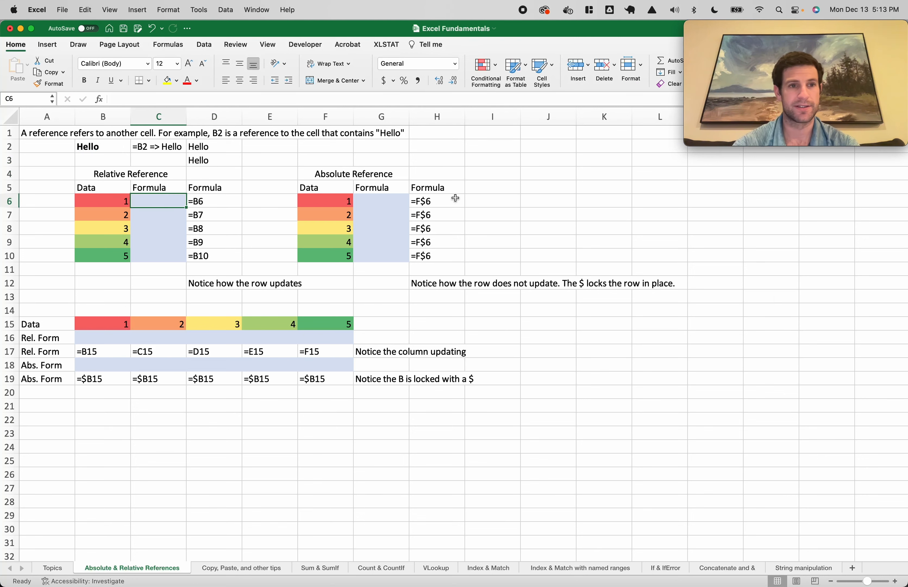
Enter the relative formula =B6 in C6 so it shows 1
text(=)
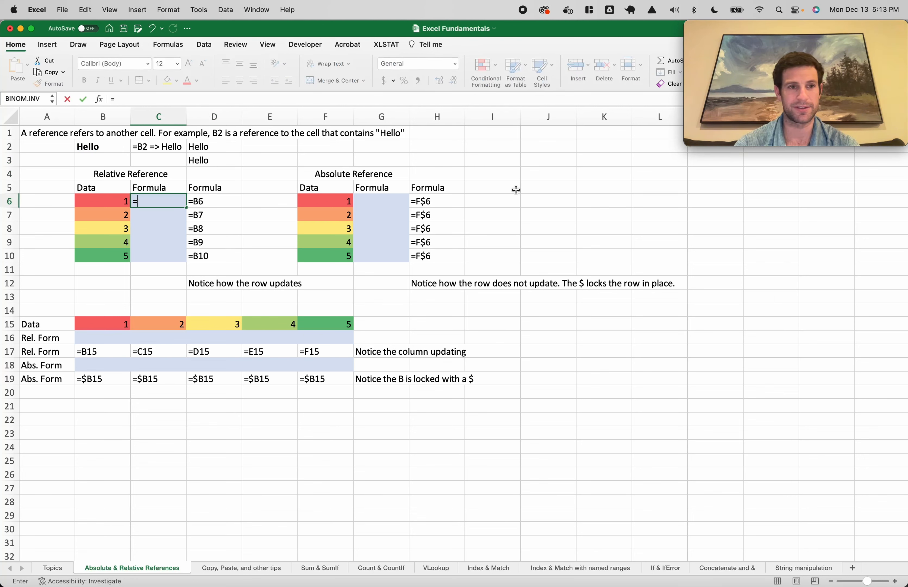
key(Left)
key(Return)
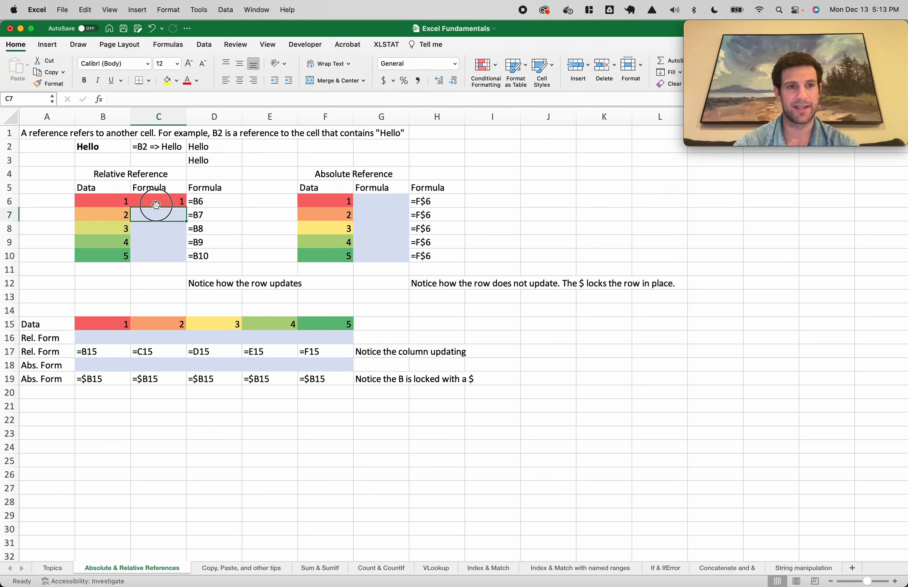
Try filling C6 down to C10, undo it, and select C6:C10
click(171, 203)
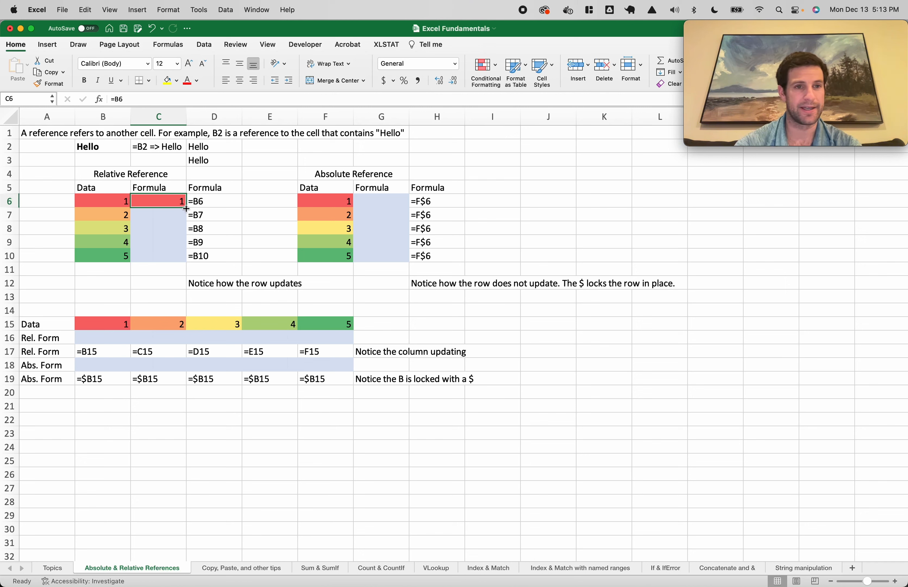
drag(186, 209, 184, 261)
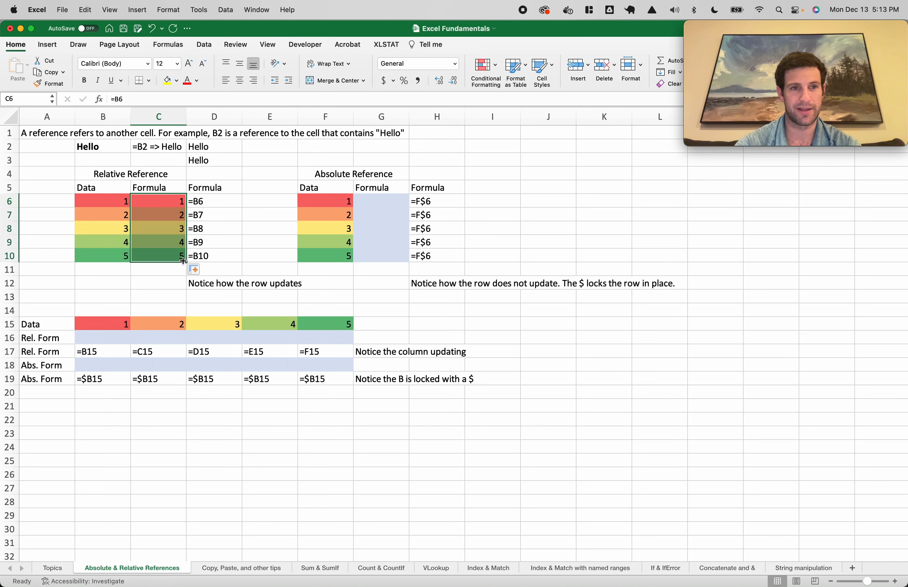
key(super+z)
click(181, 206)
key(shift+Down)
key(shift+Down)
key(shift+Down)
key(shift+Down)
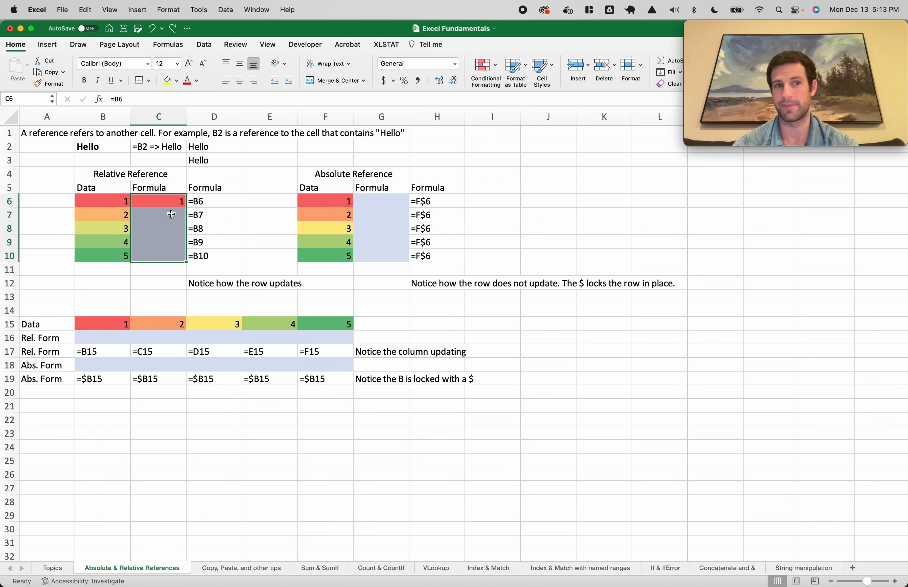
After undoing a Cmd+D fill, copy C6 and paste it into C7 through C10
key(super+d)
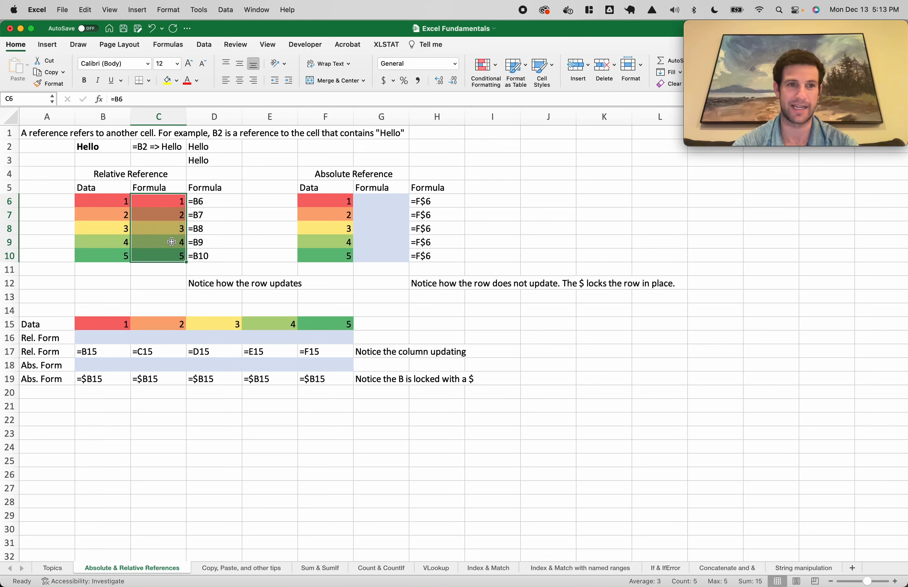
key(super+z)
click(169, 200)
key(super+c)
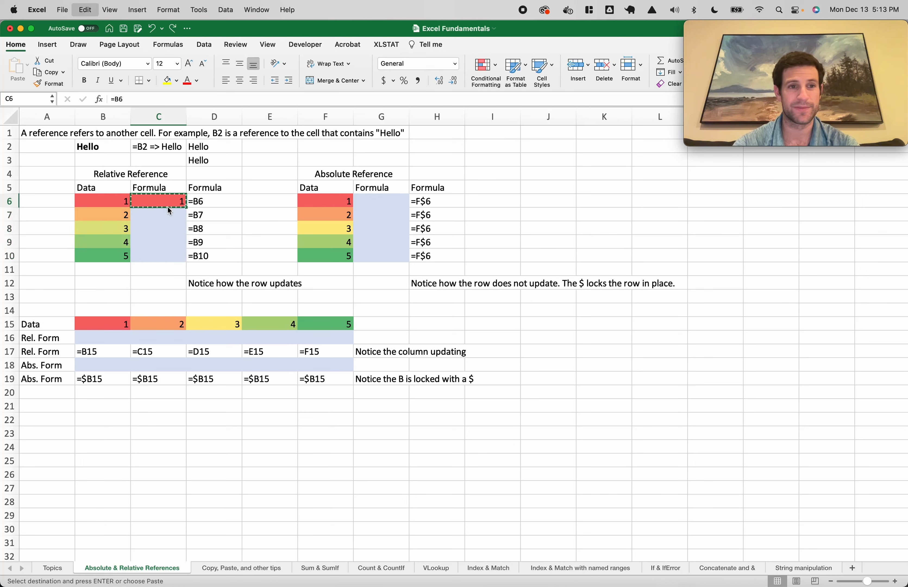
click(163, 226)
key(super+v)
click(163, 256)
key(super+v)
click(168, 214)
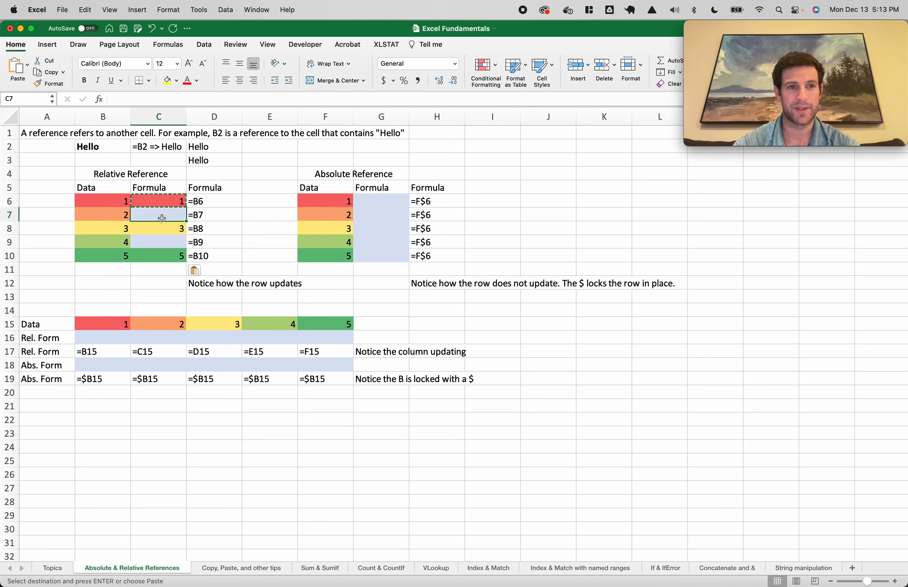
key(super+v)
click(164, 242)
key(super+v)
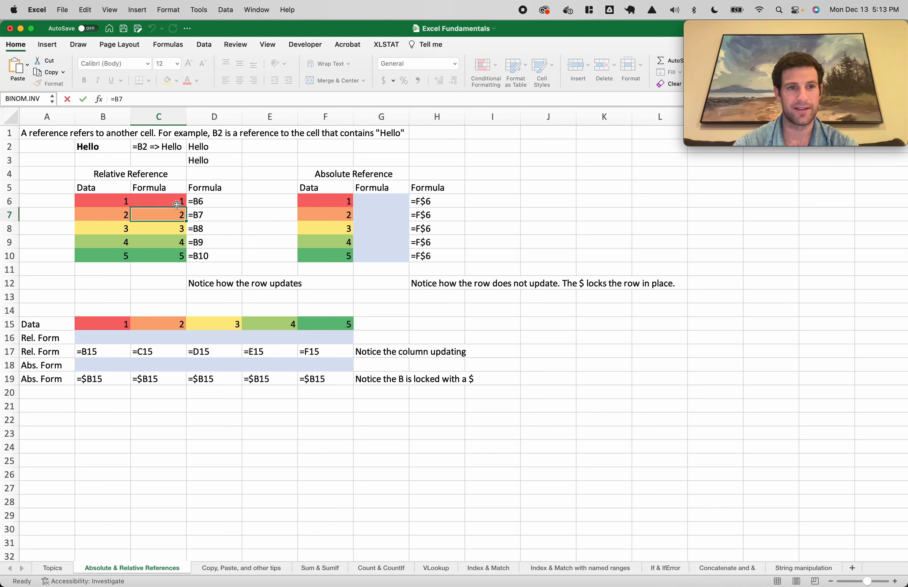
Inspect the formulas in C6, C7 and C8 to confirm they reference B6, B7 and B8
double_click(164, 200)
drag(165, 200, 137, 200)
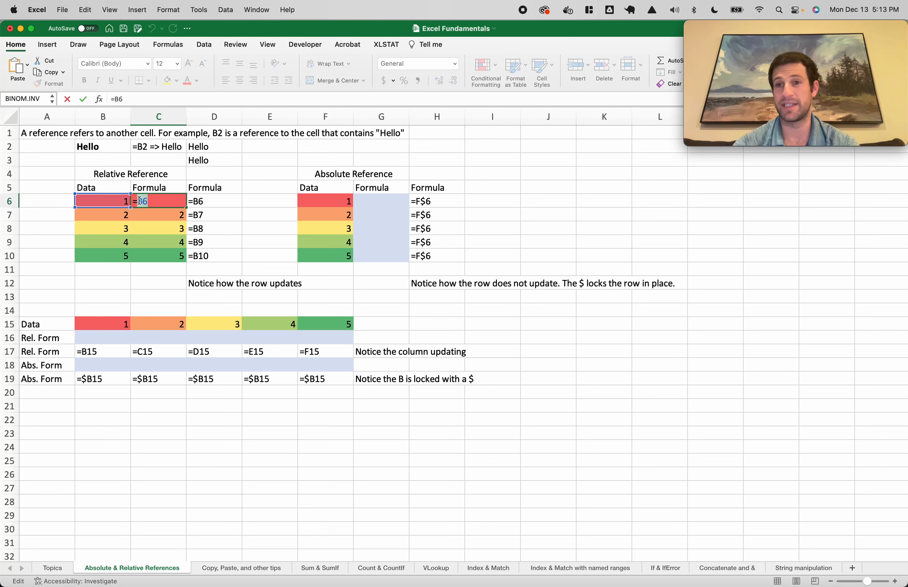
double_click(142, 215)
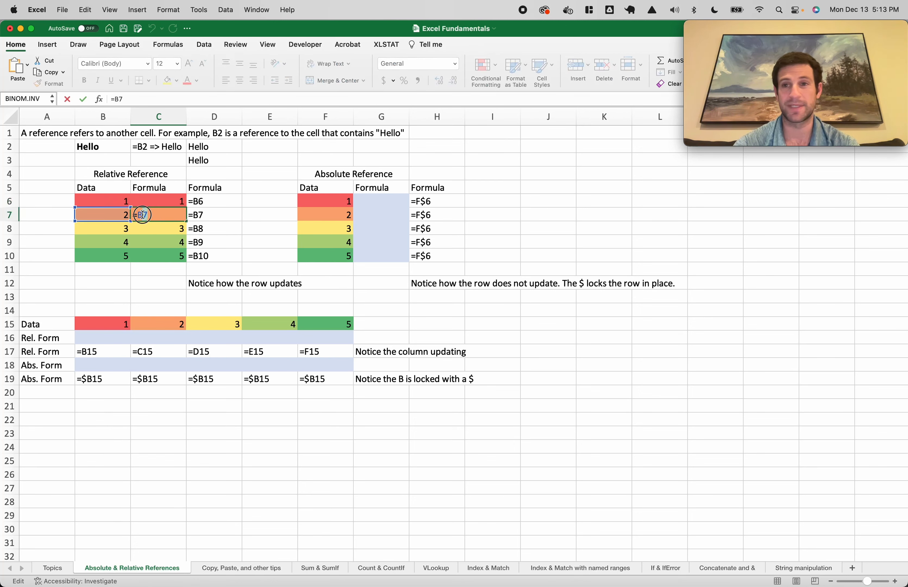
key(Escape)
double_click(144, 227)
key(Escape)
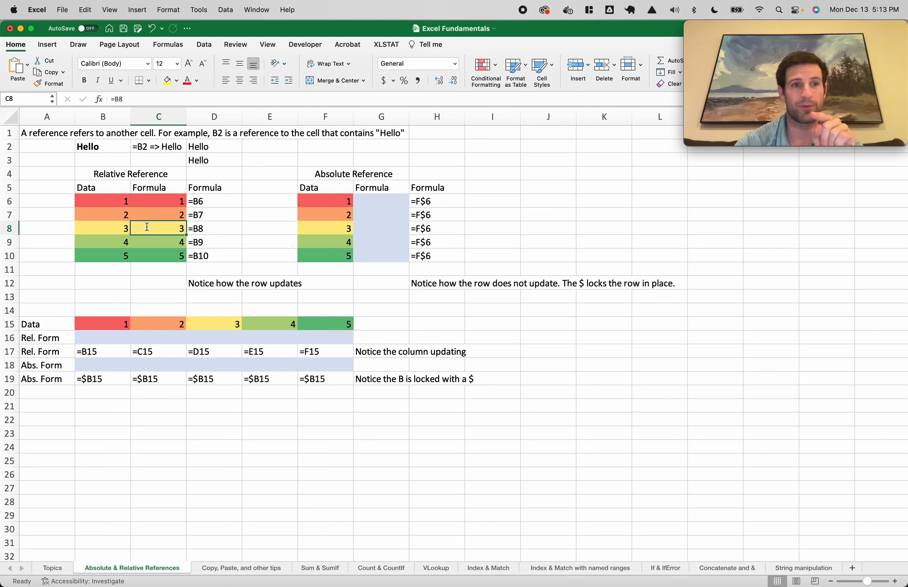
double_click(160, 198)
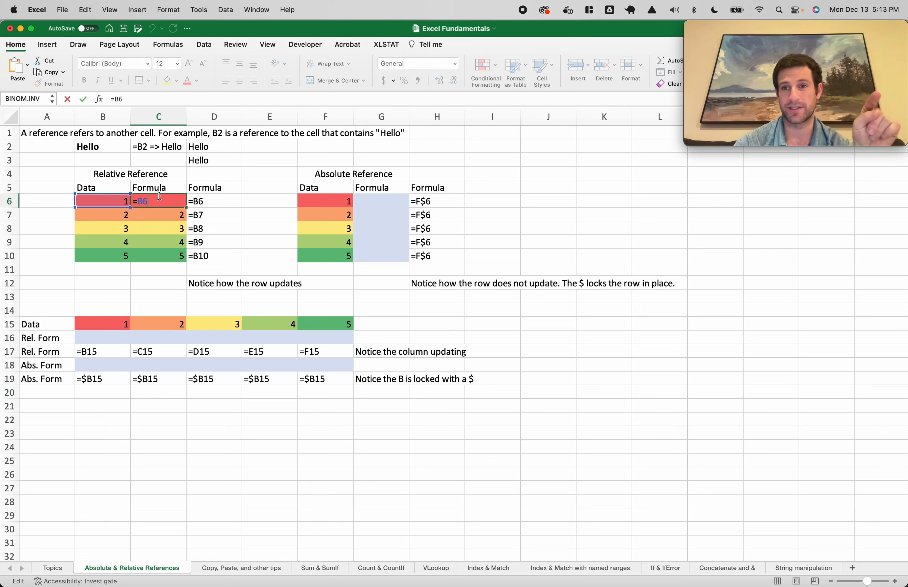
key(Escape)
drag(160, 199, 170, 254)
click(170, 254)
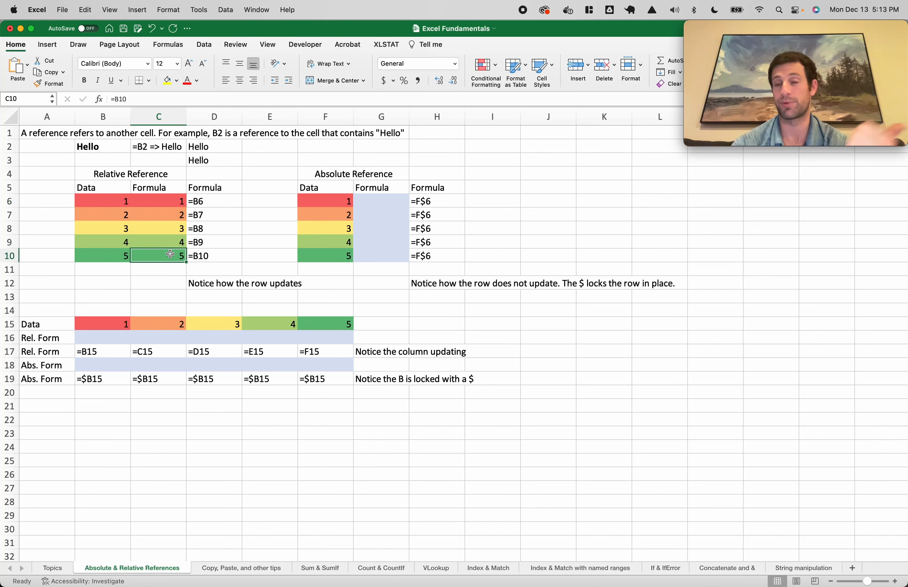
Enter =F6 in G6, then undo a trial fill down column G
click(387, 202)
text(=)
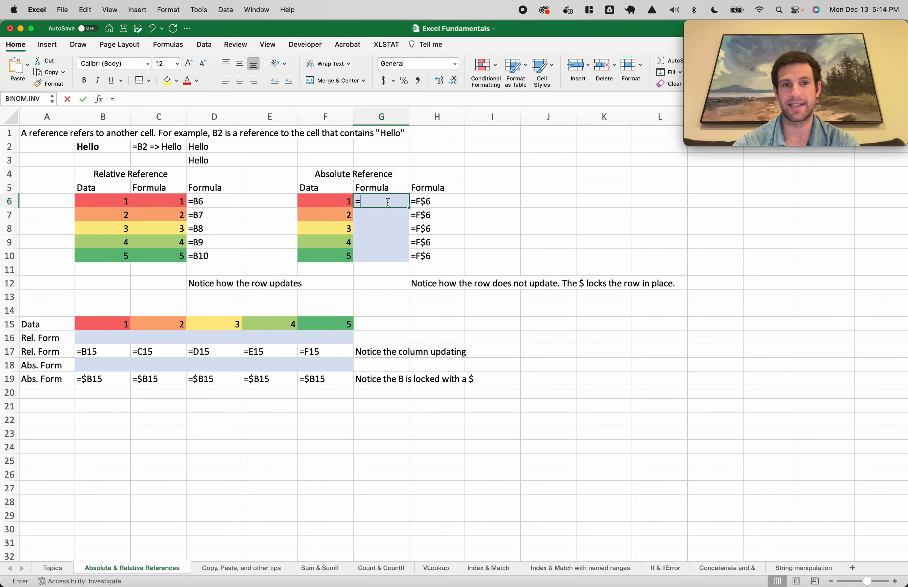
click(340, 201)
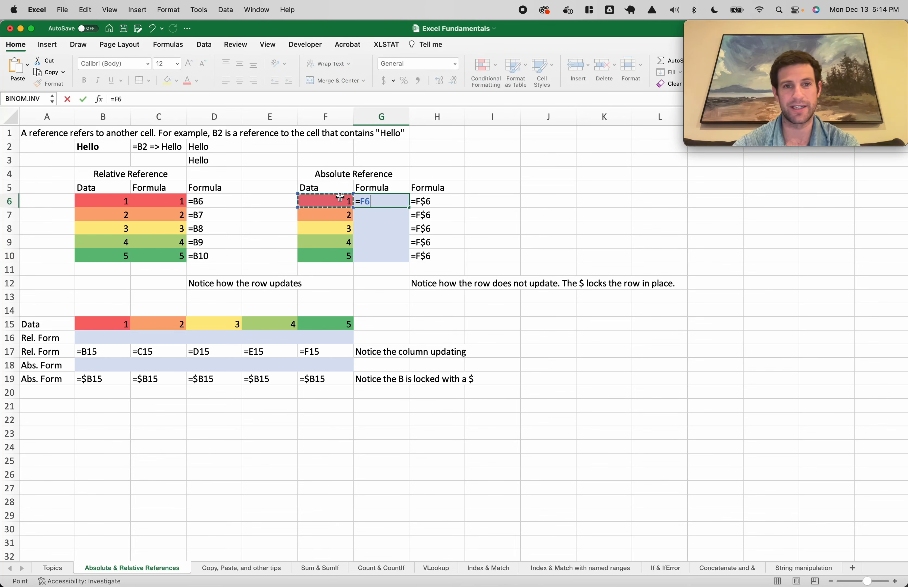
key(ctrl+Return)
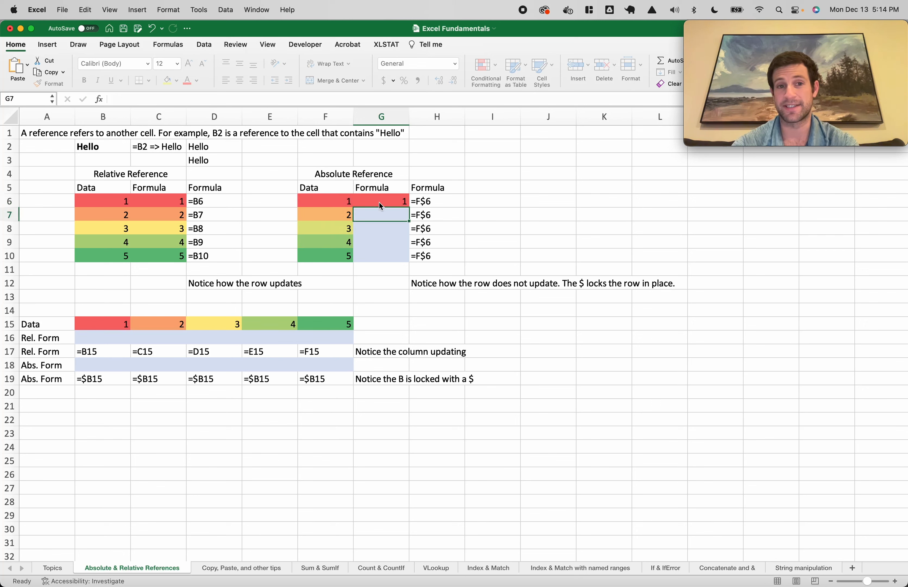
drag(391, 215, 387, 245)
key(super+z)
Change G6 to the row-locked =F$6 and fill it down to G10
click(387, 201)
double_click(386, 201)
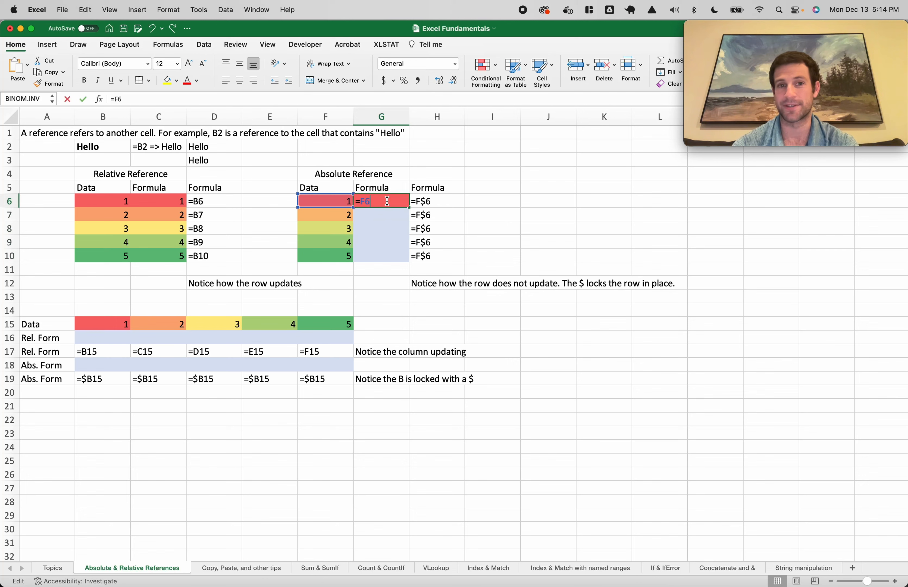
click(366, 202)
text($)
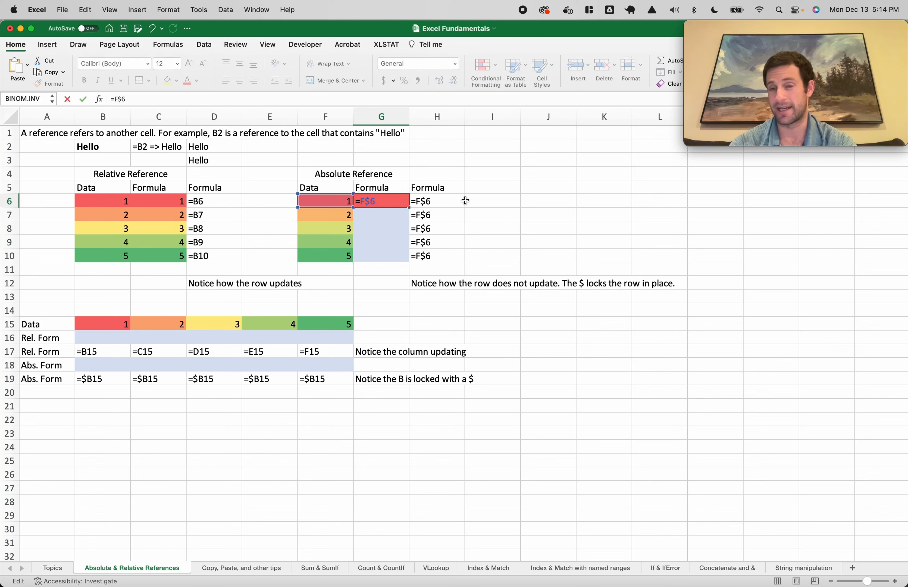
key(Return)
drag(394, 201, 394, 255)
key(super+d)
Check the locked $6 in G6's formula and compare with C6:C9
double_click(382, 202)
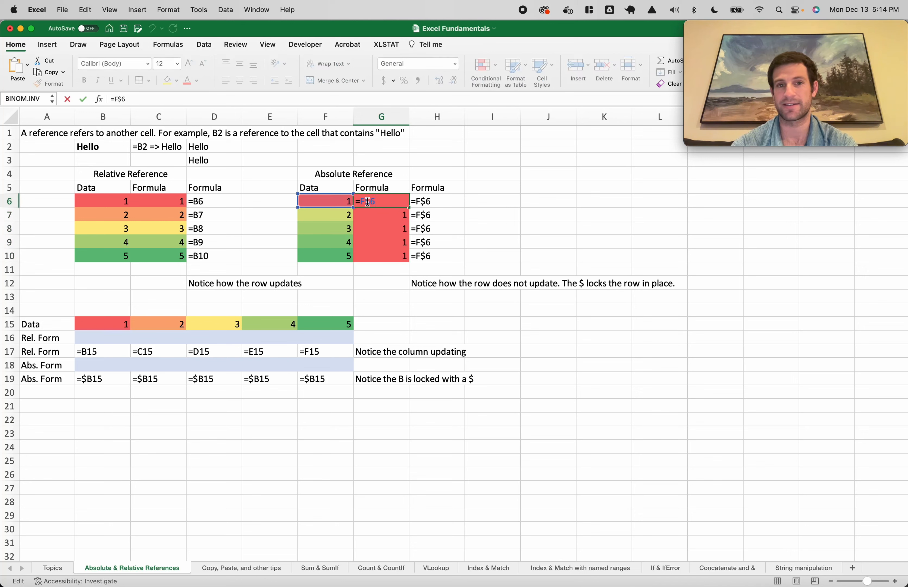
drag(368, 202, 381, 202)
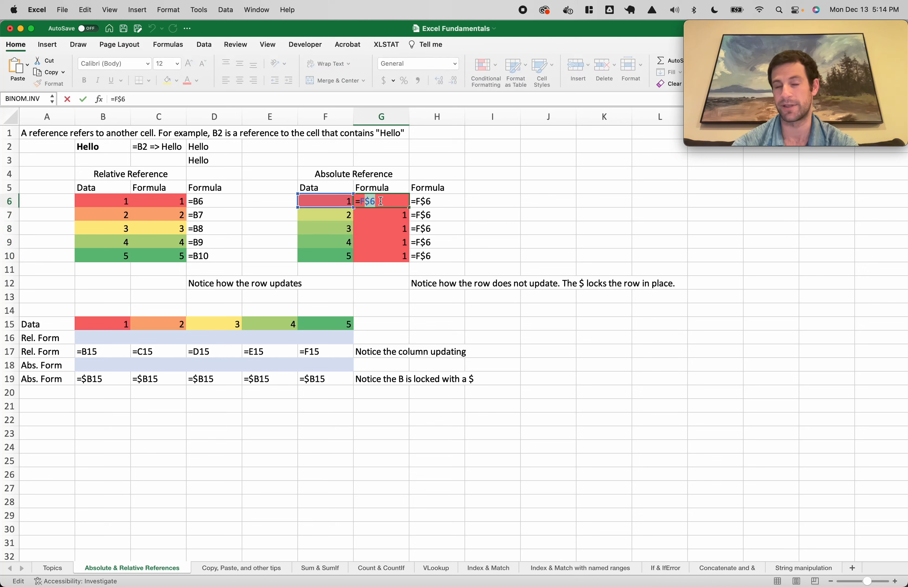
key(Escape)
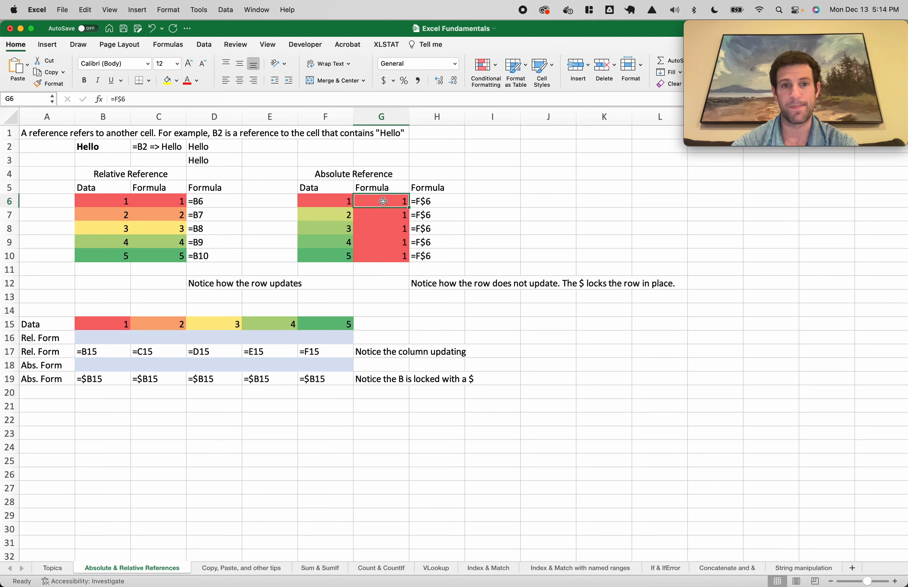
double_click(384, 202)
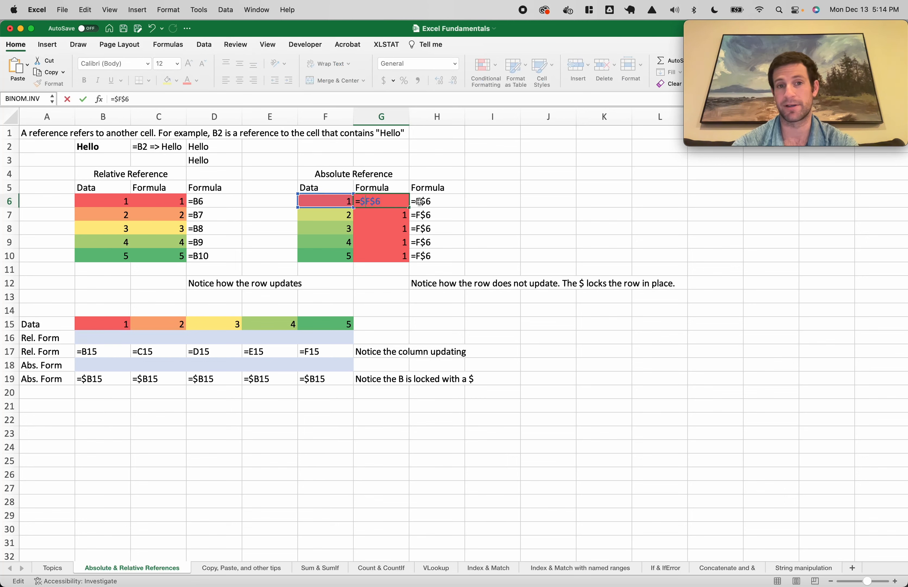
key(Escape)
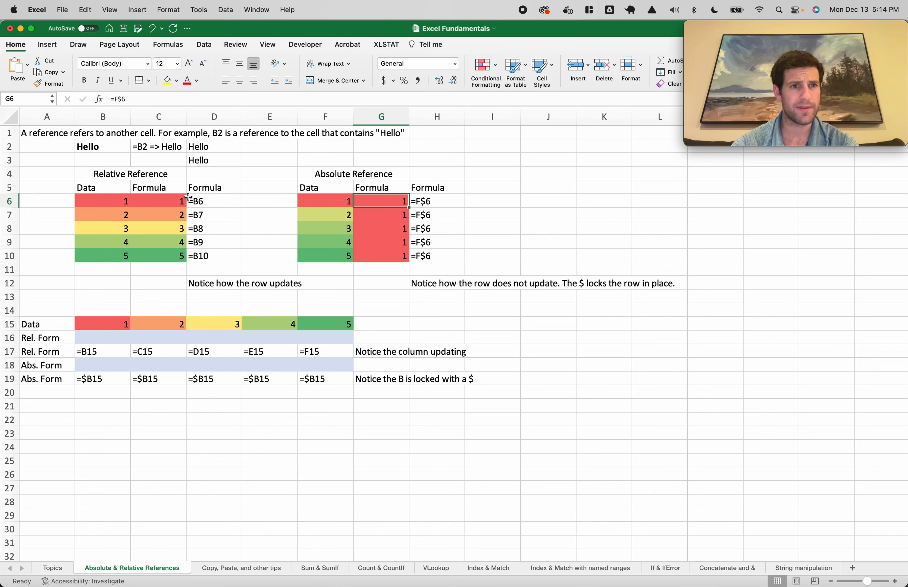
drag(173, 200, 172, 242)
click(367, 201)
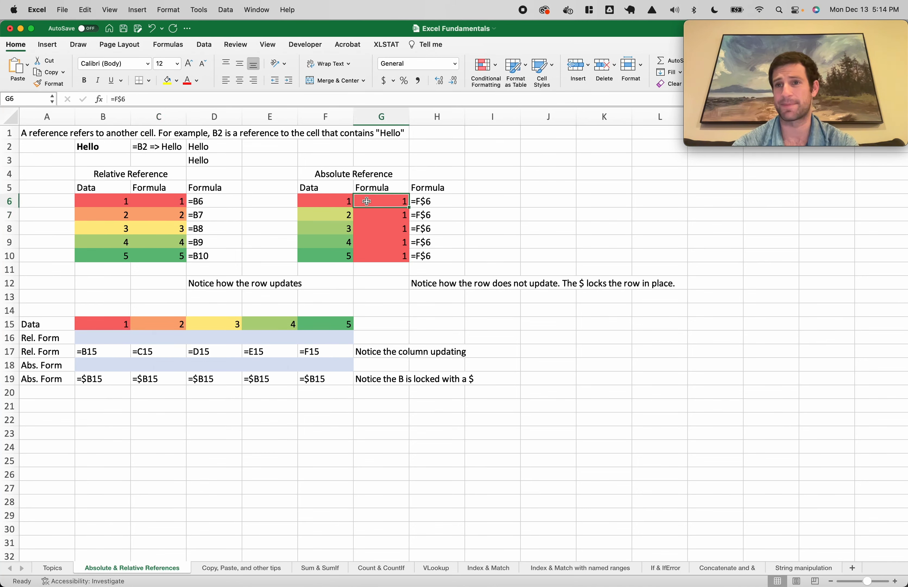
Reconfirm the =F$6 formula in G6 and select G6:G10
double_click(390, 202)
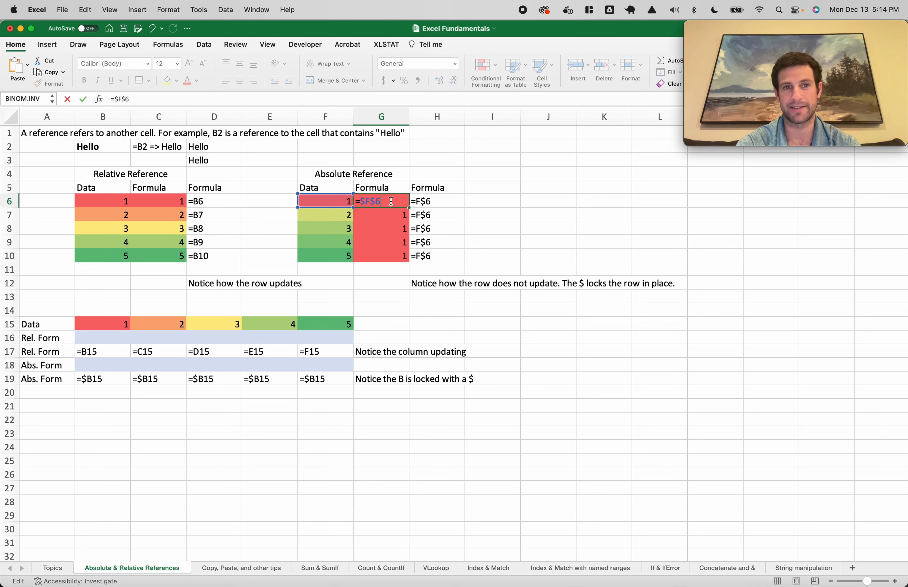
key(Return)
drag(391, 201, 393, 263)
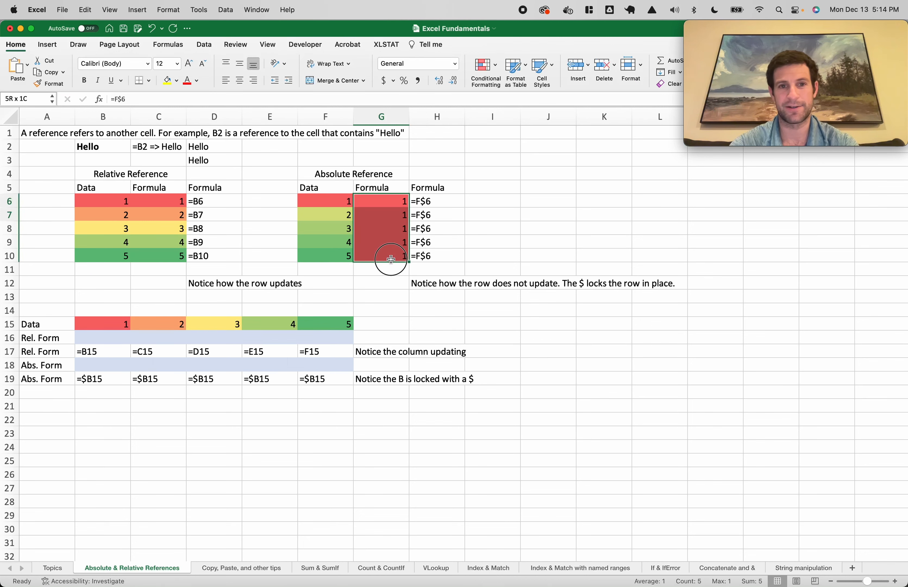
click(394, 205)
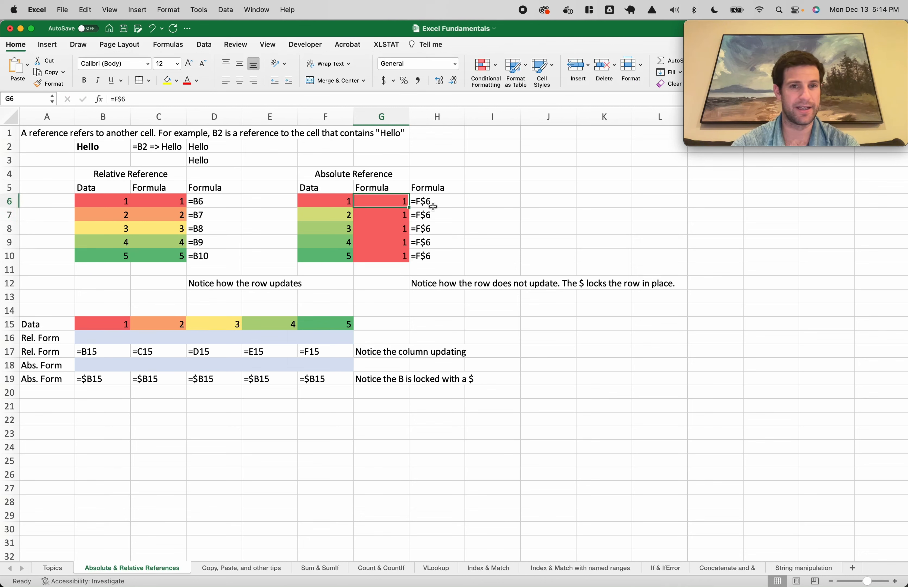
Fill G6 right to K6, inspect H6 through K6, then undo that fill
shift+click(605, 203)
key(ctrl+r)
double_click(447, 202)
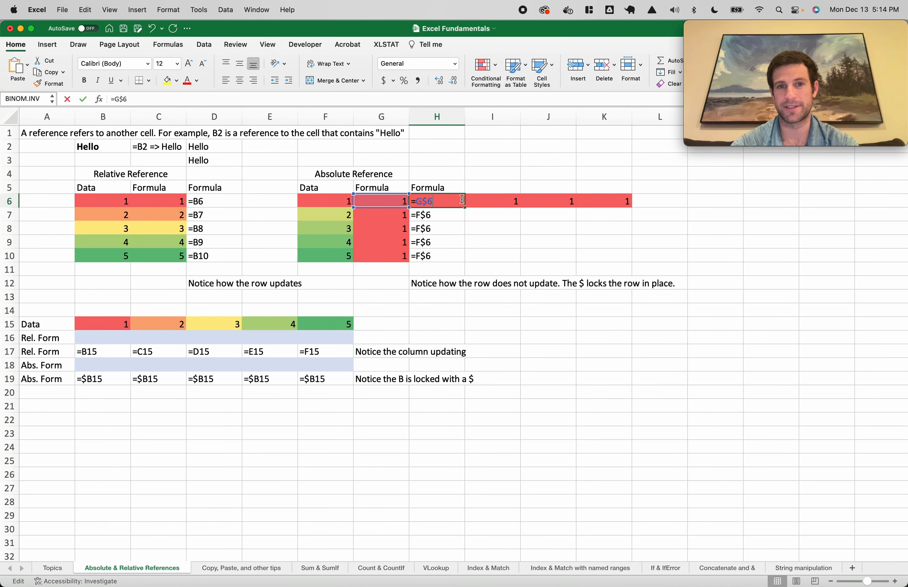
click(496, 204)
double_click(496, 203)
double_click(527, 202)
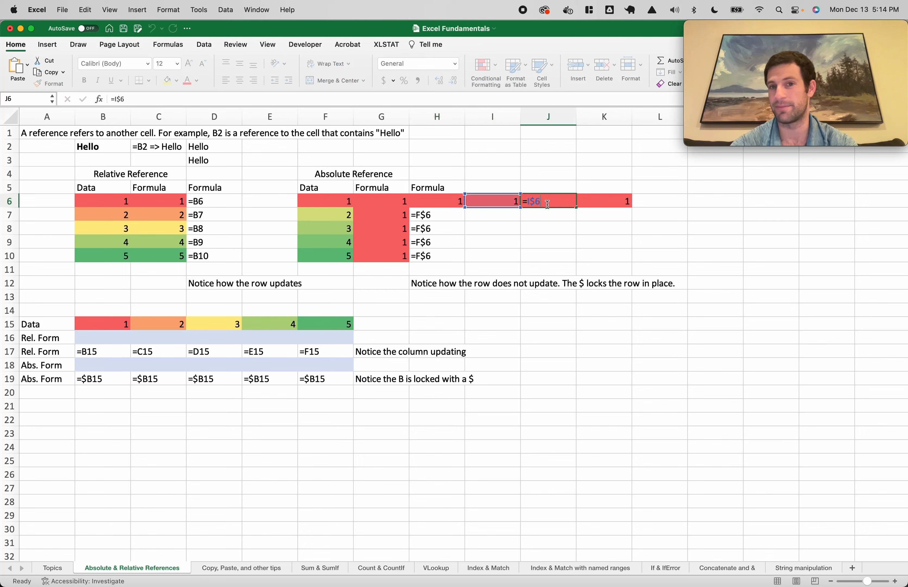
double_click(611, 203)
key(Escape)
key(super+z)
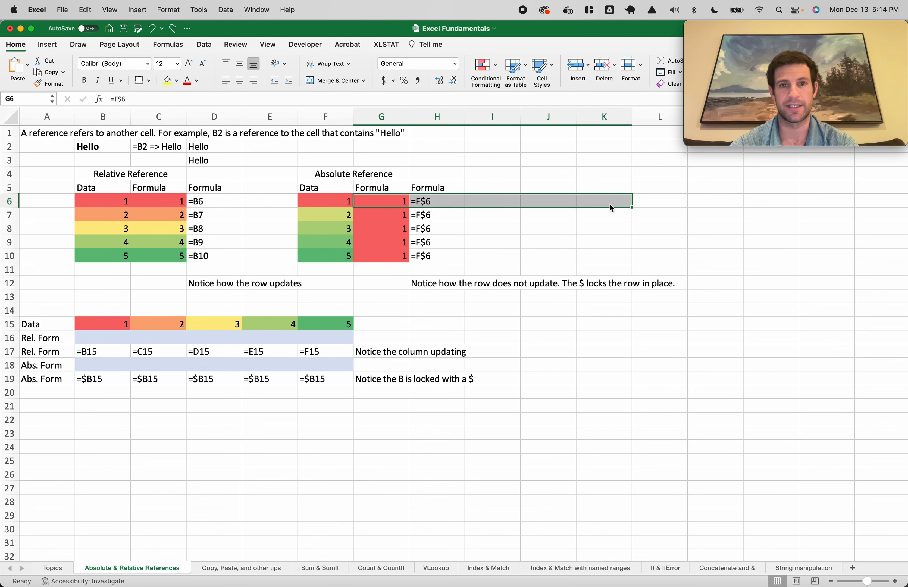
click(492, 242)
click(110, 338)
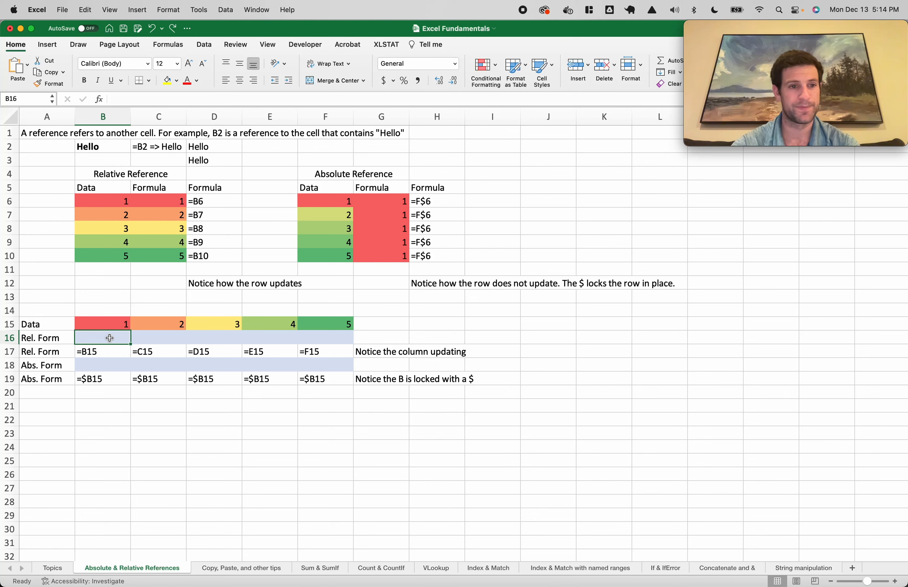
Enter =B15 in B16 and fill it right to F16, showing 1 through 5
text(=B15)
key(Return)
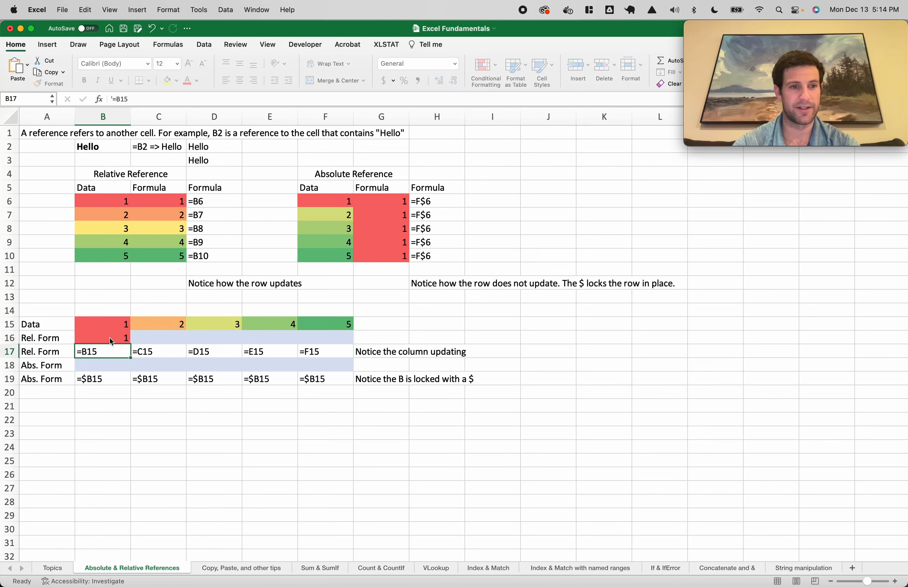
click(110, 338)
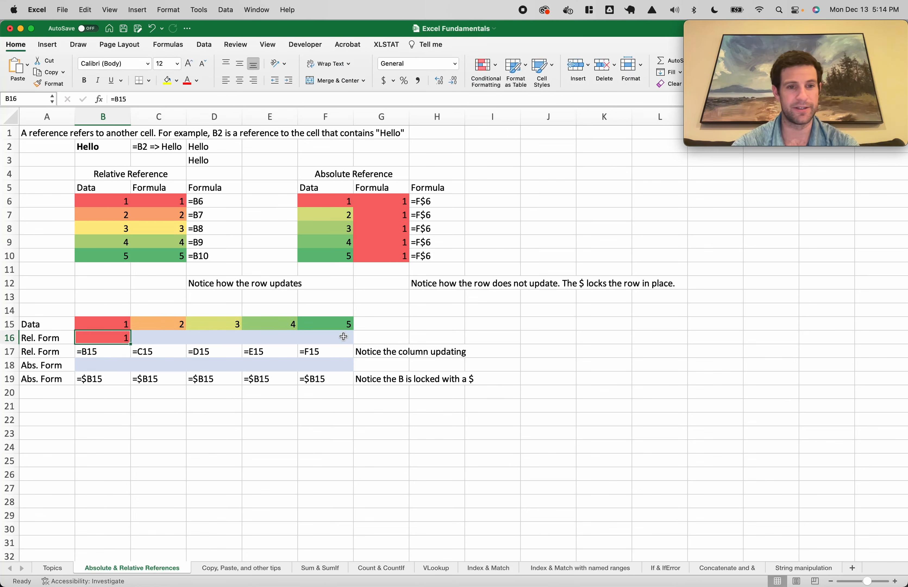
shift+click(317, 334)
key(super+r)
Check the relative formulas in B16, C16 and D16
double_click(121, 340)
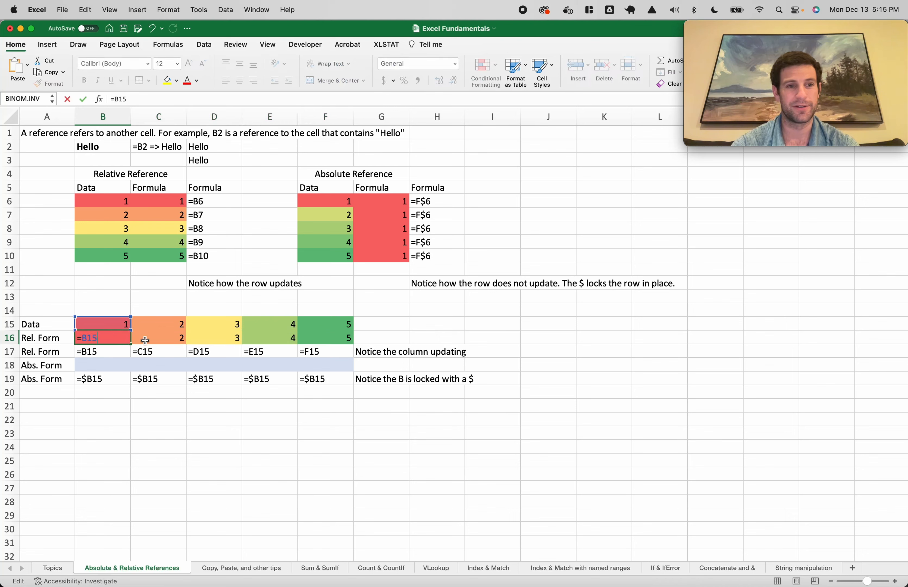
key(Escape)
double_click(156, 340)
key(Escape)
double_click(215, 341)
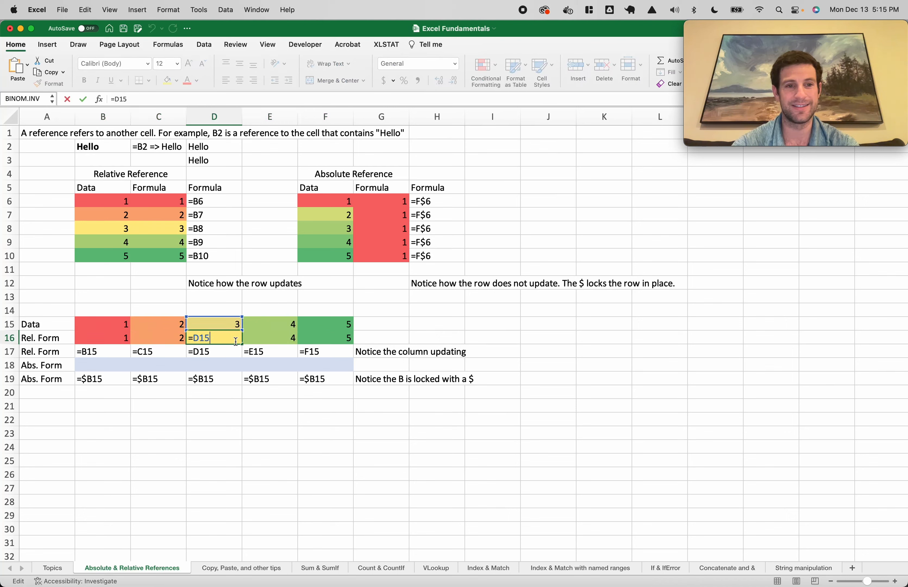
key(Escape)
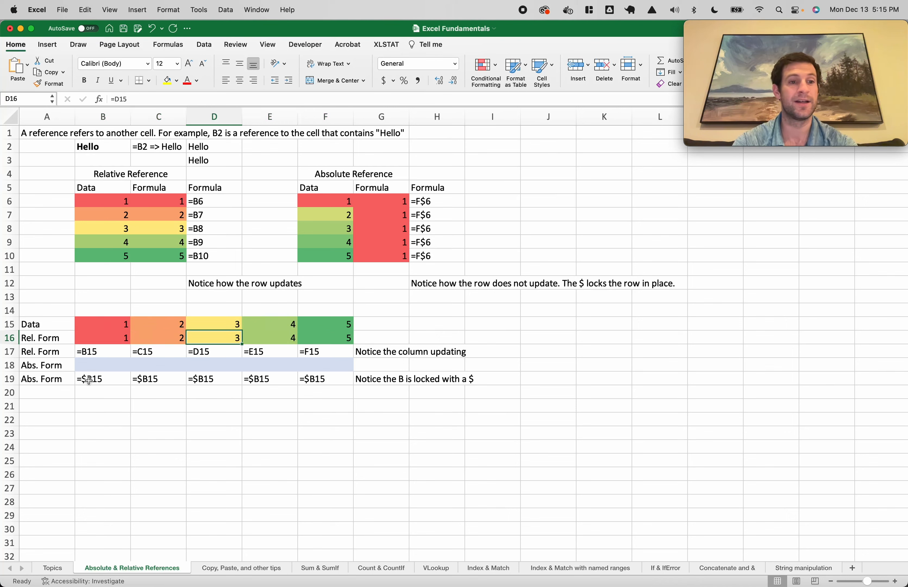
click(103, 366)
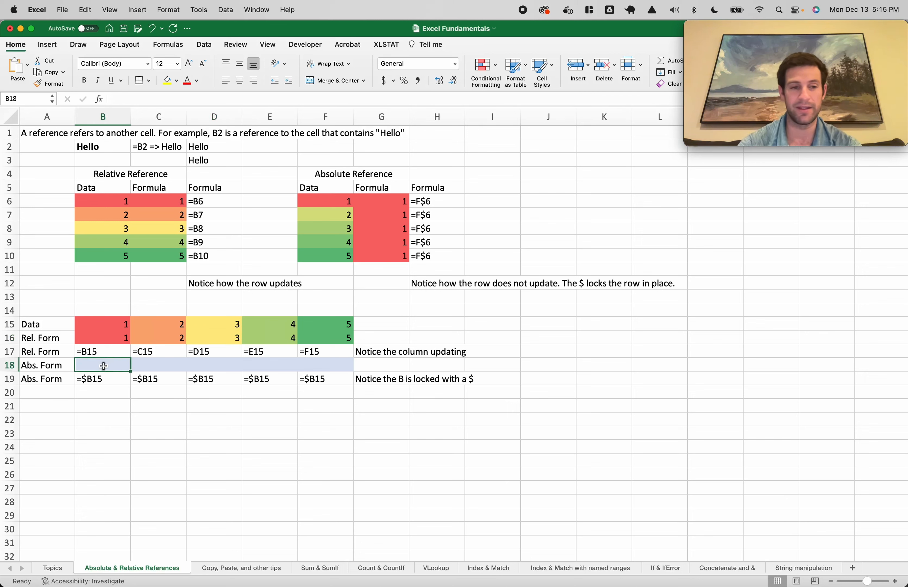
Enter =$B15 in B18 and fill it right to F18
text(=)
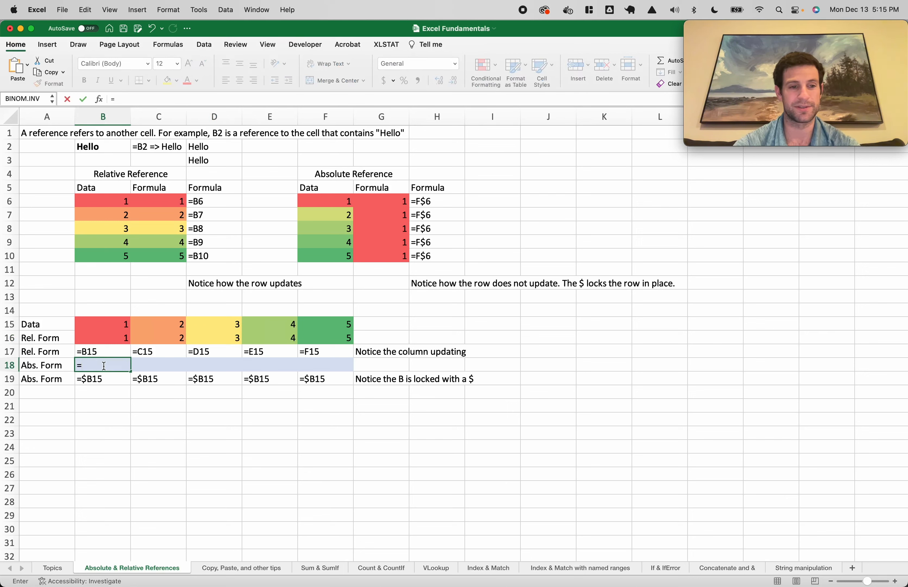
text($B15)
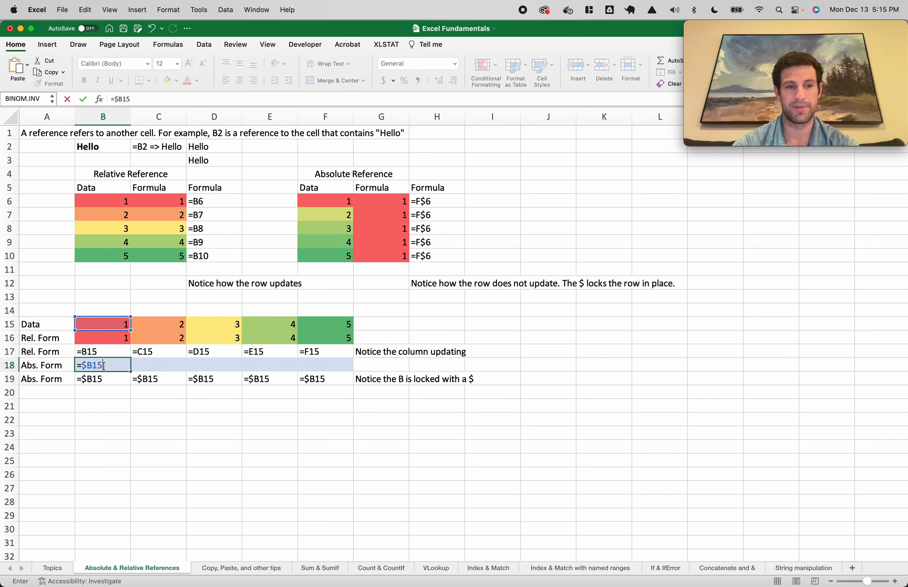
key(Return)
shift+click(310, 365)
key(super+r)
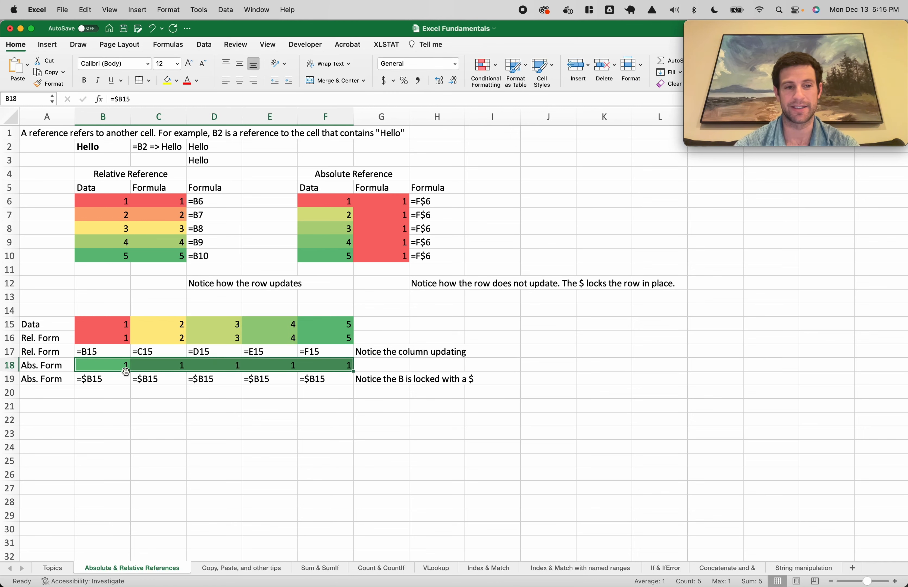
Inspect the column-locked formulas in B18 through E18
double_click(123, 367)
key(Escape)
double_click(152, 367)
key(Escape)
double_click(222, 368)
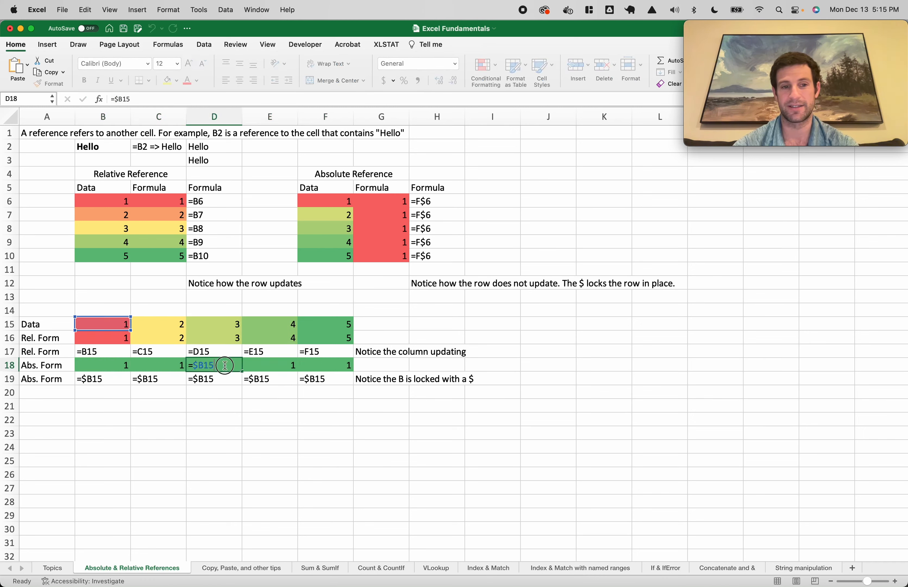
key(Escape)
double_click(269, 367)
key(Escape)
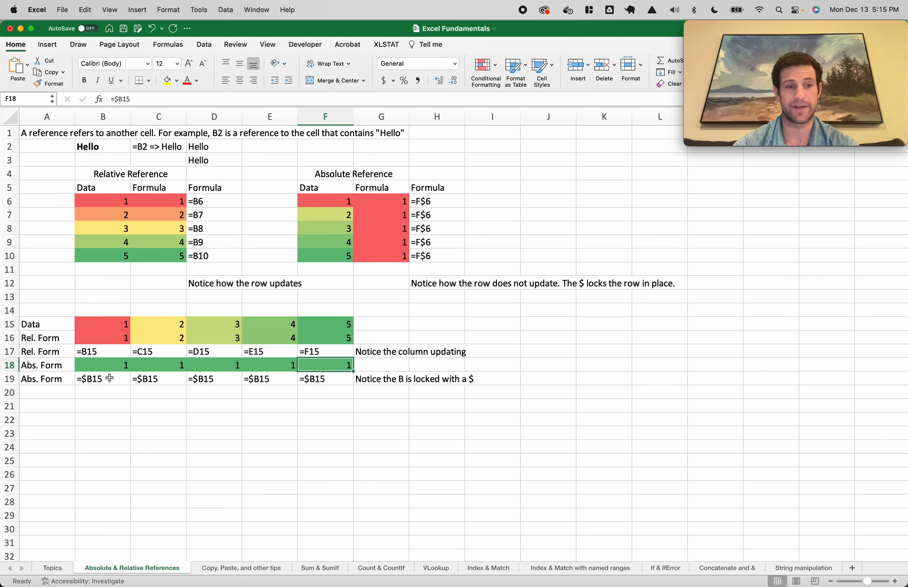
Fill B18 down to B21, inspect B19 to B21, then undo the fill
drag(108, 367, 108, 420)
key(super+d)
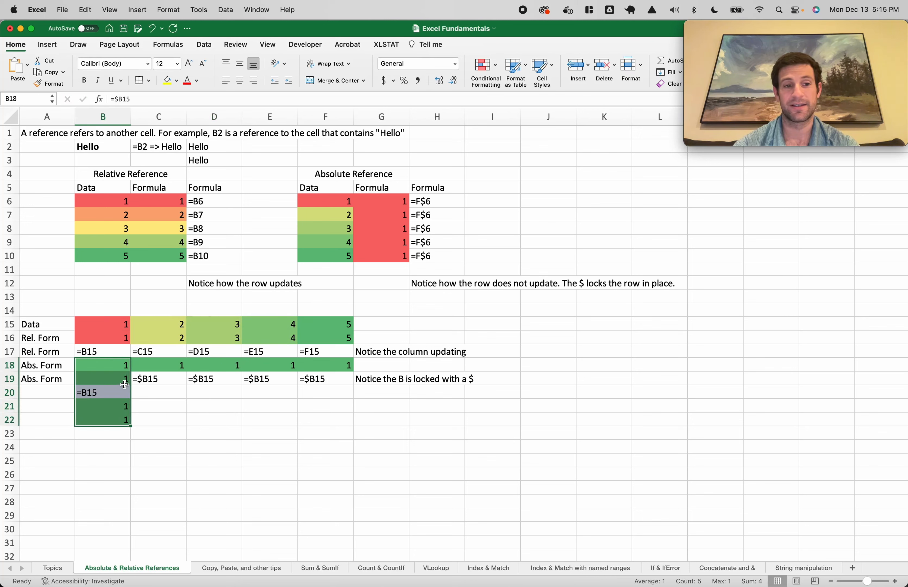
double_click(118, 377)
key(Escape)
double_click(118, 391)
key(Escape)
double_click(117, 405)
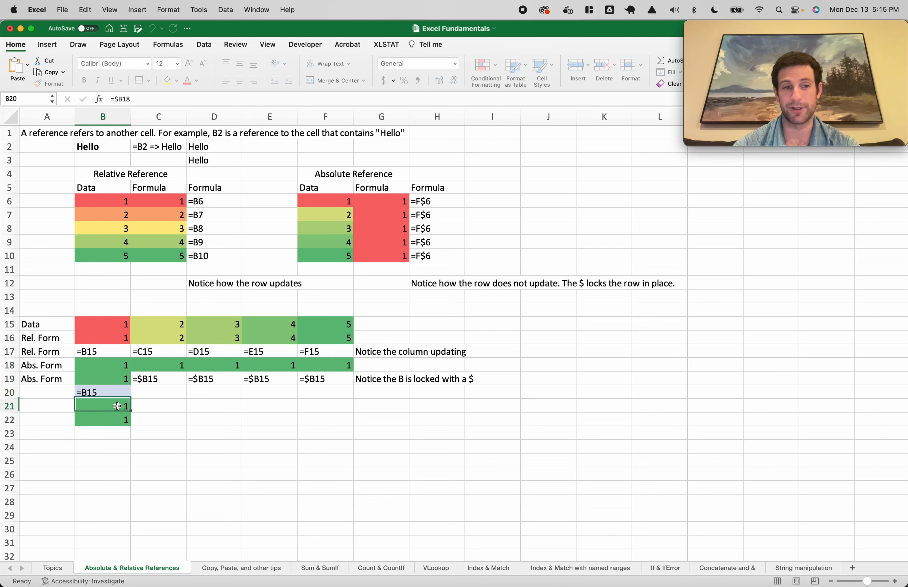
key(Escape)
key(super+z)
Make B18 fully absolute as =$B$15 and select across row 18
click(118, 368)
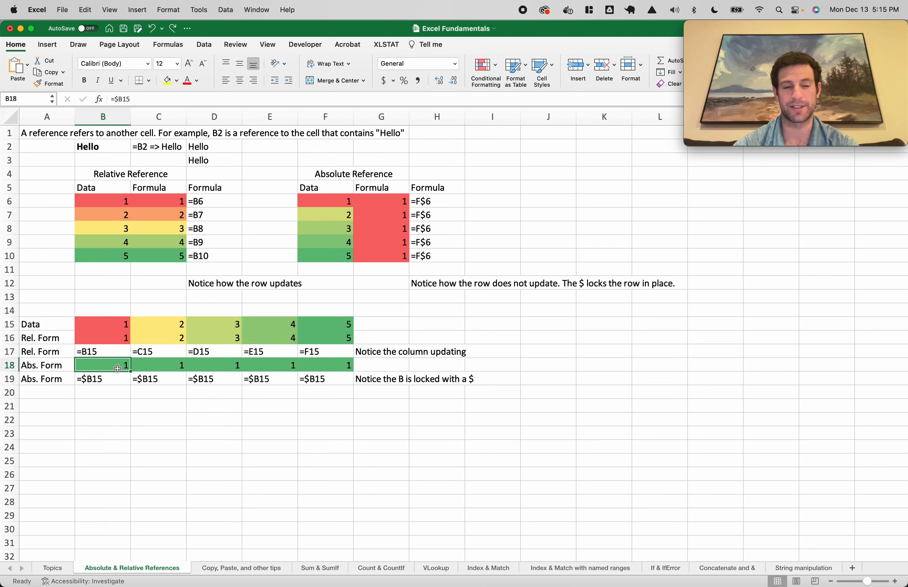
double_click(118, 368)
text($)
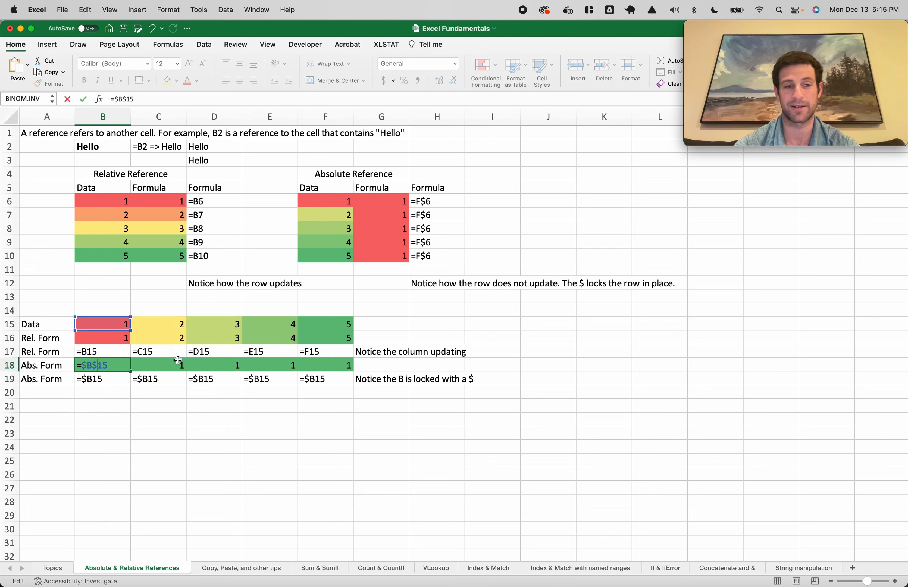
key(Return)
key(Up)
key(shift+Right)
key(shift+Right)
key(shift+Right)
key(shift+Right)
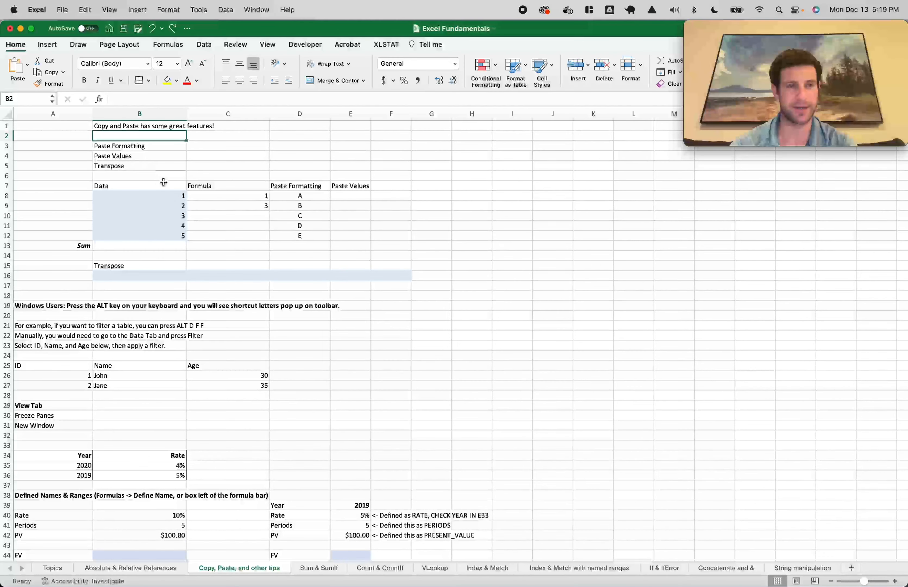
View the C9 formula, then copy and paste it into C10
double_click(253, 206)
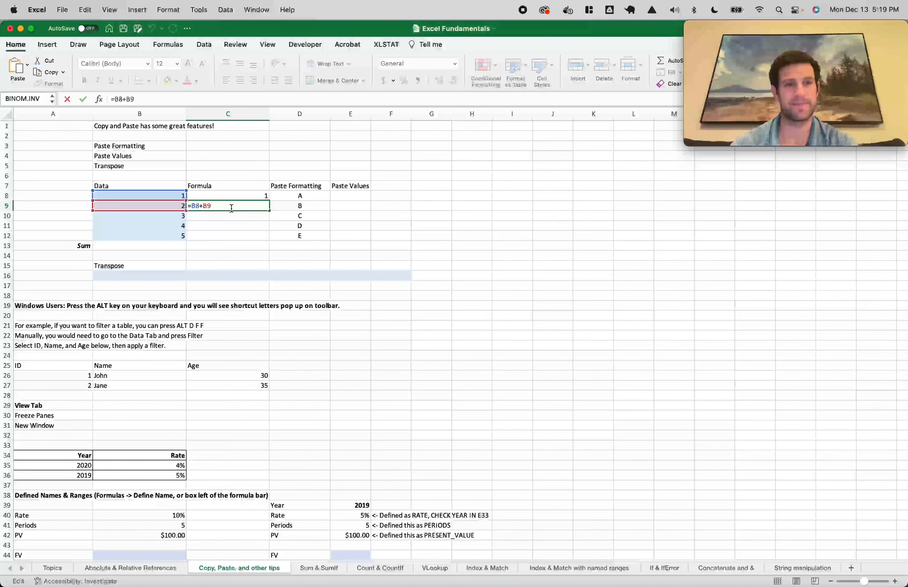
drag(212, 206, 183, 206)
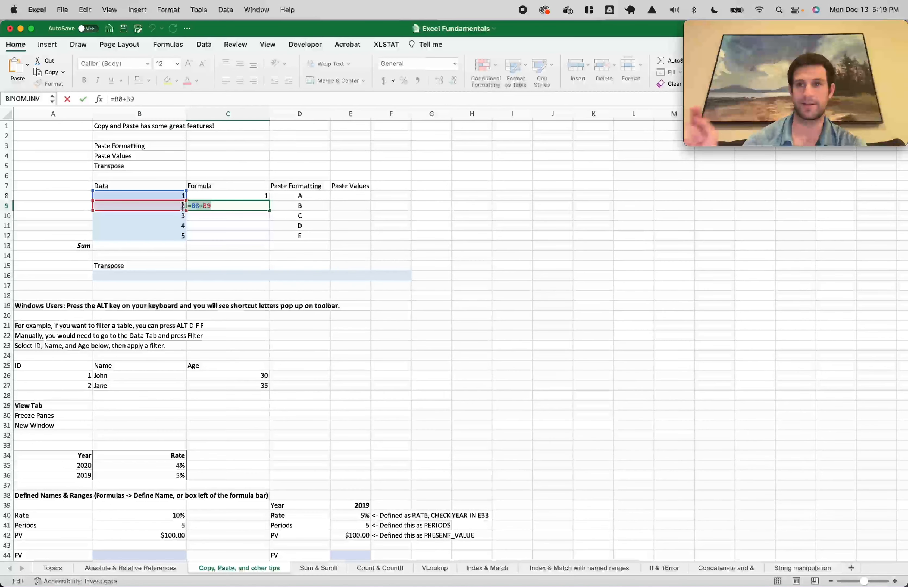
key(Escape)
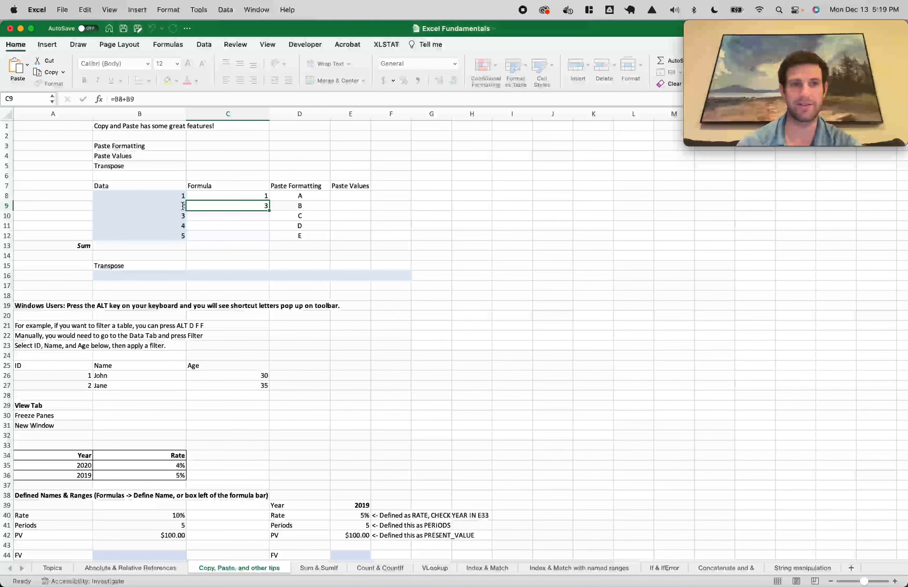
key(cmd+c)
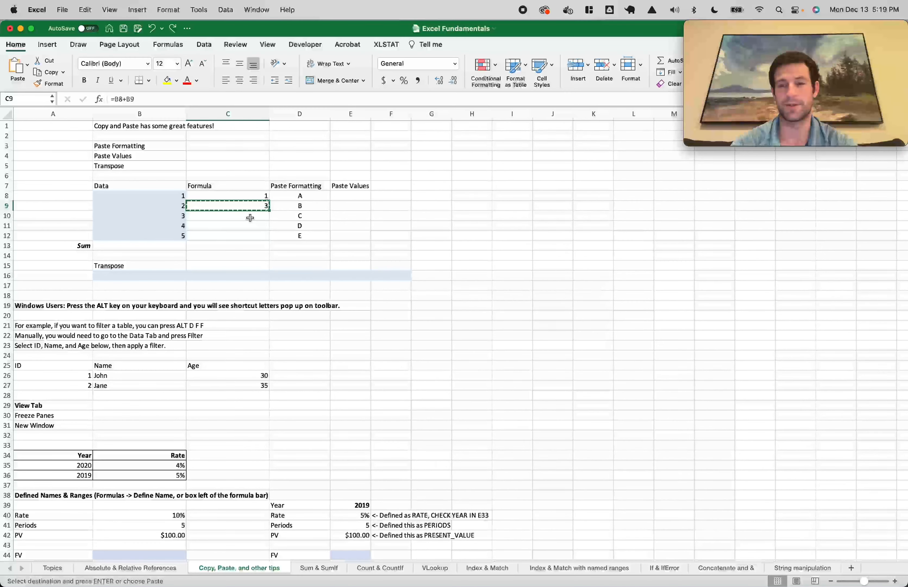
click(250, 217)
key(super+v)
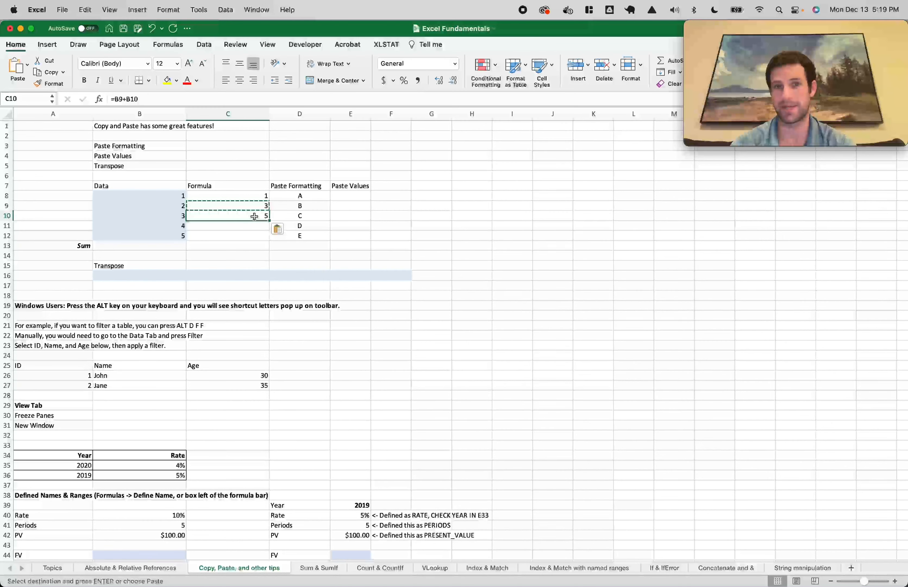
Copy C10 via the right-click menu and paste it down into C10:C12
right_click(254, 217)
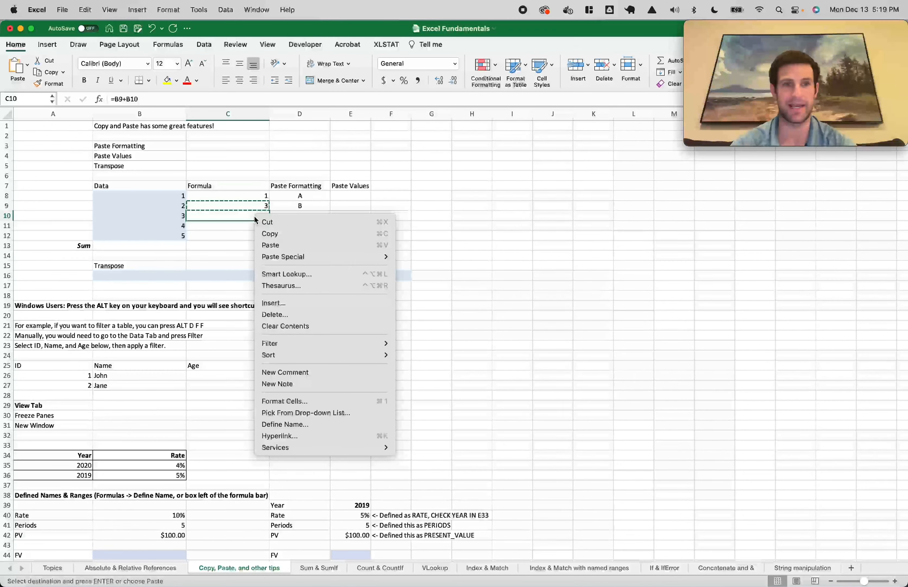
click(248, 217)
right_click(247, 217)
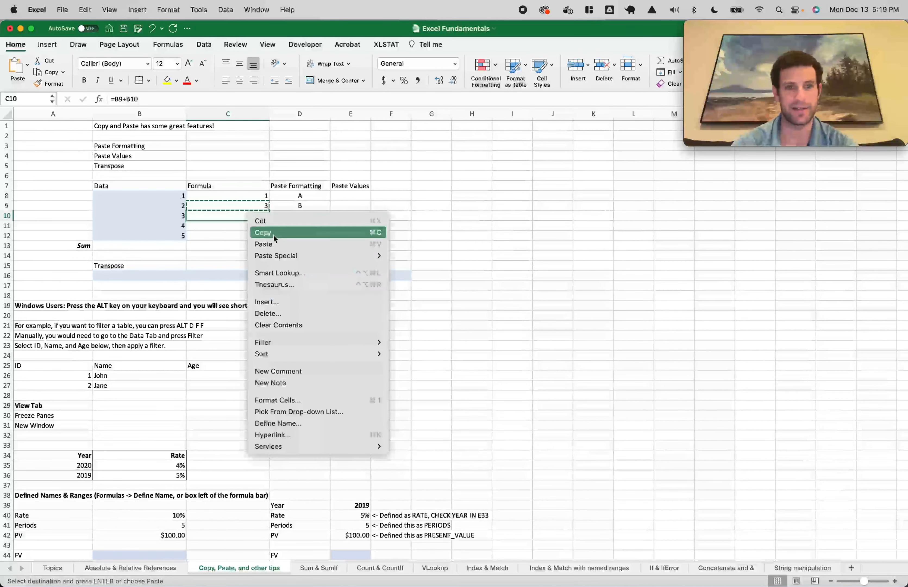
click(380, 233)
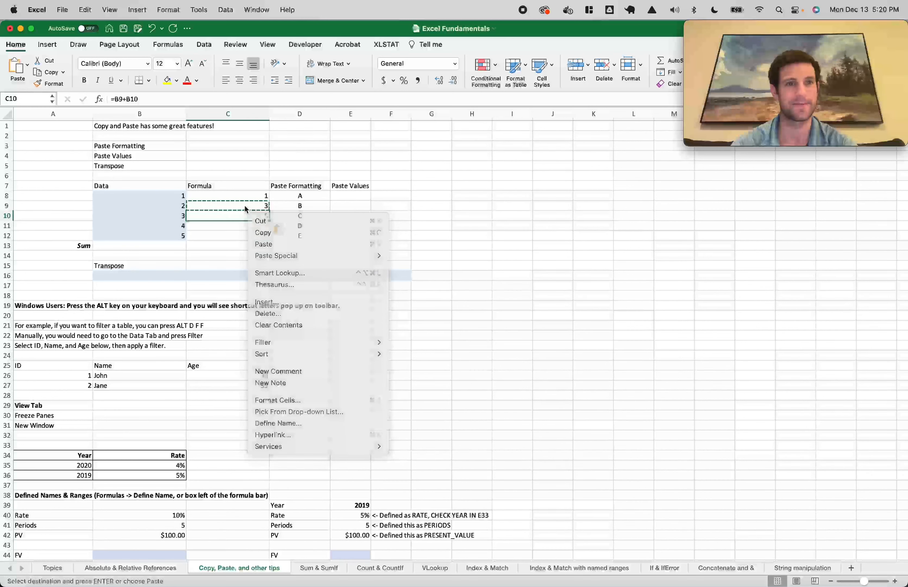
key(Return)
click(250, 196)
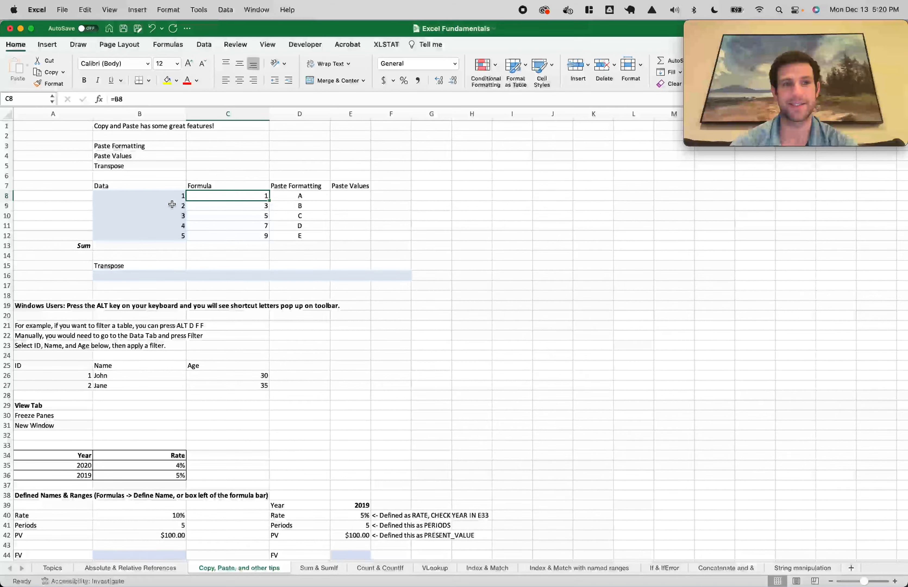
Copy the Data values B8:B12, paste into D8:D12, then undo the paste
drag(162, 196, 172, 233)
key(super+c)
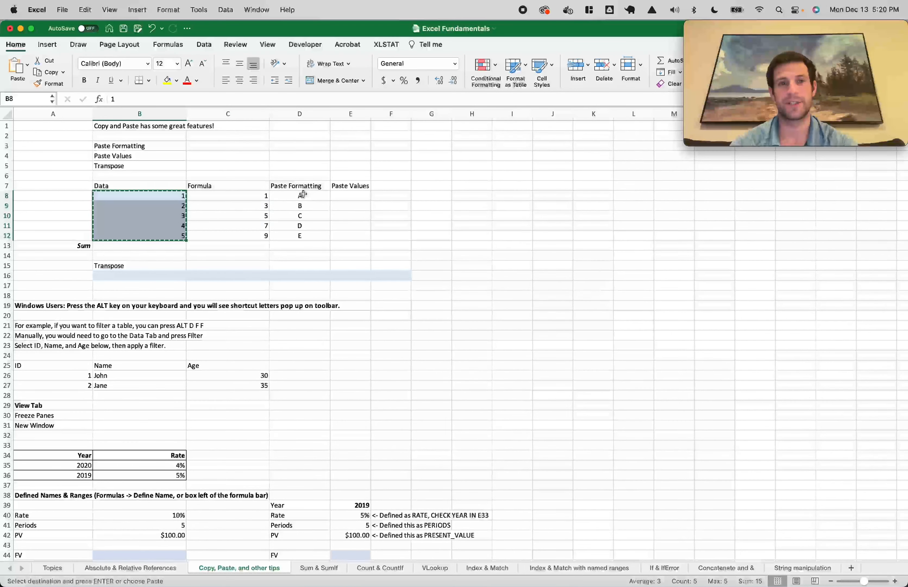
click(303, 195)
key(super+v)
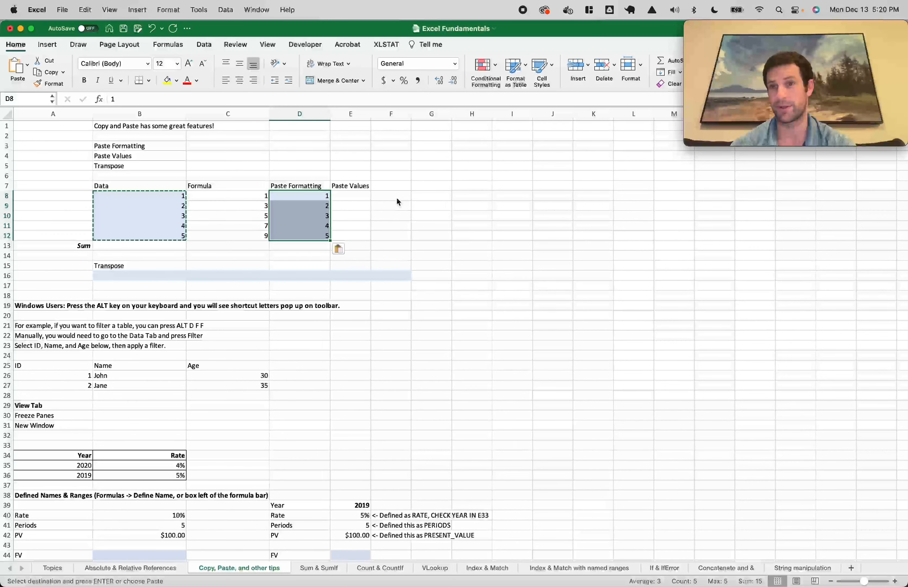
key(super+z)
Paste only formatting onto D8:D12, undo and redo to compare, then open Paste Special
right_click(300, 198)
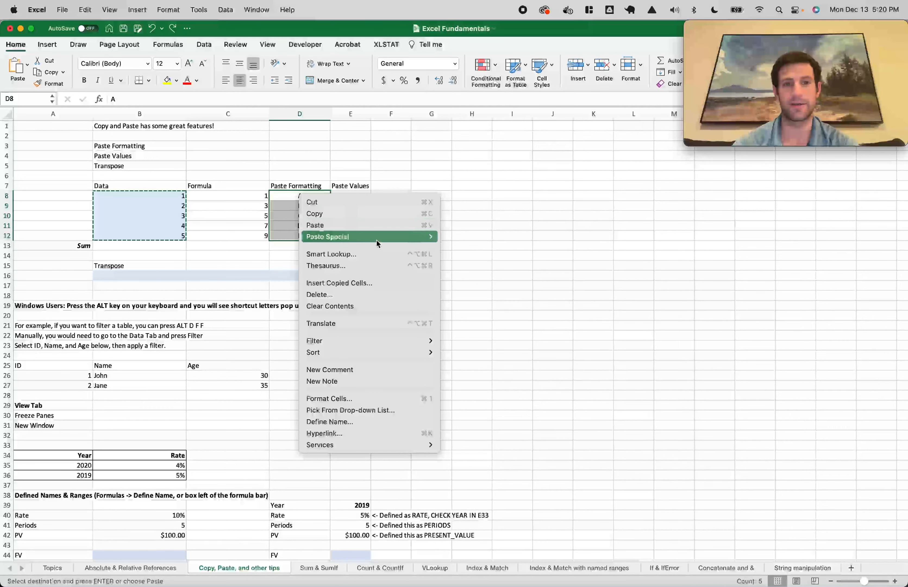
mouse_move(378, 240)
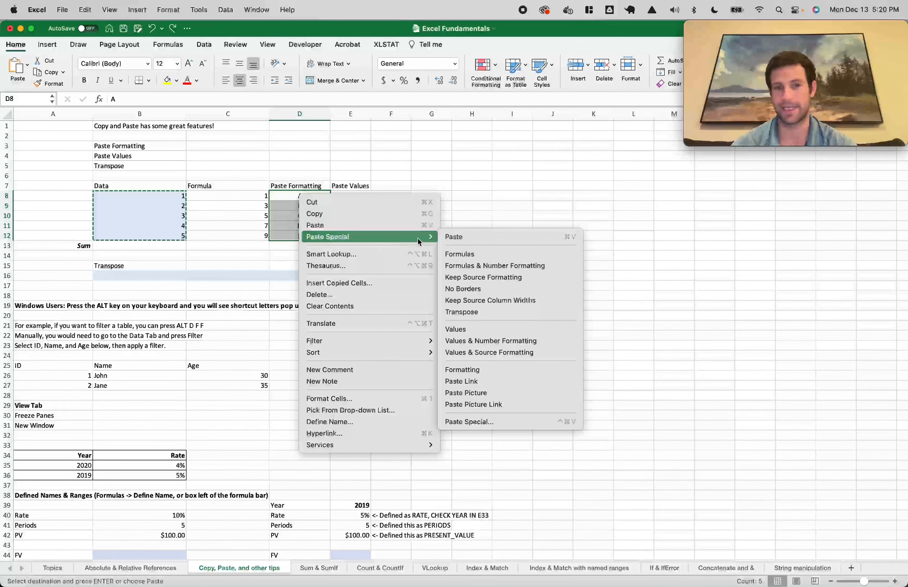
click(471, 371)
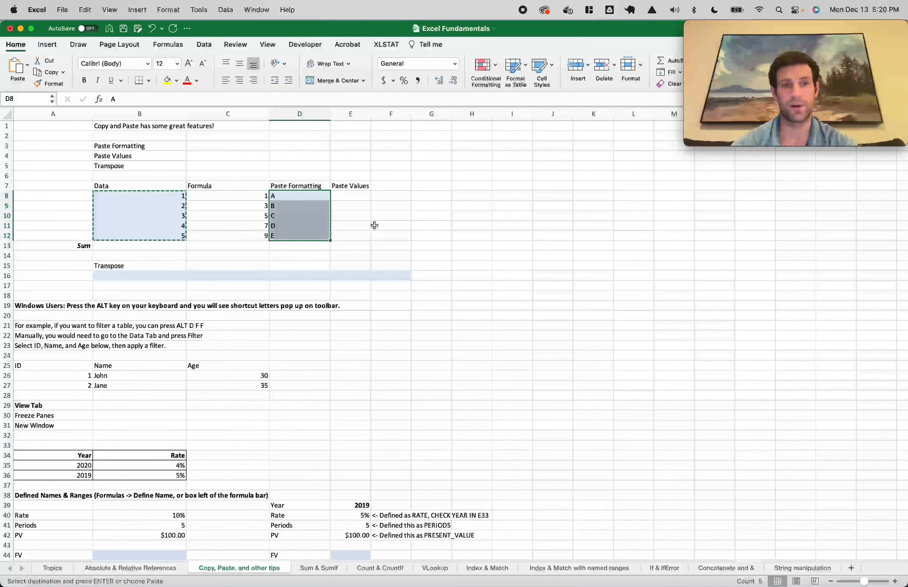
key(super+z)
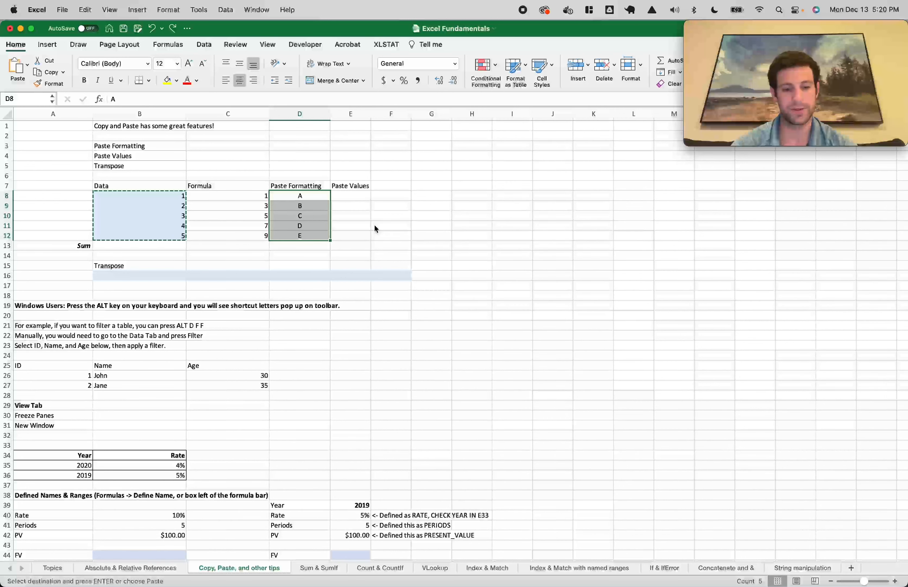
key(super+y)
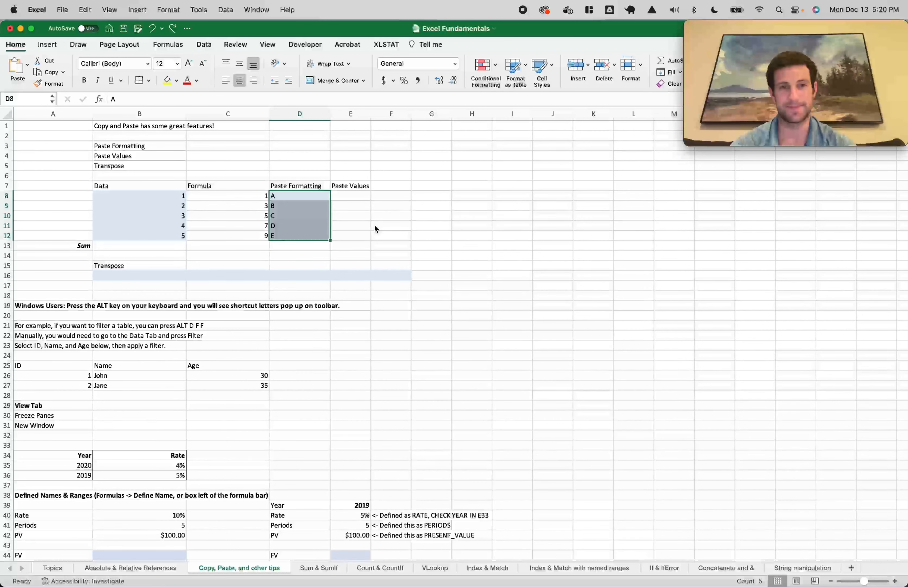
key(super+z)
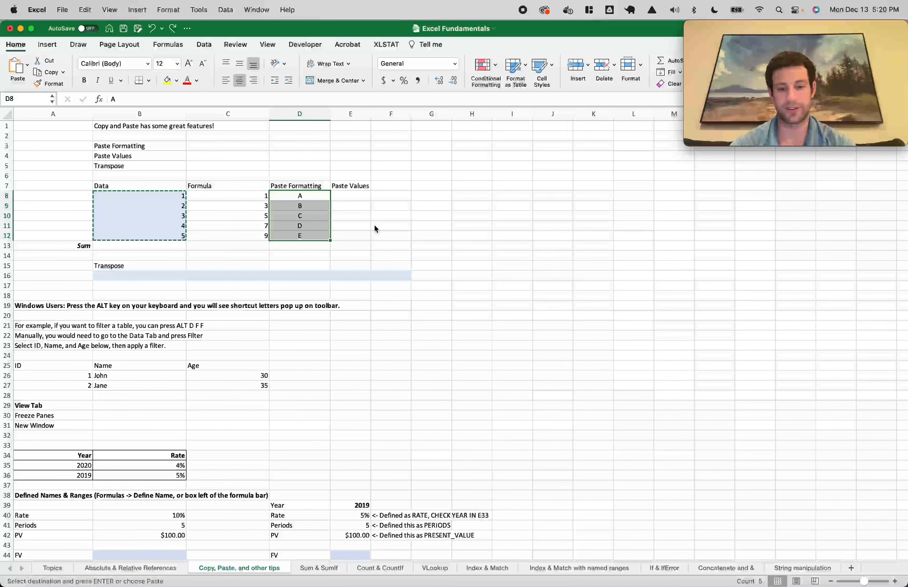
key(ctrl+super+v)
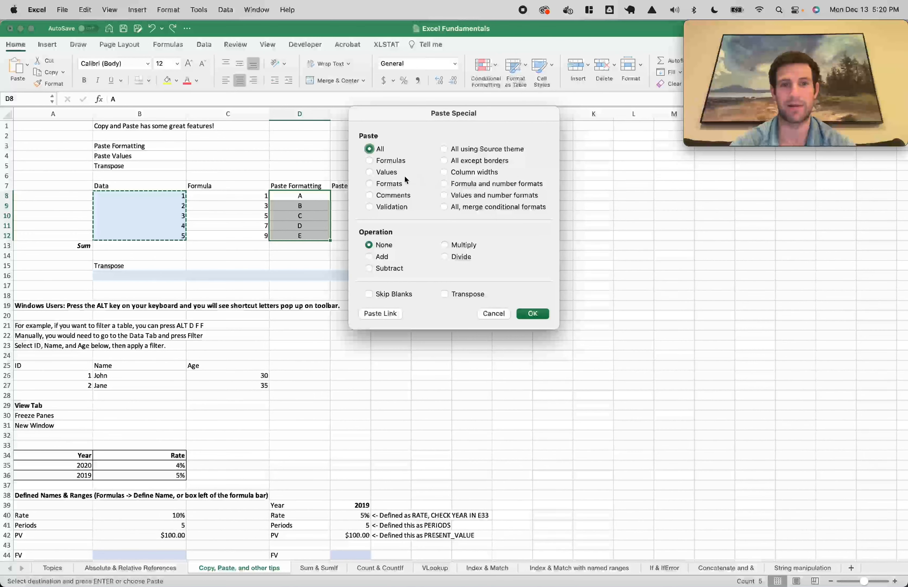
Apply a Formats-only paste onto D8:D12 and compare with Data cells B8:B12
key(Down)
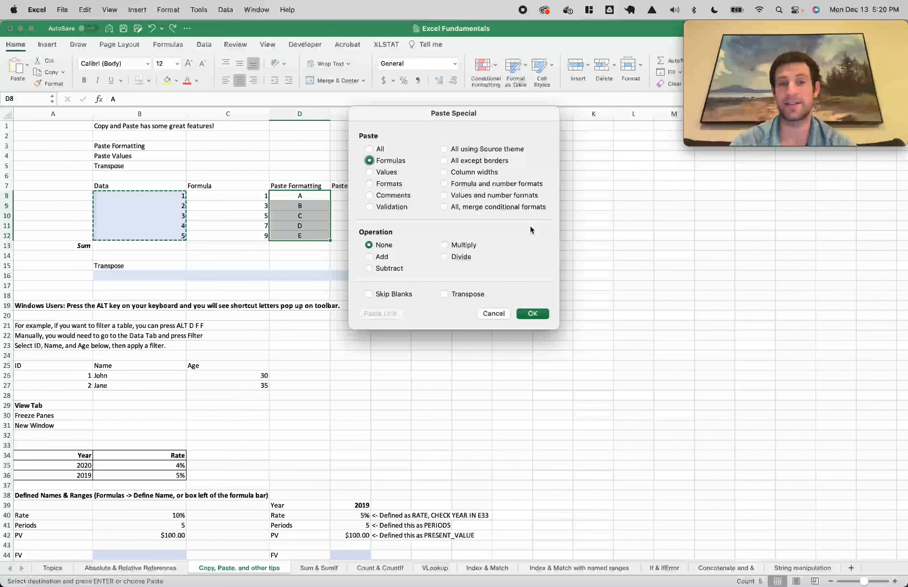
key(Down)
key(Down)
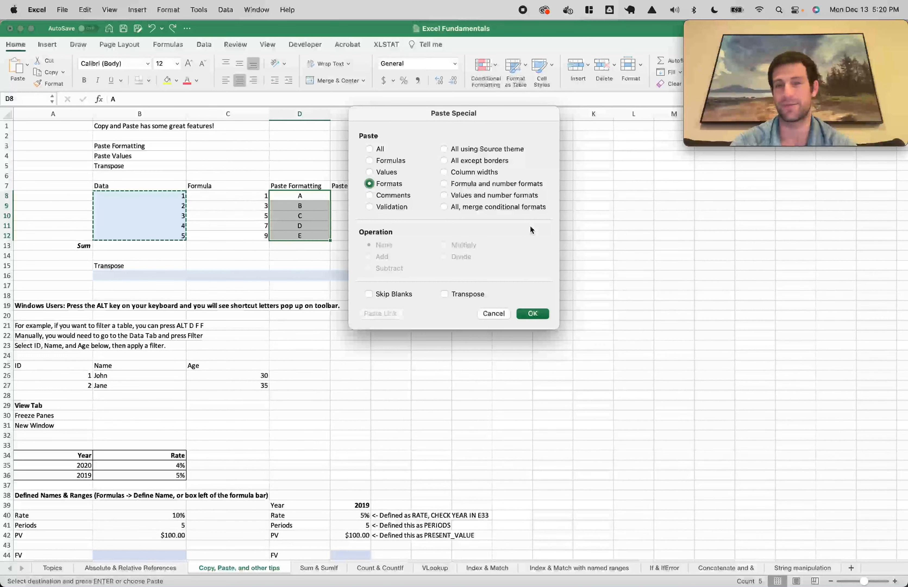
key(Return)
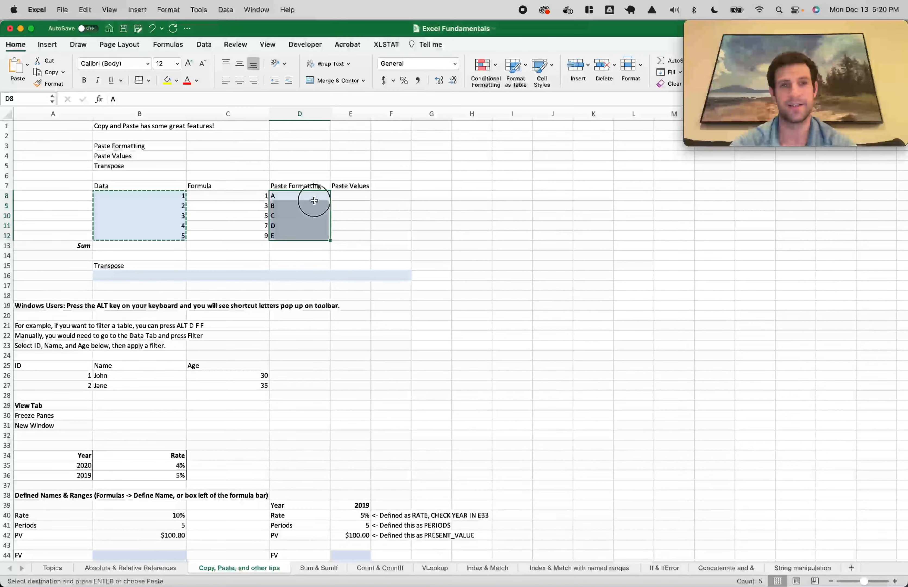
click(176, 196)
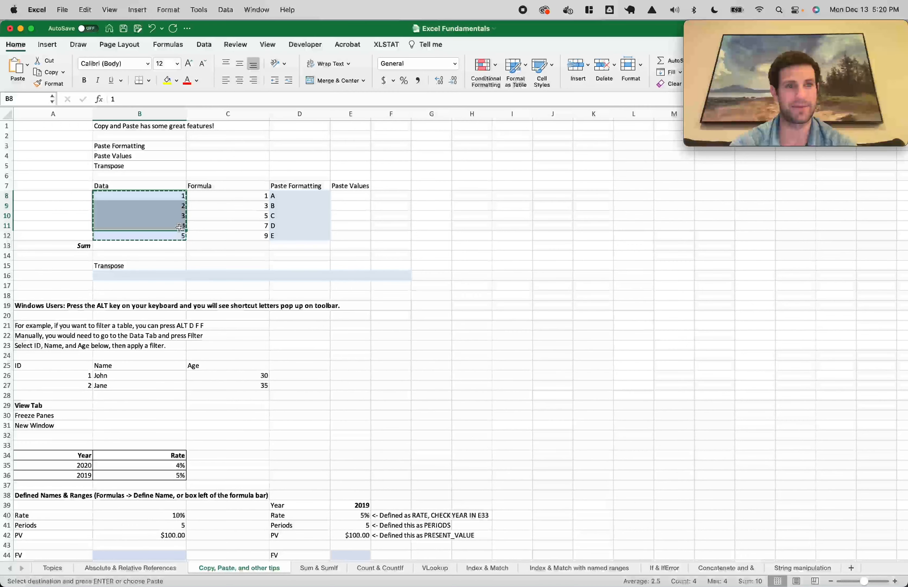
click(177, 236)
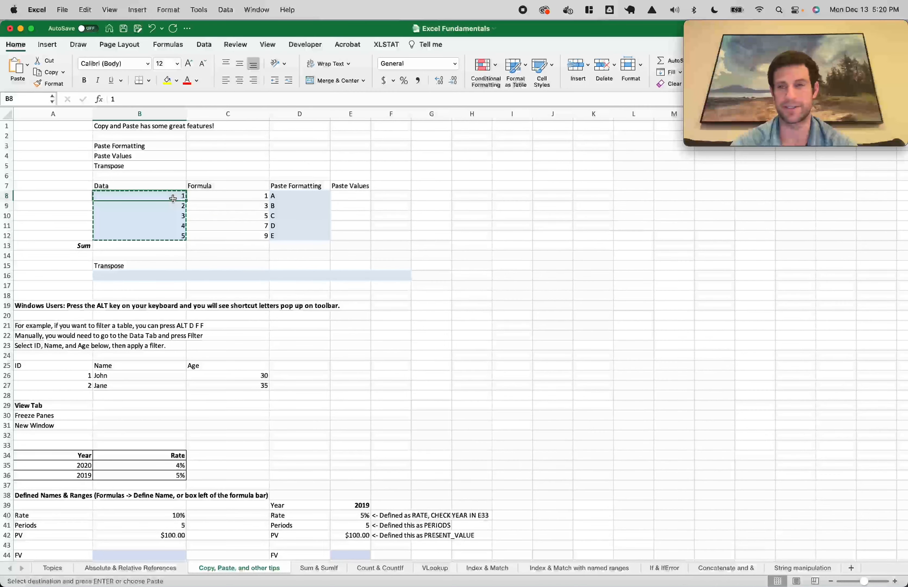
drag(297, 196, 298, 233)
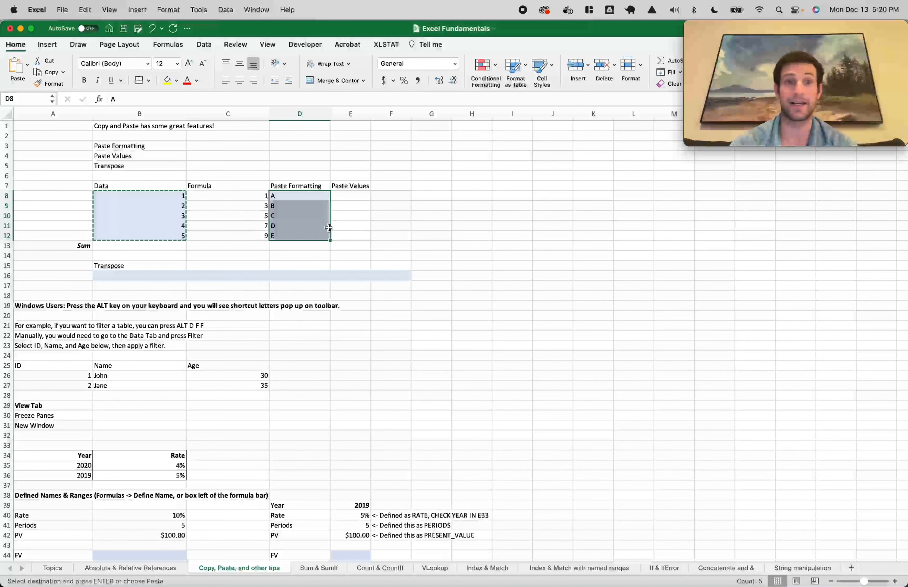
click(359, 198)
Copy letters D8:D12 and choose Paste Special Values for E8
drag(298, 196, 298, 234)
key(super+c)
click(350, 198)
key(ctrl+super+v)
key(v)
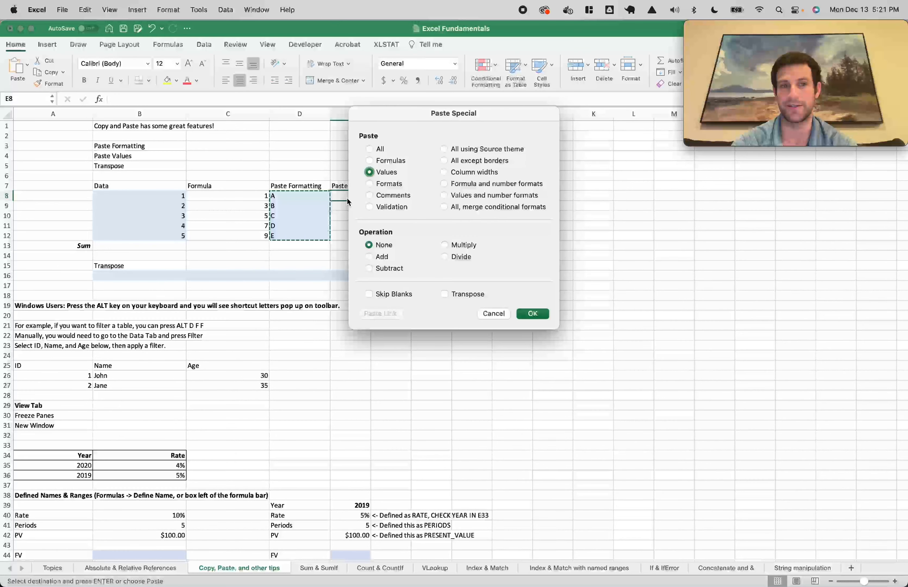
Paste the letters A–E into E8:E12 as plain values and left-align them
key(Return)
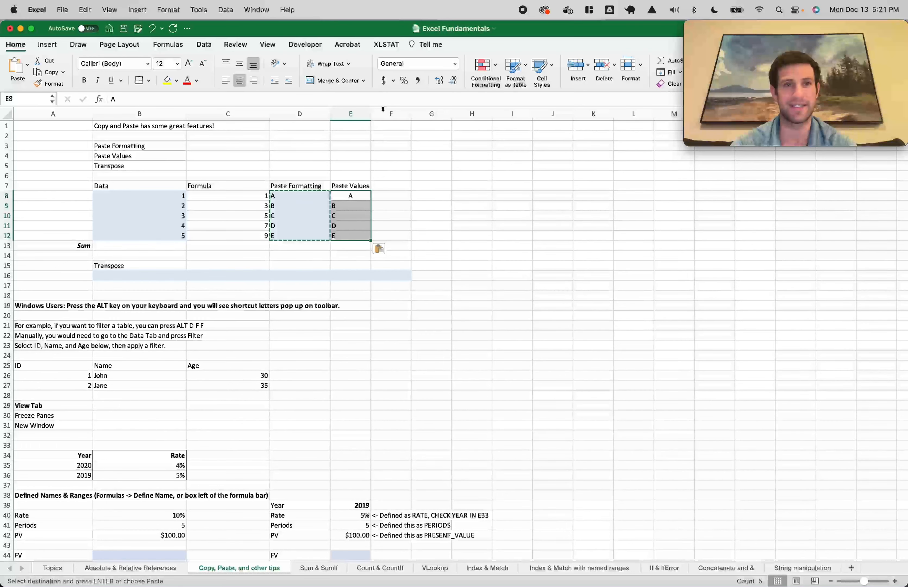
click(226, 80)
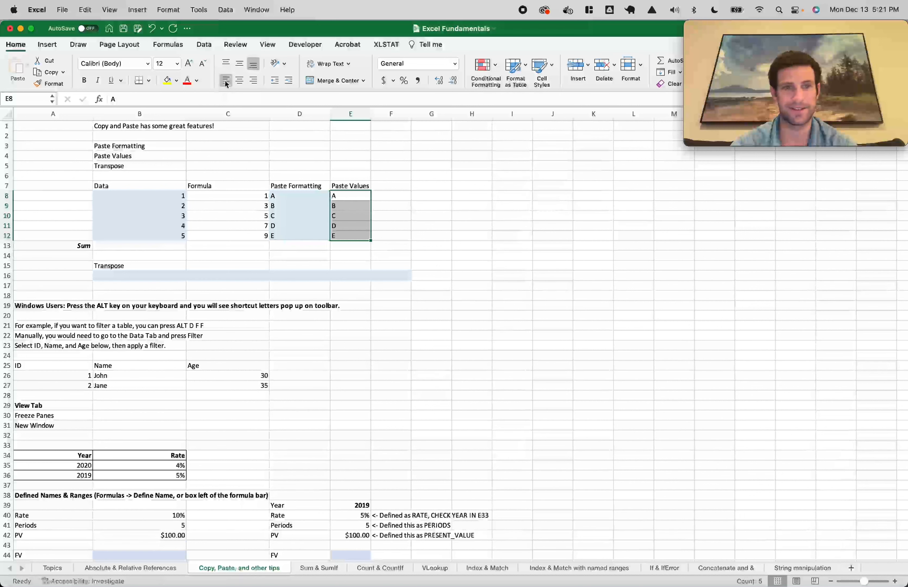
click(403, 197)
drag(359, 194, 358, 240)
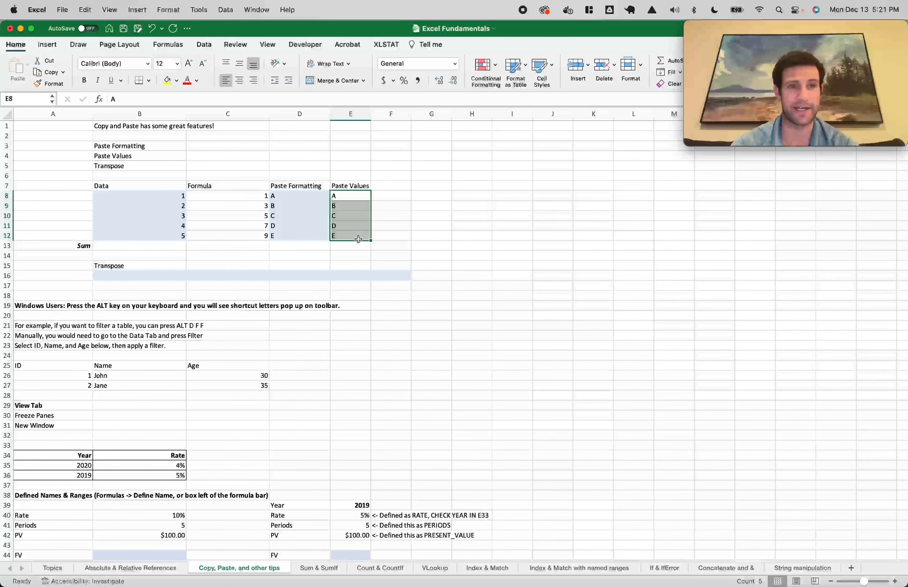
drag(138, 276, 385, 276)
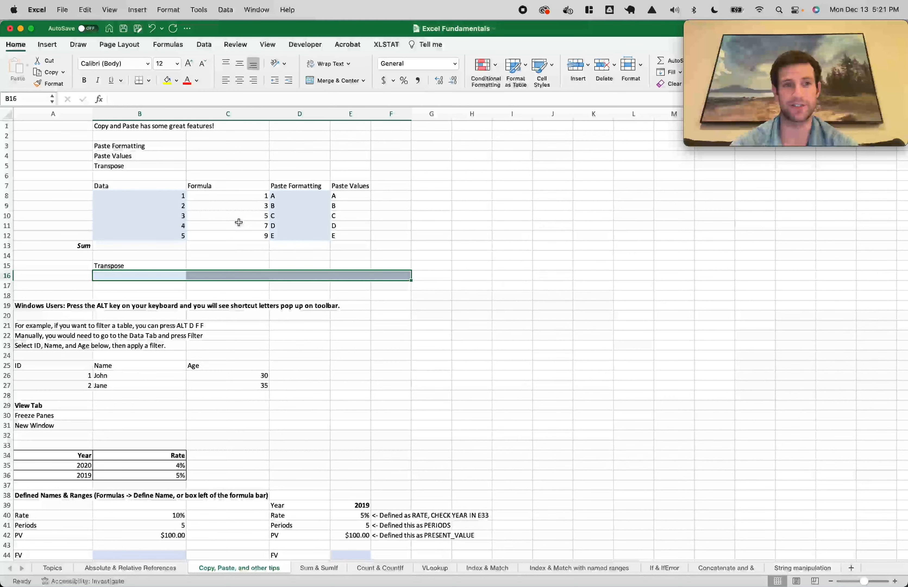
Copy the Data values in B8:B12 and paste them transposed across B16:F16
drag(177, 196, 178, 237)
key(super+c)
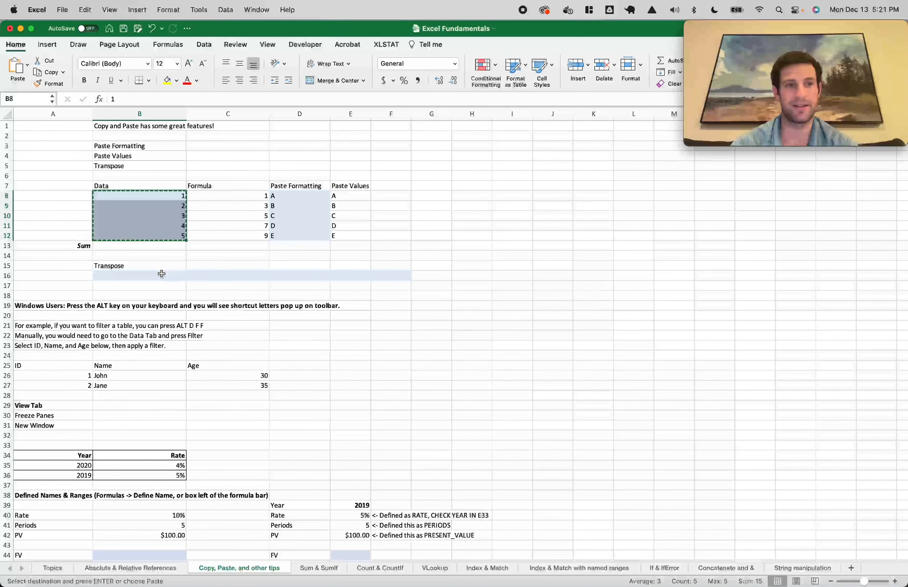
right_click(161, 275)
mouse_move(215, 311)
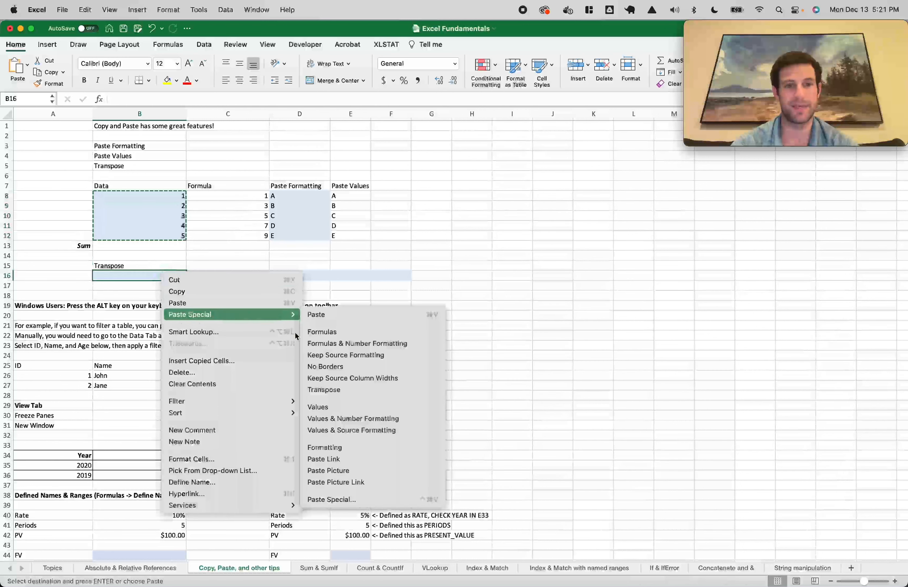
click(320, 387)
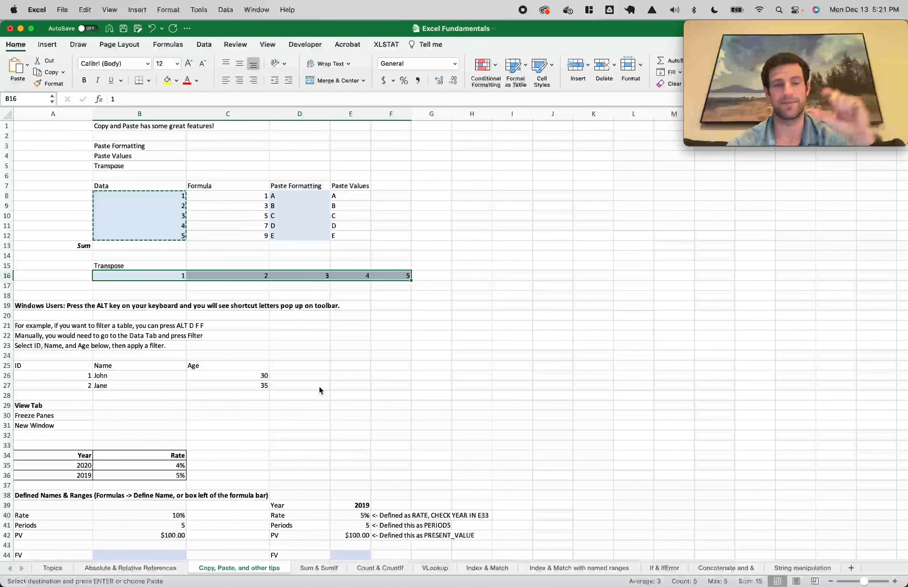
Try pasting the C8:C12 formulas transposed into row 16, see #VALUE!, and undo it
click(174, 205)
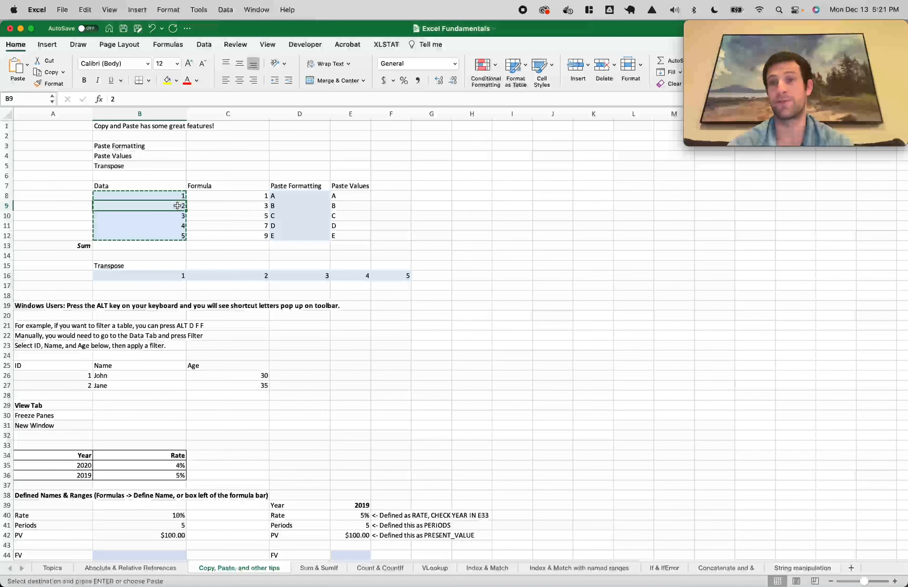
drag(228, 195, 228, 236)
key(super+c)
click(140, 275)
key(ctrl+super+v)
click(456, 294)
key(Return)
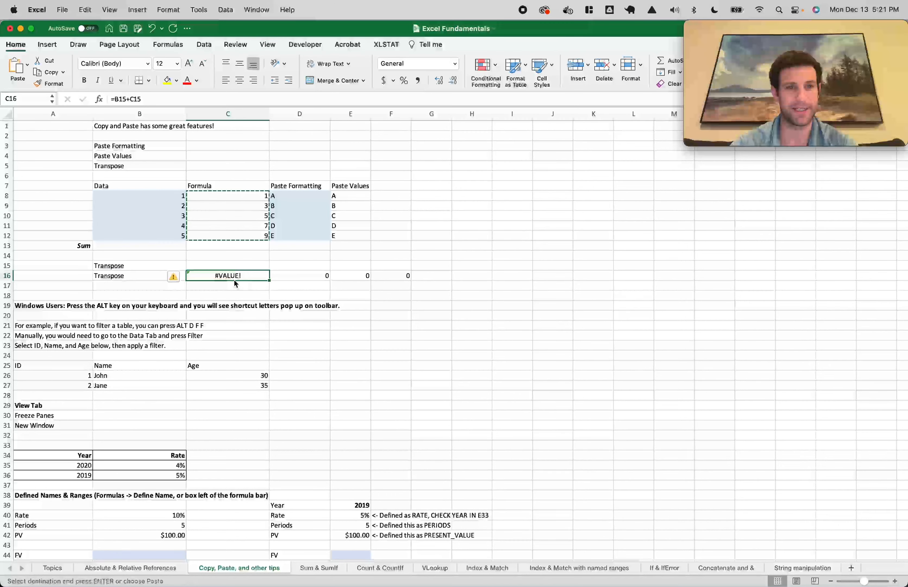
double_click(143, 275)
key(Escape)
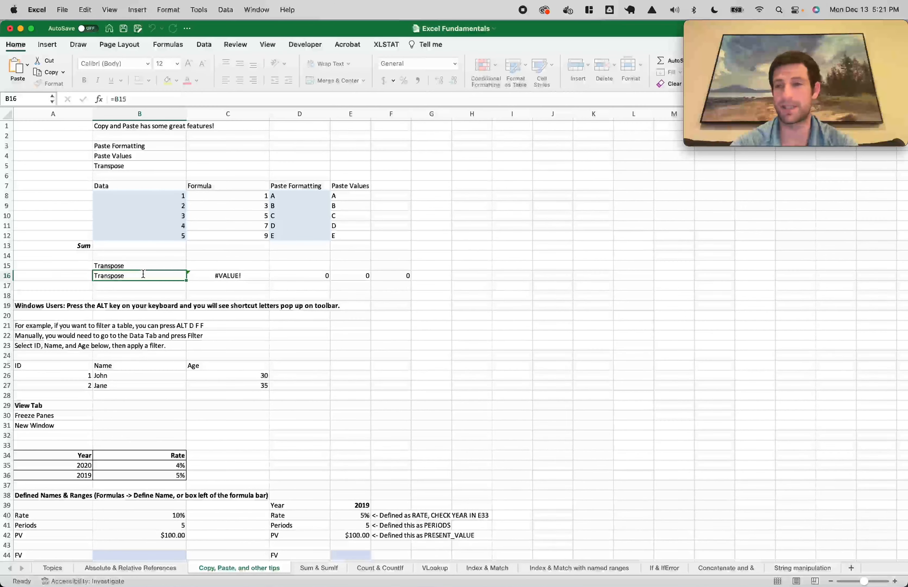
key(super+z)
drag(252, 198, 248, 236)
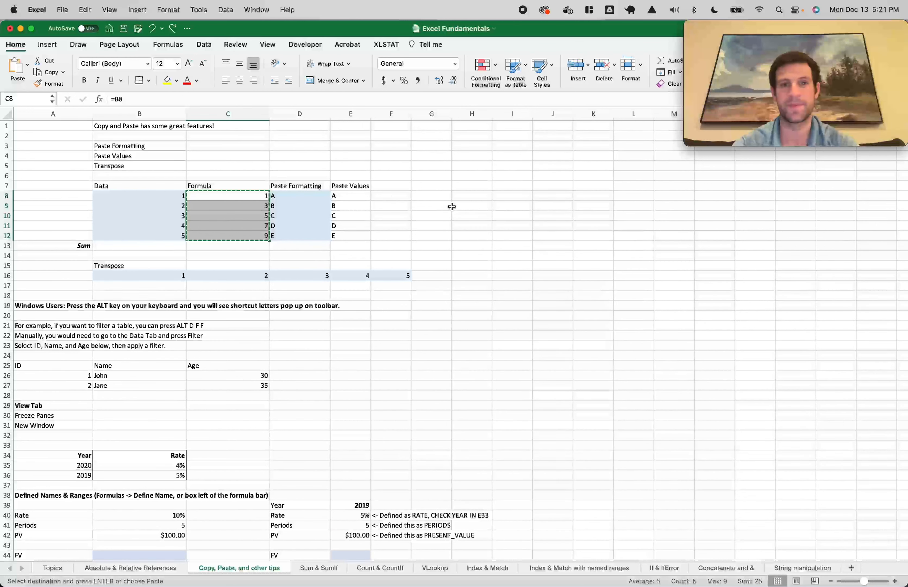
Paste the Formula results into H8:H12 as values, then transpose them across B16:F16
right_click(470, 196)
mouse_move(522, 237)
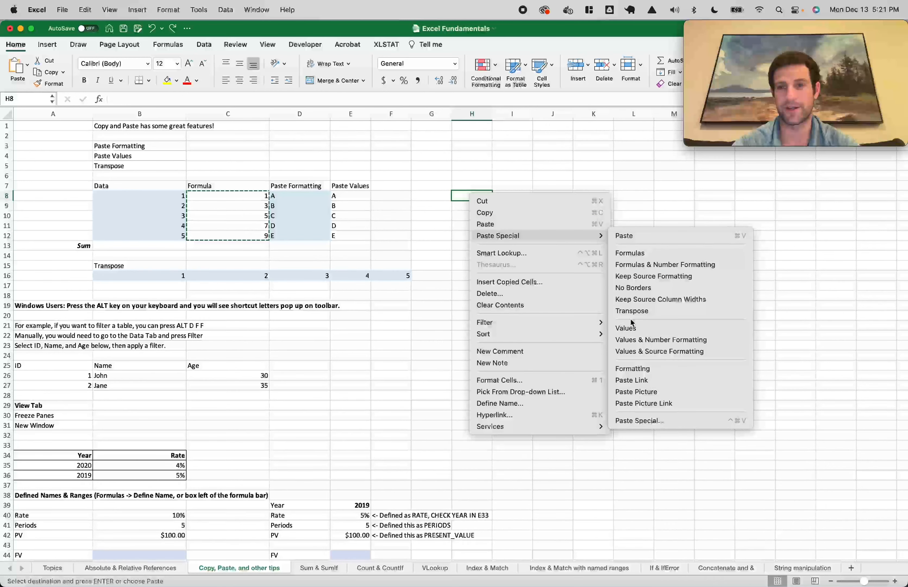
click(626, 328)
key(super+c)
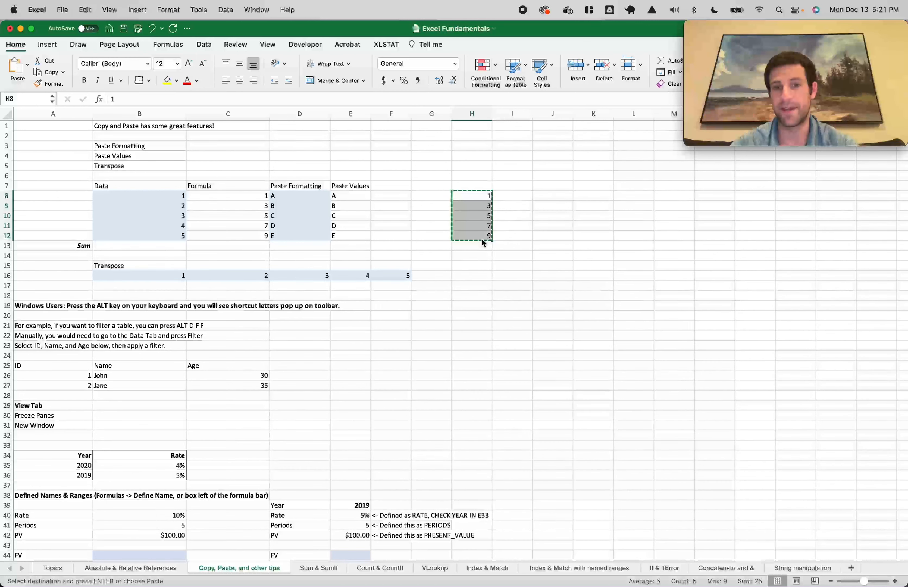
right_click(153, 273)
mouse_move(216, 316)
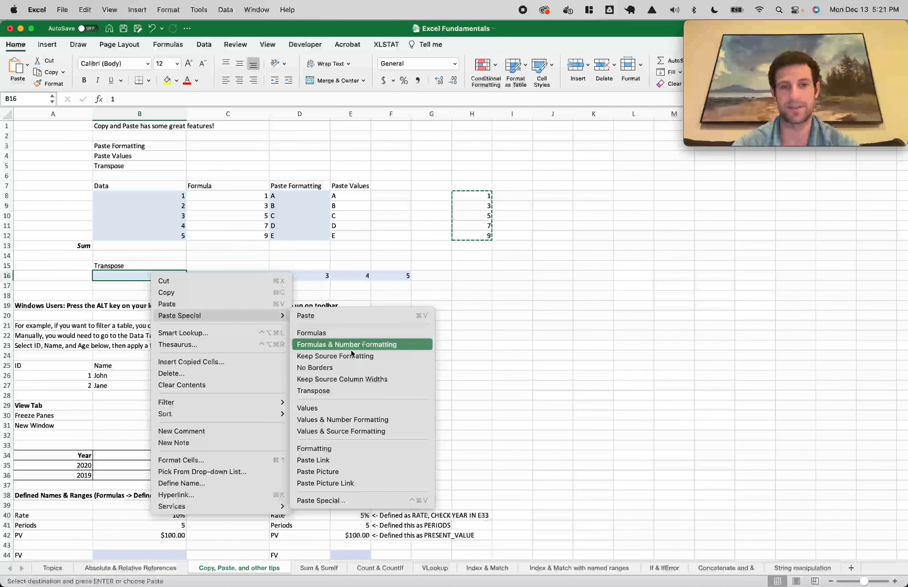
click(335, 390)
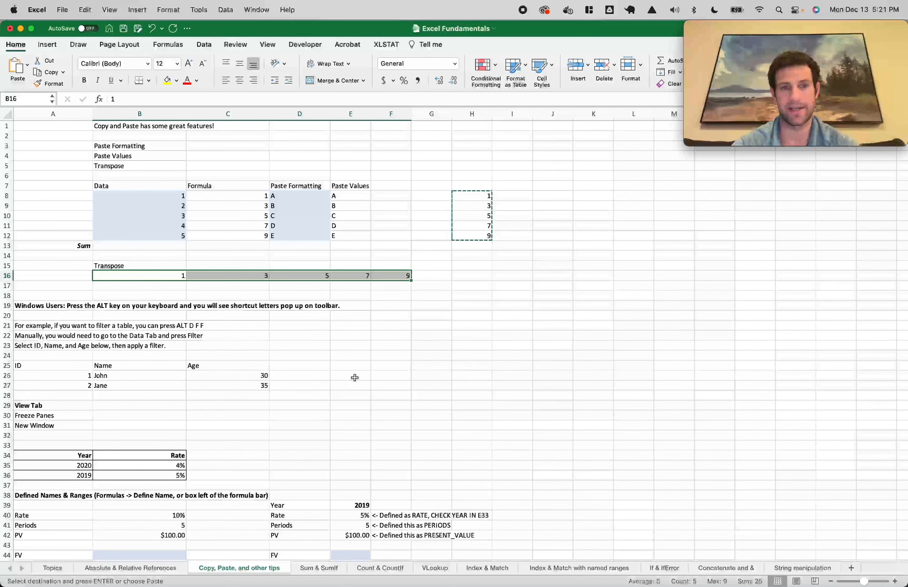
click(442, 326)
Clear the helper values from H8:H12 and select the ID, Name and Age table
click(472, 233)
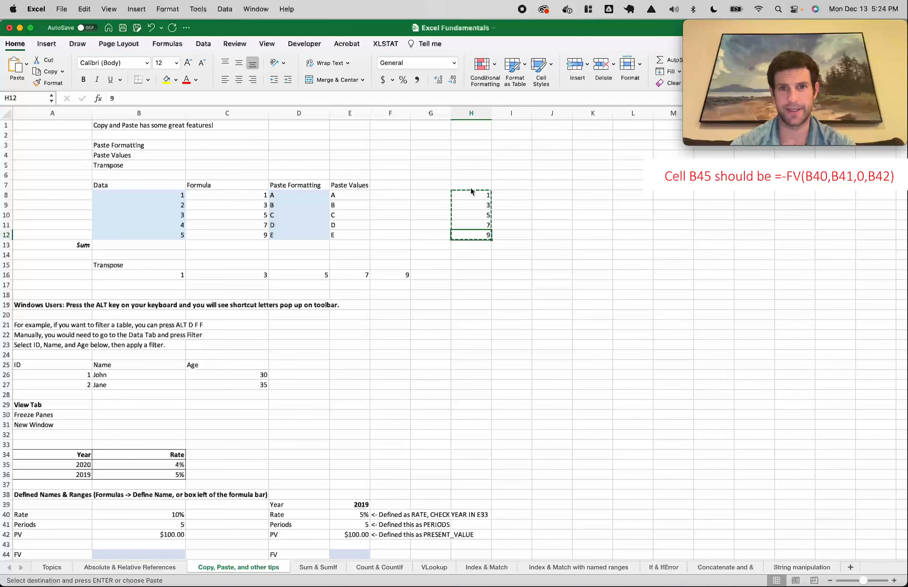
drag(472, 194, 471, 238)
key(Delete)
click(354, 303)
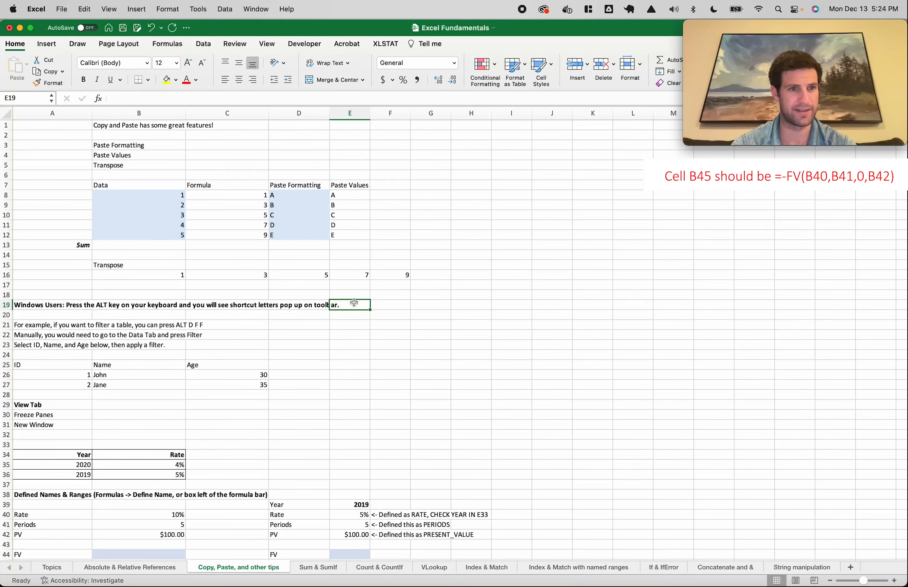
scroll(266, 304, down, 3)
click(337, 290)
scroll(198, 306, down, 2)
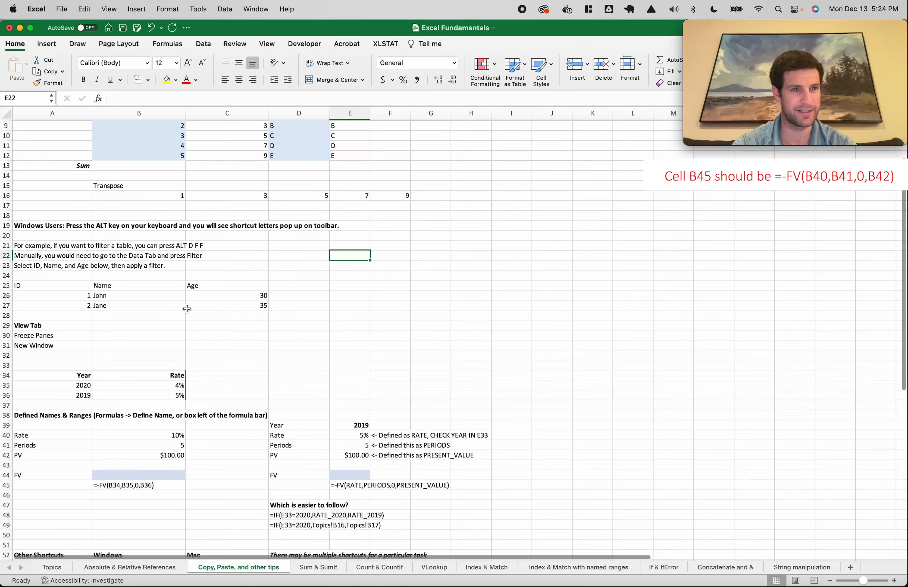
drag(59, 284, 247, 306)
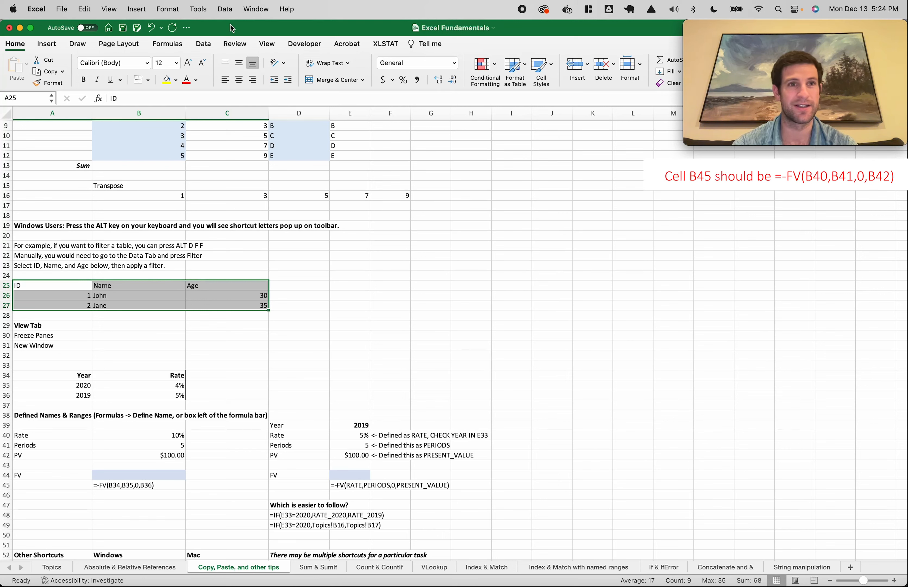
Turn on Data > Filter for the ID, Name, Age table, then undo it
click(203, 44)
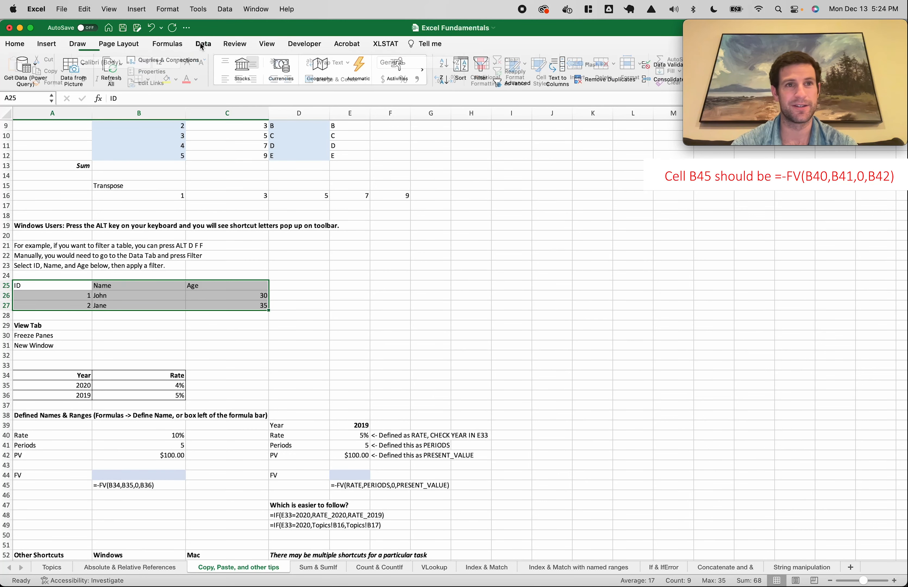
click(482, 68)
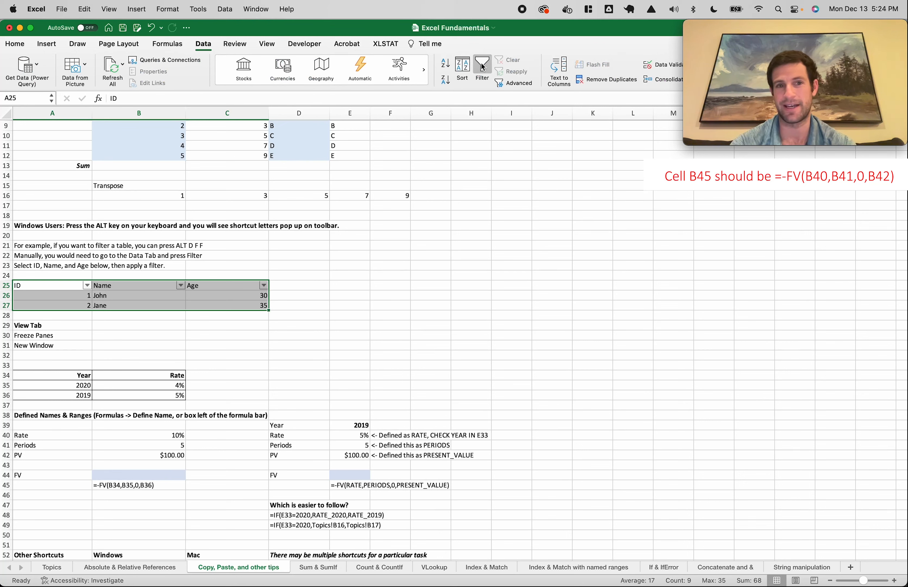
key(super+z)
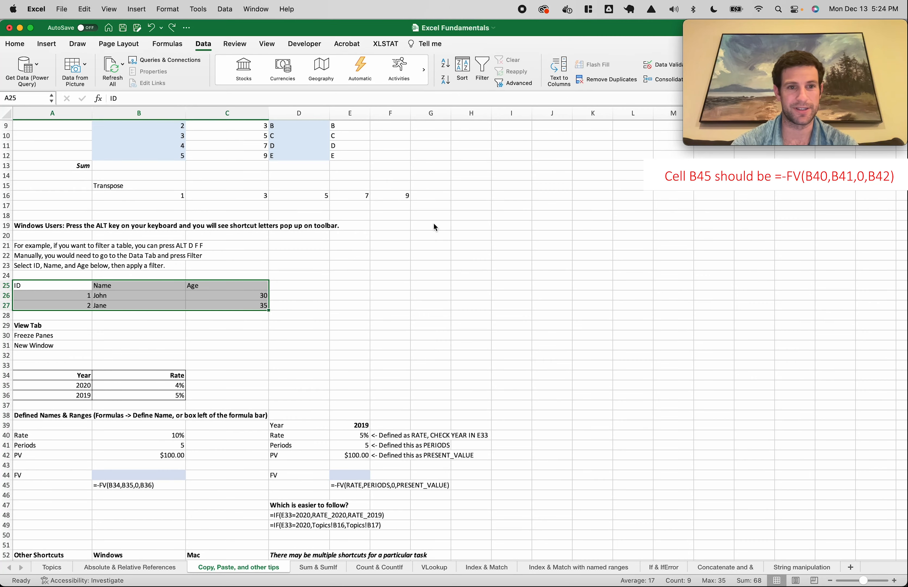
scroll(435, 228, down, 5)
scroll(435, 227, up, 2)
scroll(435, 227, left, 1)
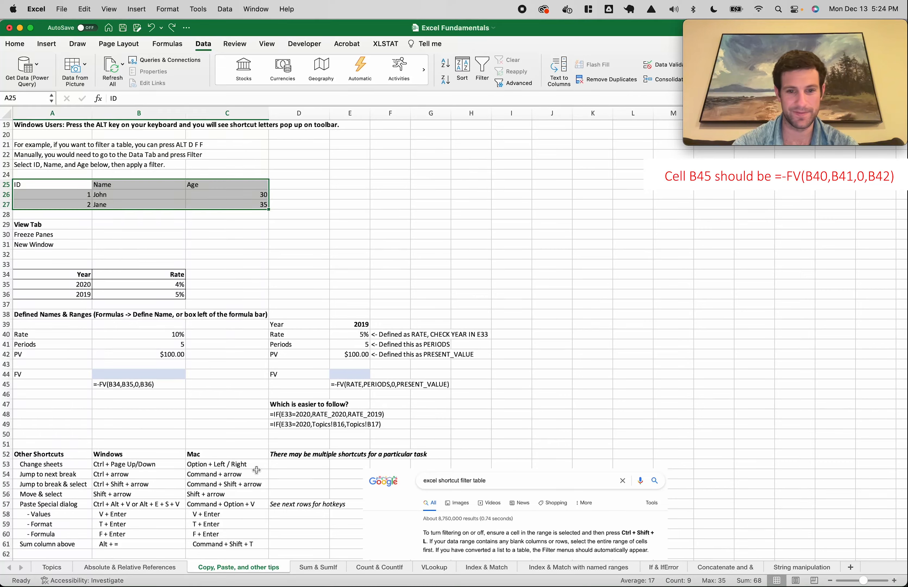
scroll(256, 469, down, 2)
scroll(356, 343, up, 4)
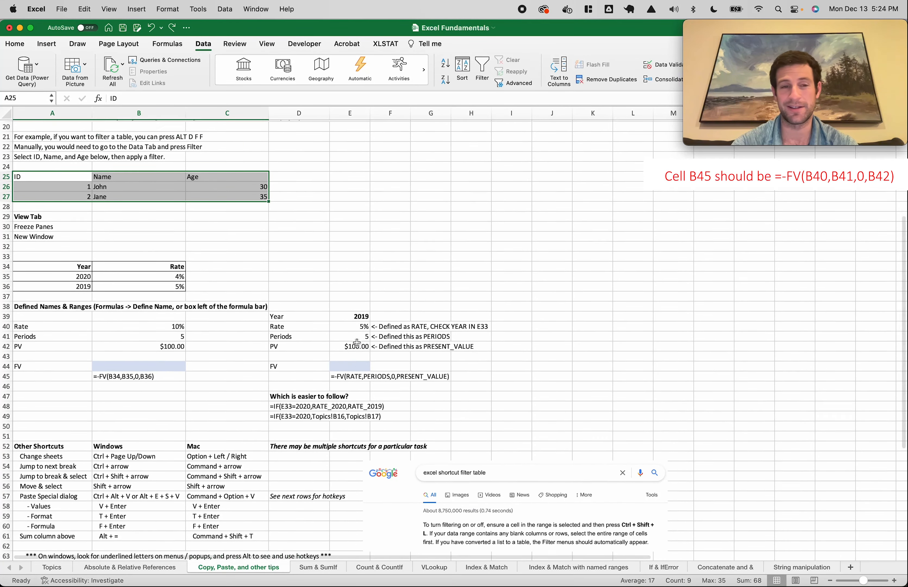
Re-enable the header filters with the Cmd+Shift+F shortcut
key(super+Tab)
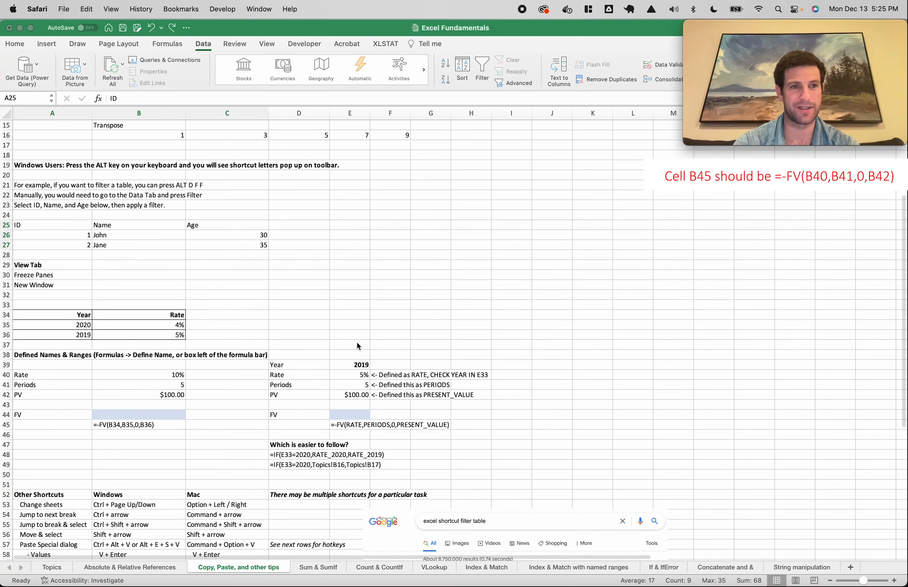
key(super+Tab)
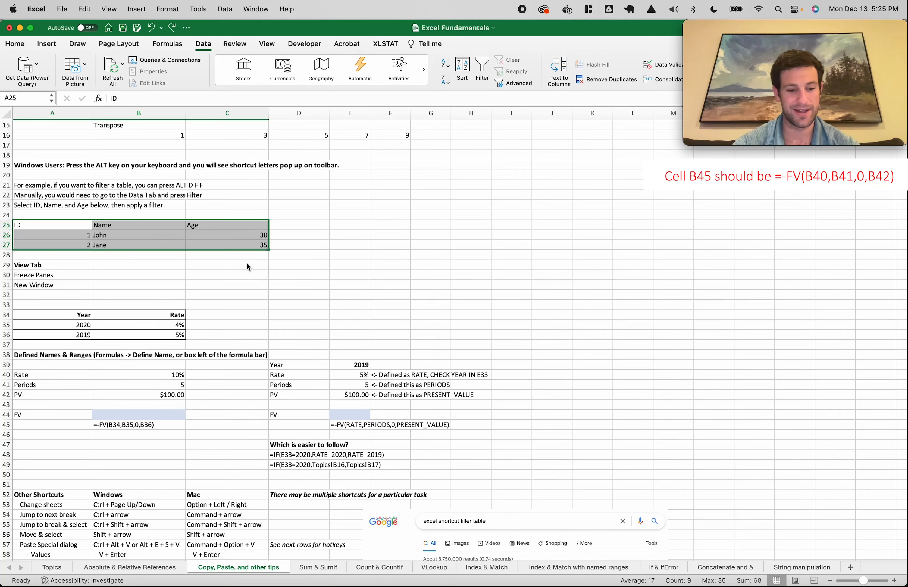
key(super+shift+f)
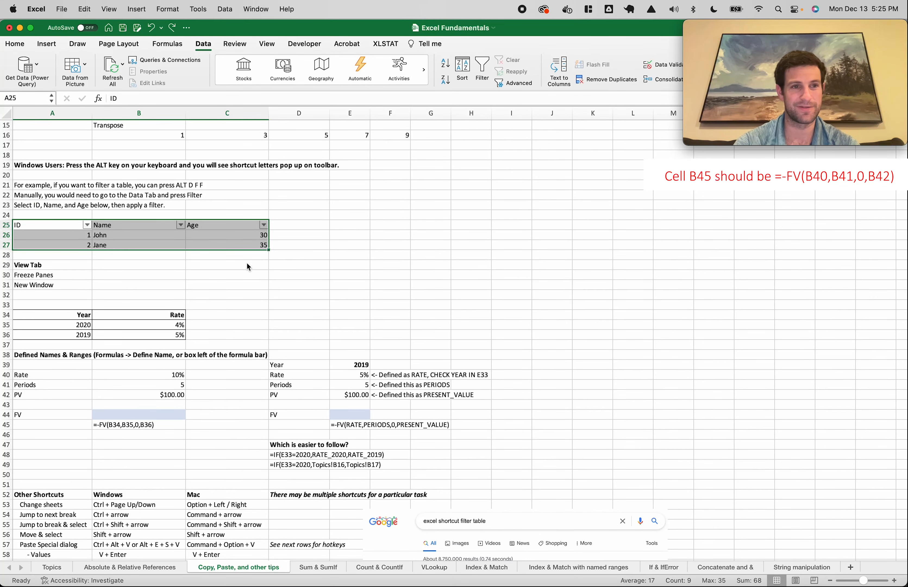
scroll(203, 258, up, 4)
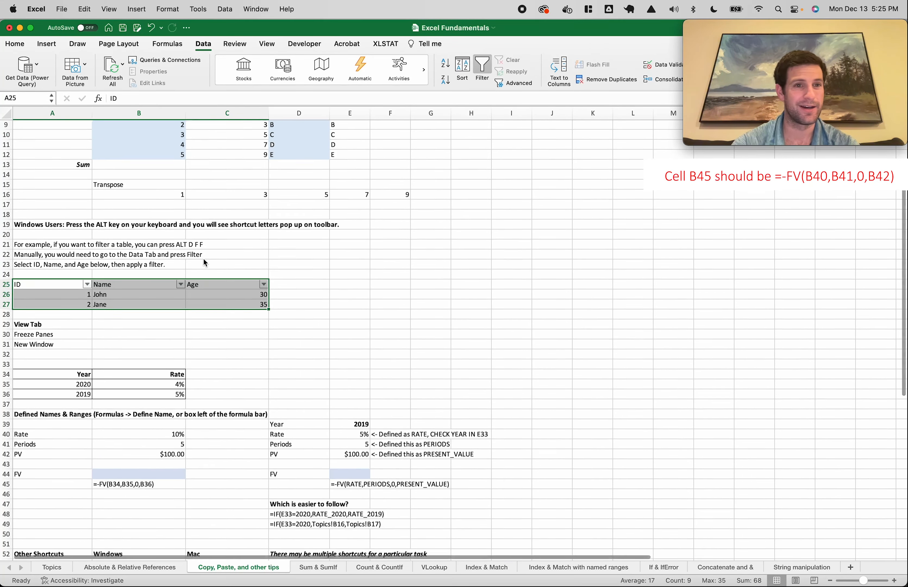
Filter the Name column to one name, restore both names, and reselect A25:C27
click(83, 303)
click(85, 305)
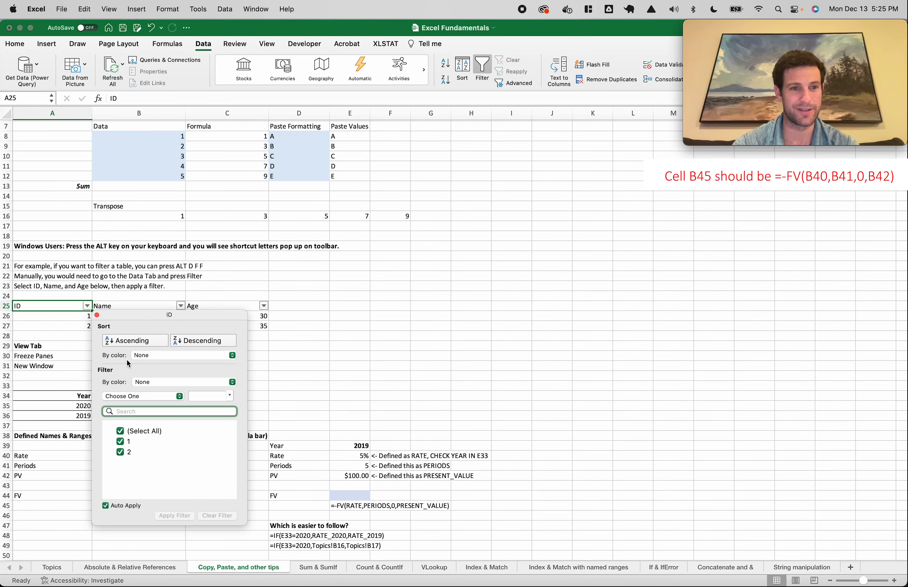
click(181, 307)
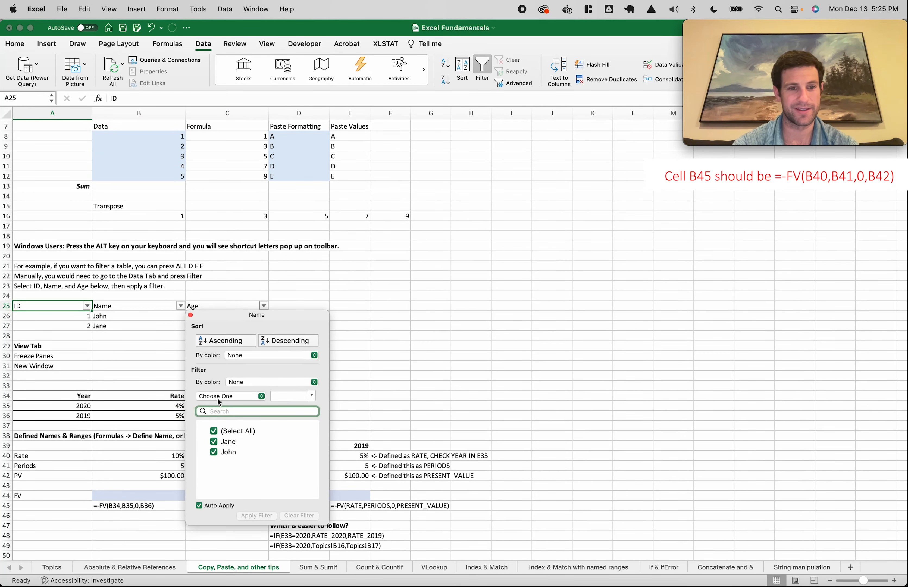
click(214, 442)
click(214, 467)
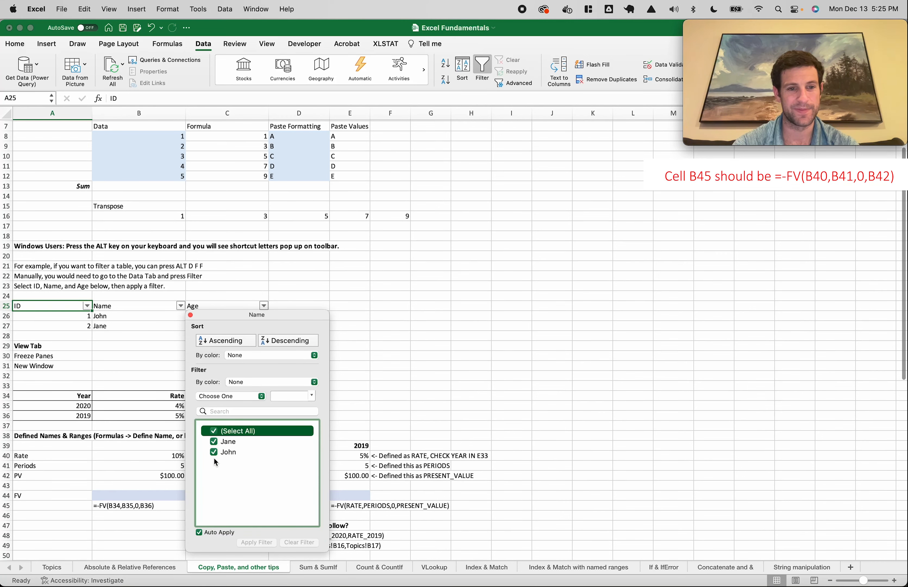
click(190, 315)
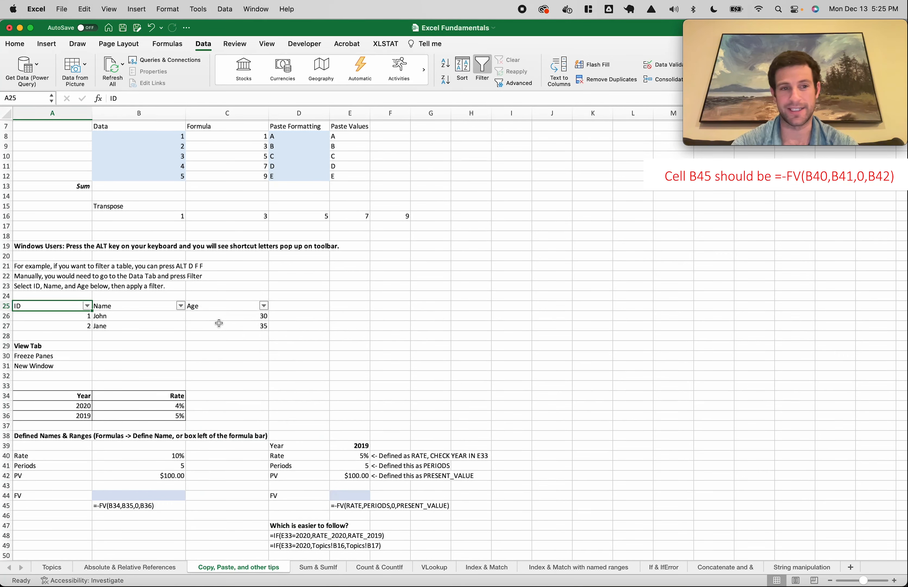
drag(219, 323, 61, 304)
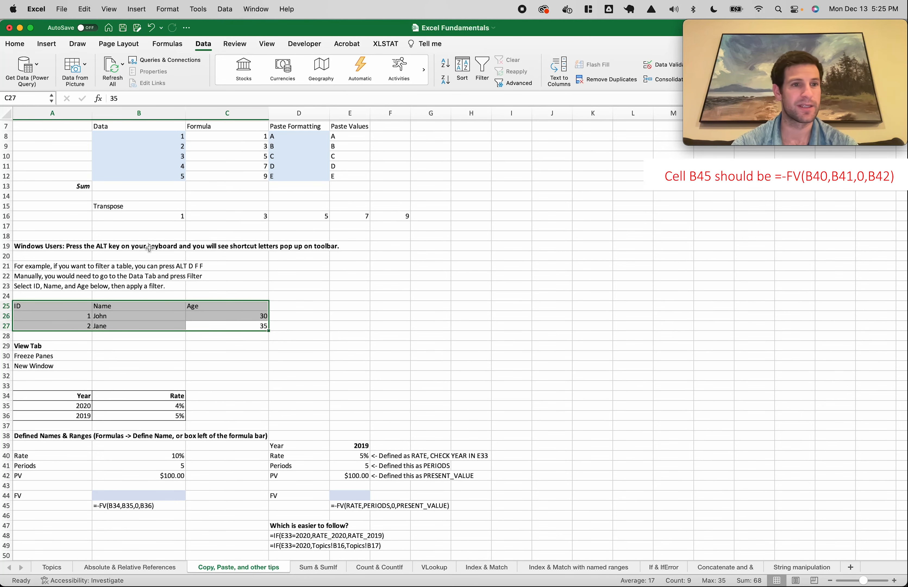
scroll(149, 249, down, 1)
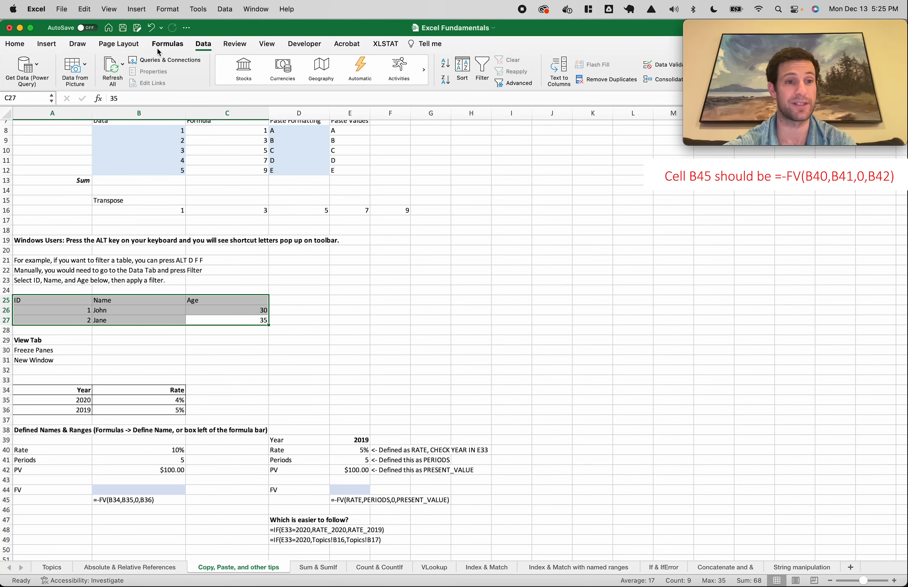
scroll(116, 246, down, 3)
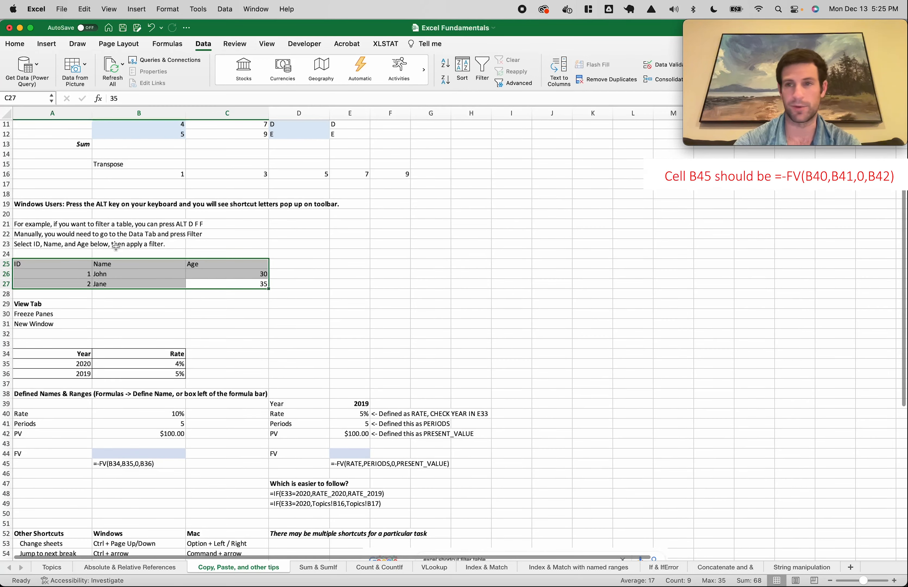
scroll(117, 247, down, 3)
scroll(114, 286, down, 1)
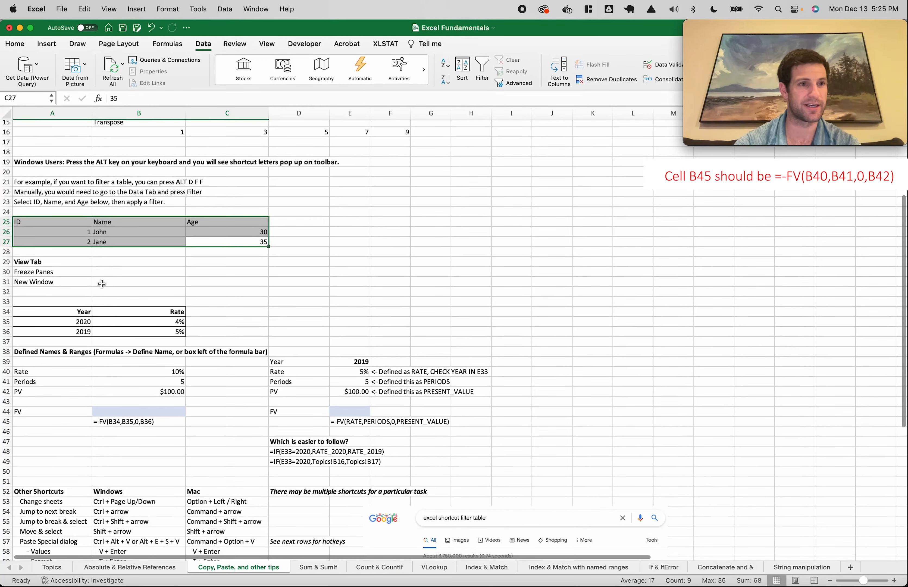
click(62, 271)
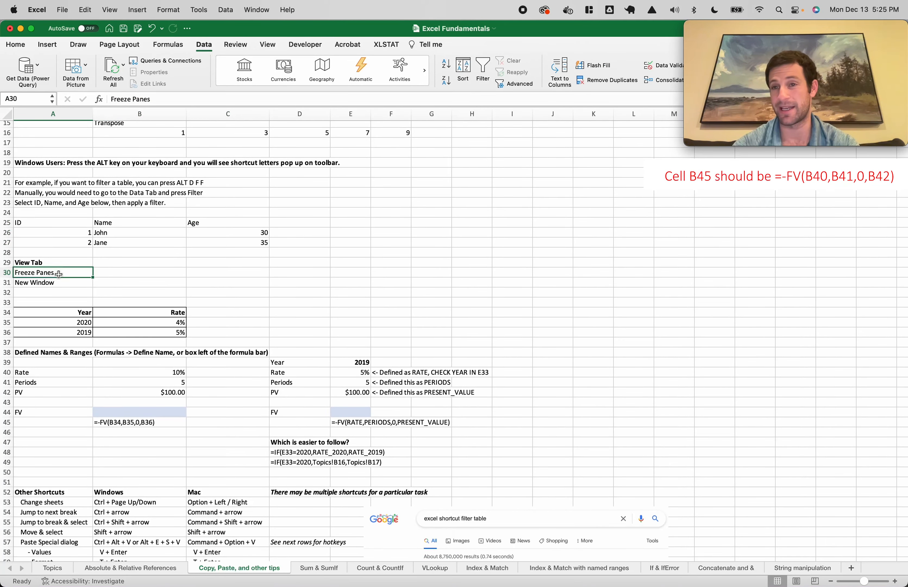
Freeze panes at B26, scroll to test it, then unfreeze
click(268, 46)
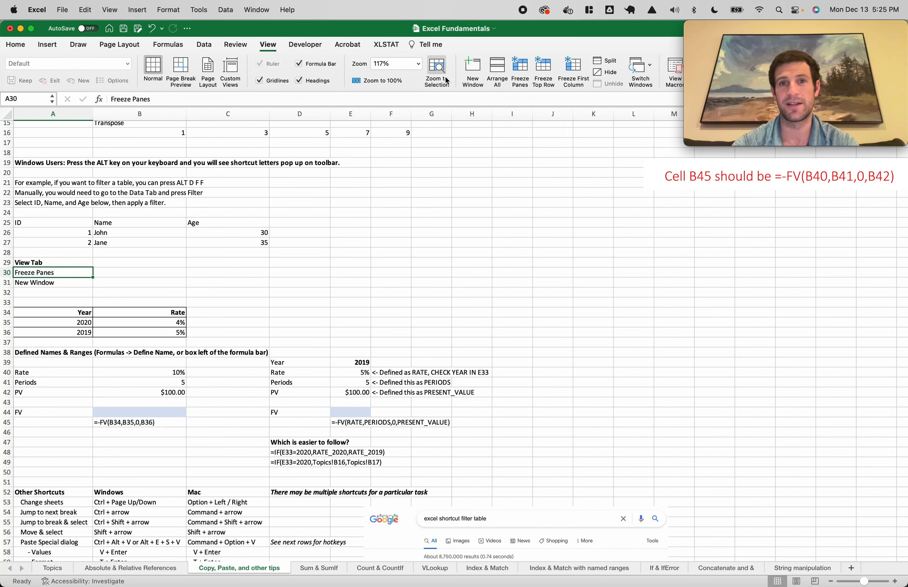
scroll(216, 195, up, 5)
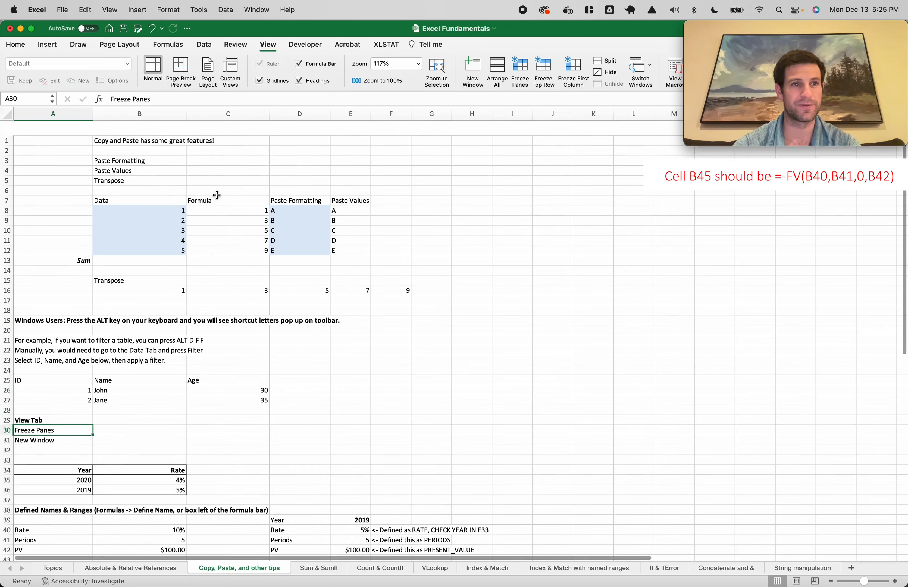
scroll(163, 188, down, 3)
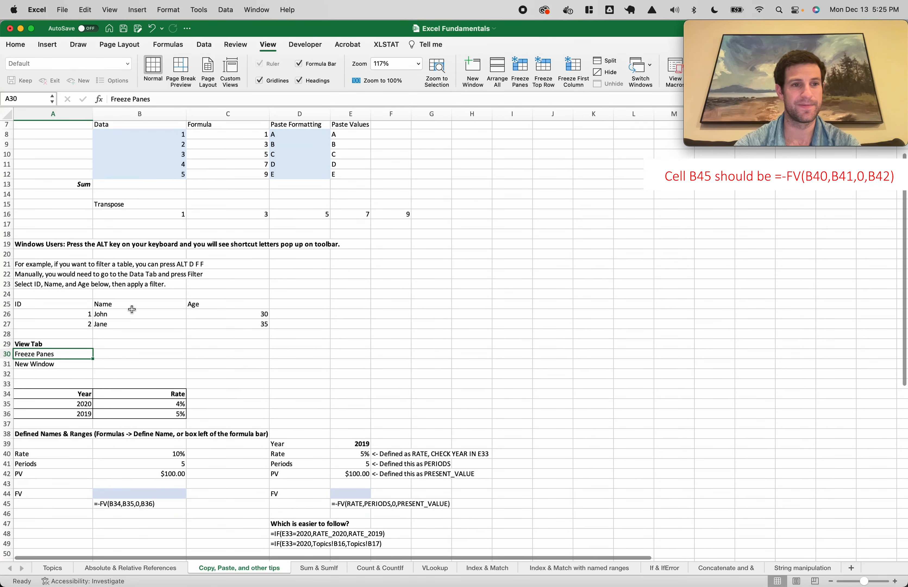
click(123, 315)
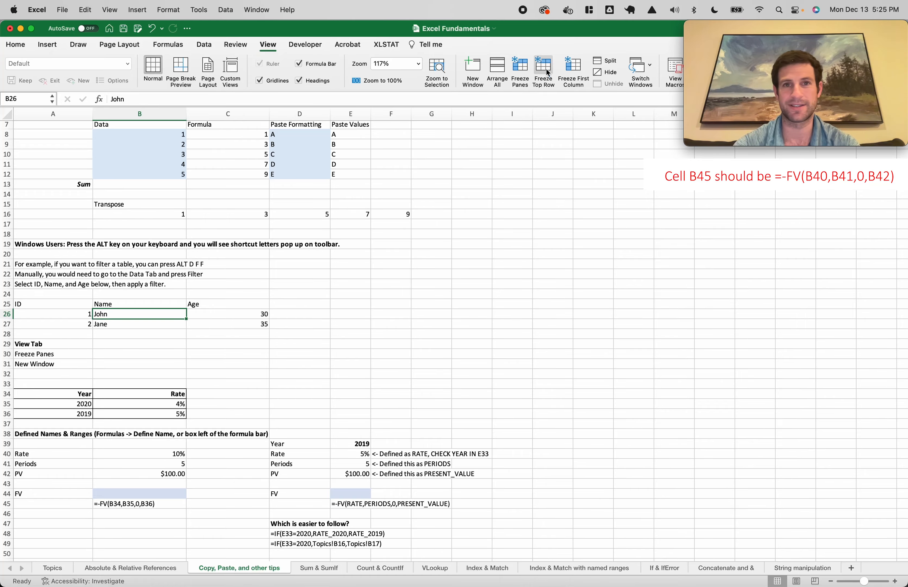
click(520, 71)
scroll(298, 394, down, 5)
scroll(297, 394, right, 10)
scroll(298, 394, down, 1)
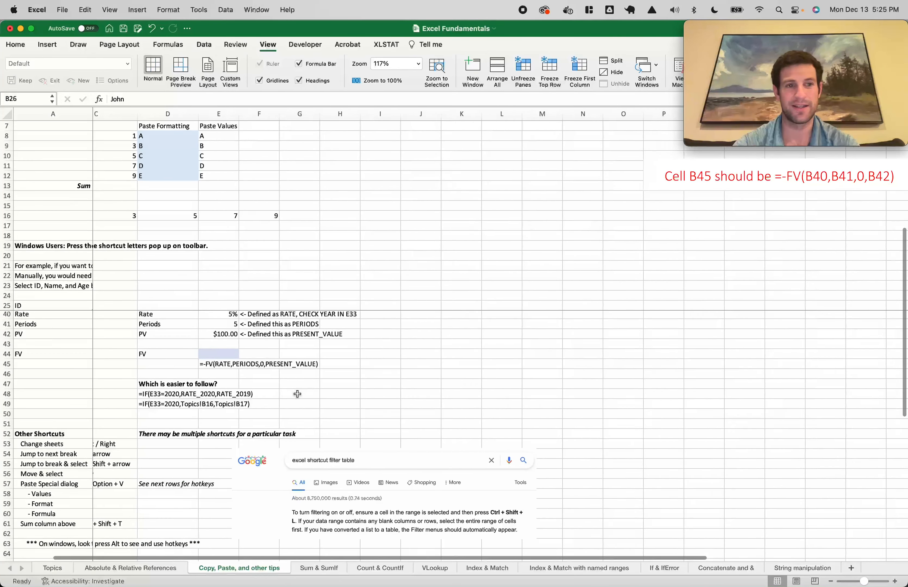
scroll(297, 394, left, 8)
scroll(298, 393, left, 2)
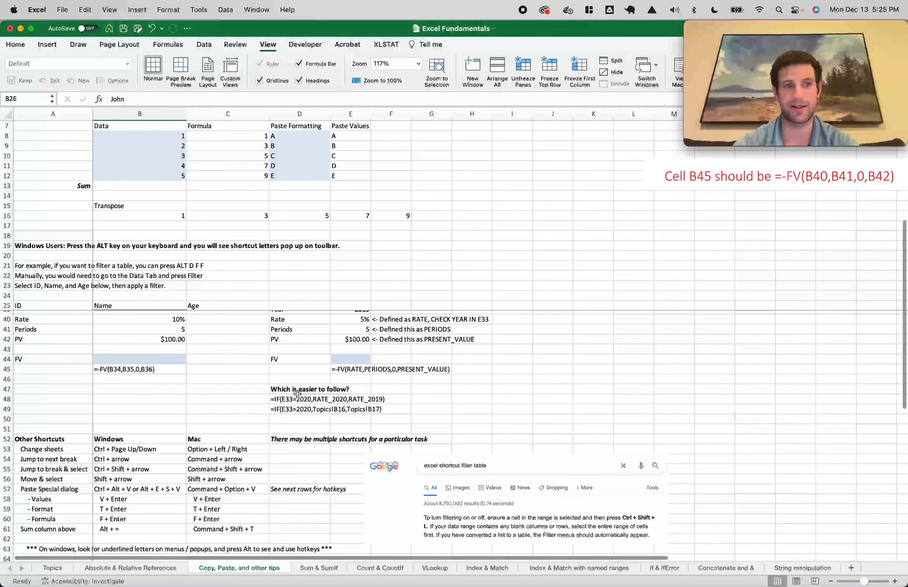
scroll(229, 362, up, 6)
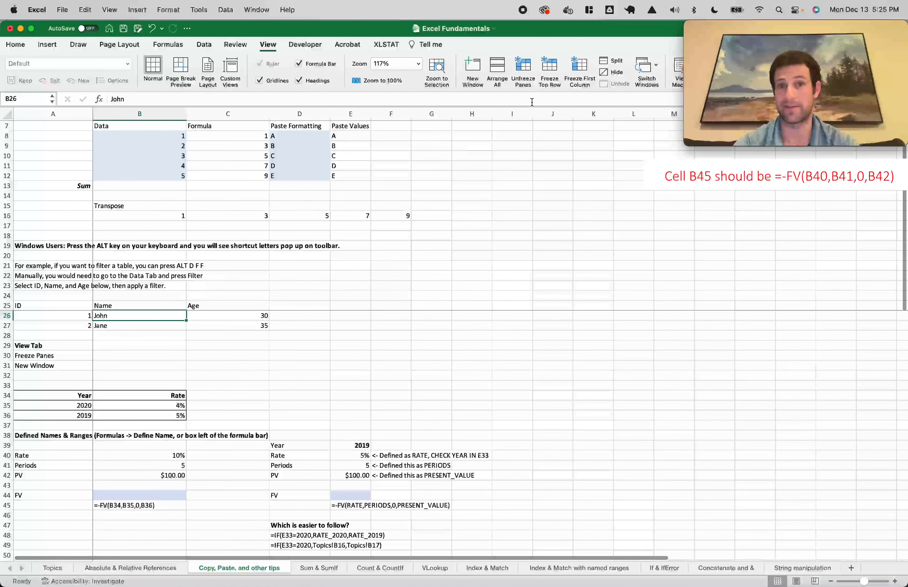
click(524, 69)
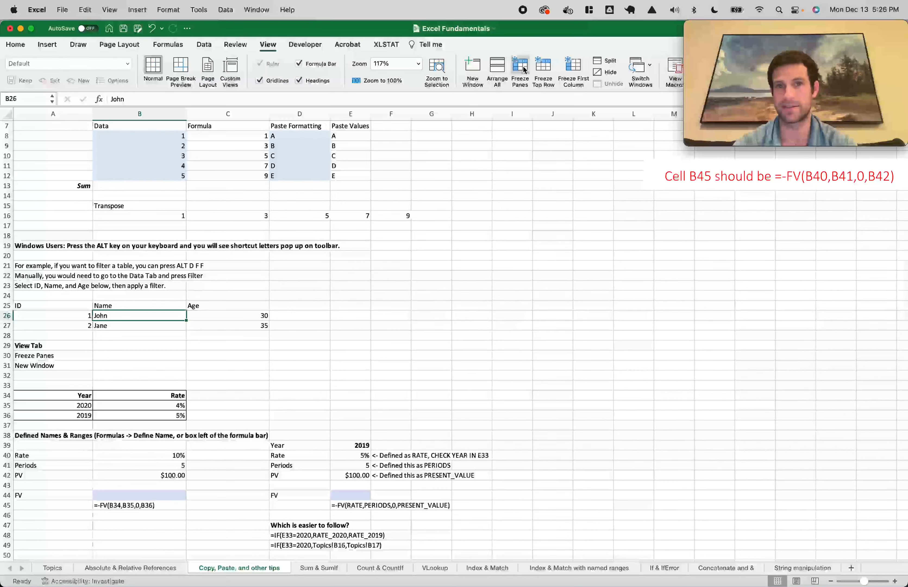
Freeze the top row, test scrolling, unfreeze, and briefly visit the Topics sheet
scroll(168, 343, up, 3)
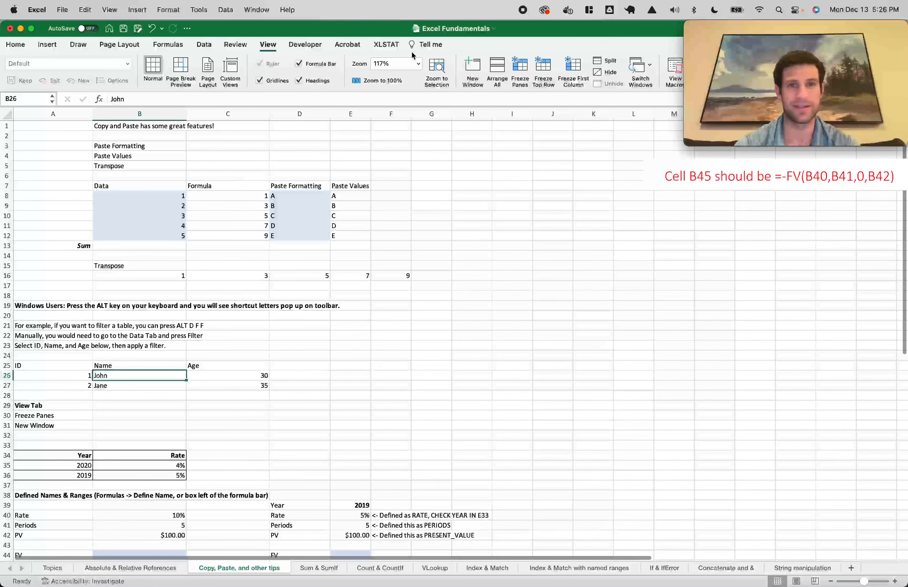
click(548, 71)
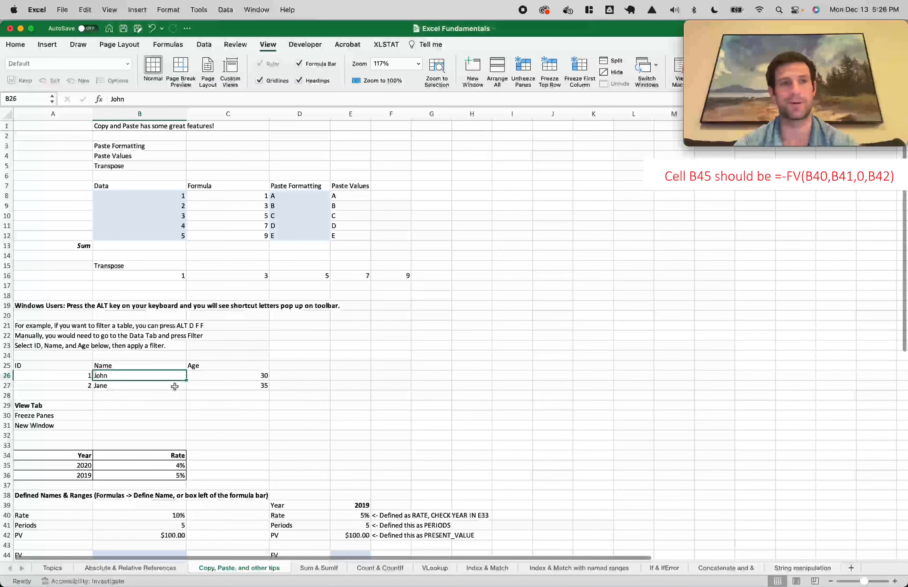
scroll(175, 386, down, 15)
scroll(175, 387, up, 10)
scroll(175, 386, up, 5)
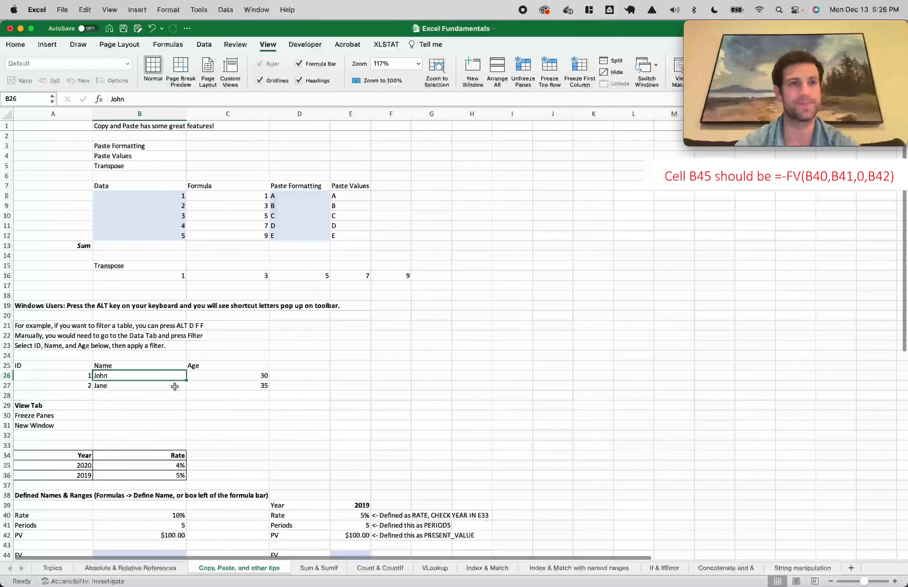
click(524, 72)
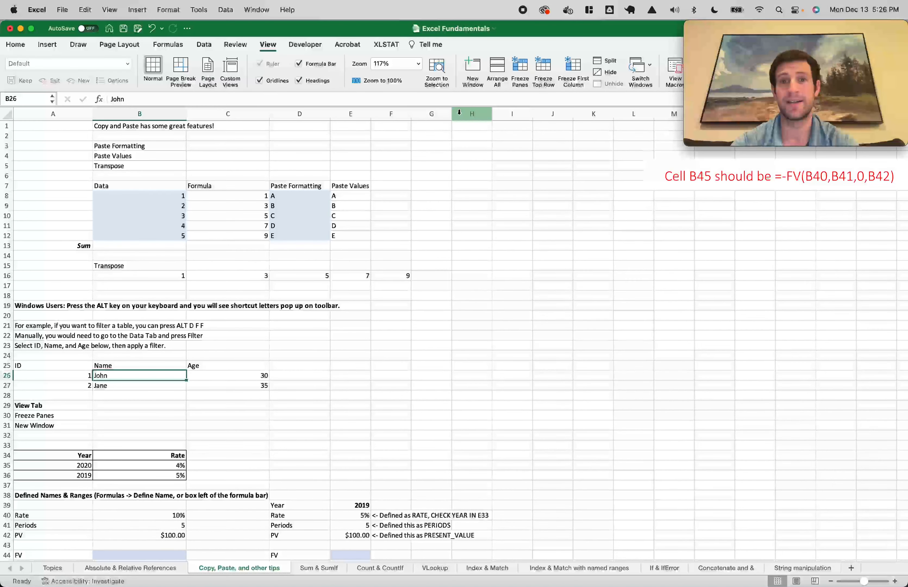
click(52, 568)
click(220, 569)
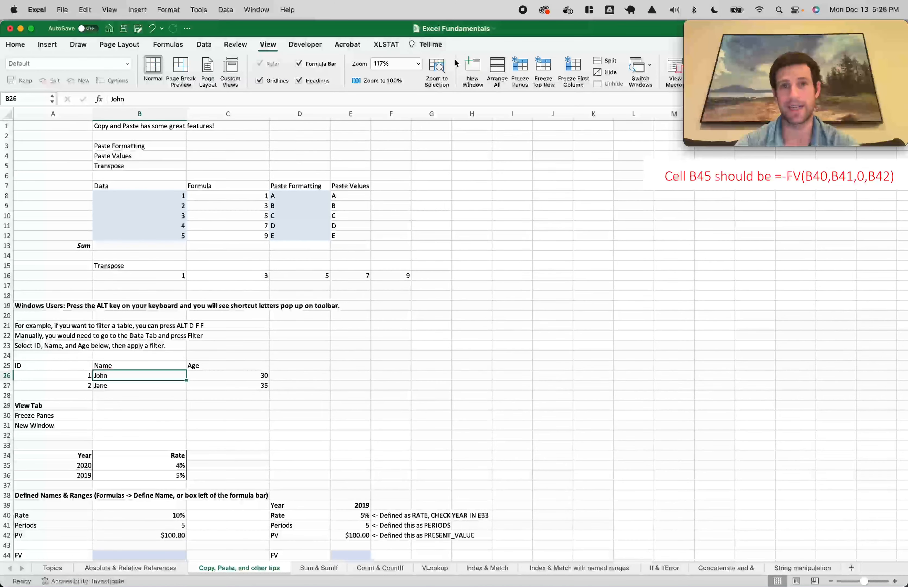
Open a second window of the workbook and tile both windows side by side
click(473, 71)
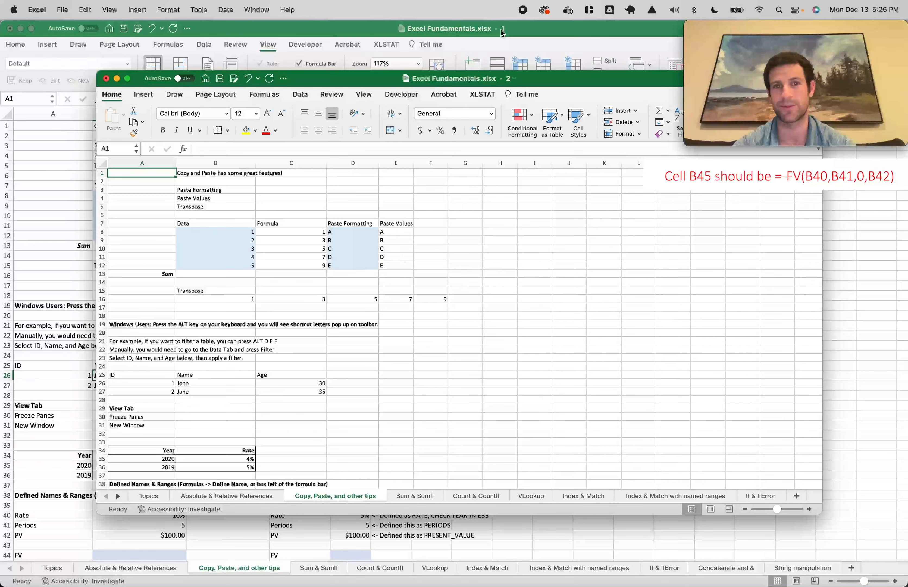
key(ctrl+alt+Right)
click(360, 34)
key(ctrl+alt+Left)
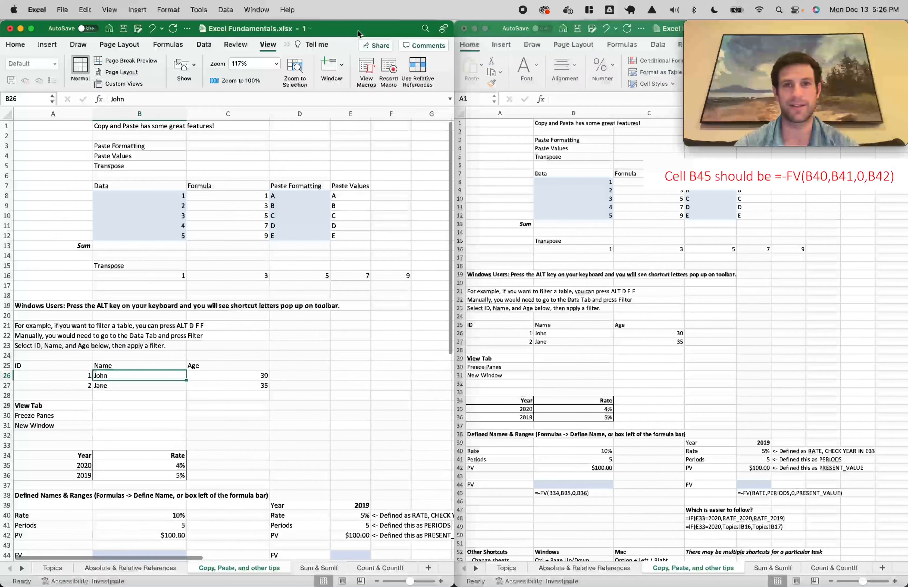
Show Topics in both windows and enter the test text 'hello' in A13
click(51, 568)
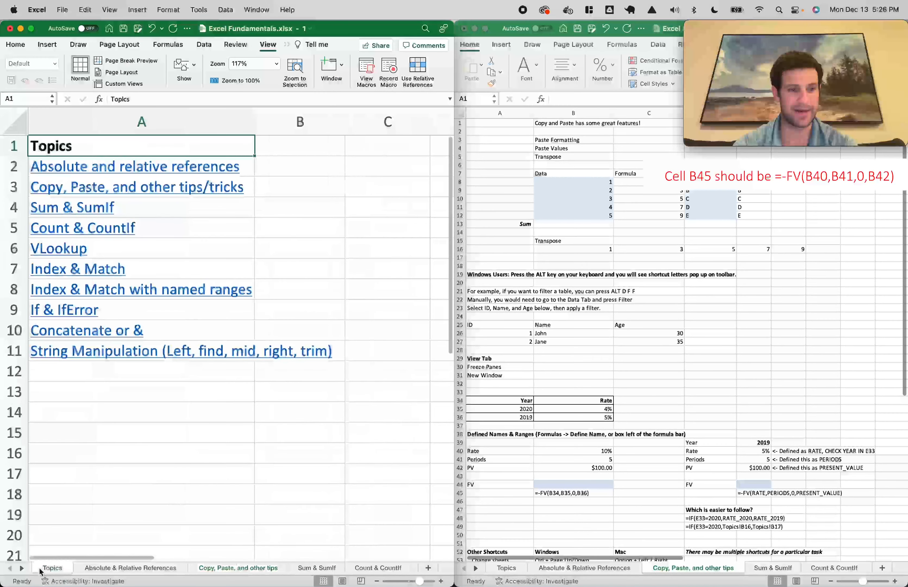
click(179, 327)
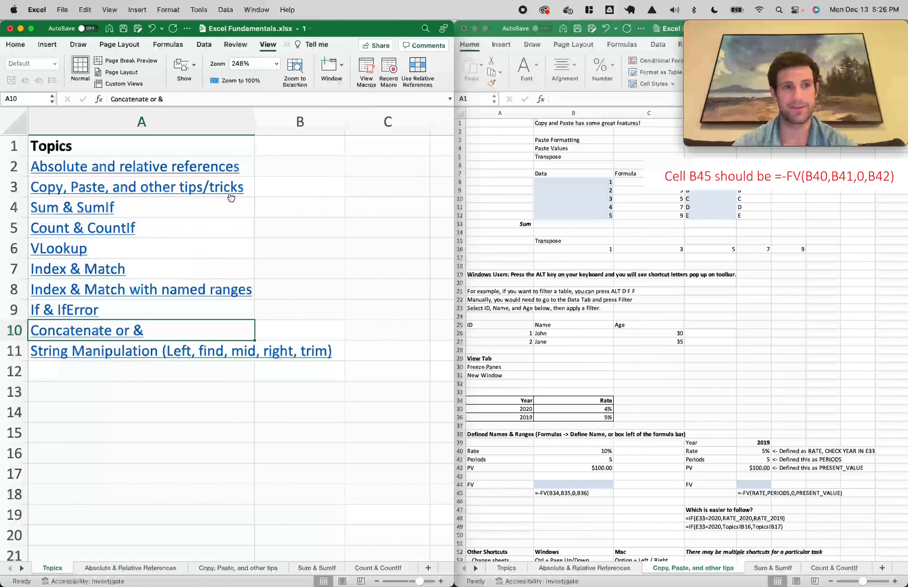
click(632, 374)
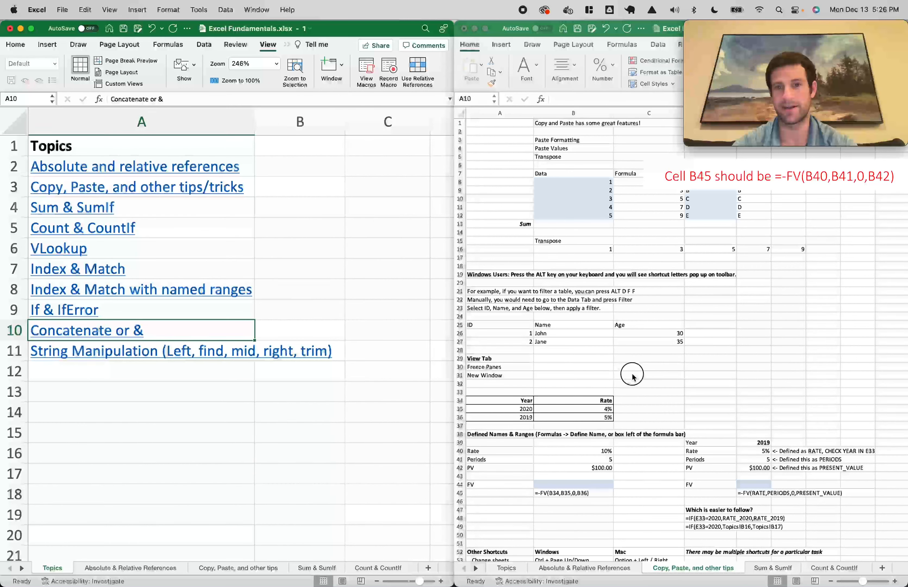
scroll(591, 347, up, 2)
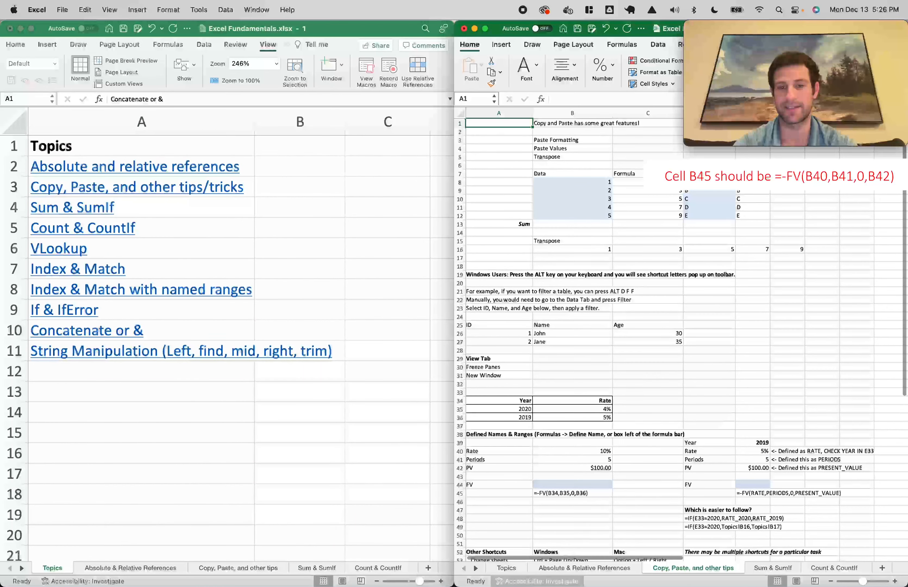
click(506, 568)
click(513, 249)
click(487, 225)
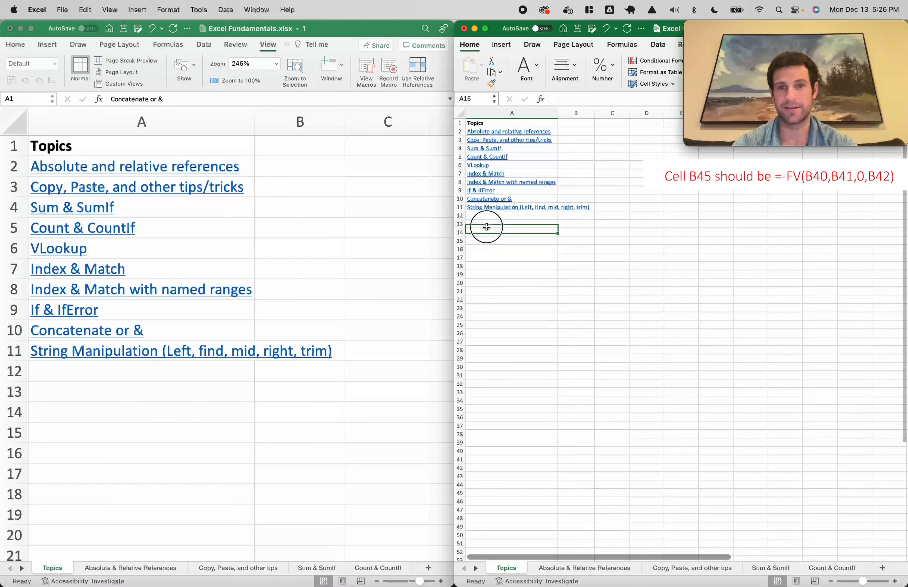
text(hello)
key(Return)
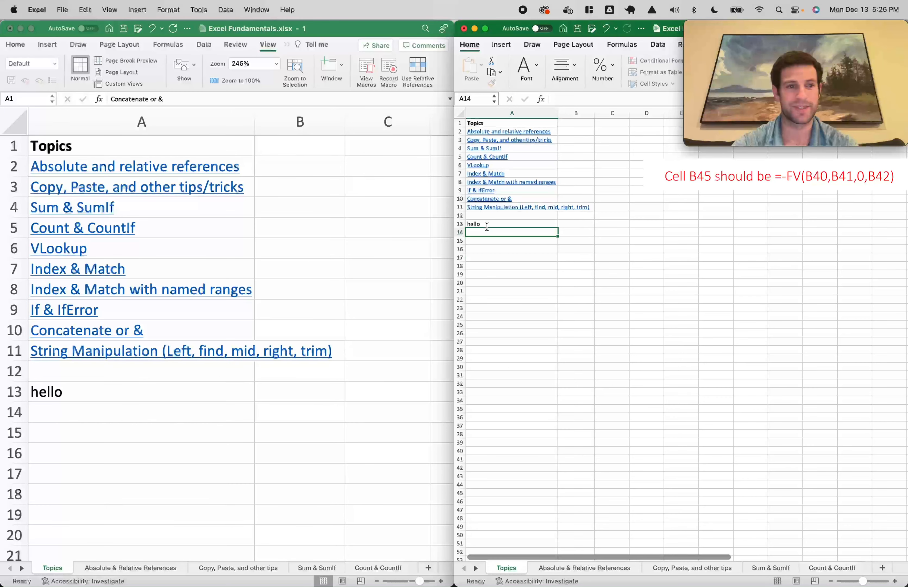
click(517, 224)
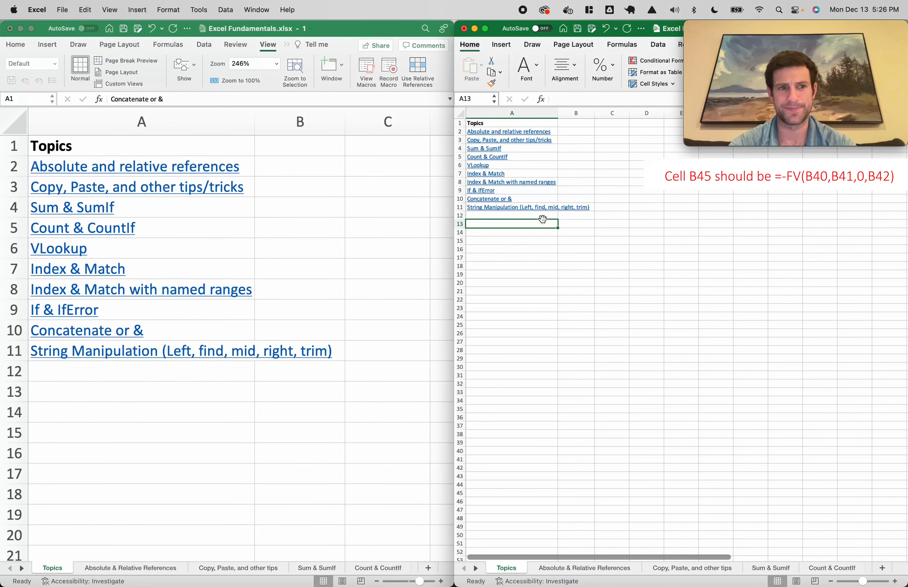
Return to the Copy, Paste, and other tips sheet and close the left window
click(675, 567)
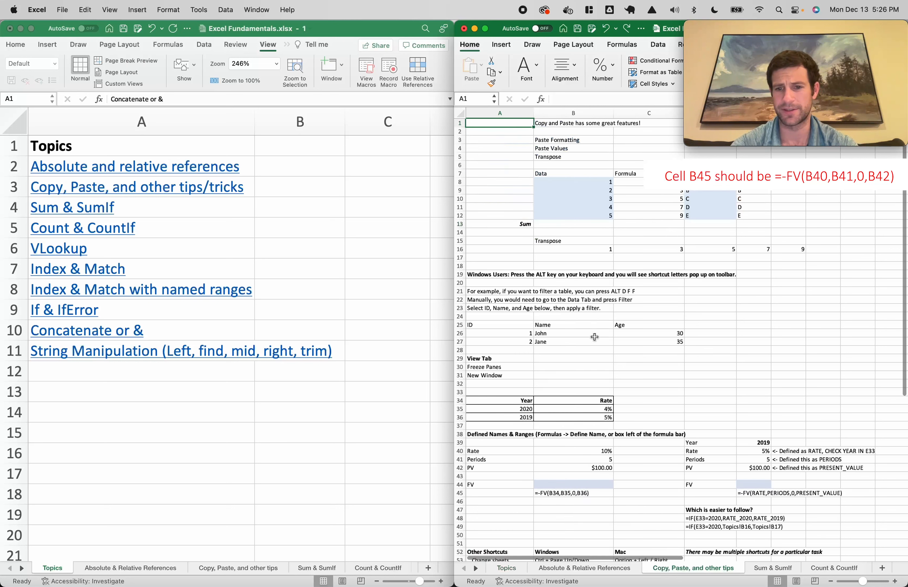
click(379, 306)
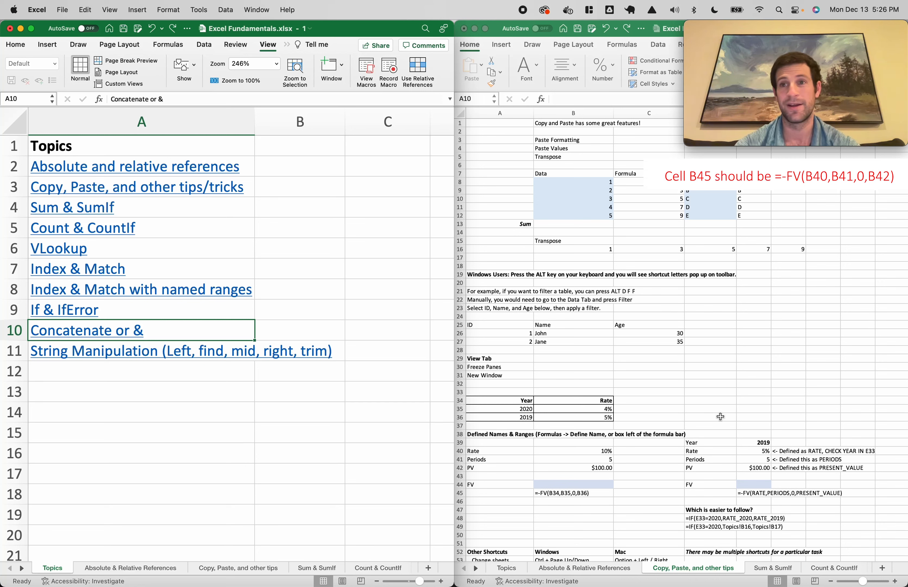
key(super+w)
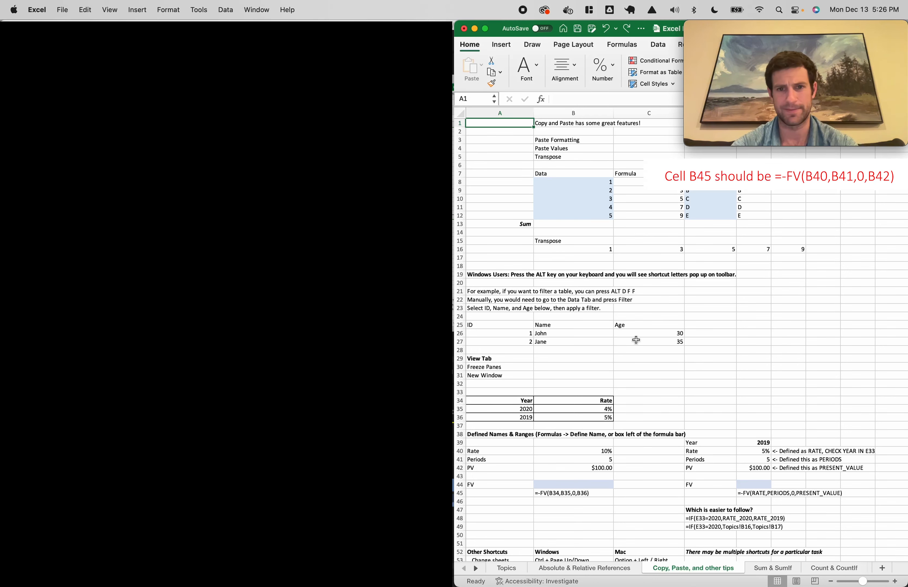
Scroll the tips sheet to the Defined Names & Ranges FV example
click(651, 340)
click(417, 300)
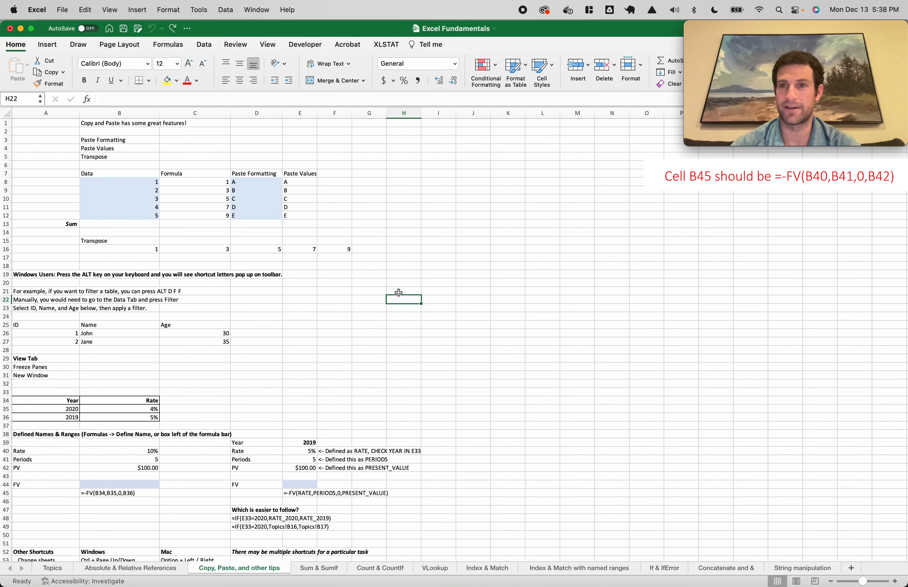
scroll(326, 310, down, 3)
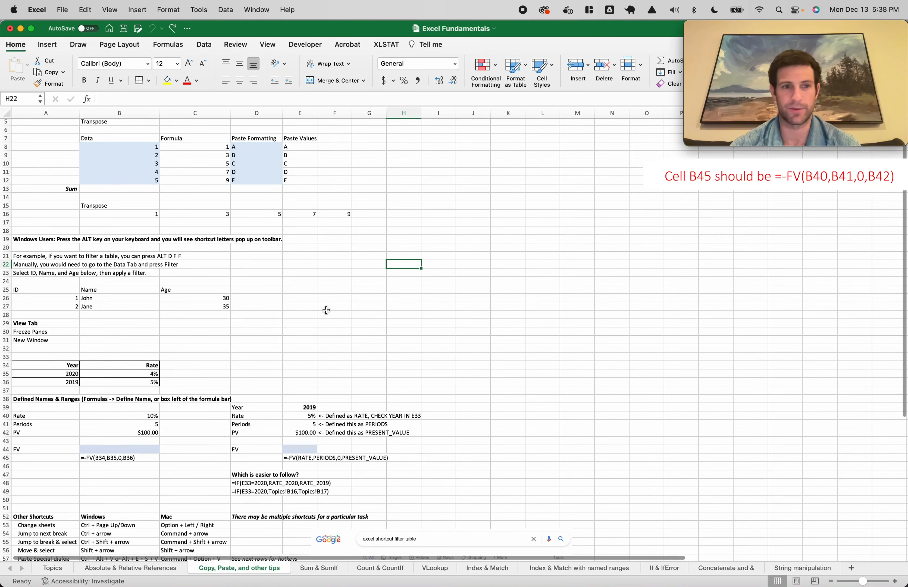
scroll(128, 381, up, 3)
scroll(128, 381, up, 5)
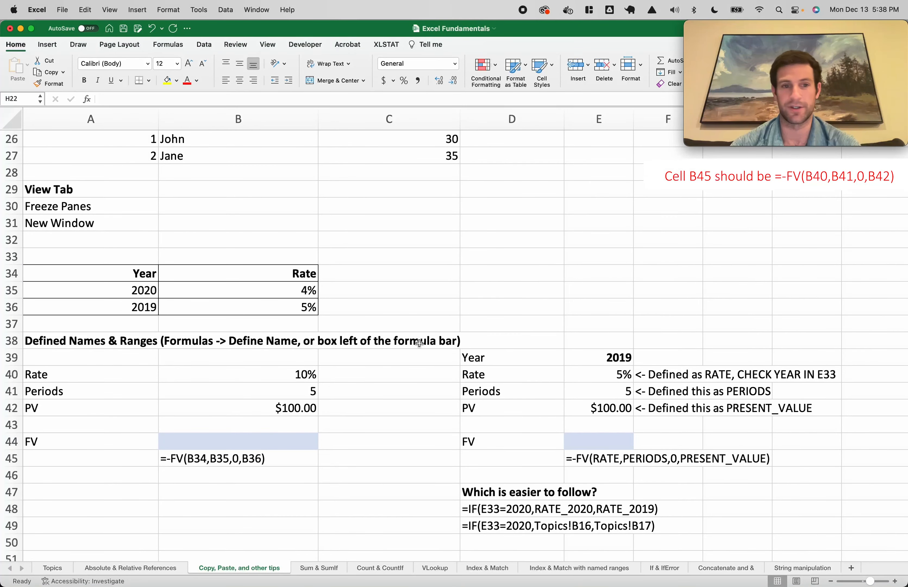
Enter =-FV(B40,B41,,B42) in B44 to get $161.05
click(239, 384)
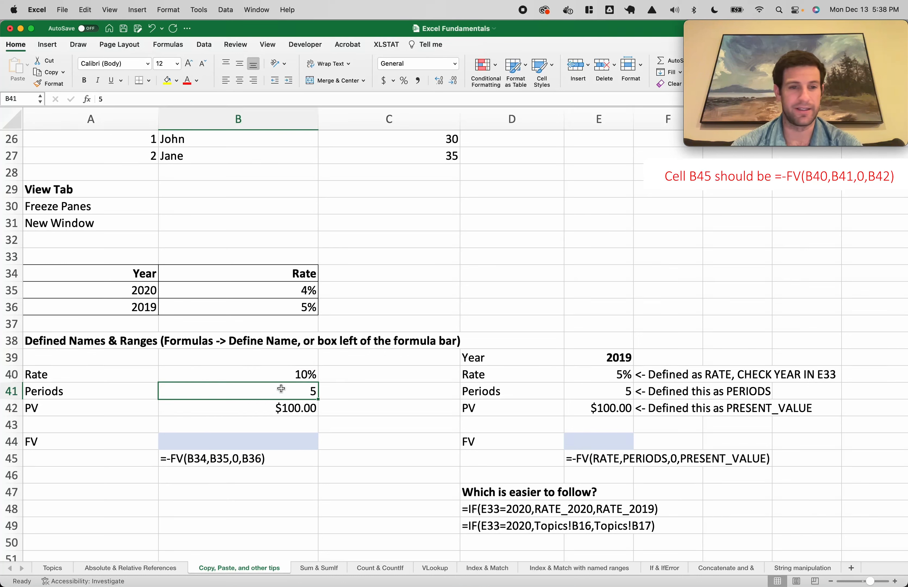
click(261, 438)
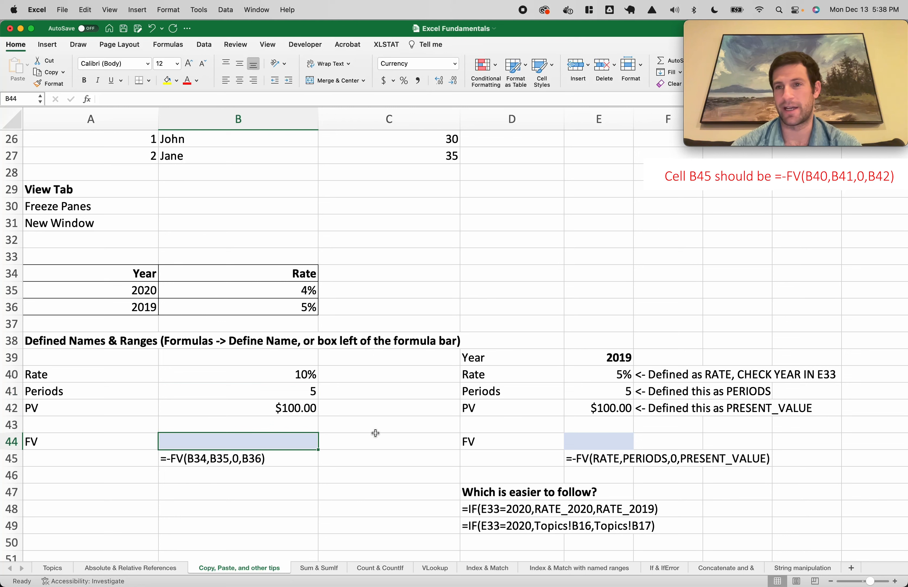
text(=)
key(BackSpace)
key(BackSpace)
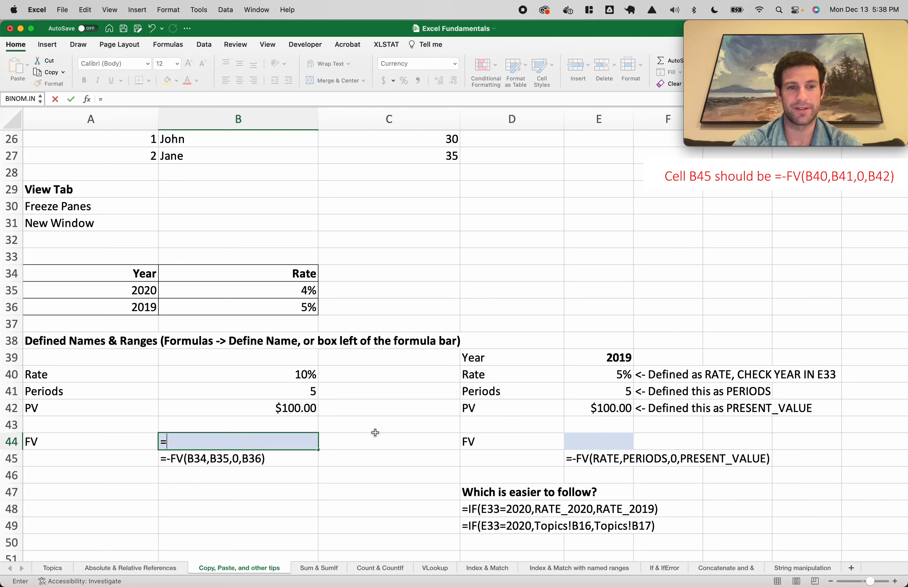
text(FV()
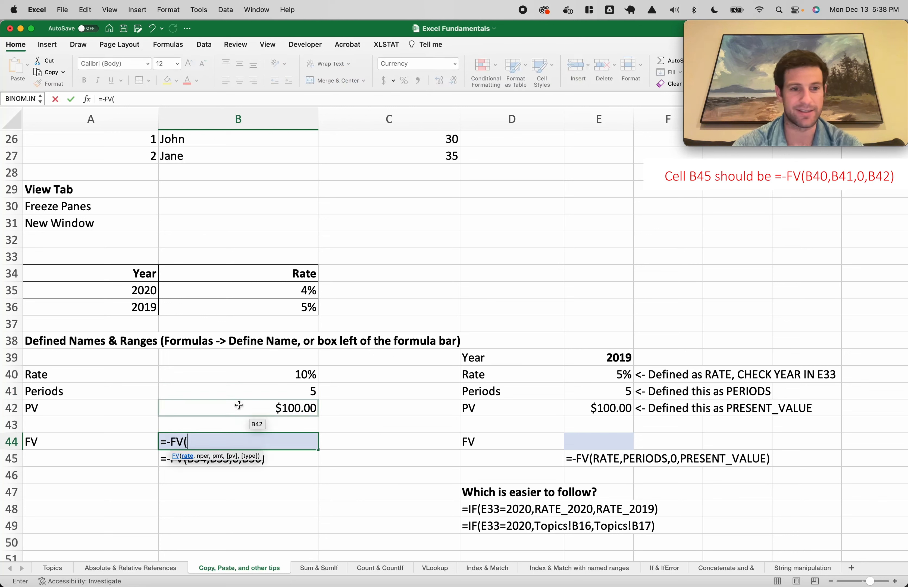
click(272, 373)
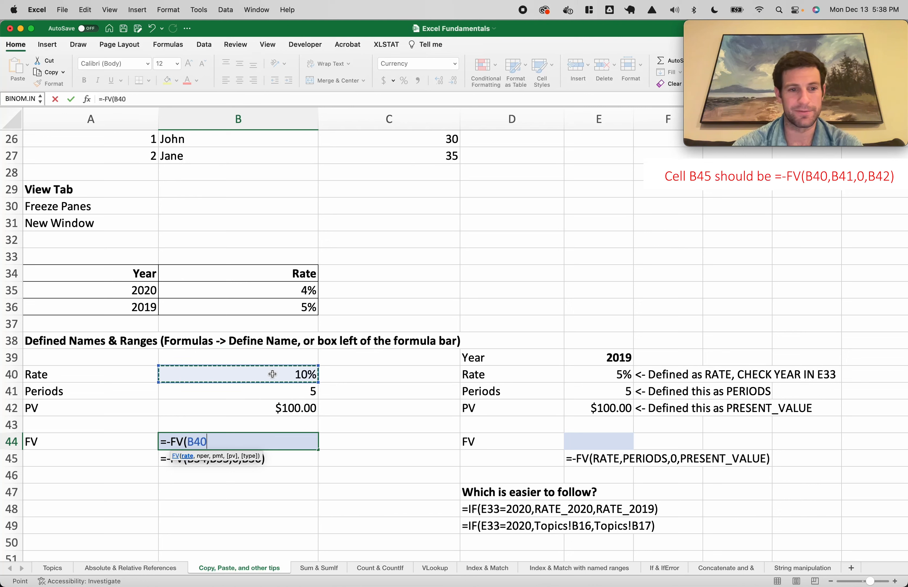
text(,)
click(301, 395)
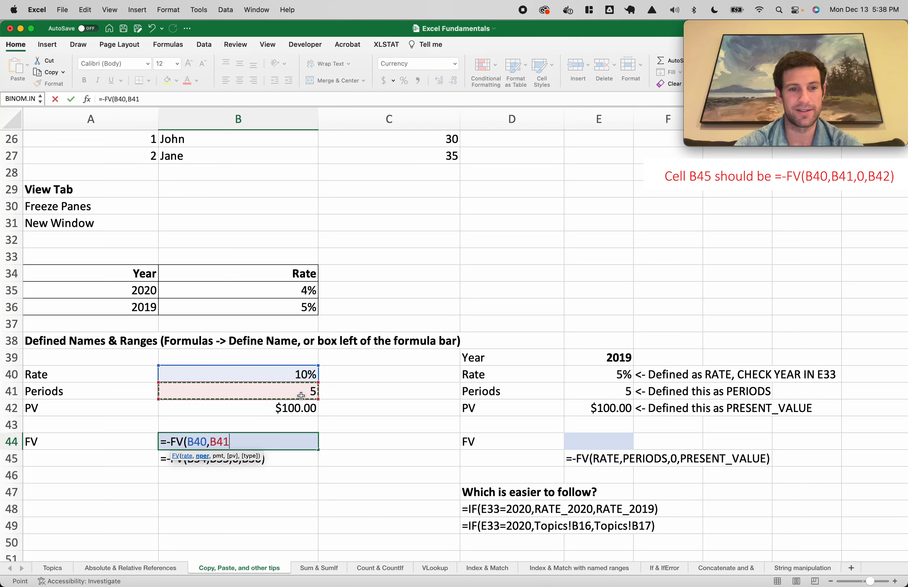
text(,,)
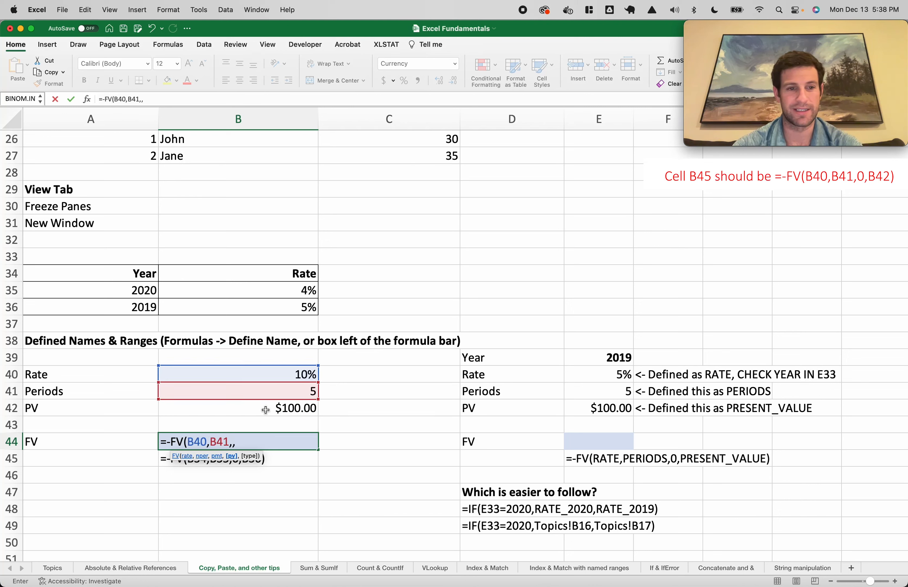
click(266, 410)
text())
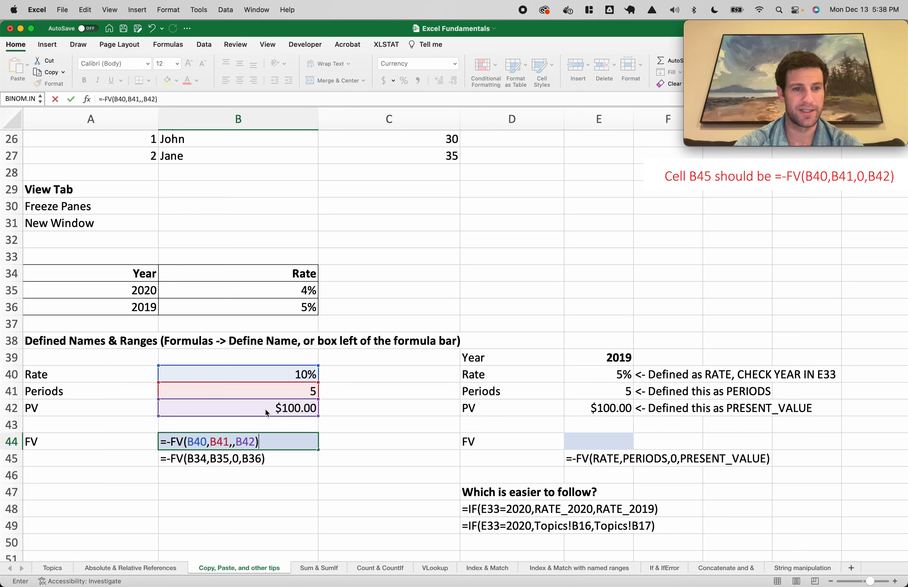
key(Return)
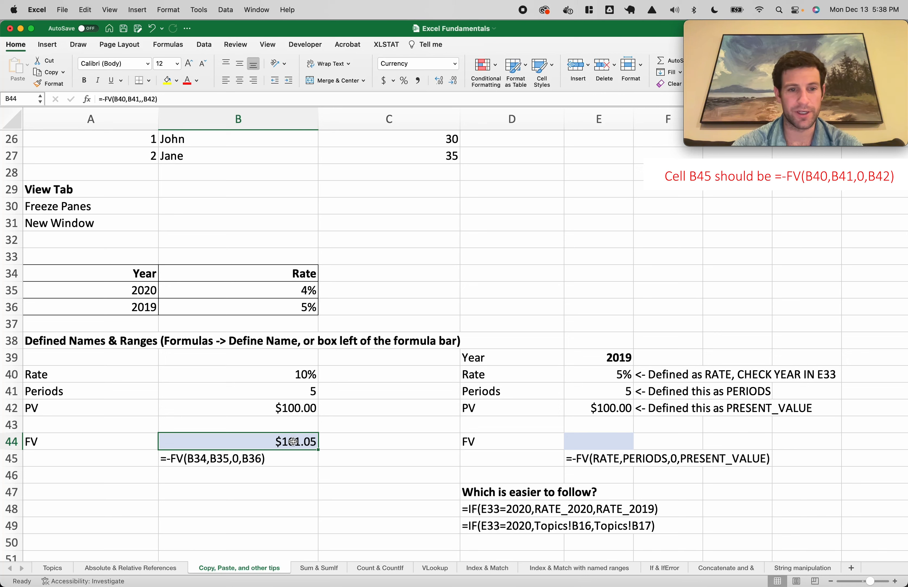
Review B44's formula, confirm it unchanged, and select the empty E44
double_click(264, 442)
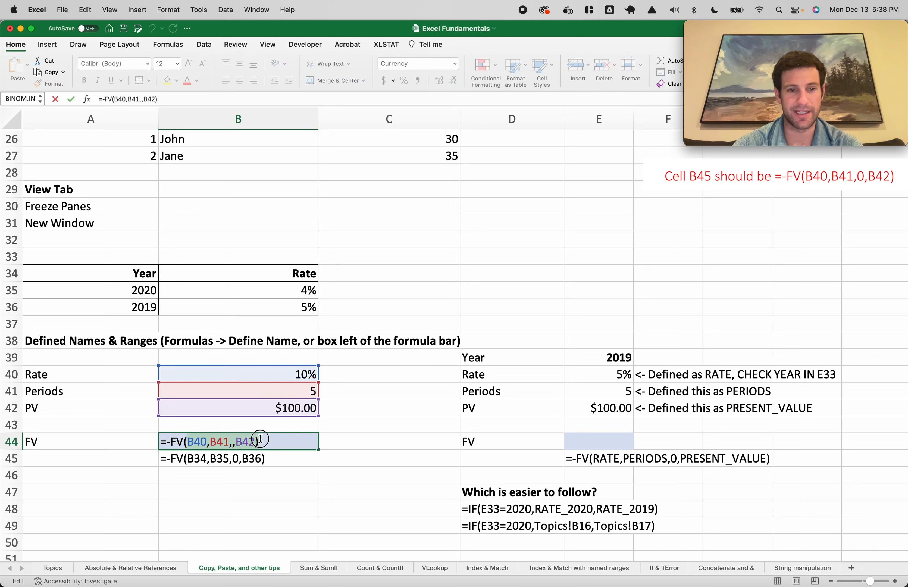
click(256, 440)
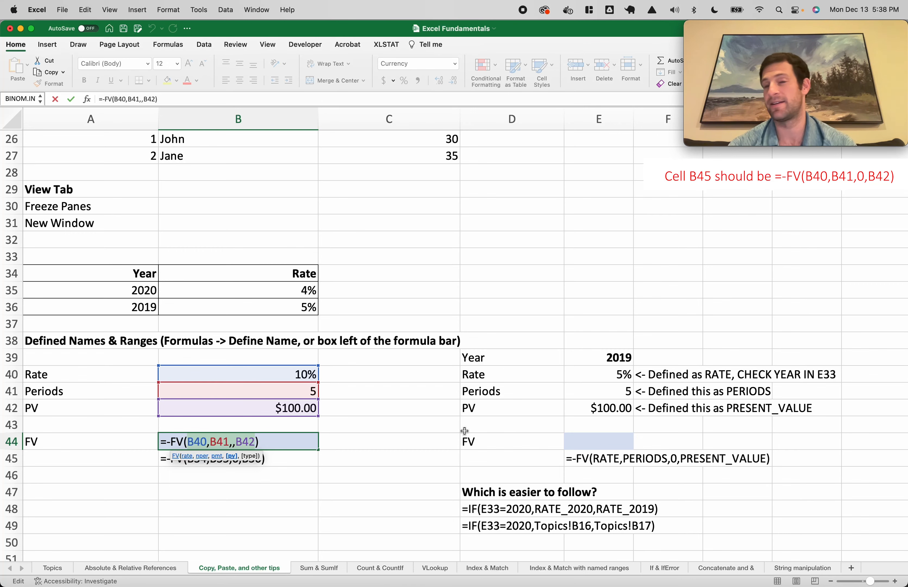
key(ctrl+Return)
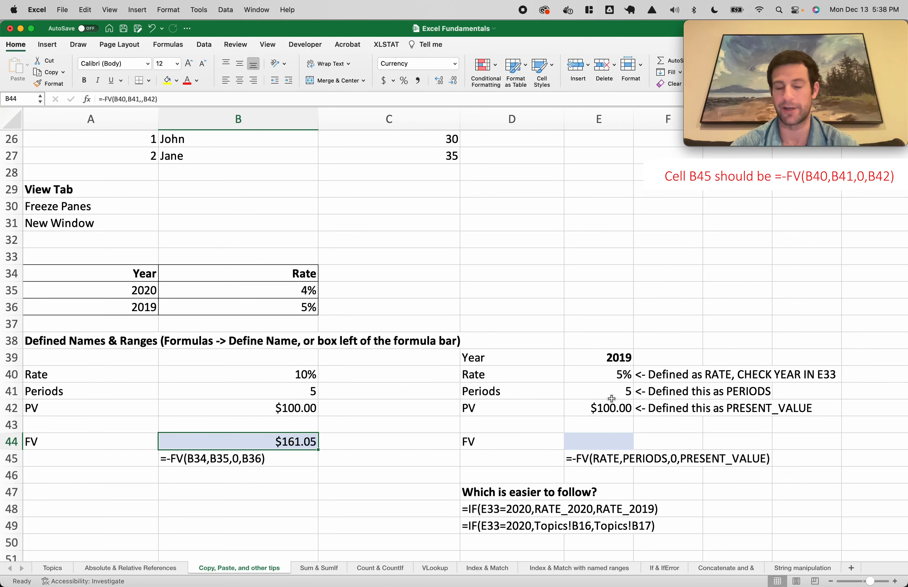
click(571, 434)
scroll(570, 434, right, 2)
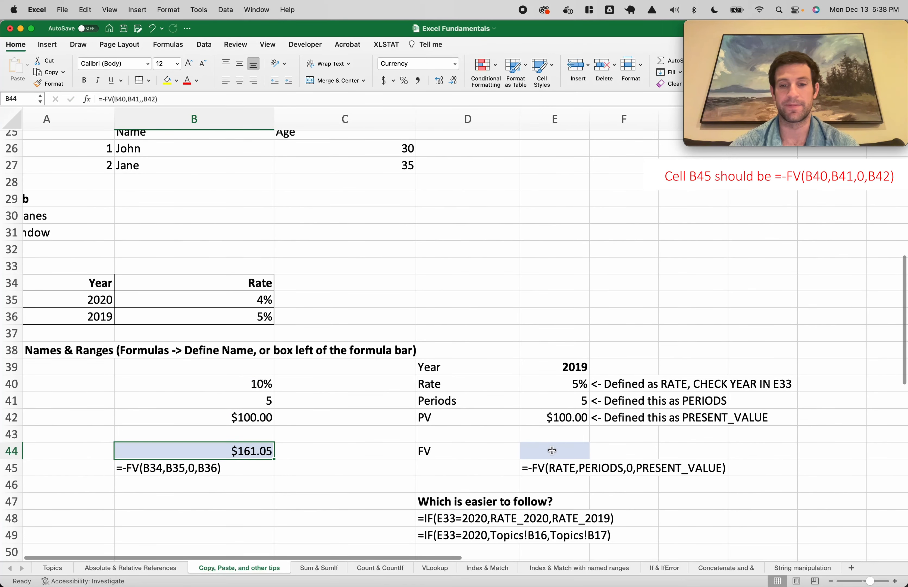
click(566, 378)
double_click(565, 380)
key(Escape)
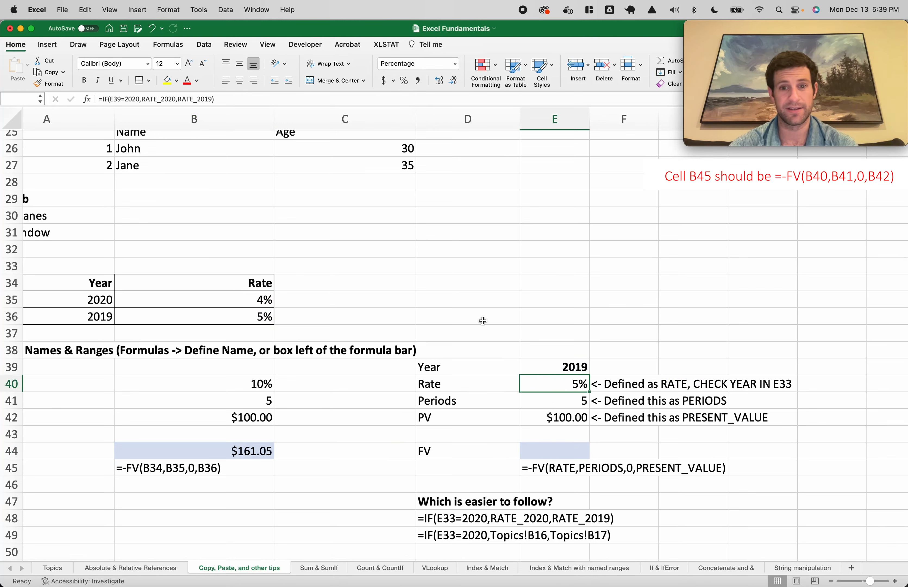
click(572, 402)
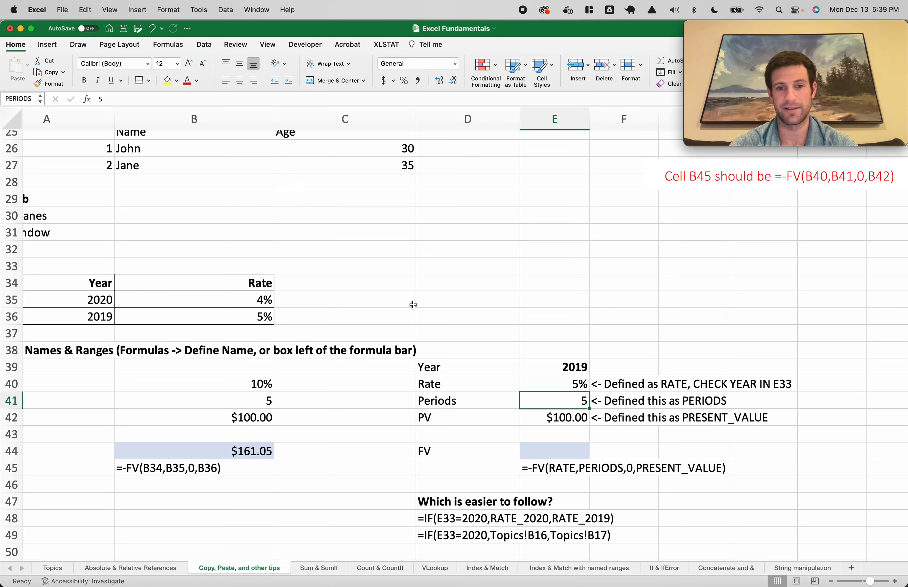
click(557, 417)
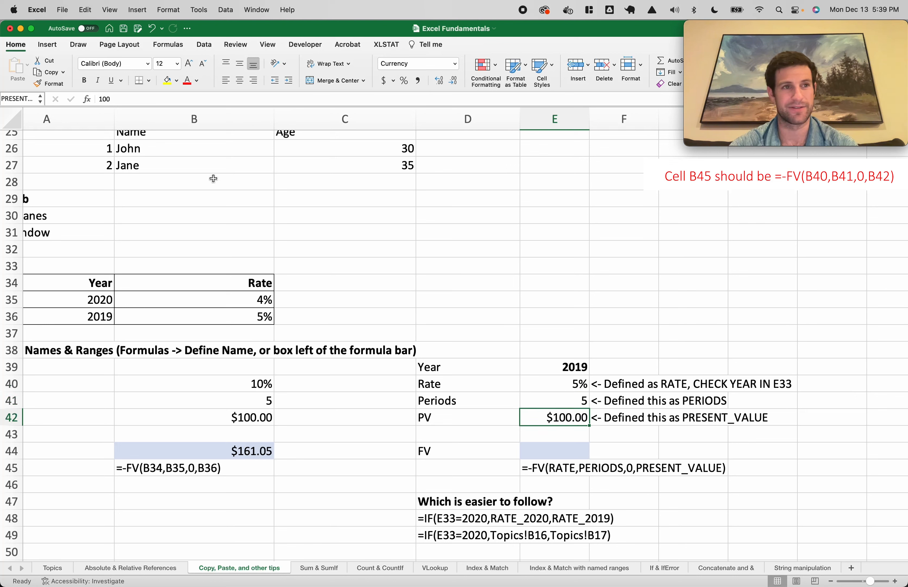
click(16, 99)
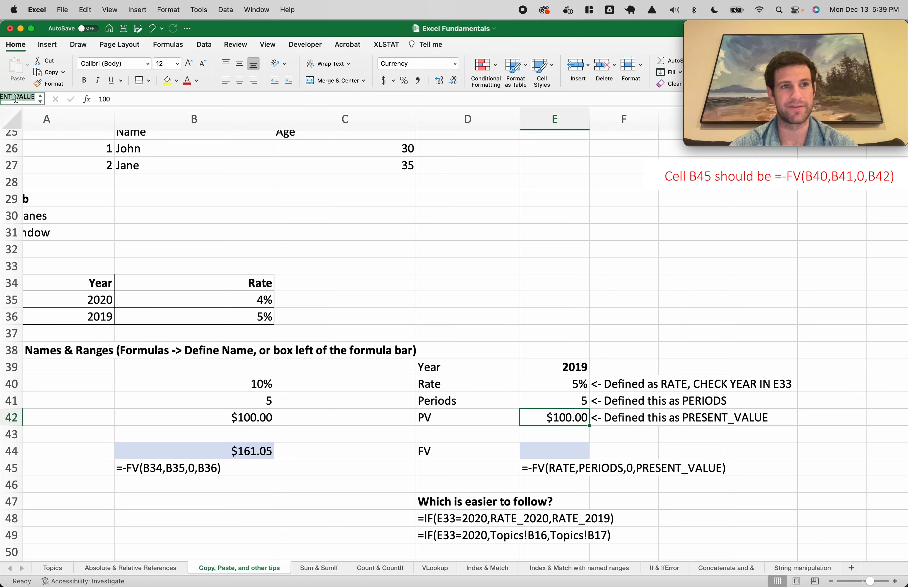
click(574, 422)
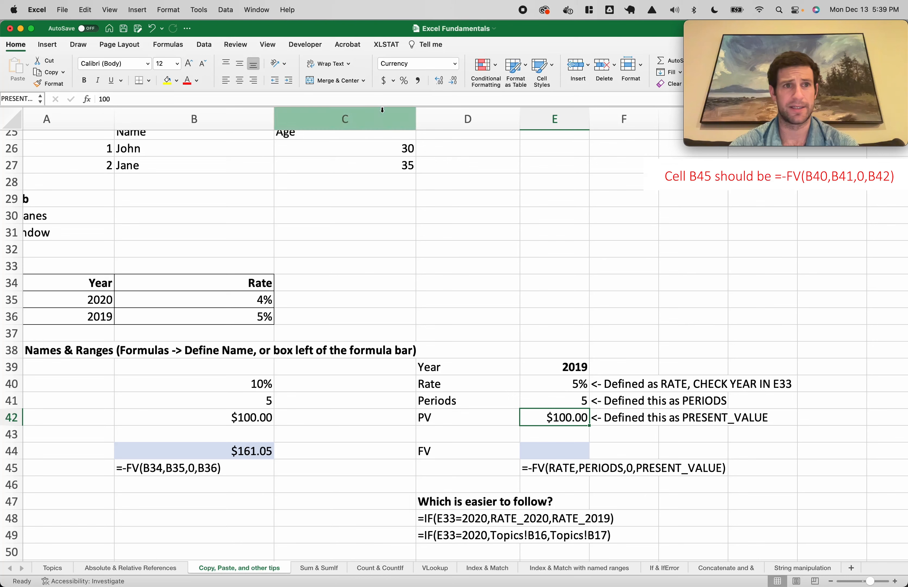
click(174, 45)
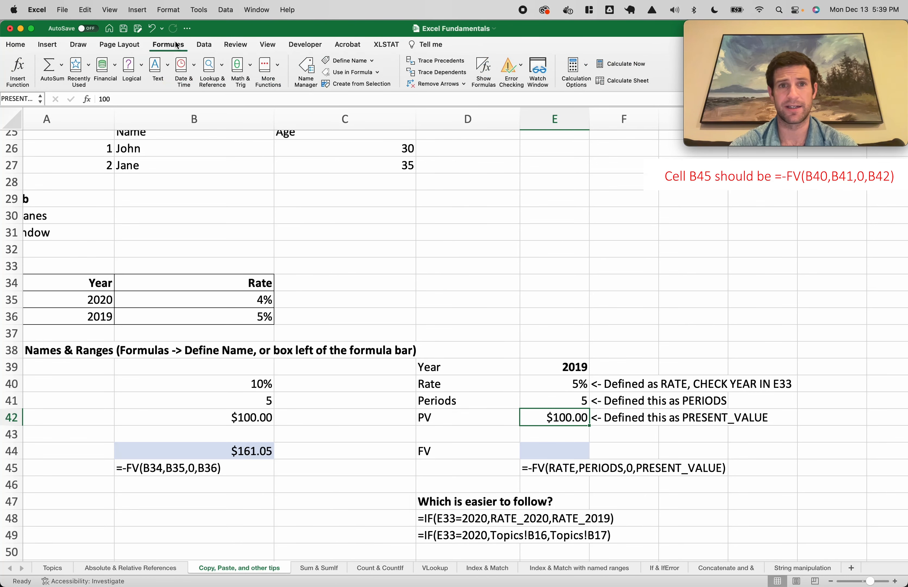
click(305, 69)
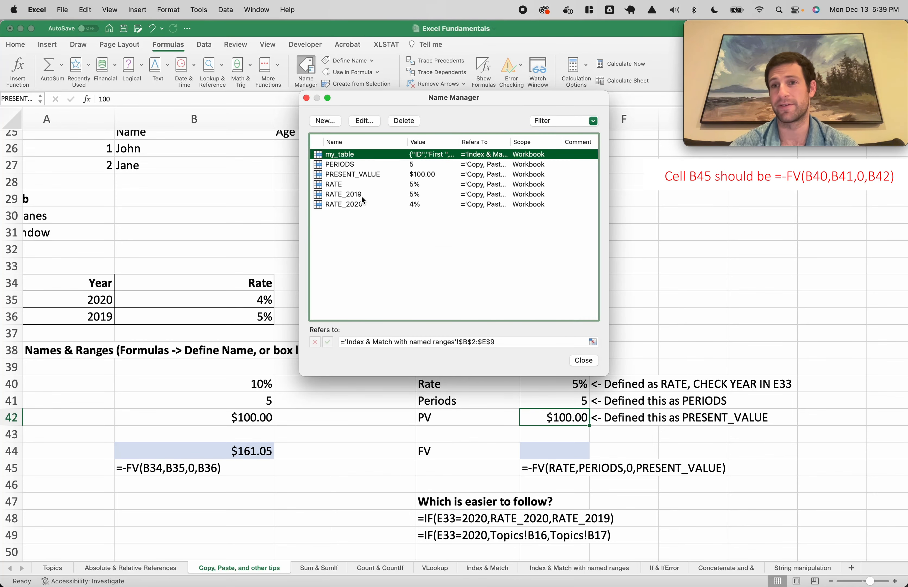
key(Escape)
scroll(379, 267, up, 1)
scroll(378, 267, left, 2)
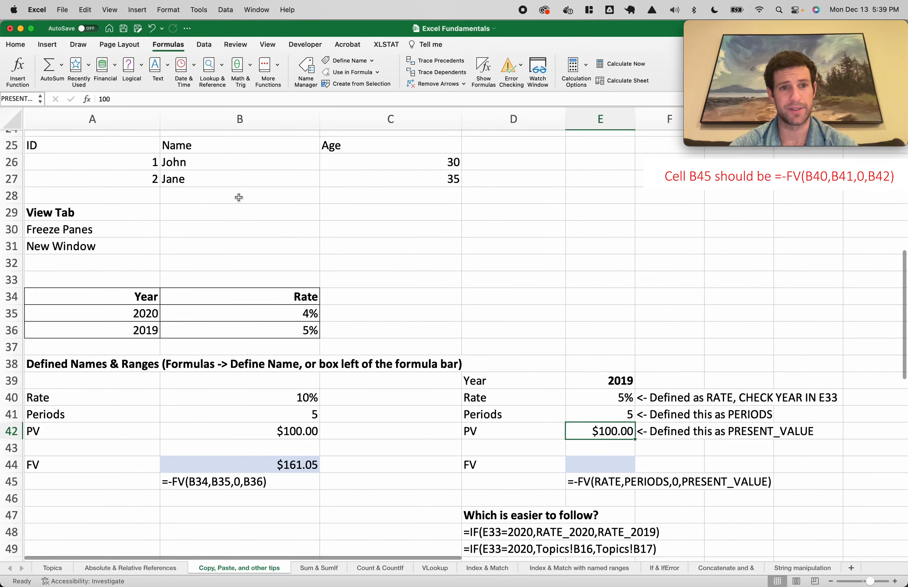
double_click(289, 317)
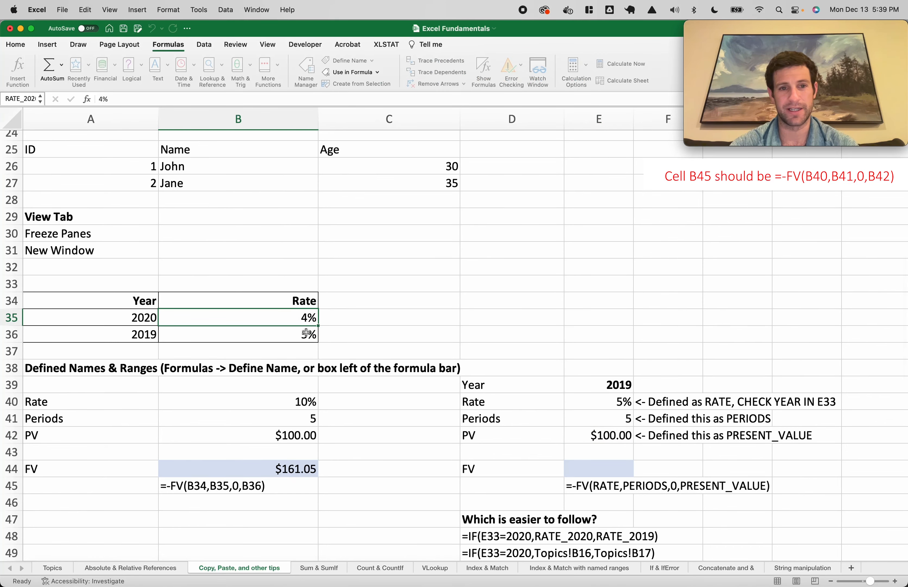
key(Return)
double_click(145, 320)
double_click(116, 334)
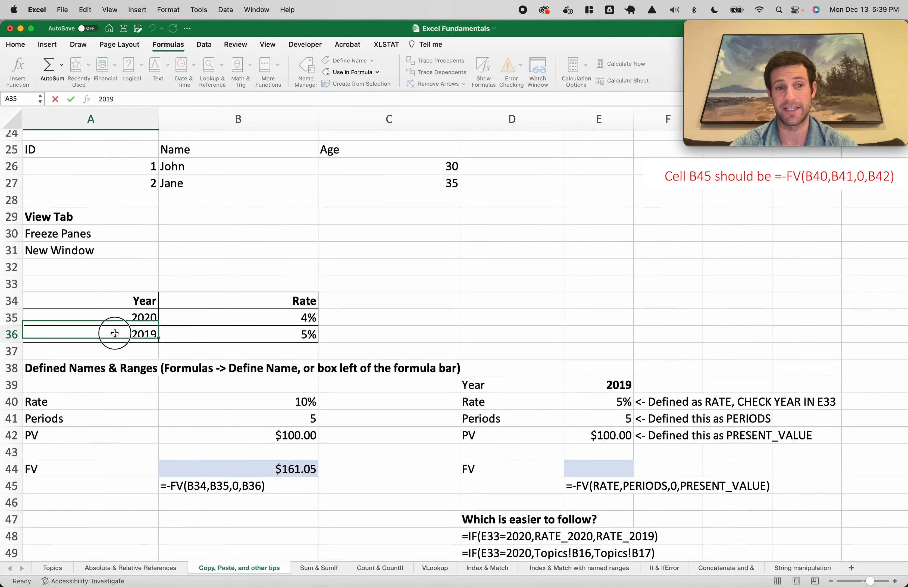
key(Escape)
scroll(341, 348, down, 1)
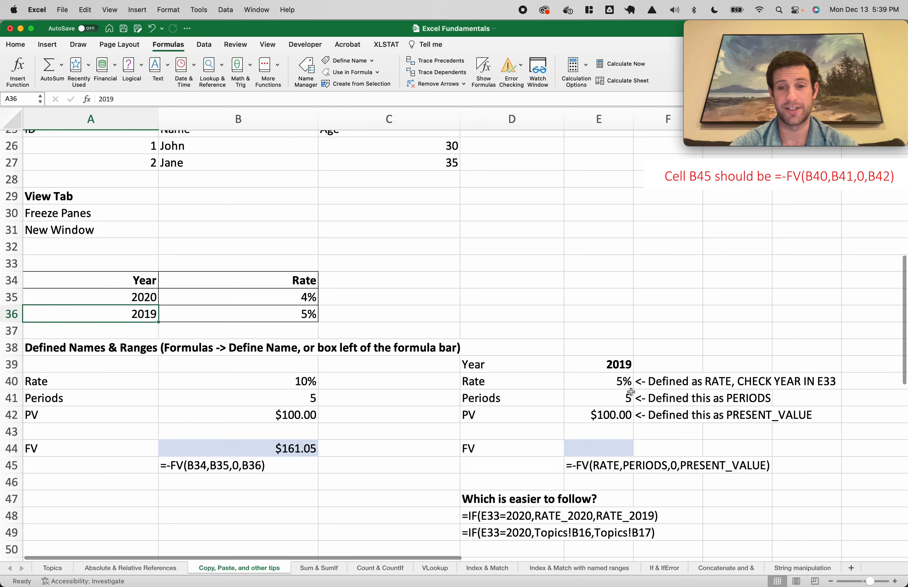
click(607, 368)
text(2020)
key(Return)
click(618, 367)
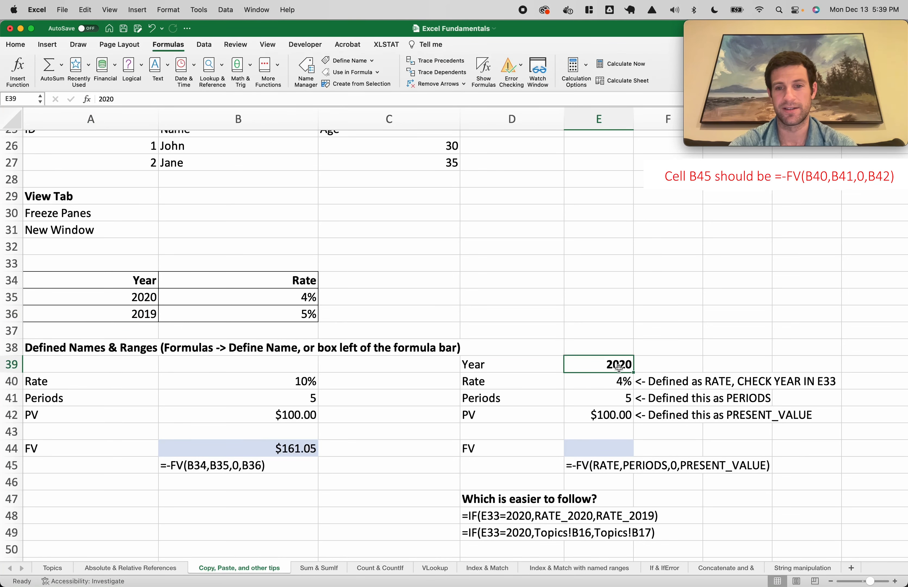
text(2019)
key(Return)
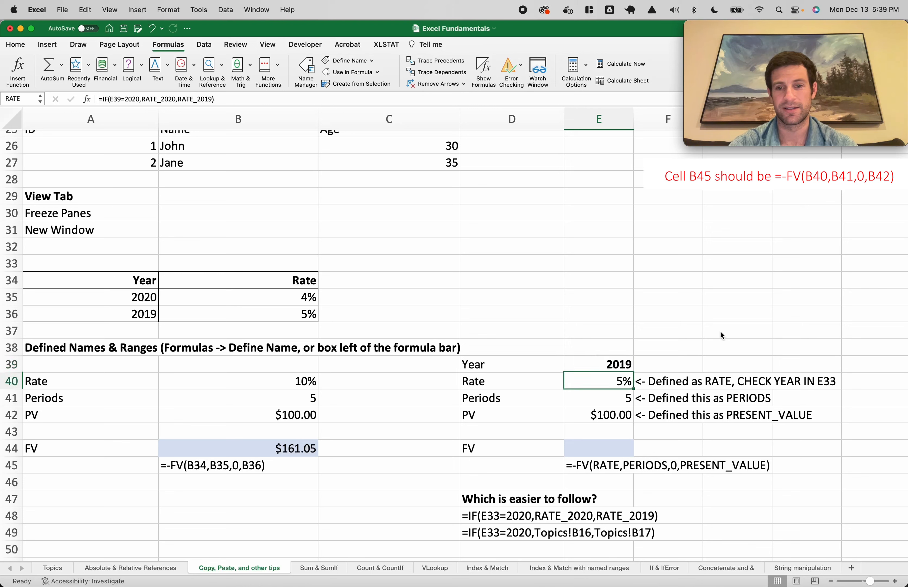
double_click(614, 383)
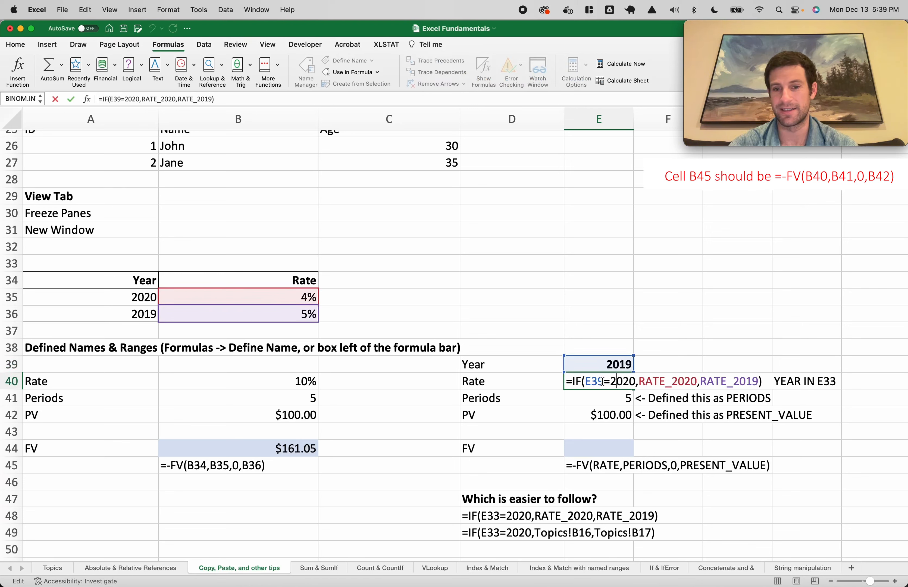
drag(603, 382, 586, 382)
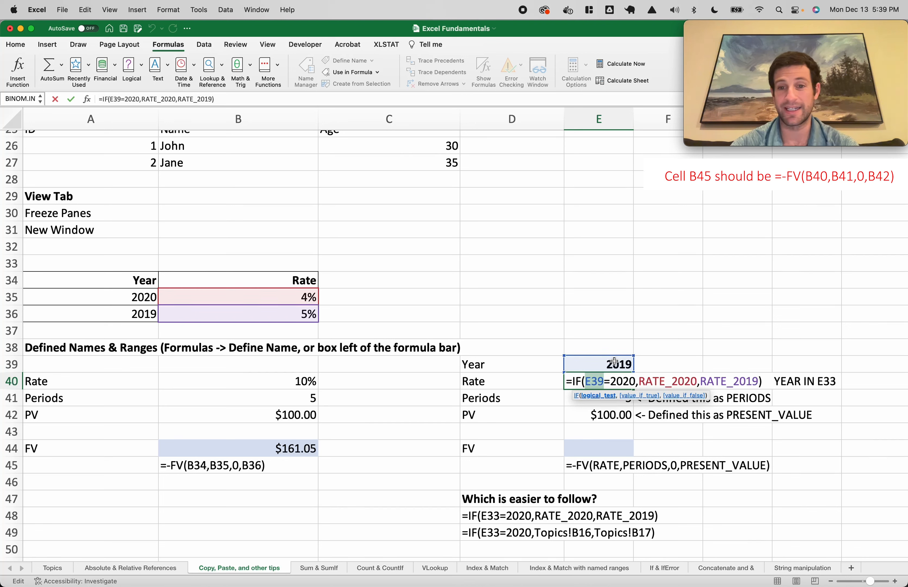
double_click(656, 380)
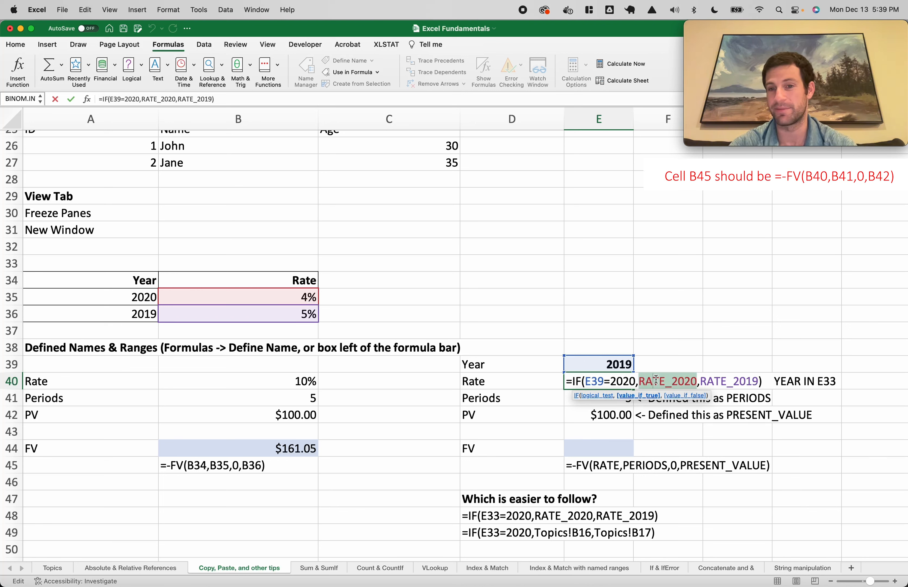
double_click(716, 381)
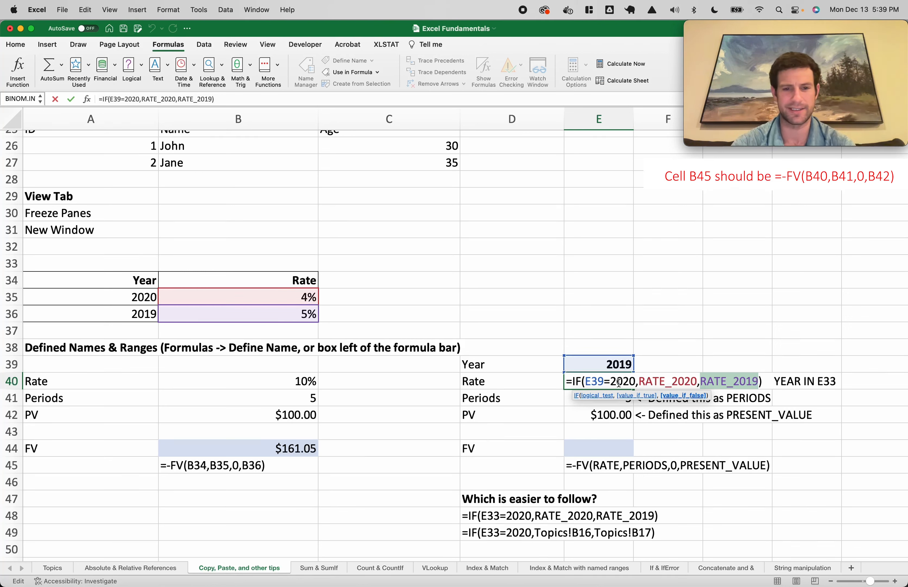
key(Escape)
click(597, 448)
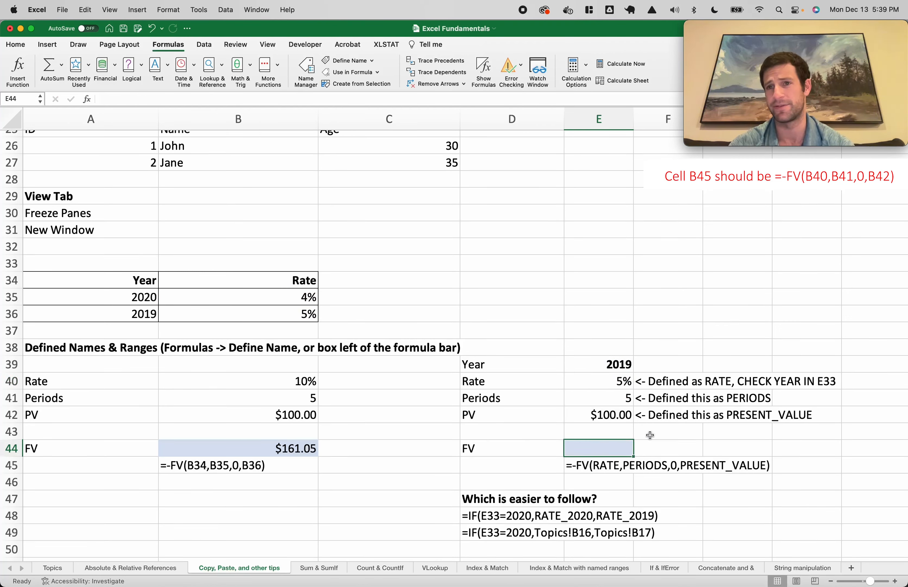
Start a named-range FV formula in E44, then cancel it and reselect E44
text(=-FV()
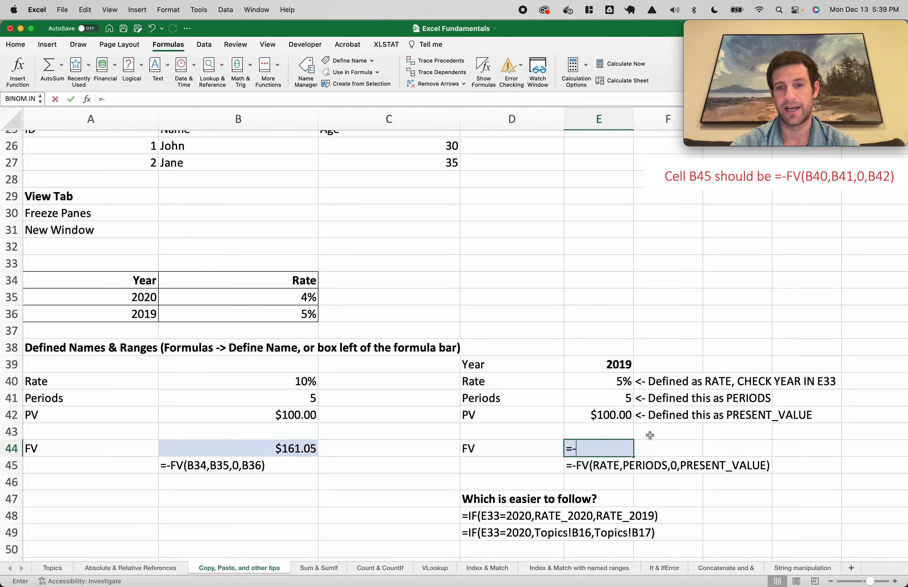
click(618, 377)
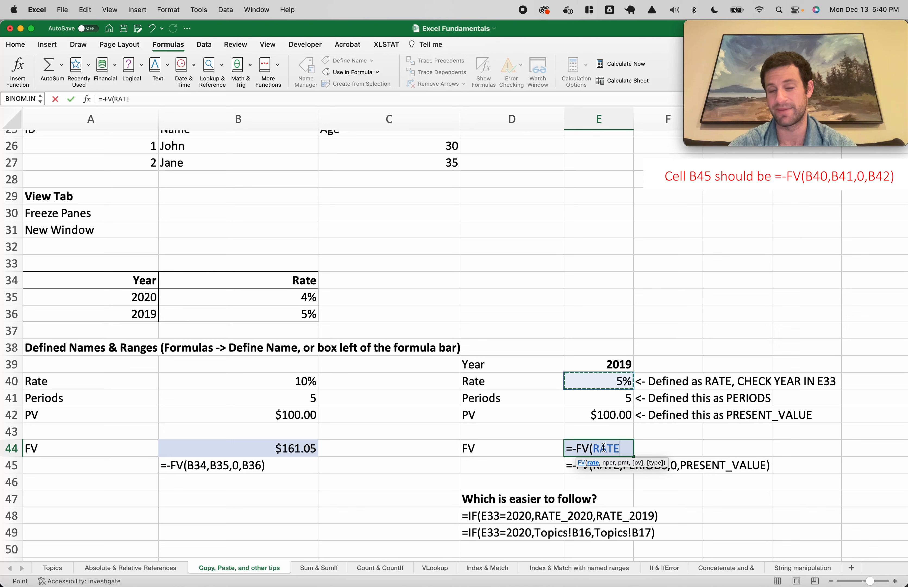
text(,)
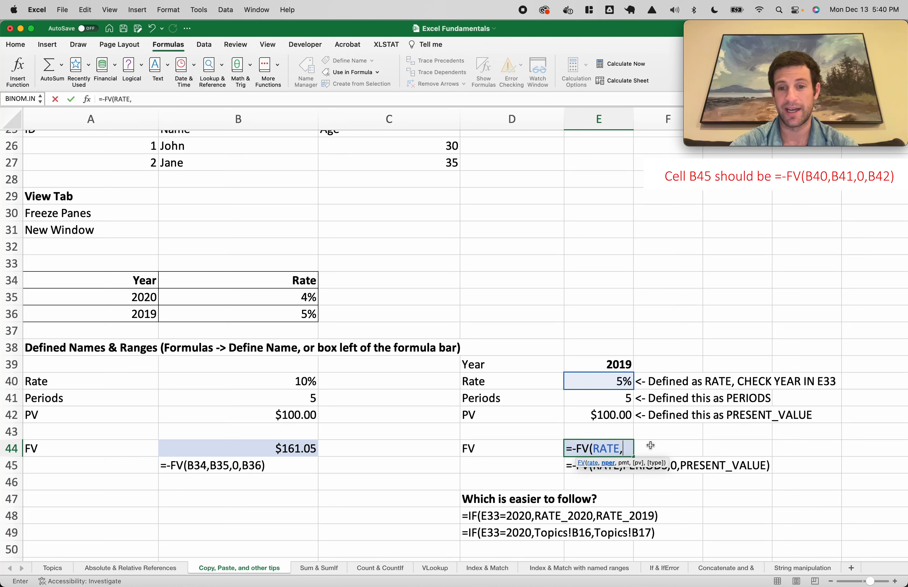
text(PERIODS,)
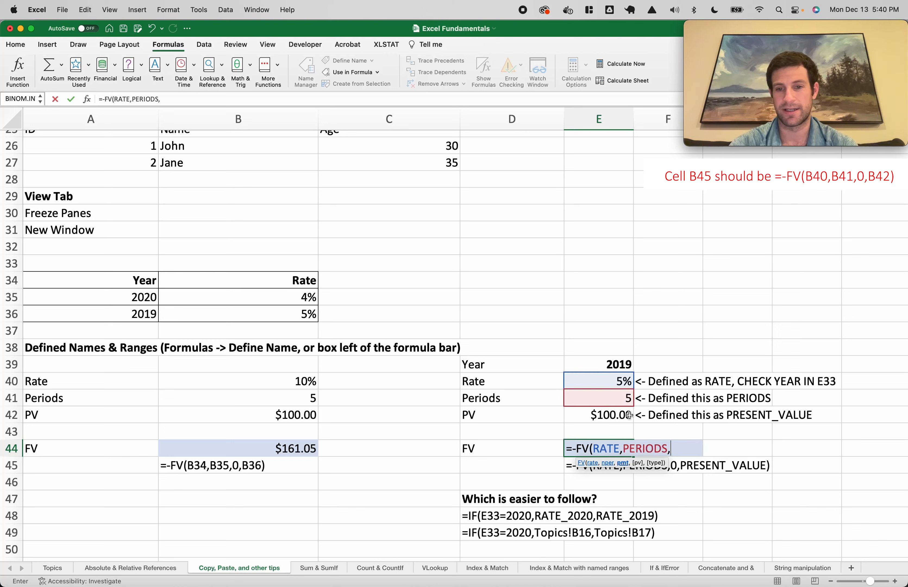
click(609, 413)
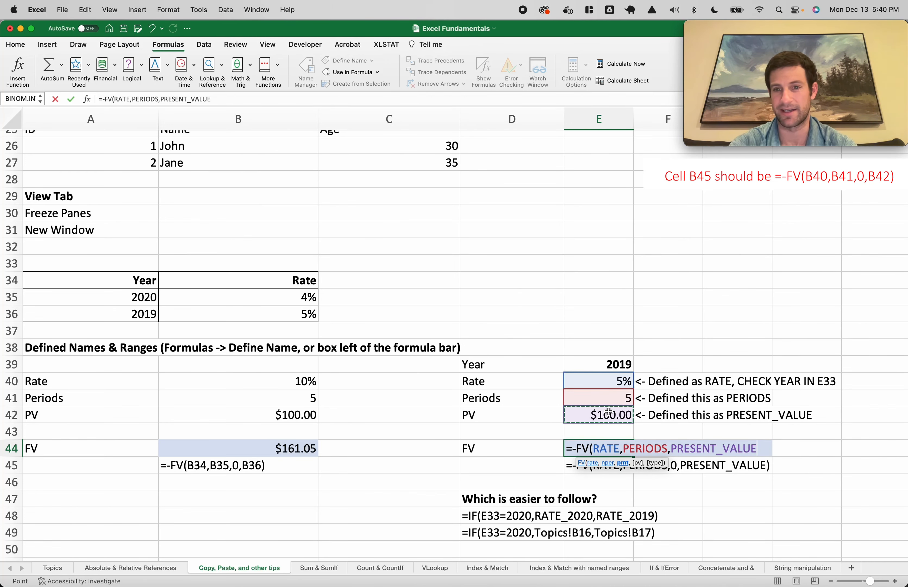
key(ctrl+Page_Up)
key(ctrl+Page_Down)
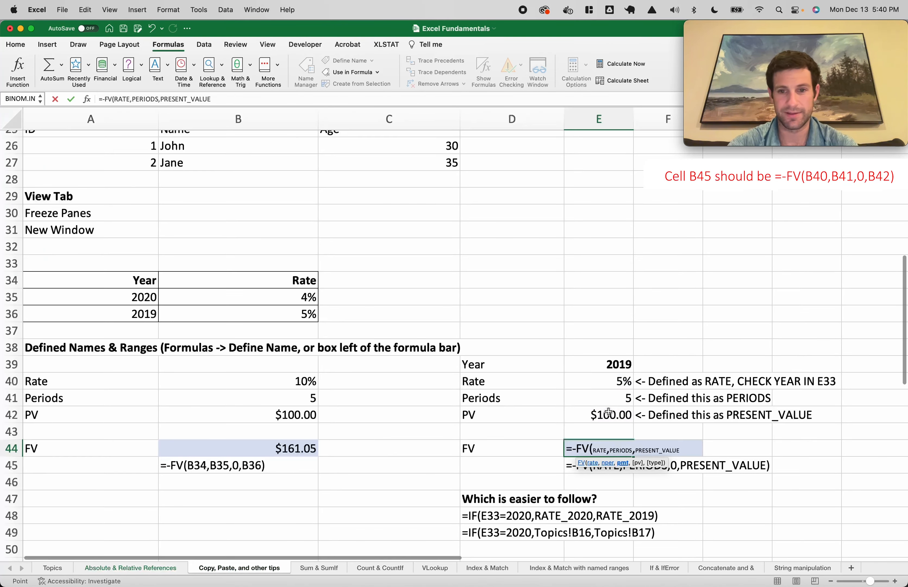
key(Escape)
click(631, 463)
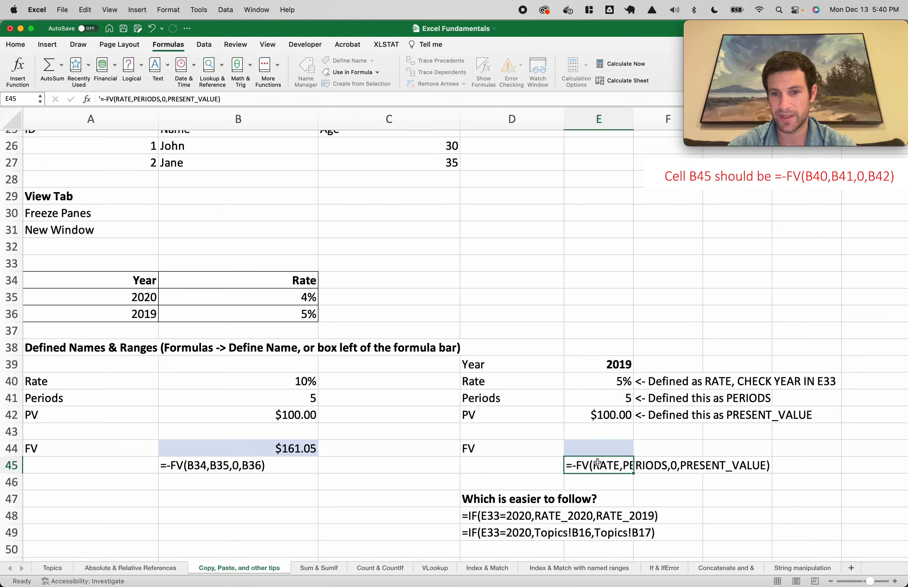
click(587, 441)
Enter the FV formula in E44 using RATE, PERIODS and PRESENT_VALUE, giving $127.63
text(=-FV()
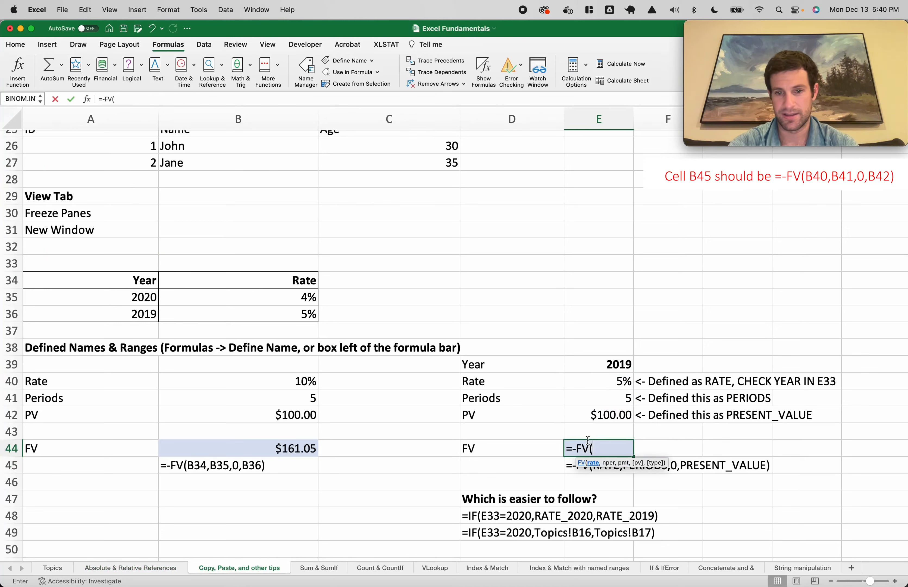
text(RATE,PERIODS)
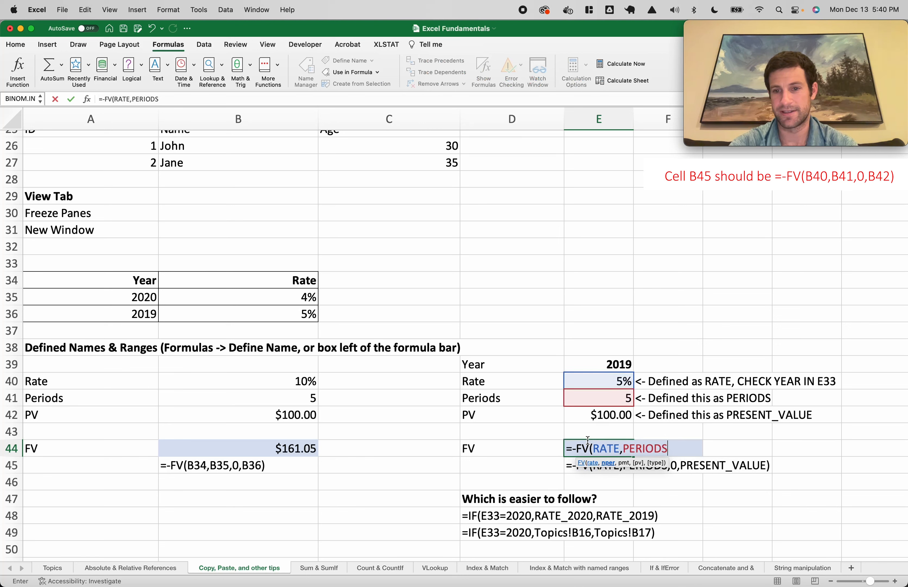
text(<,,)
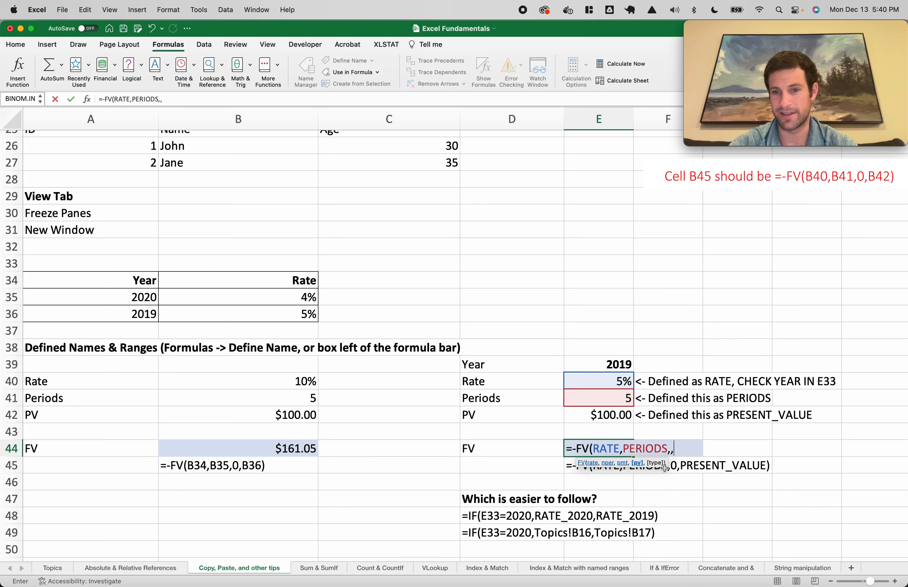
click(606, 417)
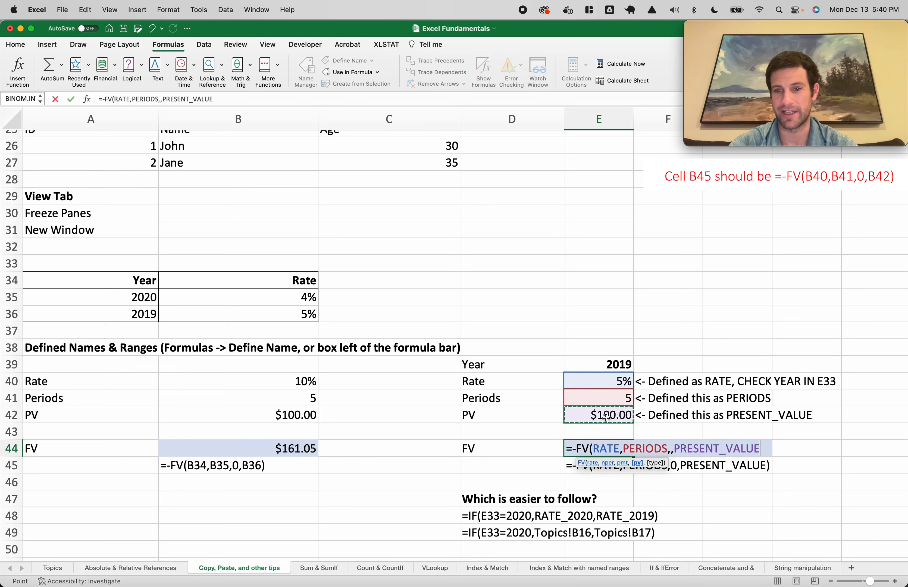
text())
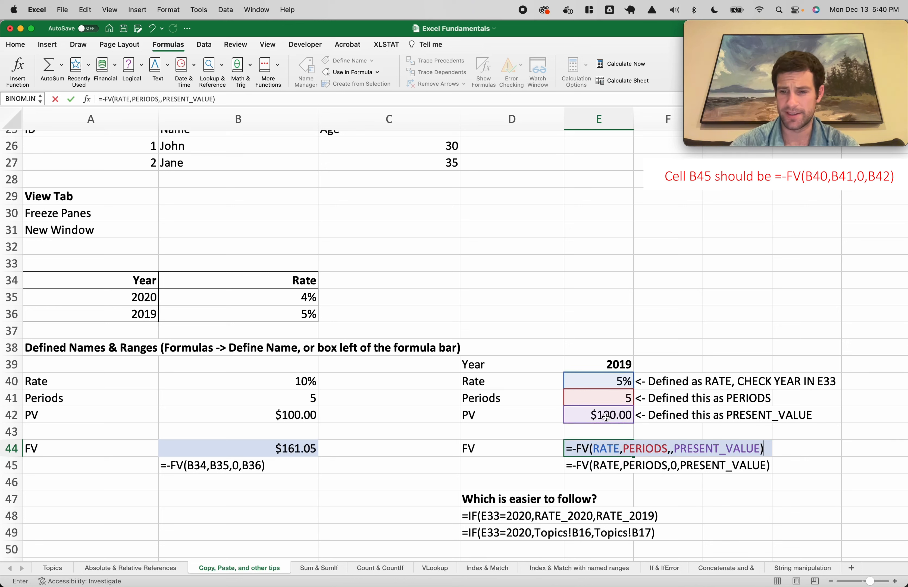
key(Return)
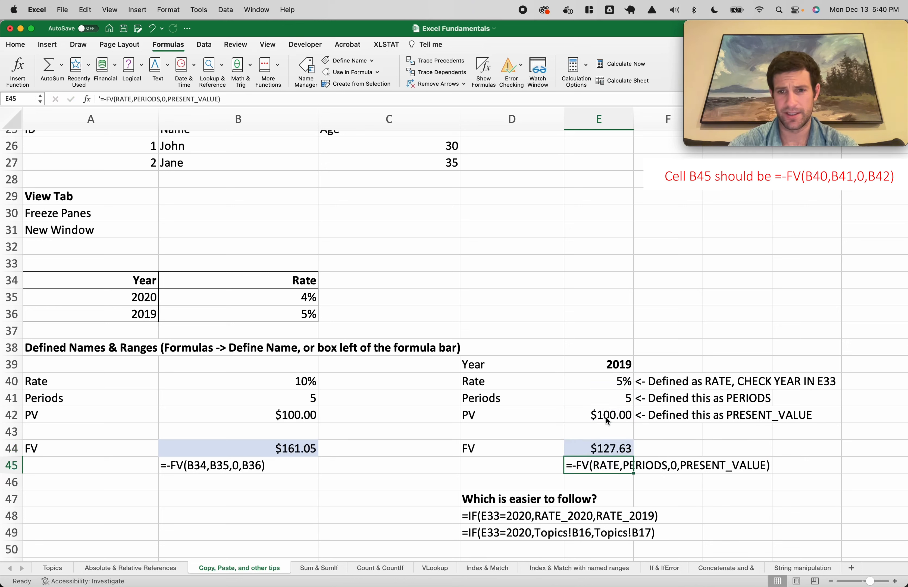
Review the RATE, PERIODS and PRESENT_VALUE arguments in E44 without changing them
click(620, 450)
double_click(620, 449)
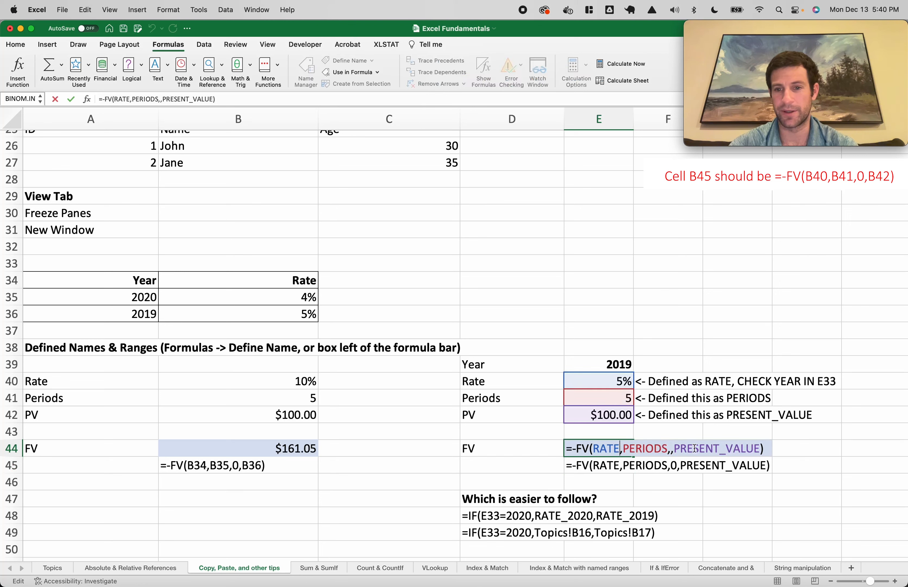
double_click(601, 450)
double_click(640, 446)
double_click(681, 447)
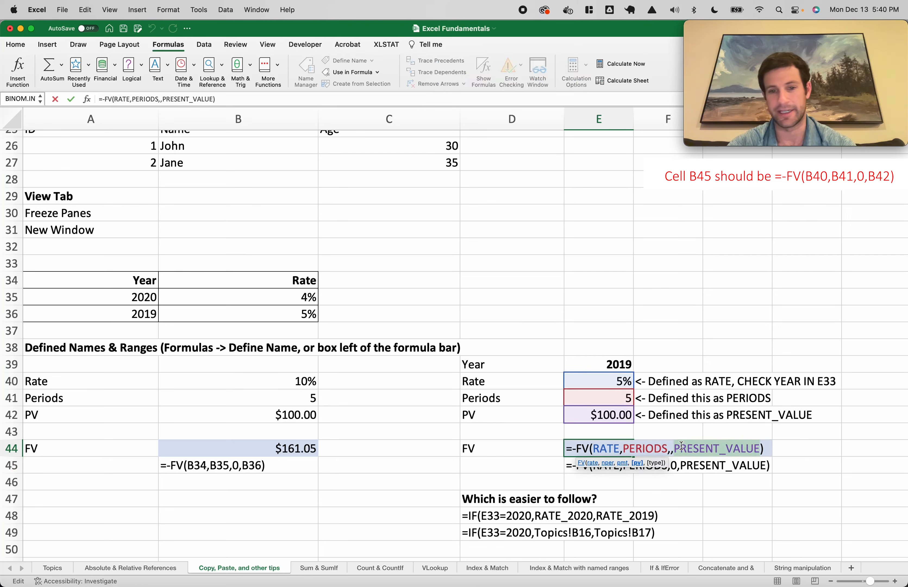
key(Escape)
scroll(535, 481, down, 3)
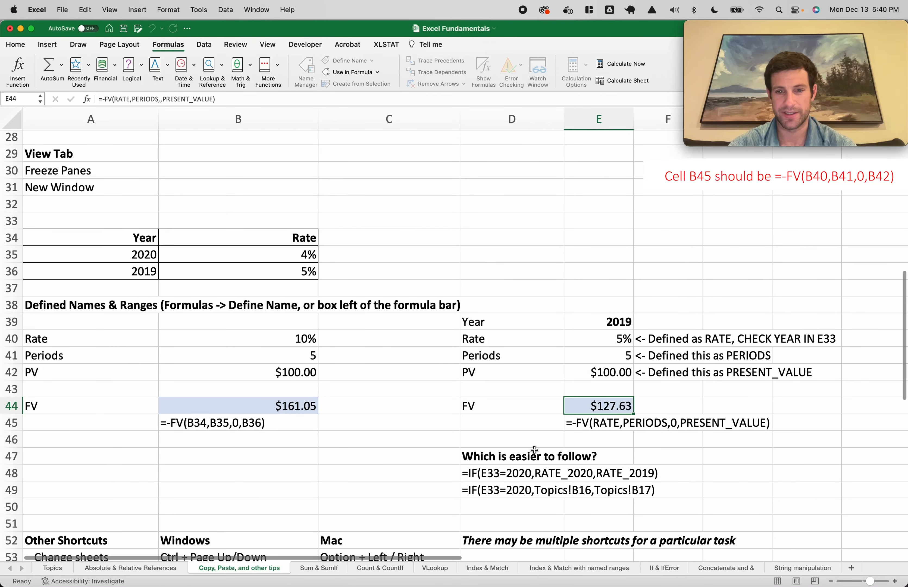
click(529, 475)
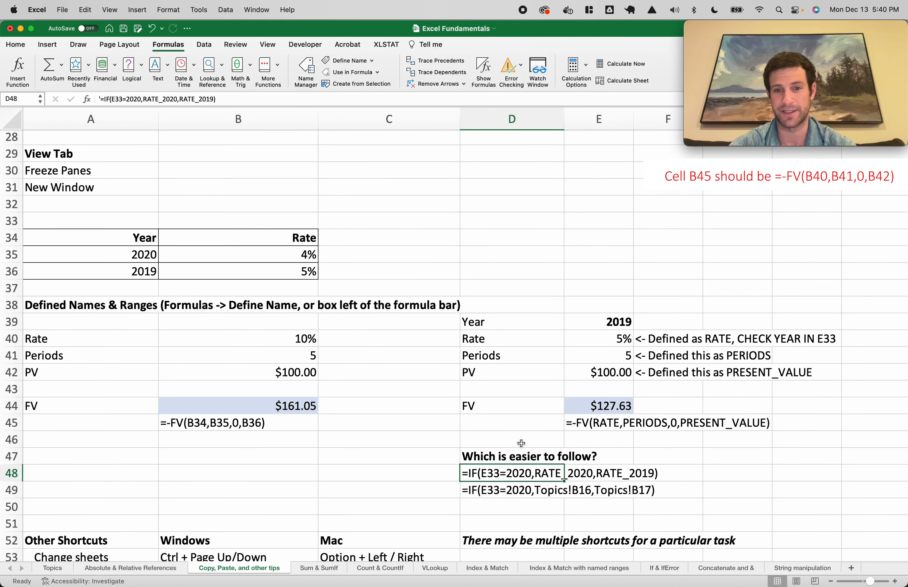
Select the Year and Rate table and compare the Topics!B16 and RATE_2020/RATE_2019 IF formulas
drag(295, 278, 44, 237)
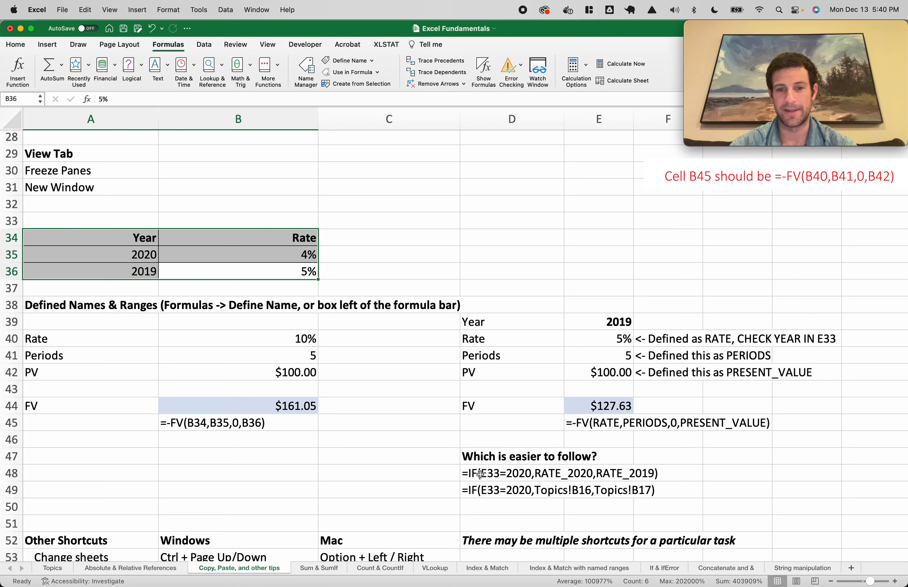
click(511, 490)
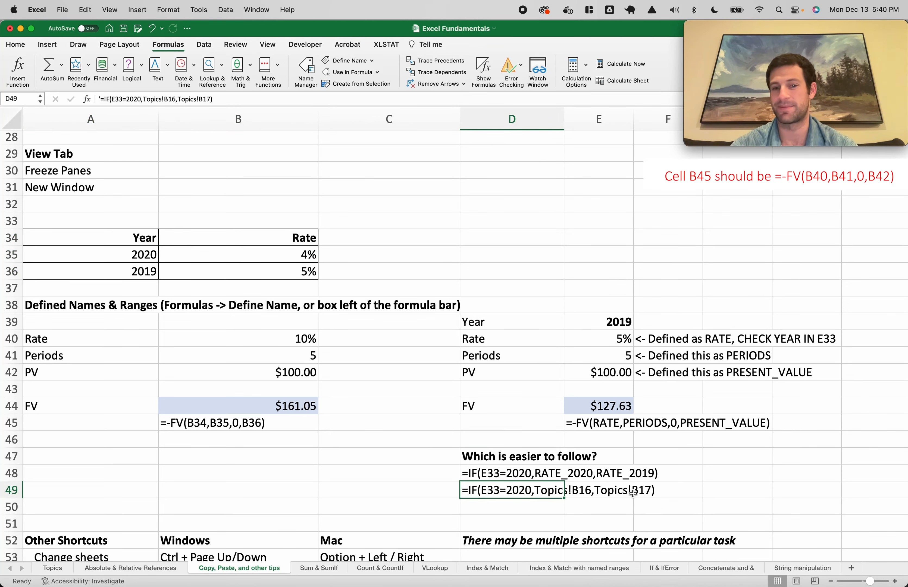
click(500, 473)
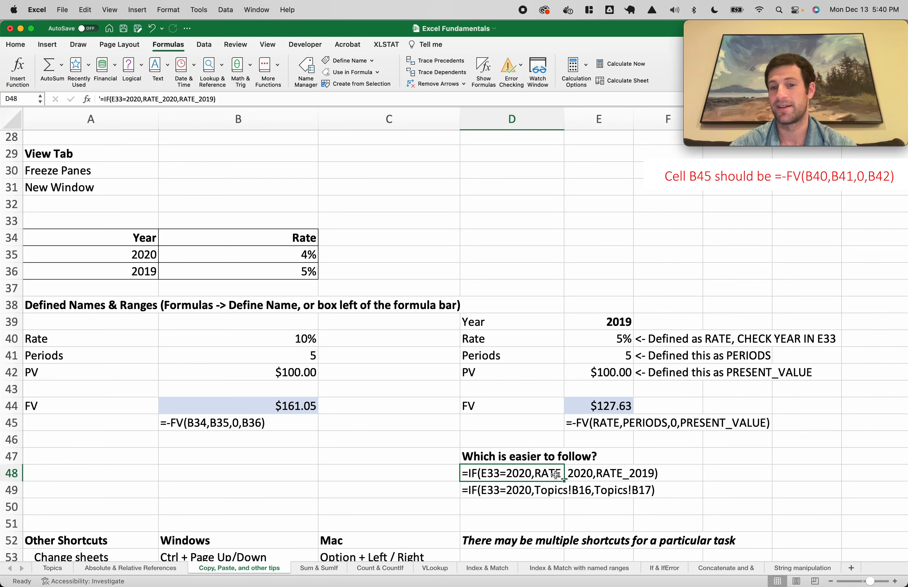
scroll(538, 464, down, 1)
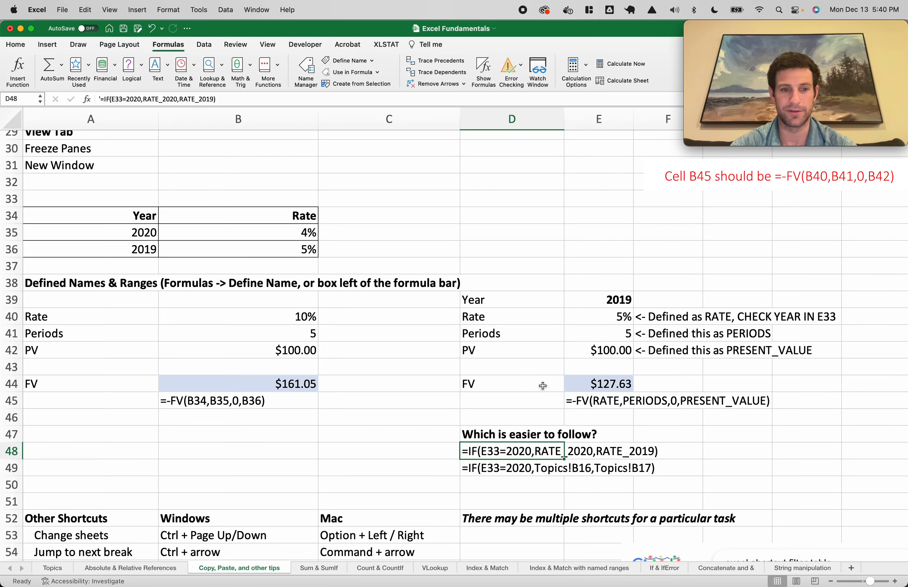
scroll(518, 396, down, 5)
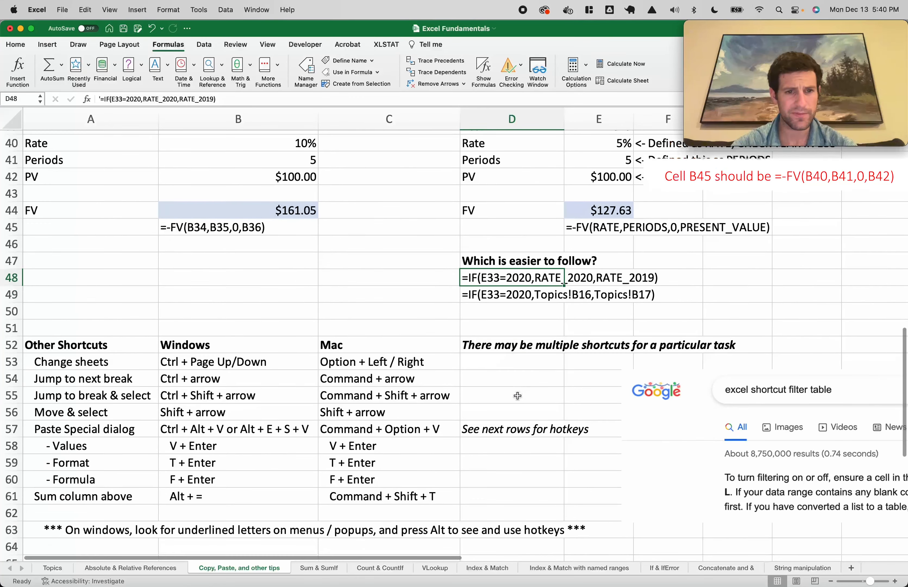
drag(75, 285, 418, 461)
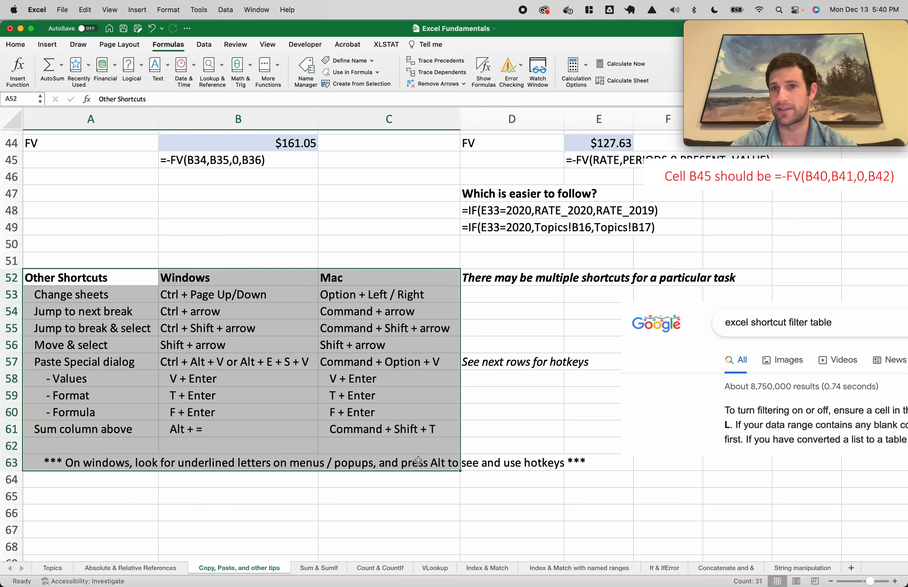
click(443, 396)
click(122, 297)
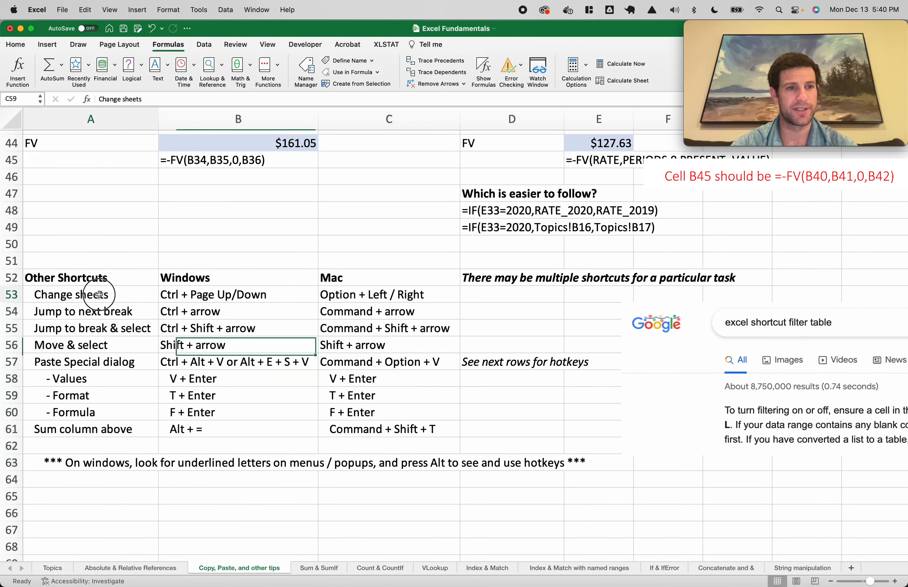
click(225, 293)
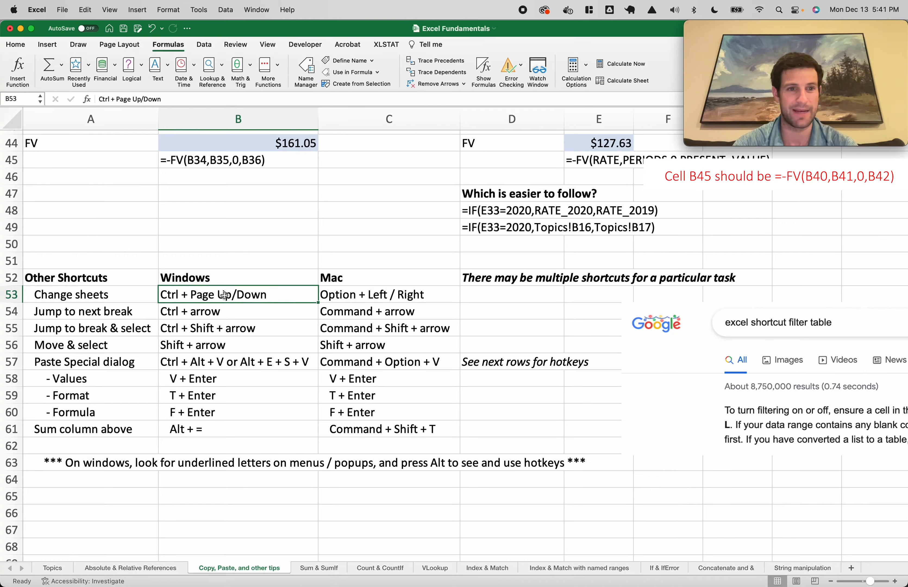
key(alt+Left)
key(alt+Right)
key(alt+Right)
key(alt+Right)
key(alt+Right)
key(alt+Left)
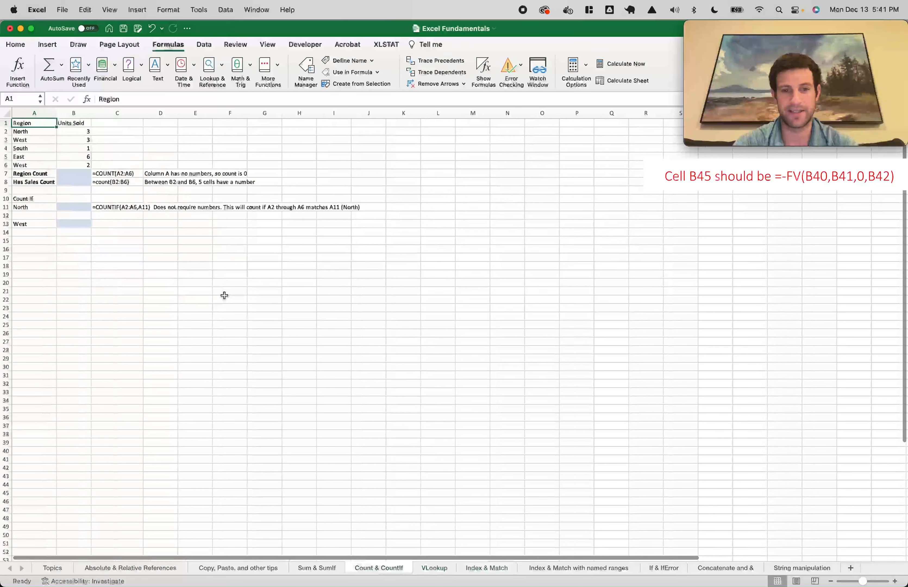
key(alt+Left)
key(alt+Left)
key(alt+Left)
key(alt+Right)
key(alt+Right)
key(alt+Left)
key(alt+Left)
key(alt+Left)
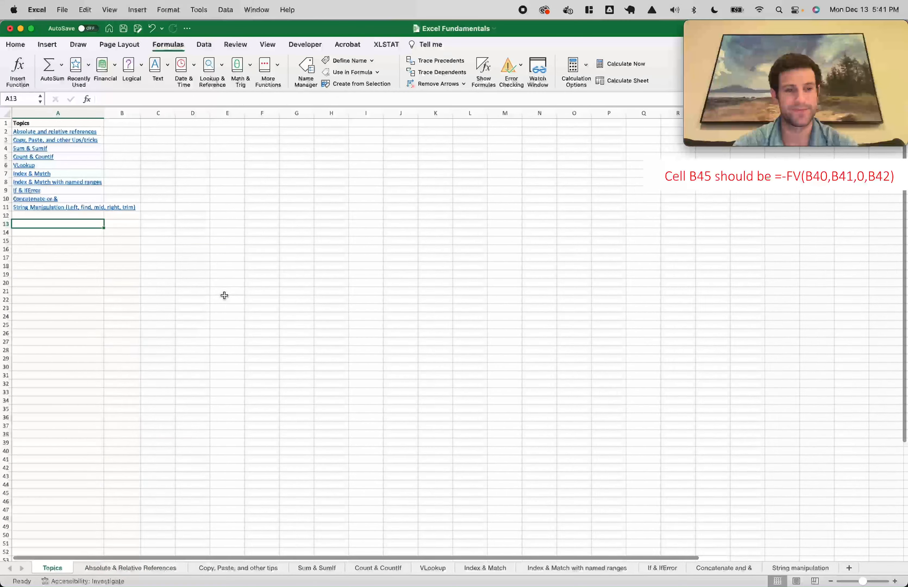
key(alt+Right)
key(alt+Right)
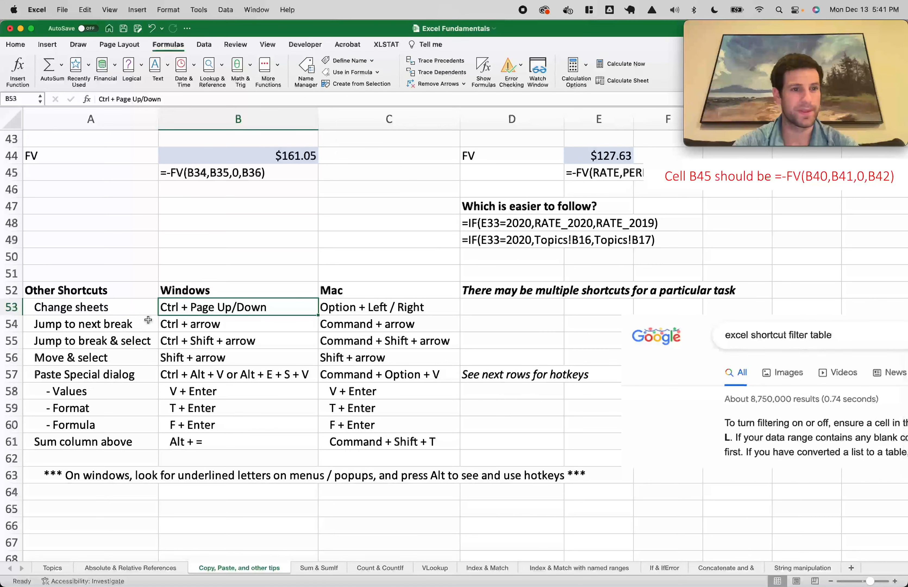
click(126, 324)
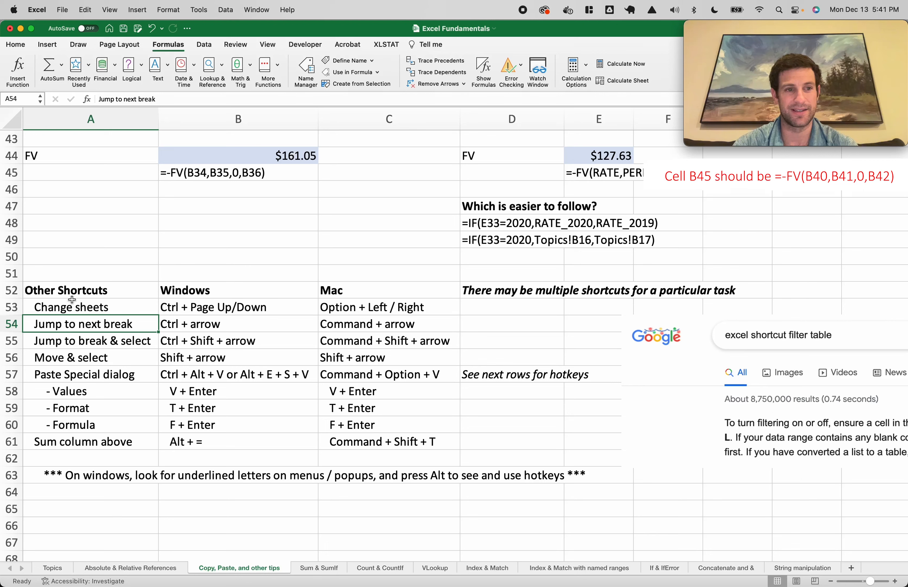
click(54, 293)
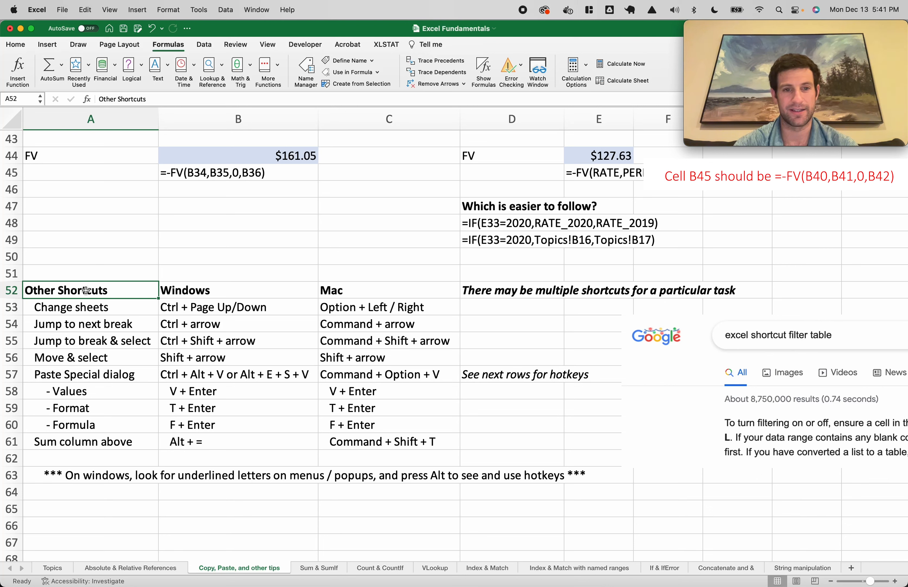
key(super+Down)
key(super+Up)
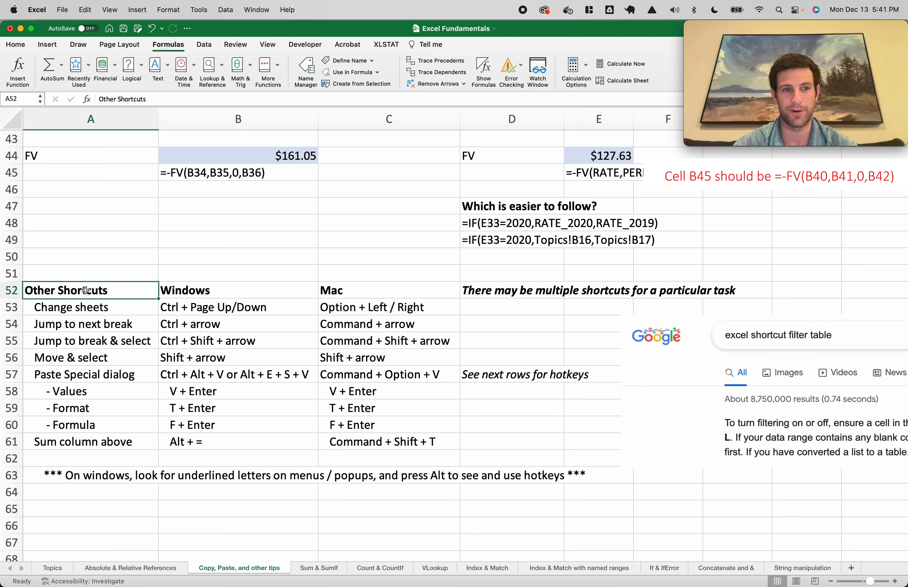
key(super+Right)
key(super+Left)
key(super+Down)
key(super+Up)
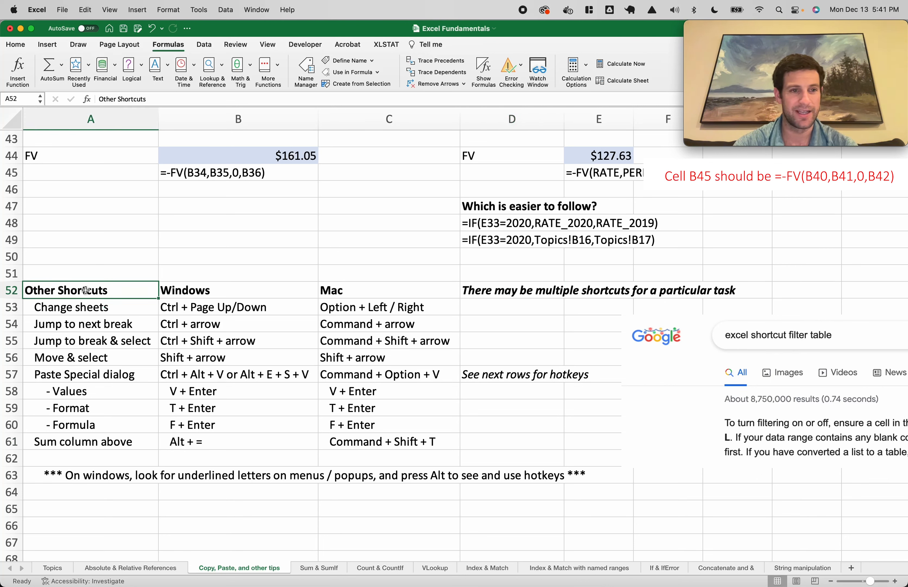
key(super+Up)
key(super+Up)
key(super+Up)
key(super+Up)
key(super+Up)
key(super+Up)
key(super+Up)
key(super+Up)
key(super+Up)
key(super+Up)
key(super+Up)
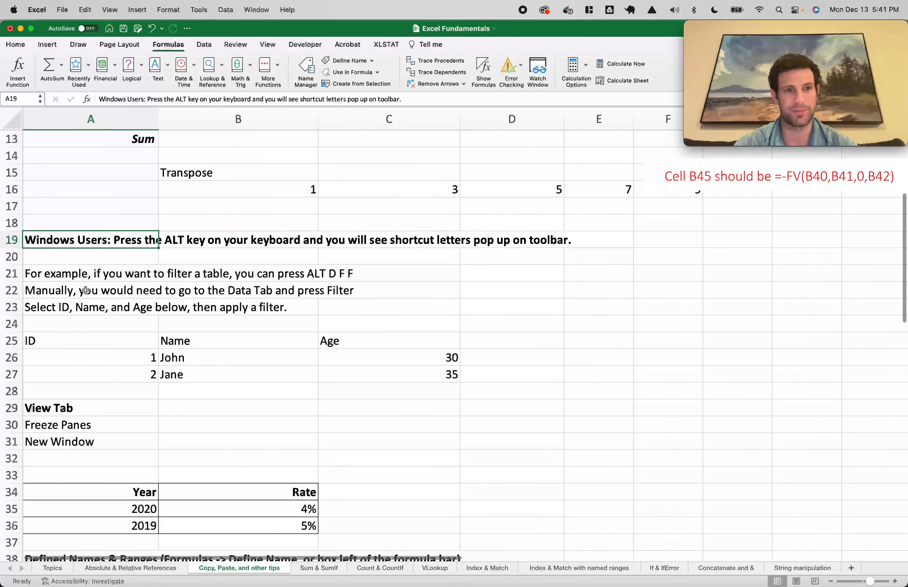
key(super+Down)
key(super+Down)
key(super+Down)
key(super+Down)
key(super+Down)
key(super+Down)
key(super+Down)
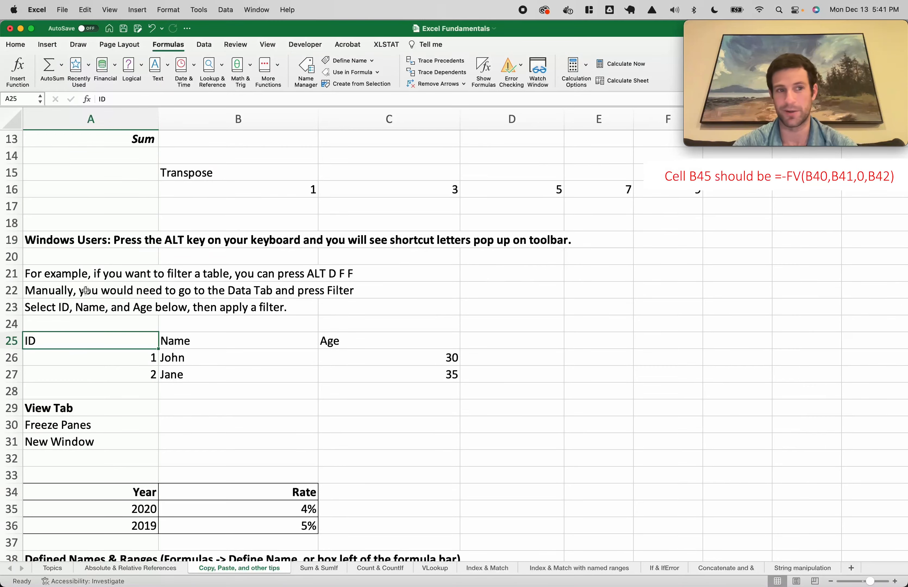
key(super+Down)
key(super+Down)
key(super+Down)
key(super+Down)
key(super+Down)
key(super+Down)
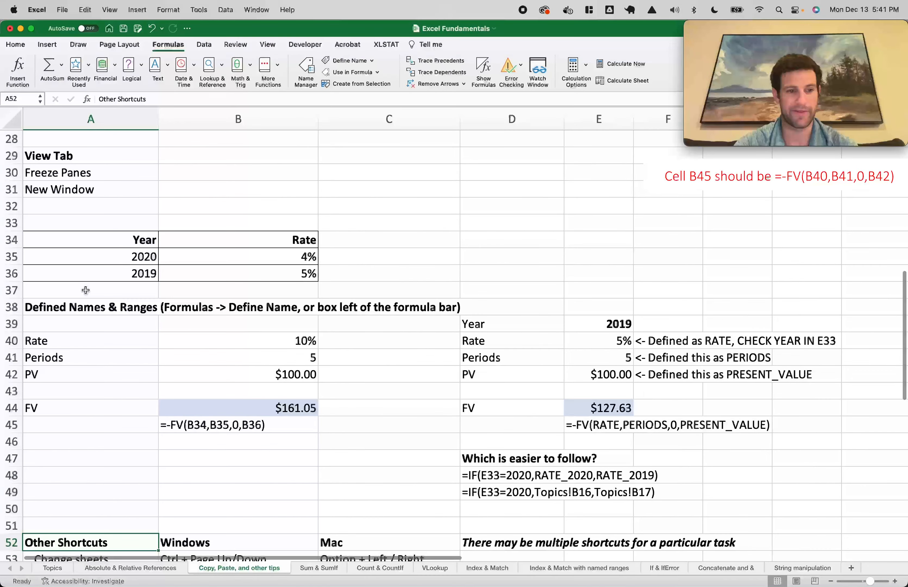
key(super+Down)
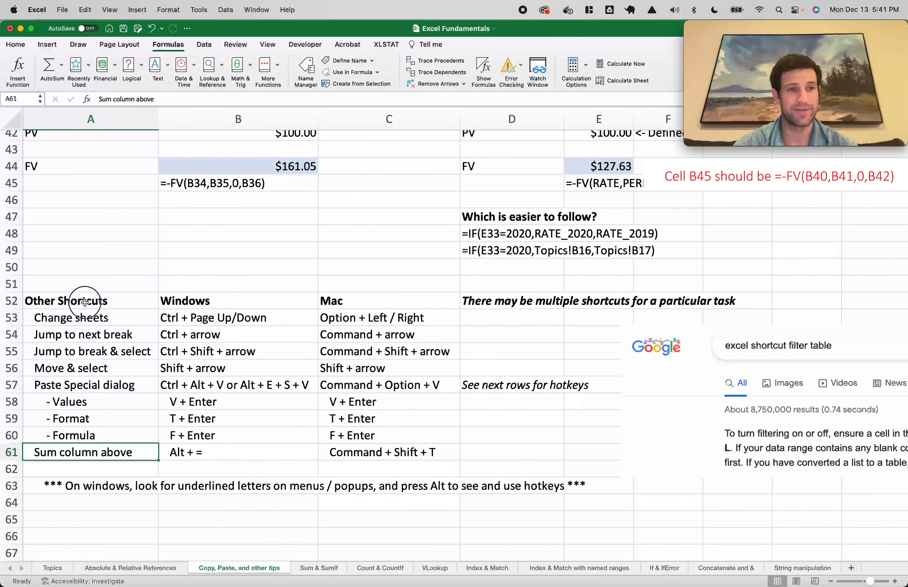
click(85, 301)
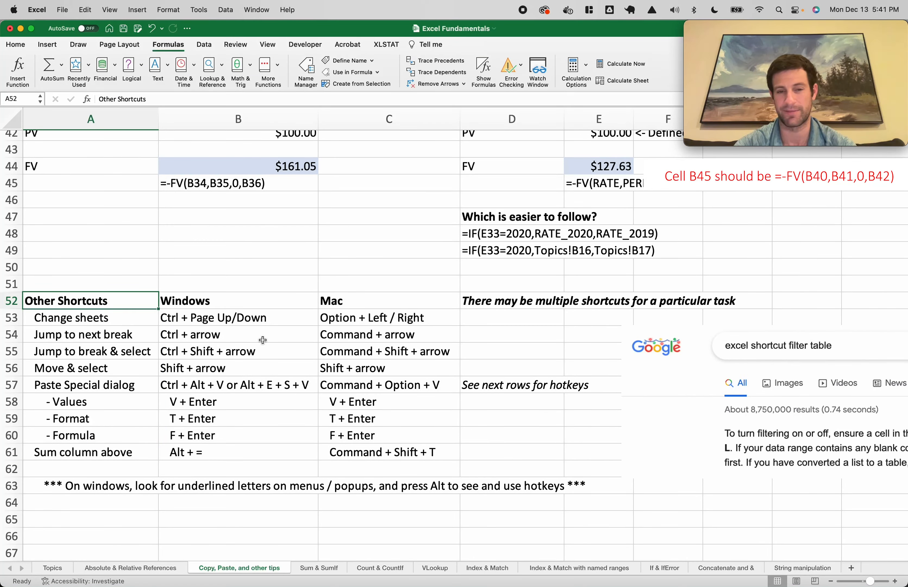
key(super+shift+Down)
key(super+shift+Right)
key(super+shift+Left)
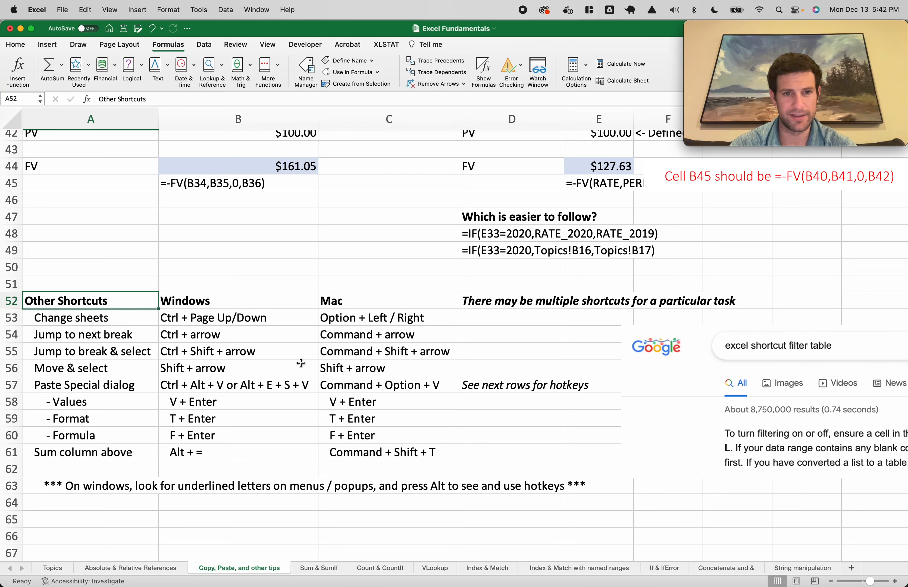
click(116, 362)
key(shift+Right)
key(shift+Right)
key(shift+Right)
key(shift+Right)
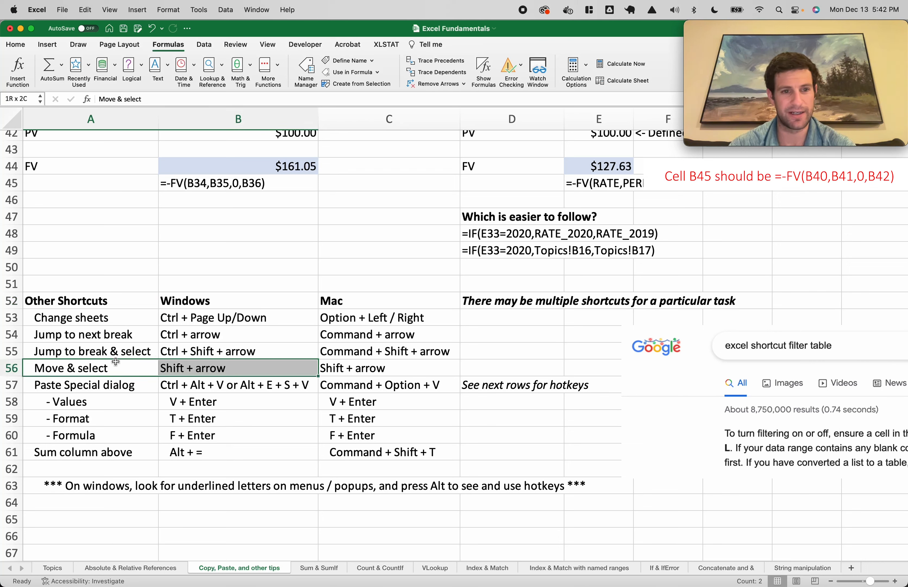
key(shift+Left)
key(shift+Left)
key(shift+Left)
key(shift+Left)
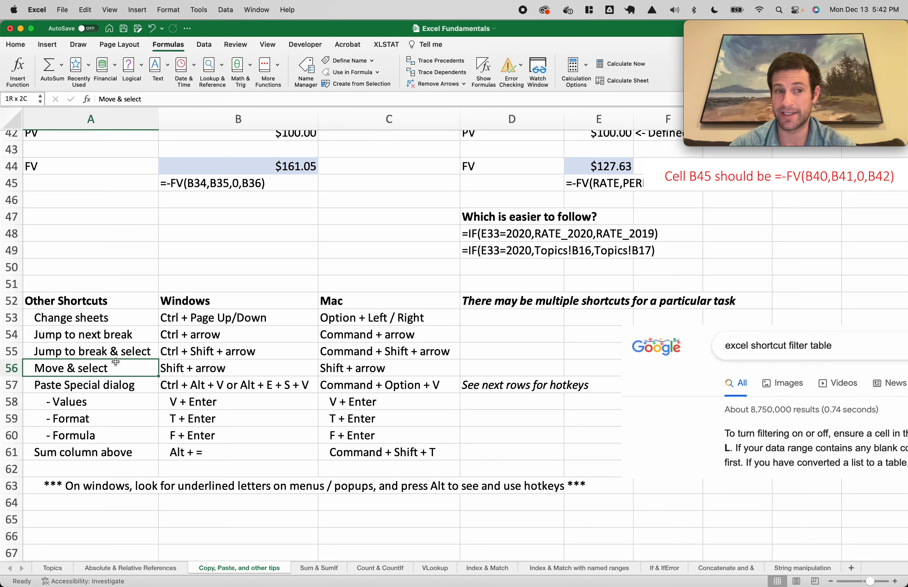
key(shift+Right)
key(shift+Right)
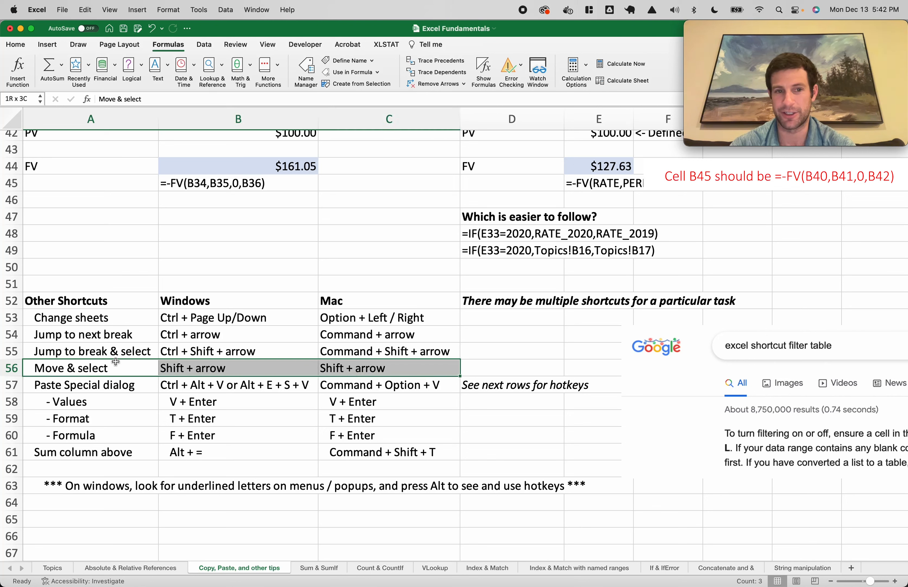
key(shift+Left)
key(shift+Left)
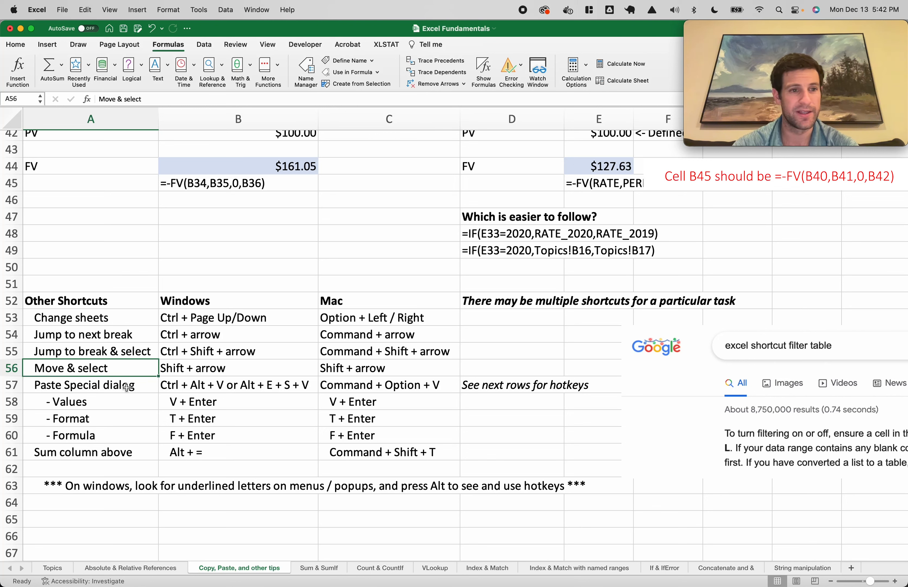
click(116, 387)
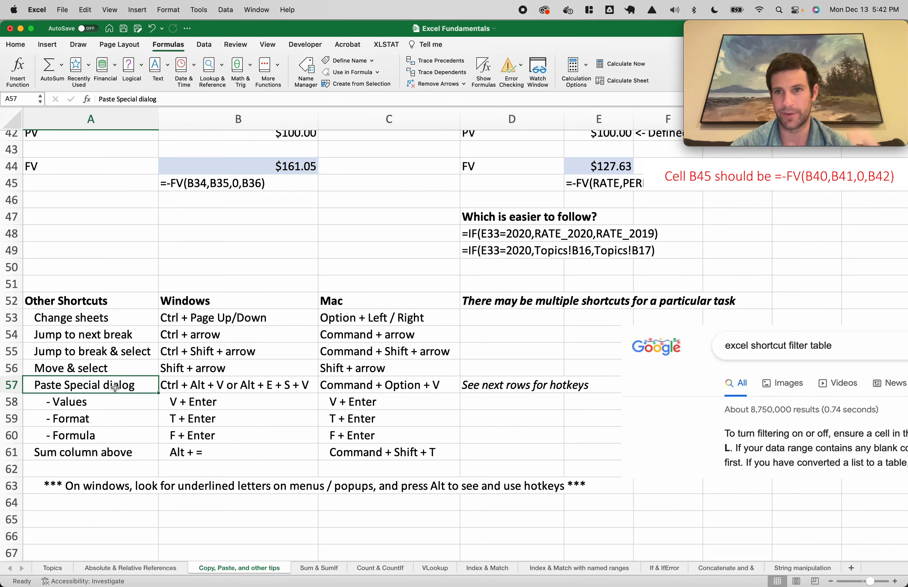
scroll(116, 388, down, 2)
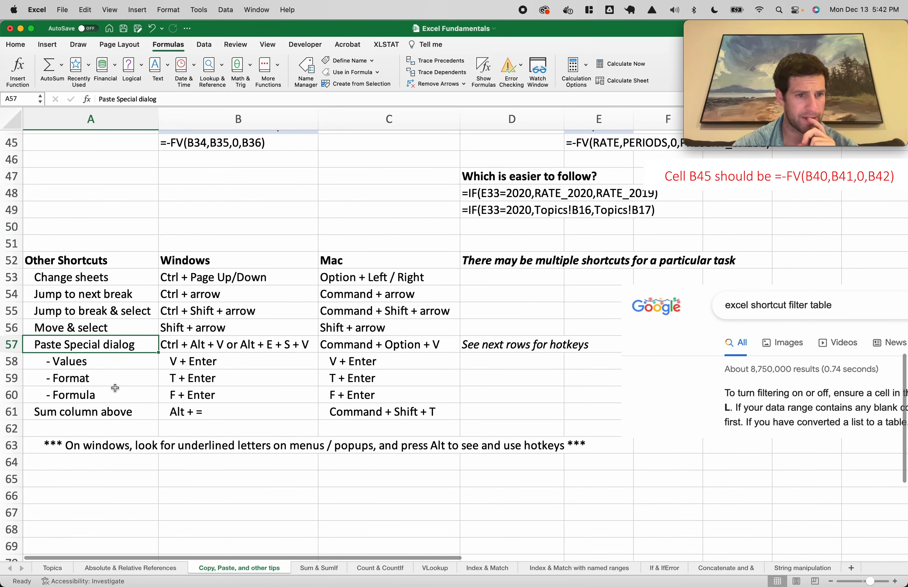
scroll(140, 401, up, 2)
click(125, 443)
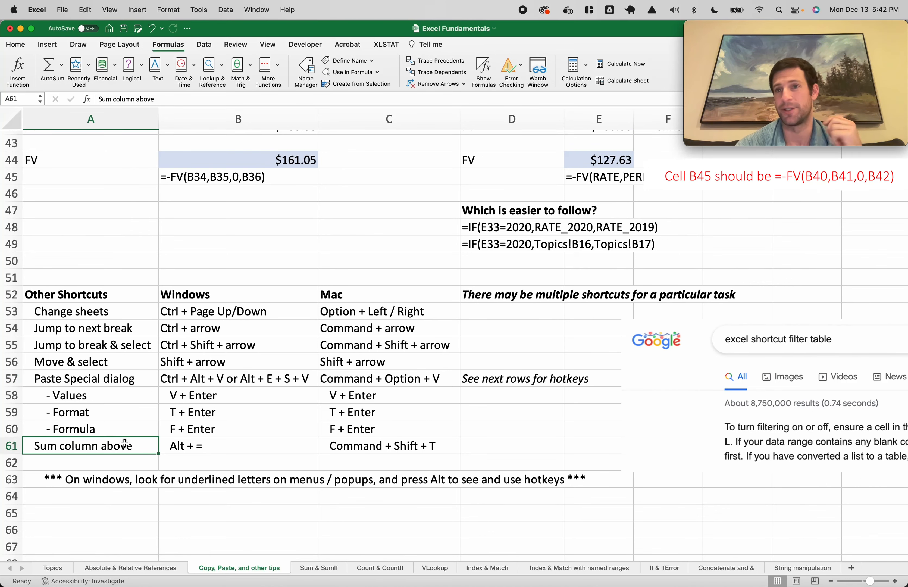
Enter 1 to 5 in A65:A69 and total them in A70 with =SUM(A65:A69)
scroll(125, 513, down, 2)
click(116, 487)
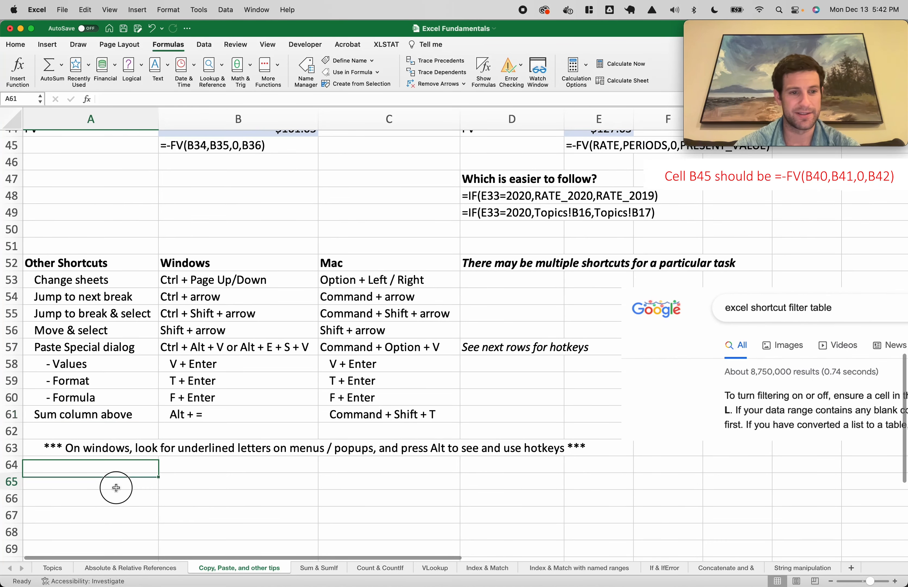
text(1 2 3 4 5 )
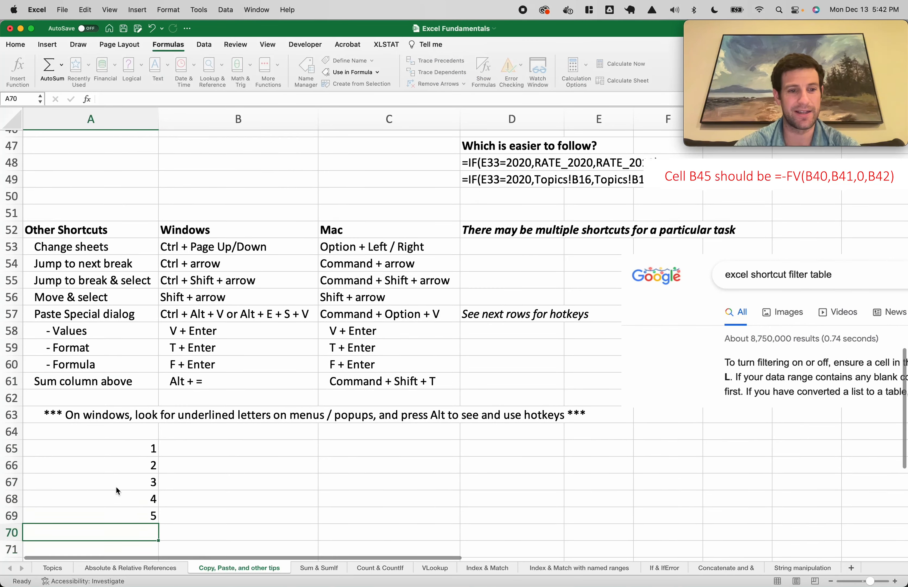
text(=sum()
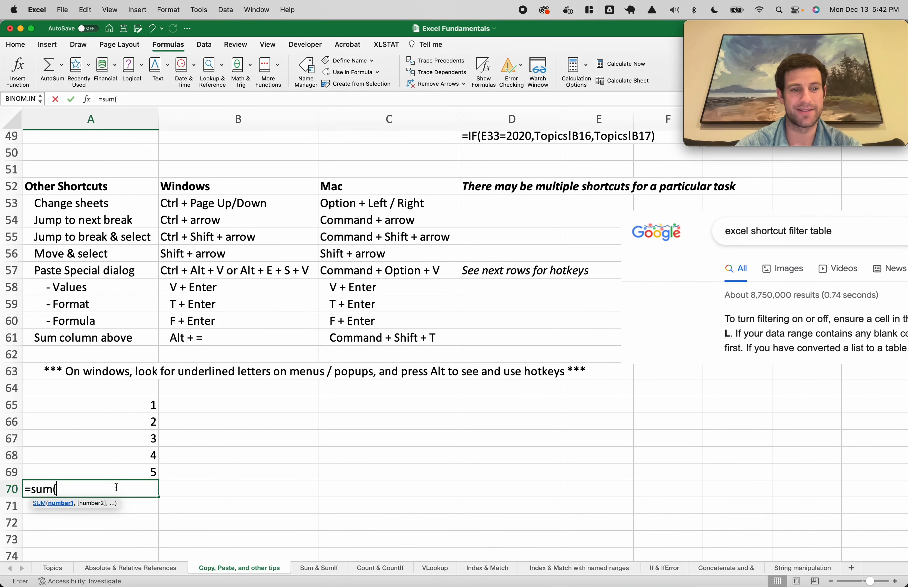
drag(143, 473, 138, 403)
text())
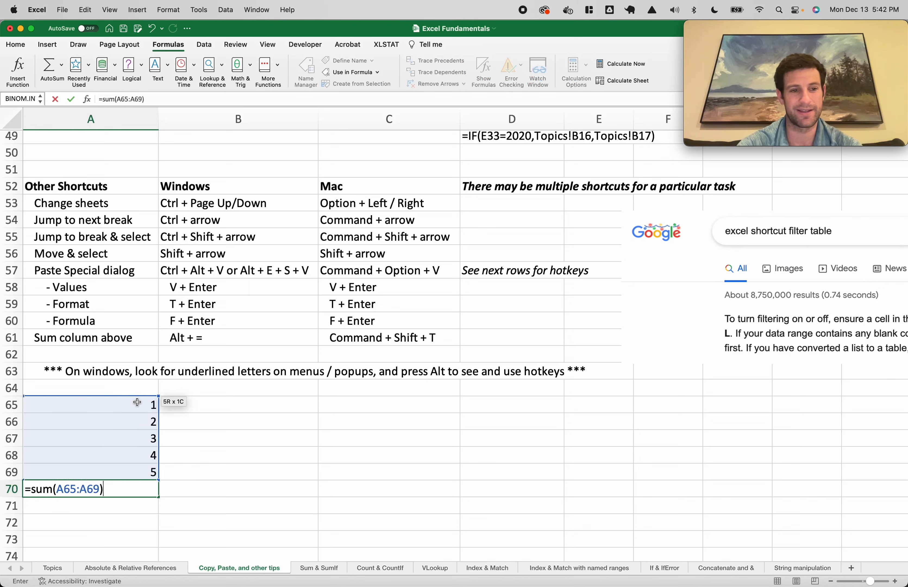
key(Return)
Undo and redo the A70 total of 15, then view its formula without changing it
key(super+z)
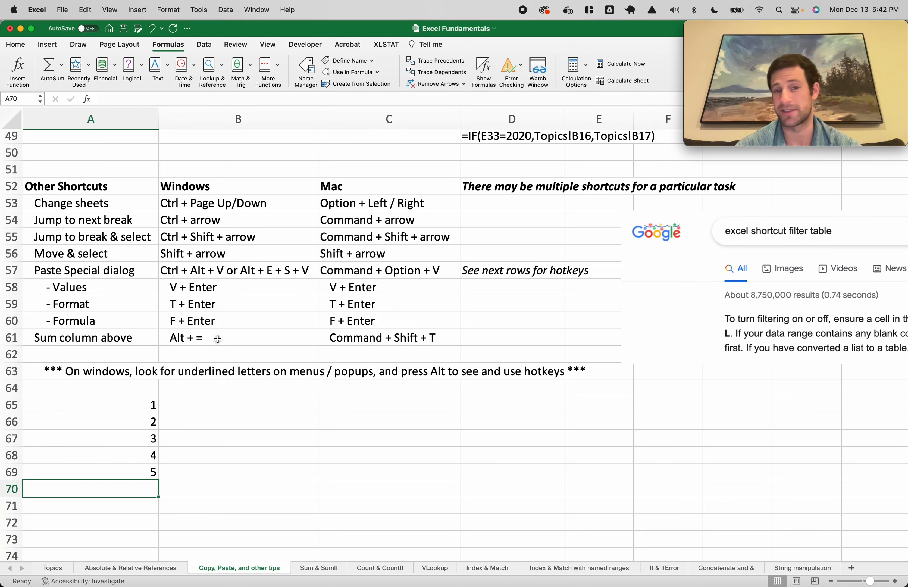
key(super+y)
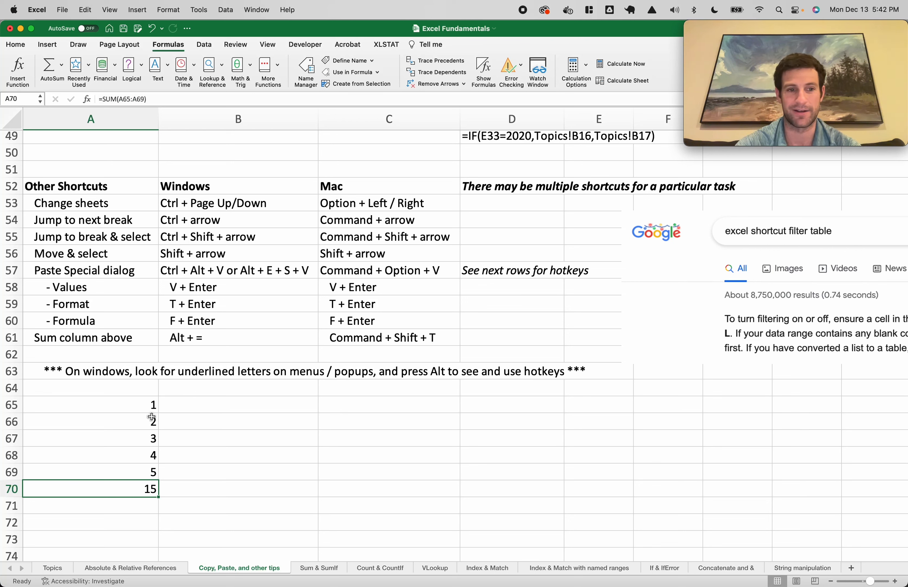
double_click(126, 490)
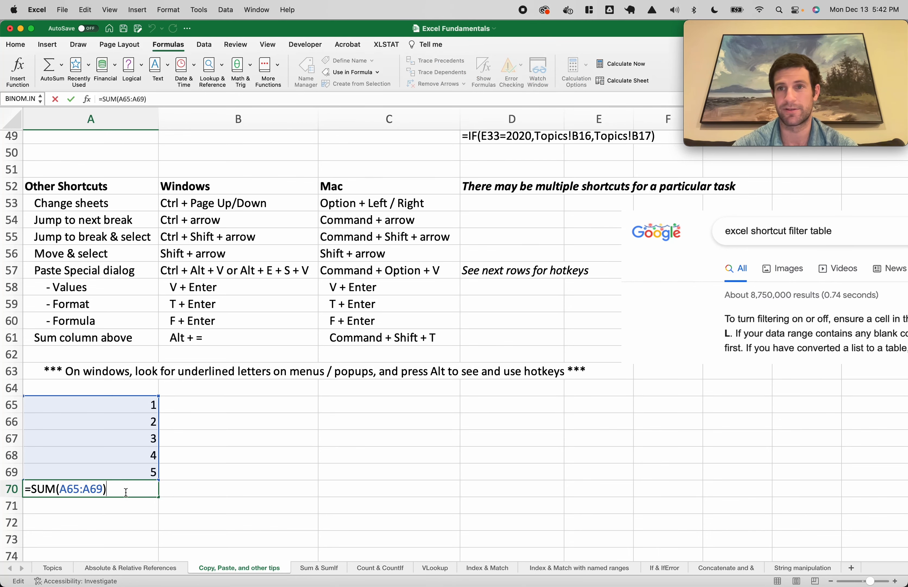
key(Escape)
Look around the sheet and recheck A70's =SUM(A65:A69) range without changing it
scroll(229, 422, up, 3)
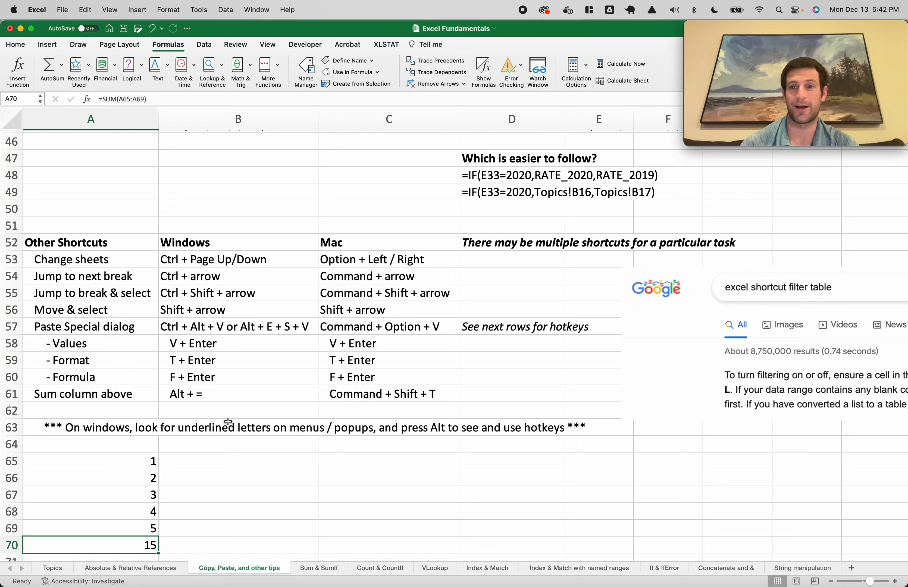
scroll(228, 421, right, 6)
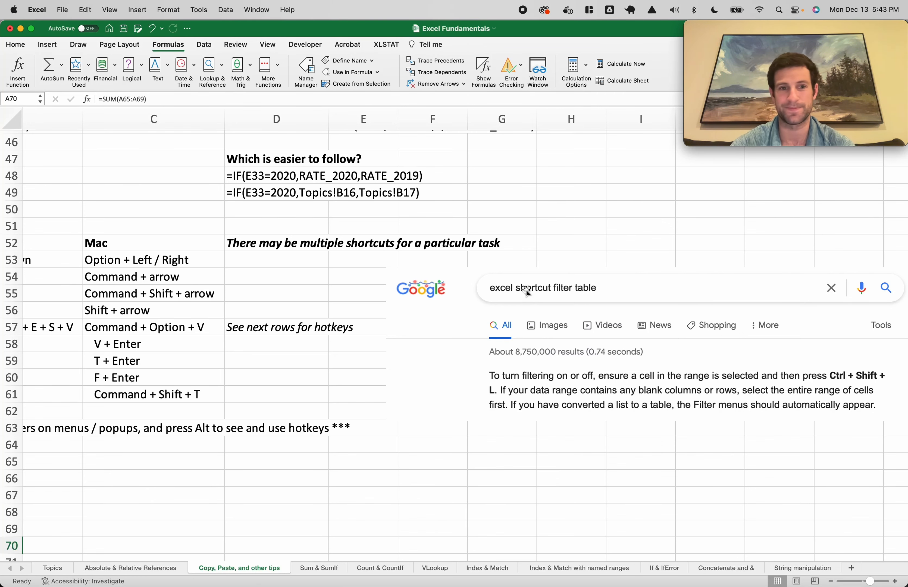
scroll(527, 290, left, 6)
scroll(527, 290, up, 5)
scroll(526, 291, down, 5)
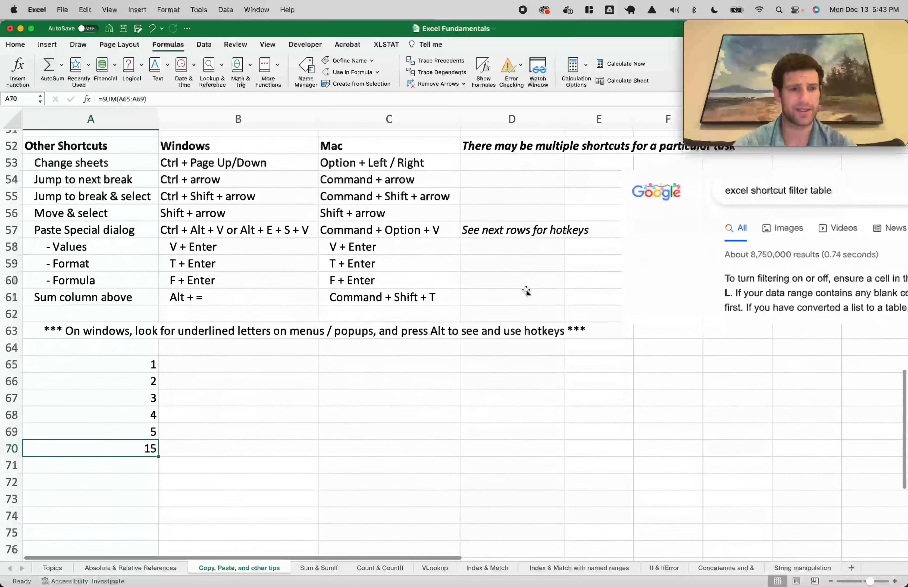
double_click(150, 428)
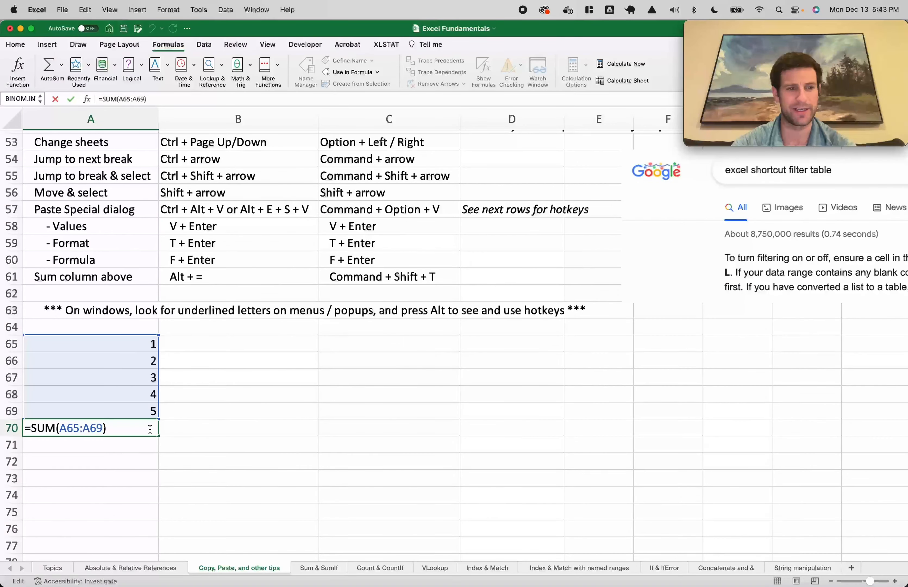
key(Escape)
scroll(150, 428, up, 10)
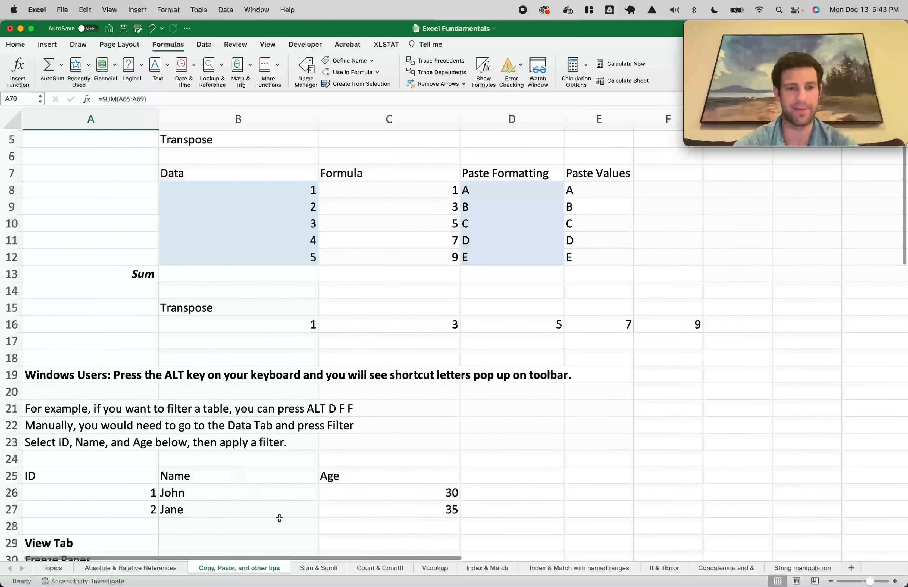
On the Sum & SumIf sheet, highlight the regions, Units Sold values and the West cells
click(321, 569)
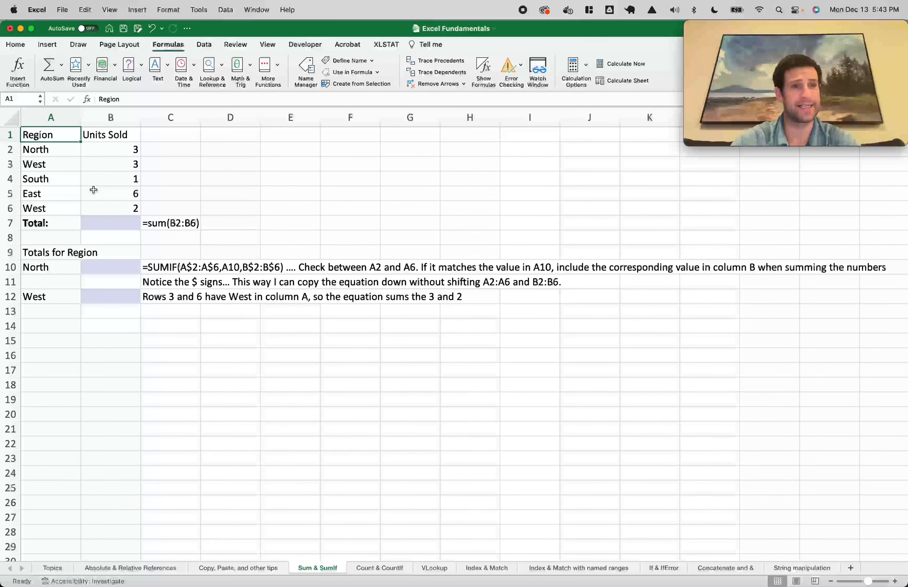
drag(43, 151, 46, 202)
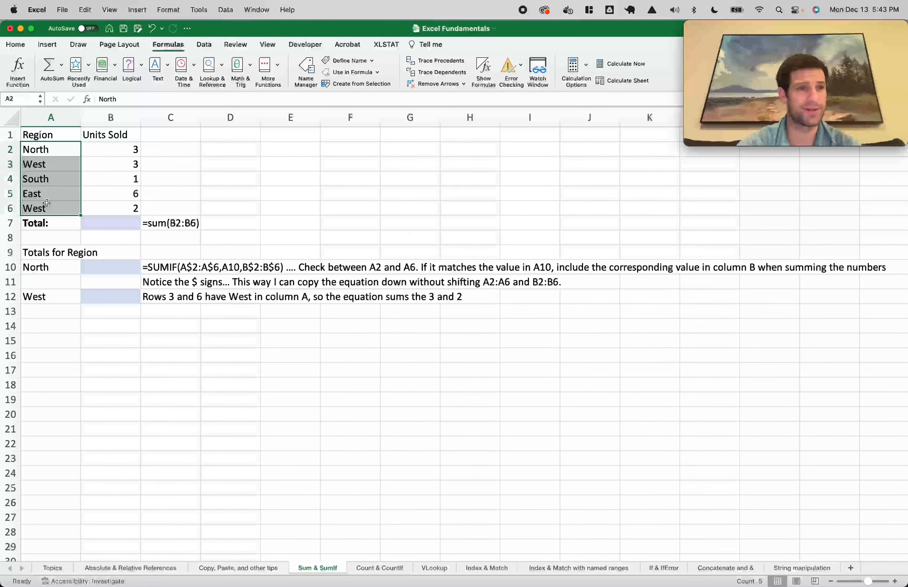
drag(106, 140, 114, 195)
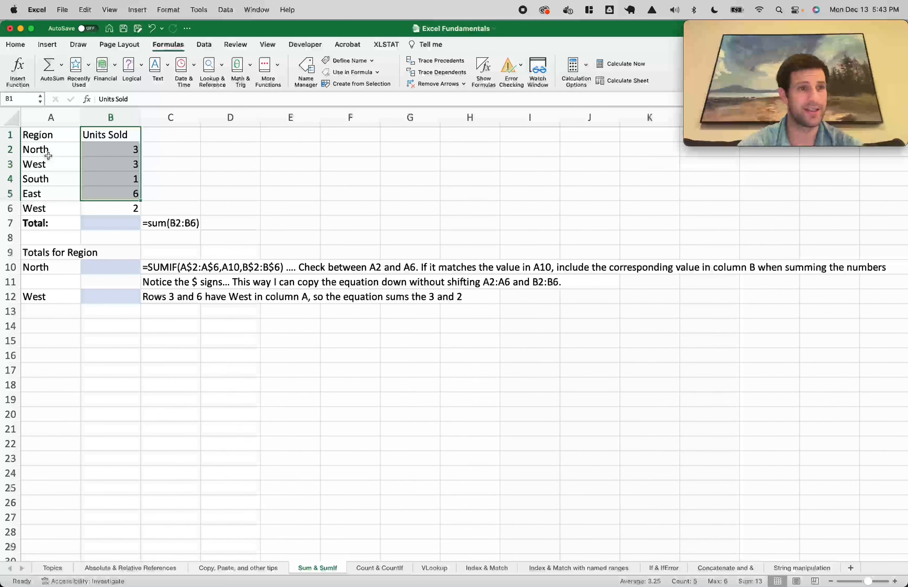
click(49, 208)
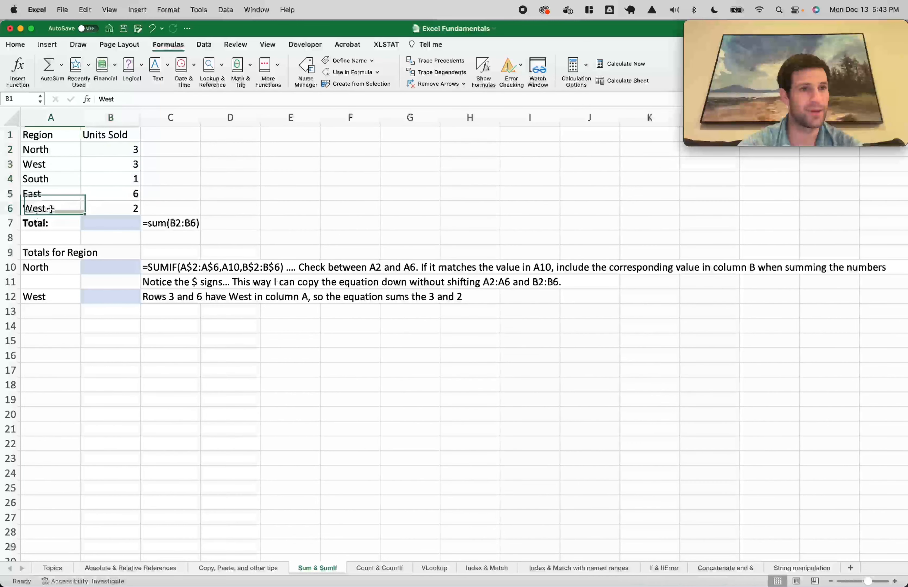
super+click(46, 164)
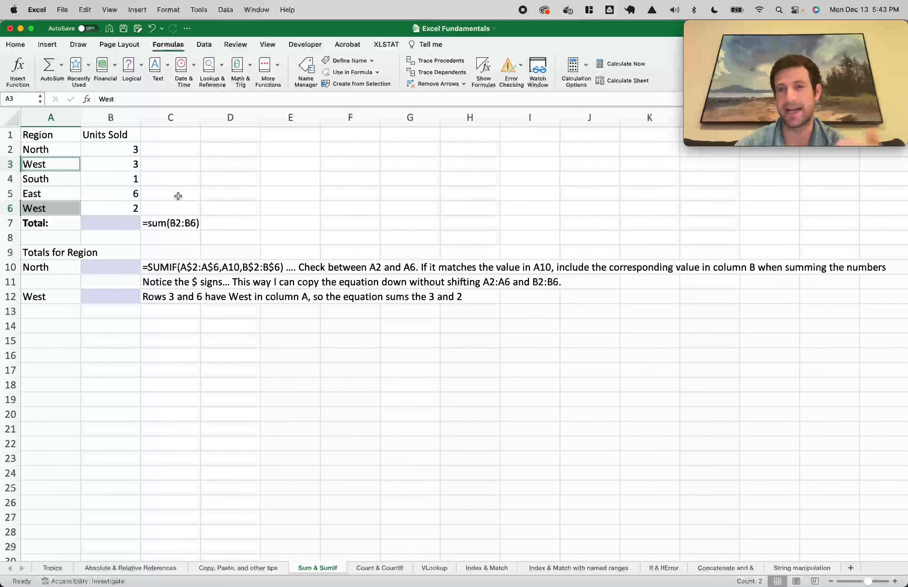
Enter =SUM(B2:B6) in Total cell B7, then undo and redo it to show 15
click(129, 223)
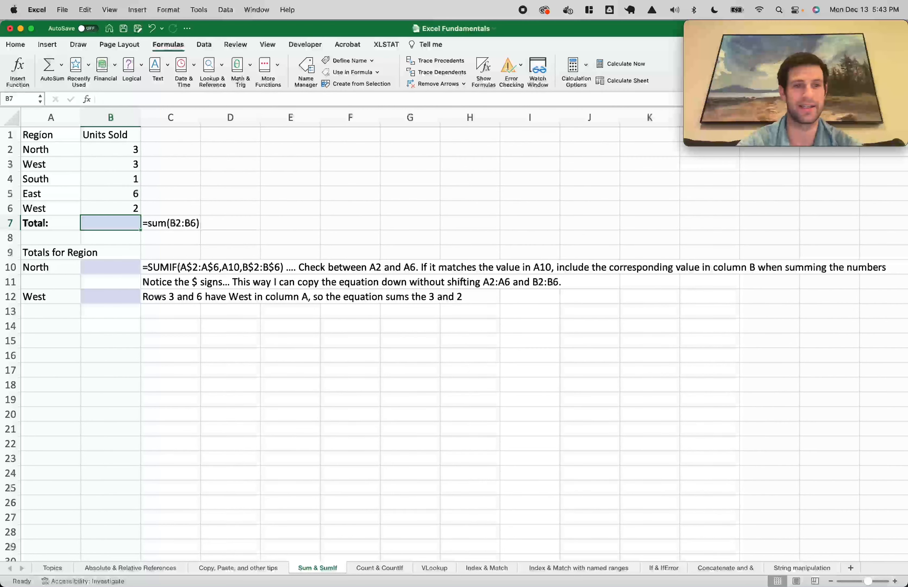
text(=sum()
drag(133, 149, 132, 203)
click(122, 149)
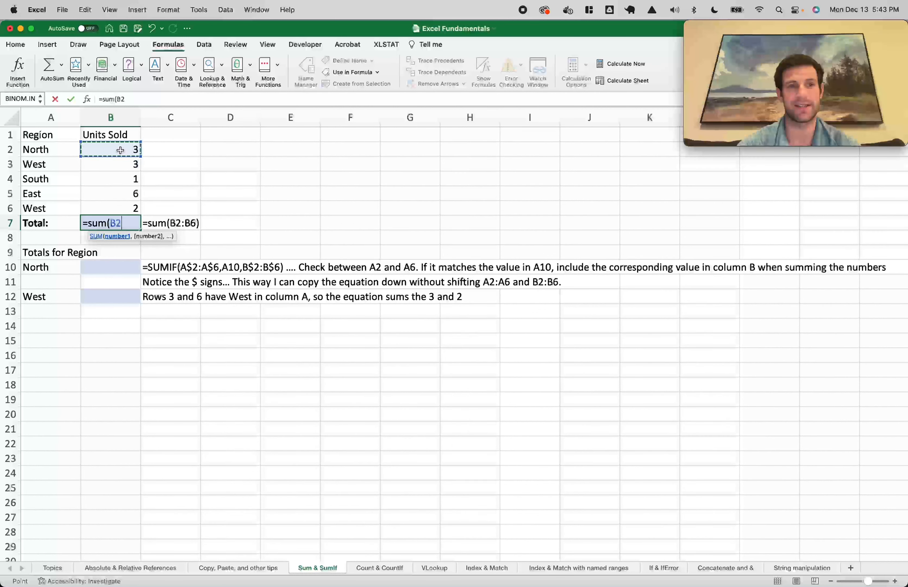
key(shift+Down)
key(shift+Down)
key(shift+Down)
click(120, 150)
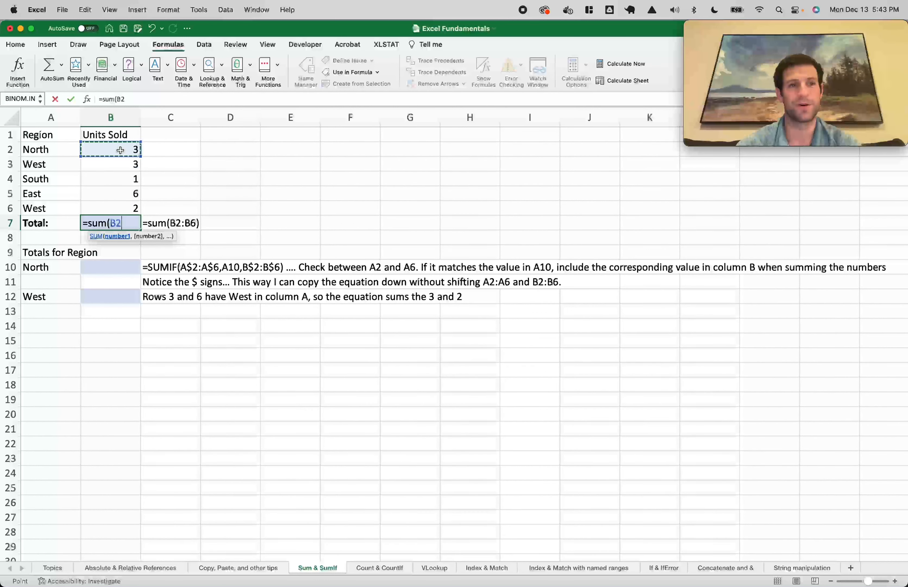
key(shift+Down)
key(shift+Down)
key(shift+Down)
key(shift+Down)
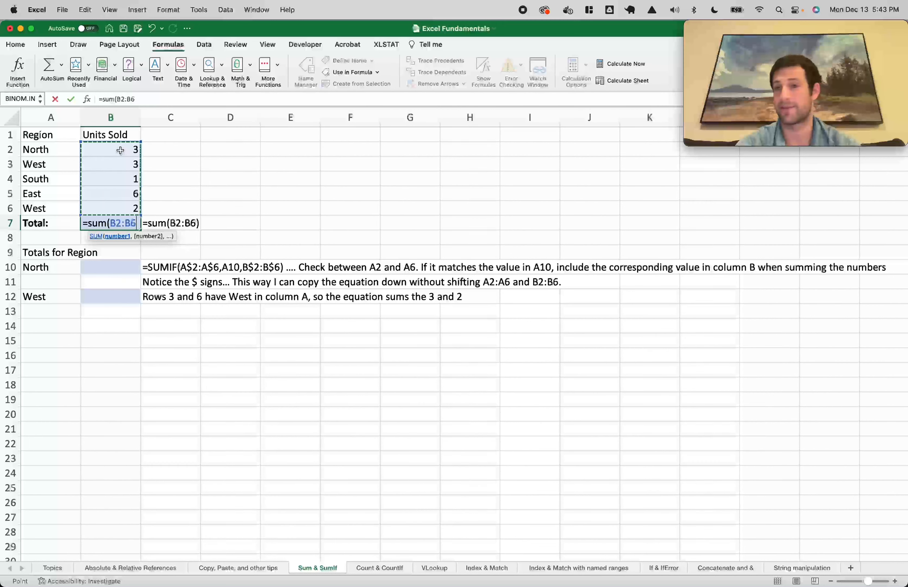
key(Return)
key(super+z)
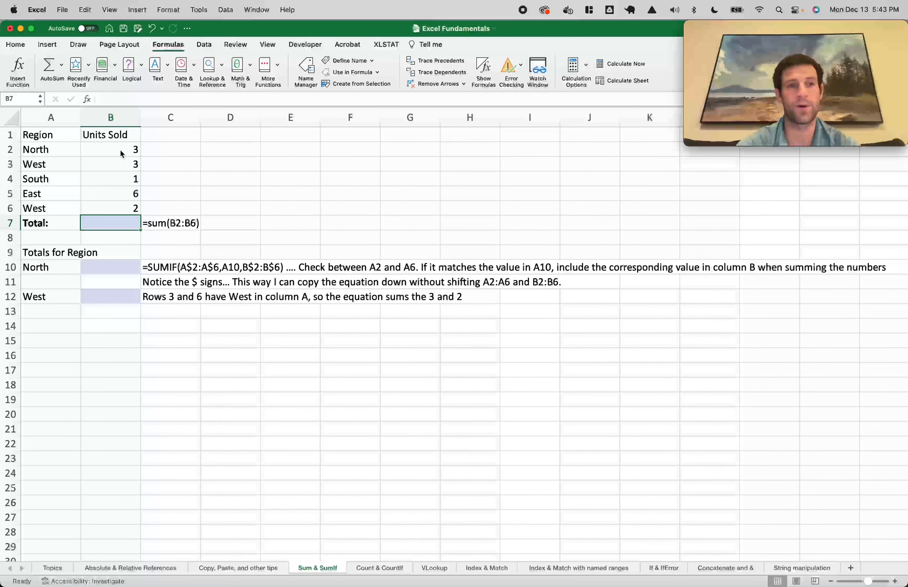
key(super+y)
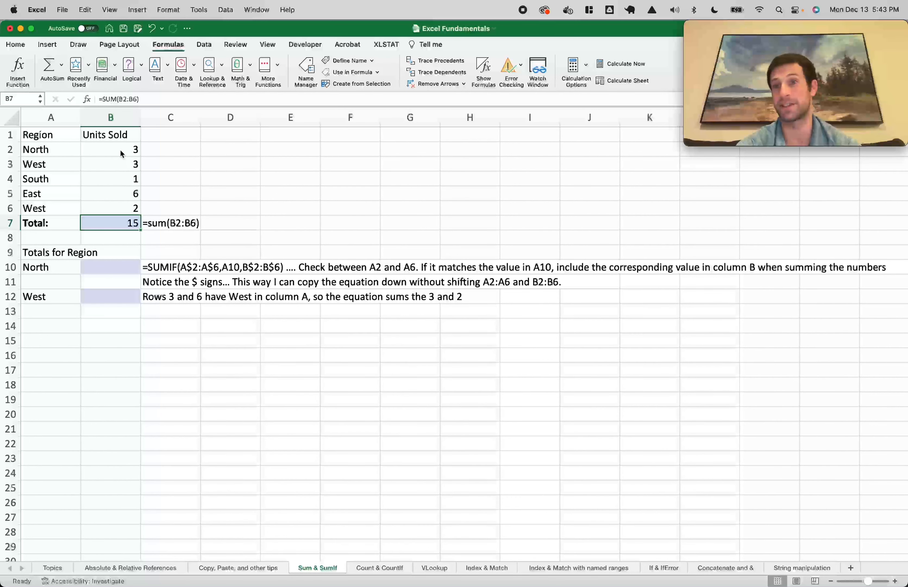
key(Return)
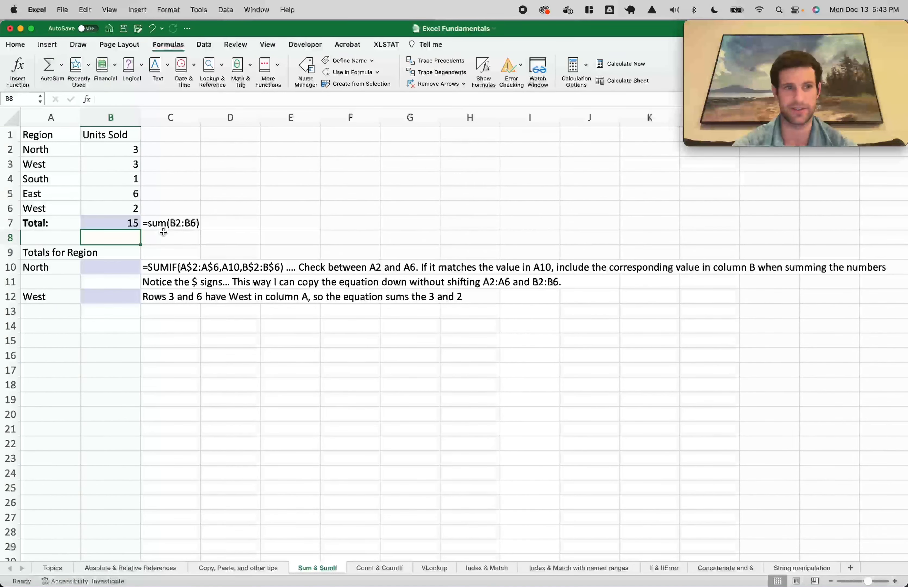
Enter =SUMIF(A2:A6,A10,B2:B6) in B10 to total units for A10's region
click(107, 269)
text(=sum)
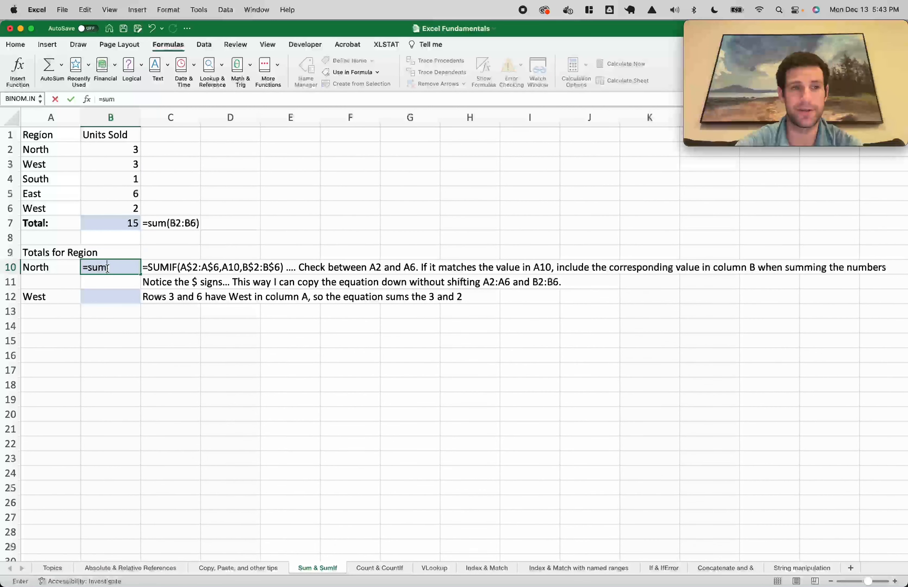
text(if()
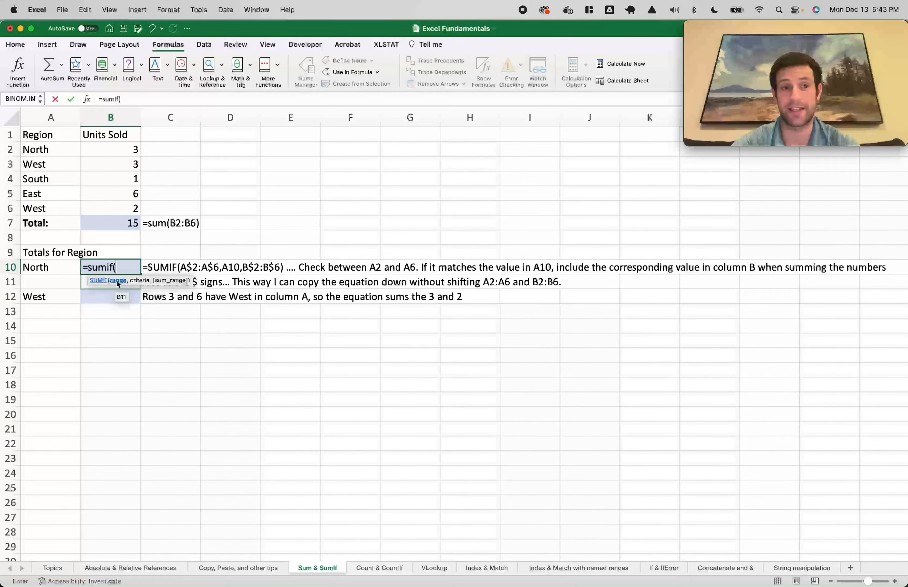
drag(46, 145, 55, 205)
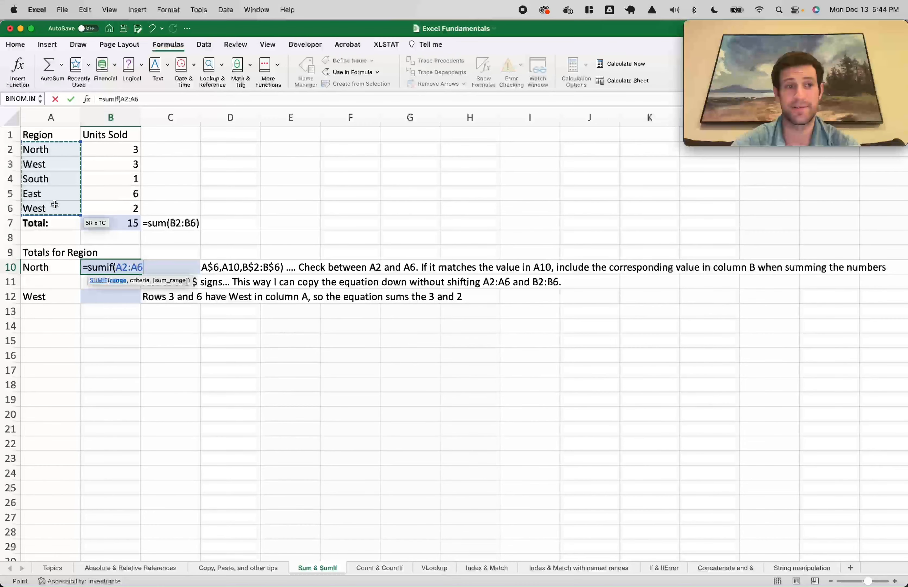
text(,)
click(44, 268)
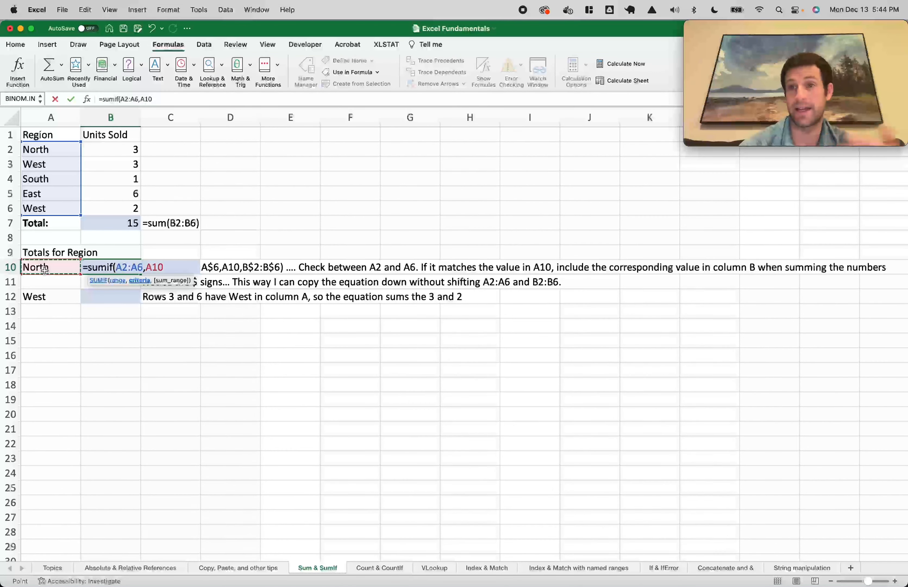
text(,)
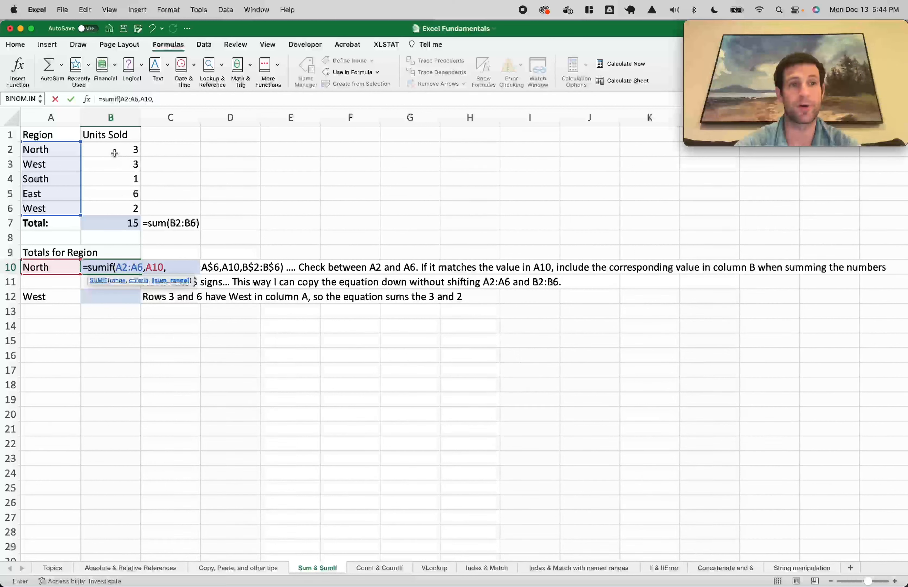
drag(114, 152, 117, 203)
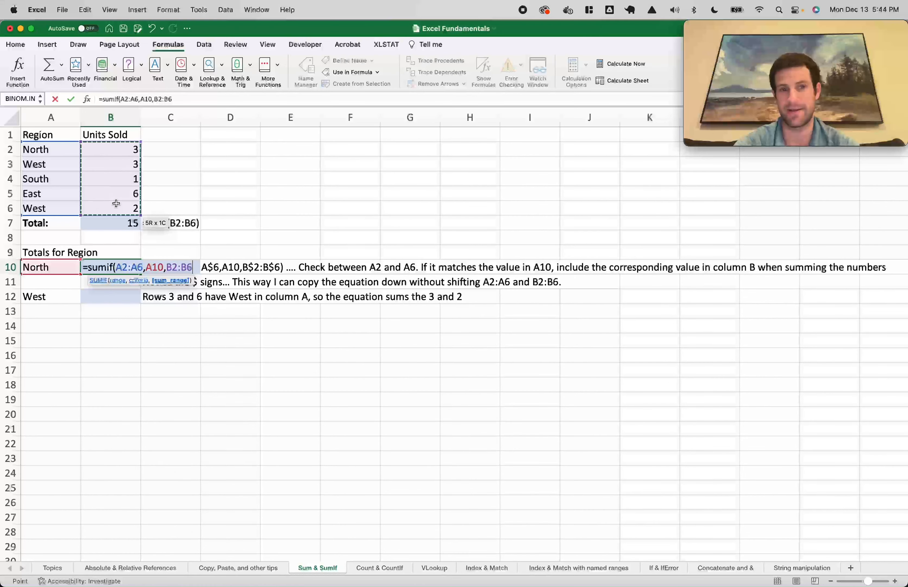
text())
key(Return)
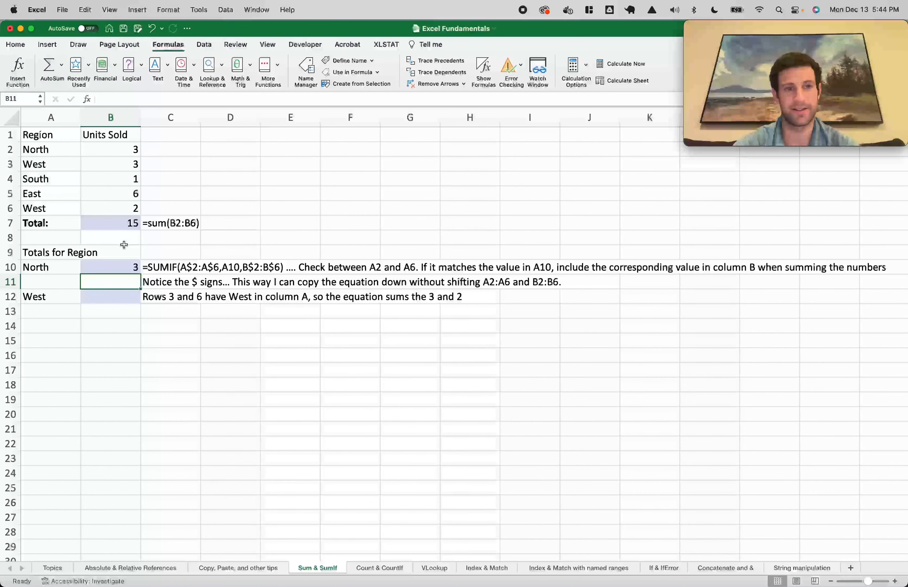
Change the region in A10 to West
drag(73, 150, 102, 207)
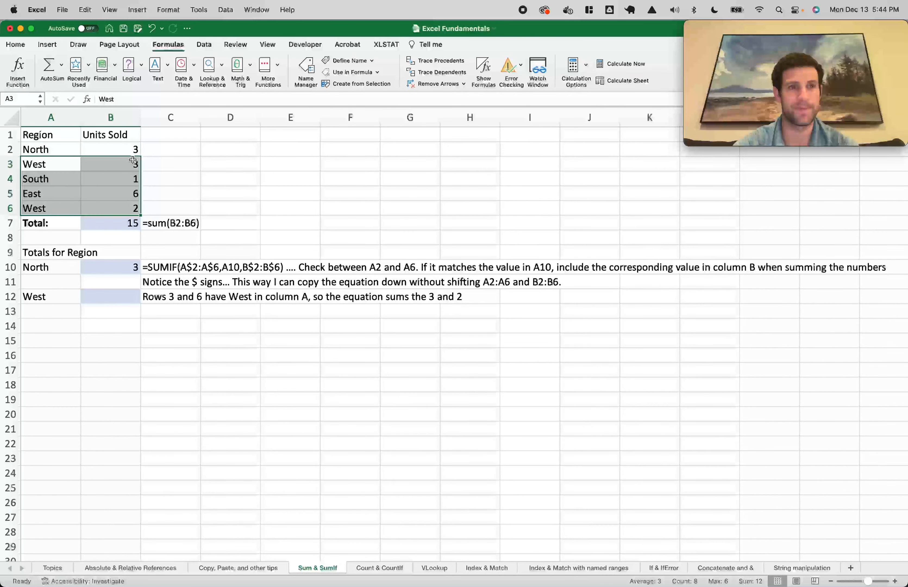
click(127, 152)
click(53, 299)
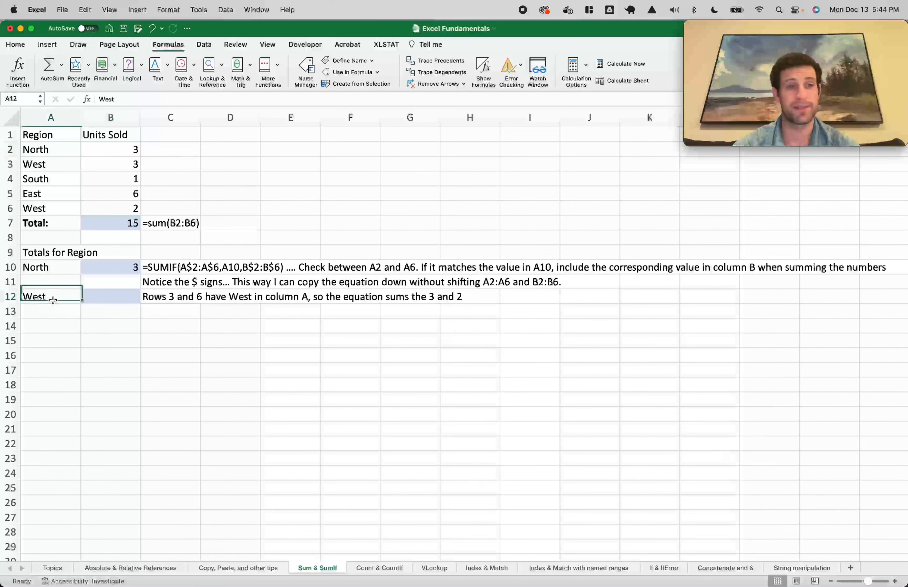
click(52, 268)
text(West)
key(Return)
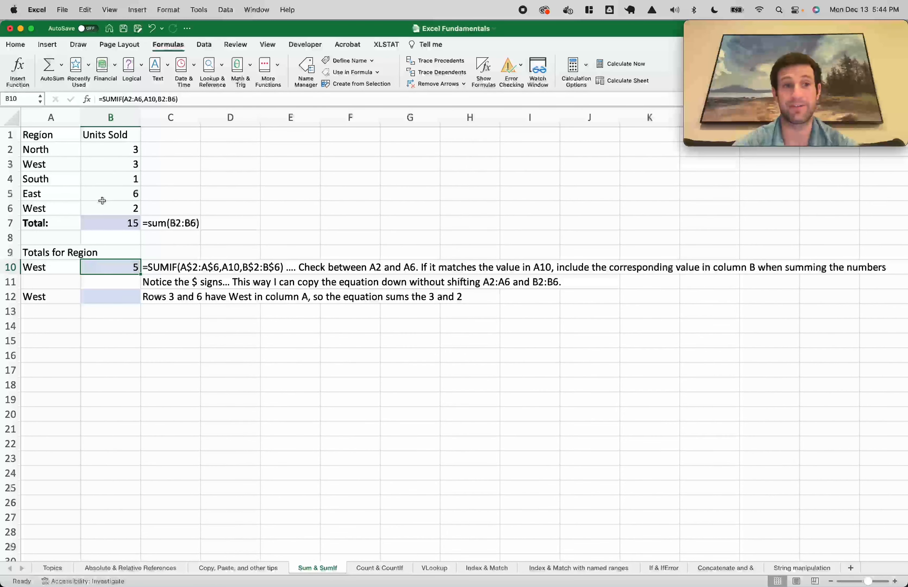
Copy the SUMIF from B10 into B12 and check its shifted ranges A4:A8 and B4:B8
drag(60, 164, 119, 163)
super+drag(53, 208, 124, 207)
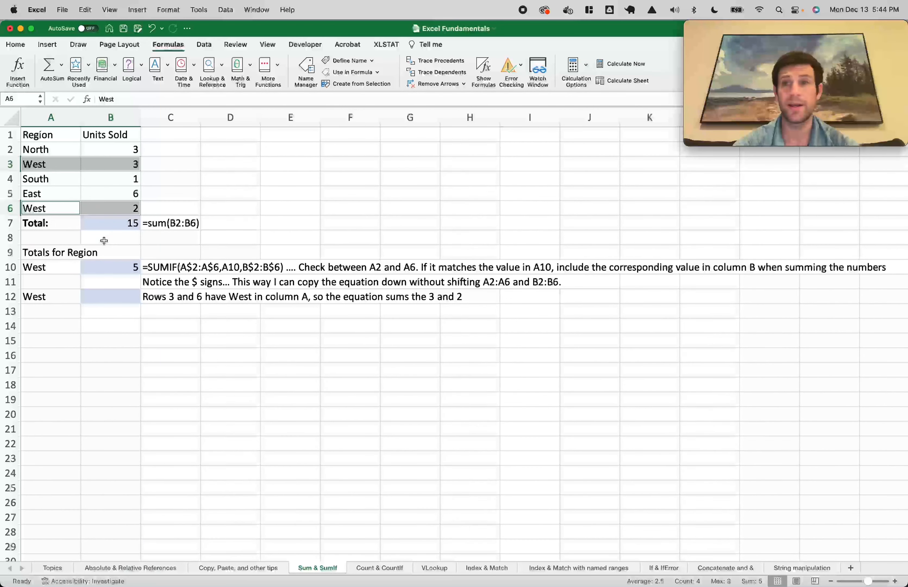
click(109, 265)
key(super+c)
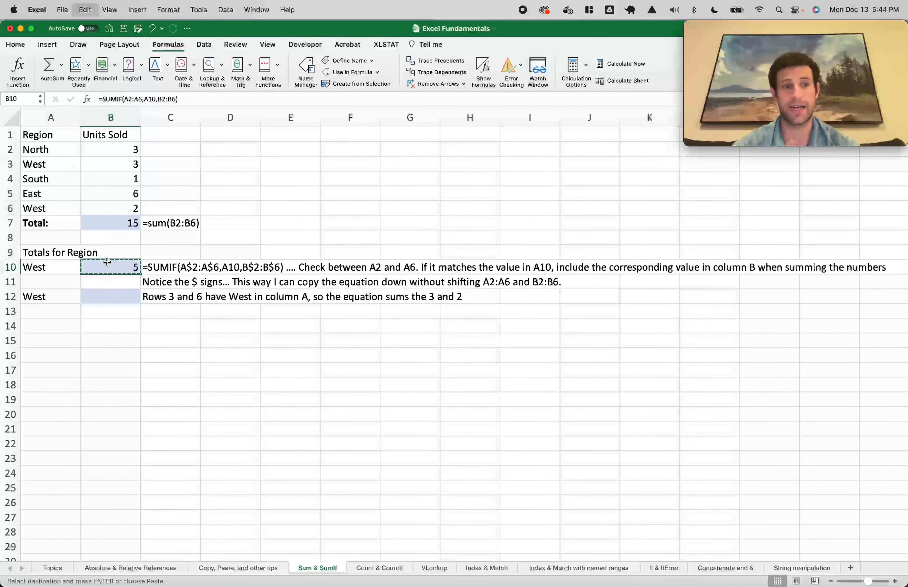
click(121, 296)
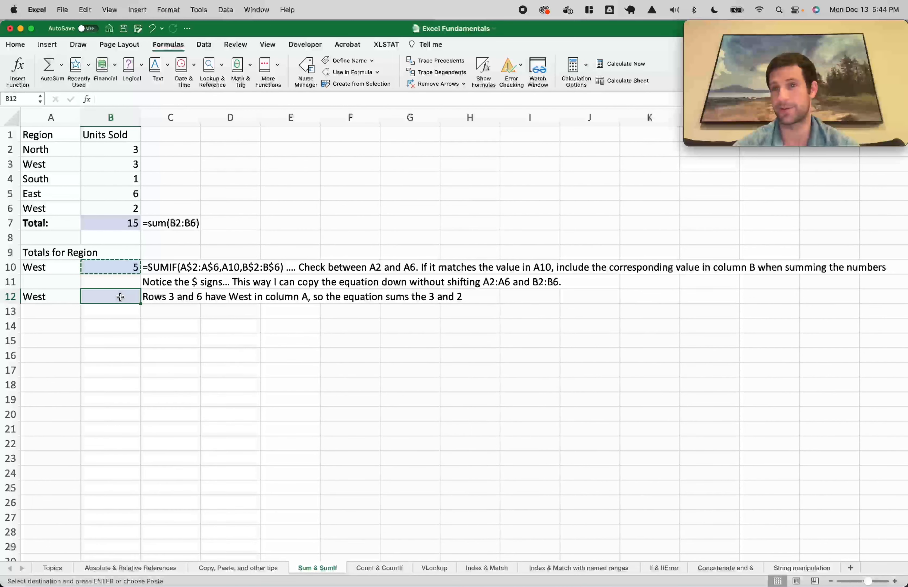
key(super+v)
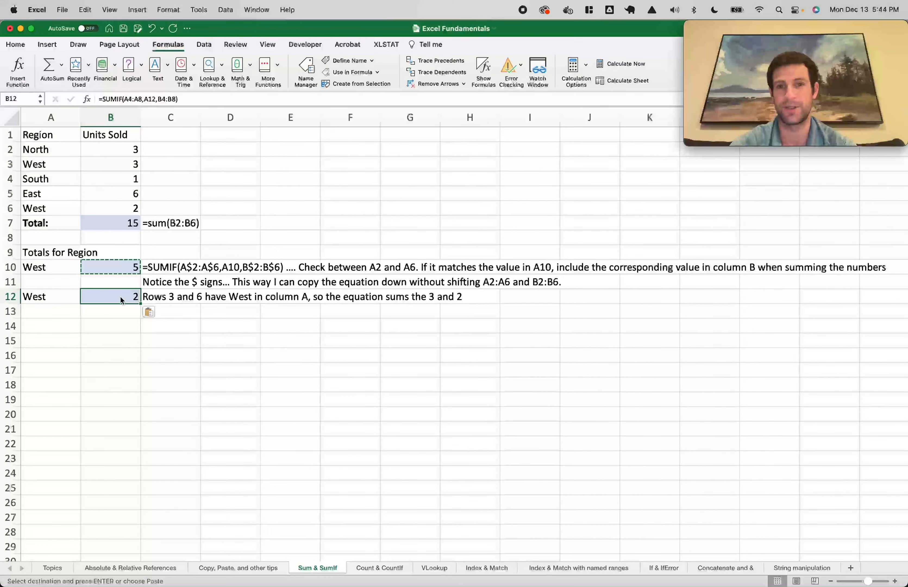
double_click(120, 296)
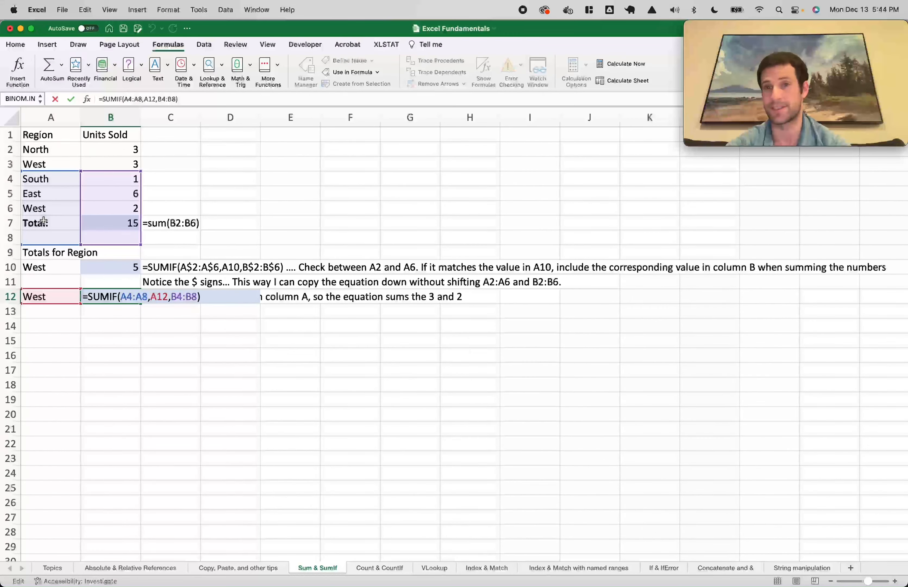
Make B10's SUMIF criteria range absolute as $A$2:$A$6
click(95, 266)
double_click(126, 267)
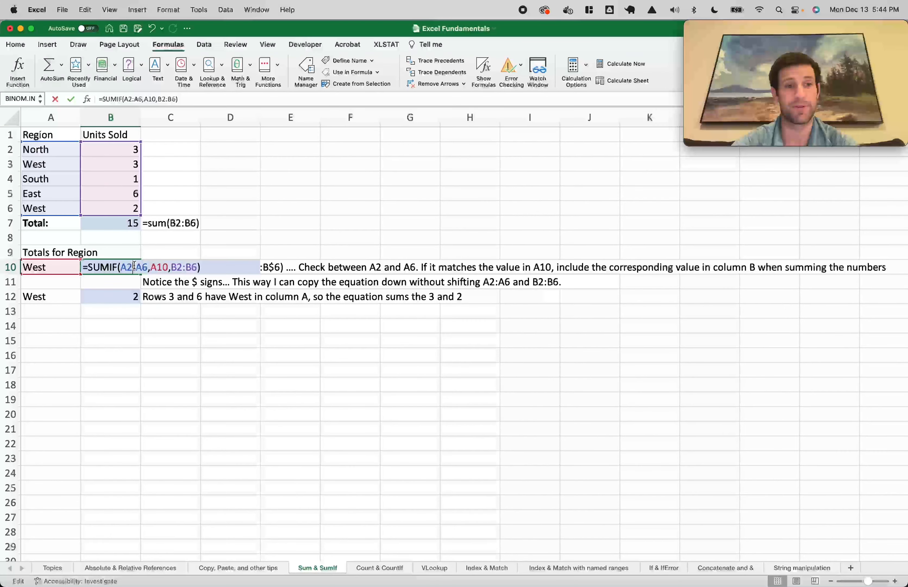
click(132, 267)
key(super+t)
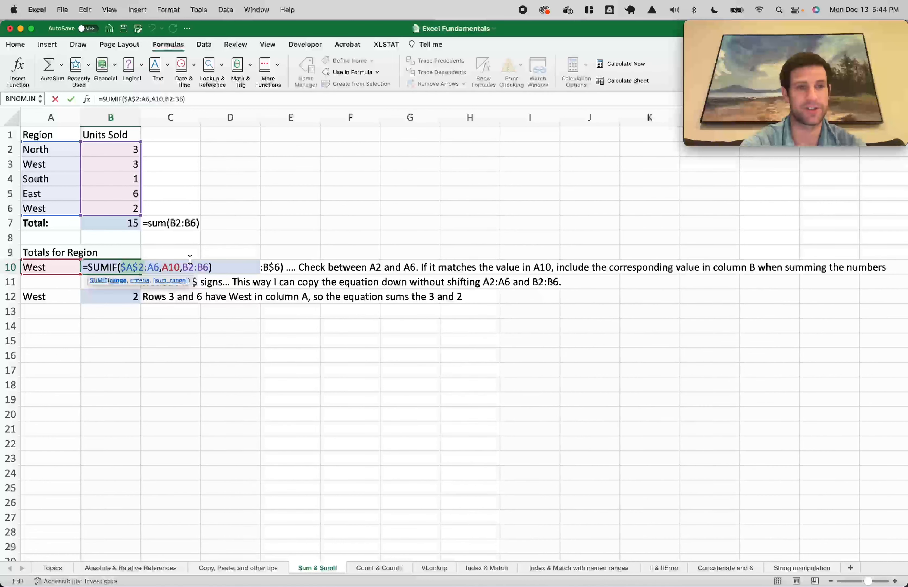
click(154, 269)
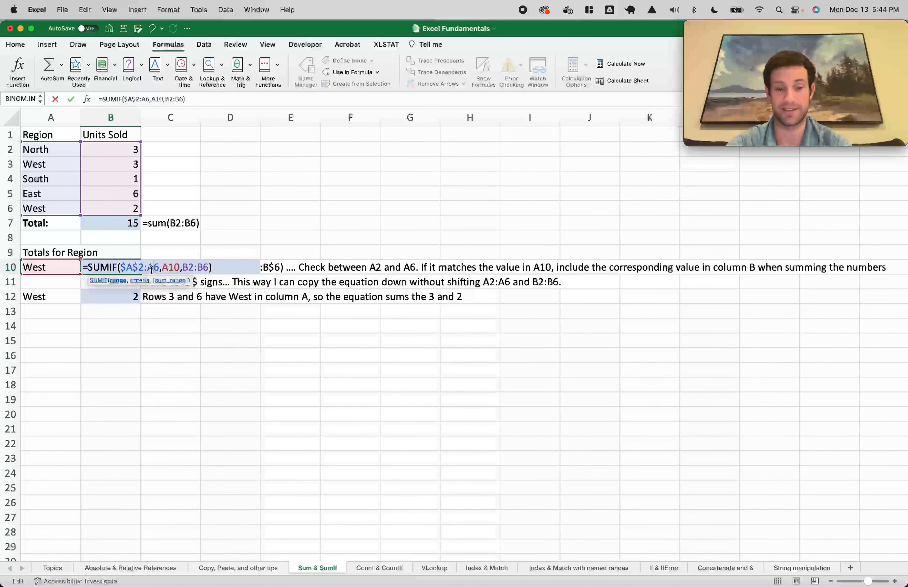
key(ctrl+super+space)
key(Escape)
key(super+t)
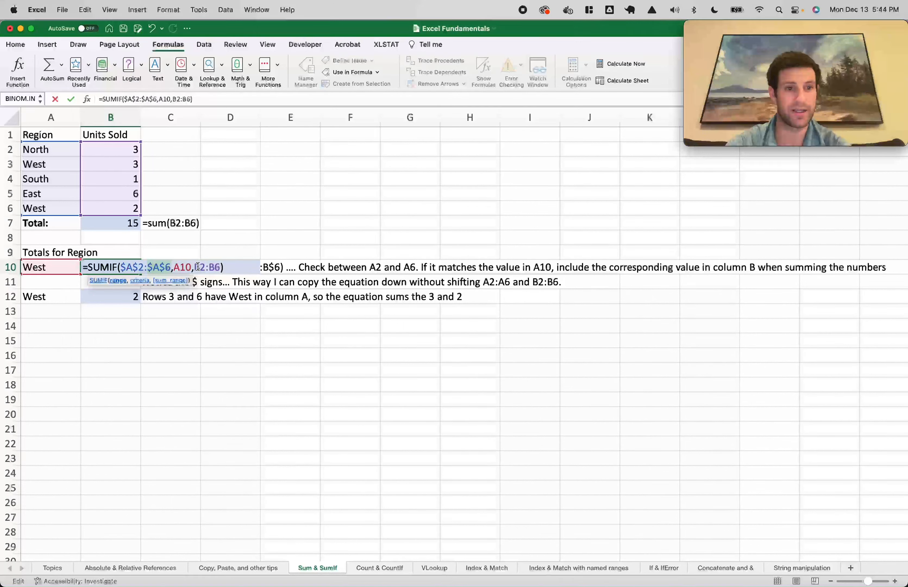
Make B10's sum range absolute as $B$2:$B$6 and confirm the formula
click(207, 268)
key(super+t)
click(217, 268)
key(super+t)
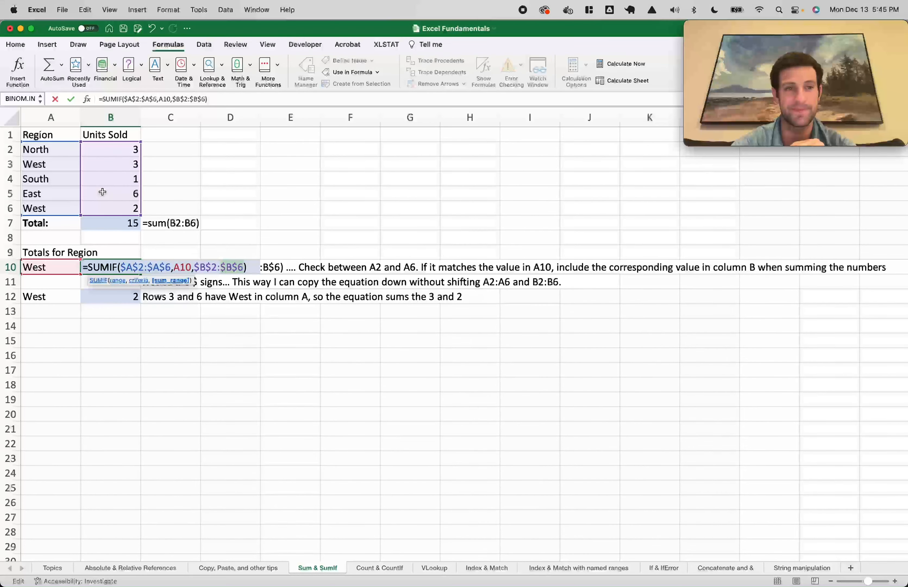
click(182, 267)
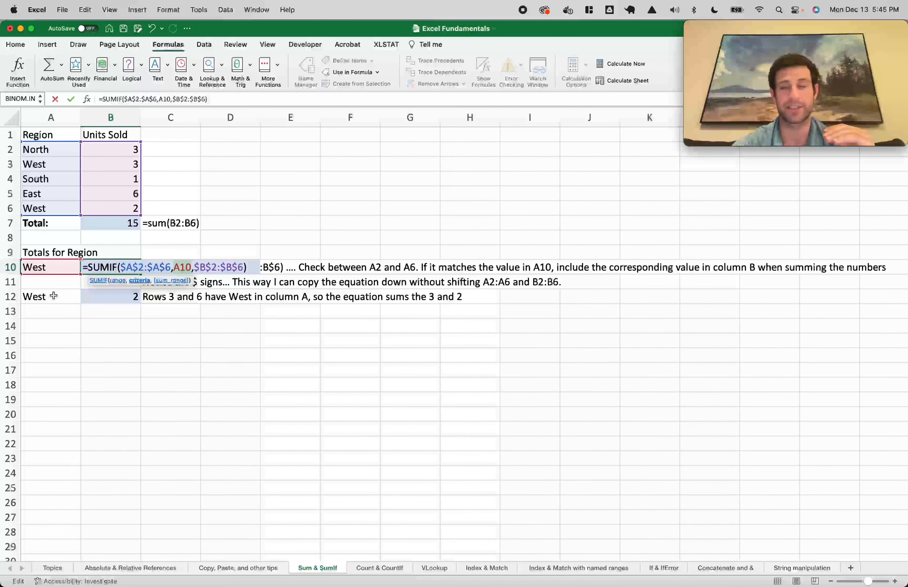
key(Return)
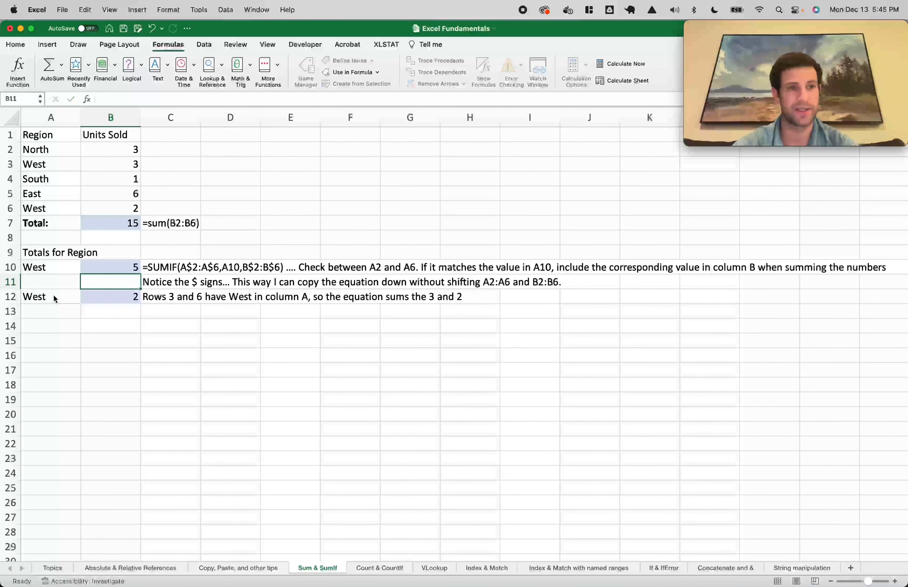
Copy the locked SUMIF from B10 to B12 so it shows 5, then go to Count & CountIf
click(112, 267)
key(super+c)
click(124, 297)
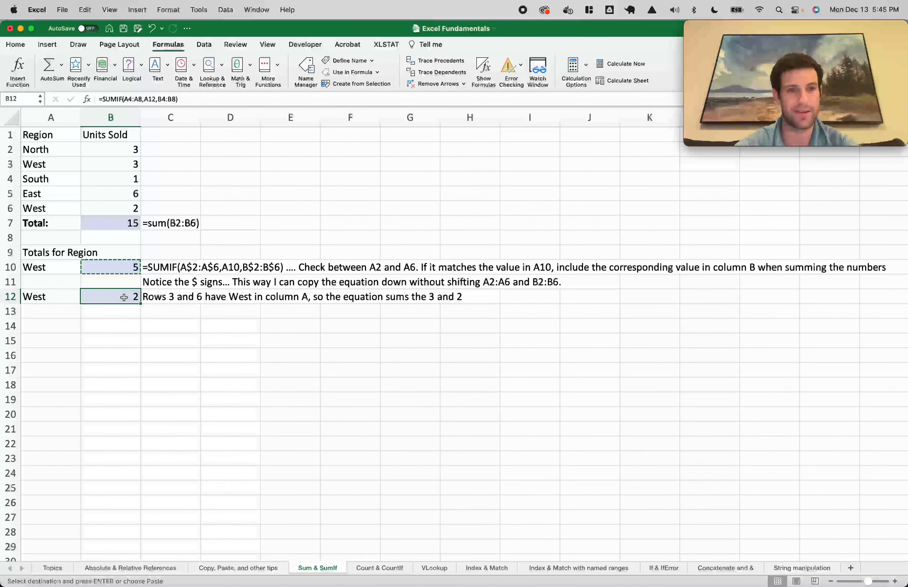
key(super+v)
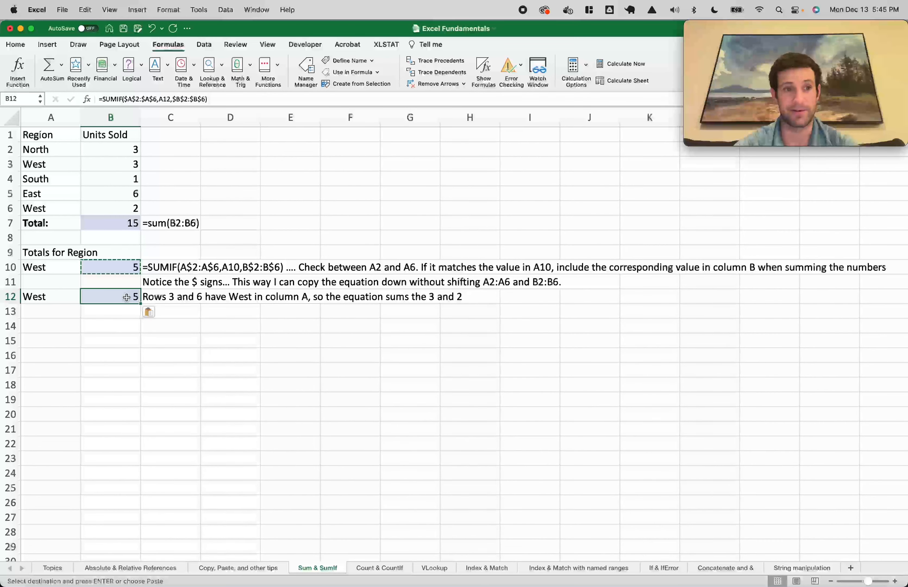
double_click(126, 298)
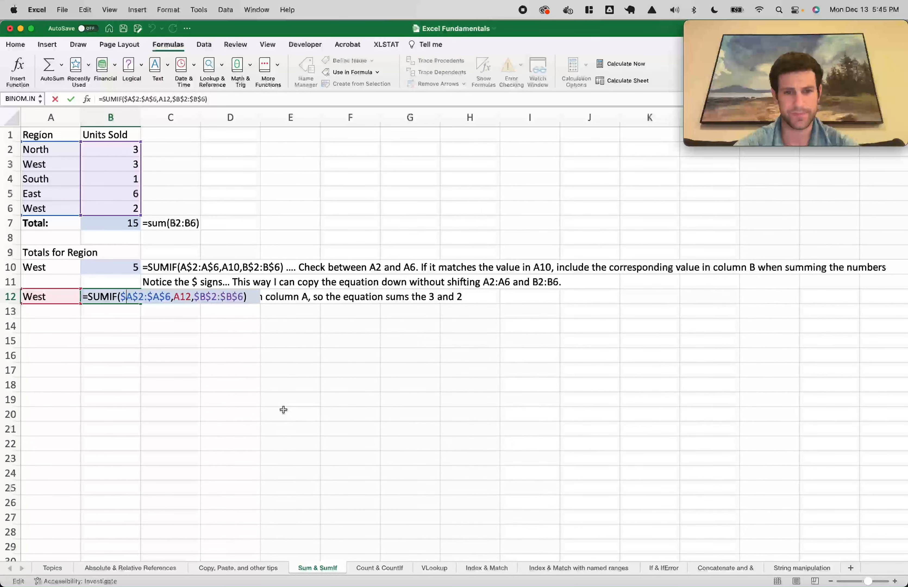
click(381, 568)
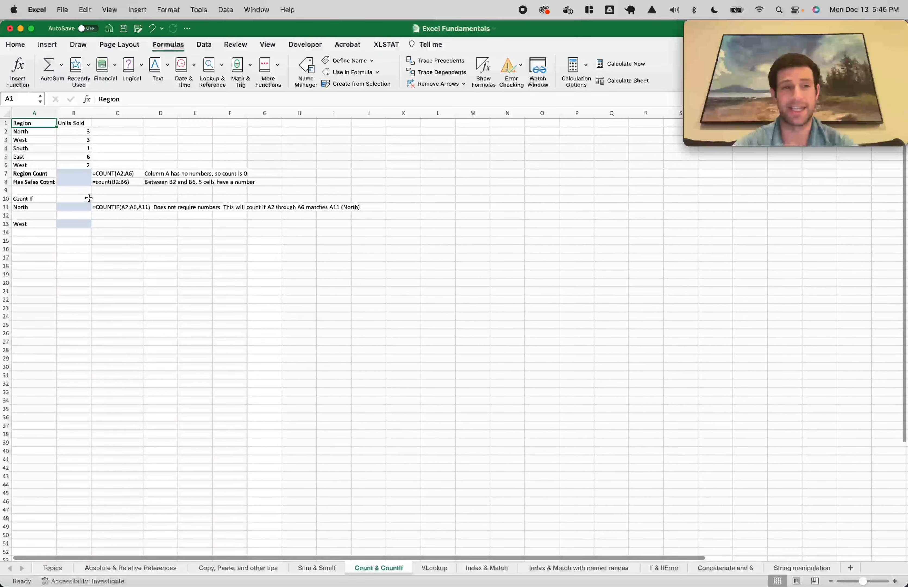
Enter =COUNT(A2:A6) in the Region Count cell B7
scroll(91, 198, up, 5)
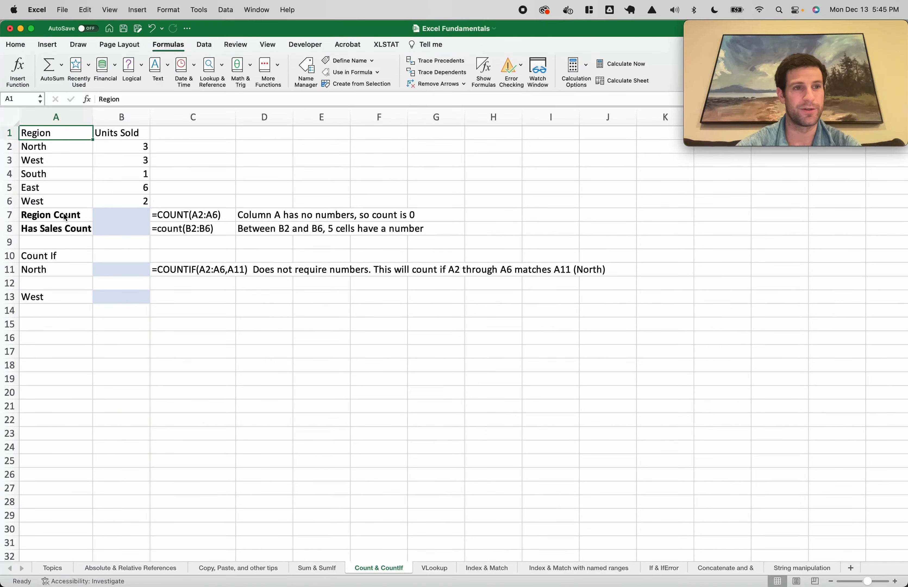
click(87, 215)
click(126, 218)
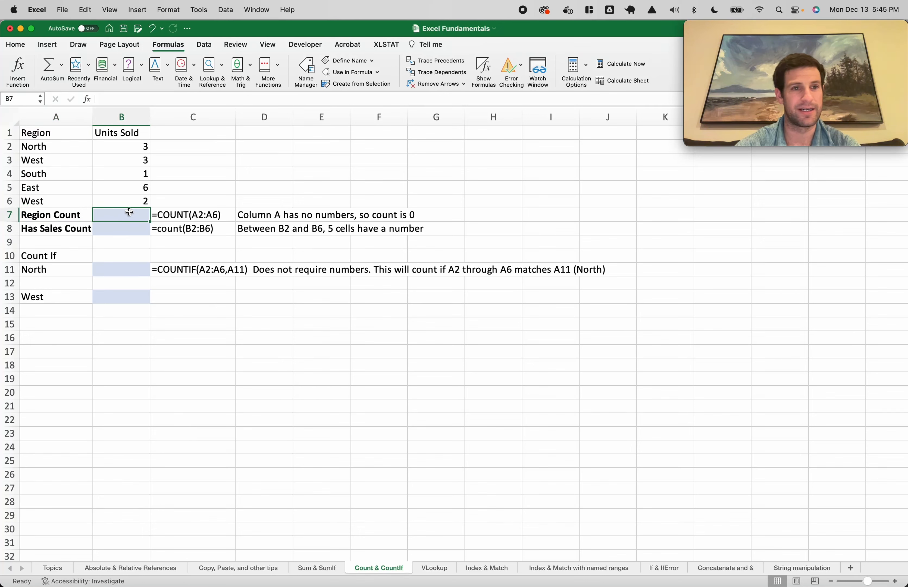
text(=count()
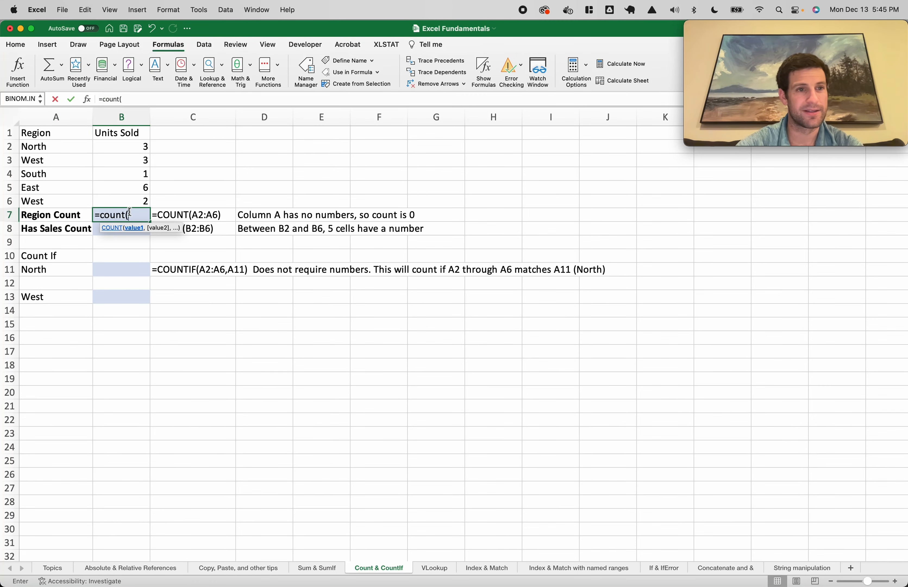
drag(46, 148, 49, 201)
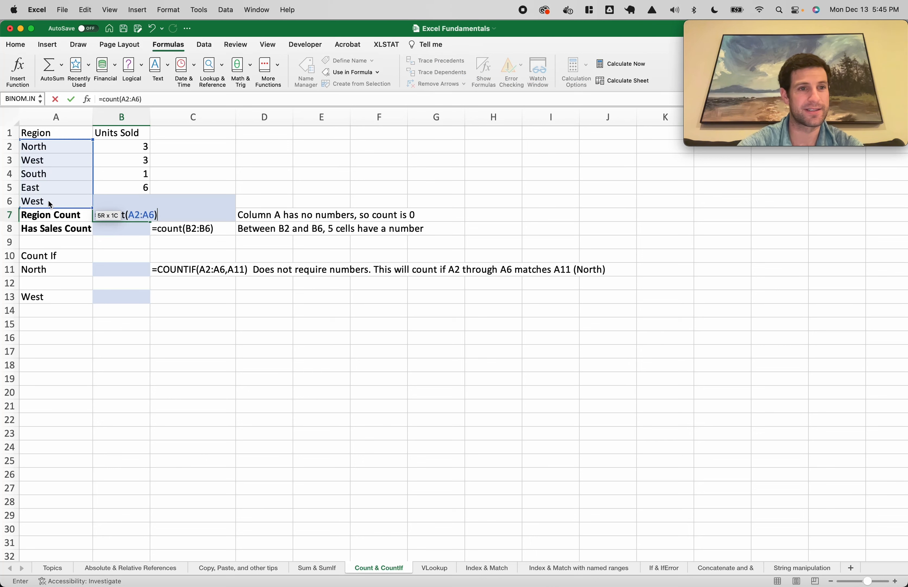
key(Return)
Try =COUNTA(A2:A6) in B7, then undo back to the COUNT formula returning 0
click(128, 216)
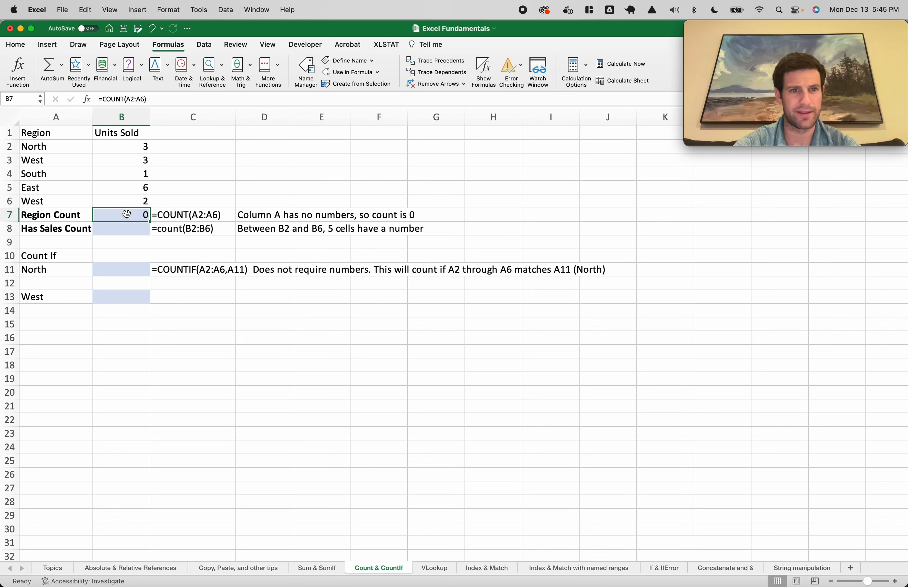
text(=counta()
drag(108, 198, 108, 198)
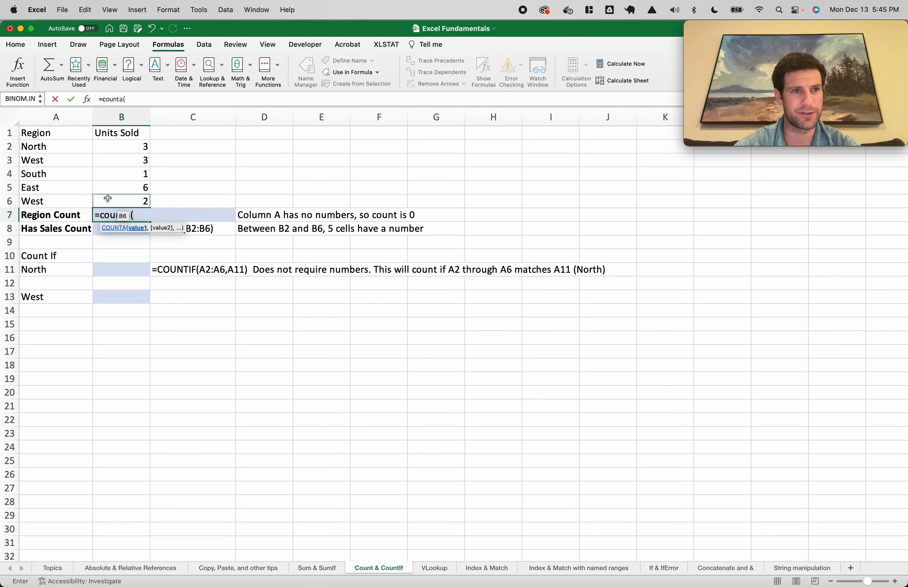
drag(61, 147, 59, 197)
key(Return)
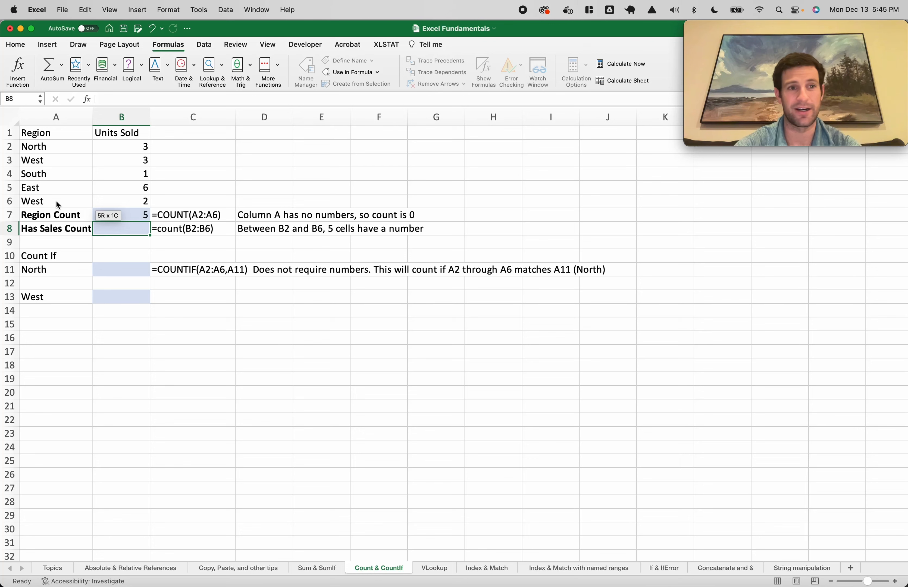
click(119, 216)
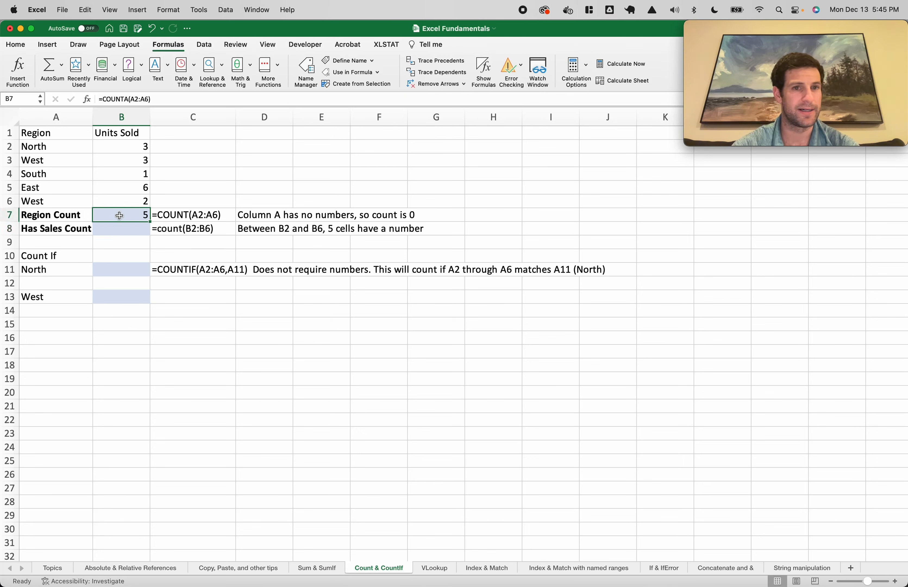
key(super+z)
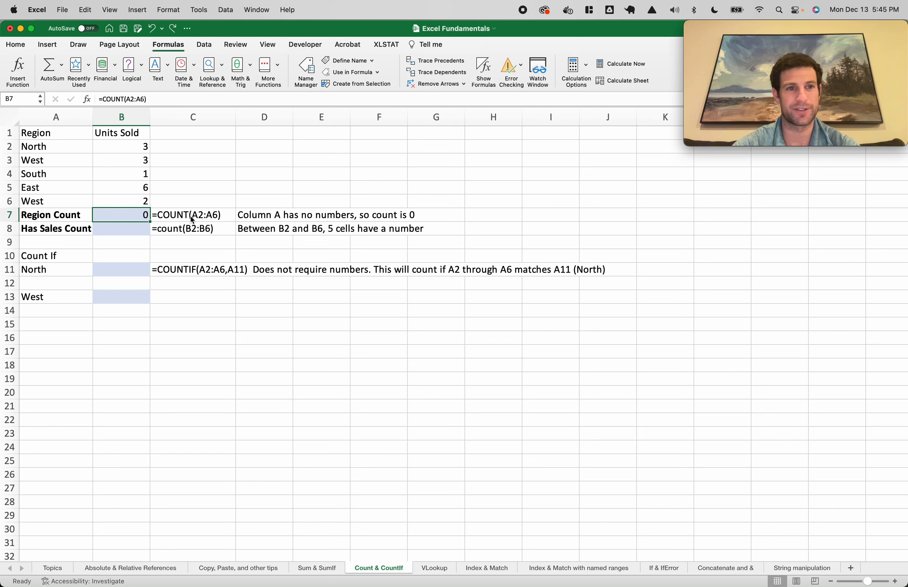
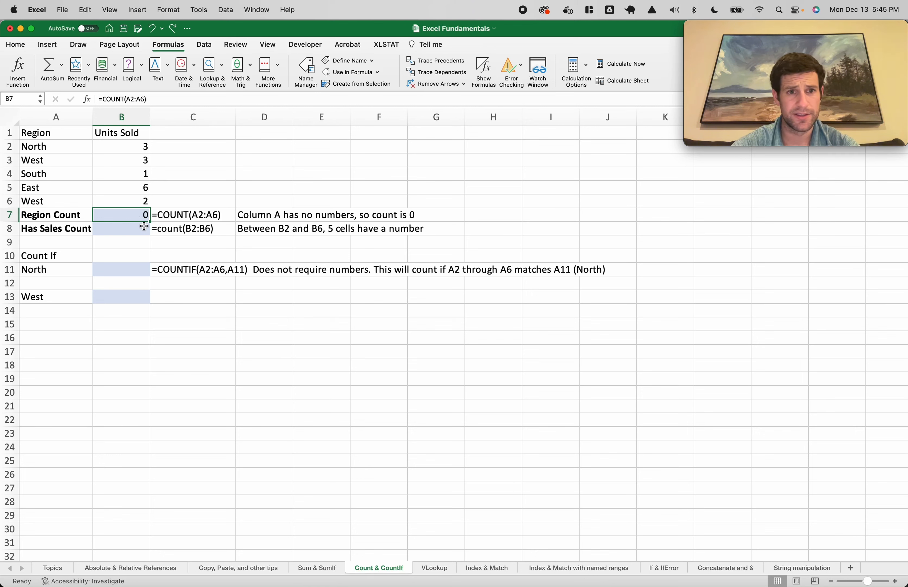
Enter =COUNT(B2:B6) in B8 so Has Sales Count shows 5, then review the formula
click(129, 229)
text(=count()
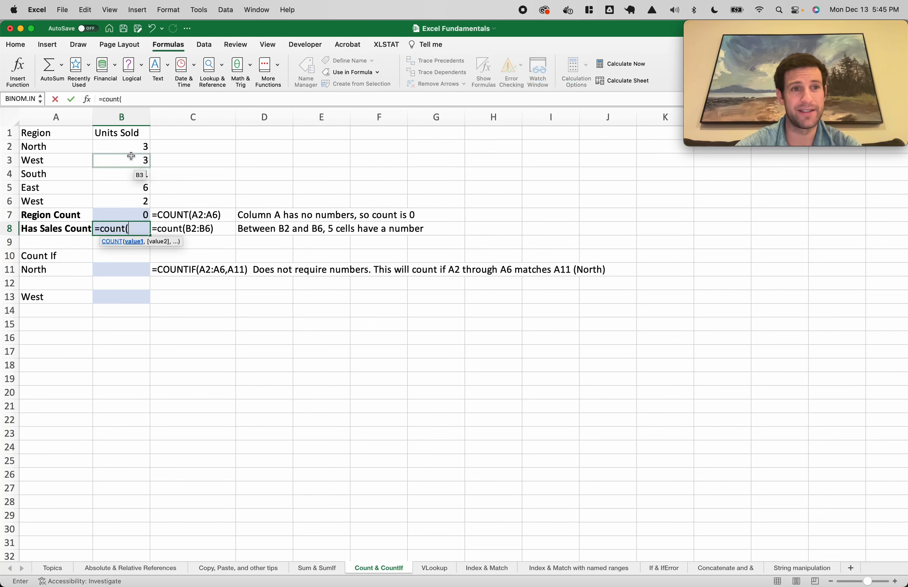
drag(128, 147, 130, 206)
text())
key(Return)
click(131, 228)
double_click(121, 228)
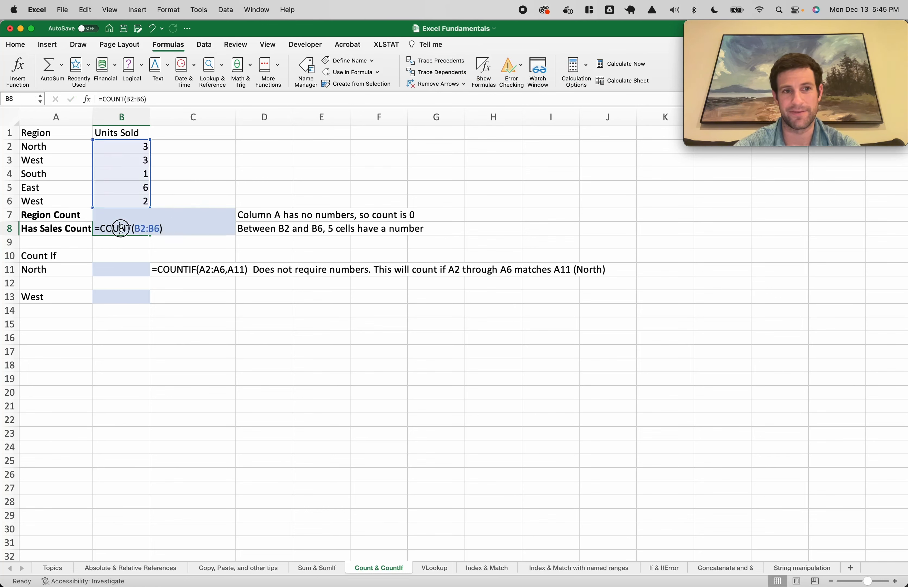
key(Escape)
Test the count by changing B4 to 0 and then to A, undoing each back to 1
click(138, 174)
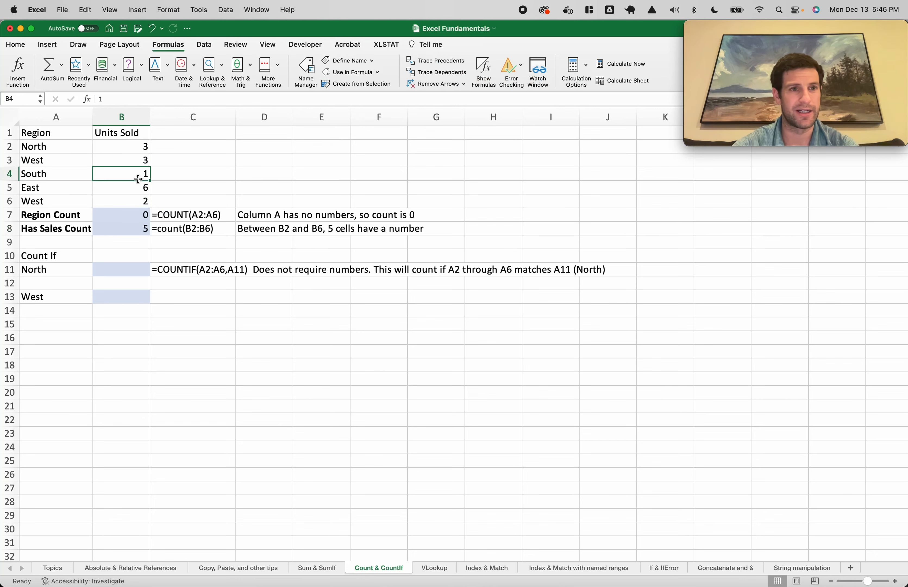
text(0)
key(Return)
key(super+z)
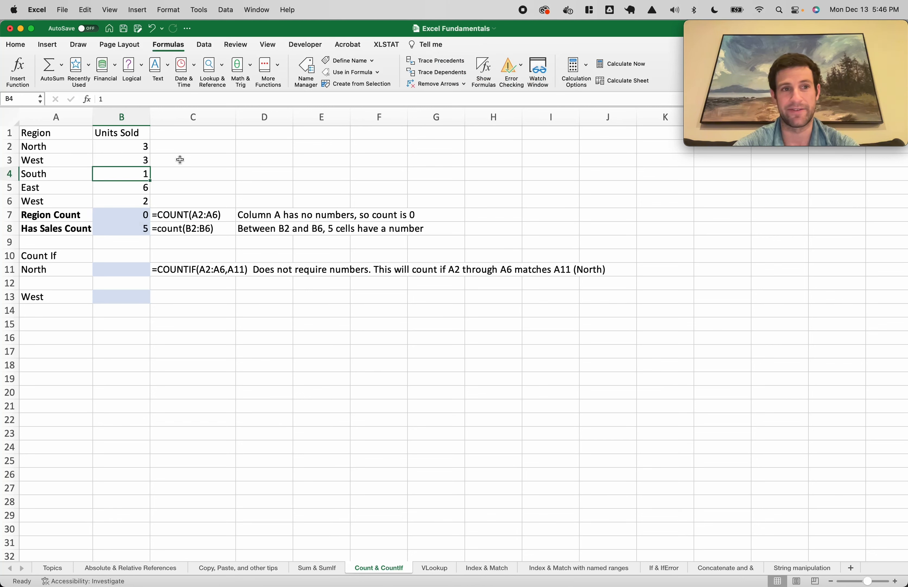
text(A)
key(Return)
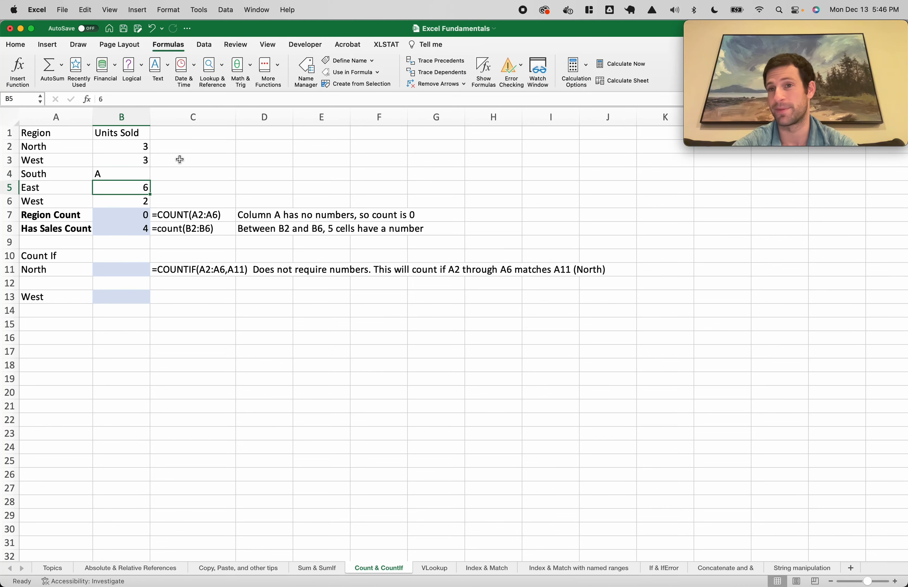
key(super+z)
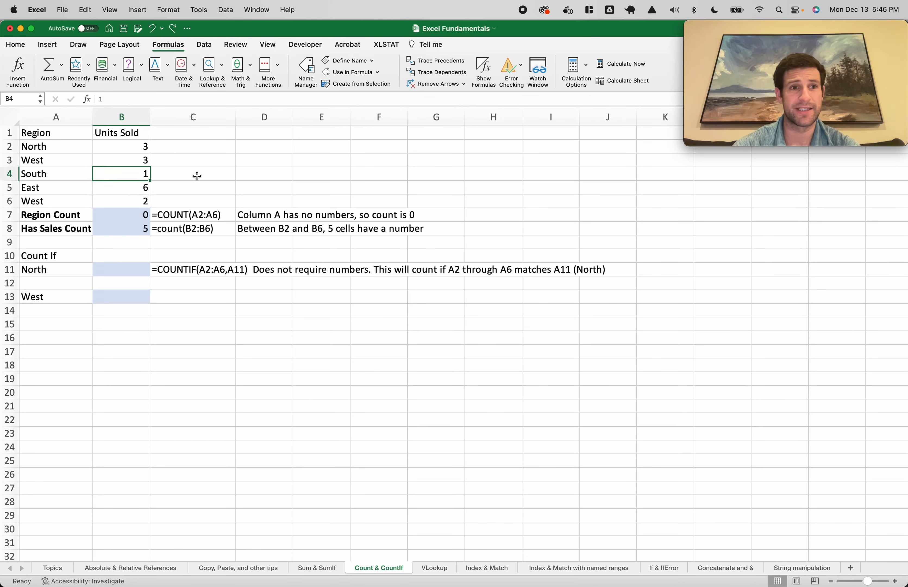
Enter =COUNTIF(A2:A6,A11) in B11 to count North regions
click(132, 272)
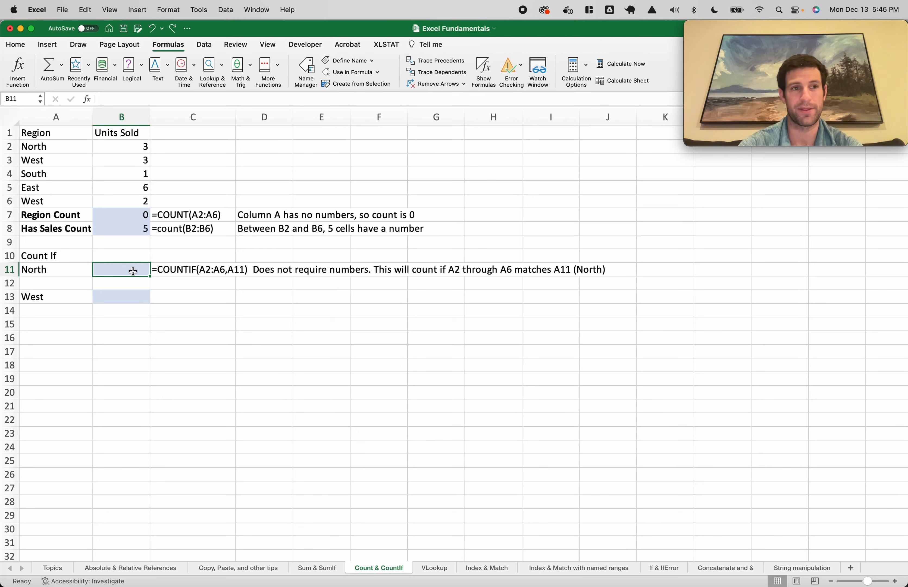
text(=countif()
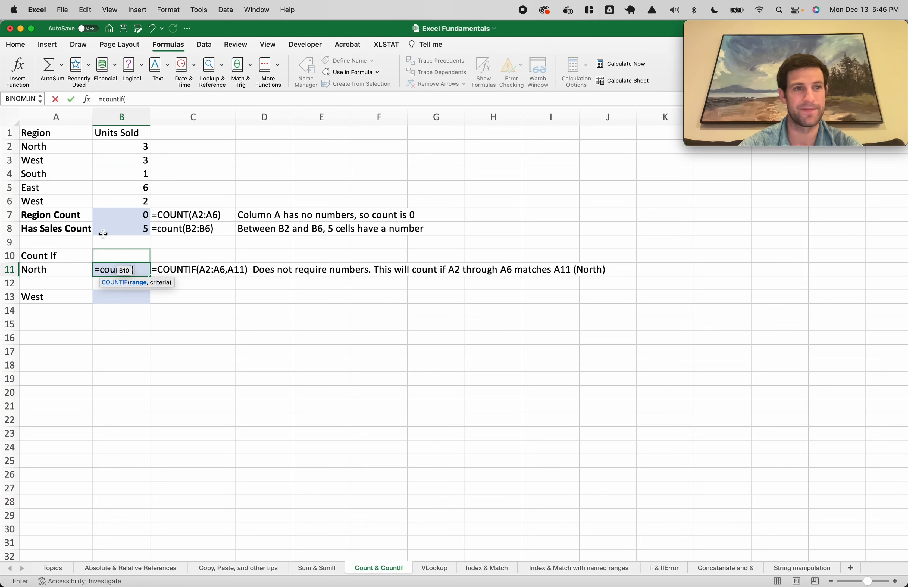
drag(46, 147, 77, 200)
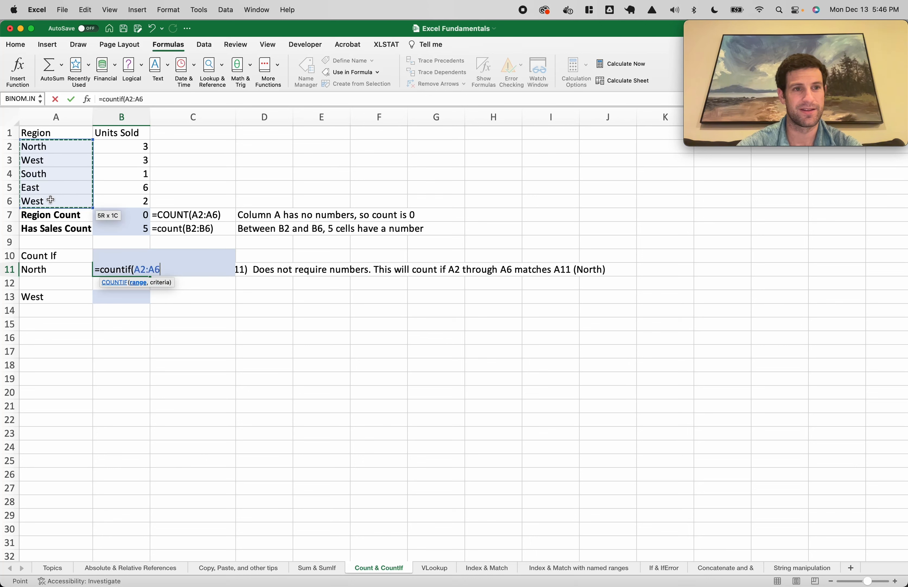
text(,)
click(30, 268)
text())
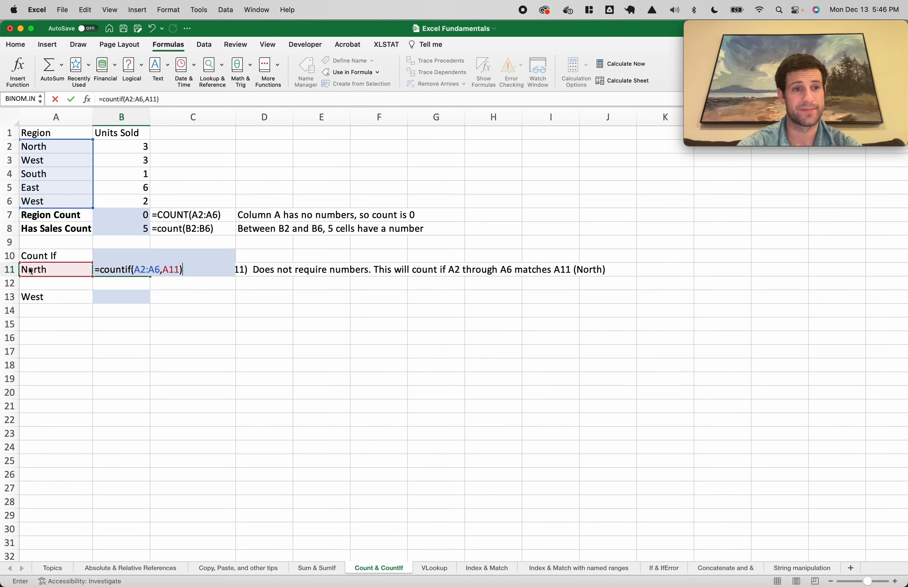
key(Return)
Copy B11's COUNTIF into B13 and inspect its shifted range references
click(120, 269)
key(super+c)
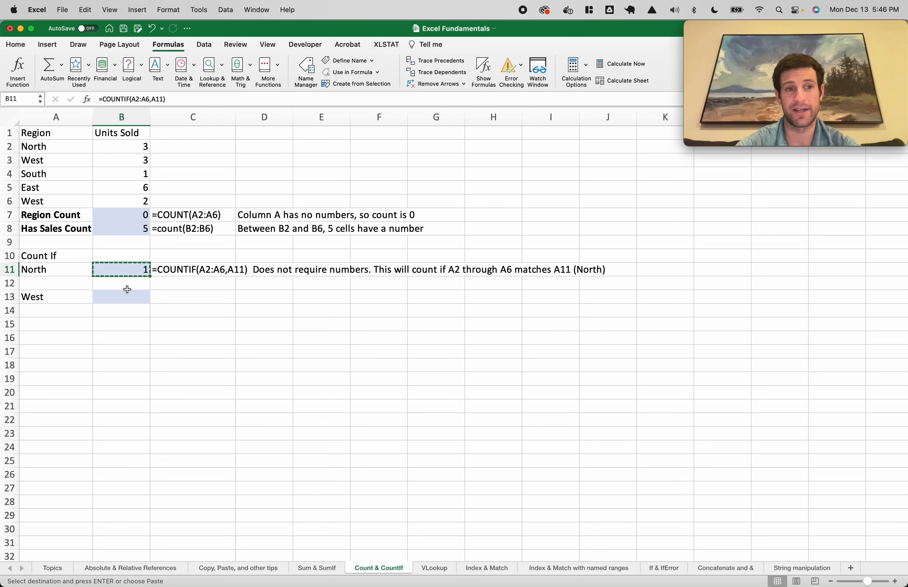
click(127, 297)
key(super+v)
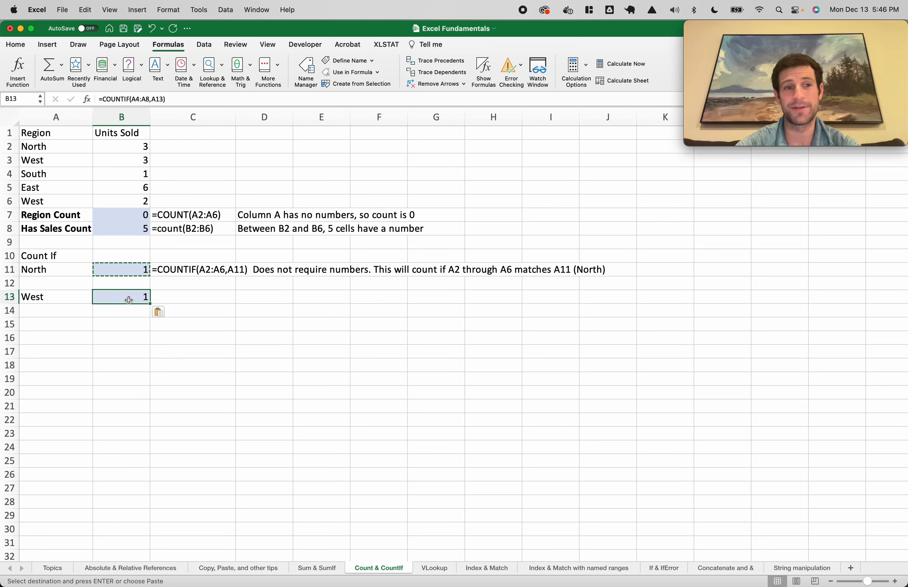
double_click(129, 300)
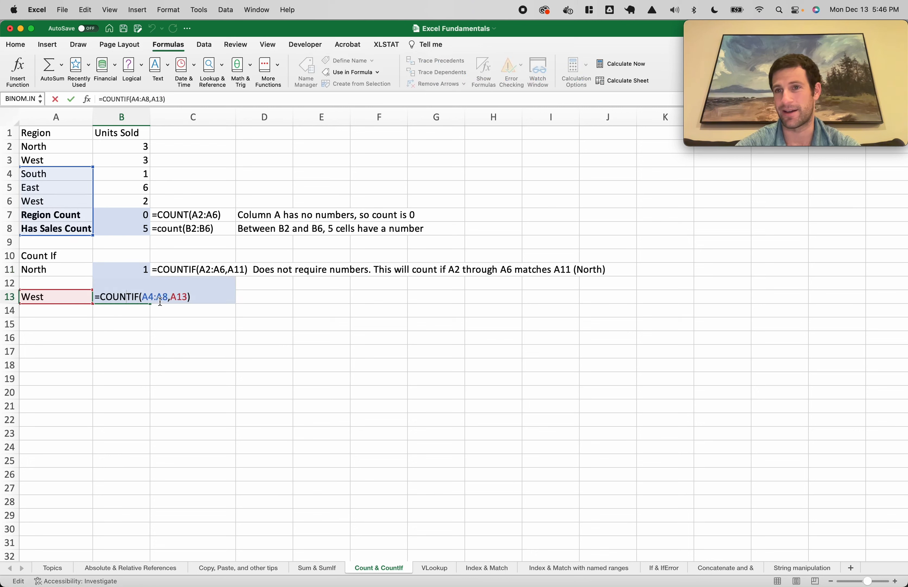
key(Escape)
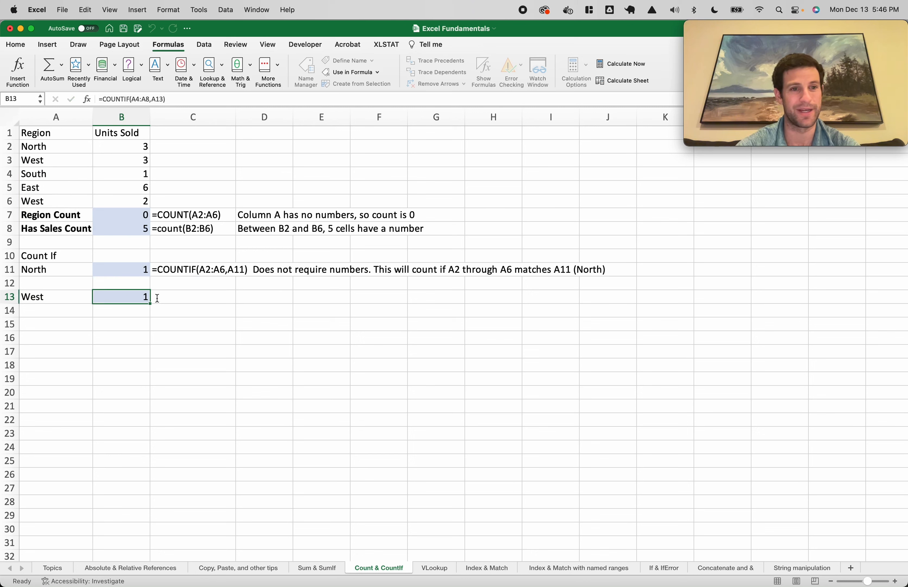
Lock B11's range rows so it reads A$2:A$6
click(136, 275)
click(136, 99)
text($)
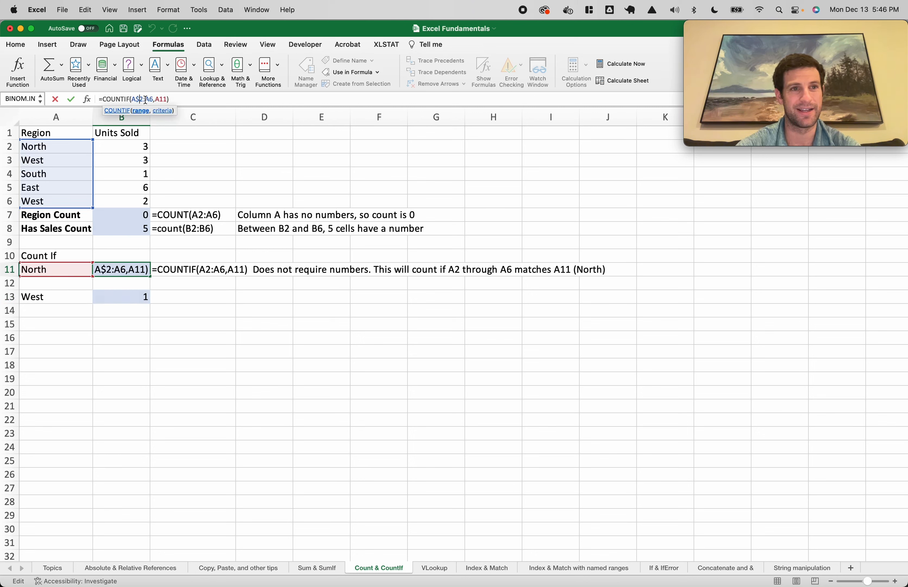
click(149, 100)
text($)
key(Return)
Paste the row-locked COUNTIF into B13, which now counts West as 2
click(136, 266)
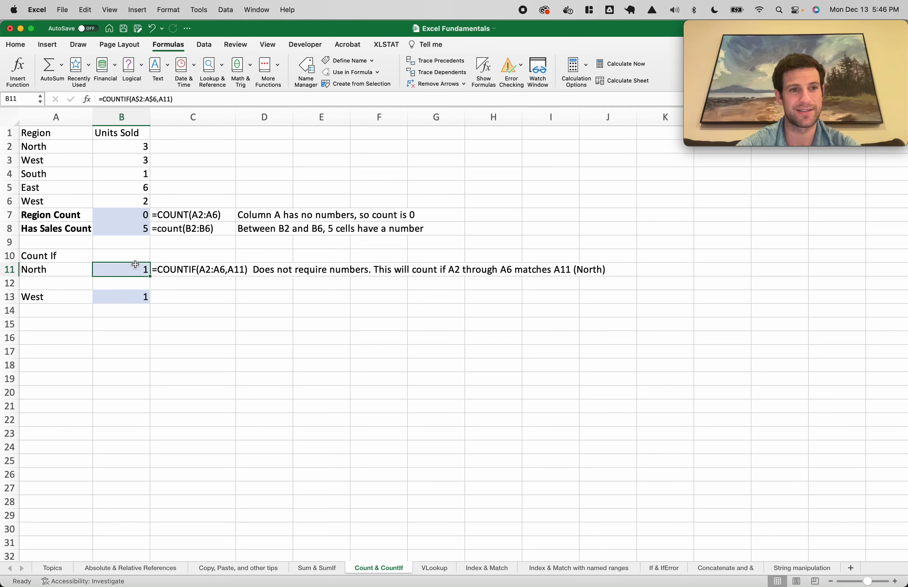
key(super+c)
click(127, 296)
key(super+v)
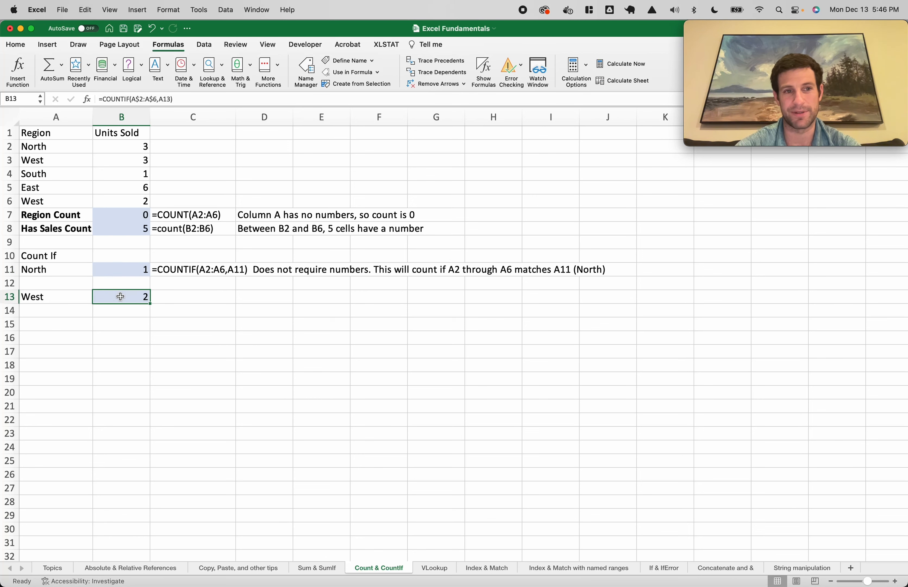
double_click(122, 296)
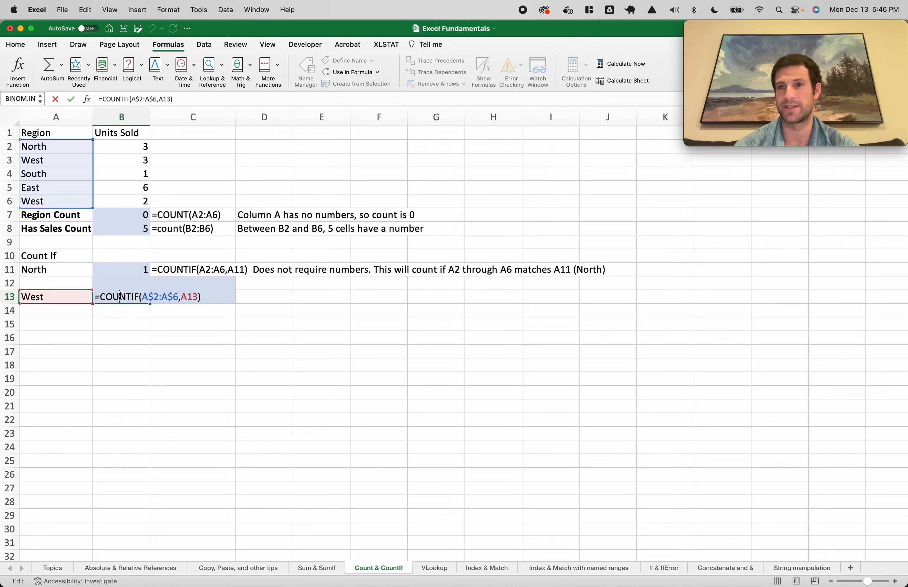
key(Return)
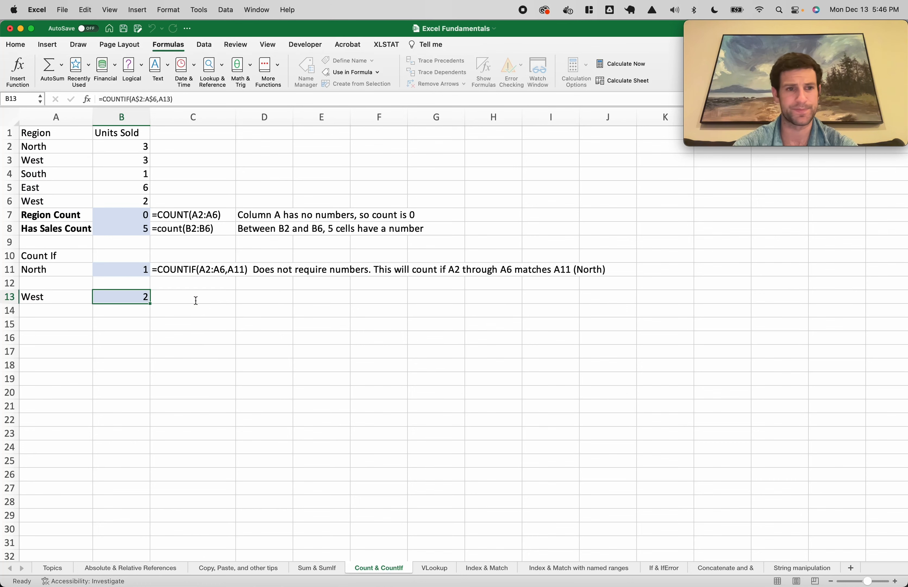
Switch to the VLookup sheet and scroll to the top of its table
click(434, 569)
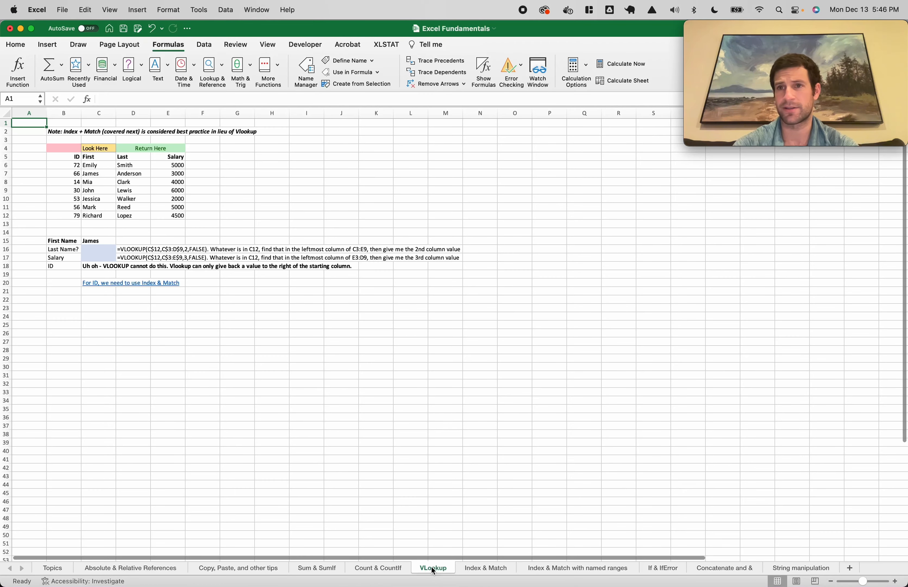
scroll(96, 165, up, 5)
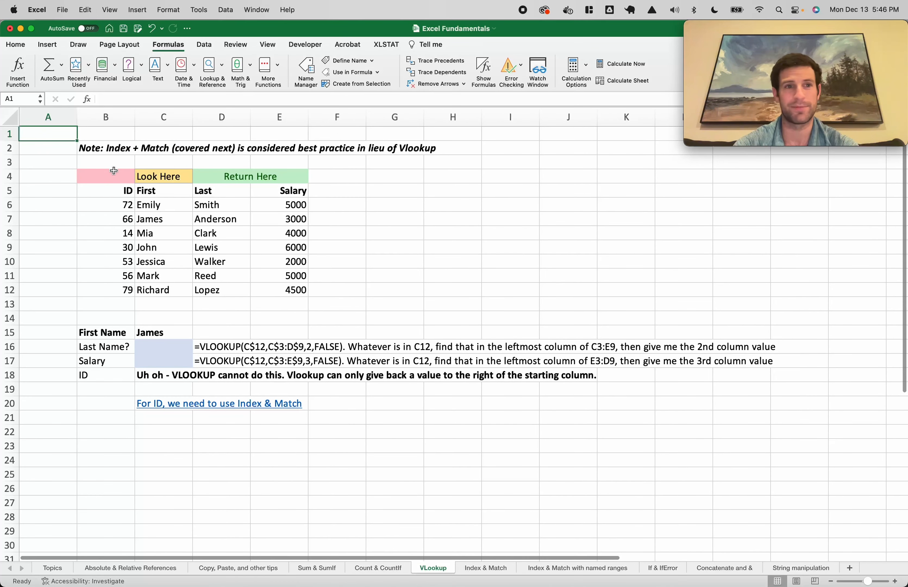
click(119, 149)
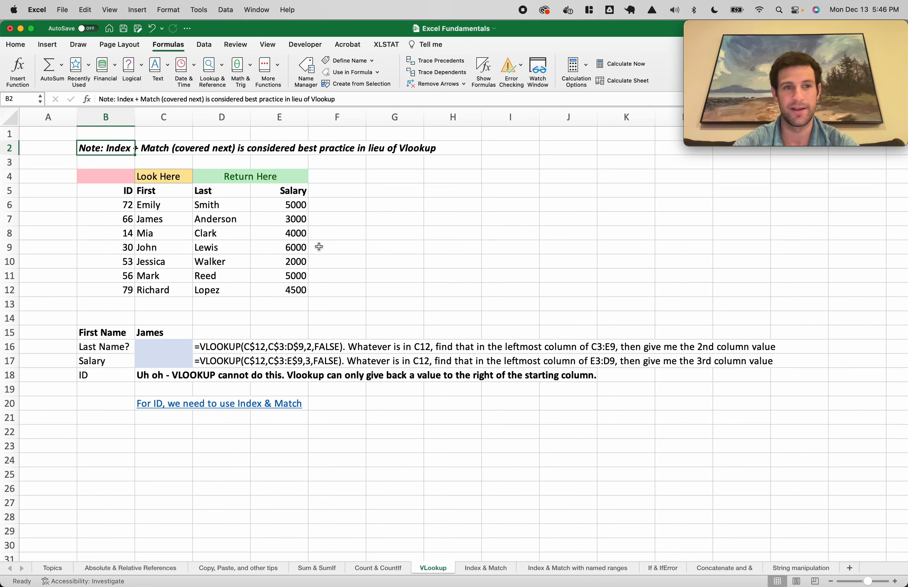
click(355, 261)
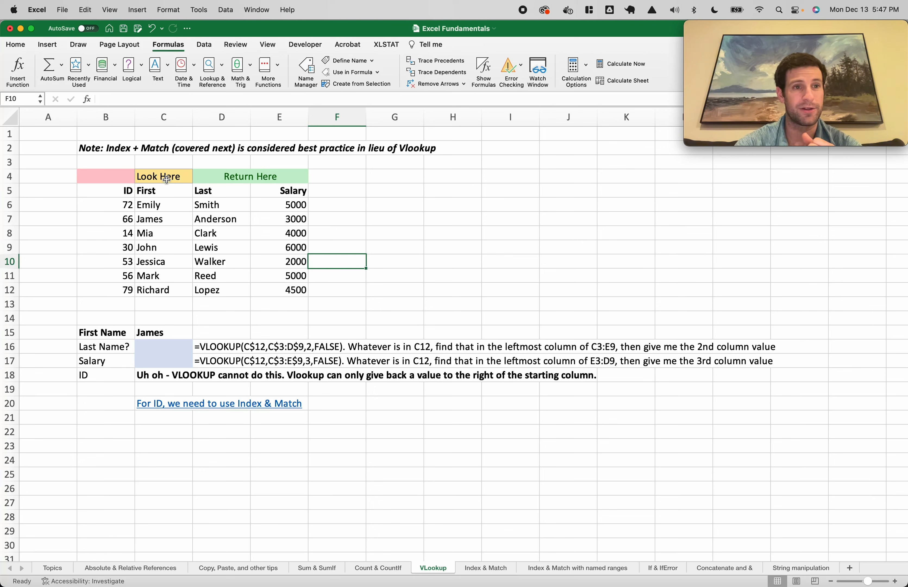
Highlight the Look Here first-name column, the ID column and C5:C12, then select the lookup cells below
drag(168, 178, 159, 289)
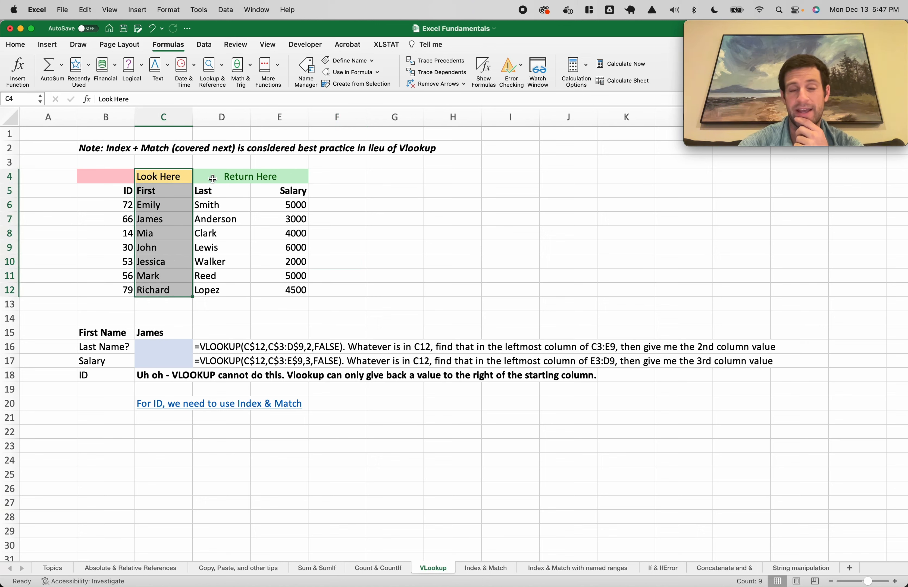
drag(210, 205, 293, 206)
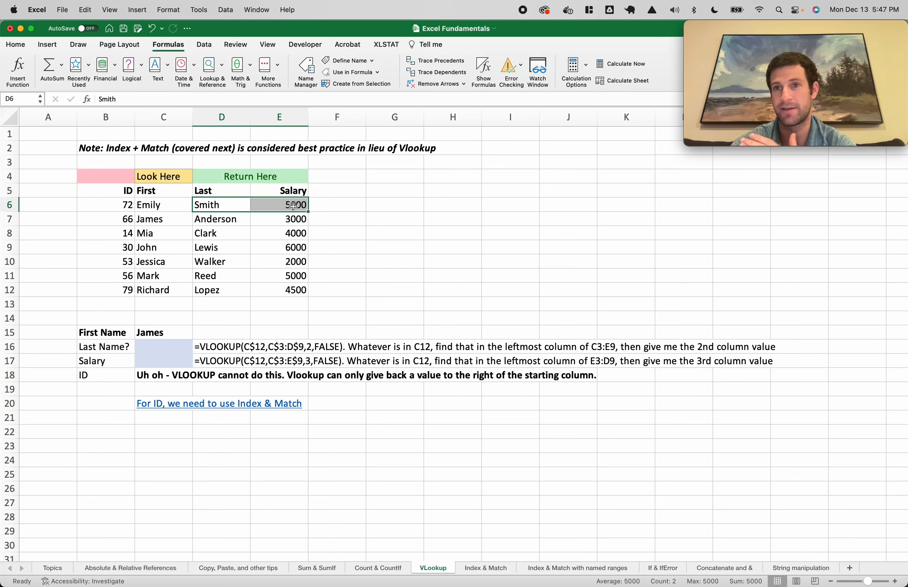
drag(102, 178, 108, 290)
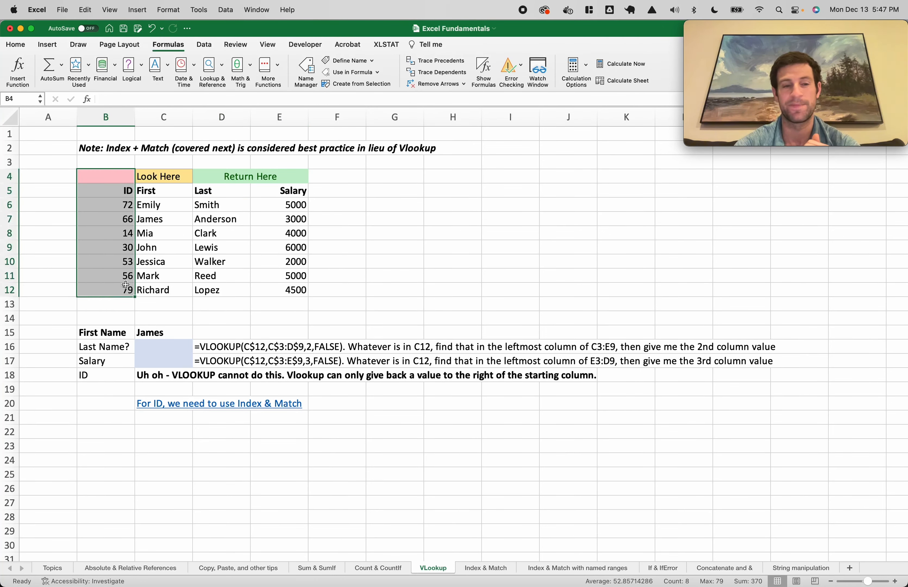
click(231, 267)
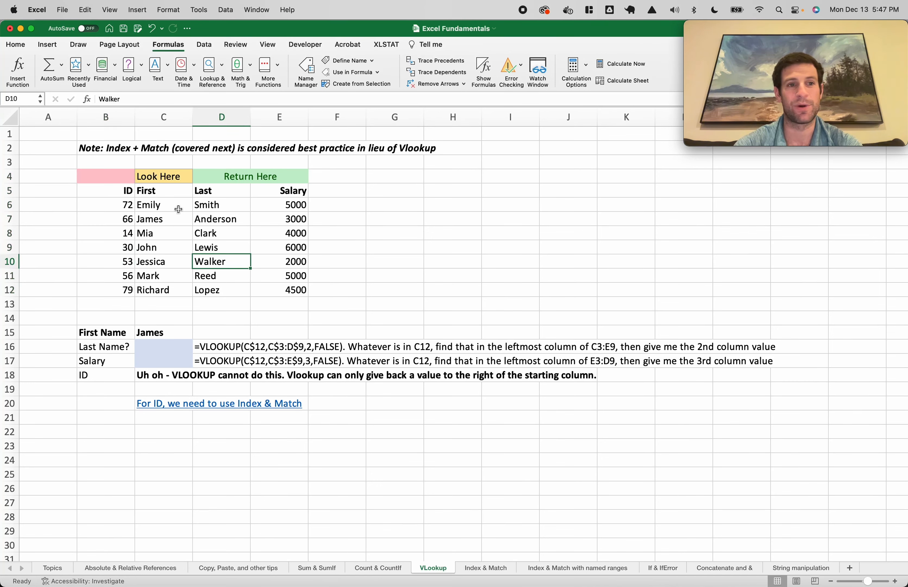
drag(160, 191, 154, 297)
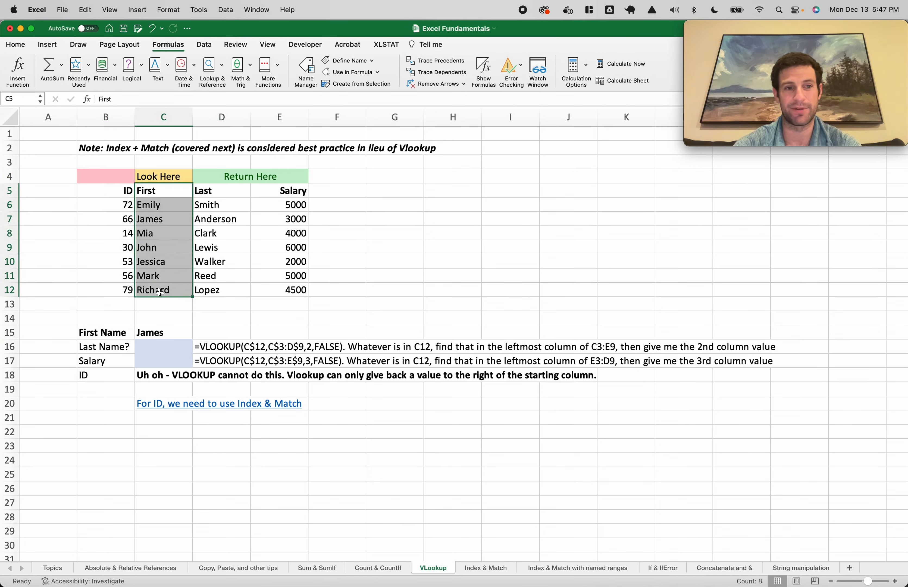
double_click(159, 333)
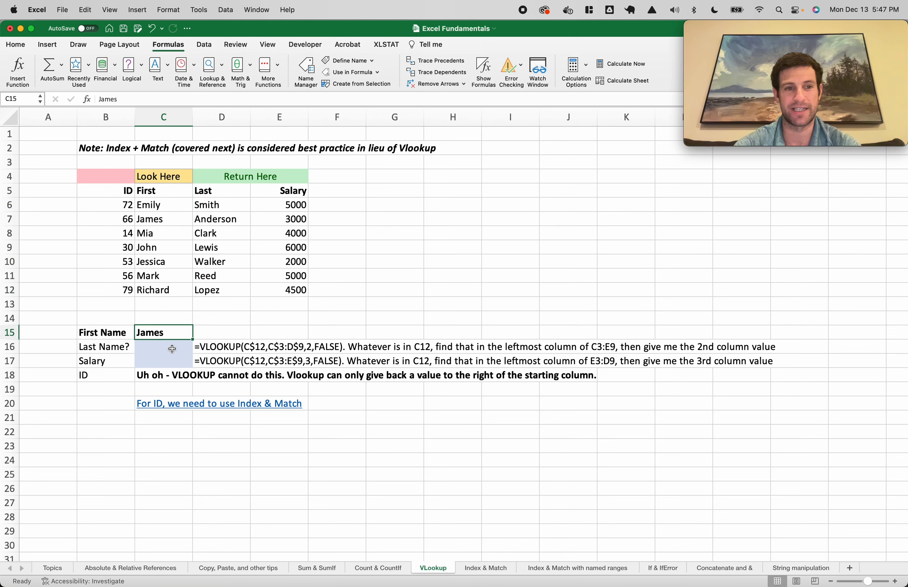
click(152, 346)
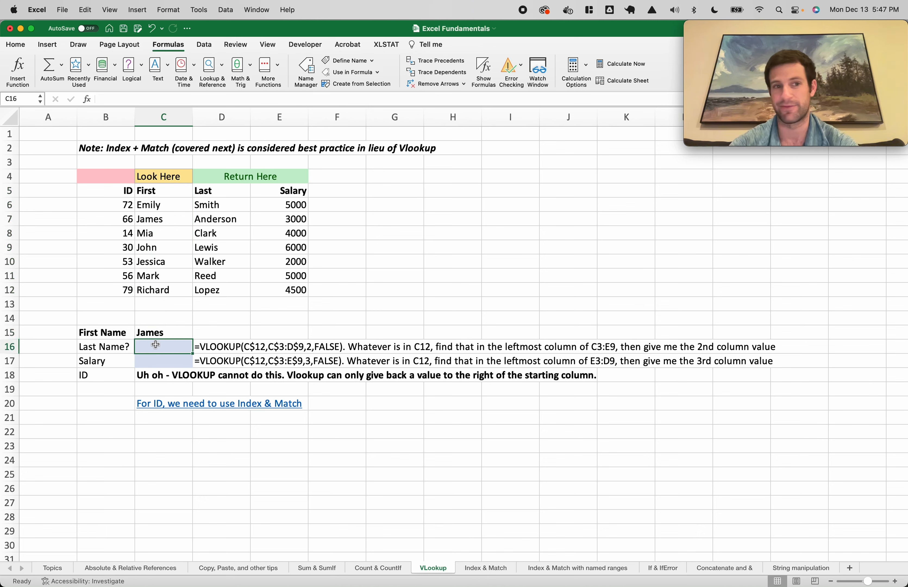
Start =VLOOKUP( in C16 and read the VLOOKUP help article's syntax and examples
text(=vlookup)
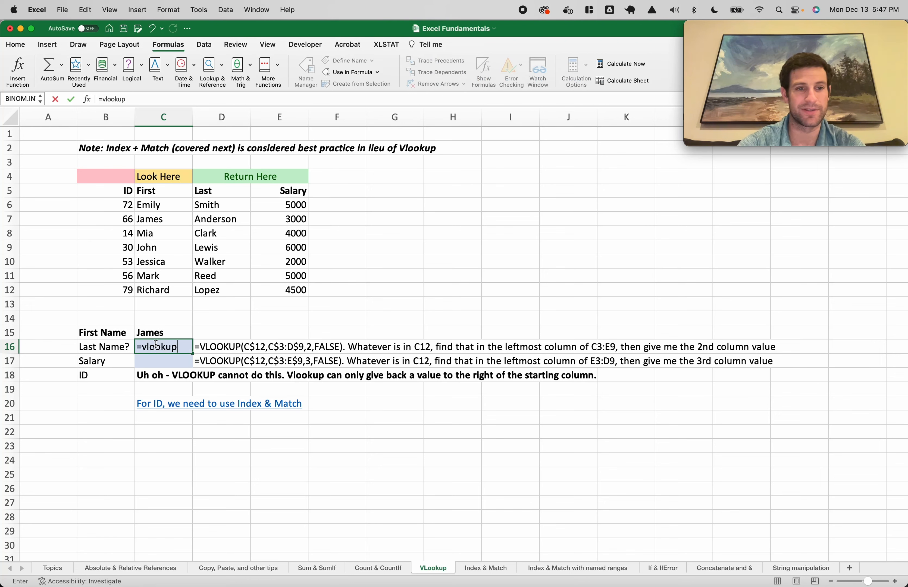
text(()
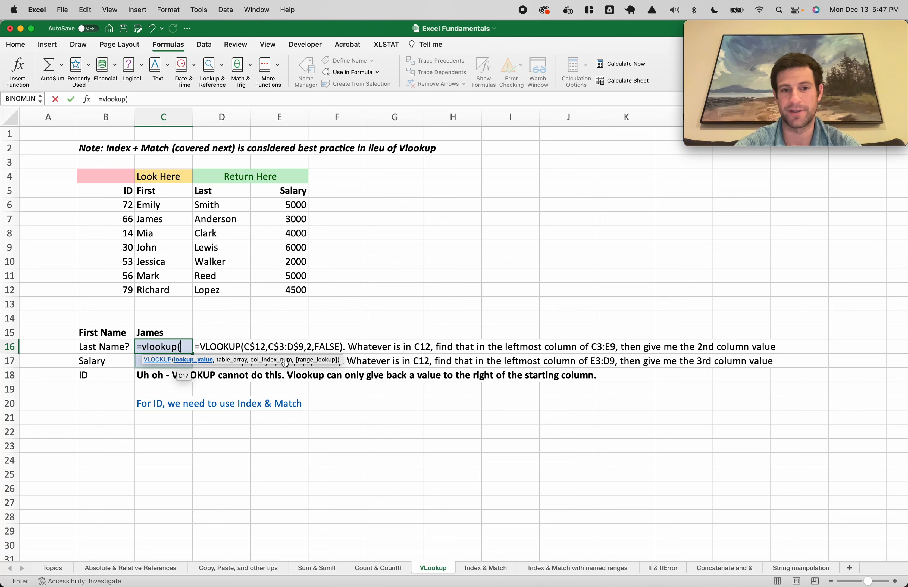
click(169, 361)
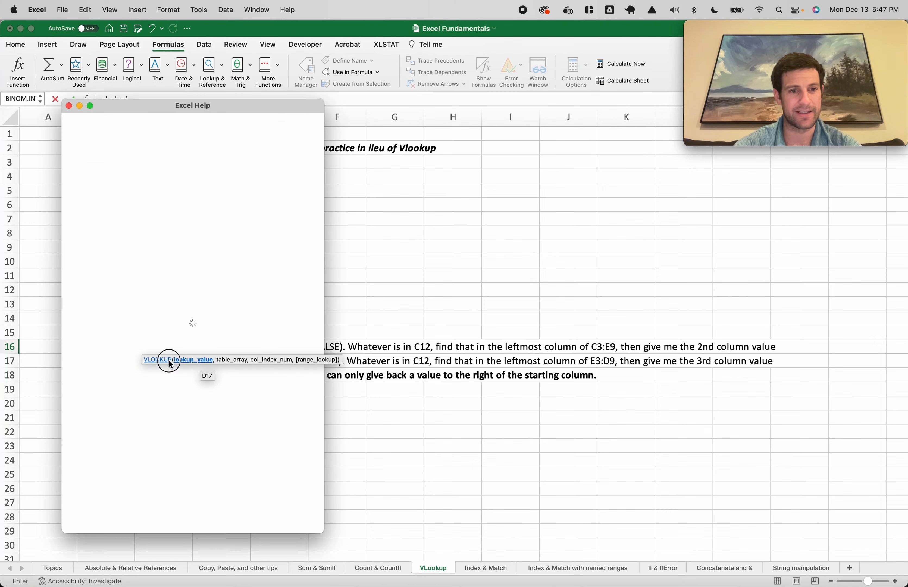
drag(172, 274, 173, 281)
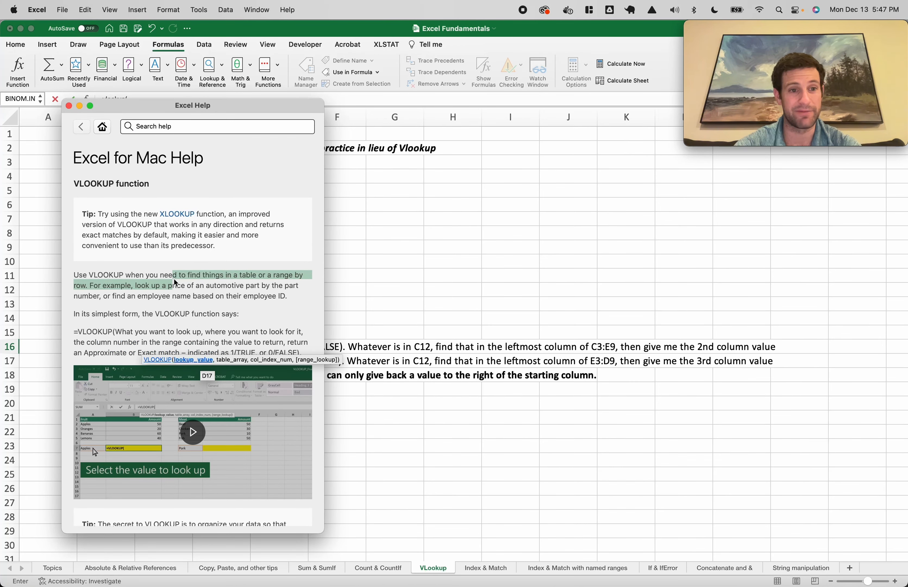
scroll(174, 280, down, 2)
scroll(175, 282, down, 10)
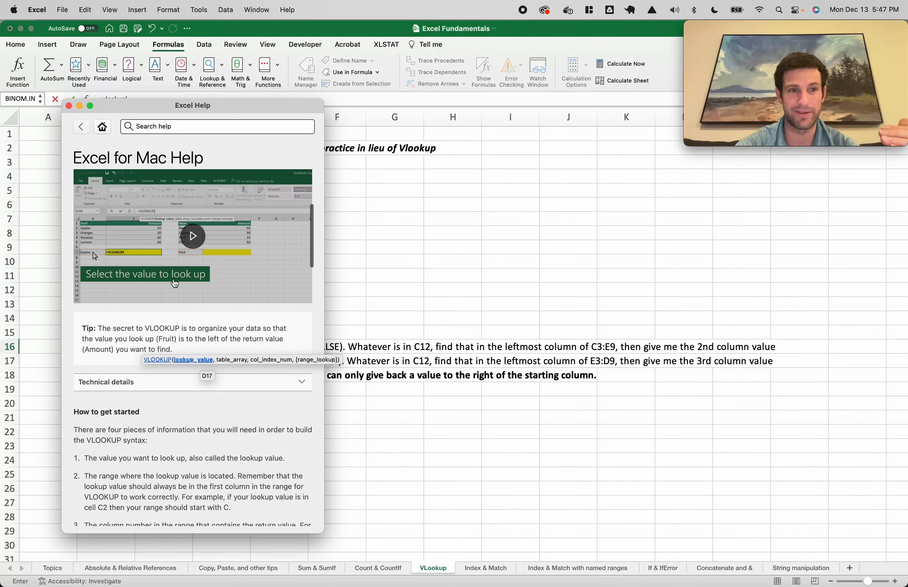
scroll(181, 218, down, 3)
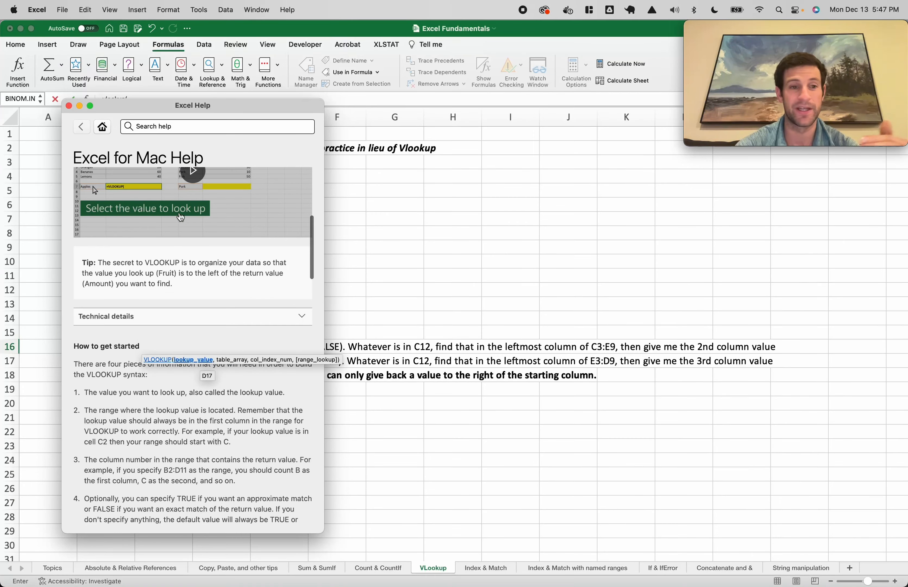
scroll(181, 218, down, 20)
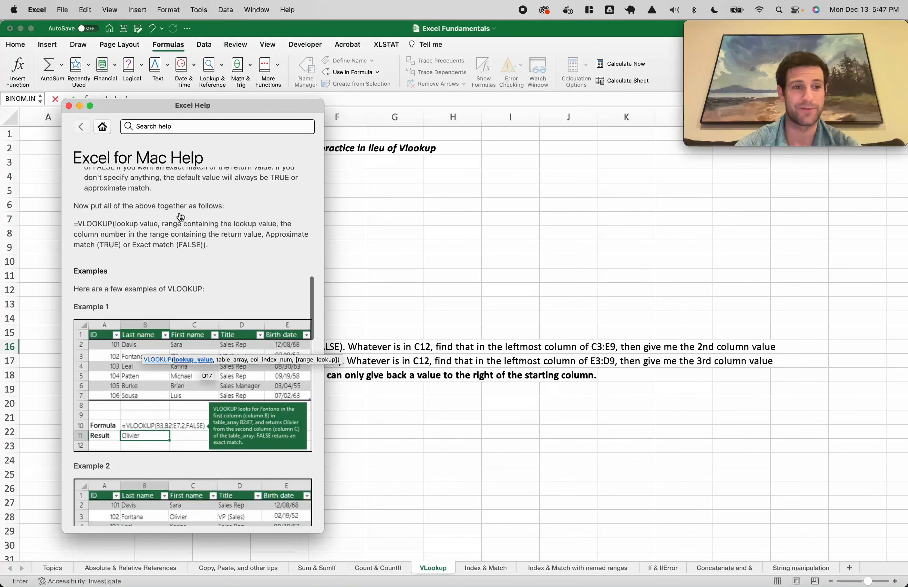
scroll(179, 212, down, 10)
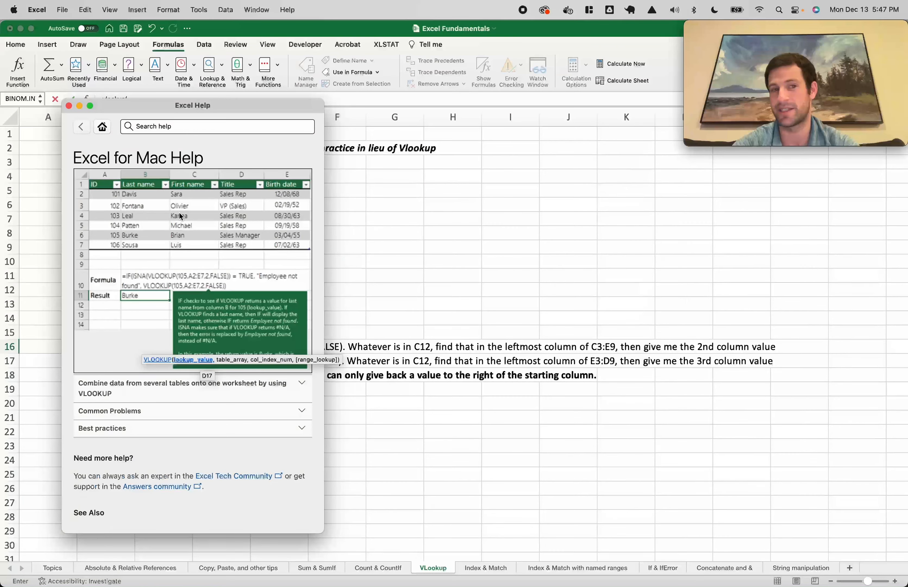
scroll(181, 216, down, 10)
scroll(181, 216, up, 10)
scroll(180, 213, up, 2)
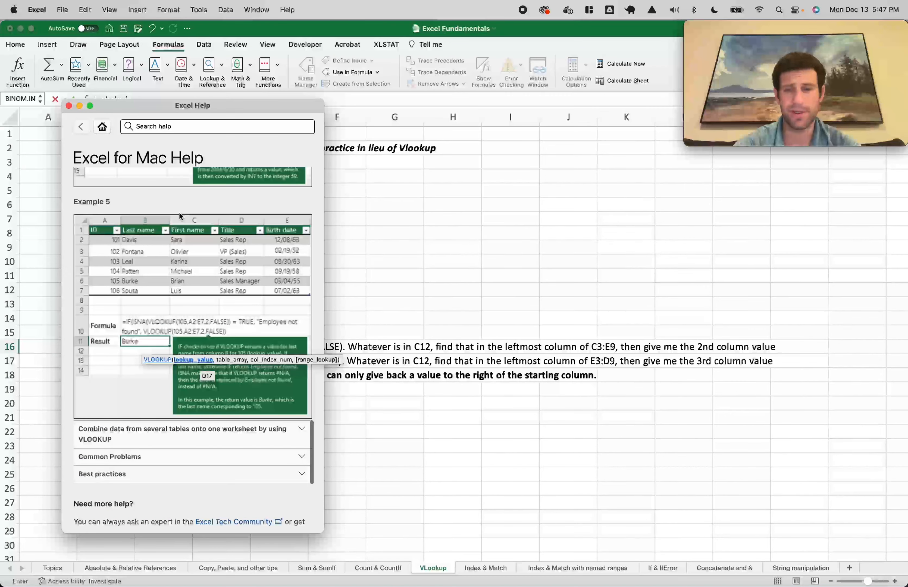
Close Help and finish C16 as =VLOOKUP($C$15,C5:E12,2,FALSE), returning Anderson
click(69, 106)
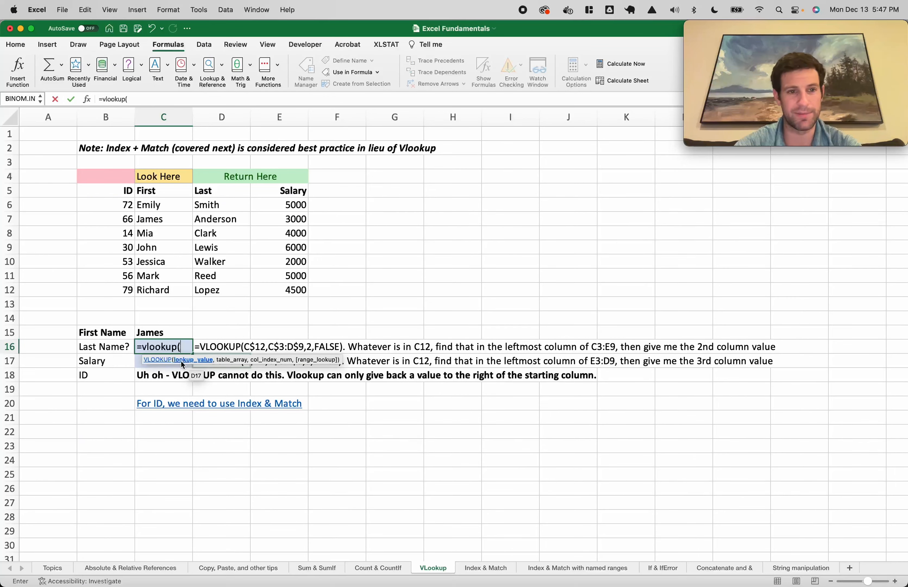
click(167, 335)
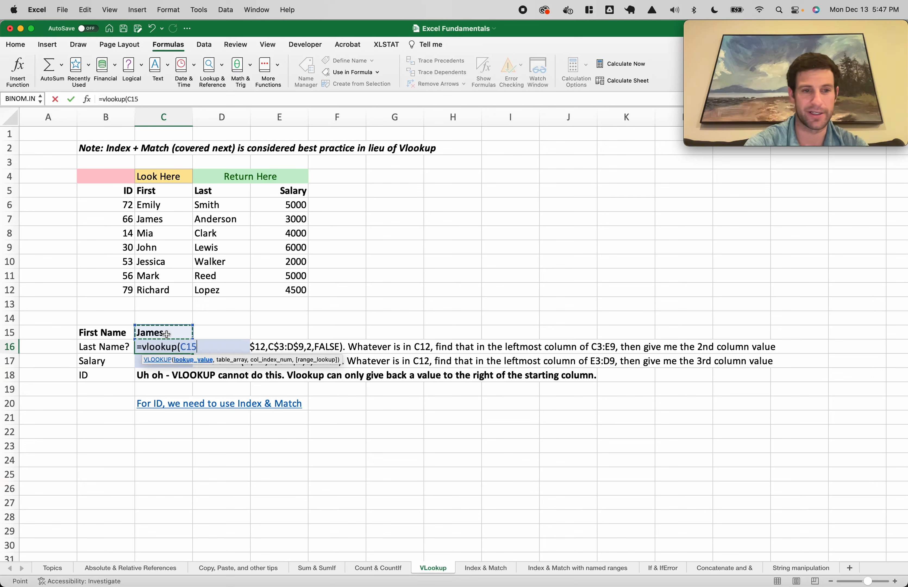
key(F4)
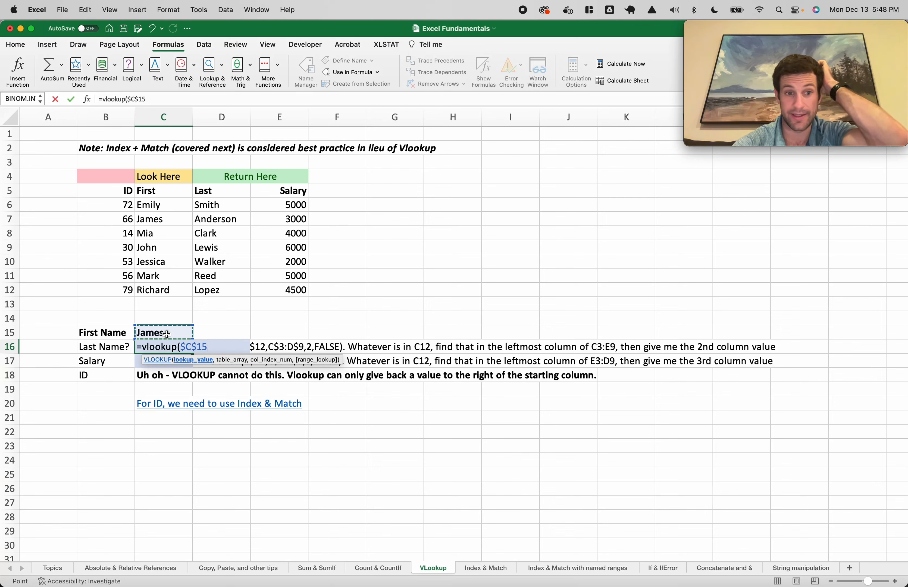
text(,)
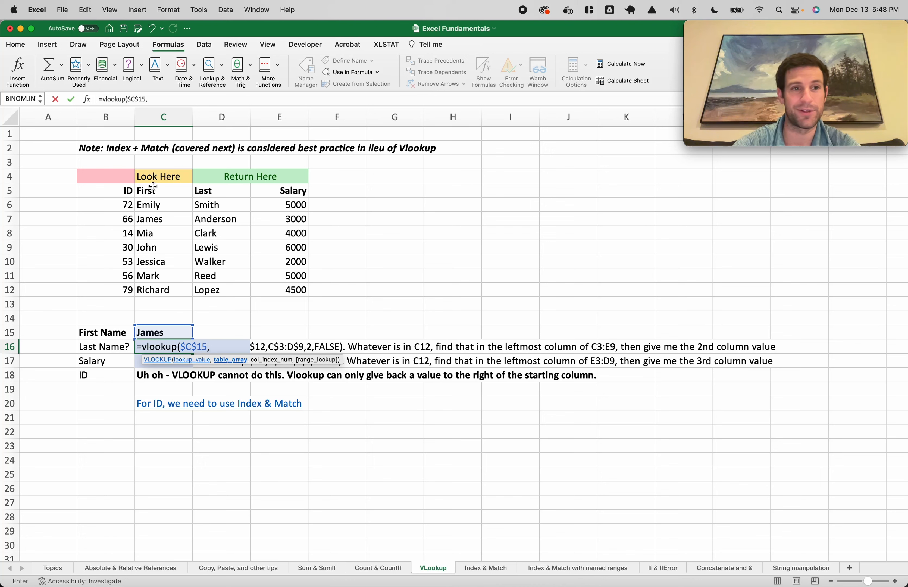
drag(153, 187, 289, 293)
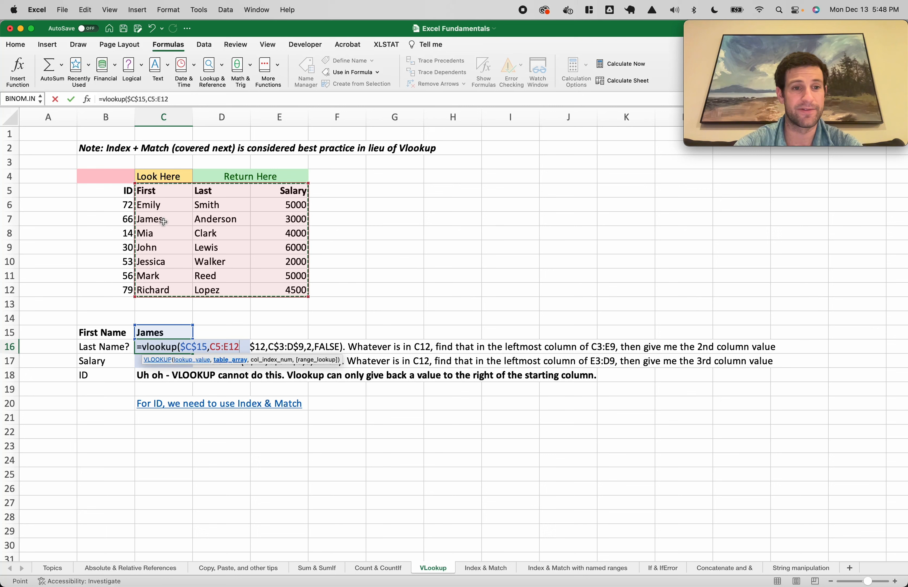
text(,)
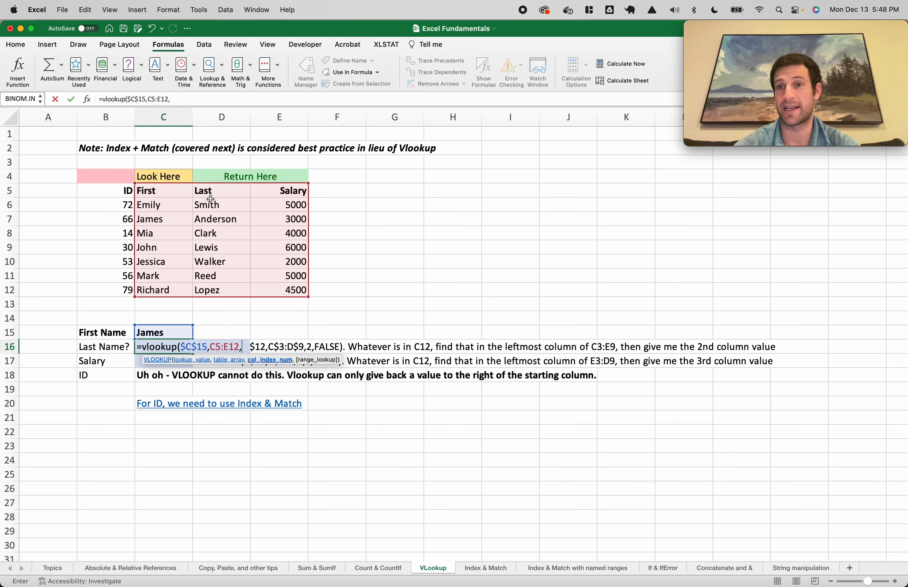
text(2)
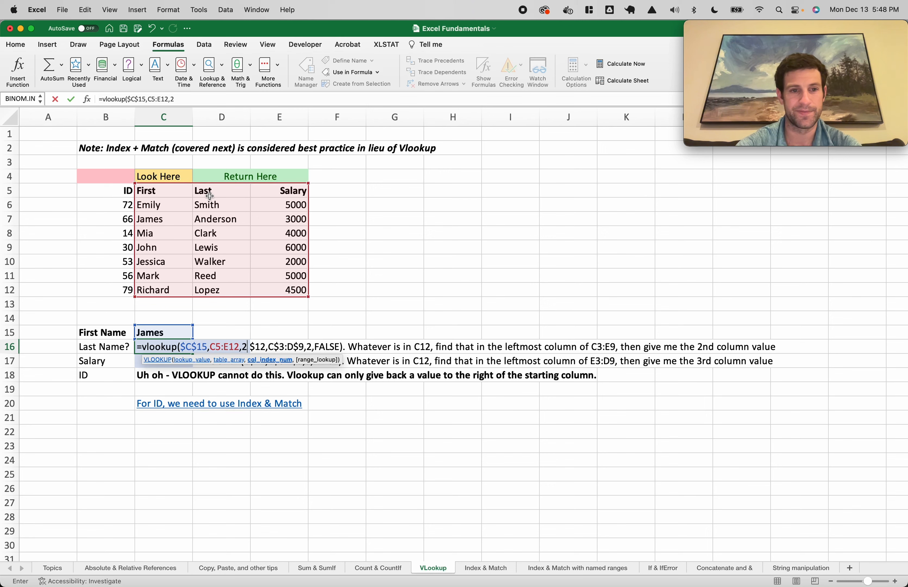
text(,)
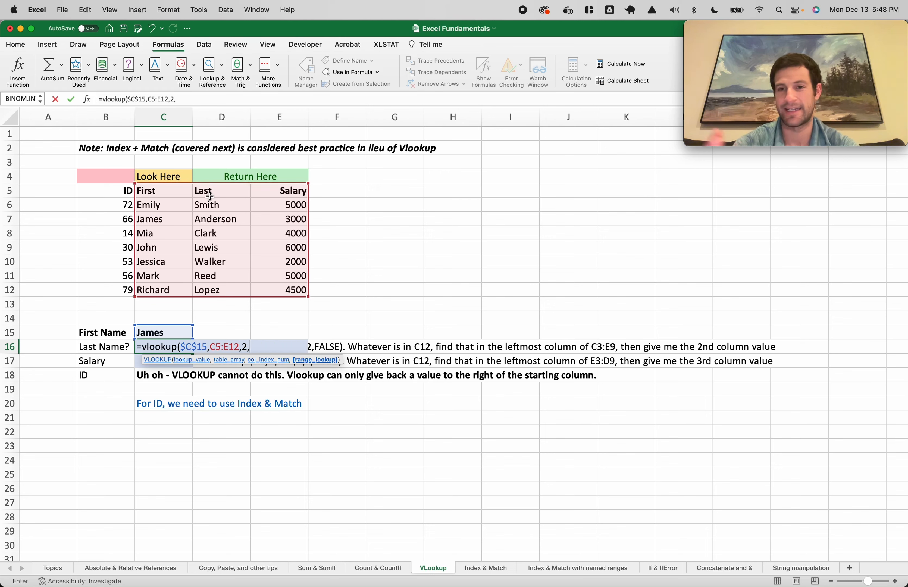
text(false))
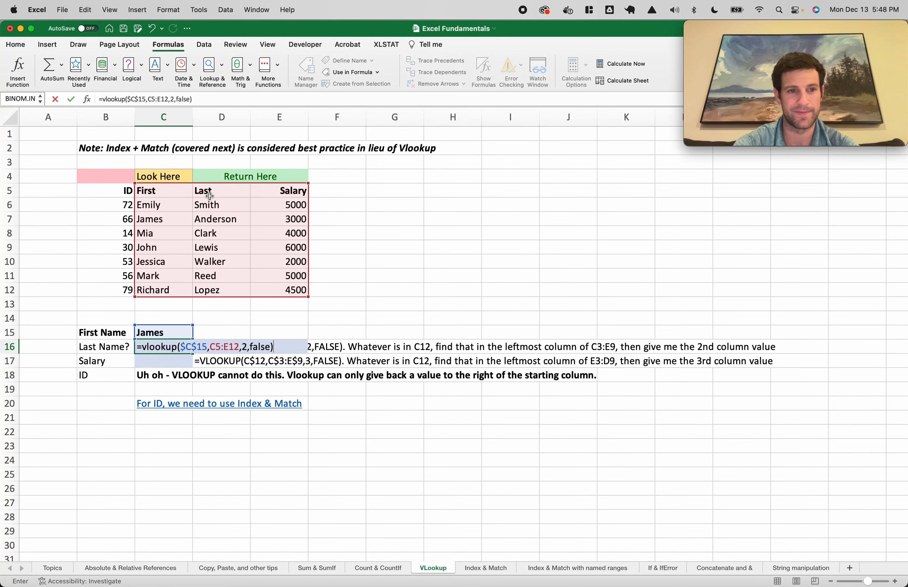
key(Return)
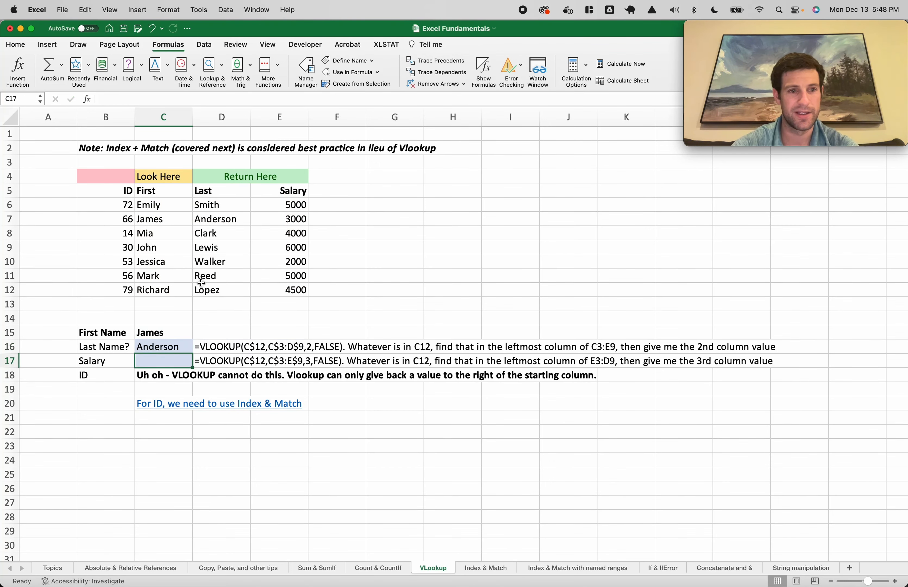
click(169, 345)
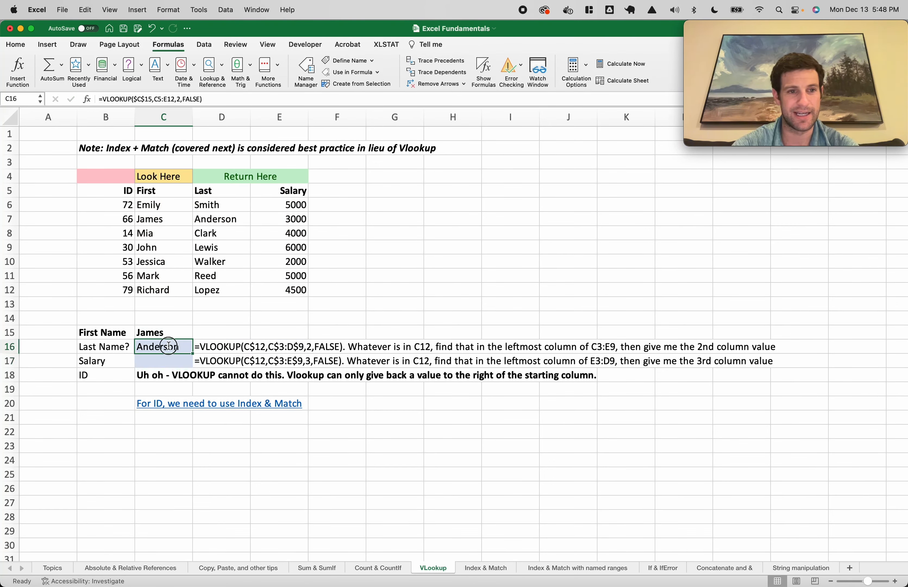
click(156, 218)
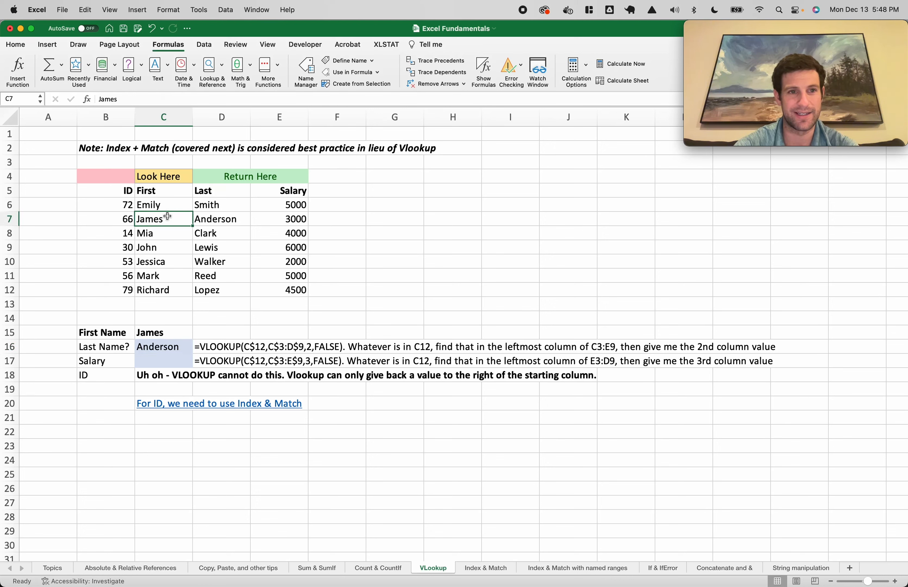
click(216, 218)
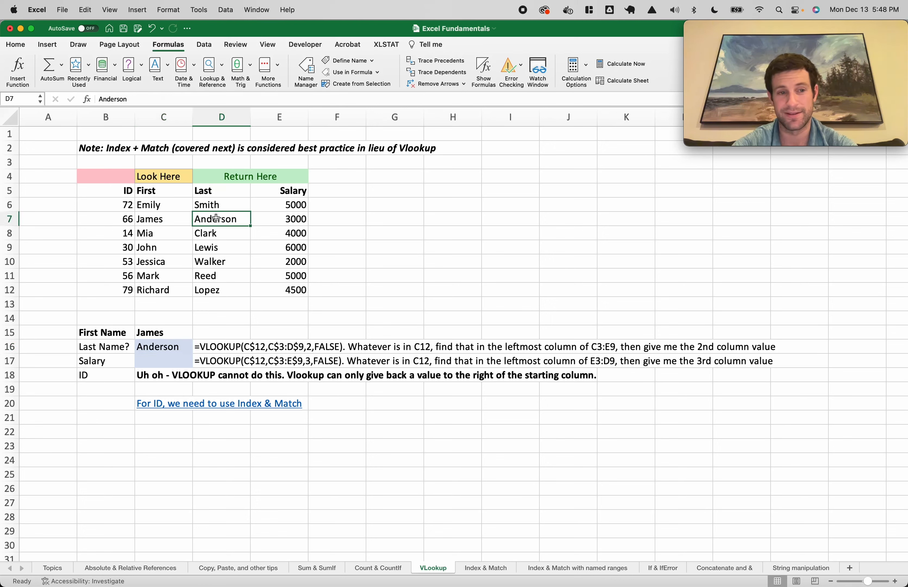
drag(164, 346, 164, 360)
key(ctrl+d)
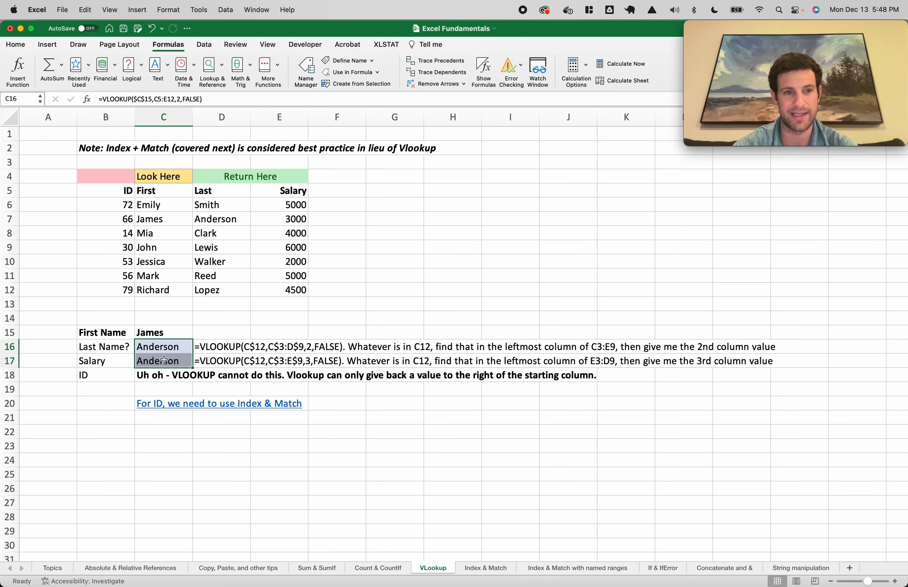
Change the column number in C17's formula so it returns the salary 3000
click(114, 361)
click(155, 362)
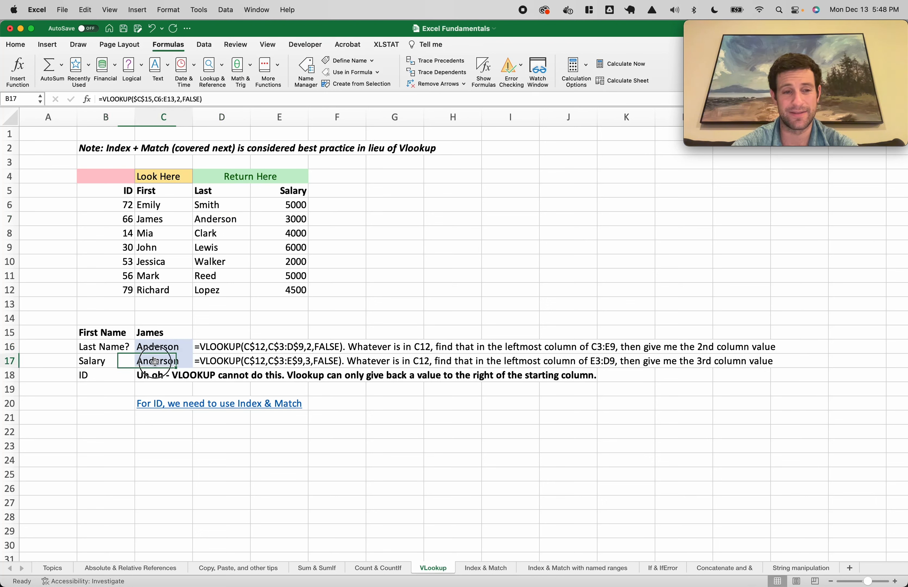
double_click(156, 361)
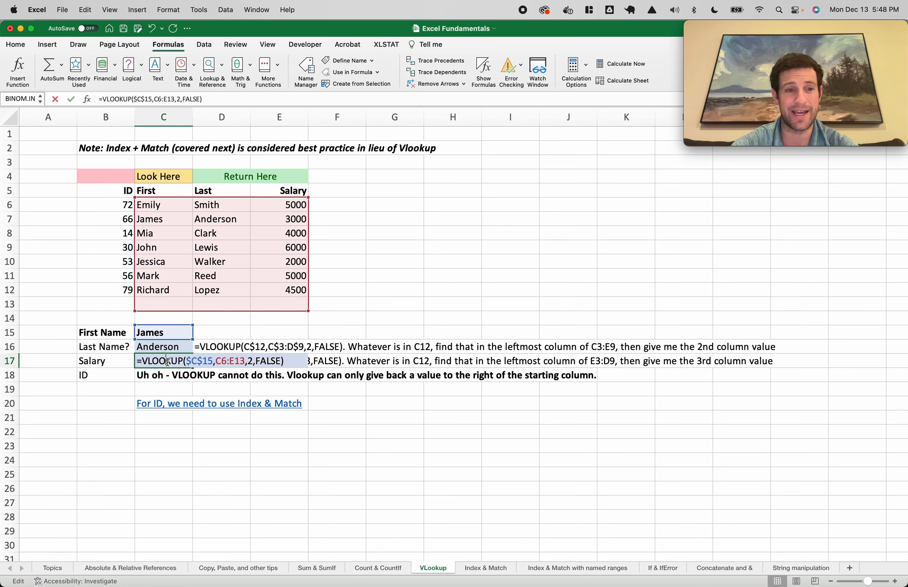
click(255, 361)
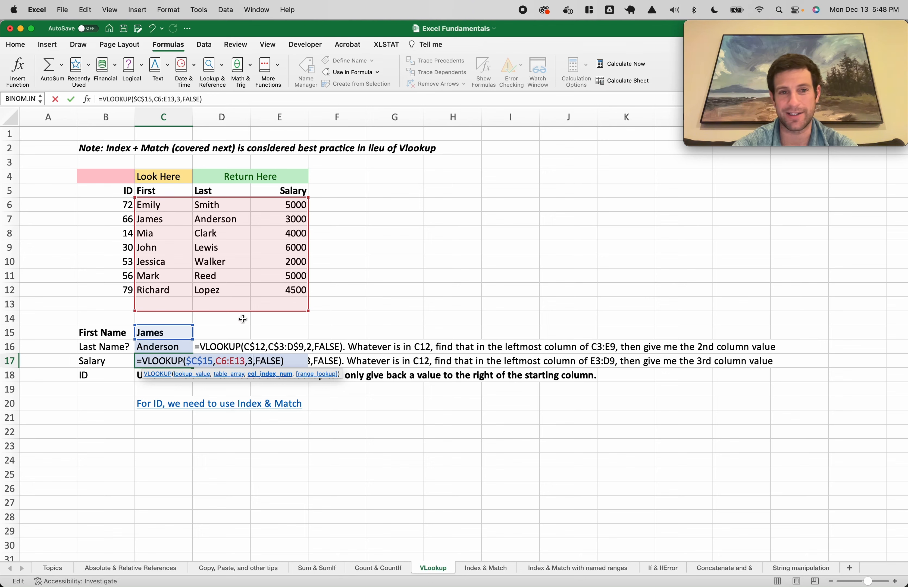
key(Return)
Add $ signs to lock the rows of C16's C5:E12 table range
click(166, 347)
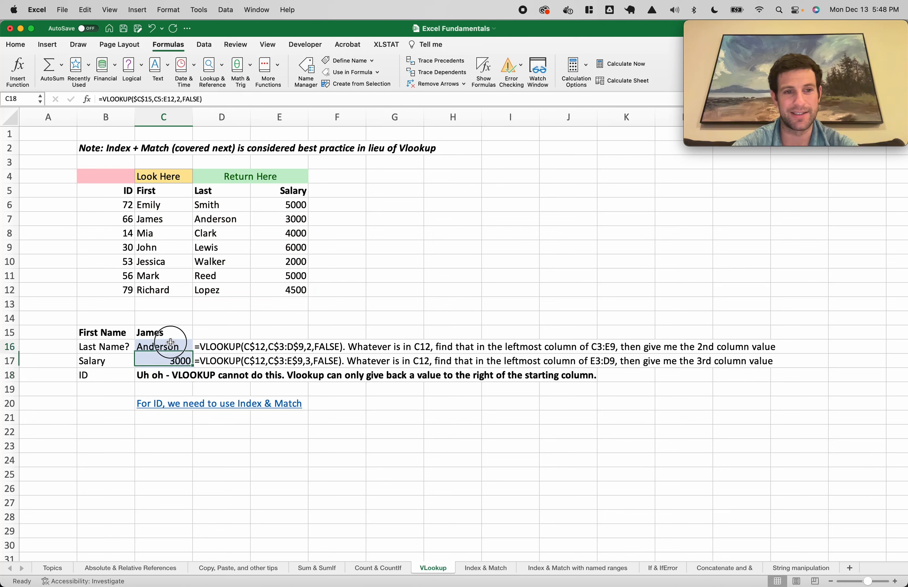
double_click(204, 346)
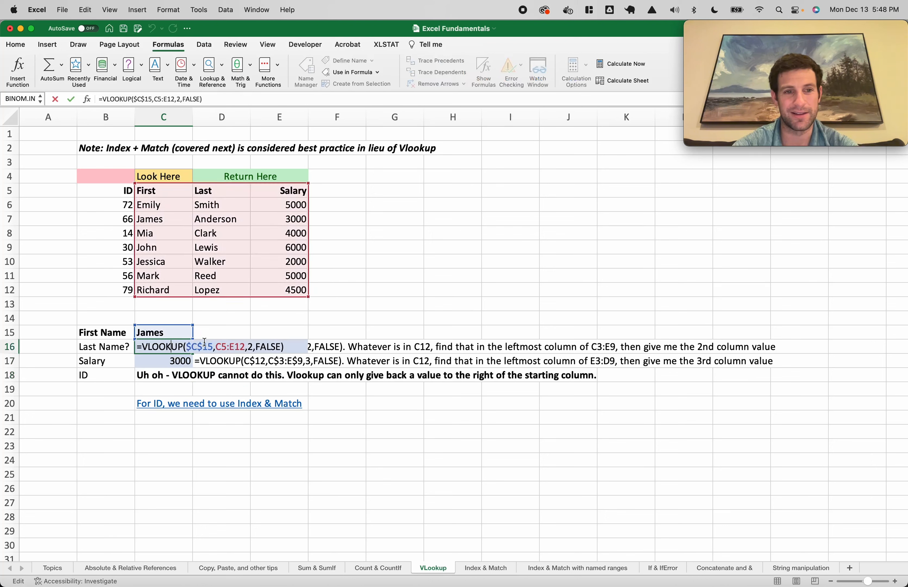
click(221, 347)
text($)
click(241, 346)
text($)
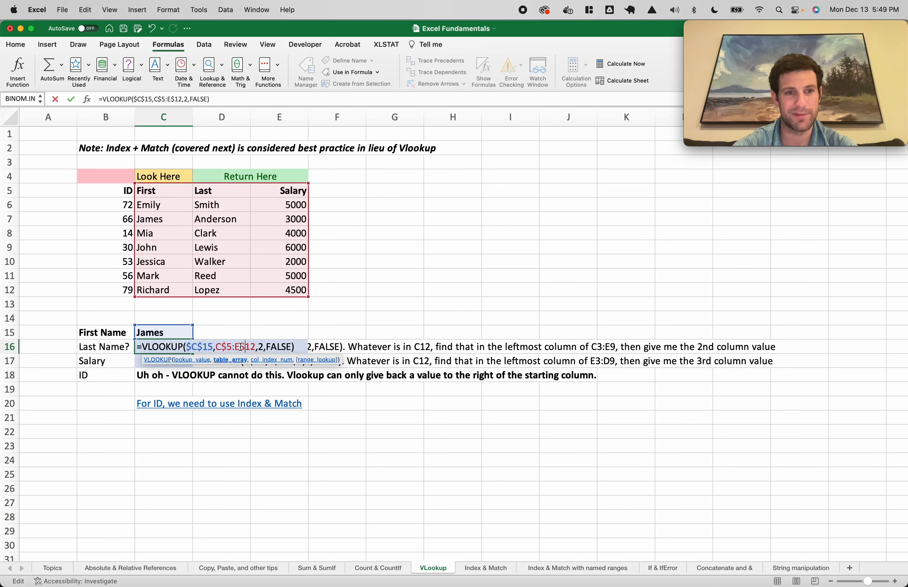
key(Return)
Re-edit C17's column number and confirm it still returns 3000
click(178, 346)
double_click(173, 358)
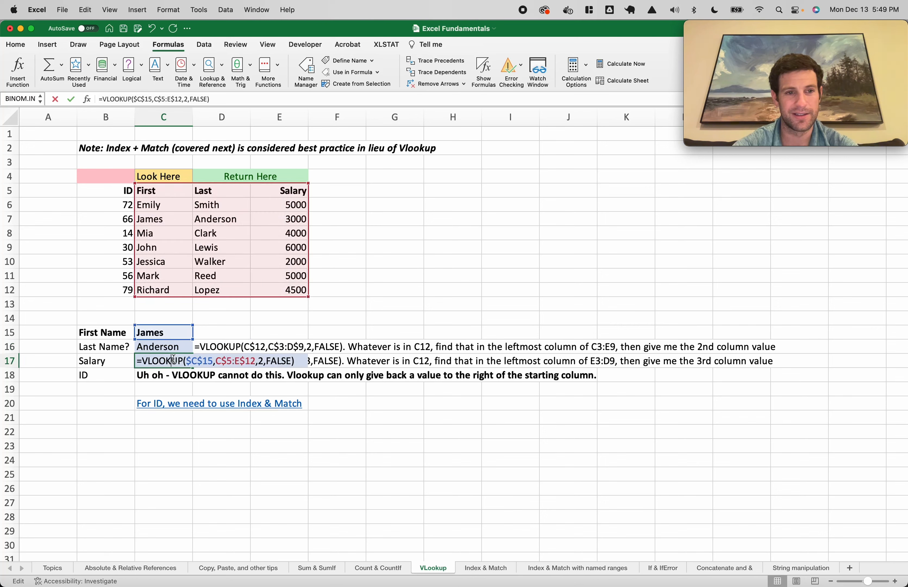
click(263, 360)
key(Return)
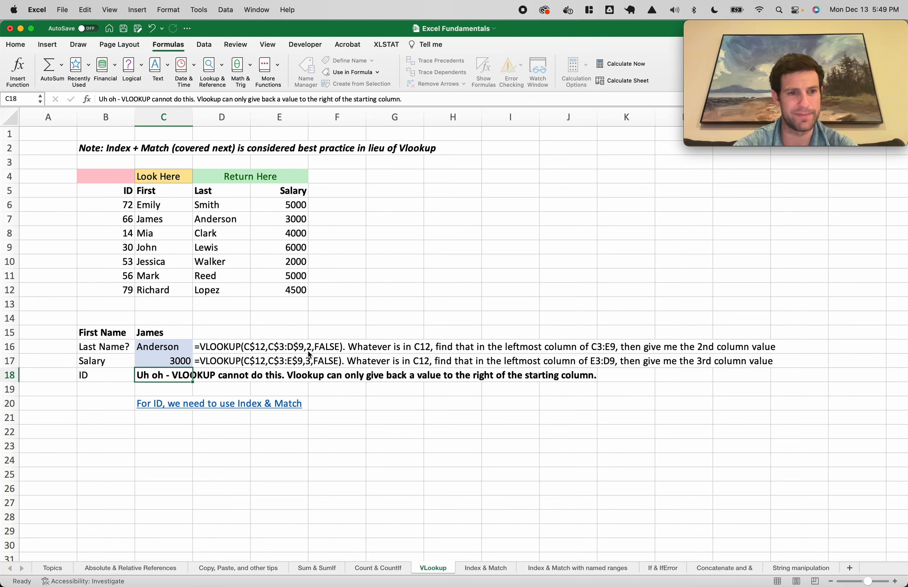
Copy the salary result in C17, then cancel the pending copy with Escape
click(171, 364)
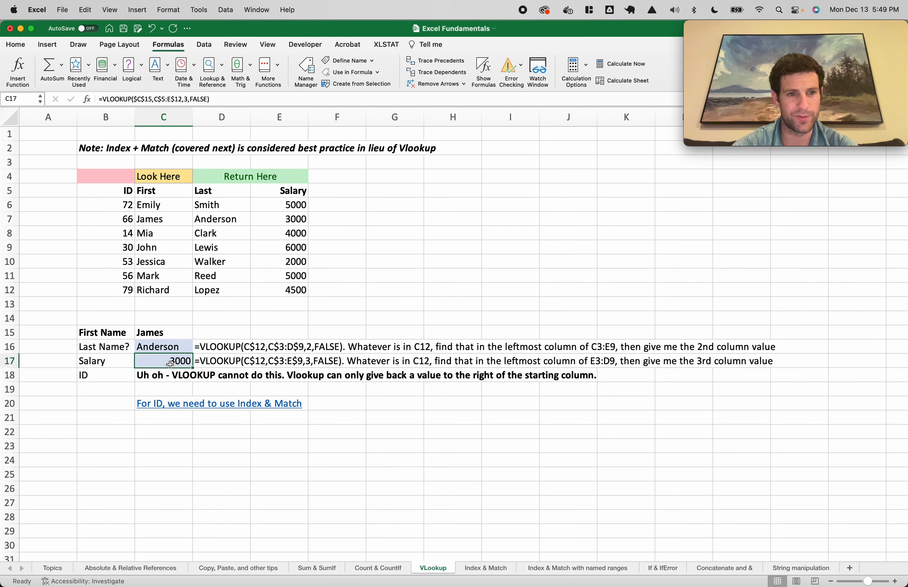
key(super+c)
click(171, 380)
key(Escape)
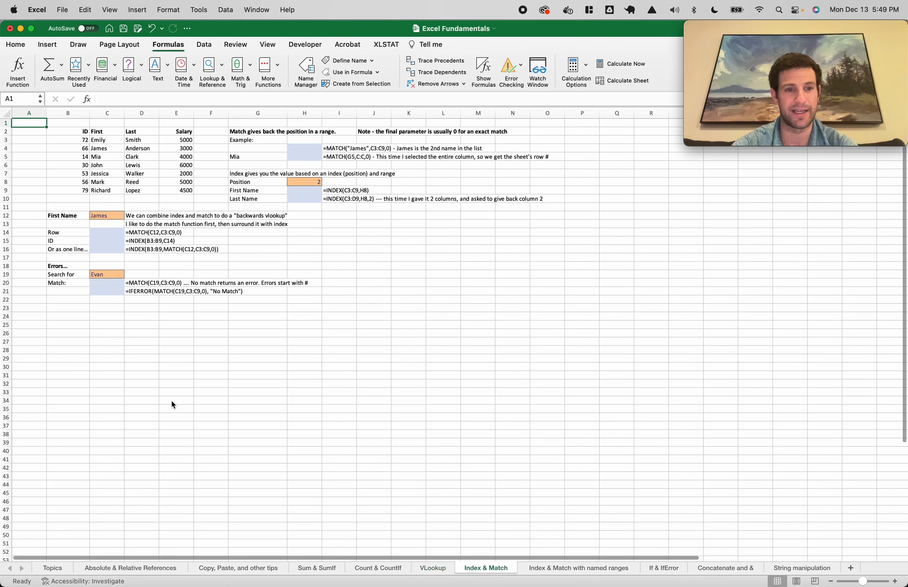
click(180, 401)
scroll(119, 215, up, 5)
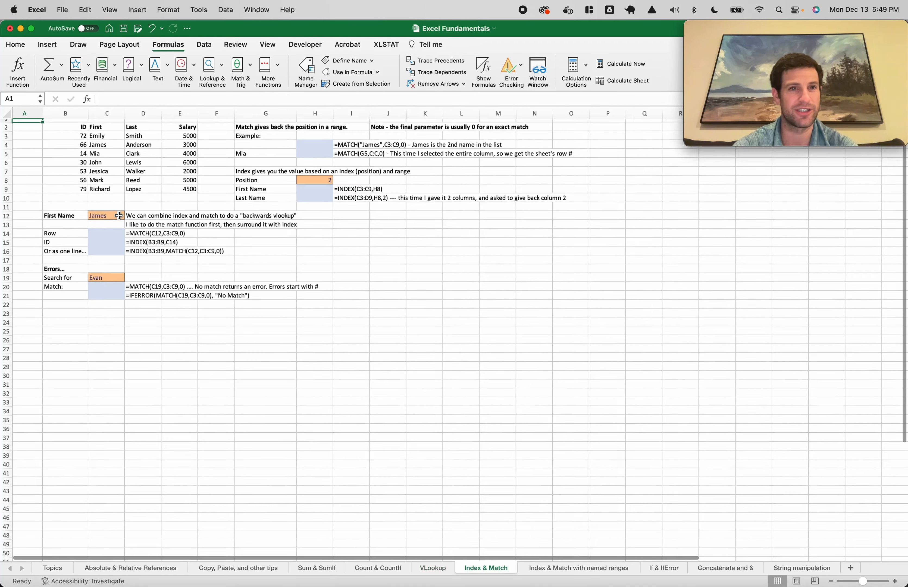
scroll(119, 214, up, 3)
scroll(119, 215, left, 2)
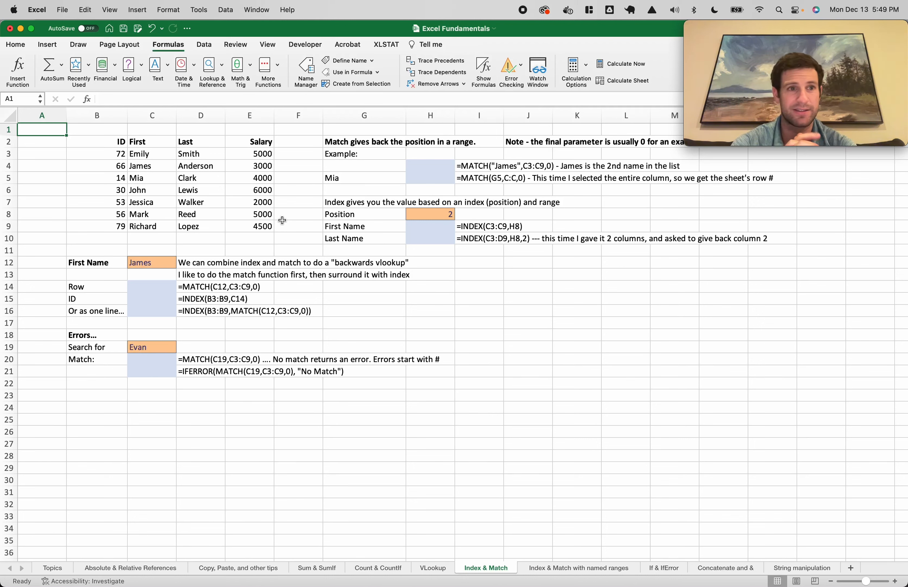
click(144, 168)
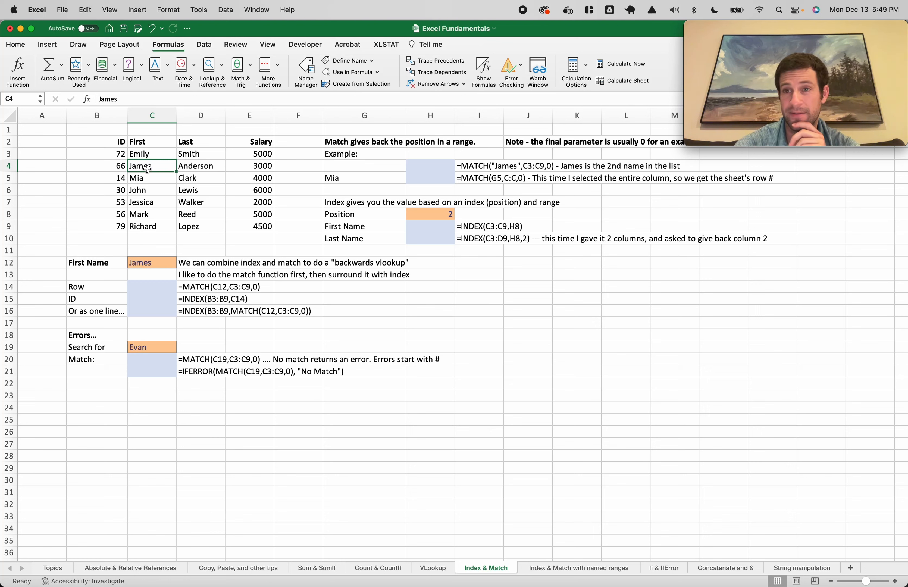
click(142, 154)
click(148, 166)
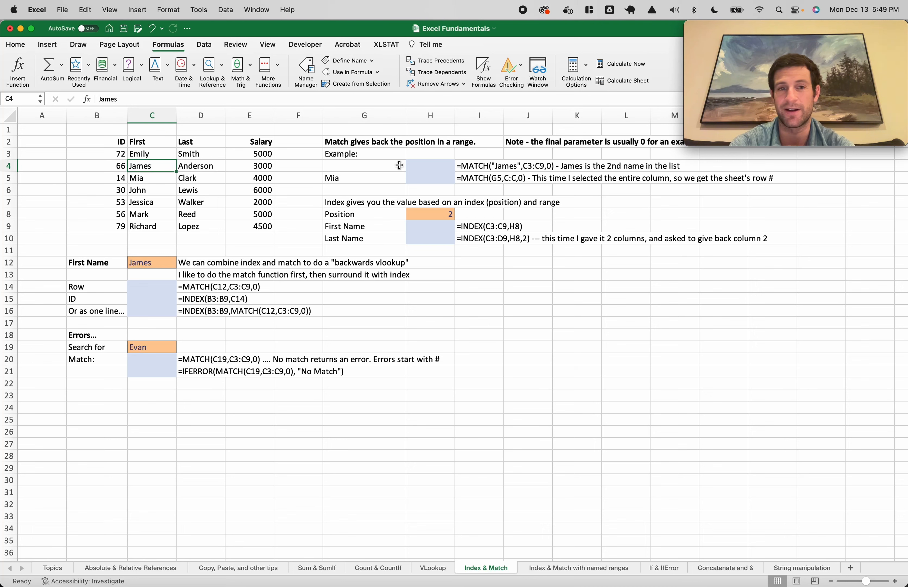
Enter =MATCH("James",C3:C9,0) in H4, returning position 2, and review the formula
click(419, 170)
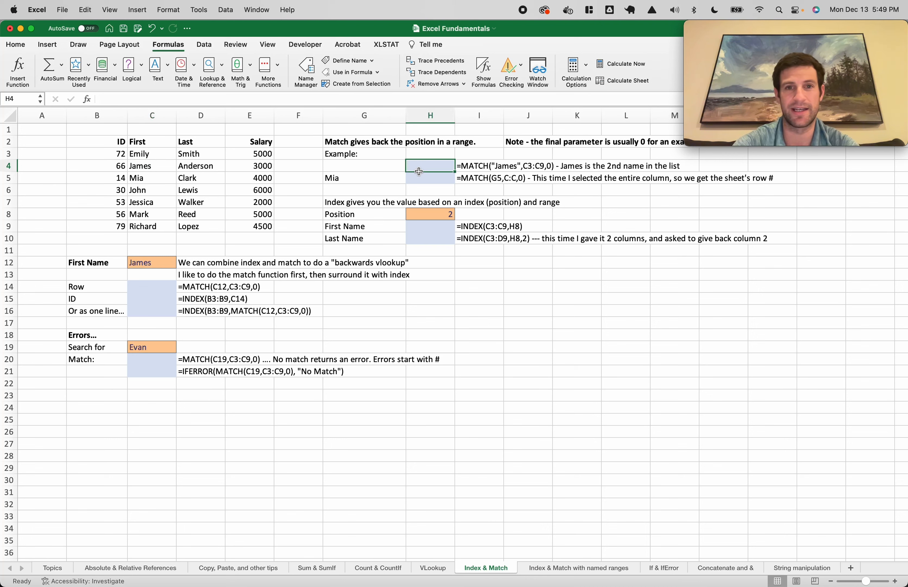
text(=match()
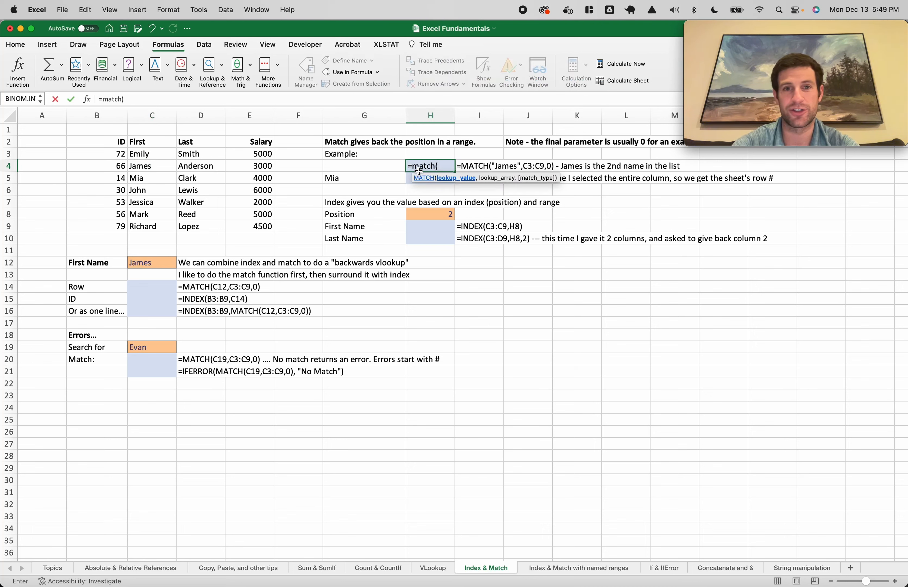
text("James")
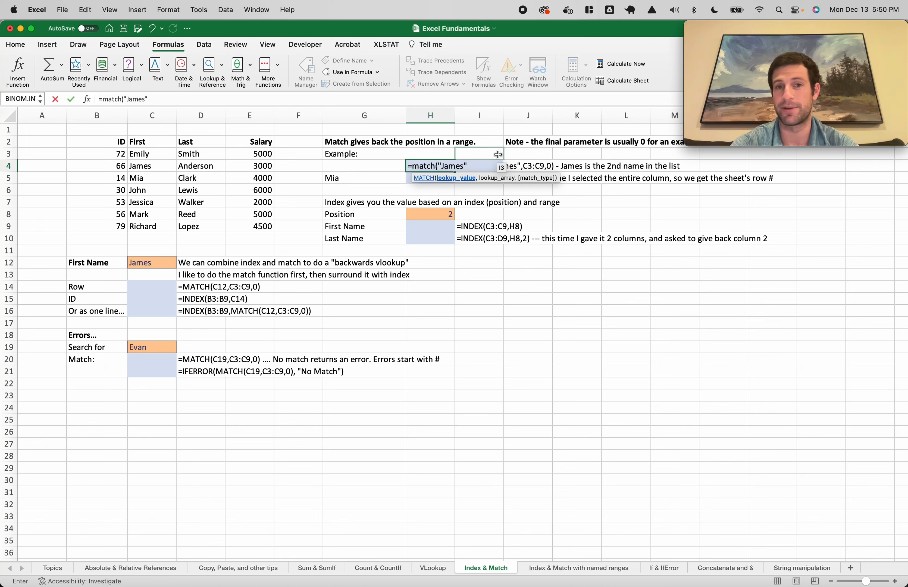
text(,)
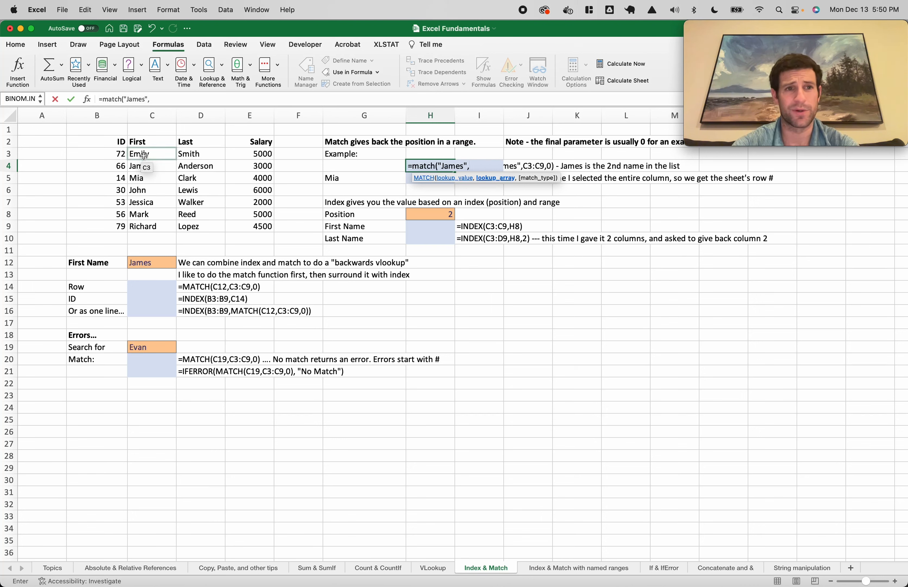
drag(145, 154, 150, 226)
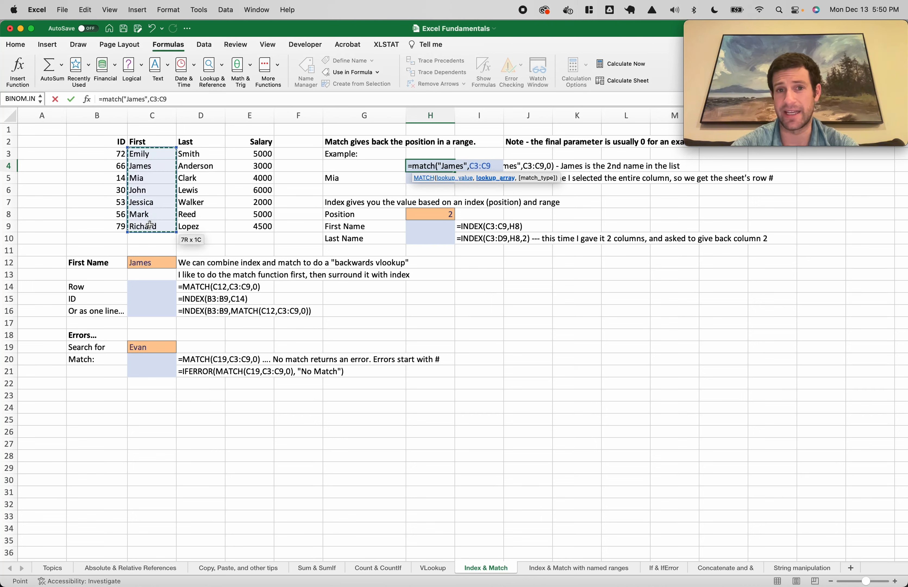
text(,0)
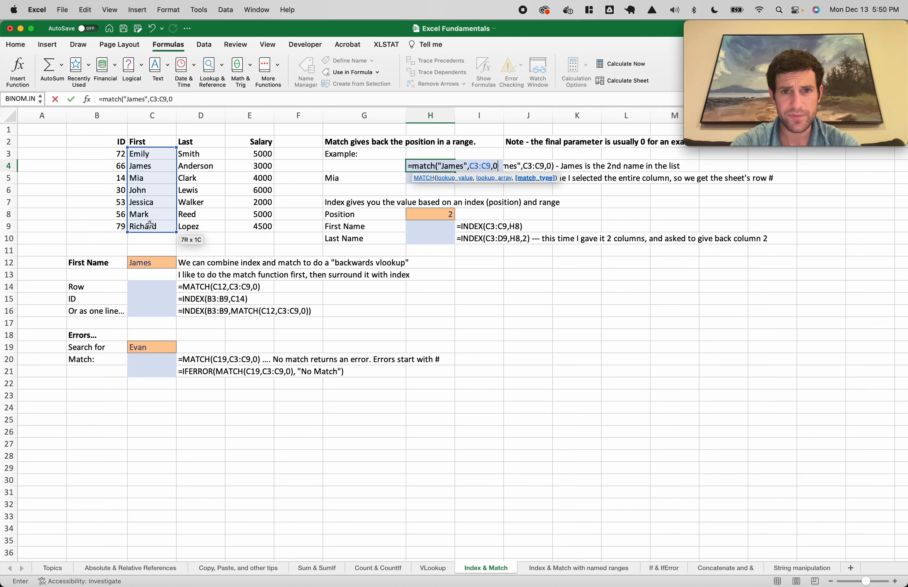
text())
key(Return)
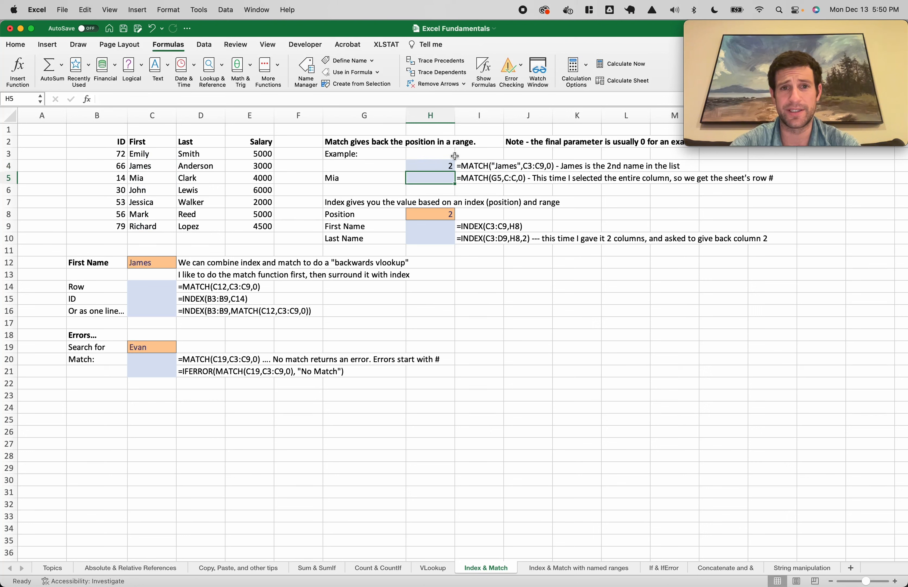
click(439, 167)
double_click(438, 167)
key(Escape)
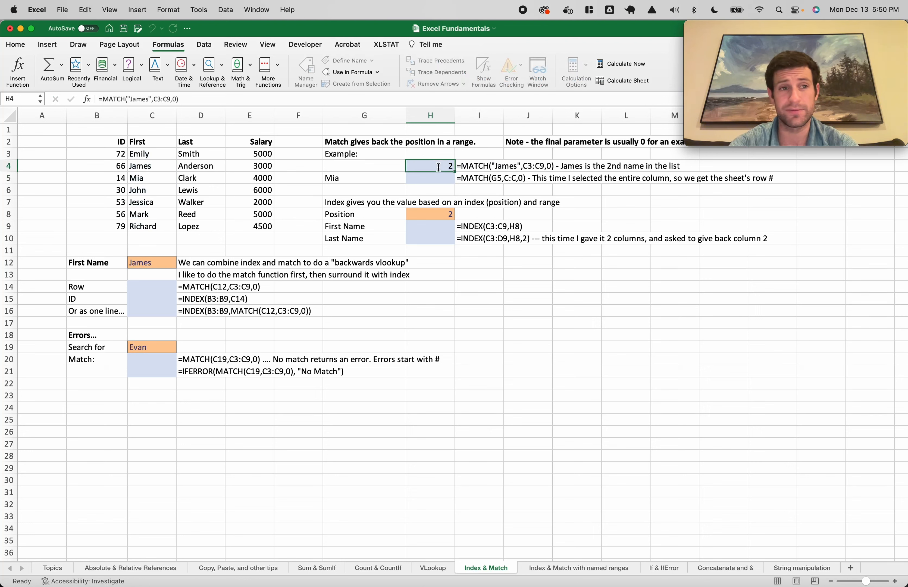
click(434, 181)
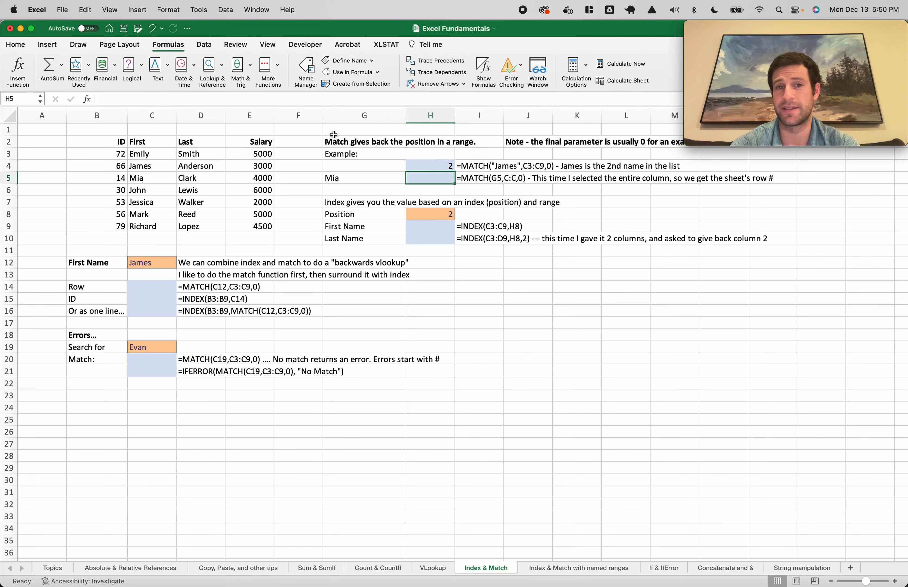
Enter =MATCH("Mia",C:C,0) in H5 and count down column C to confirm row 5
text(=match()
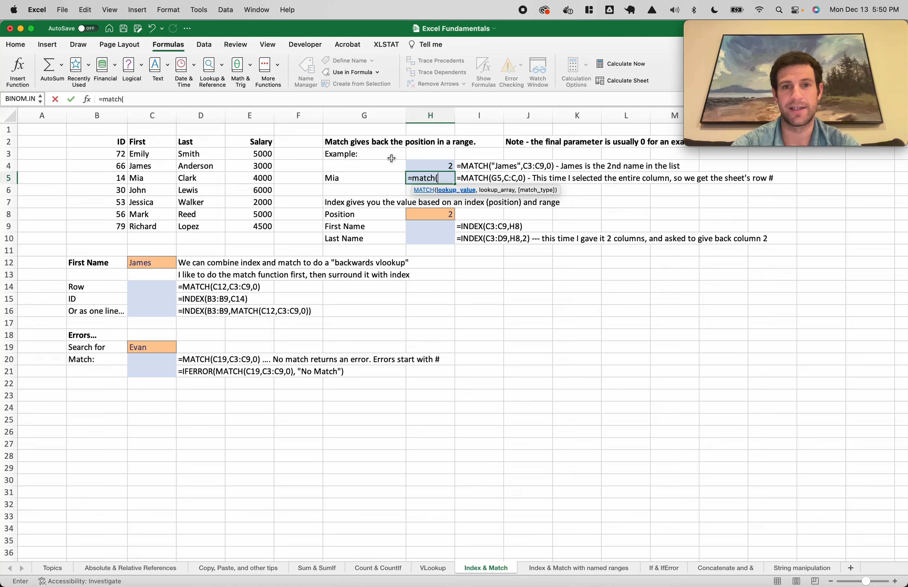
text("Mia",)
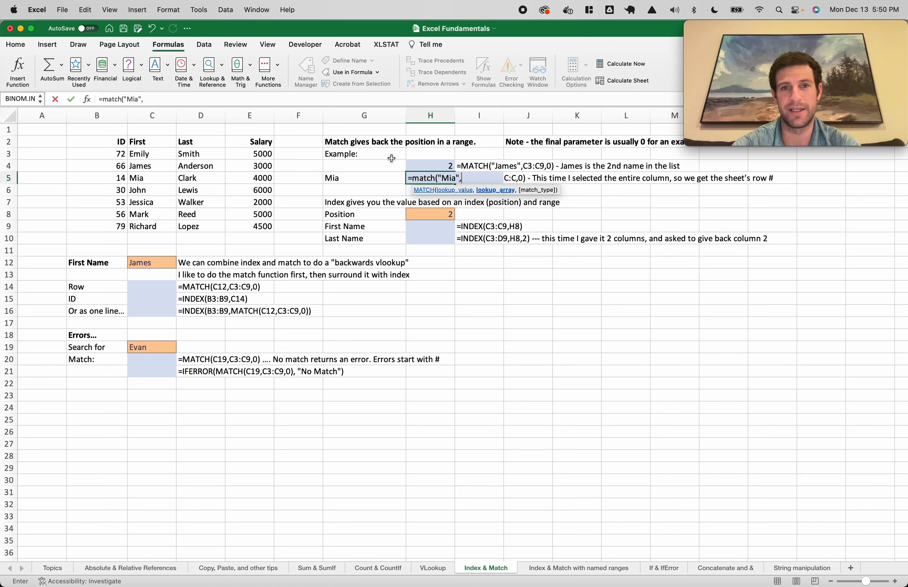
click(155, 116)
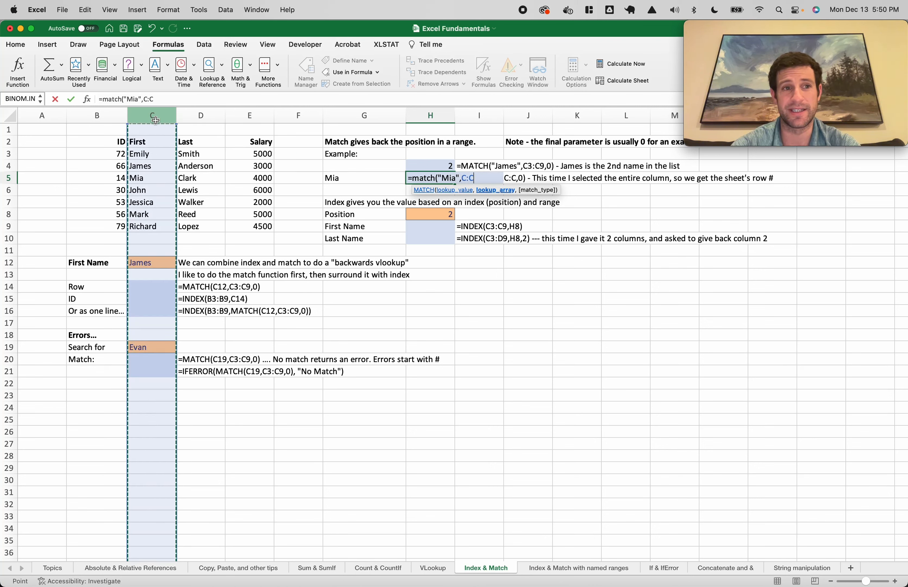
text(,)
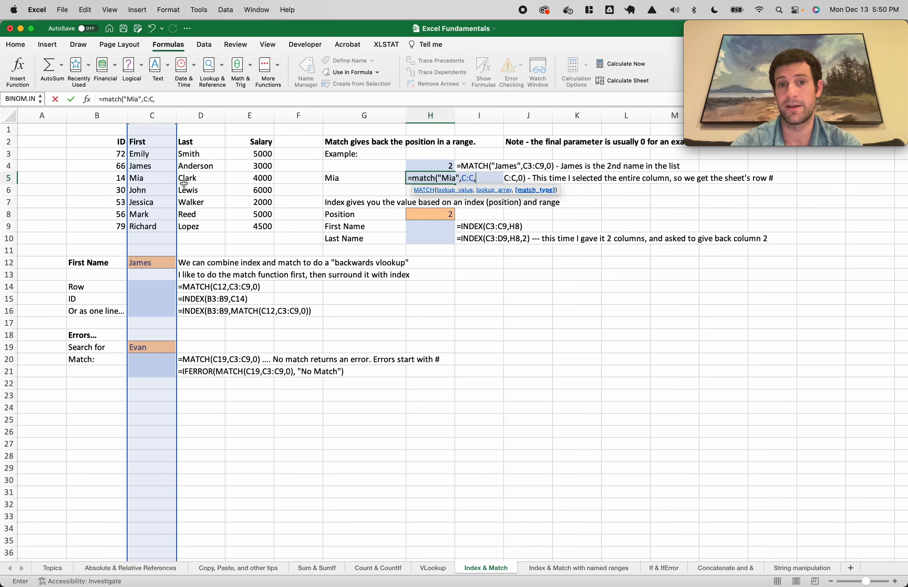
text(0))
key(Return)
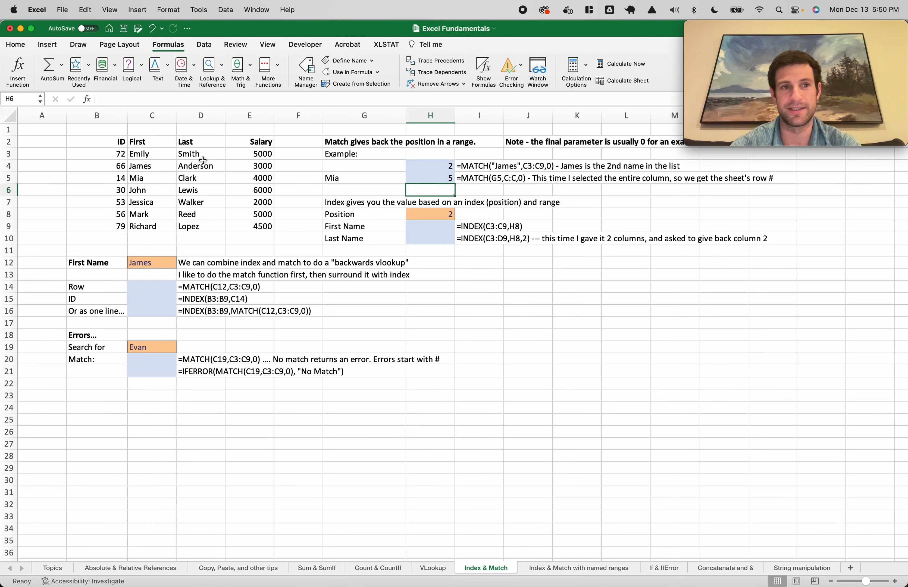
click(155, 132)
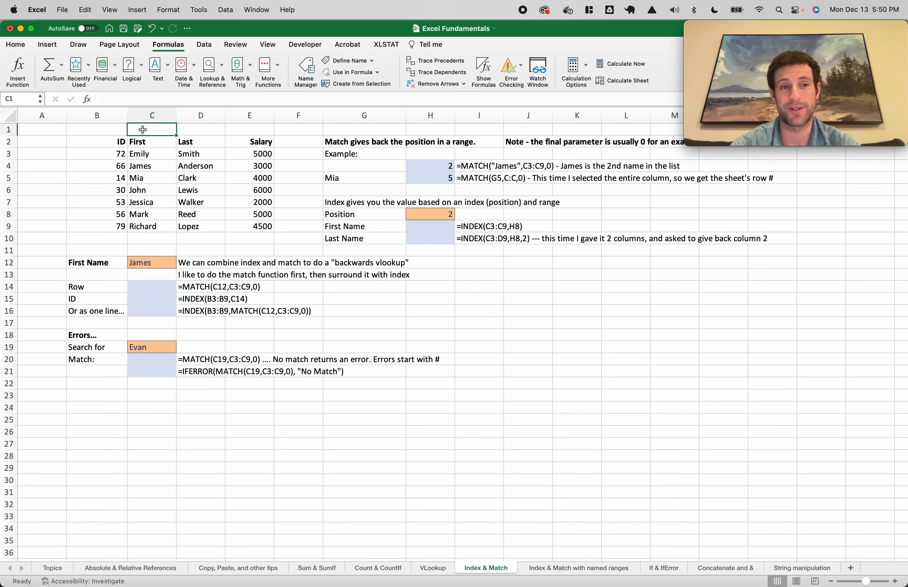
click(145, 142)
click(147, 155)
click(150, 167)
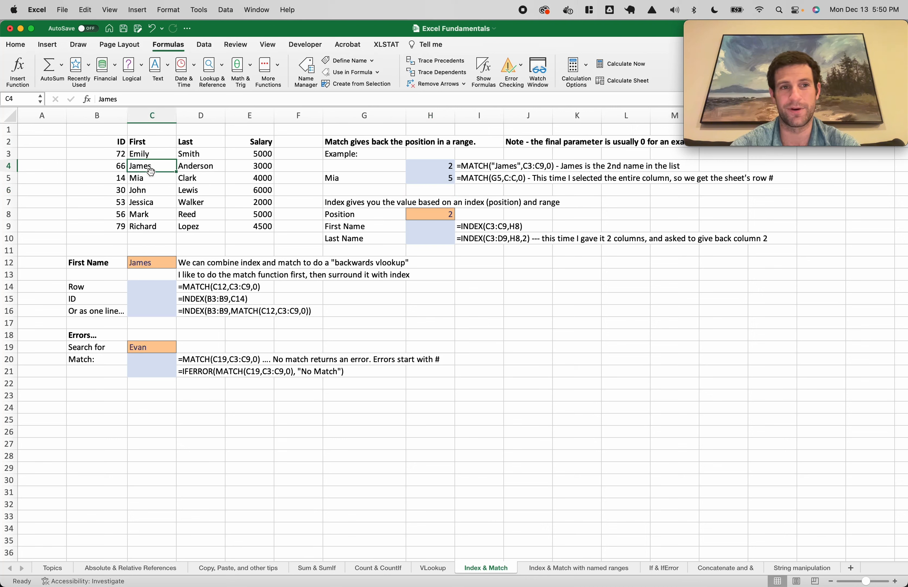
click(151, 178)
Compare H5's whole-column C:C reference with H4's C3:C9 range
double_click(439, 180)
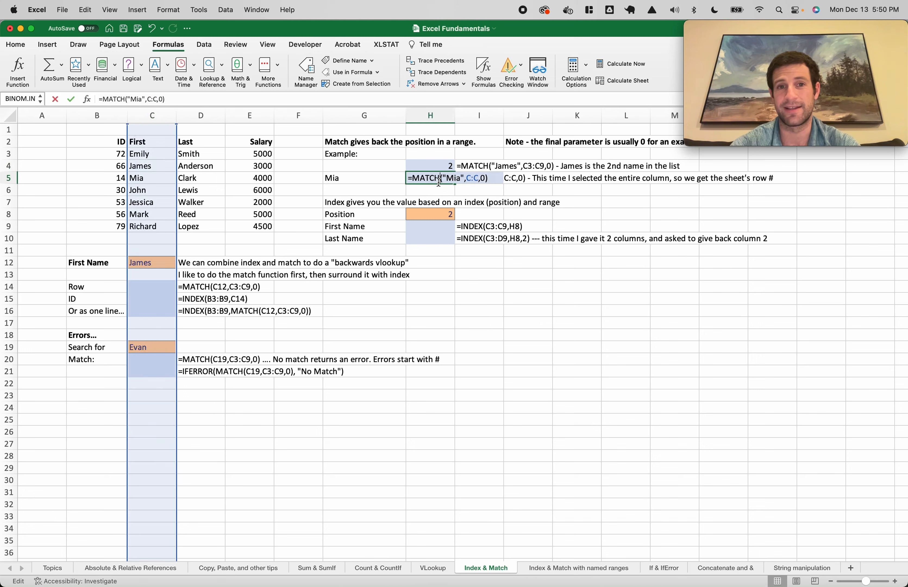
drag(467, 179, 479, 178)
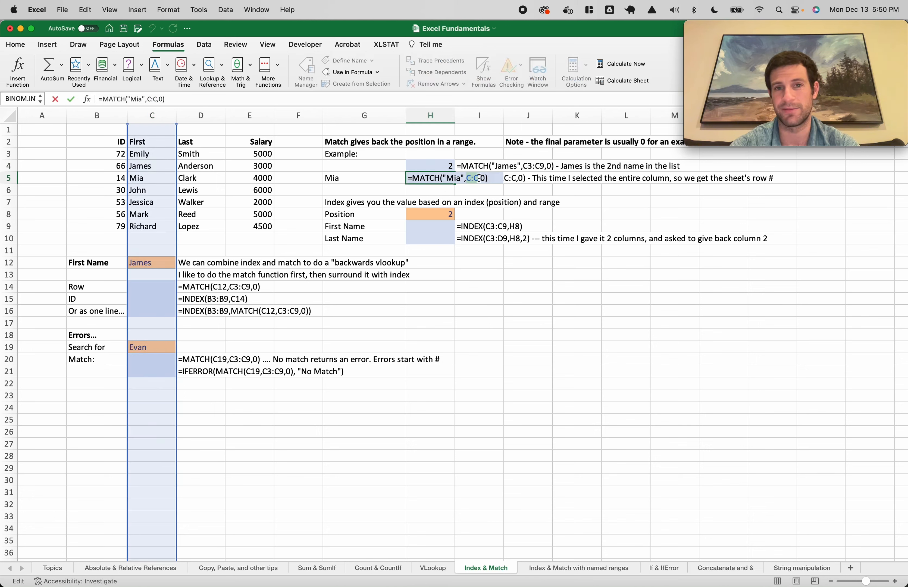
key(Escape)
double_click(449, 164)
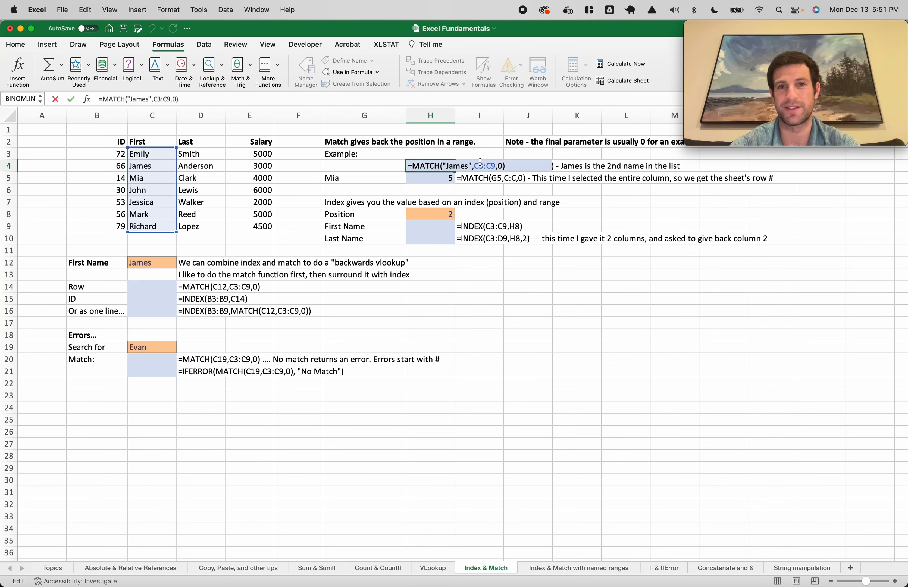
drag(475, 164, 494, 164)
key(Escape)
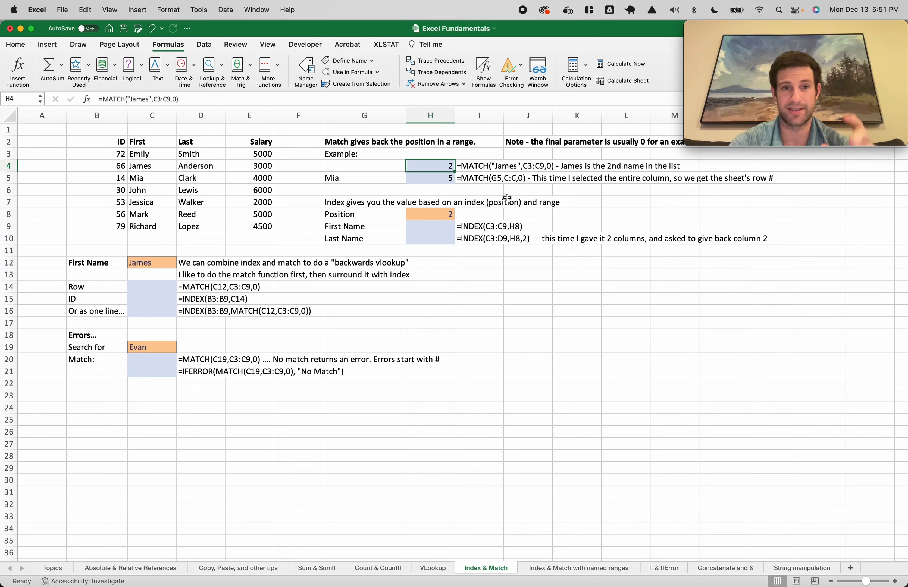
Replace the fixed 2 in Position H8 with a link to H4
double_click(430, 212)
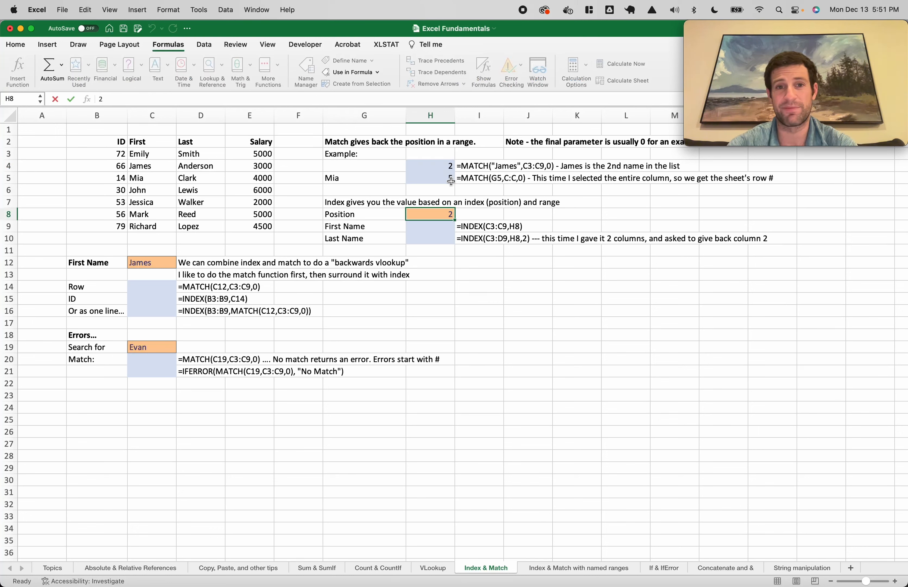
key(BackSpace)
text(=)
click(435, 168)
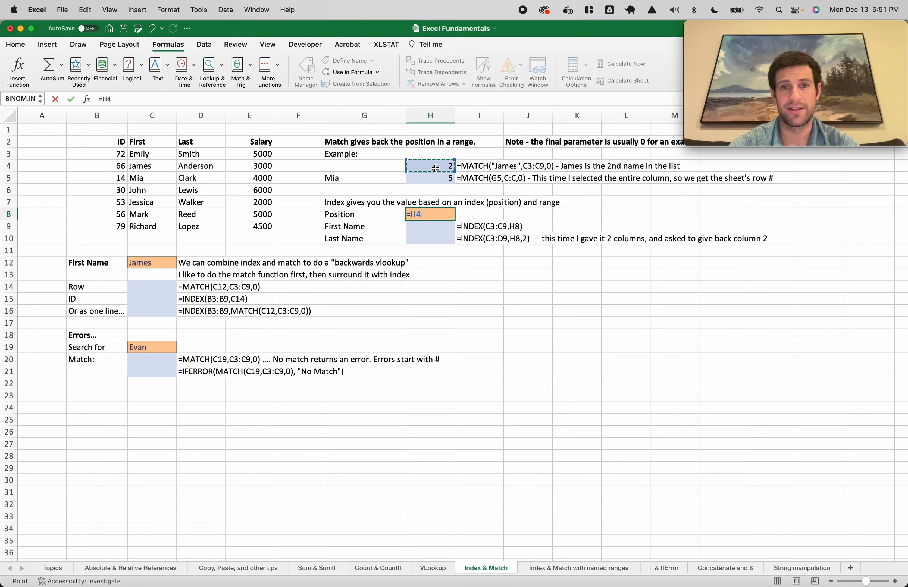
key(Return)
Enter =INDEX(C3:C9,H8) in H9, returning James
text(=)
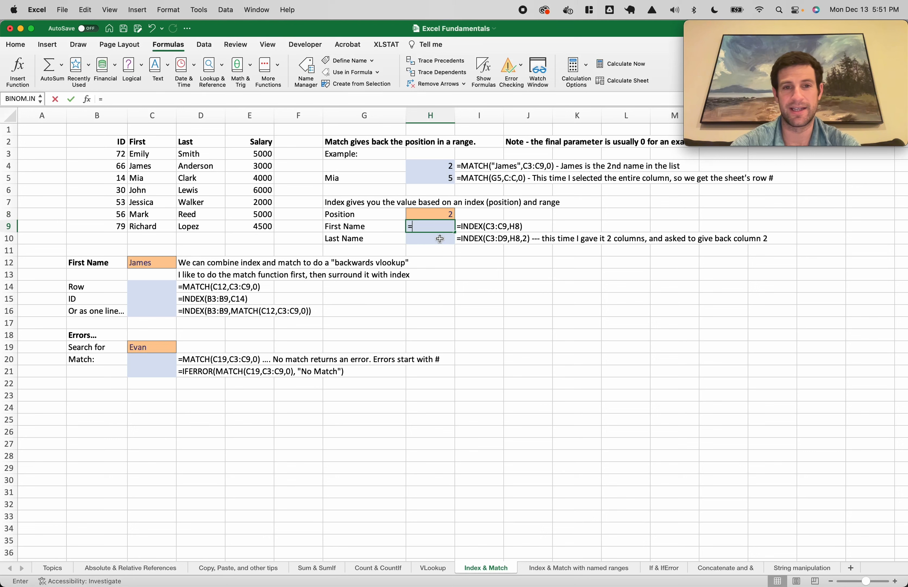
text(index()
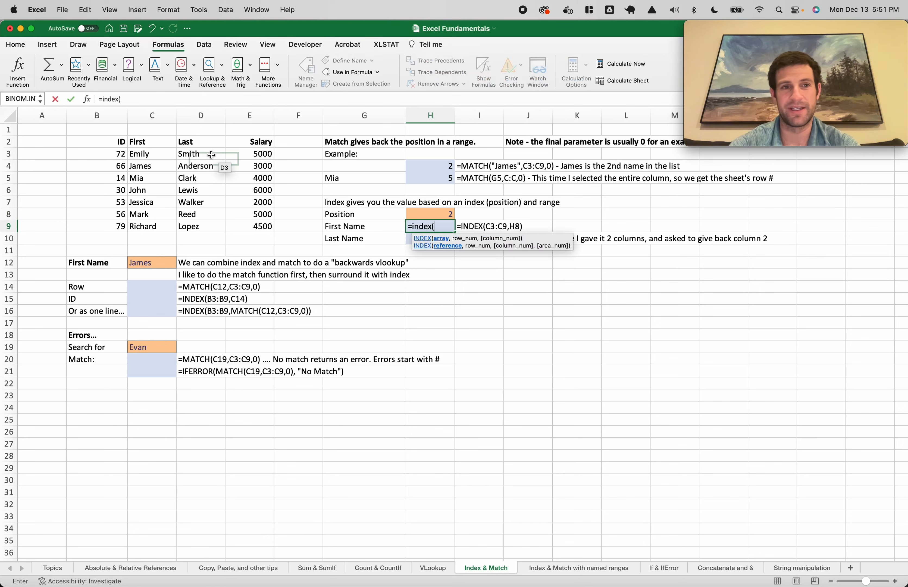
drag(154, 154, 156, 226)
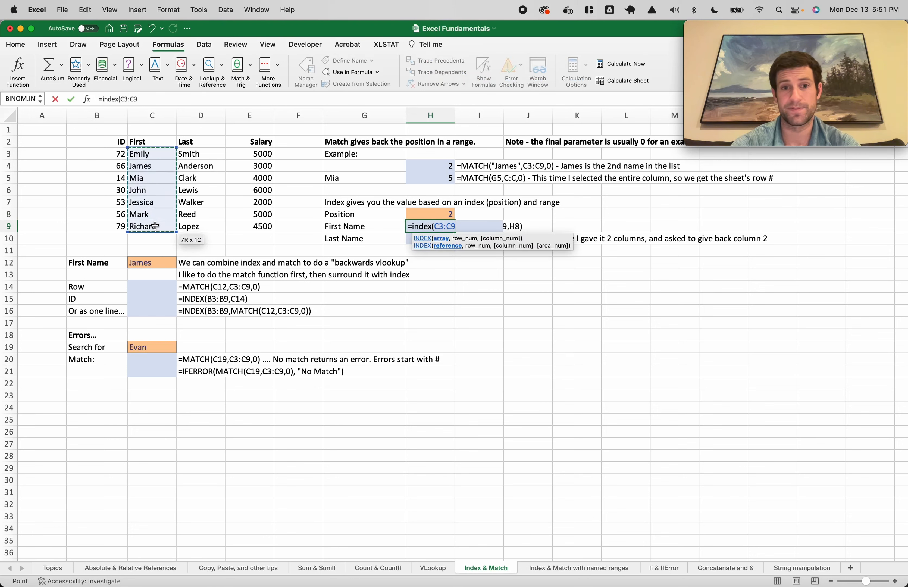
text(,)
click(426, 212)
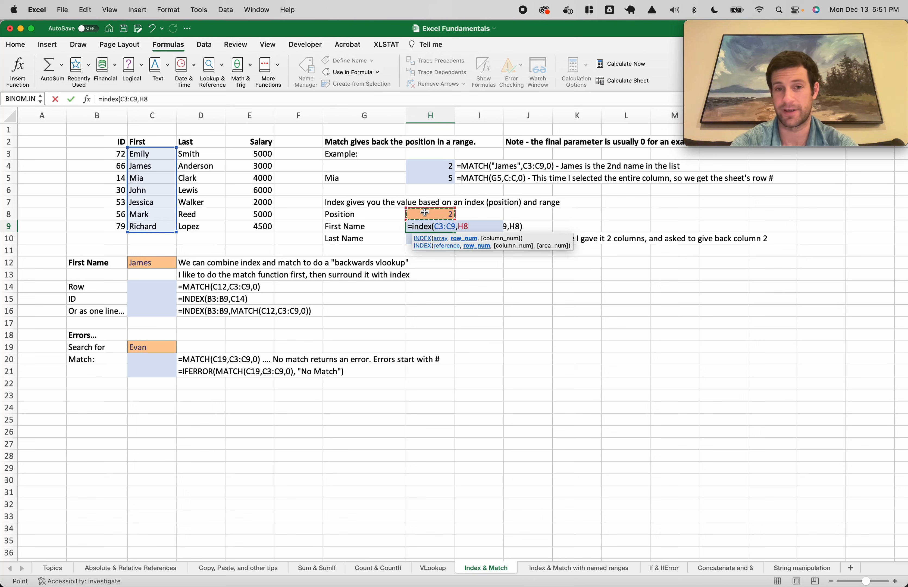
key(Return)
click(439, 227)
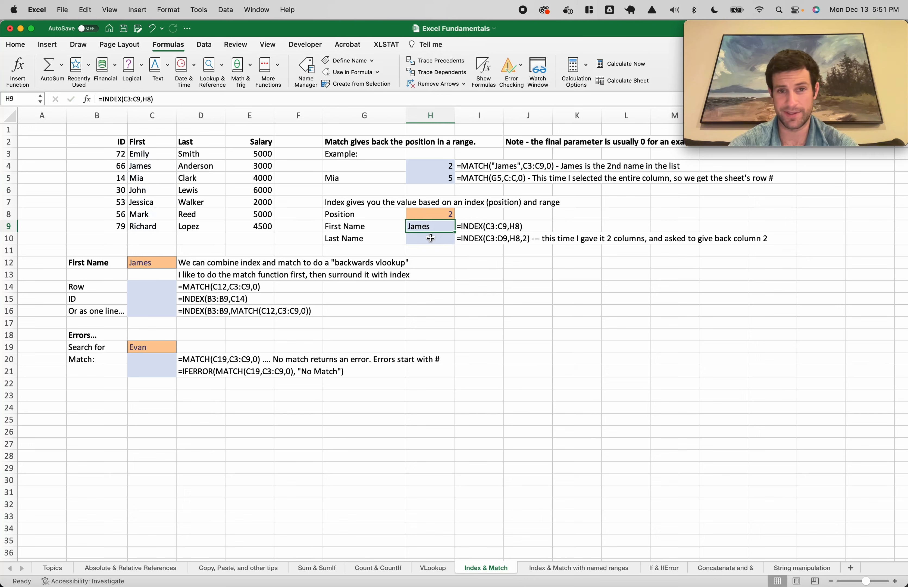
click(429, 238)
text(=index()
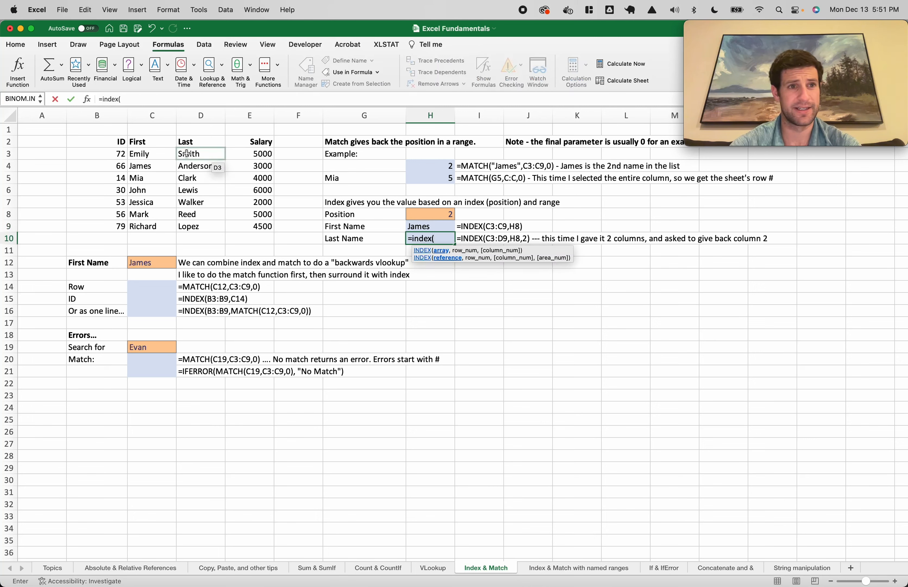
drag(151, 153, 223, 228)
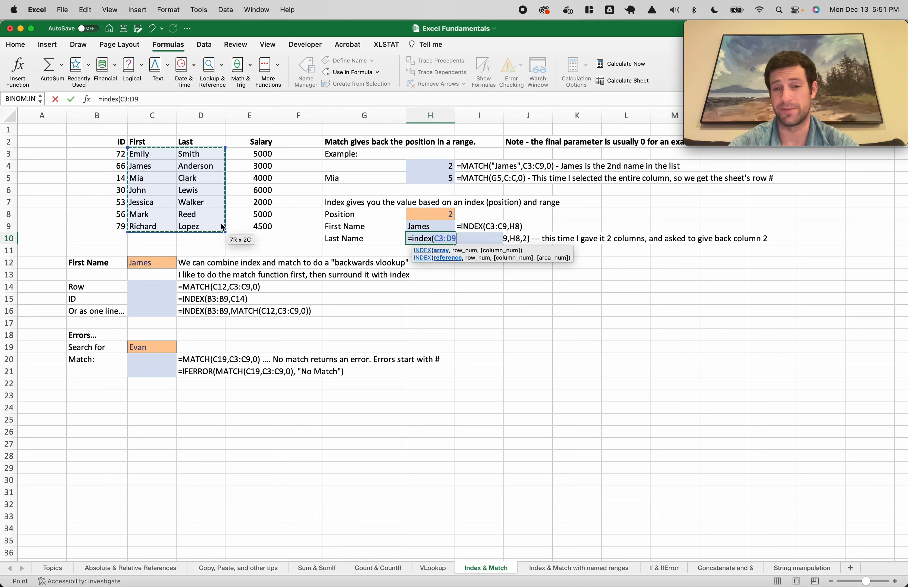
text(,)
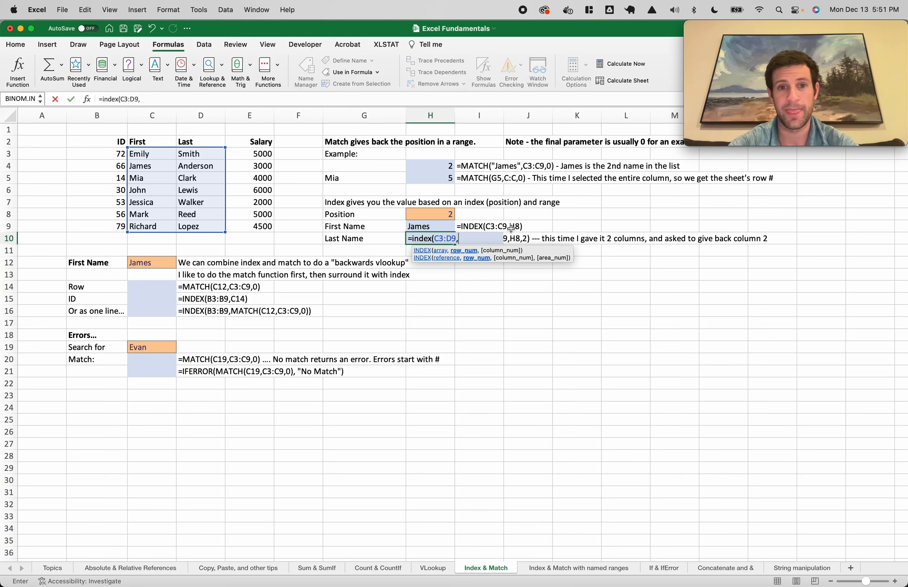
click(437, 214)
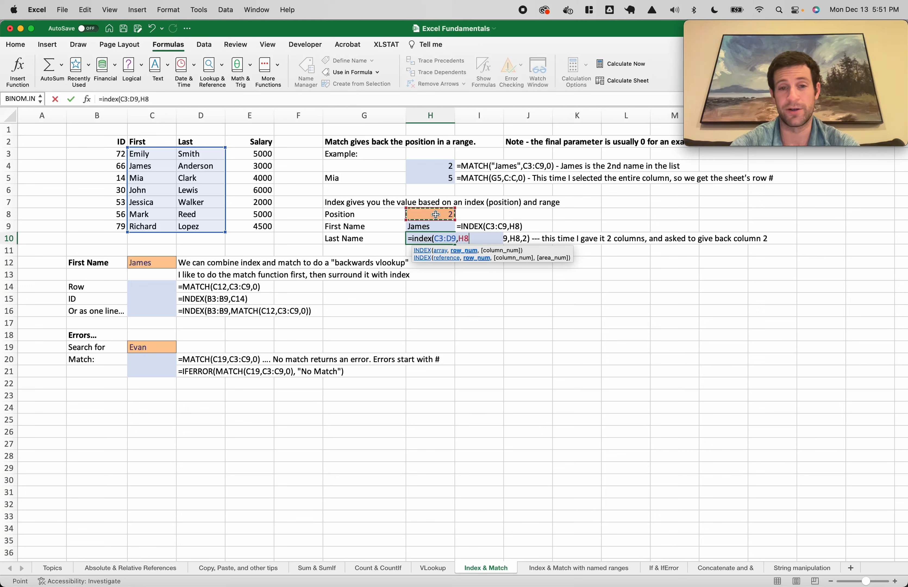
text(,)
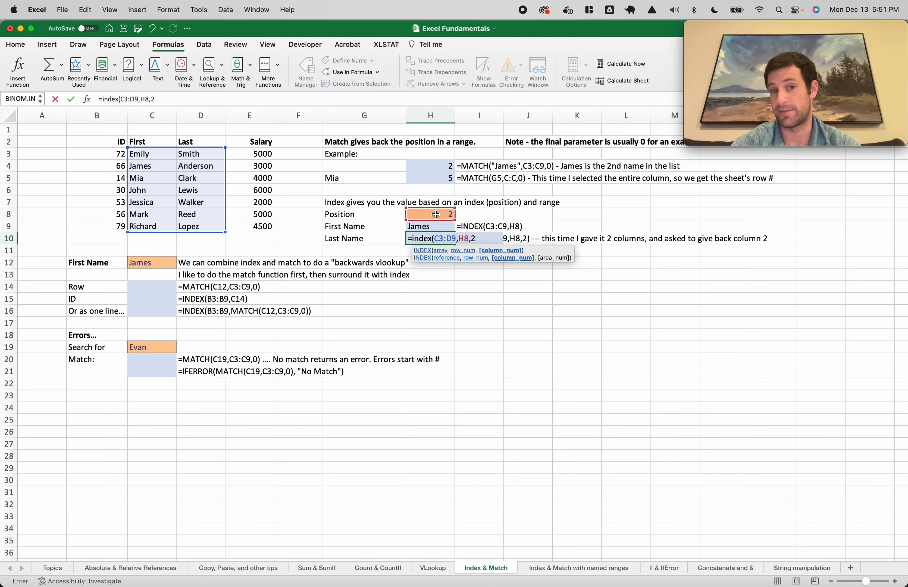
text(2))
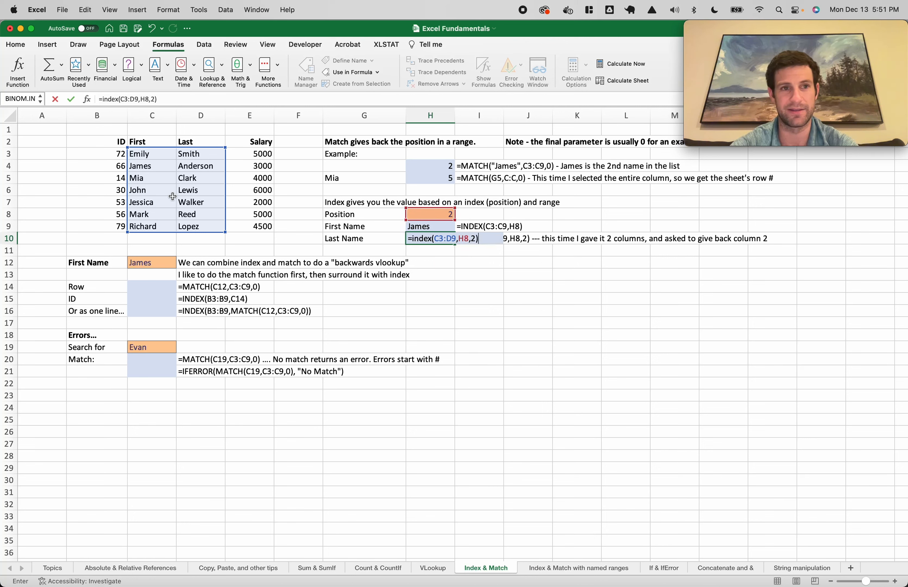
key(Return)
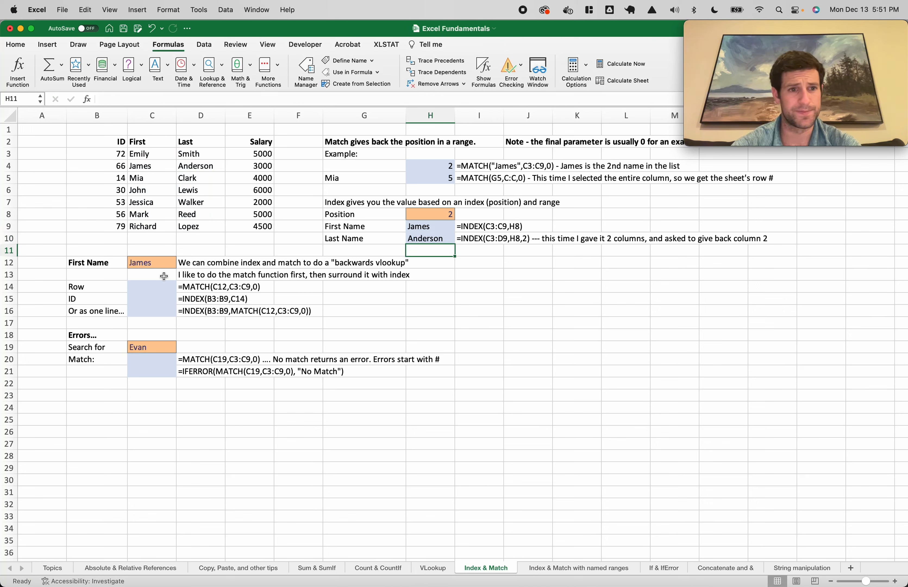
Enter =MATCH(C12,C3:C9,0) in C14 to find the name's row position, 2
click(142, 288)
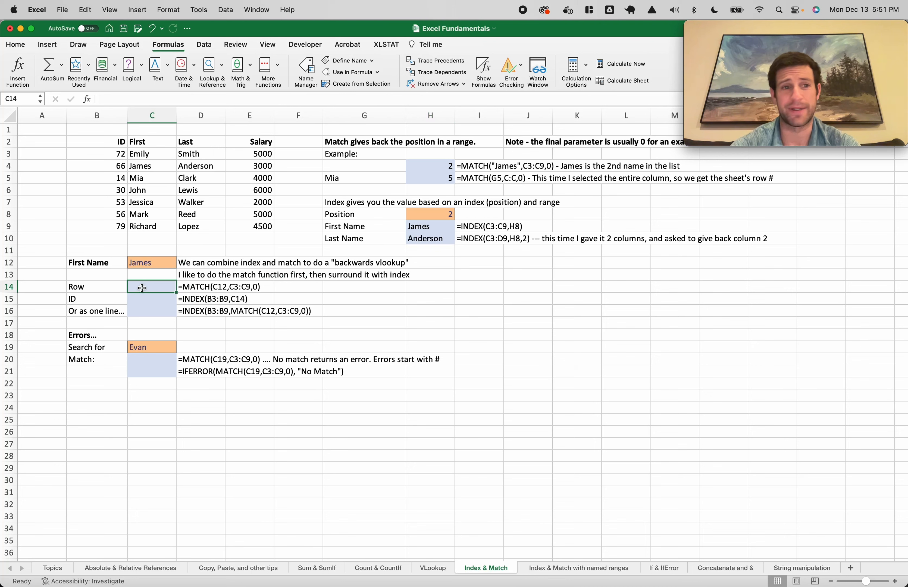
text(=match()
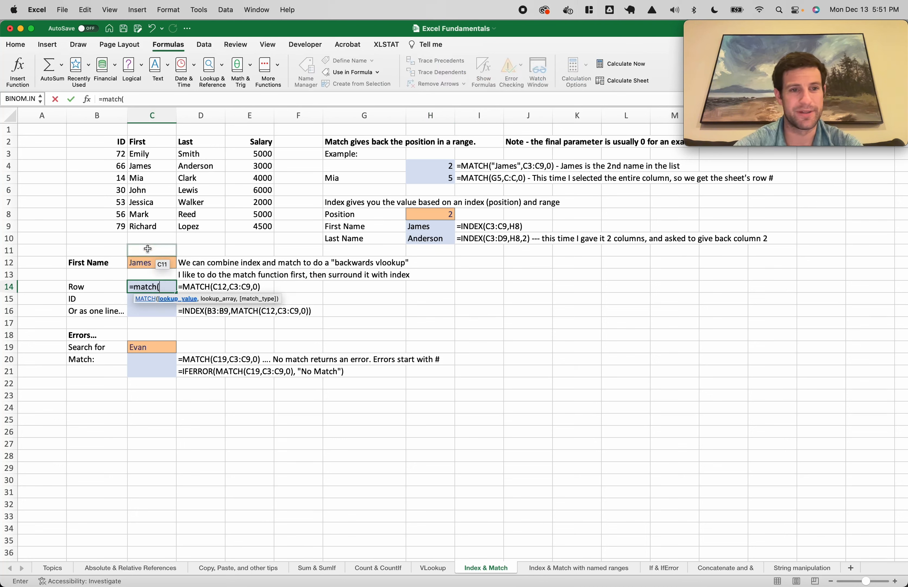
click(146, 263)
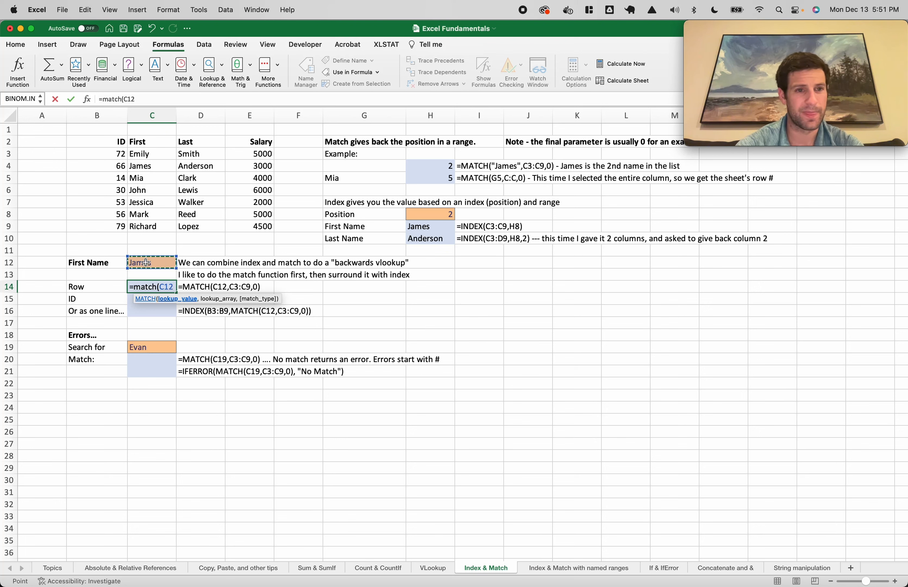
text(,)
drag(153, 155, 154, 226)
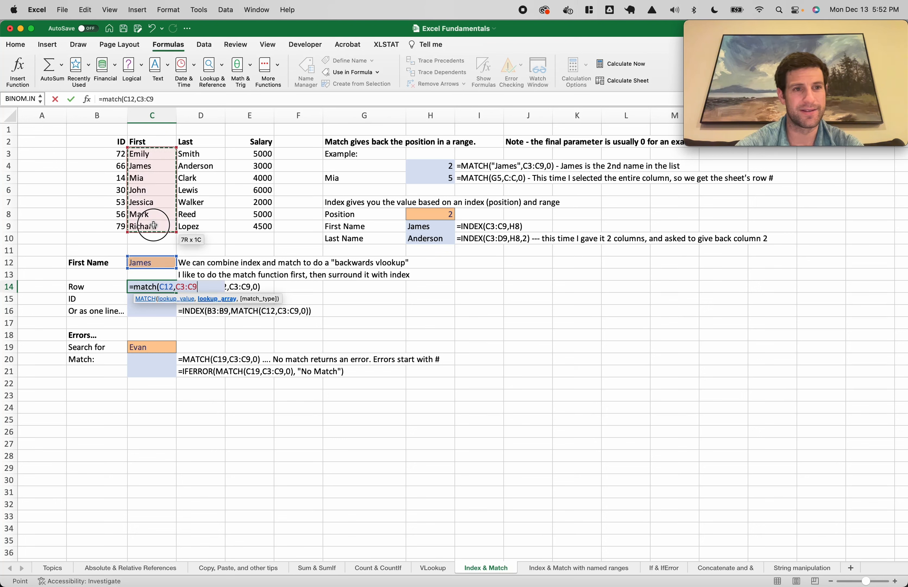
text(,)
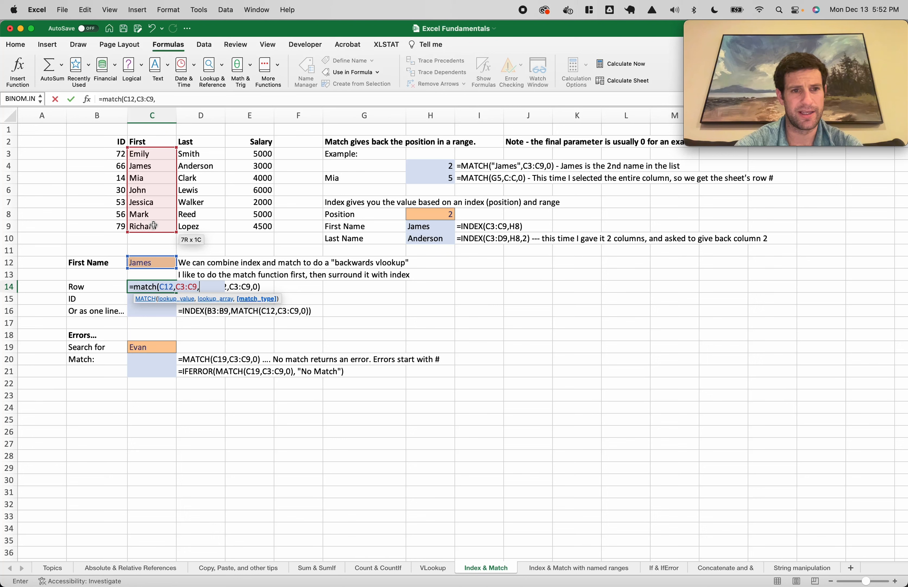
text(0))
key(Return)
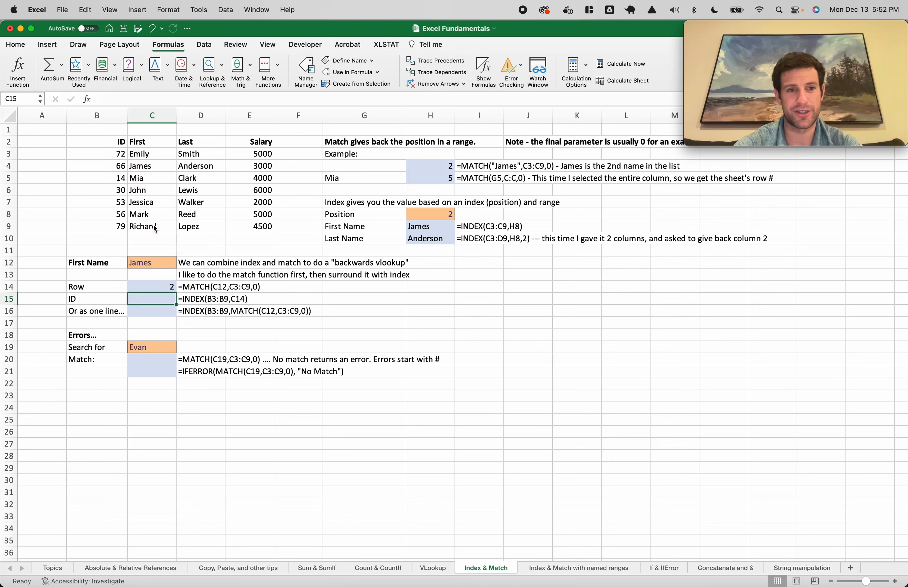
Enter =INDEX(B3:B9,C14) in C15 to return the matching ID, 66
text(=index()
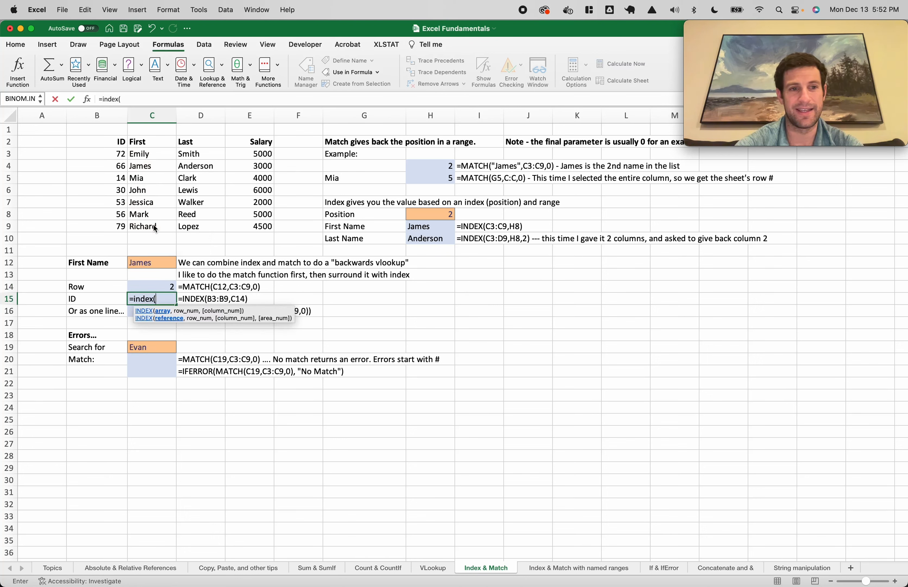
drag(120, 150, 117, 225)
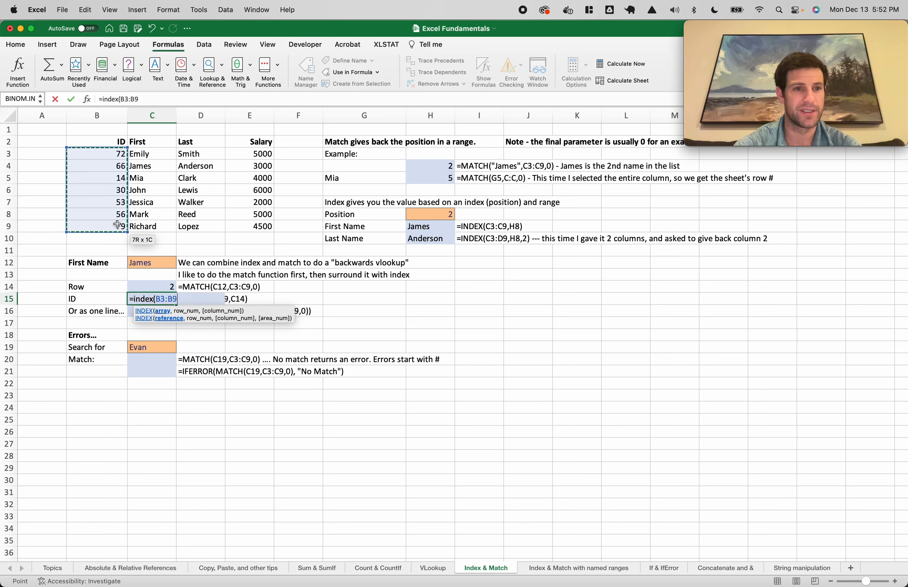
text(,)
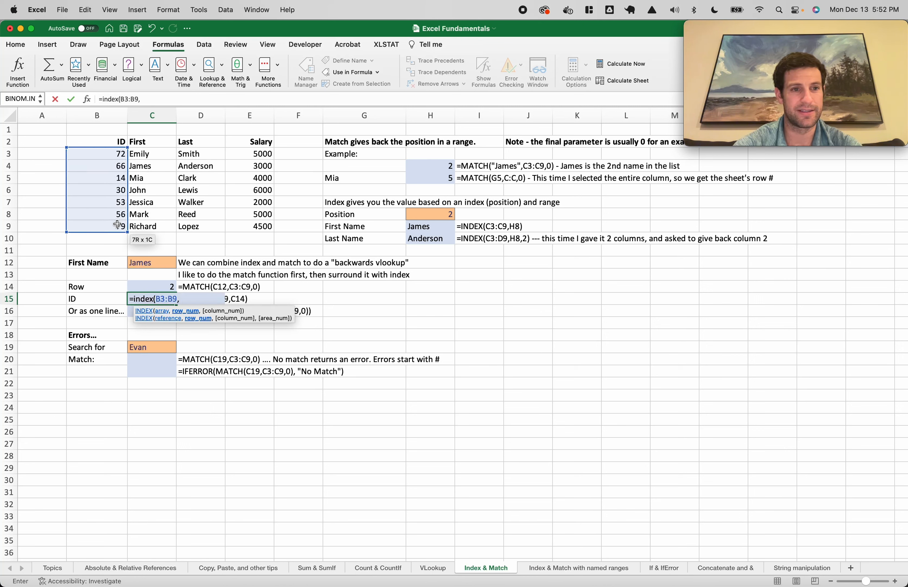
click(156, 285)
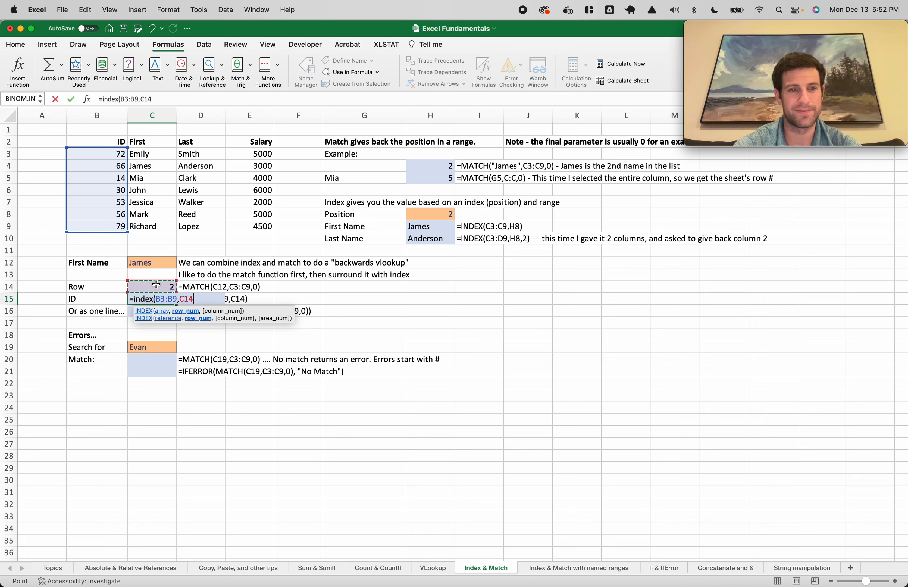
text(,0)
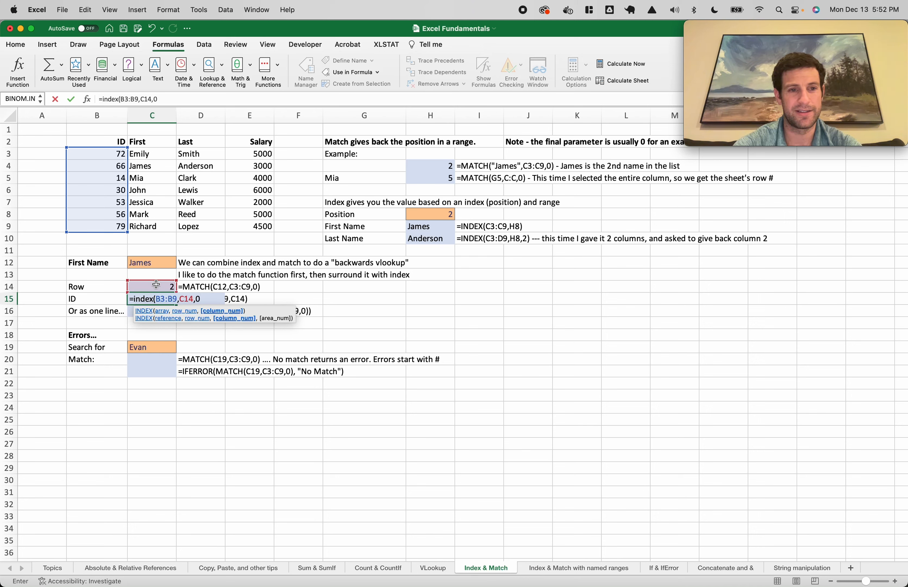
key(BackSpace)
key(BackSpace)
text())
key(Return)
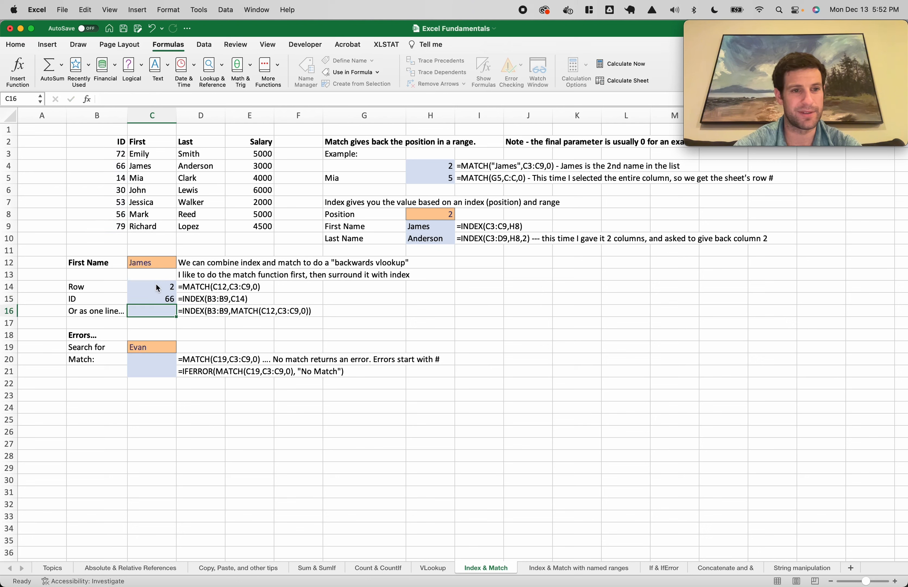
Review the INDEX and MATCH formulas in C15 and C14
click(160, 299)
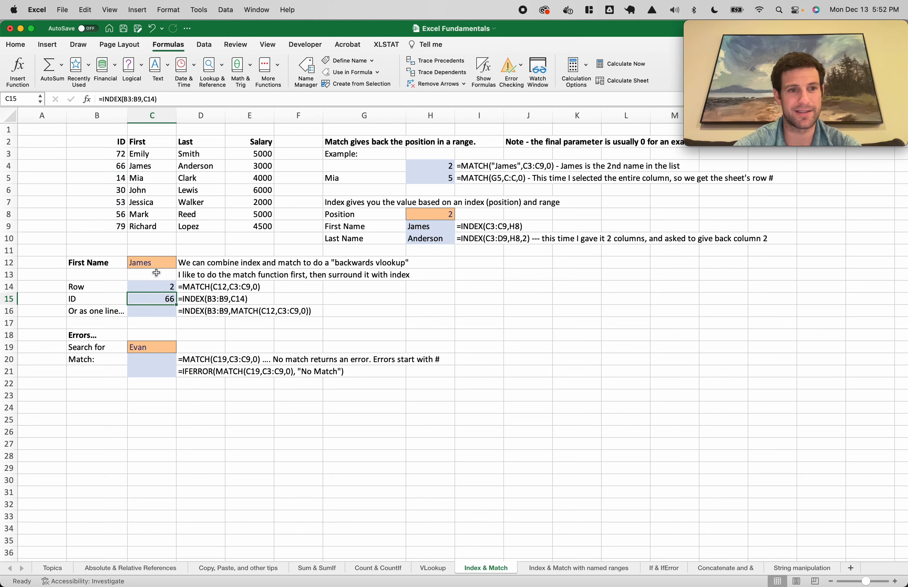
click(163, 288)
click(156, 299)
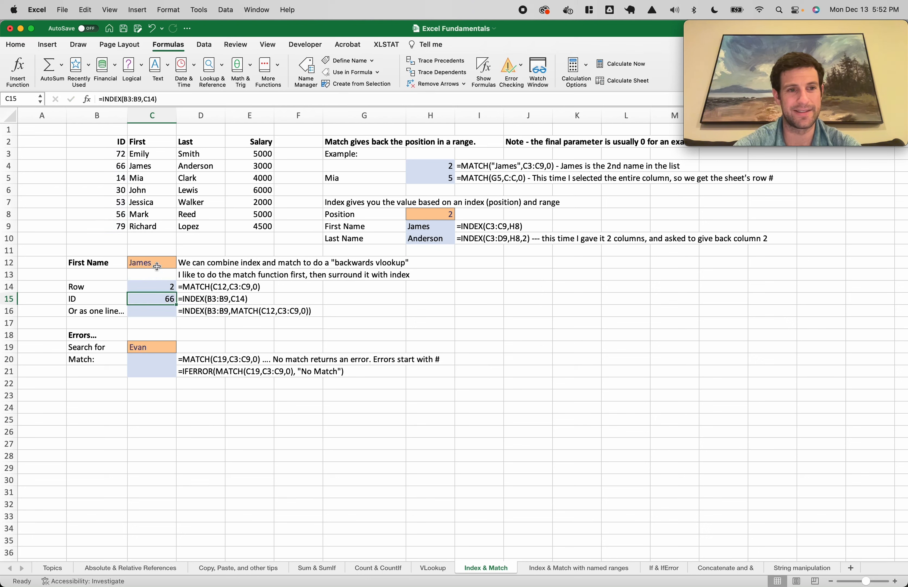
Replace James with Jessica in C12 so the lookup returns row 5 and ID 53
click(157, 266)
text(Jessica)
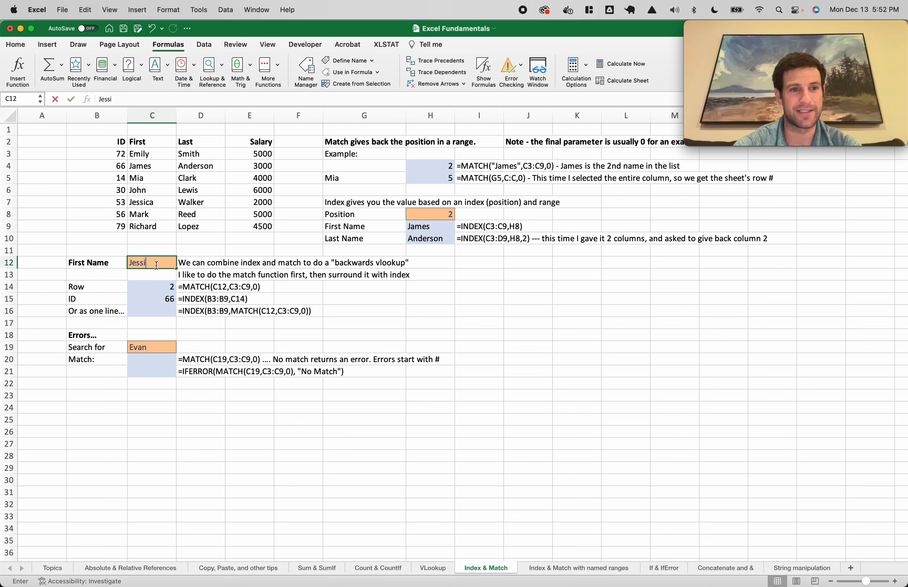
key(Return)
click(175, 284)
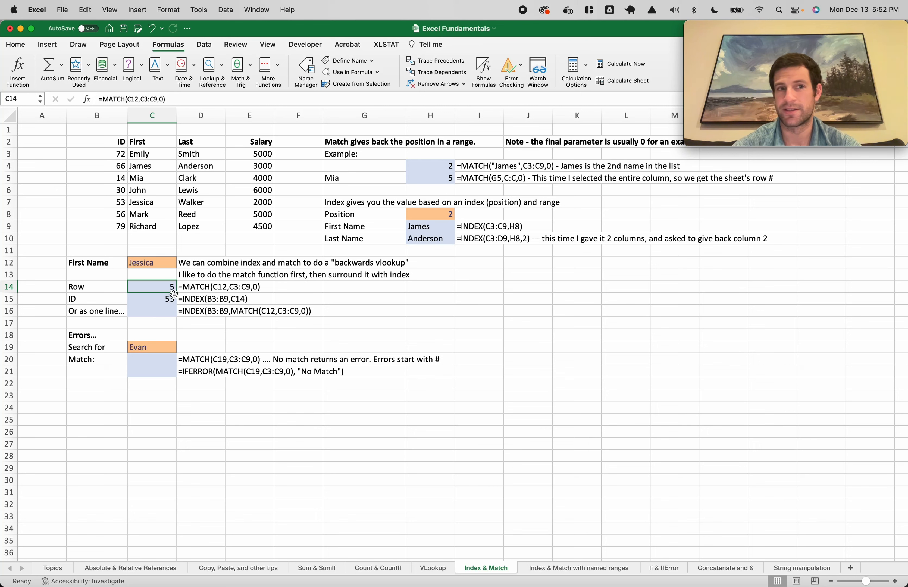
click(159, 263)
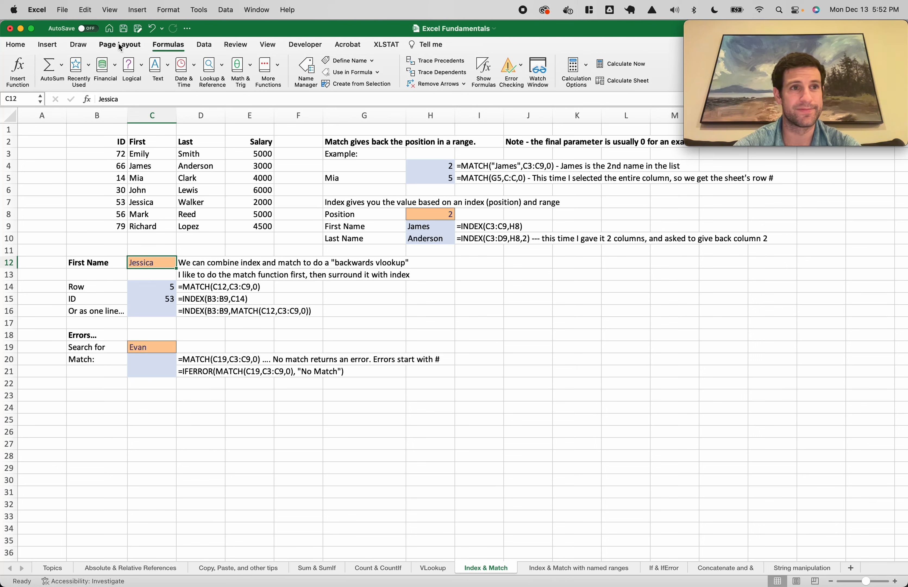
Add List data validation to C12 with source $C$3:$C$9 for a name dropdown
click(205, 45)
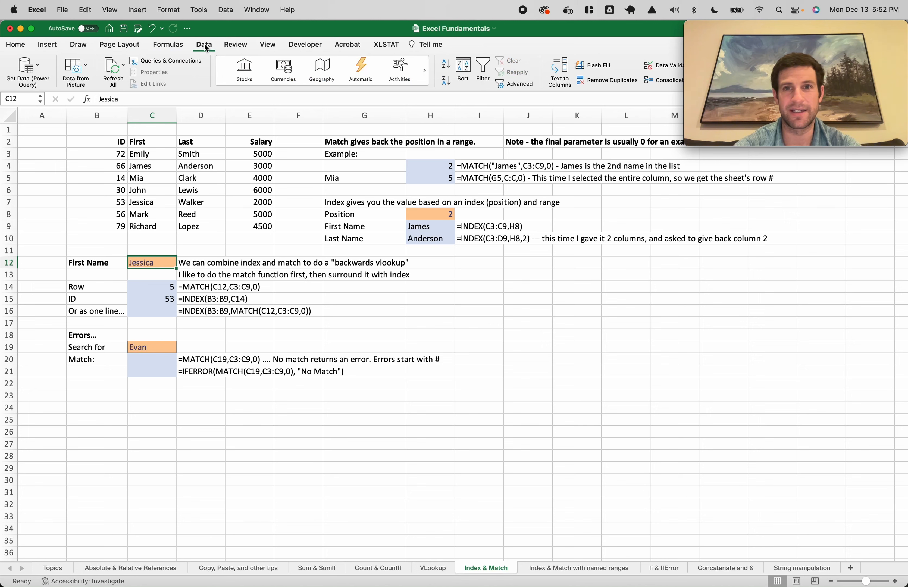
click(659, 66)
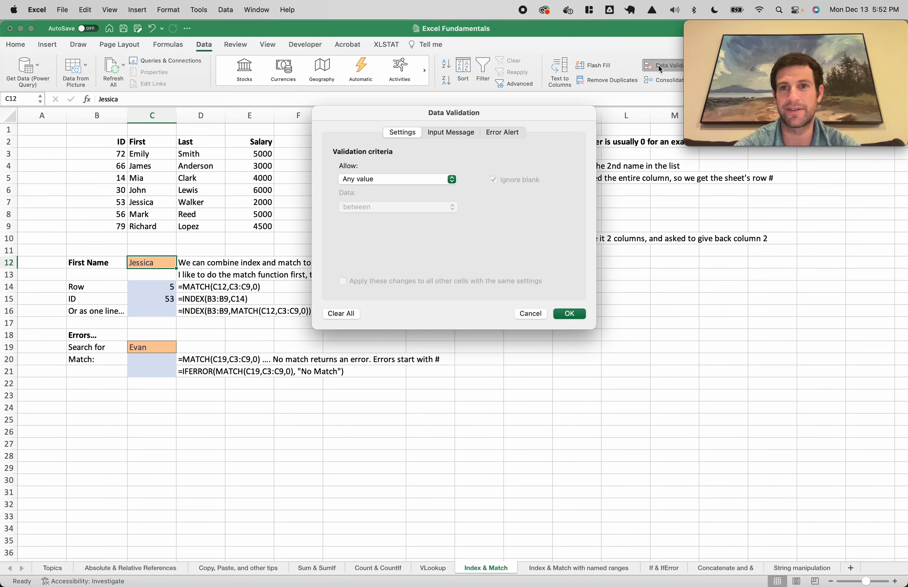
click(385, 179)
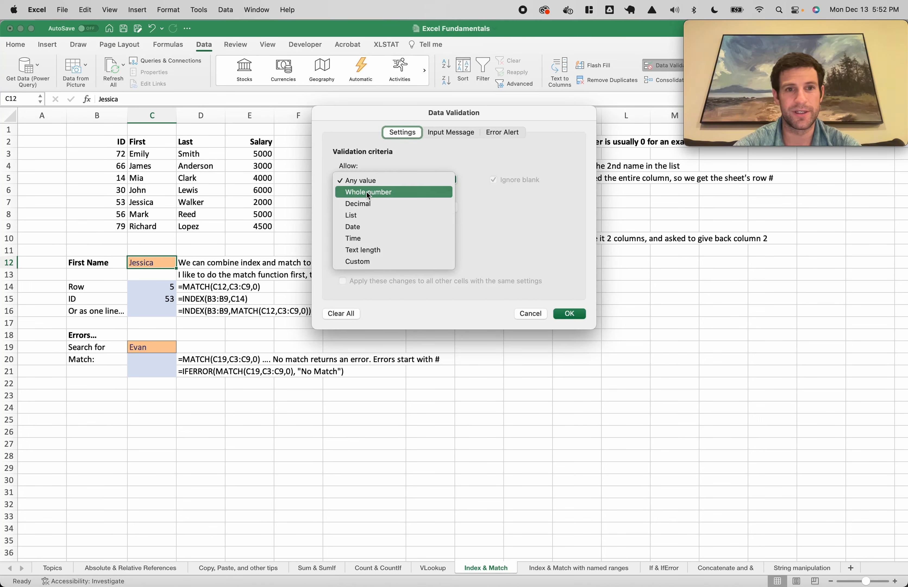
click(354, 214)
click(381, 236)
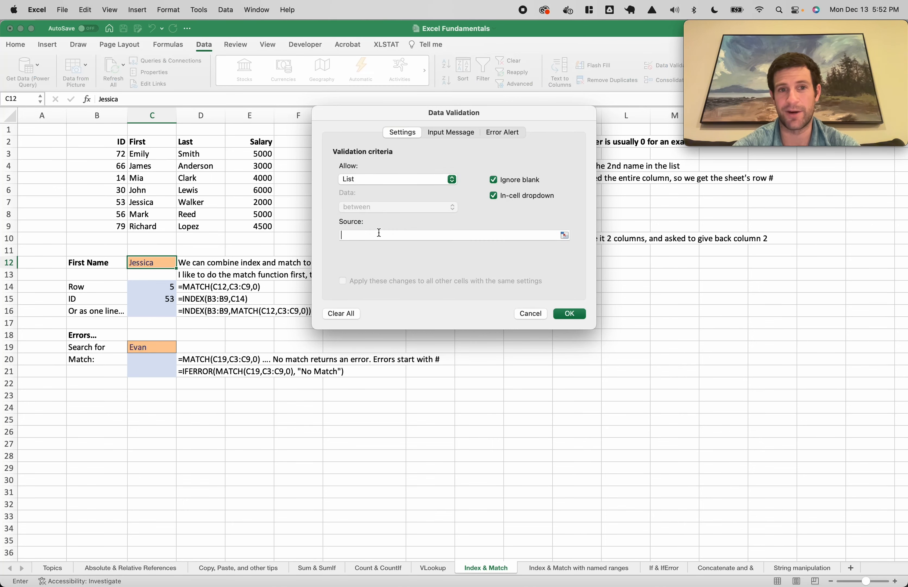
drag(142, 155, 158, 228)
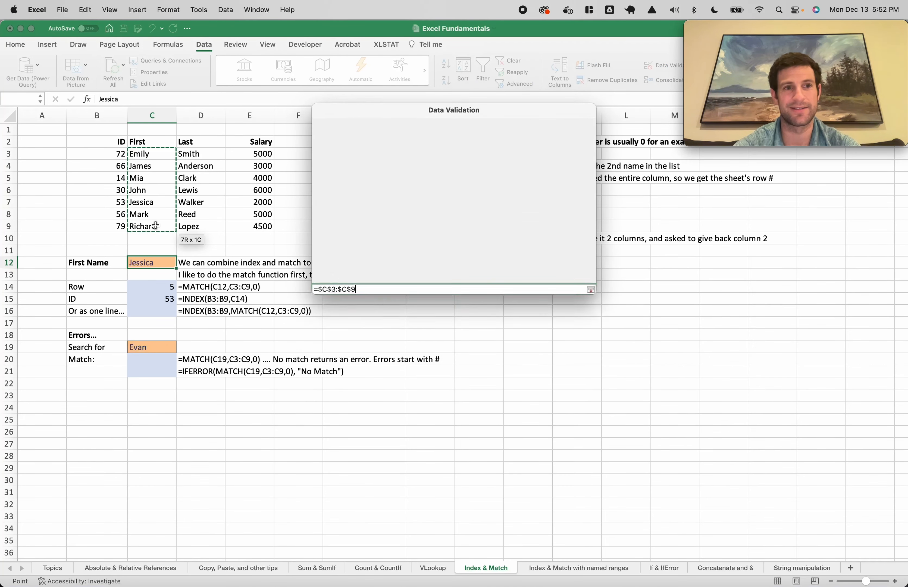
click(578, 315)
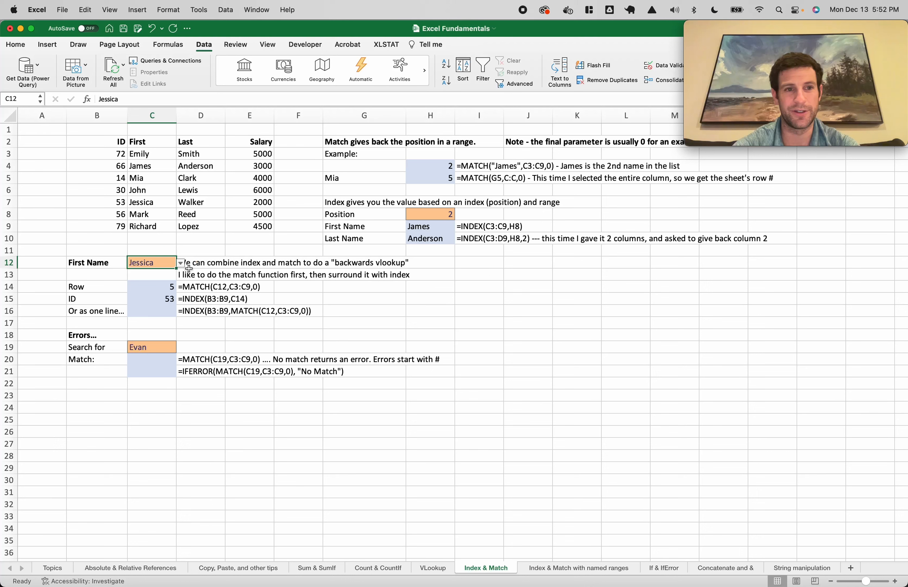
Pick Richard, James, then John from the C12 dropdown, ending at row 4 and ID 30
click(180, 263)
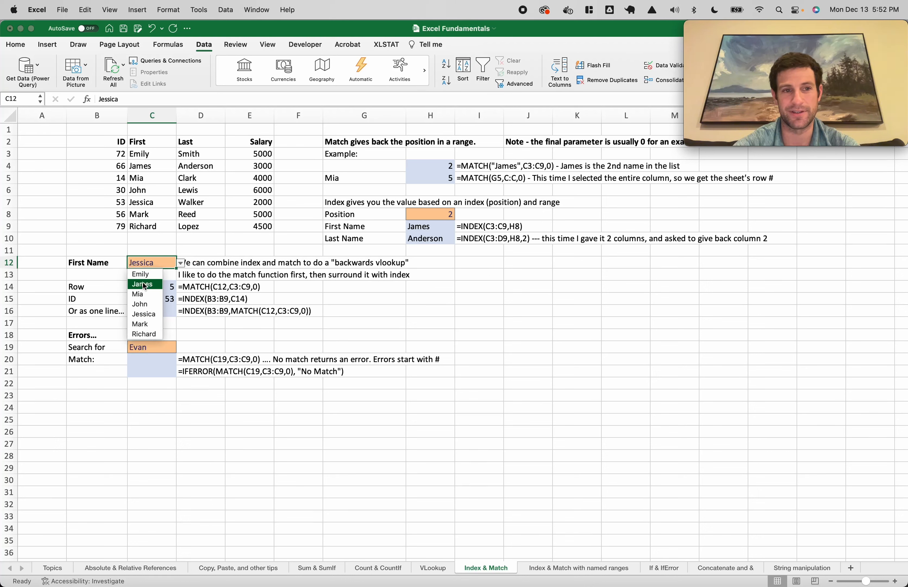
click(145, 335)
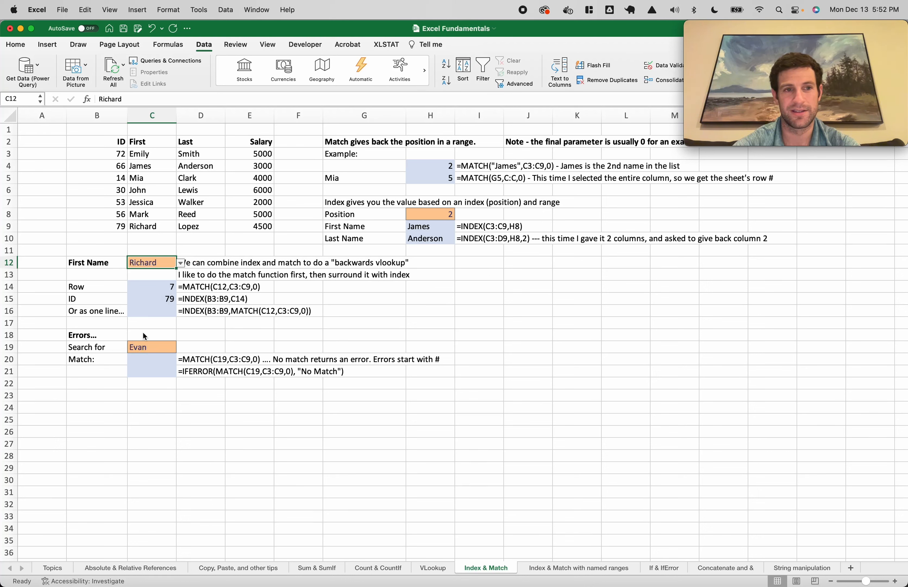
click(180, 263)
click(143, 284)
click(180, 263)
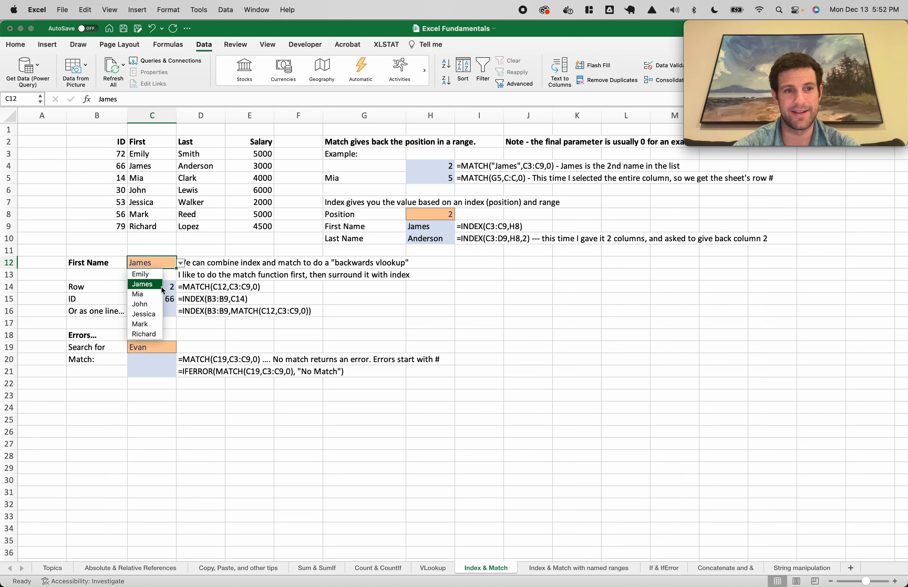
click(144, 304)
Inspect the MATCH and INDEX formulas in C14 and C15, then select C14:C15
click(149, 293)
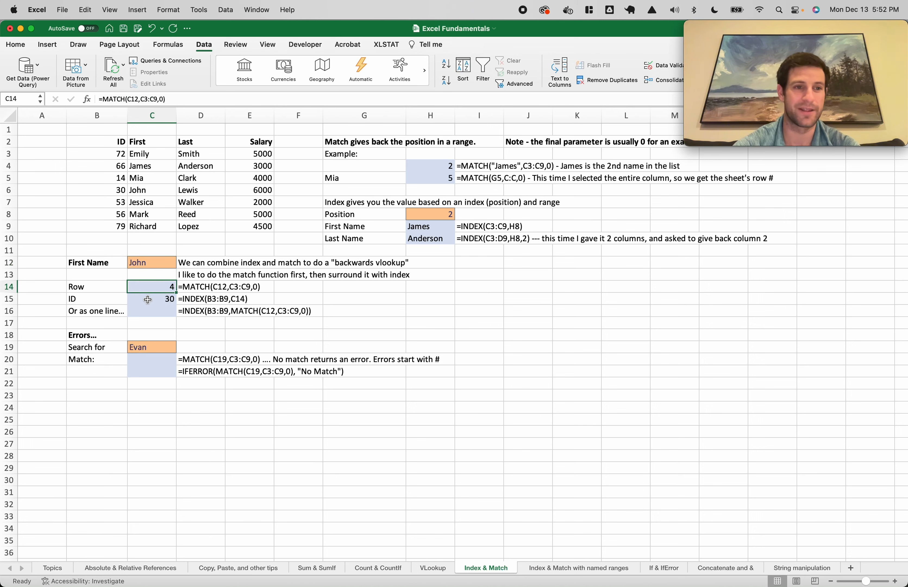
click(151, 302)
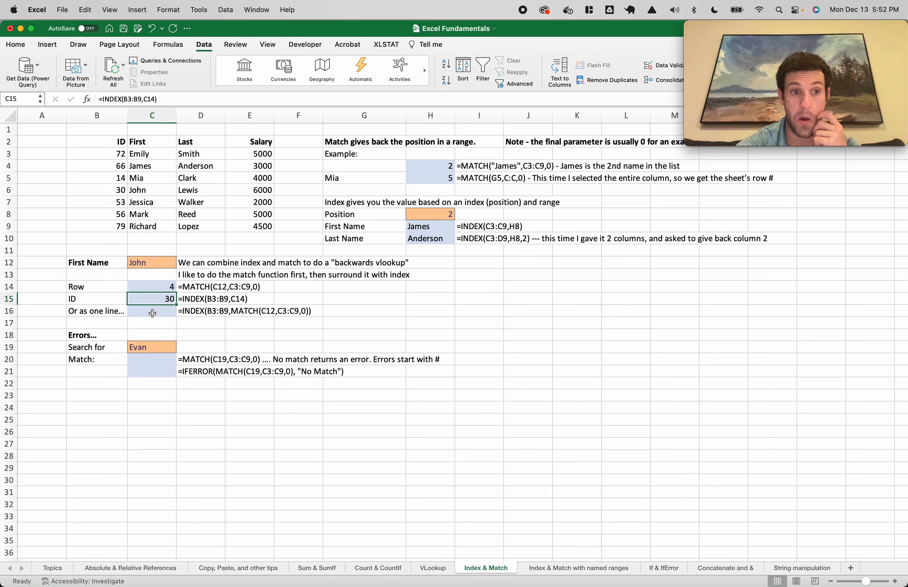
click(152, 312)
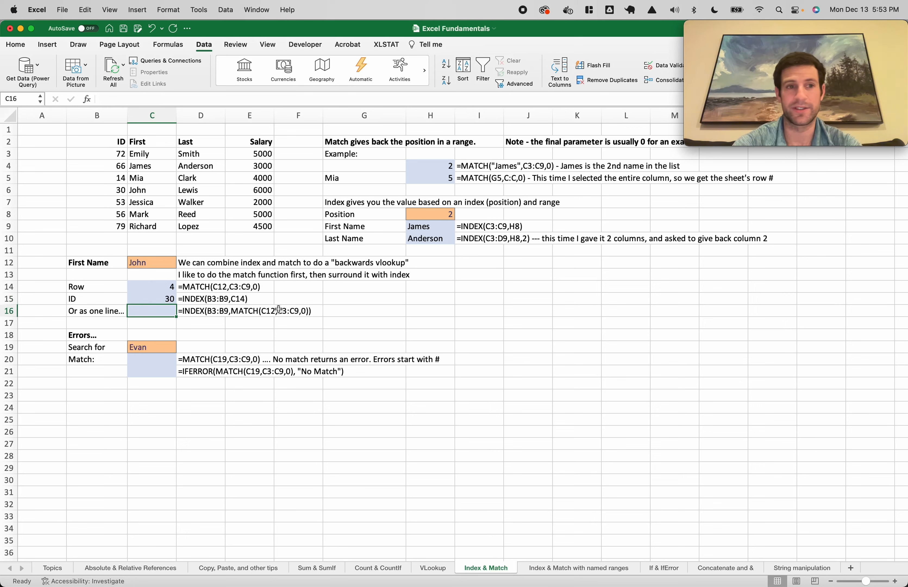
drag(149, 288, 153, 299)
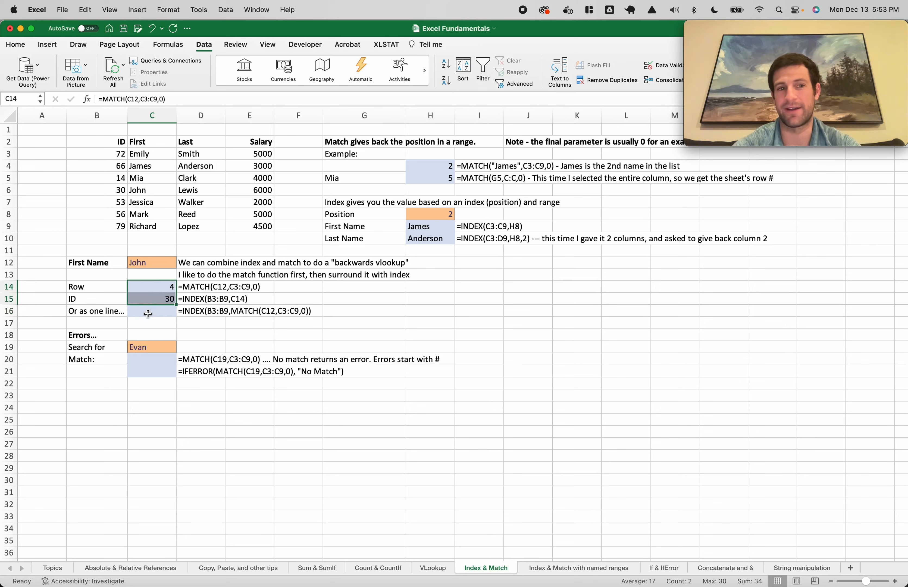
Enter =INDEX(B3:B9,MATCH(C12,C3:C9,0)) in C16, returning John's ID 30
click(148, 314)
text(=index()
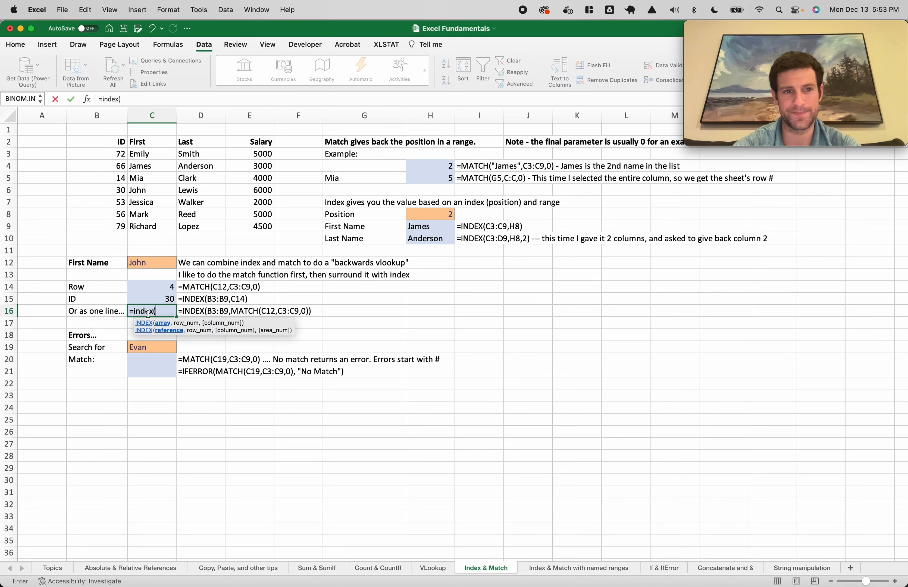
drag(111, 154, 119, 225)
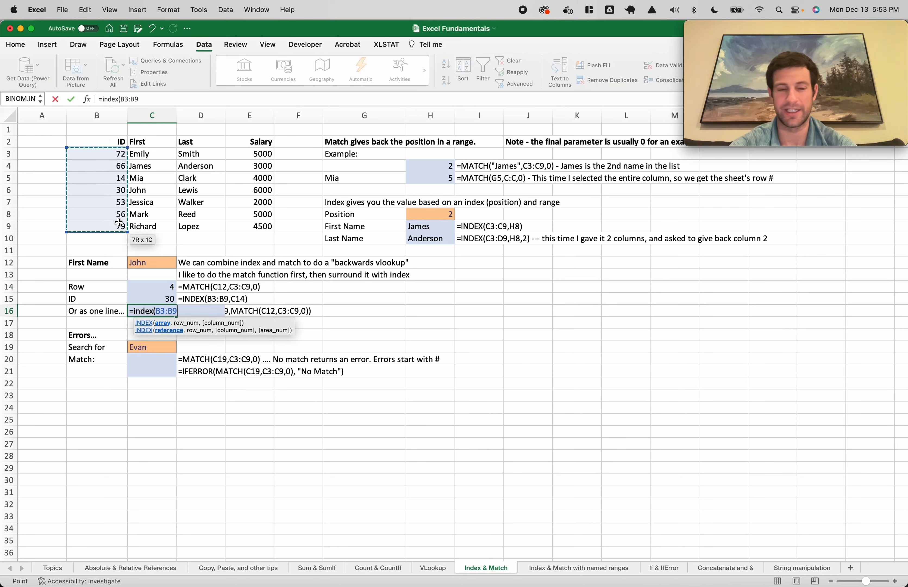
text(,match()
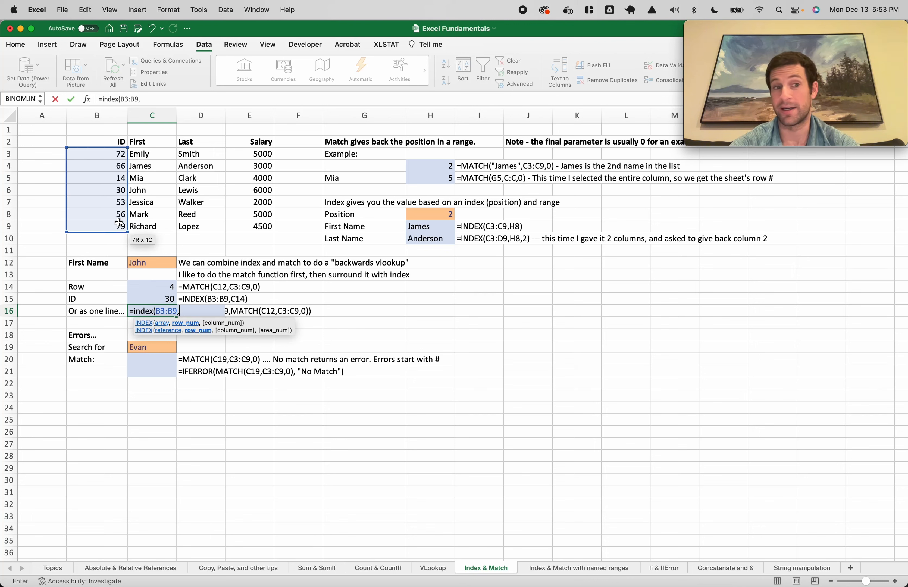
click(147, 262)
text(,)
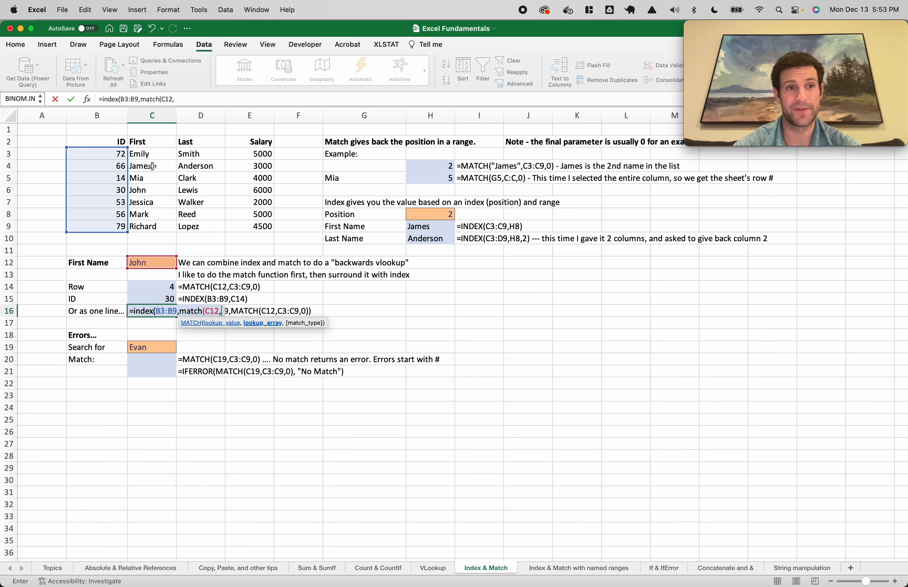
drag(149, 155, 149, 224)
text(,)
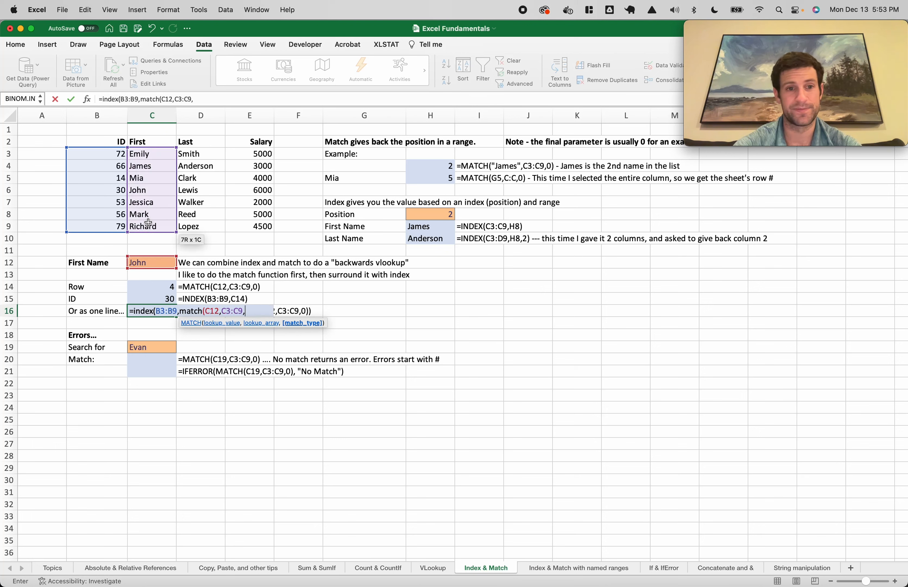
text(0)))
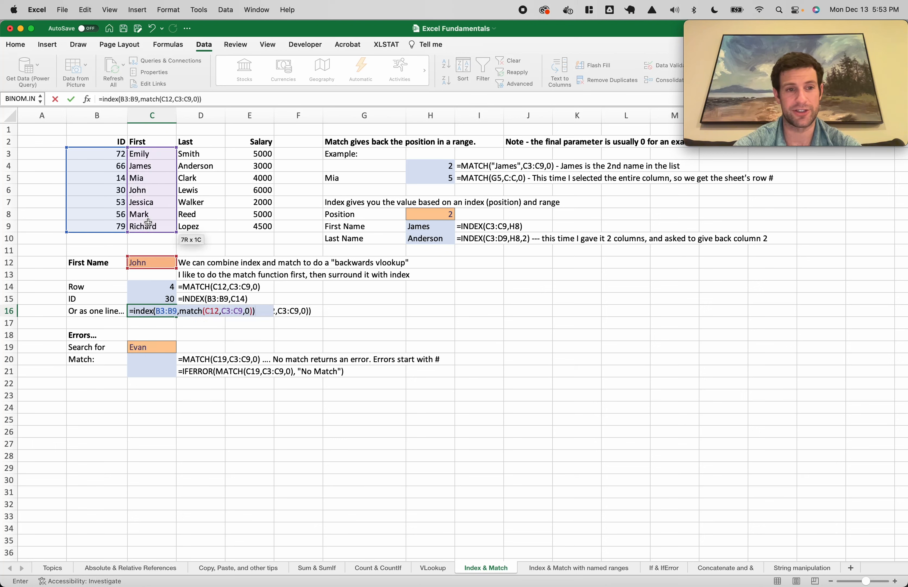
key(Return)
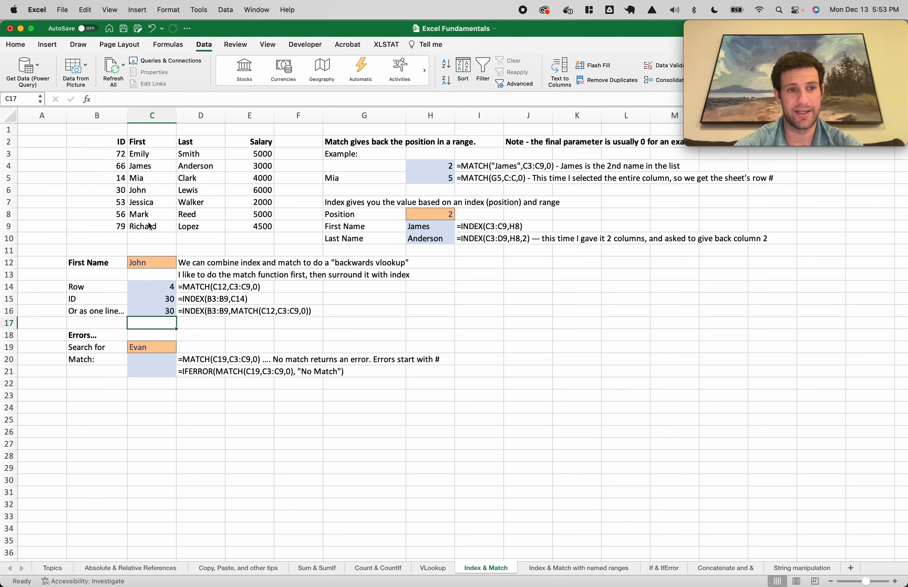
key(Up)
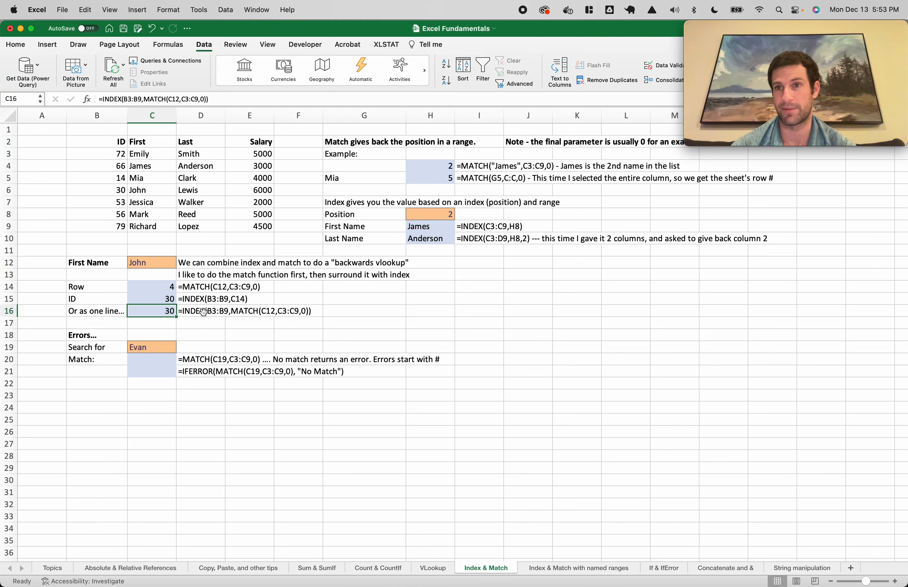
Enter =MATCH(C19,C3:C9,0) in C20 to match the search name
click(149, 361)
text(=match()
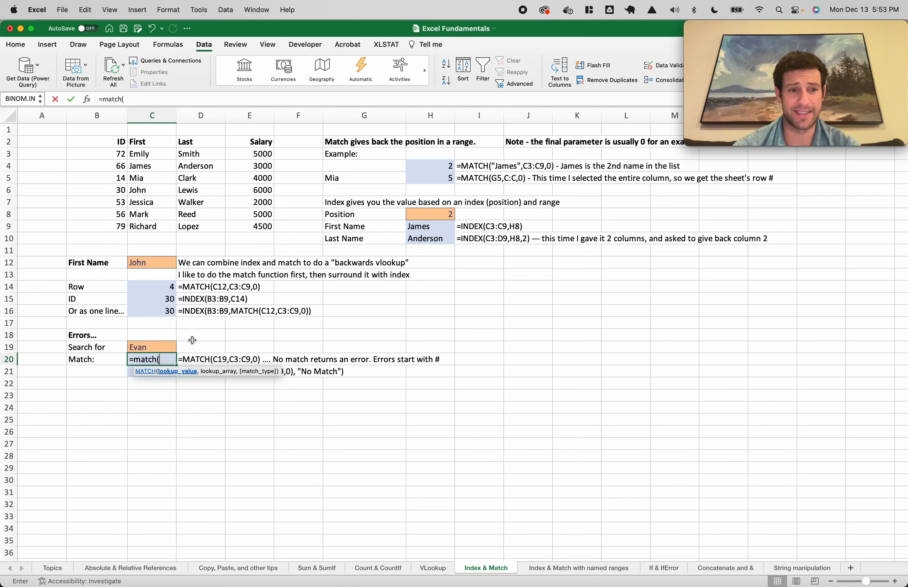
click(141, 345)
text(,)
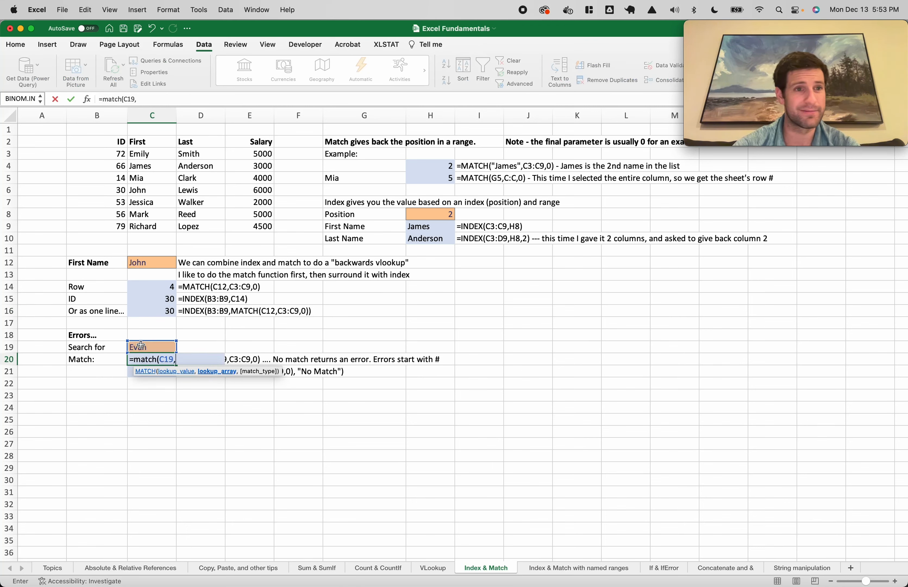
drag(147, 155, 147, 228)
text(,0))
key(Return)
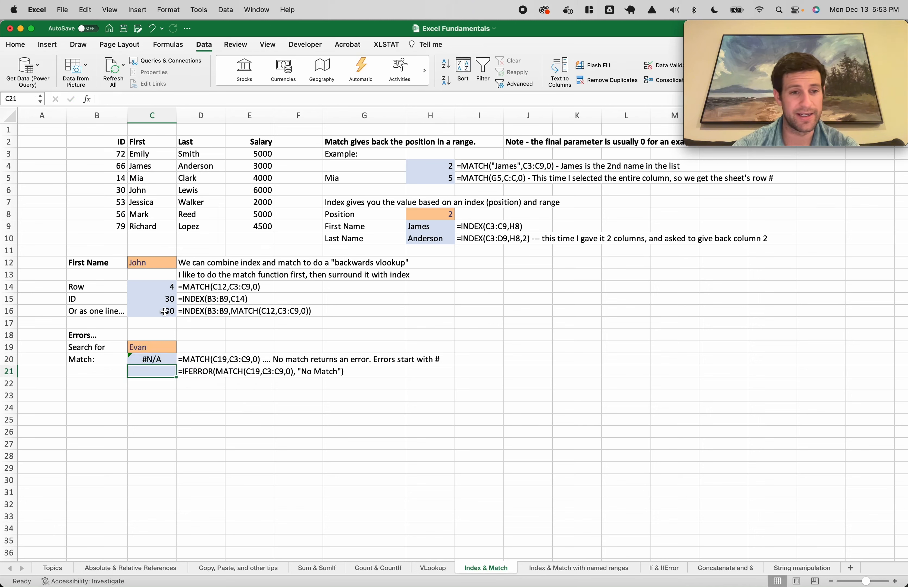
Copy the MATCH formula text from C20 without changing the cell
click(159, 360)
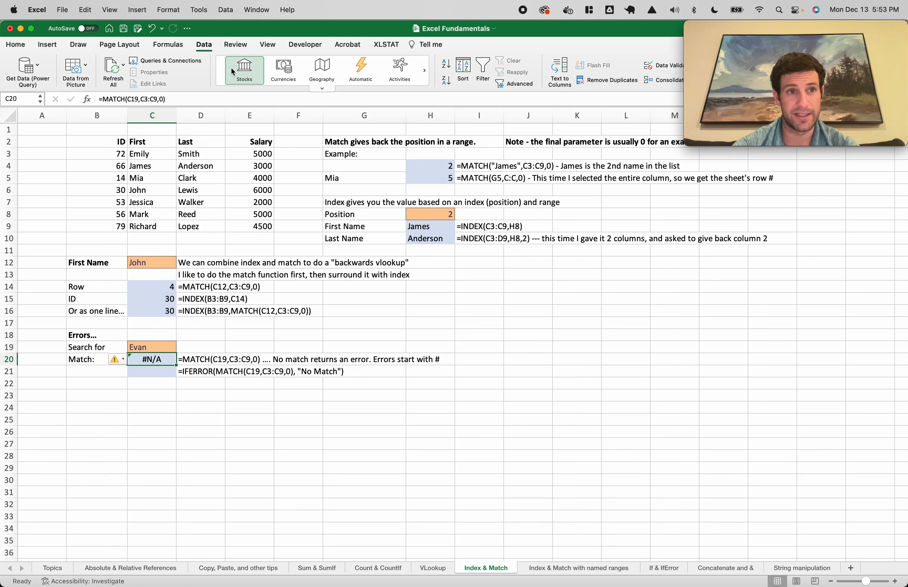
drag(185, 98, 99, 95)
key(super+c)
key(Escape)
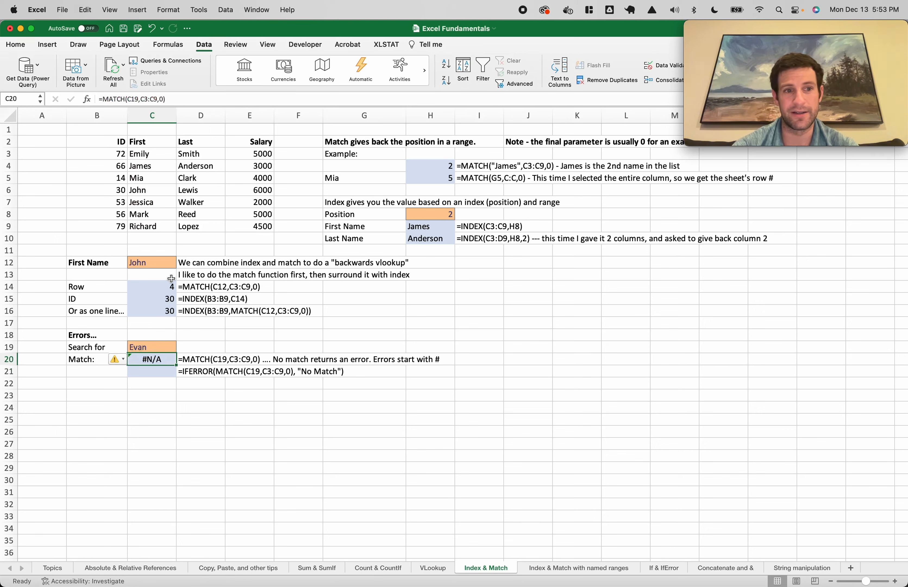
Enter =IFERROR(MATCH(C19,C3:C9,0),"No Match") in C21, removing a stray equals sign
click(159, 369)
text(=if)
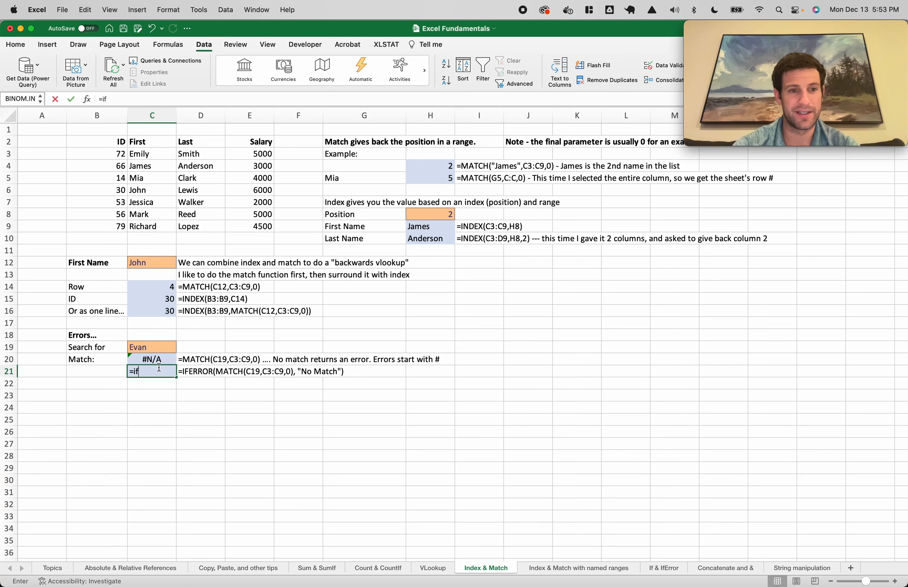
text(error()
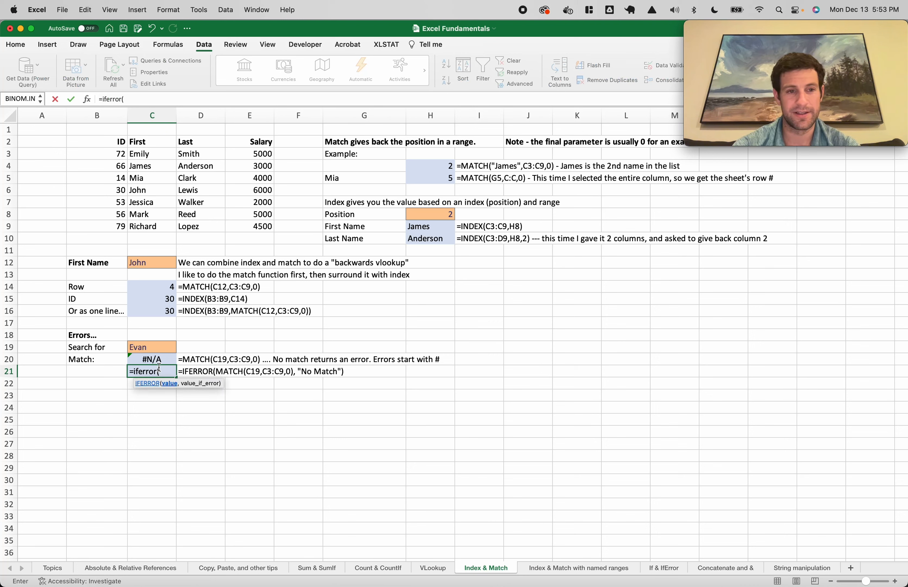
key(super+v)
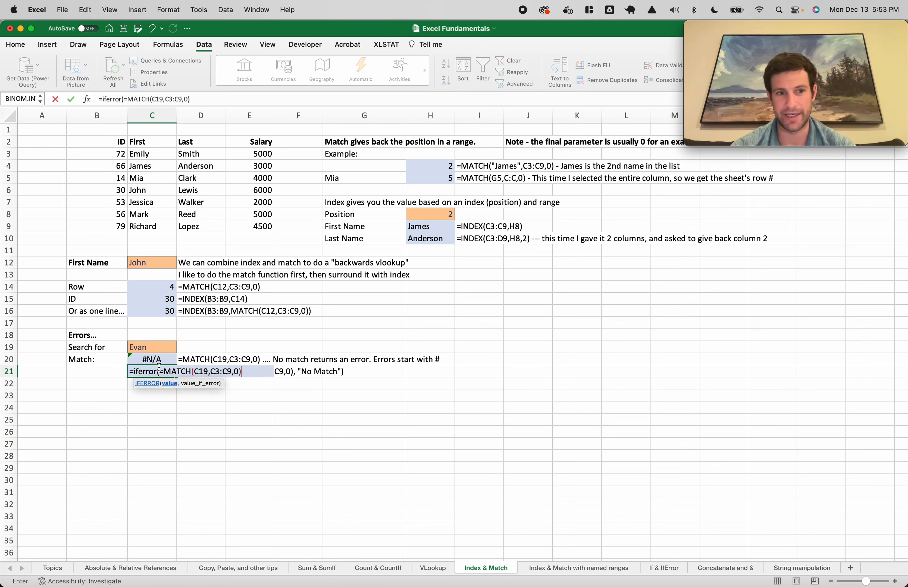
text(,)
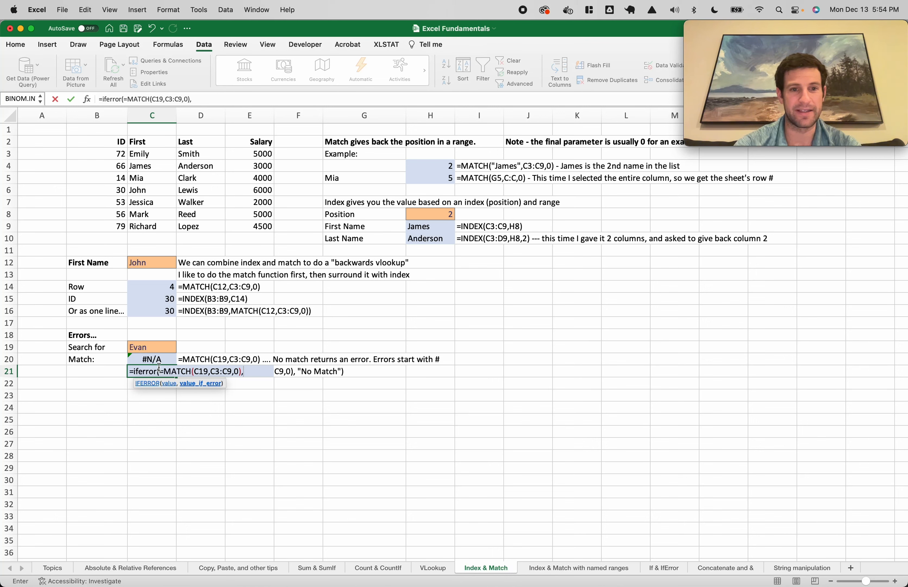
text("No Match"))
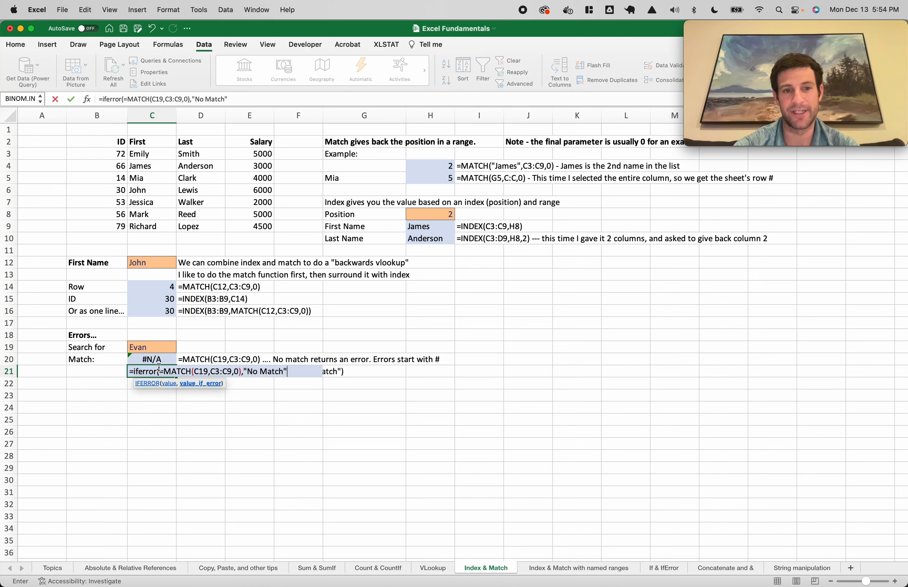
key(Return)
key(Return)
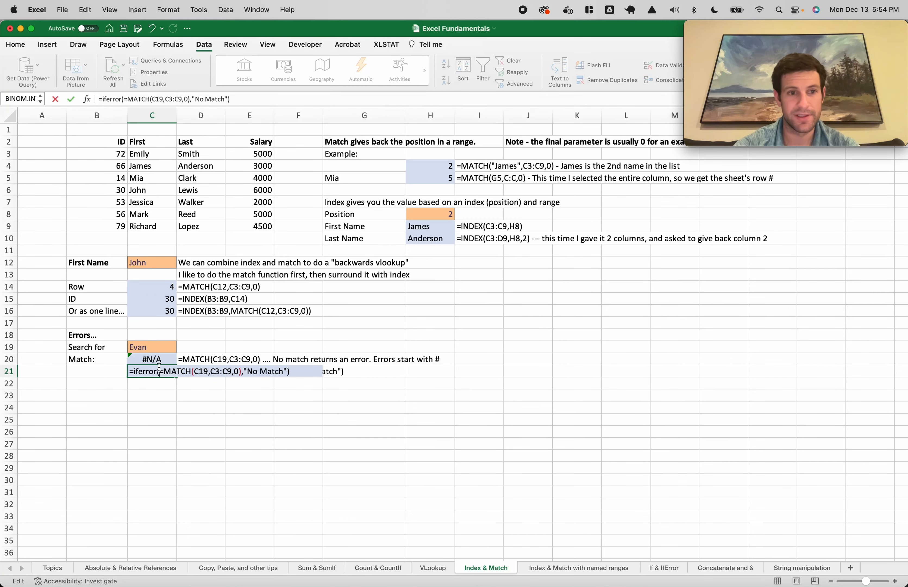
click(165, 373)
key(BackSpace)
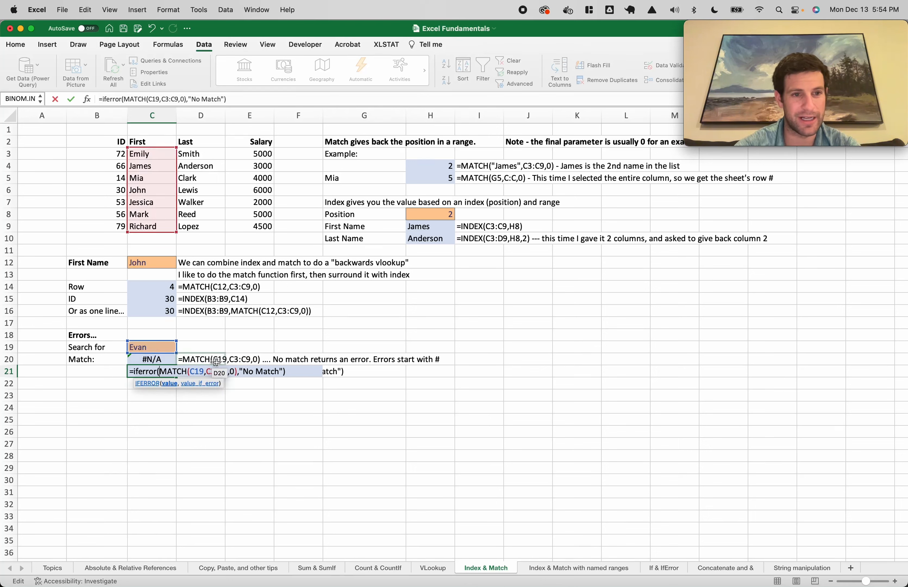
click(130, 373)
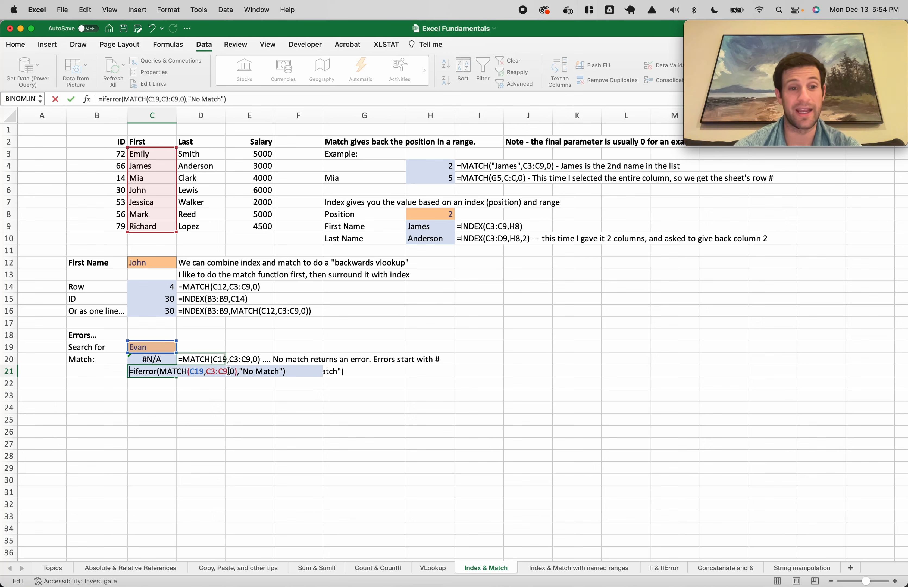
key(Return)
Type James into C19 as the search name, returning 2
click(156, 351)
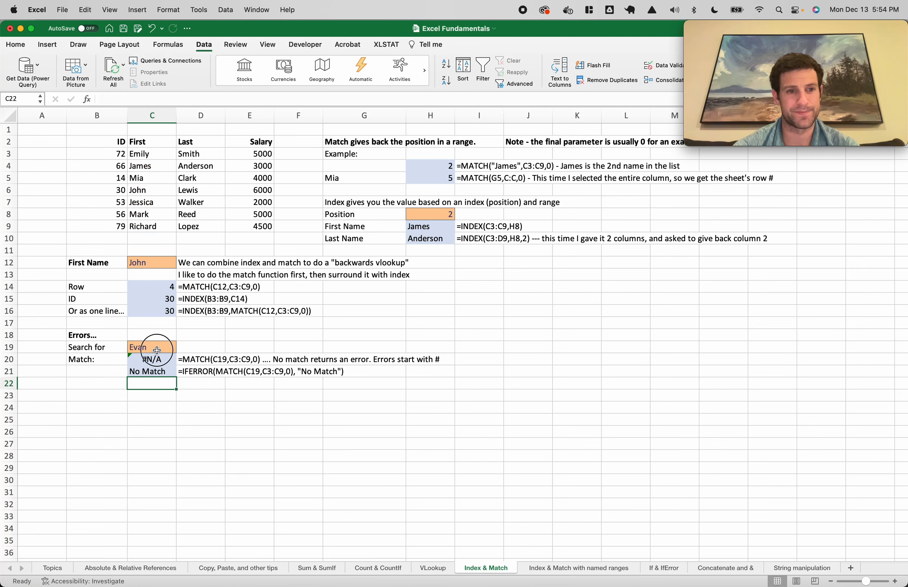
text(James)
key(Return)
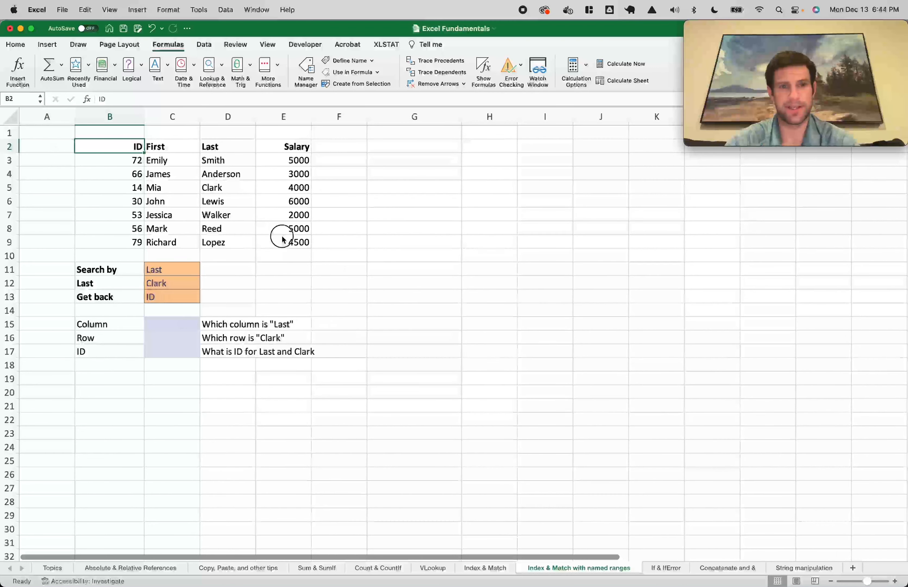
Name the table range B2:E9 my_table via the Name Box
click(141, 140)
key(ctrl+a)
click(23, 99)
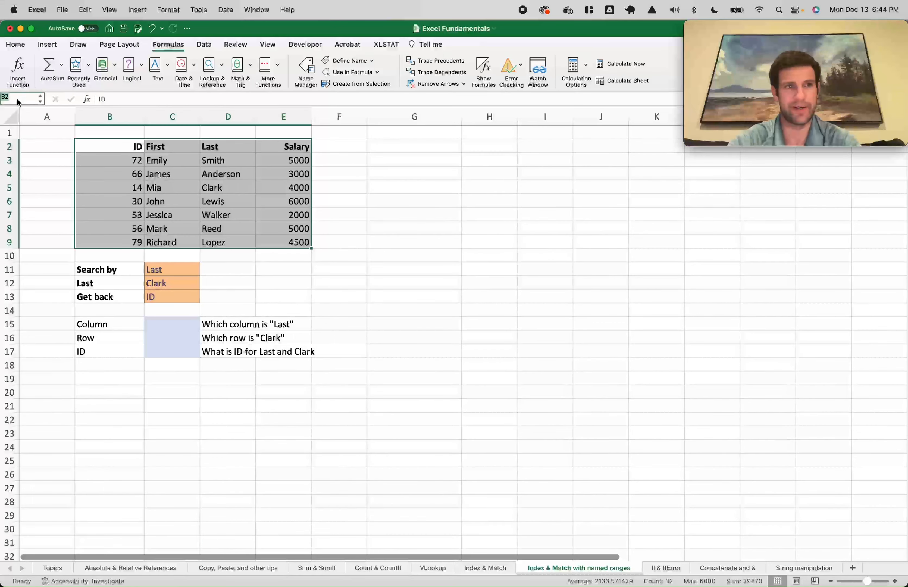
text(my_table)
key(Return)
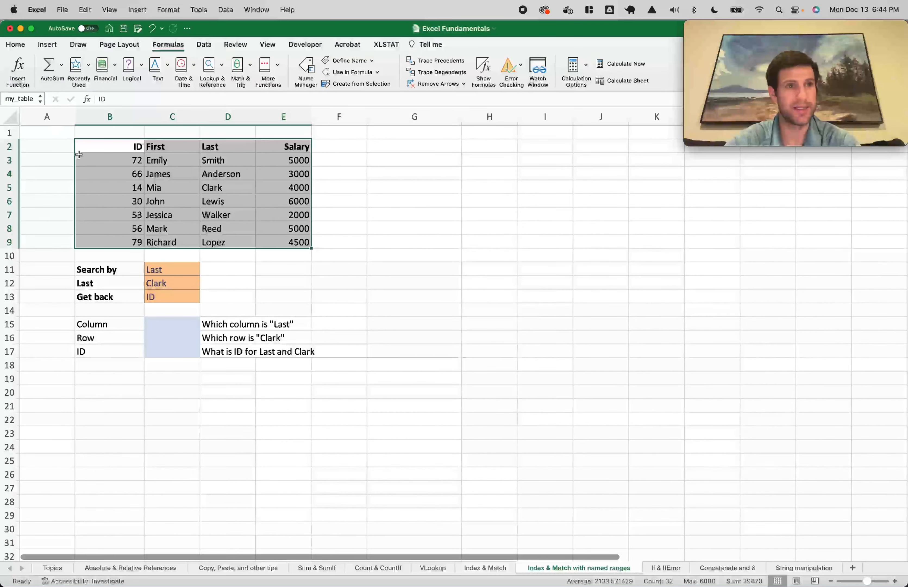
Review the search inputs: Last in C11, Clark in C12, ID in C13
click(233, 267)
click(140, 266)
click(162, 269)
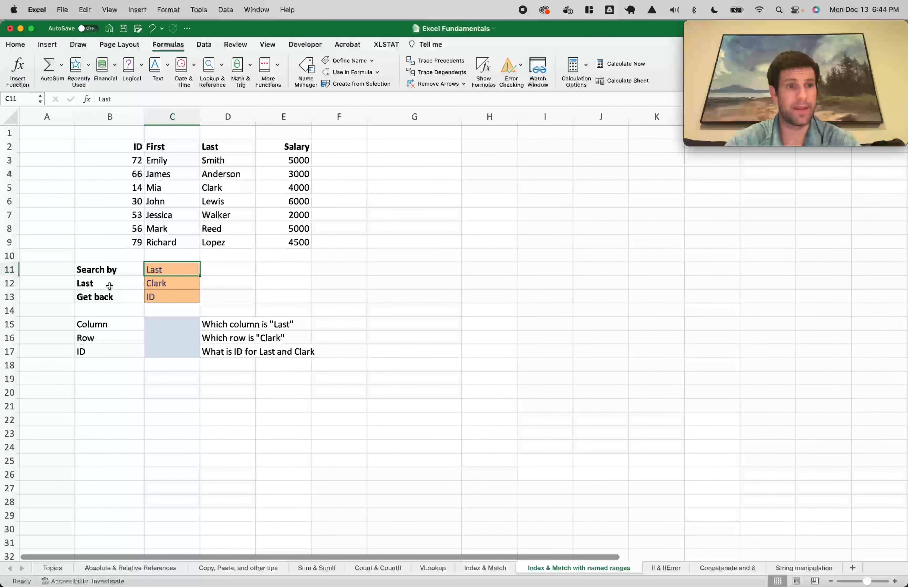
click(172, 283)
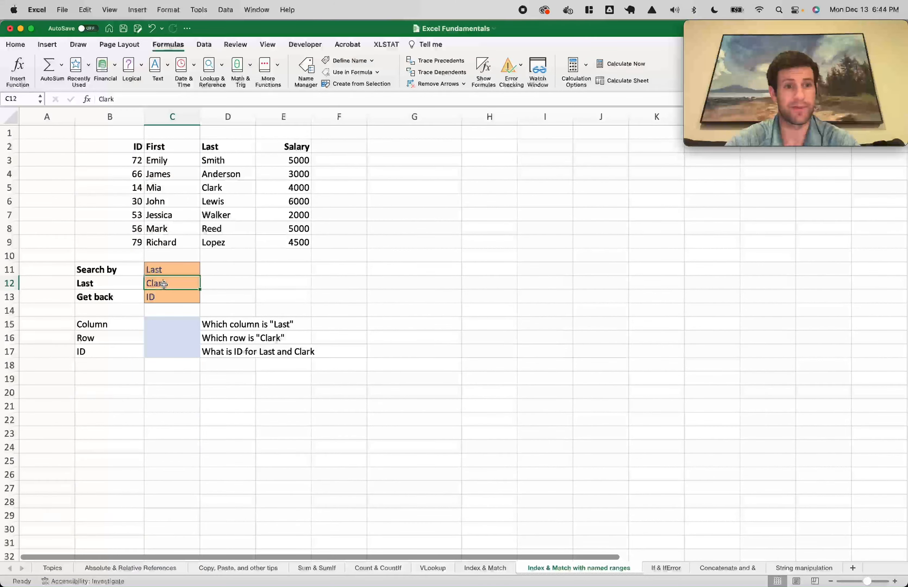
click(155, 299)
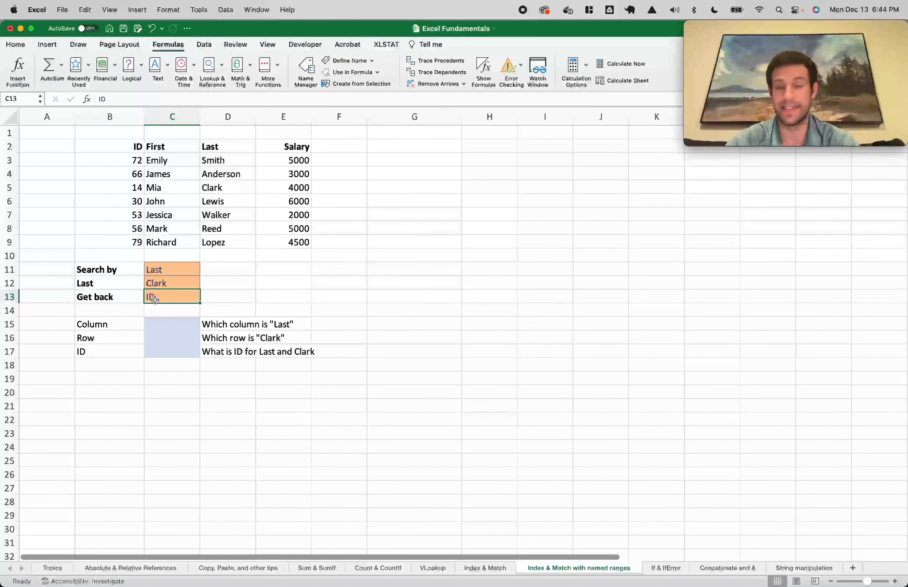
Enter =MATCH(C11,B2:E2,0) in C15, returning 3 for Last
click(170, 323)
text(=match()
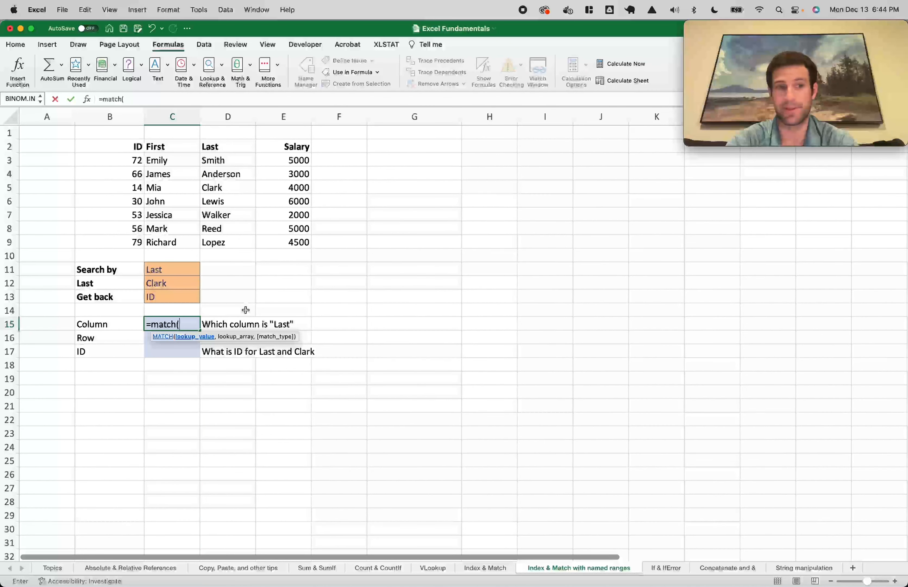
click(172, 269)
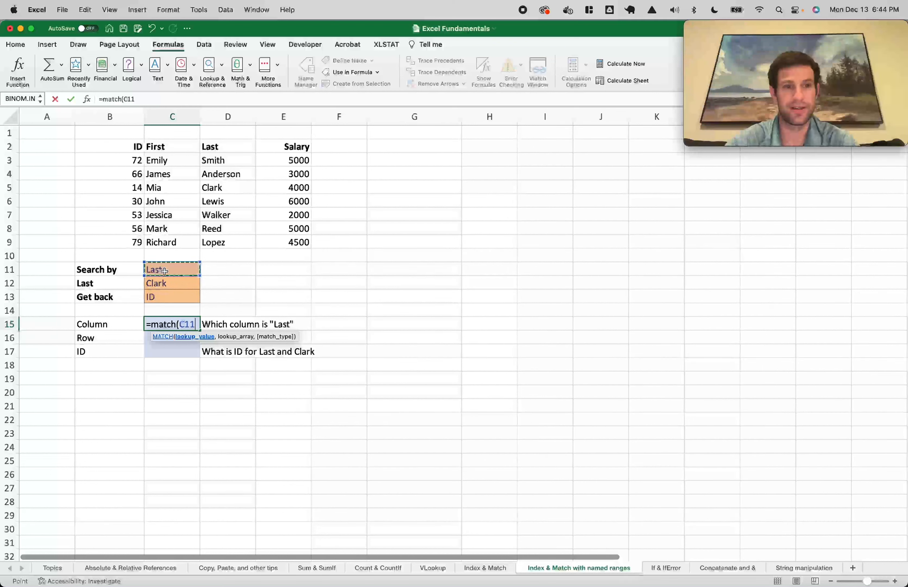
text(,)
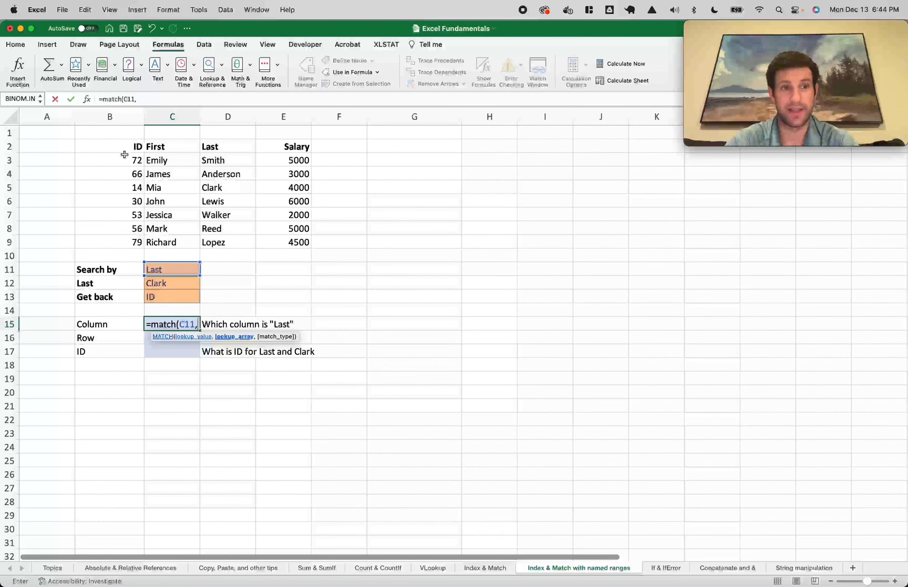
drag(126, 146, 288, 146)
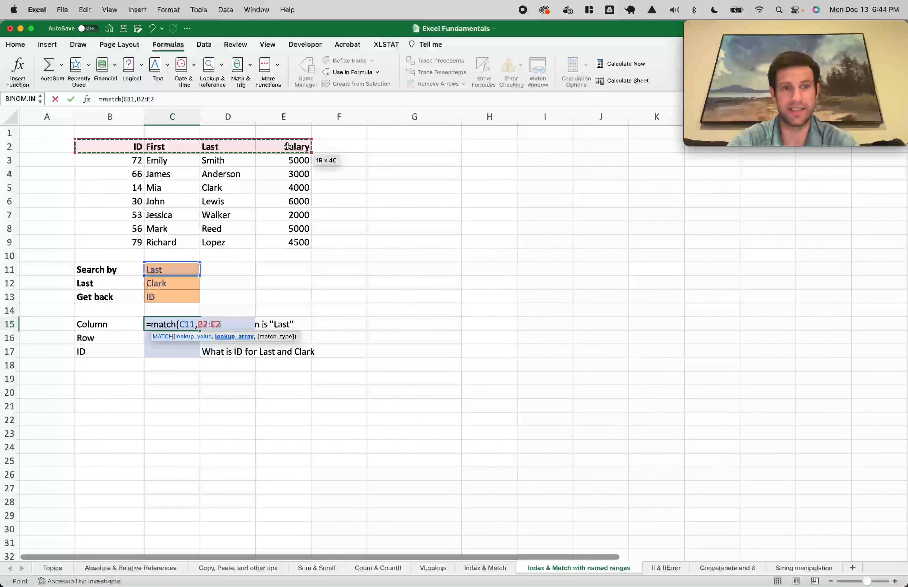
text(,0))
key(Return)
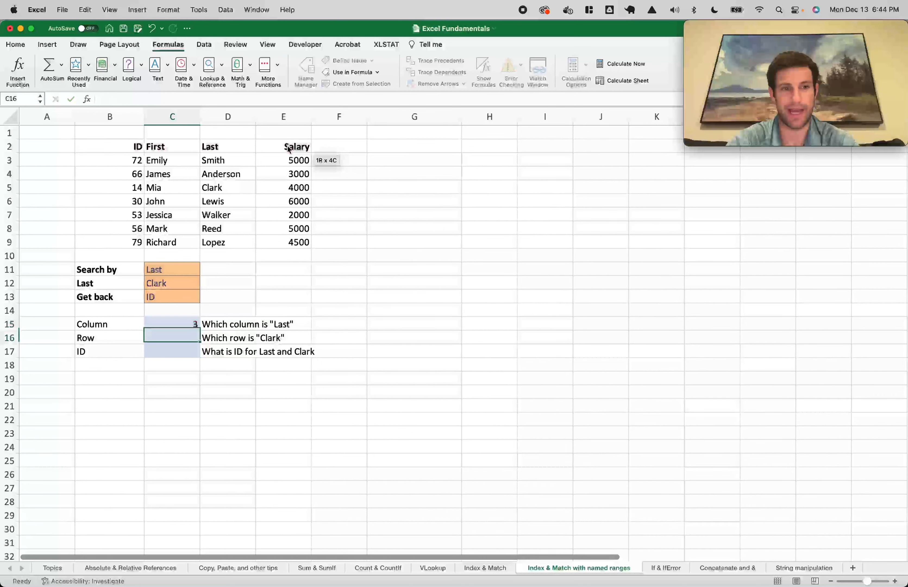
click(193, 323)
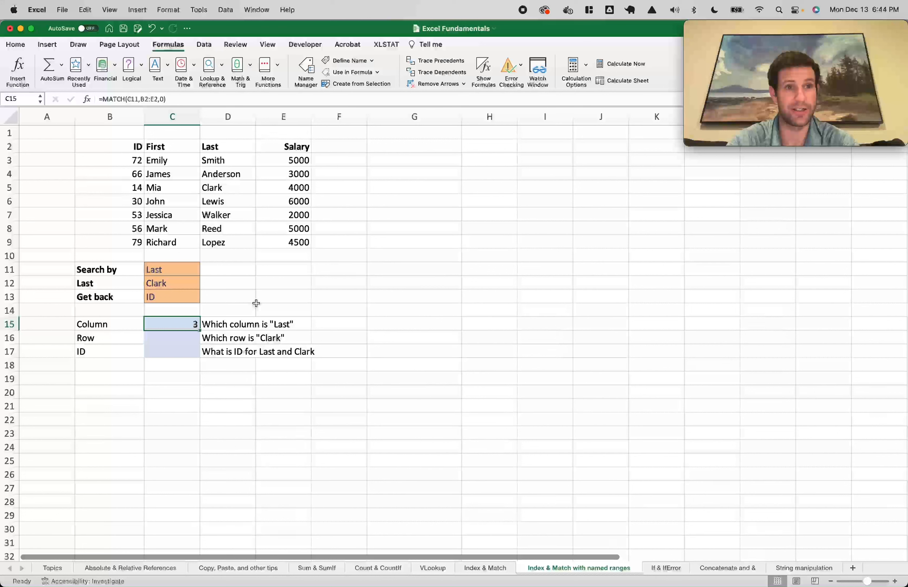
Cancel the C15 re-entry and enter =INDEX(my_table,1,) in G15
text(=match()
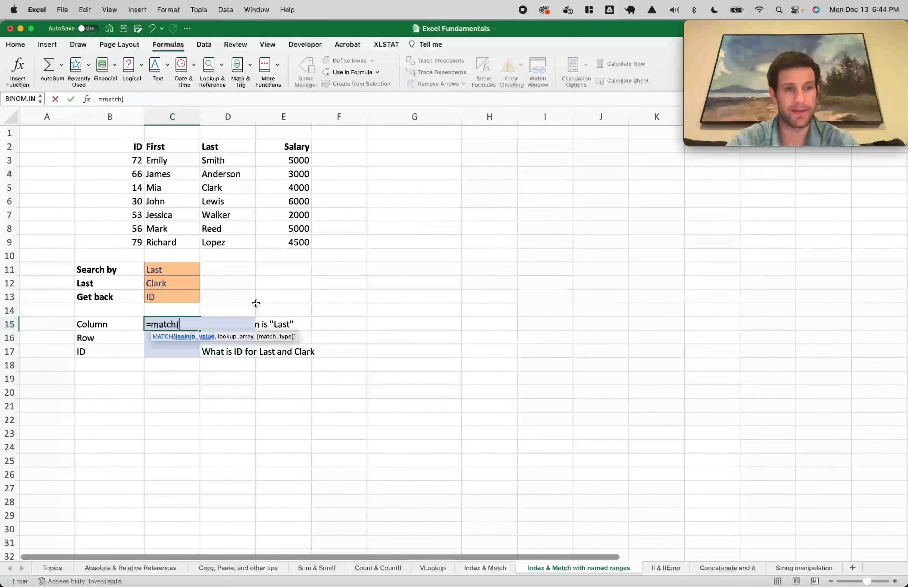
key(Escape)
click(418, 326)
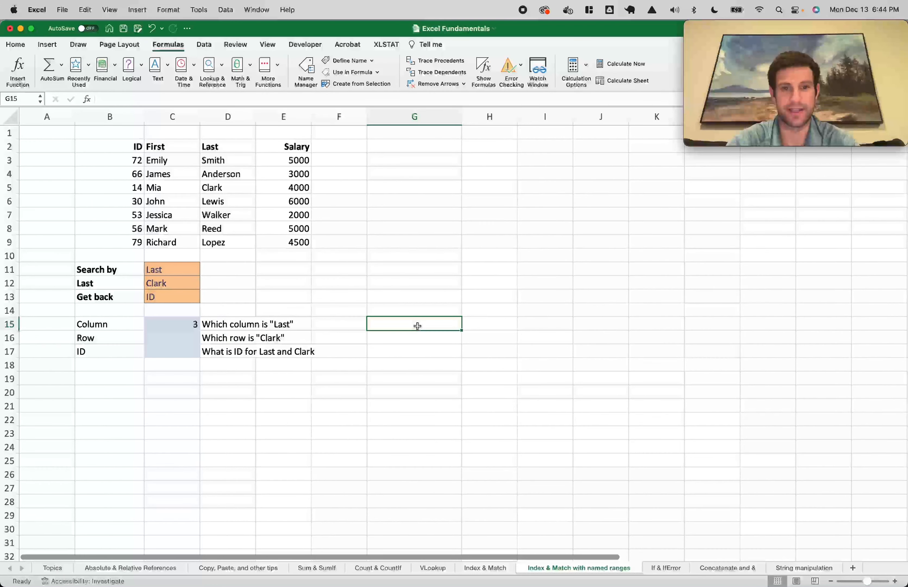
text(=index()
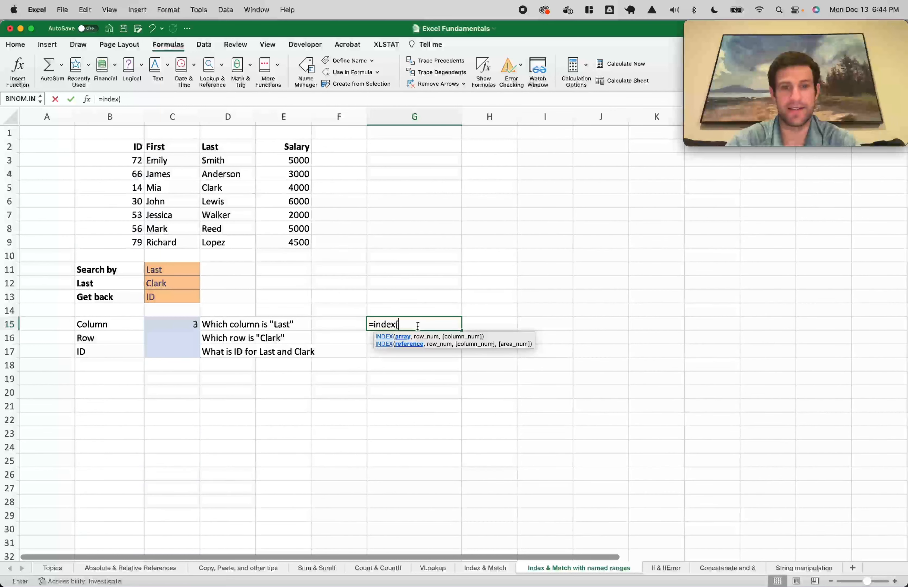
text(my_table,1)
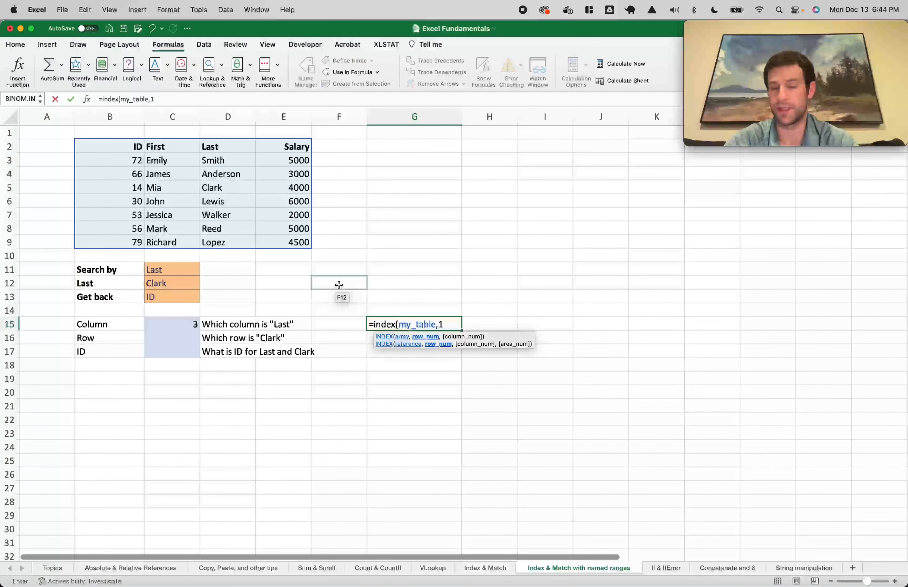
text(,)
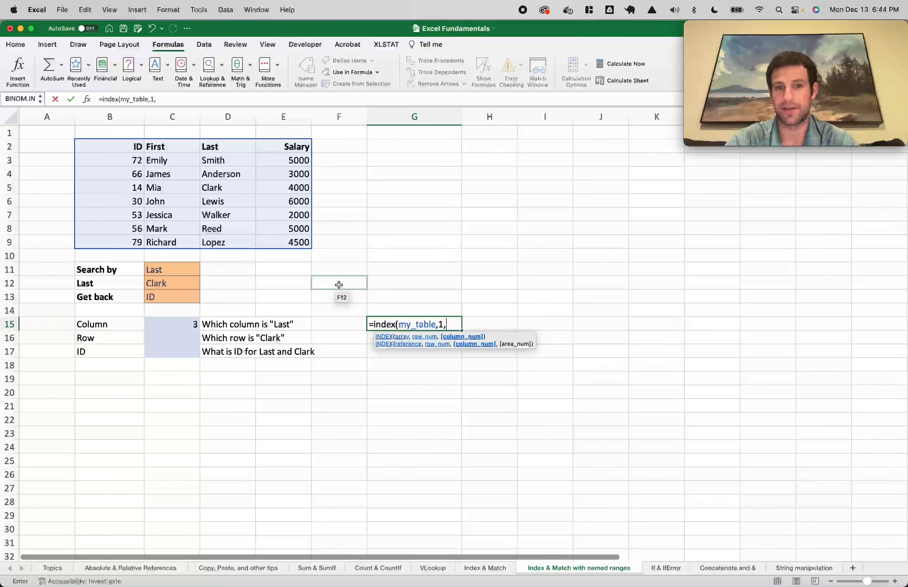
key(Left)
key(shift+Right)
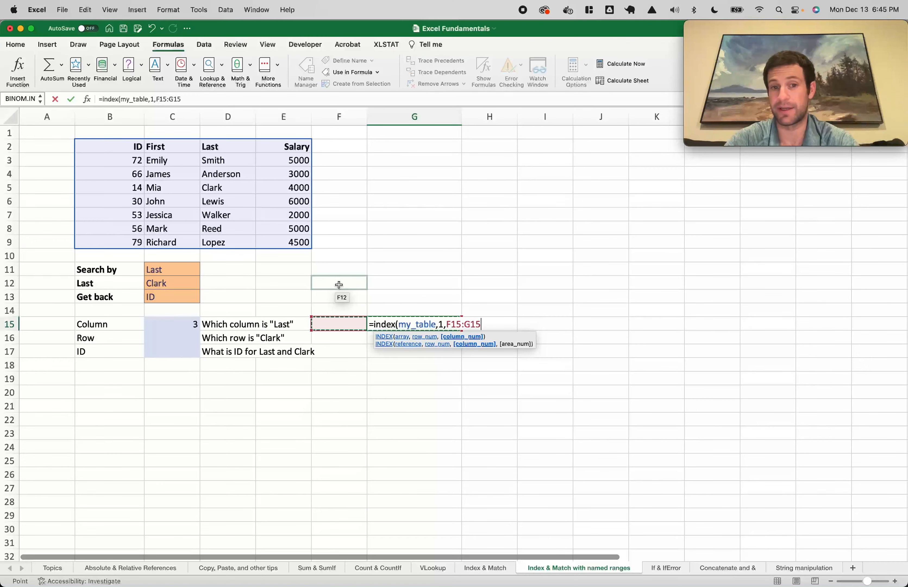
key(BackSpace)
key(BackSpace)
key(BackSpace)
key(BackSpace)
key(BackSpace)
key(BackSpace)
key(BackSpace)
key(BackSpace)
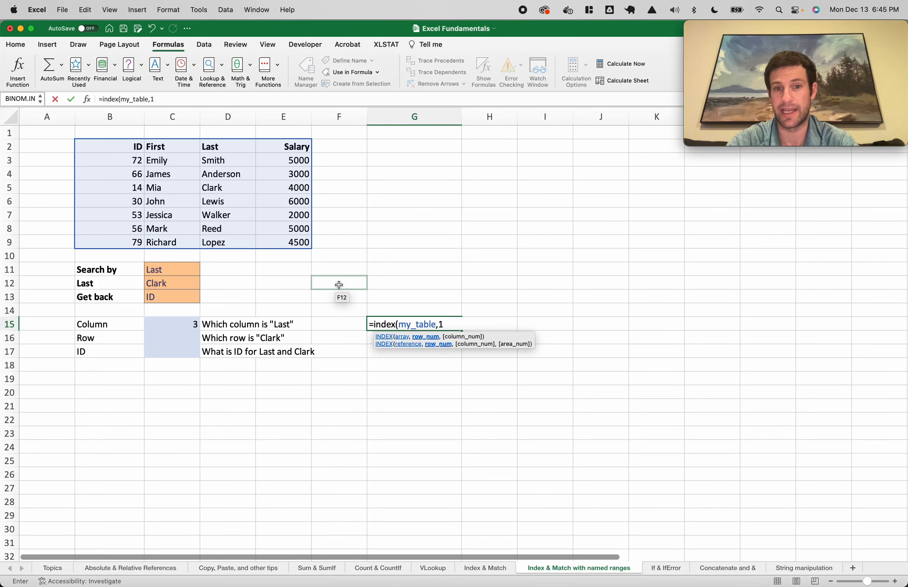
text(,))
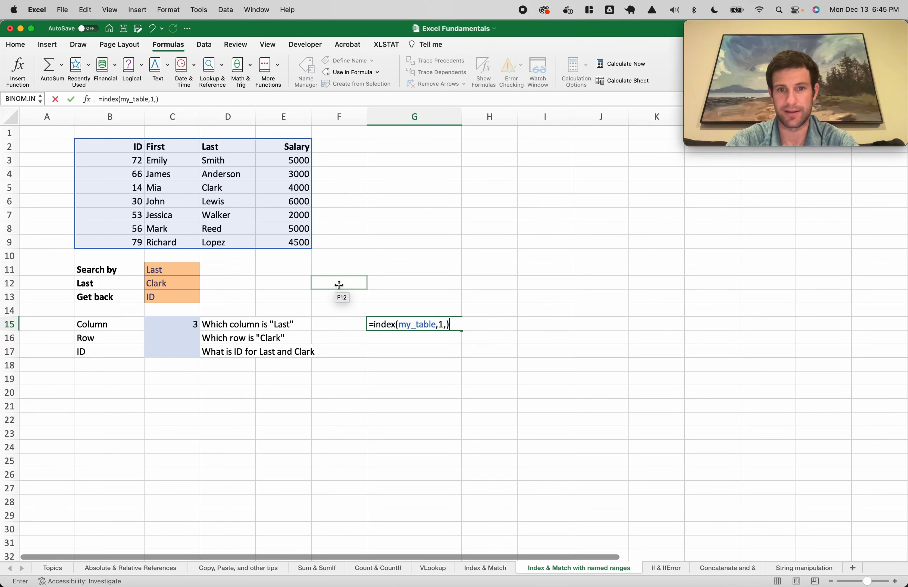
key(Return)
Inspect the spilled headers ID, First, Last, Salary across G15:J15
drag(385, 324, 595, 318)
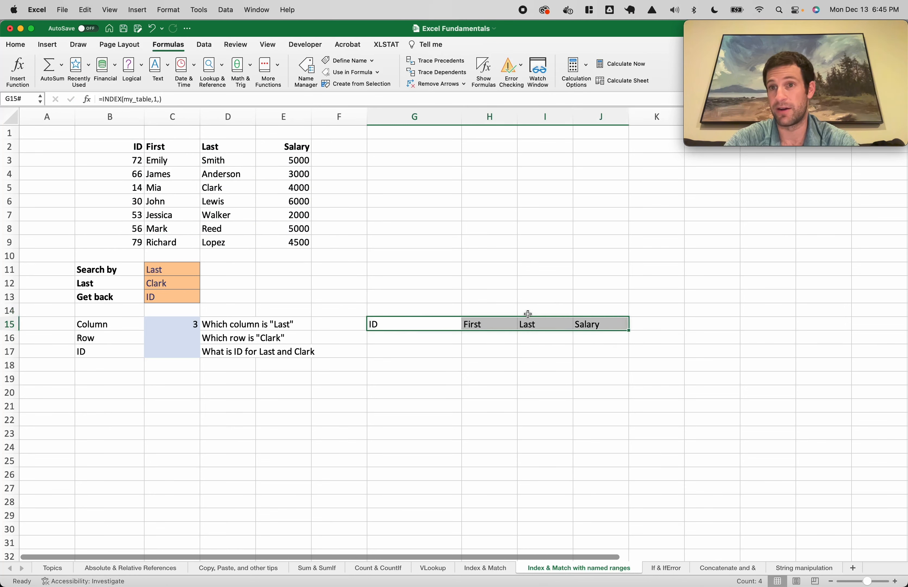
drag(446, 325, 592, 328)
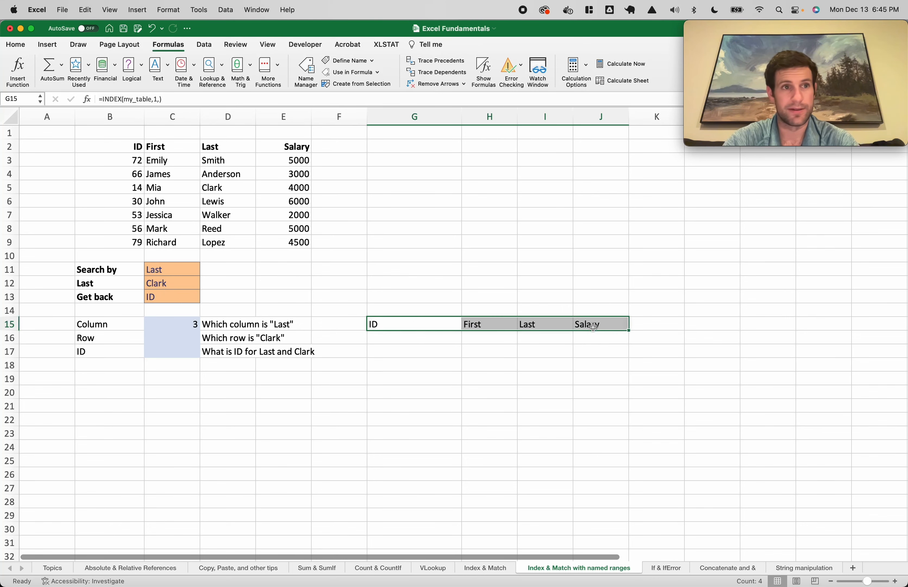
double_click(424, 324)
key(Escape)
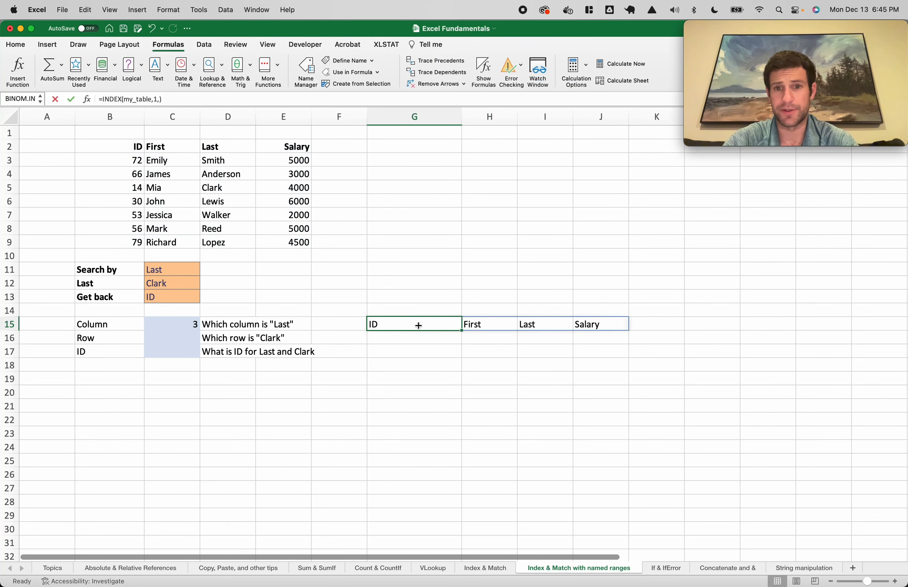
shift+click(598, 325)
click(539, 325)
mouse_move(370, 325)
mouse_down()
mouse_move(602, 324)
mouse_move(385, 324)
mouse_up()
click(552, 325)
Replace B2:E2 in C15's MATCH with INDEX(my_table,1,0), still returning 3
click(371, 324)
double_click(165, 325)
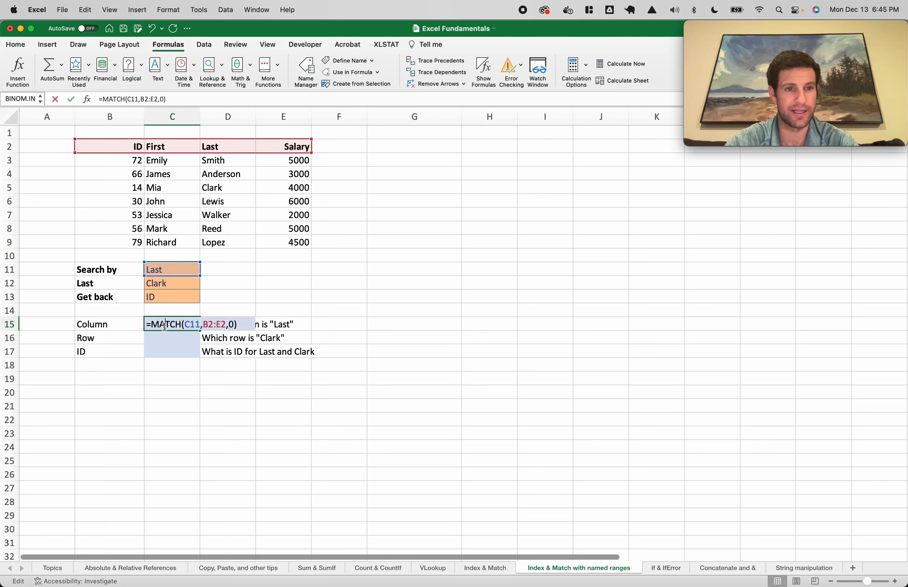
drag(200, 325, 226, 324)
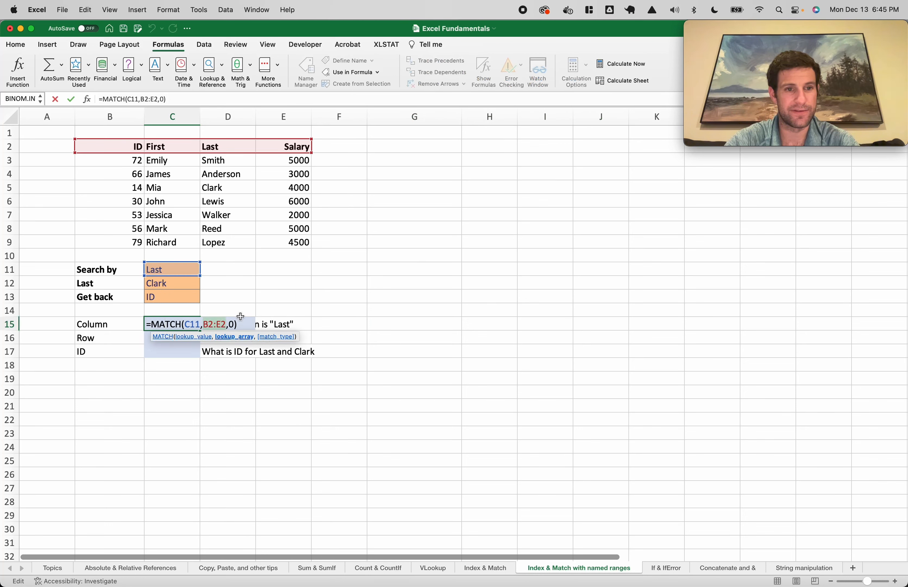
text(index(my_table,)
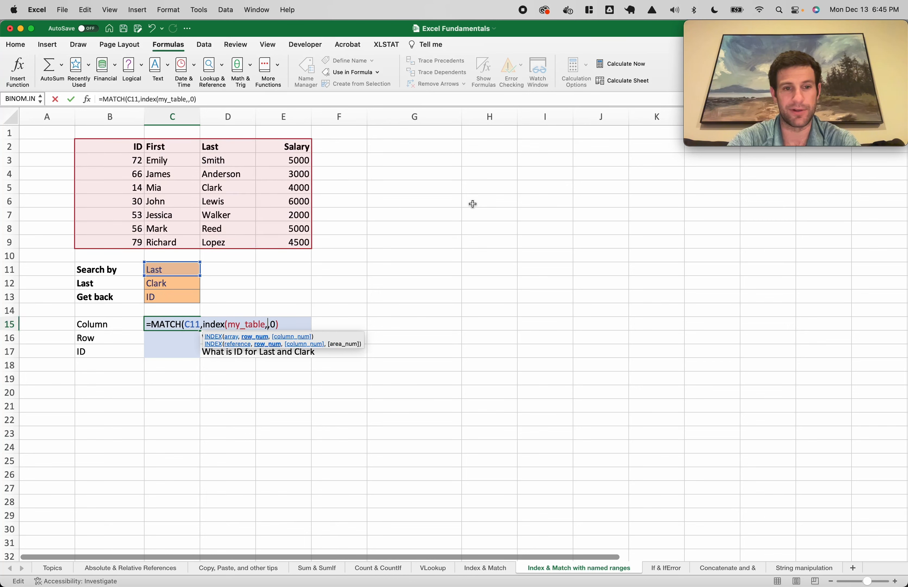
text(1,0))
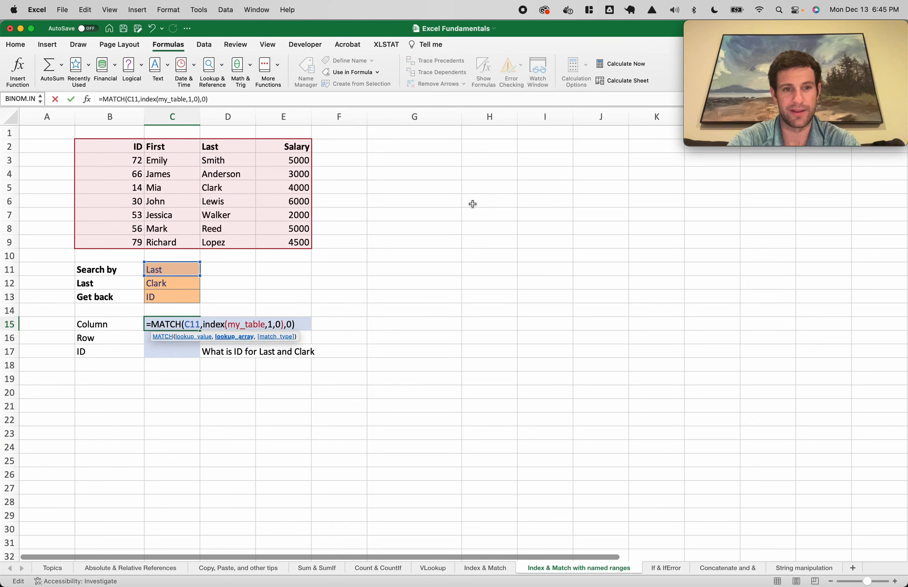
click(277, 324)
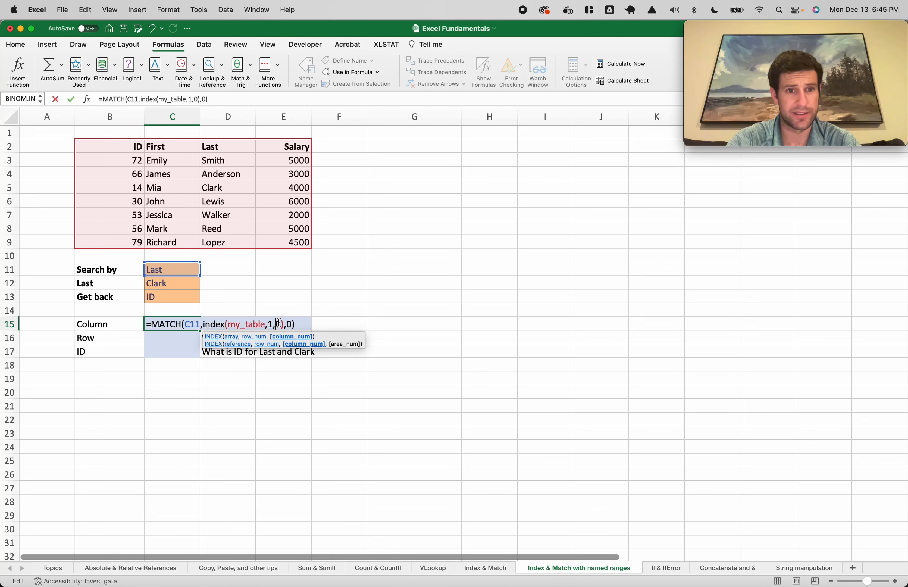
key(Return)
click(181, 317)
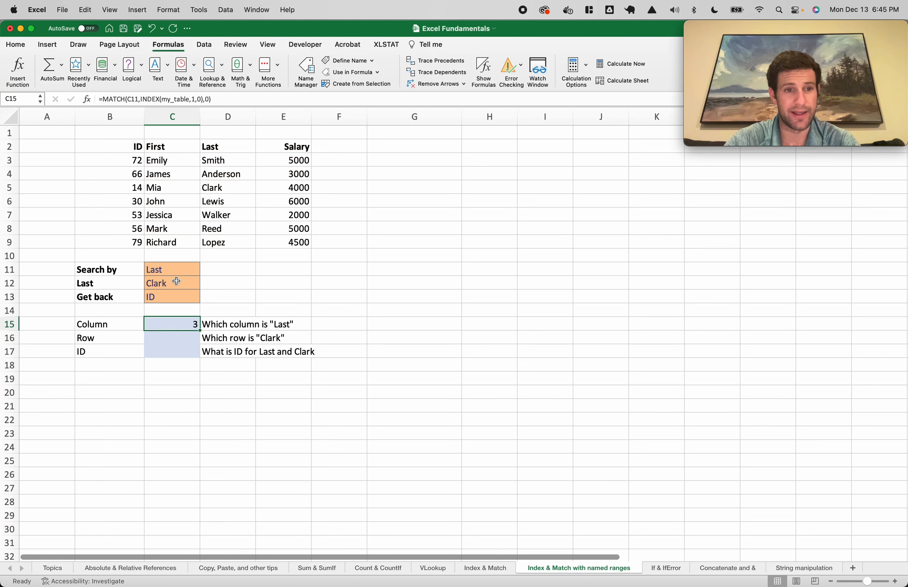
Change the search field in C11 to First, then to ID
click(174, 270)
text(First)
key(Return)
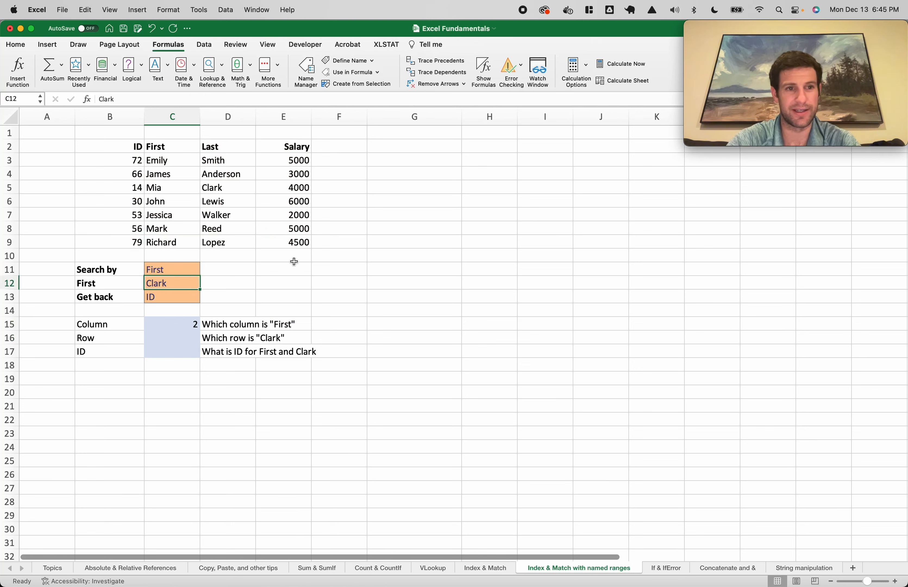
key(Up)
text(ID)
key(Return)
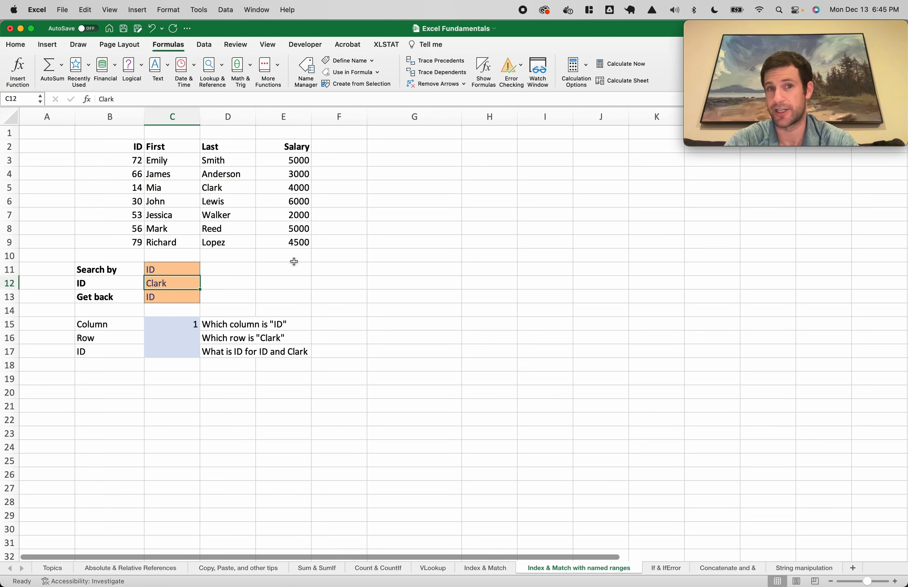
Copy C15's whole formula from the formula bar without changing the cell
click(179, 324)
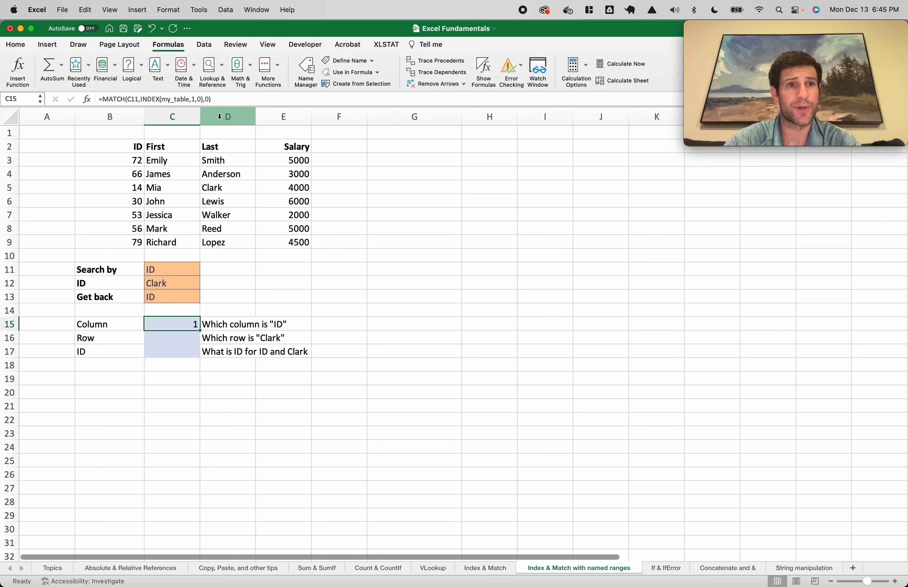
click(235, 98)
drag(235, 98, 91, 94)
key(super+c)
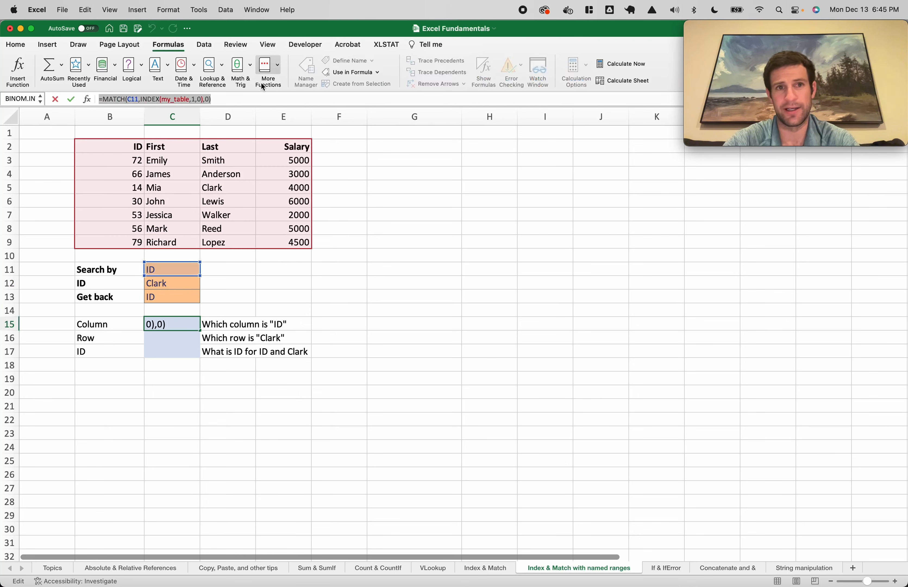
key(Escape)
Define the name my_column referring to =MATCH(C11,INDEX(my_table,1,0),0)
click(346, 60)
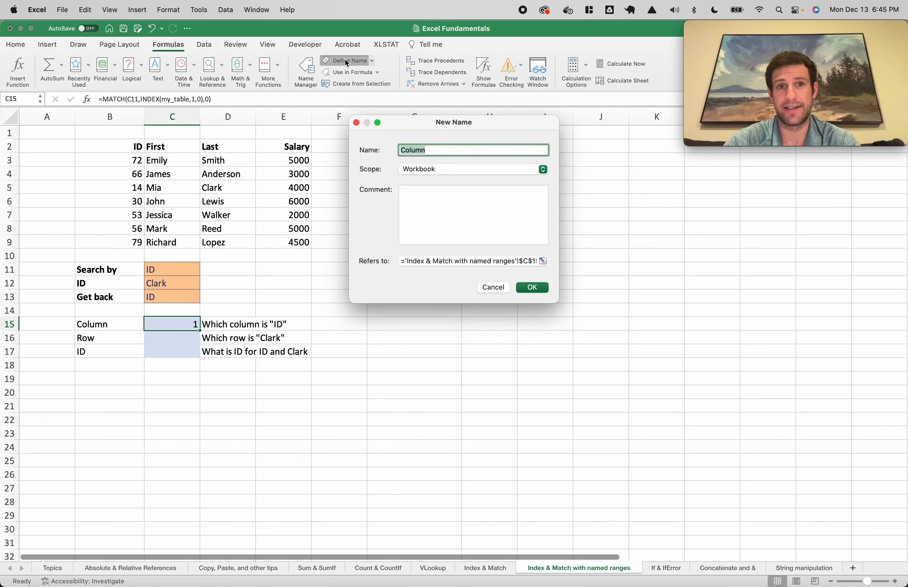
text(my_c)
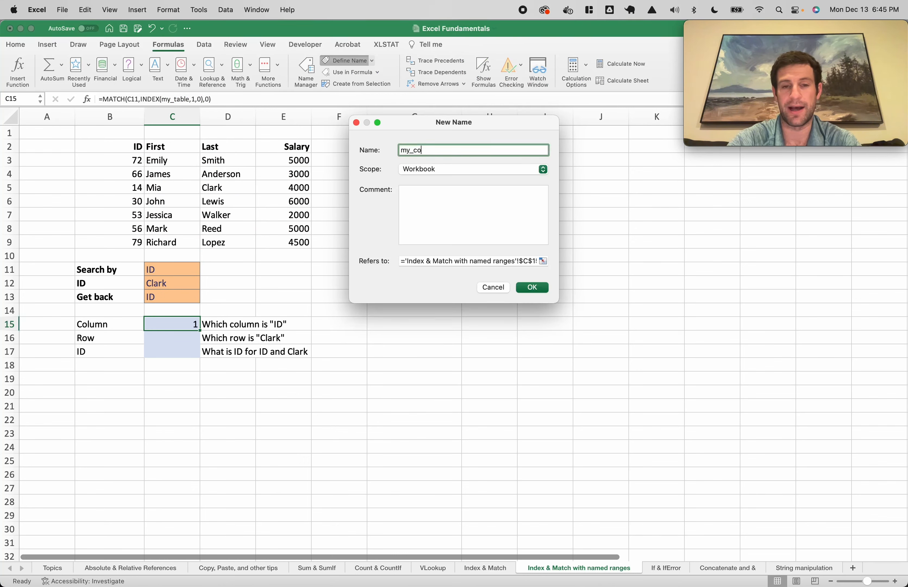
click(477, 263)
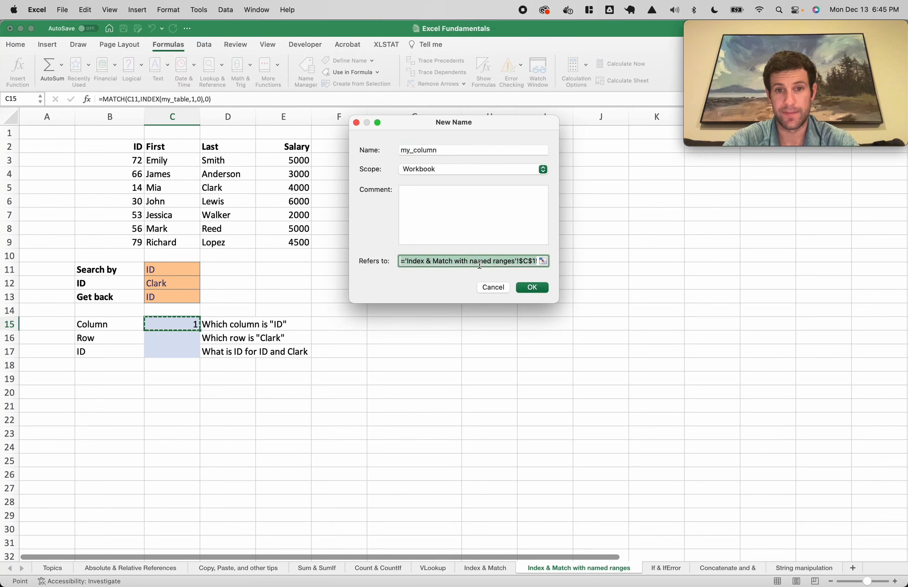
key(super+v)
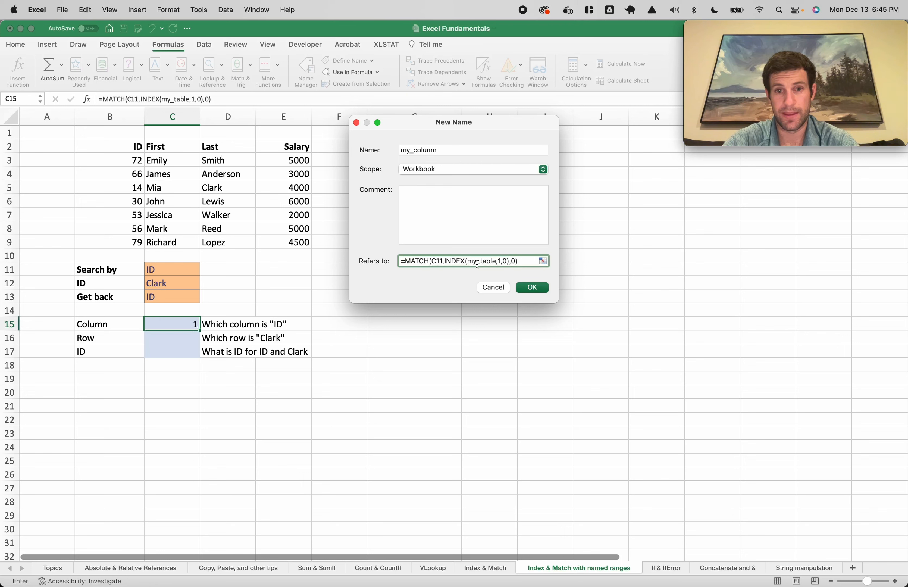
click(442, 260)
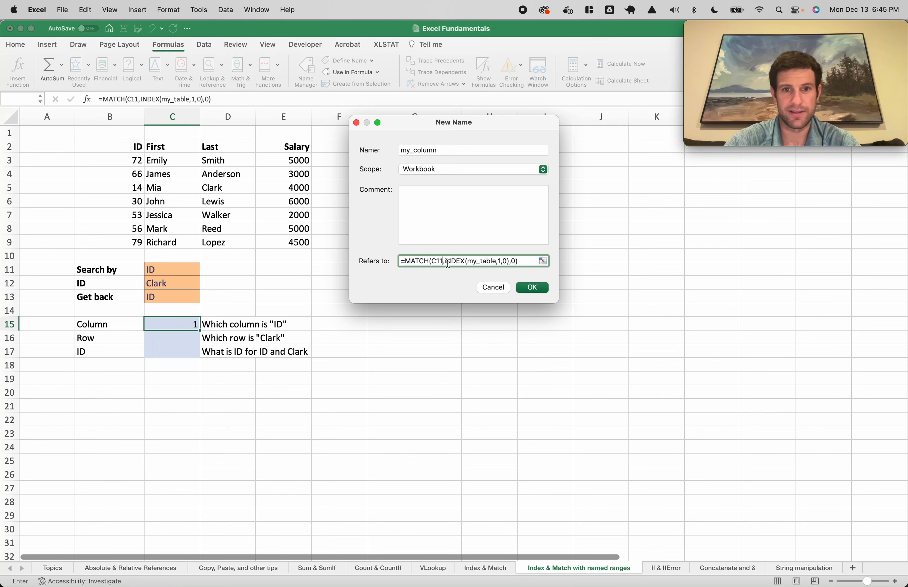
click(520, 287)
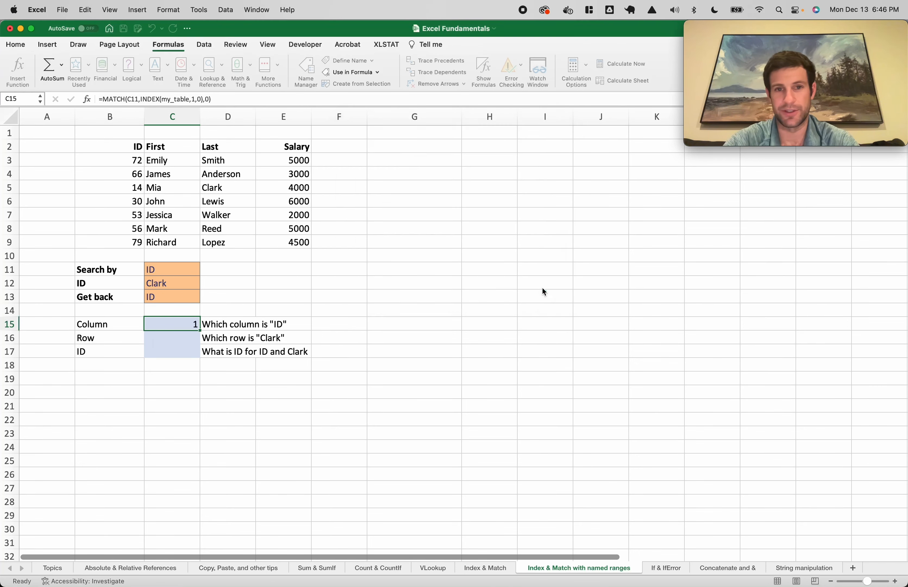
Enter =my_column in test cell G14, which returns #N/A
click(418, 314)
text(=my_co)
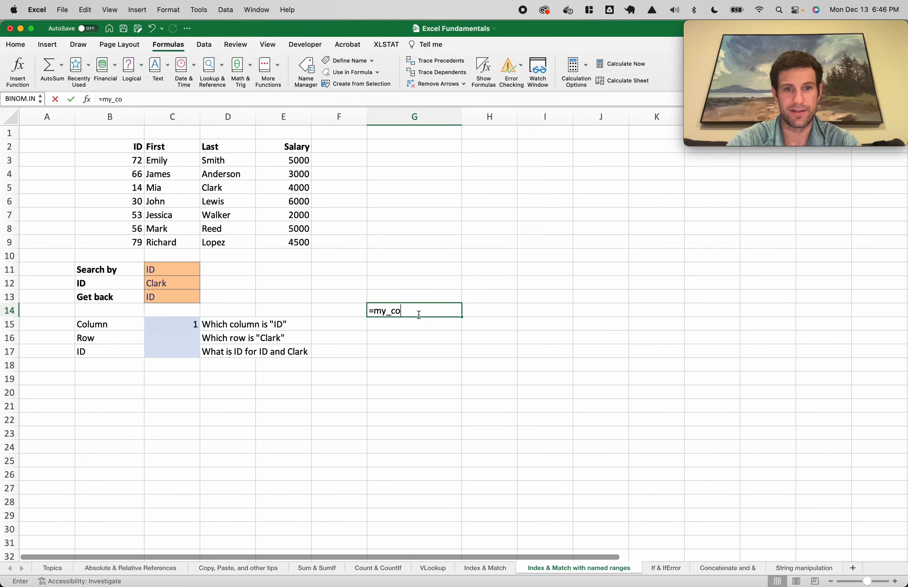
text(oumn)
key(Return)
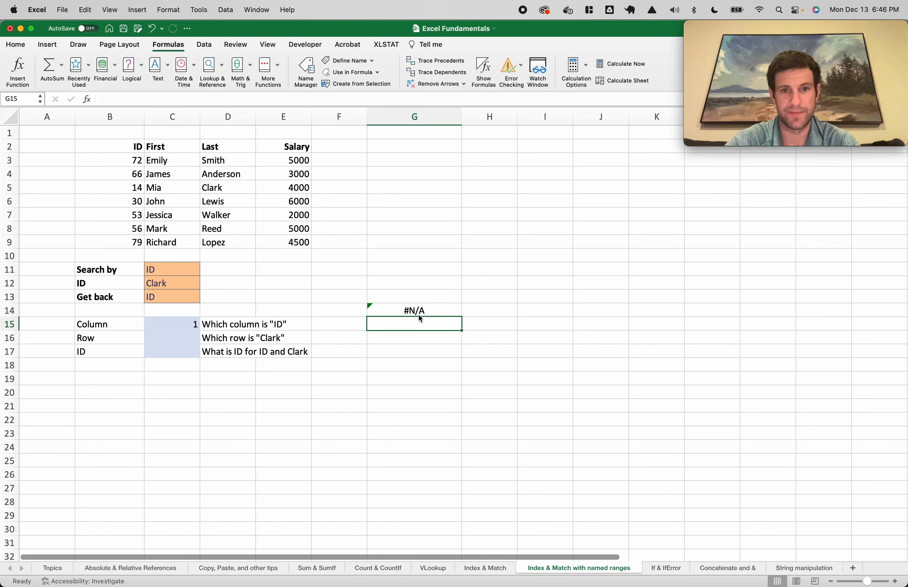
click(419, 312)
double_click(430, 310)
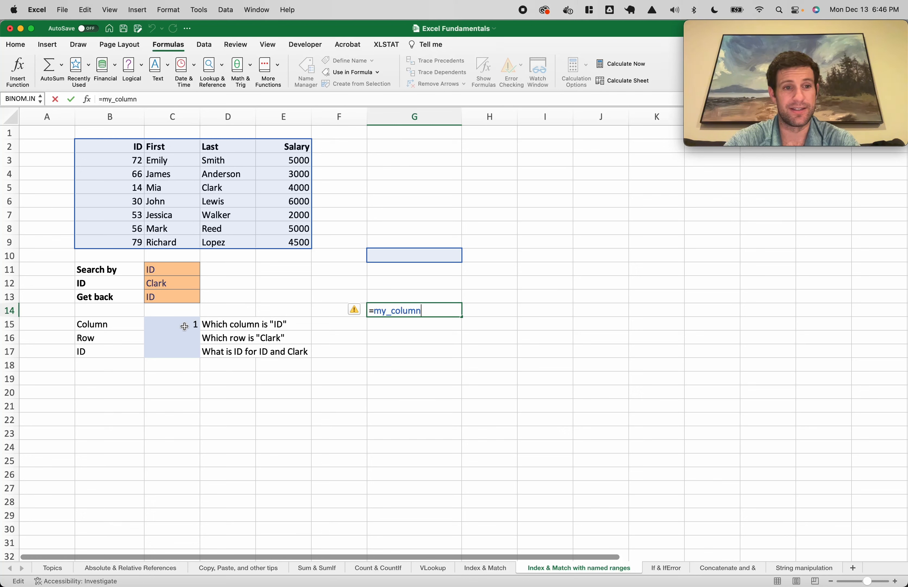
Compare G14's my_column reference with the MATCH formula in C15, then start a new name definition
click(168, 327)
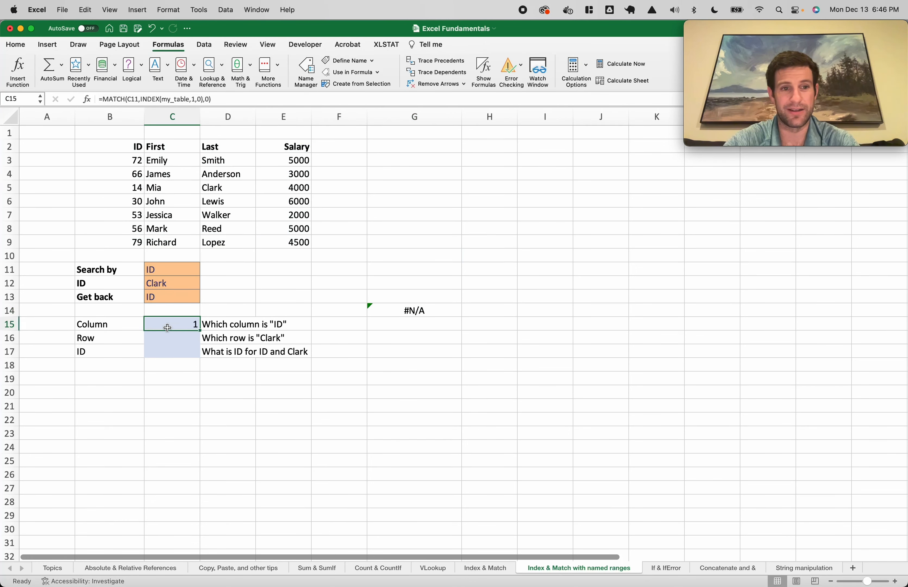
click(403, 310)
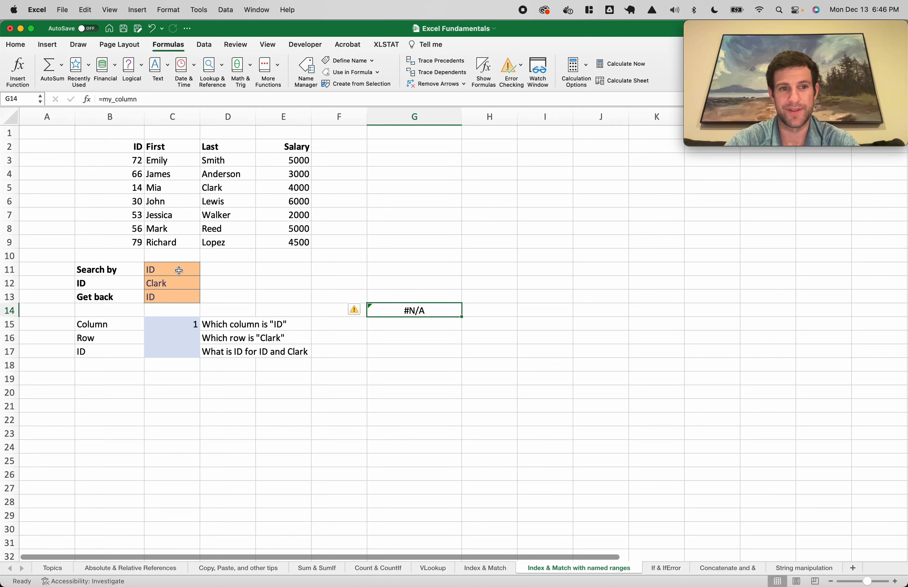
double_click(395, 310)
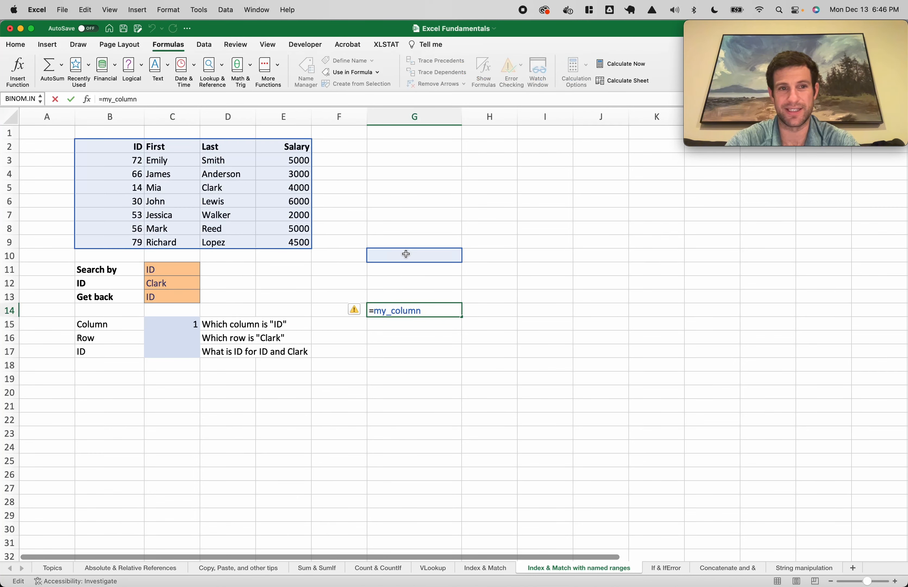
key(Escape)
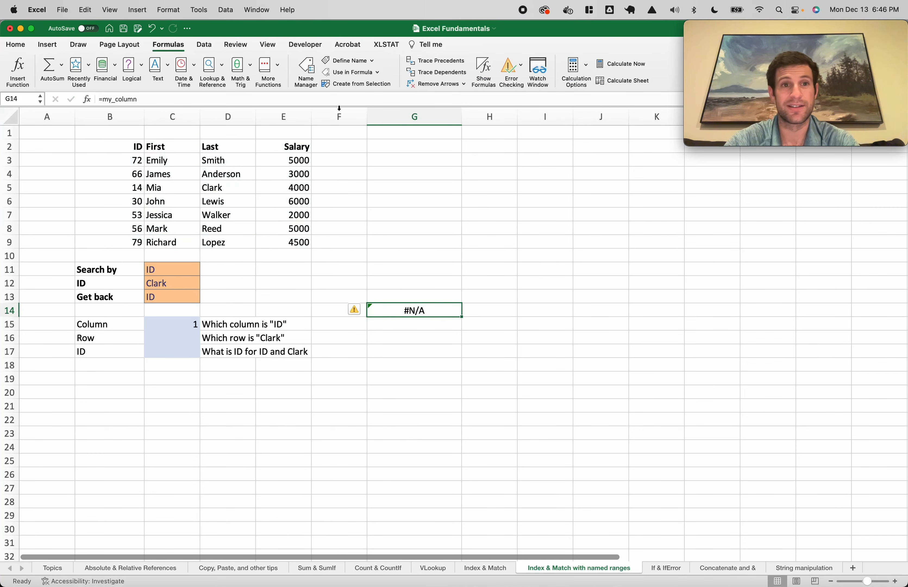
click(339, 61)
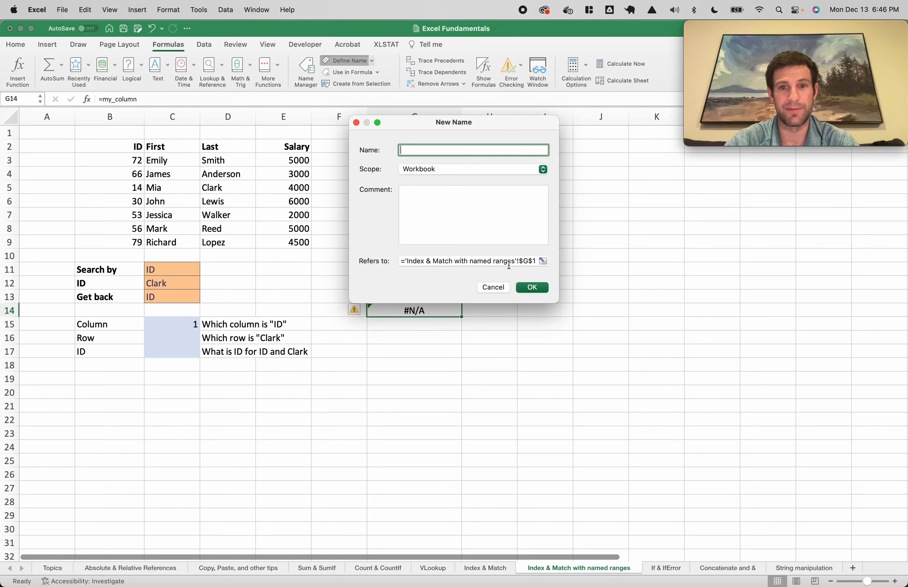
Change my_column's Refers to from G10 to $C$11 in Name Manager so G14 returns 1
right_click(493, 257)
key(Escape)
key(Escape)
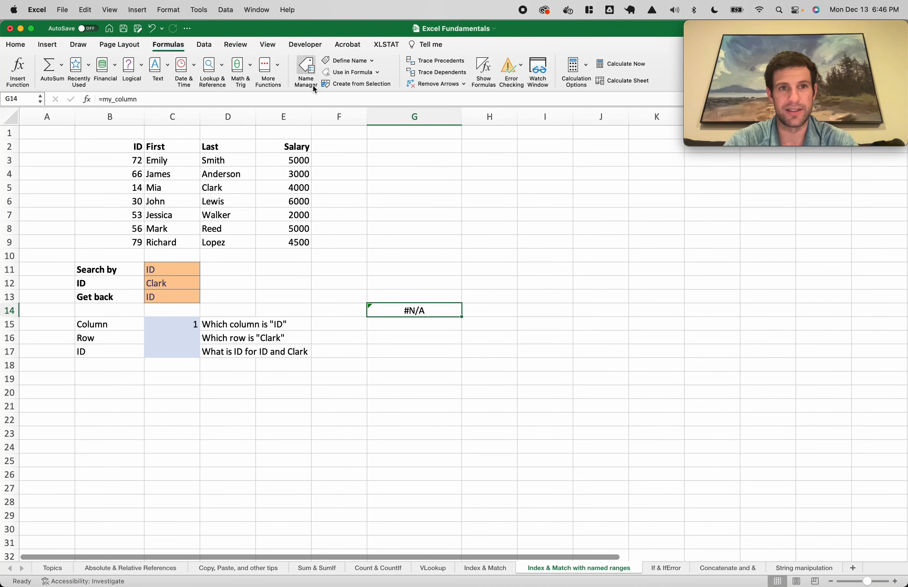
click(316, 90)
double_click(355, 144)
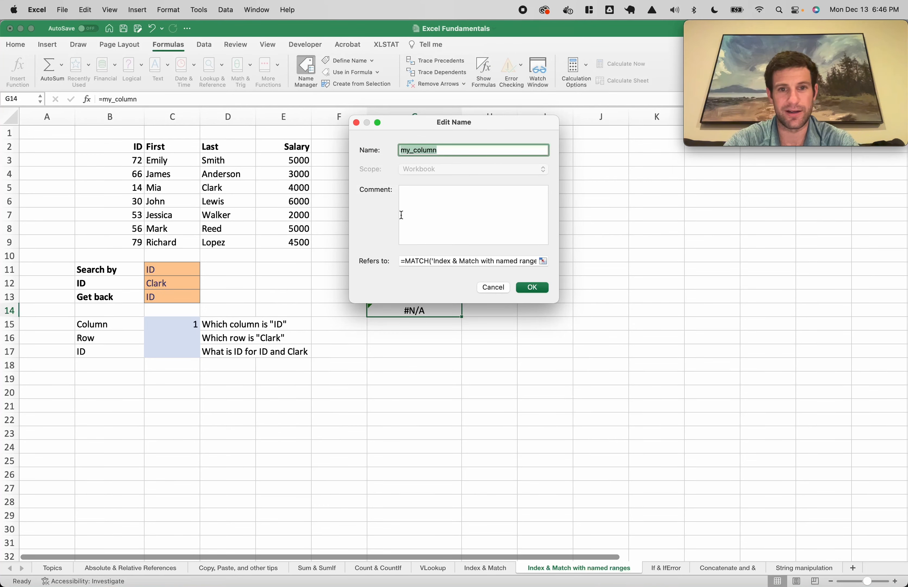
click(460, 260)
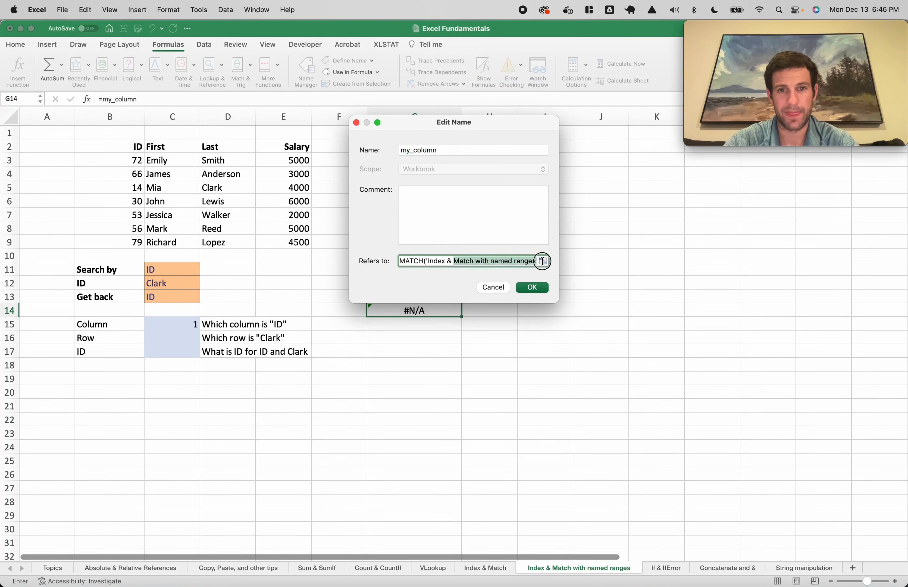
click(492, 262)
click(495, 262)
key(BackSpace)
key(BackSpace)
key(BackSpace)
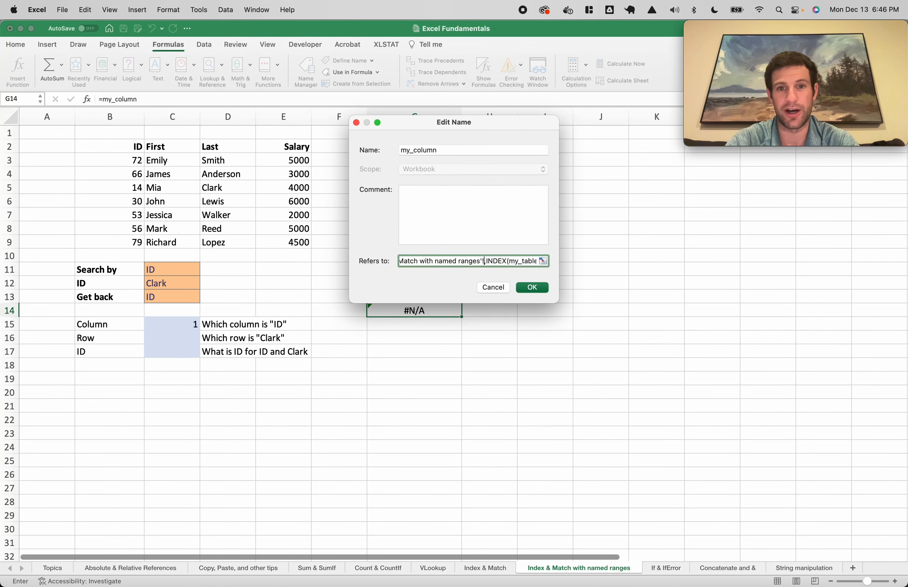
text($C$)
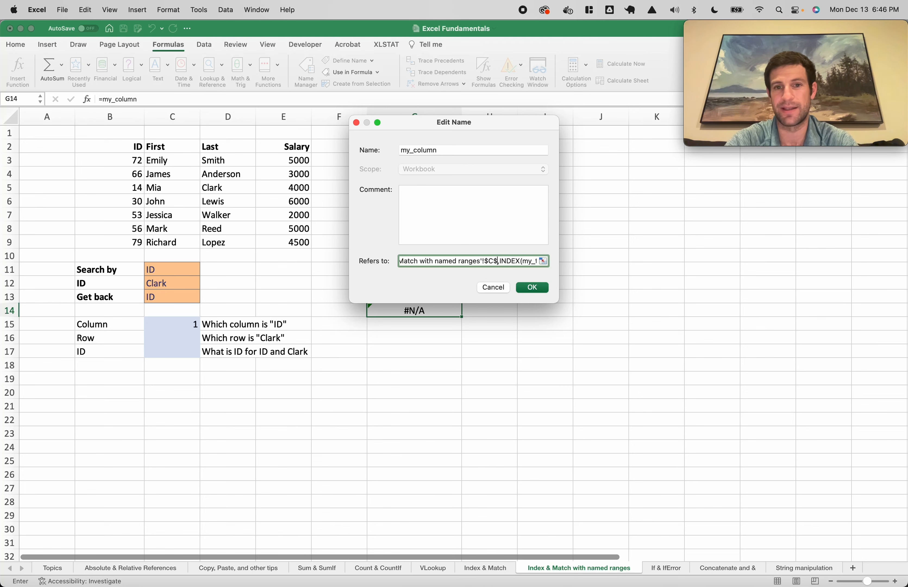
text(11)
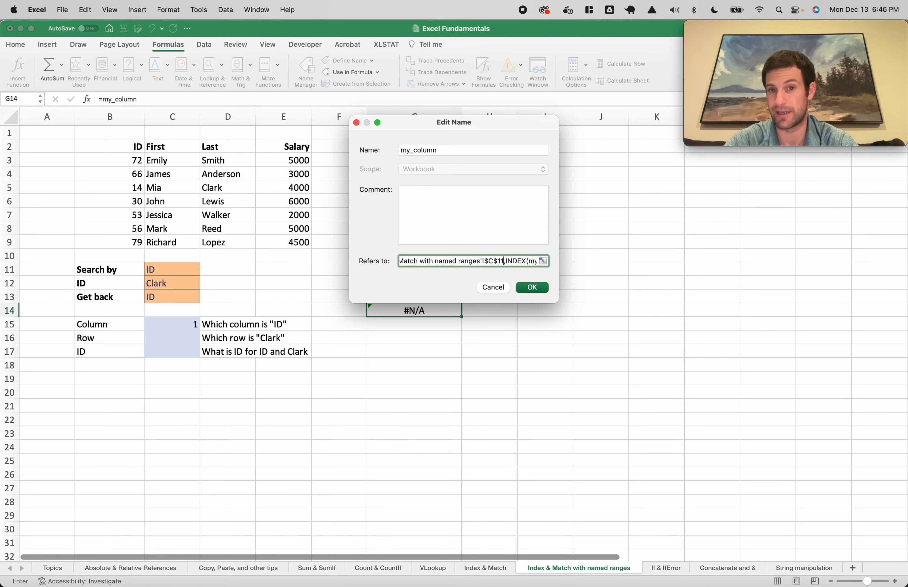
click(530, 288)
click(585, 404)
key(Down)
key(Down)
key(Down)
key(Down)
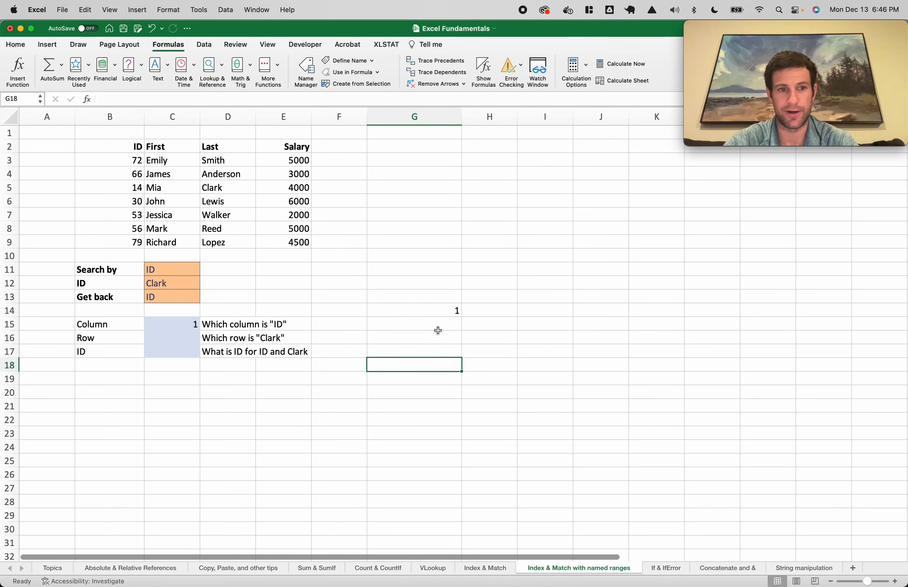
Try =my_column in G18, then delete that test formula
click(420, 313)
click(411, 365)
text(=m)
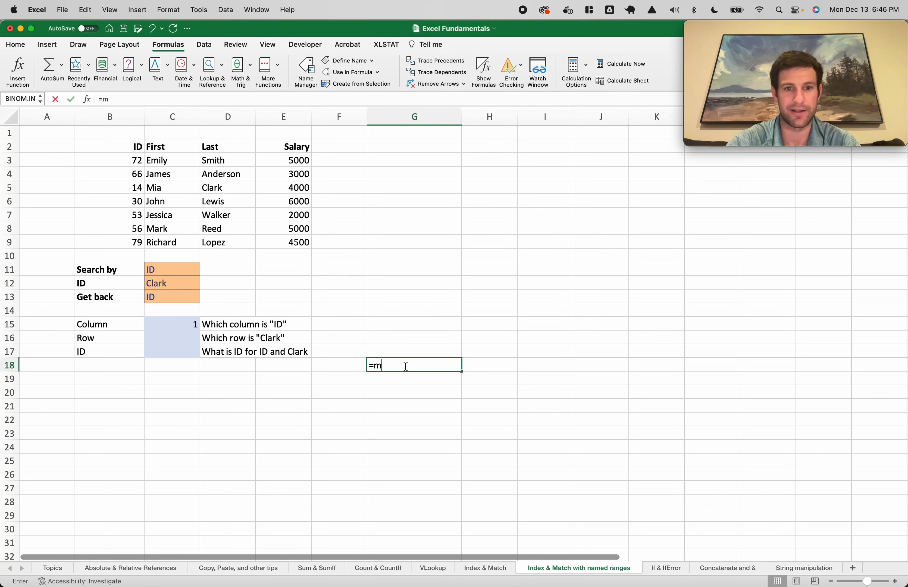
text(y_column)
key(Return)
click(418, 366)
key(Delete)
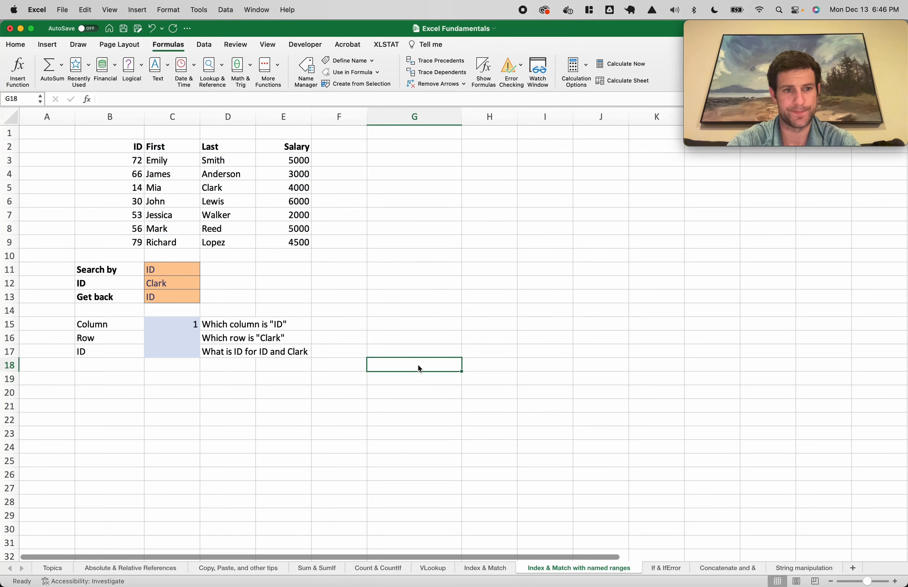
Set the Search by cell C11 to Last so the Column formula in C15 returns 3
click(182, 328)
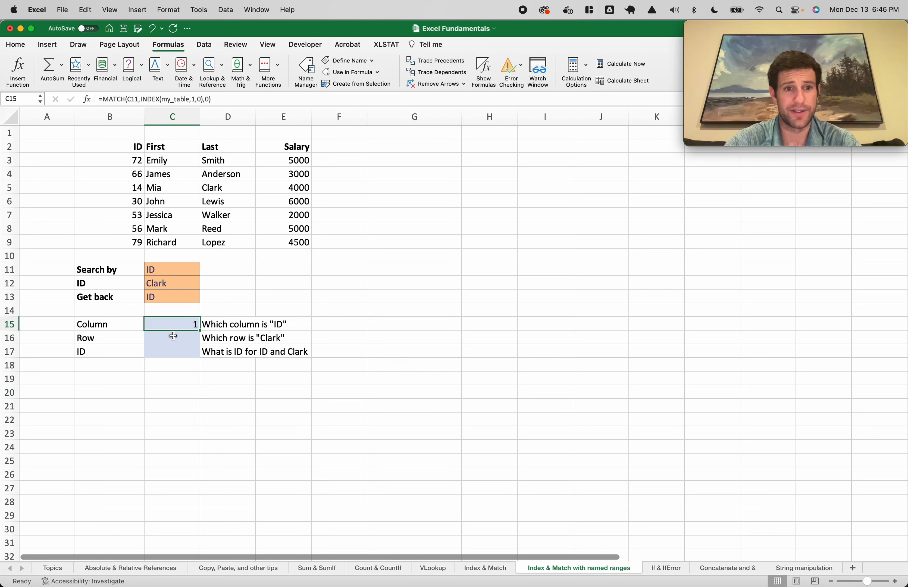
click(173, 337)
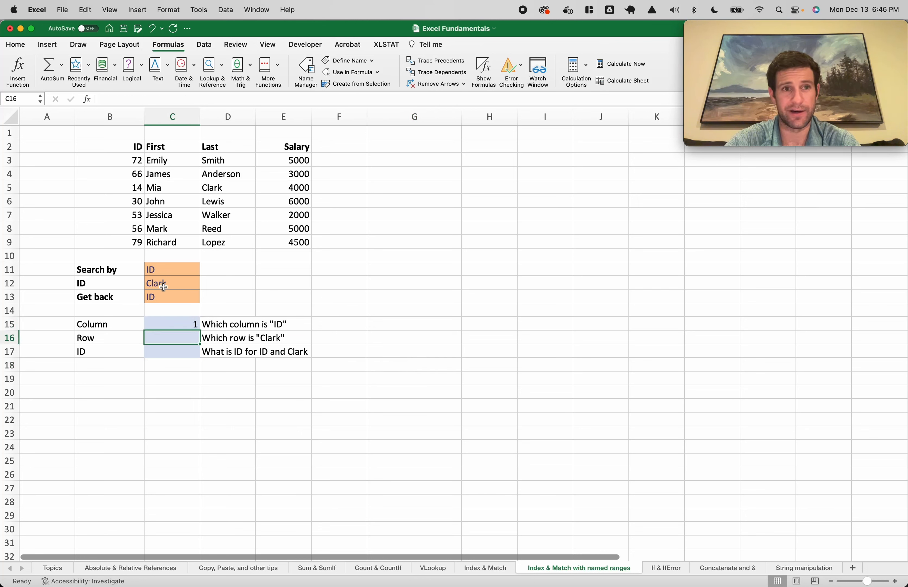
click(181, 328)
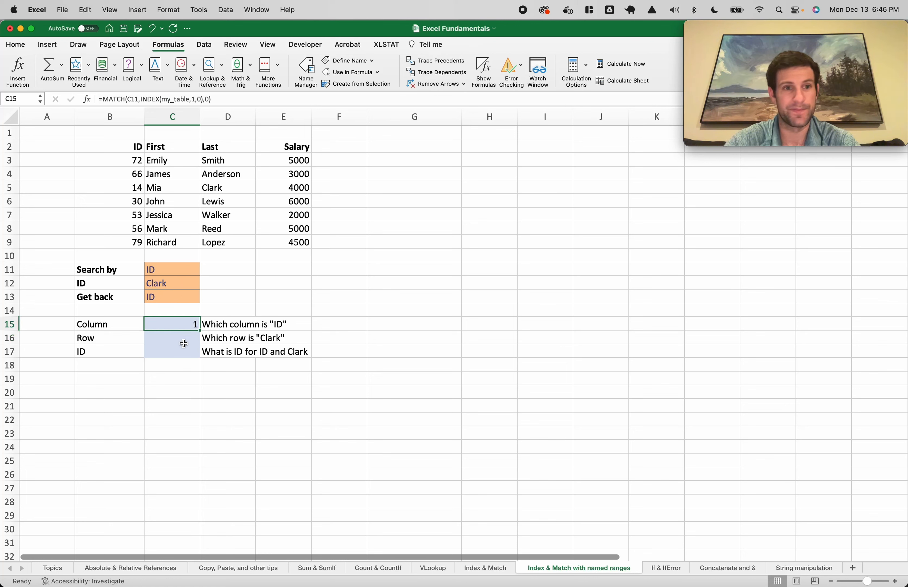
click(171, 283)
click(159, 274)
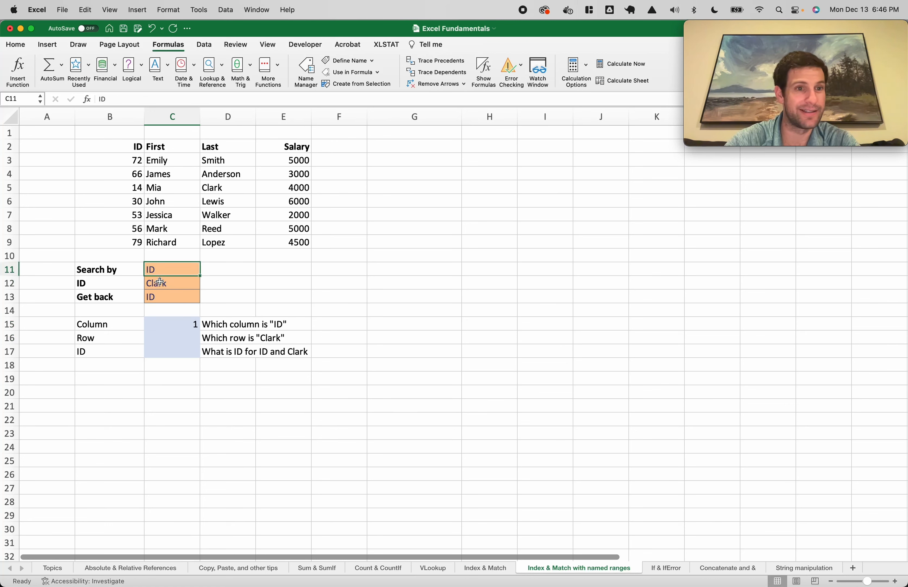
text(Last)
key(Return)
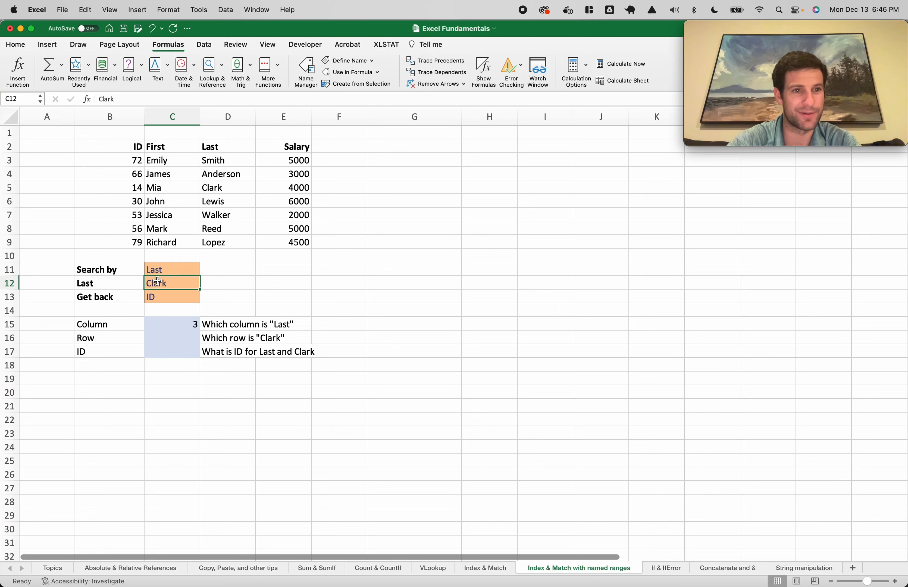
Enter =MATCH(C12,INDEX(my_table,0,my_column)) in C16, accepting Excel's formula correction
right_click(188, 338)
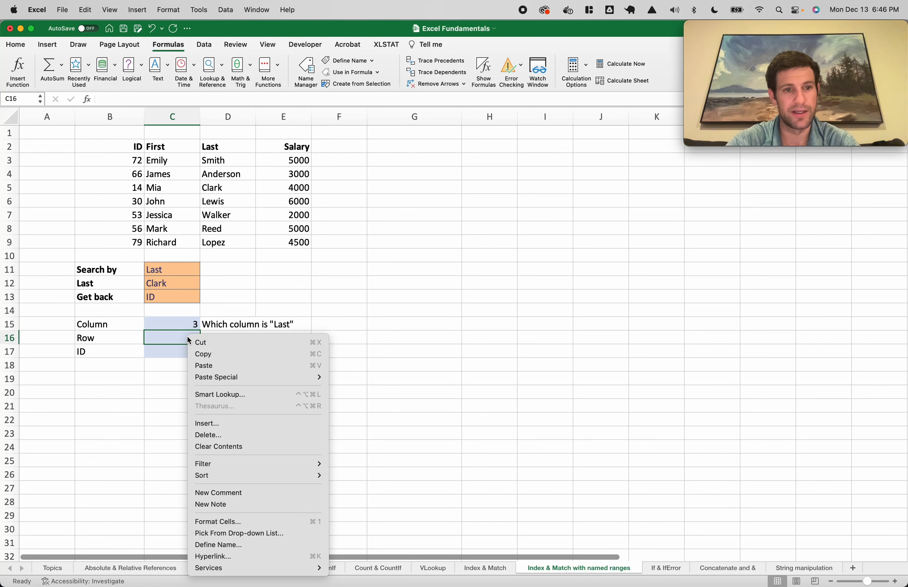
click(152, 321)
text(=match()
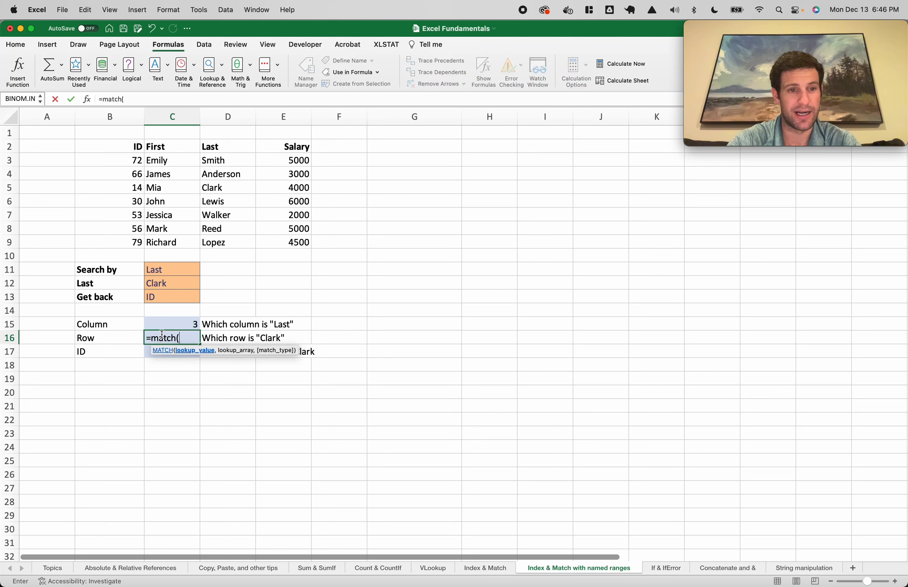
click(169, 283)
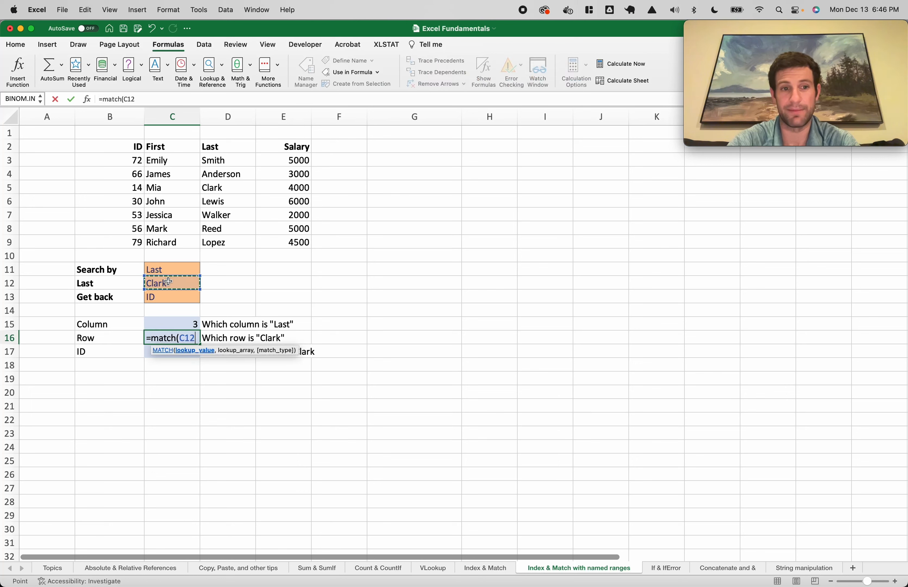
text(,)
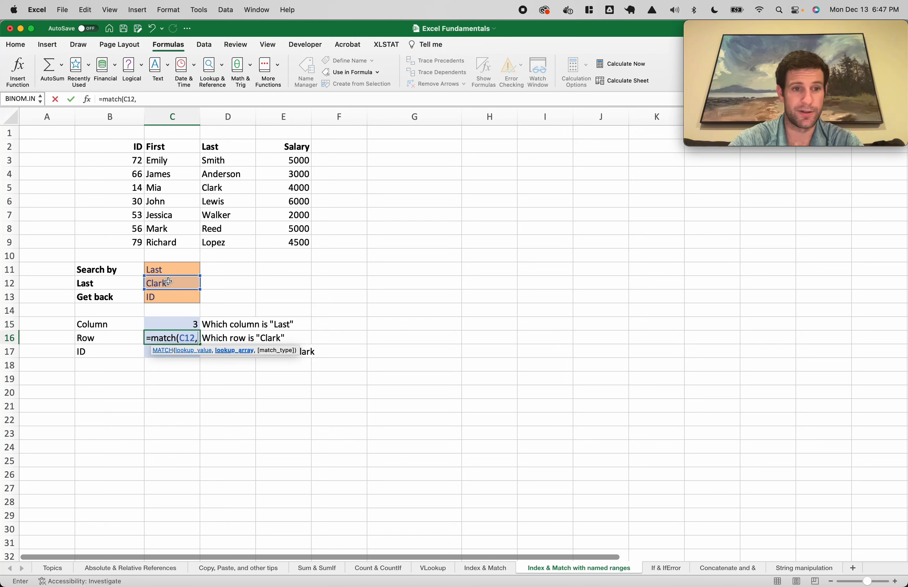
text(index()
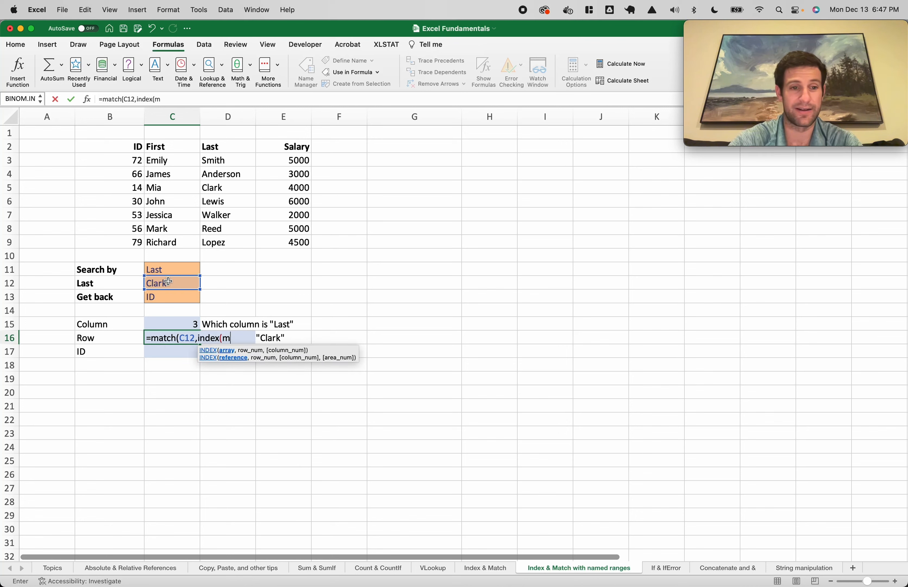
text(my_table,)
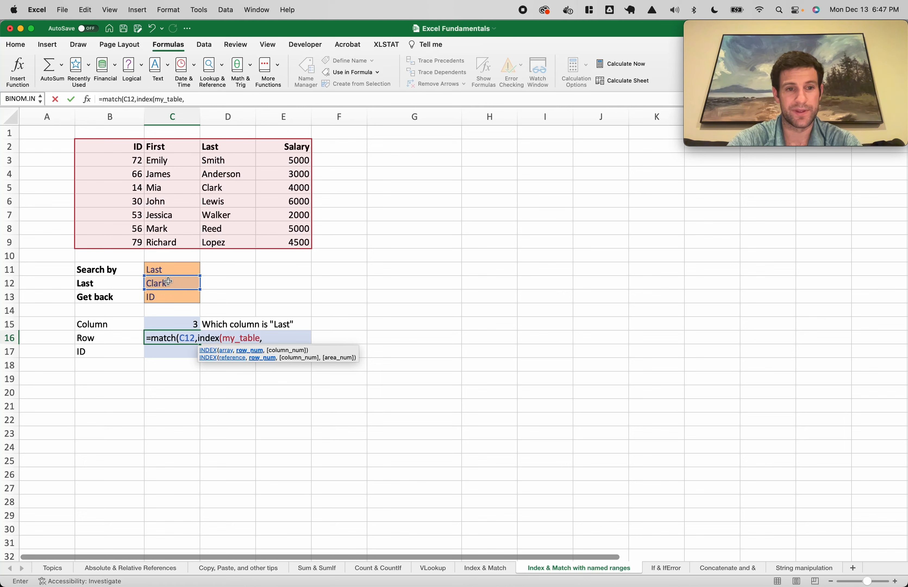
text(0,)
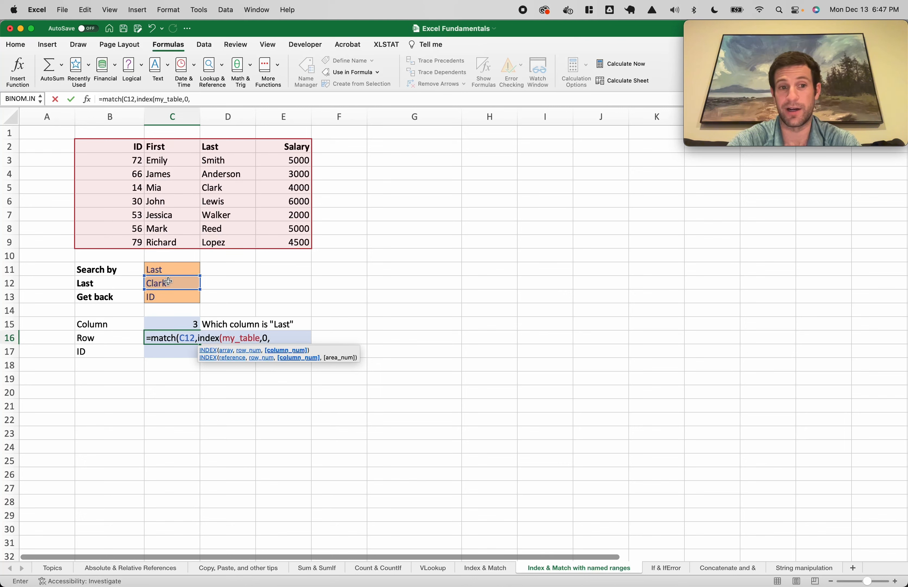
text(my_column)
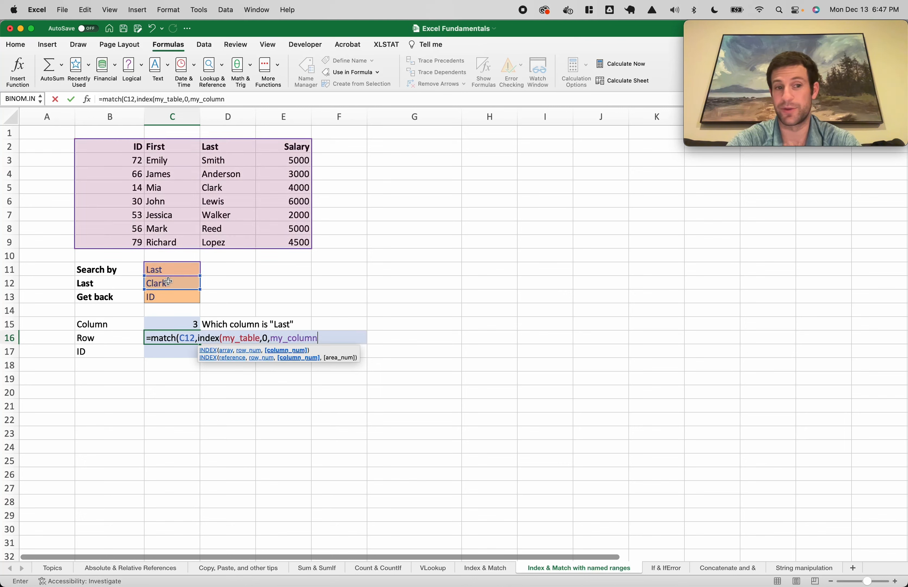
key(Return)
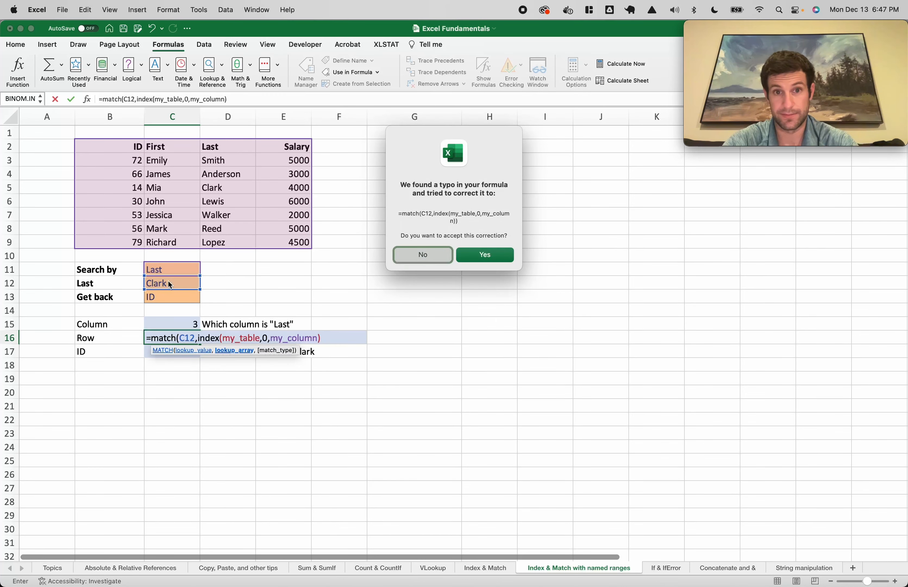
key(Return)
Add the exact-match 0 argument so C16 returns 4, and copy its formula text
double_click(169, 337)
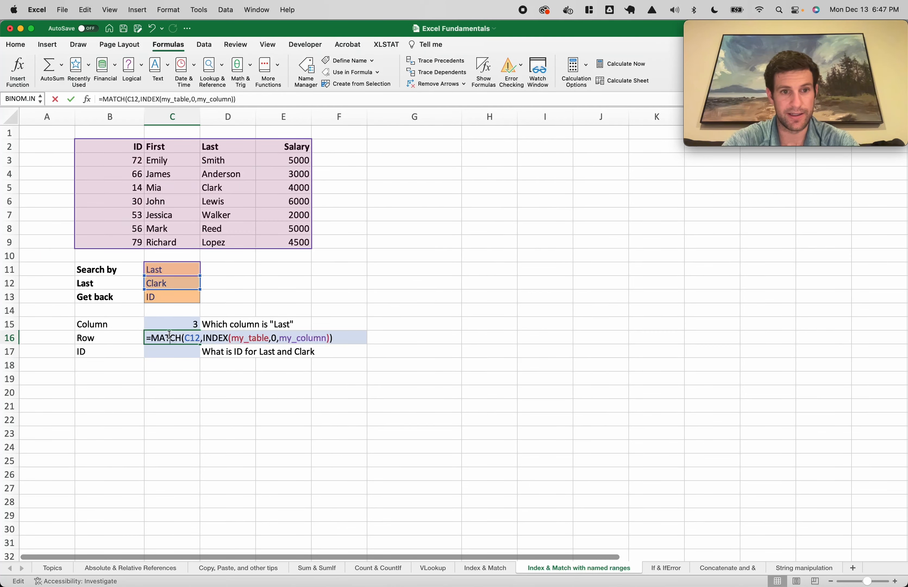
click(245, 100)
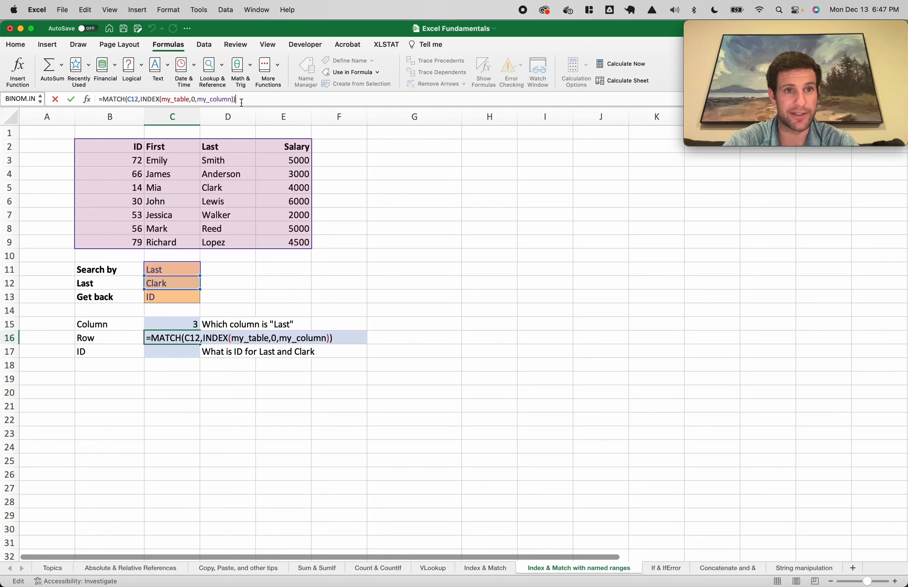
key(BackSpace)
text(,0))
key(Return)
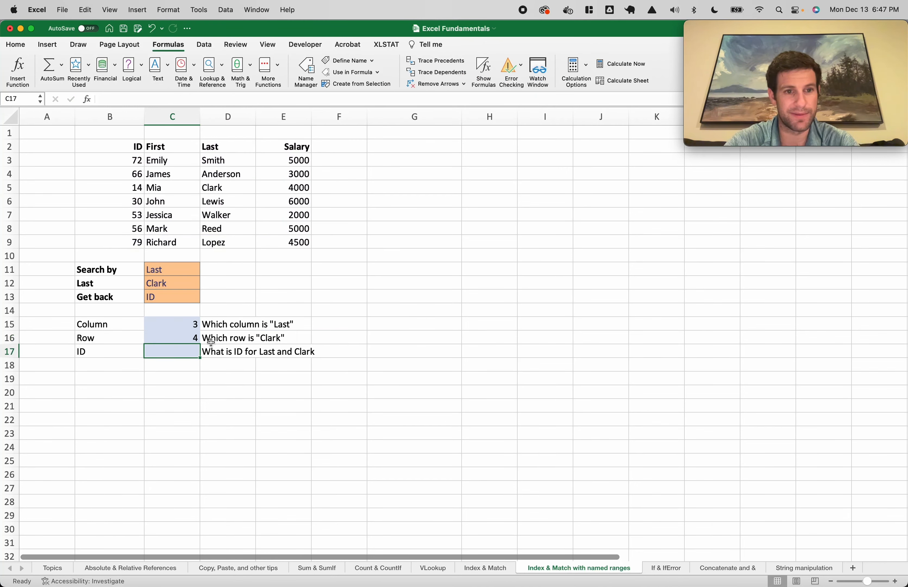
double_click(193, 338)
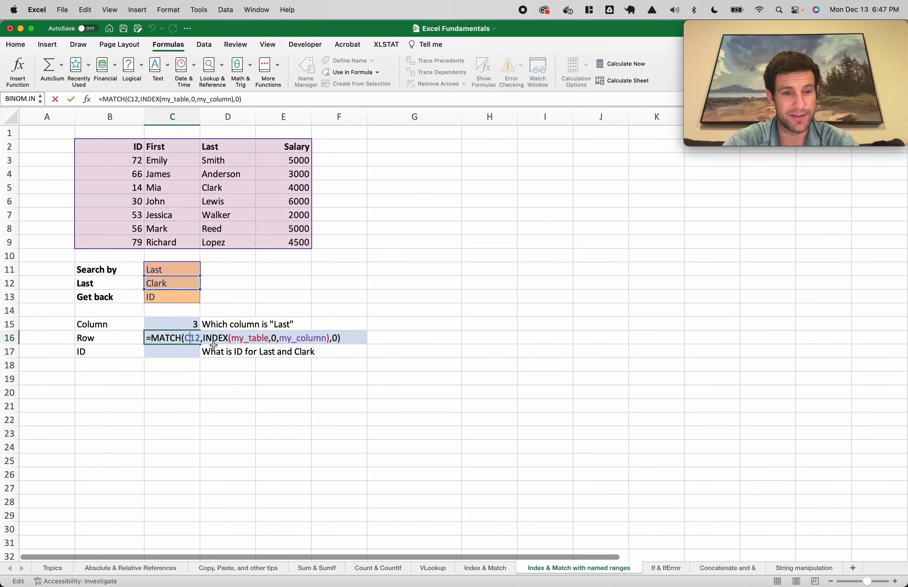
key(Escape)
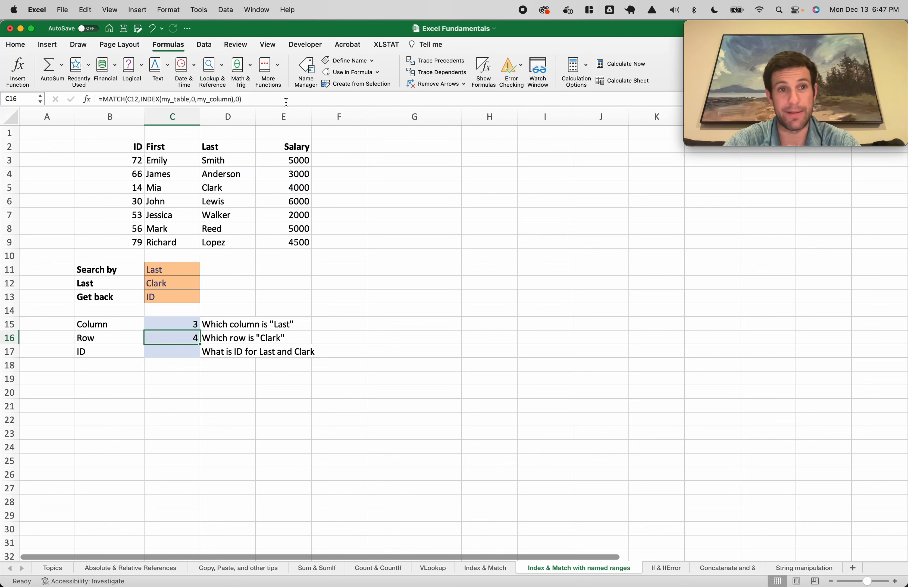
click(286, 102)
key(Escape)
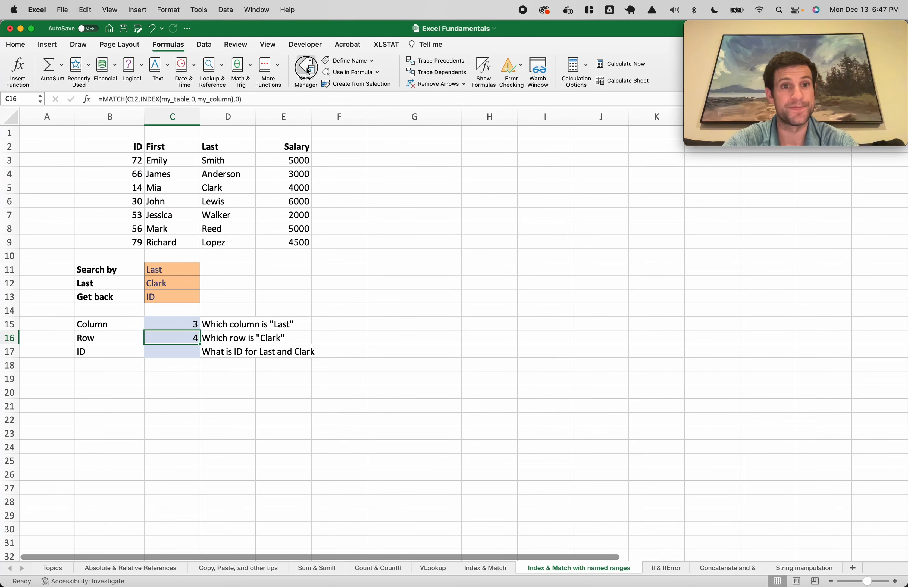
click(306, 68)
Create the name my_row referring to the pasted MATCH formula, with C12 locked as $C$12
click(324, 100)
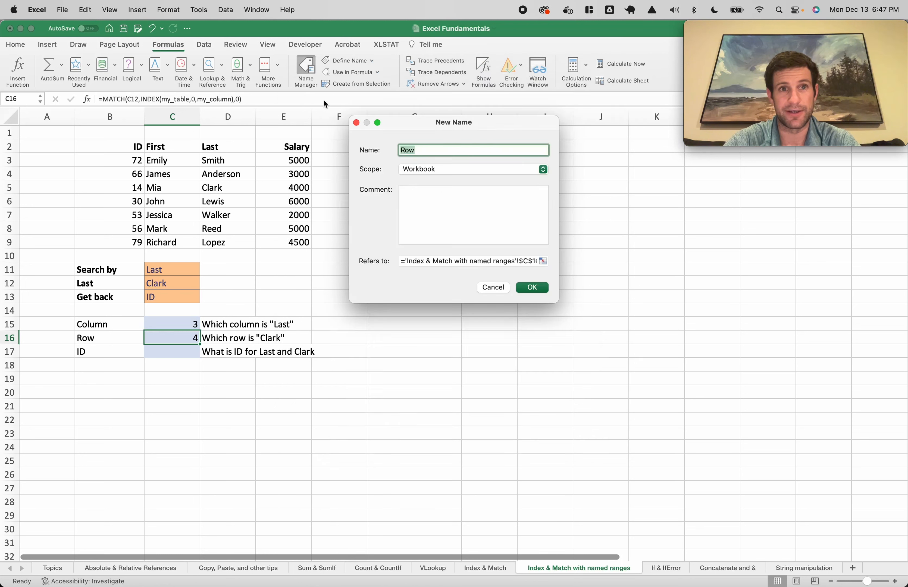
text(my_row)
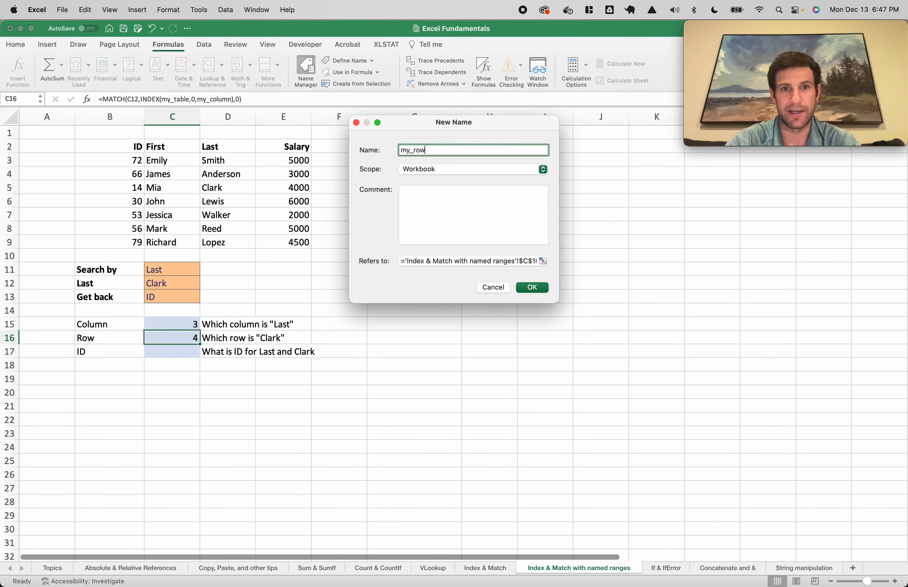
click(442, 258)
text(=MATCH(C12,INDEX(my_table,0,my_column),0))
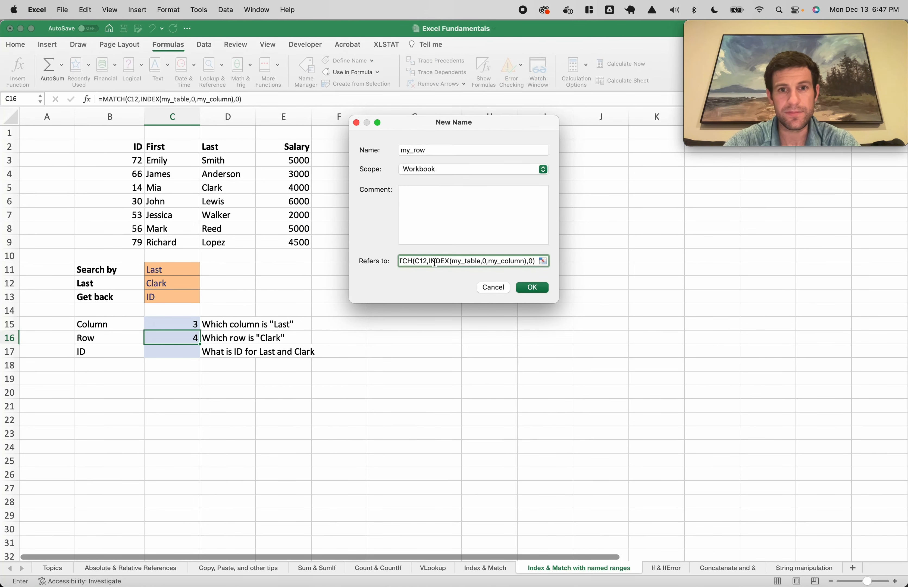
click(421, 260)
text($C)
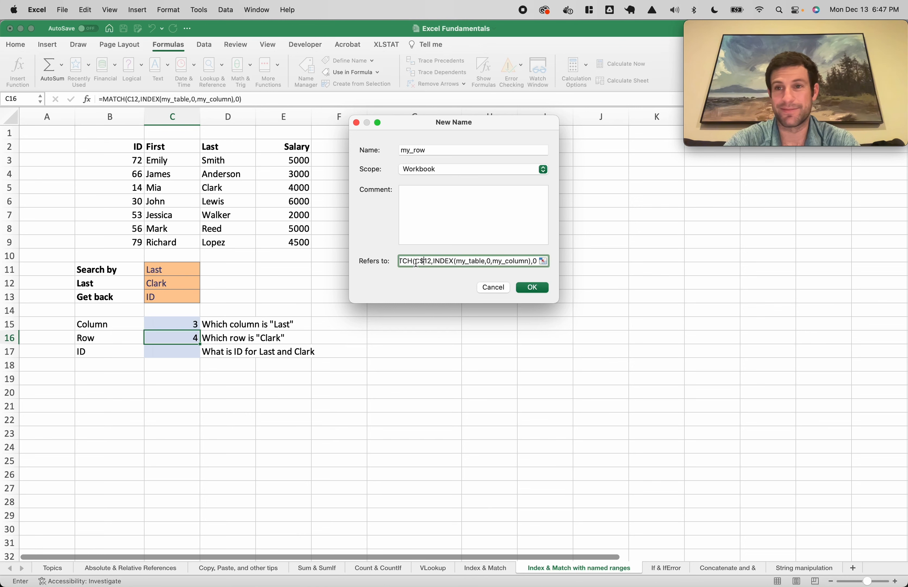
text($)
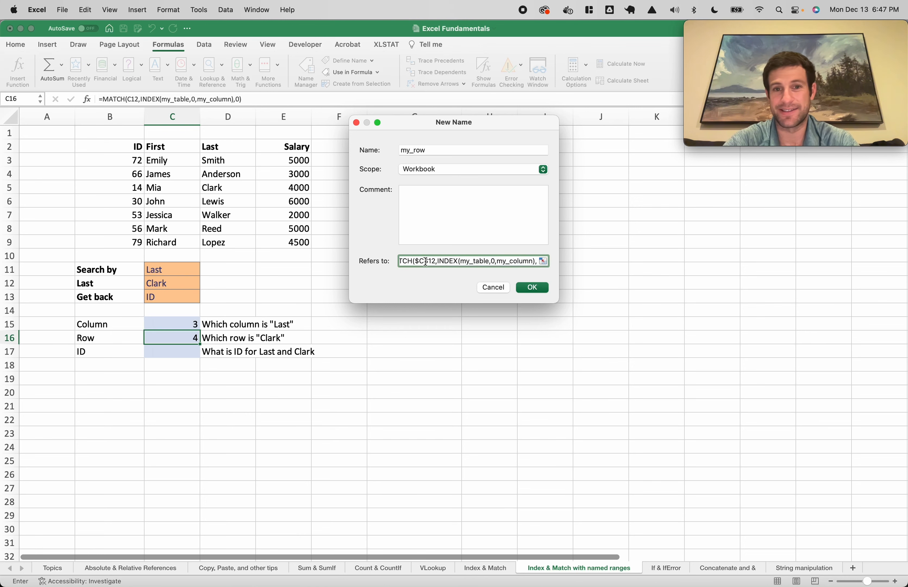
click(522, 292)
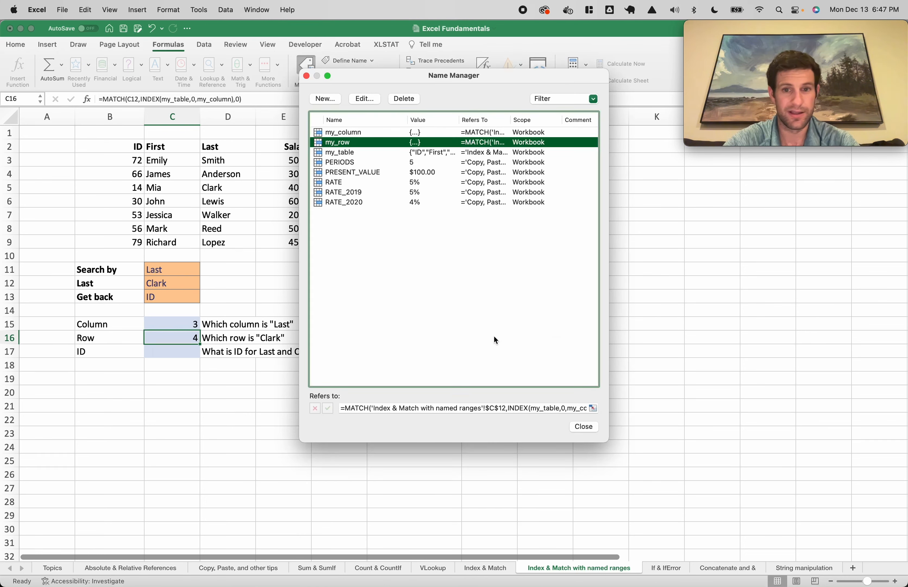
click(581, 427)
click(178, 351)
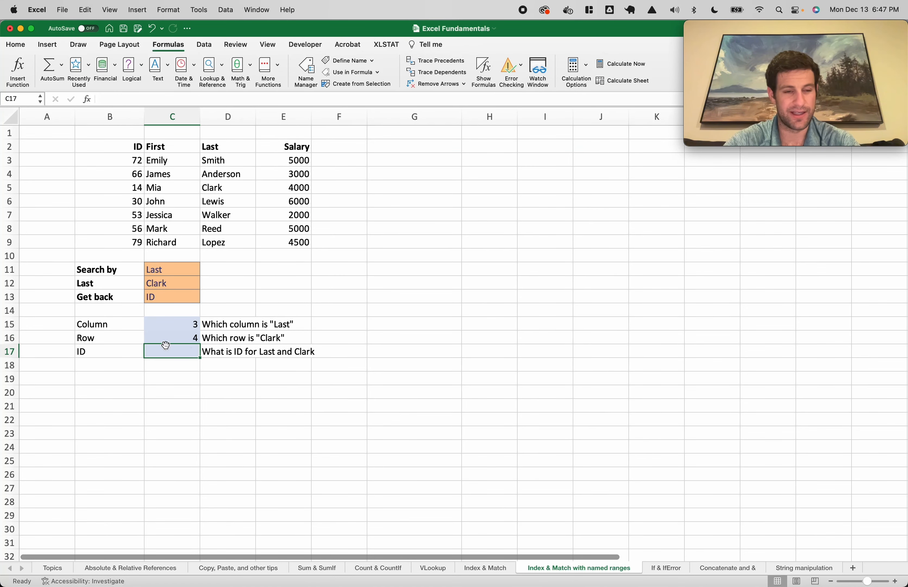
Enter =INDEX(my_table,my_row,my_column) in the ID cell C17 and check it
text(=inde)
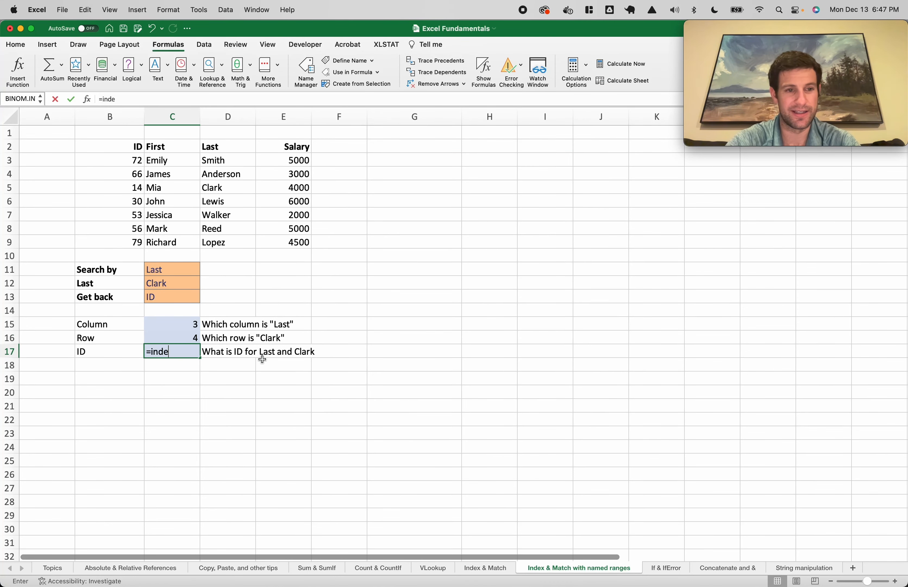
text(x(my)
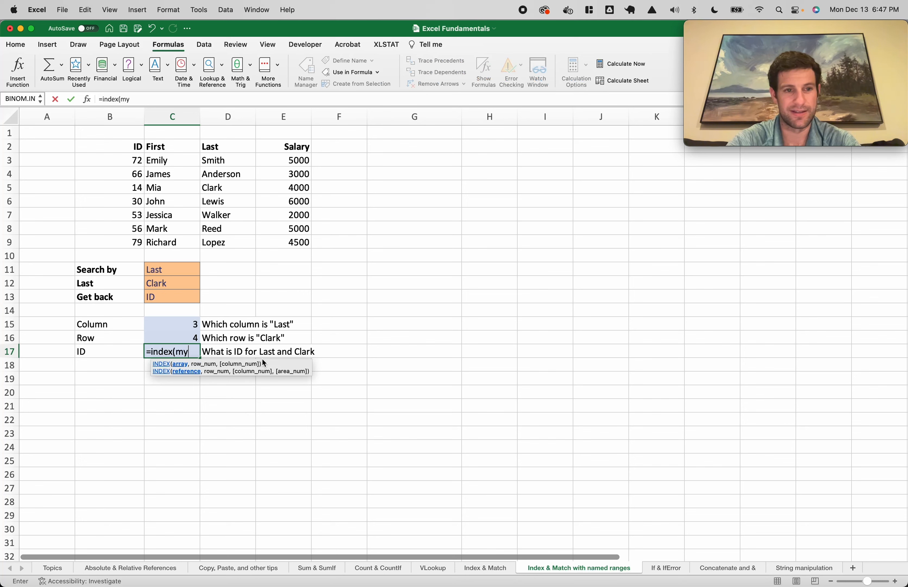
text(_table,my_)
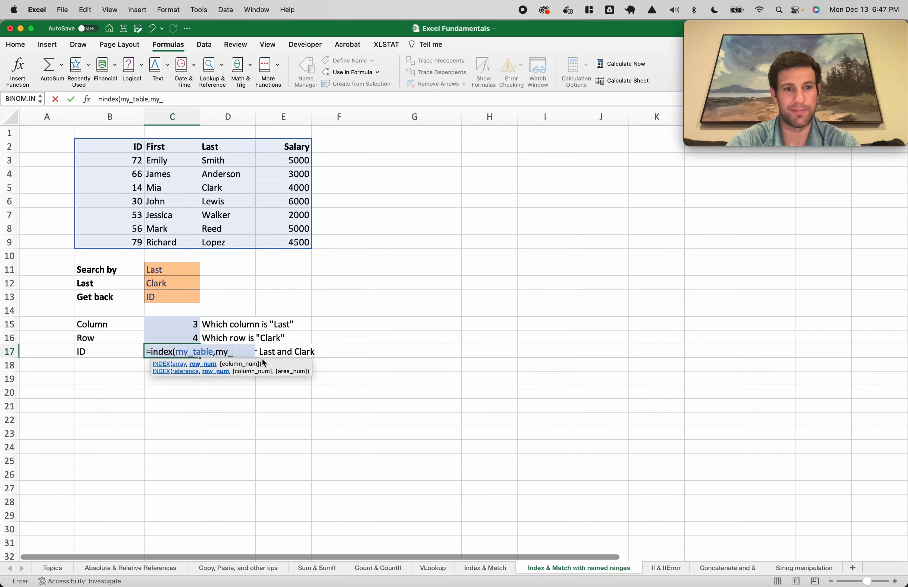
text(row,my_column))
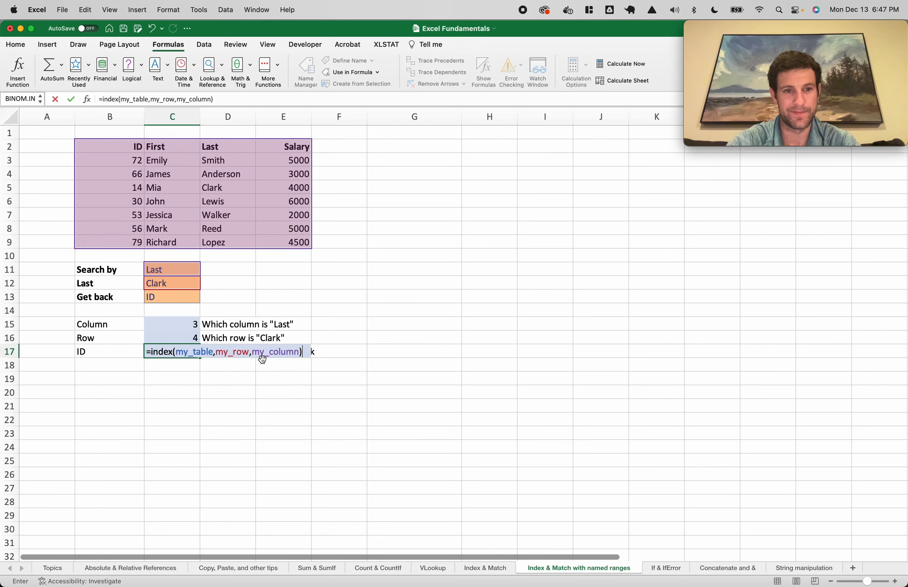
key(Return)
double_click(167, 351)
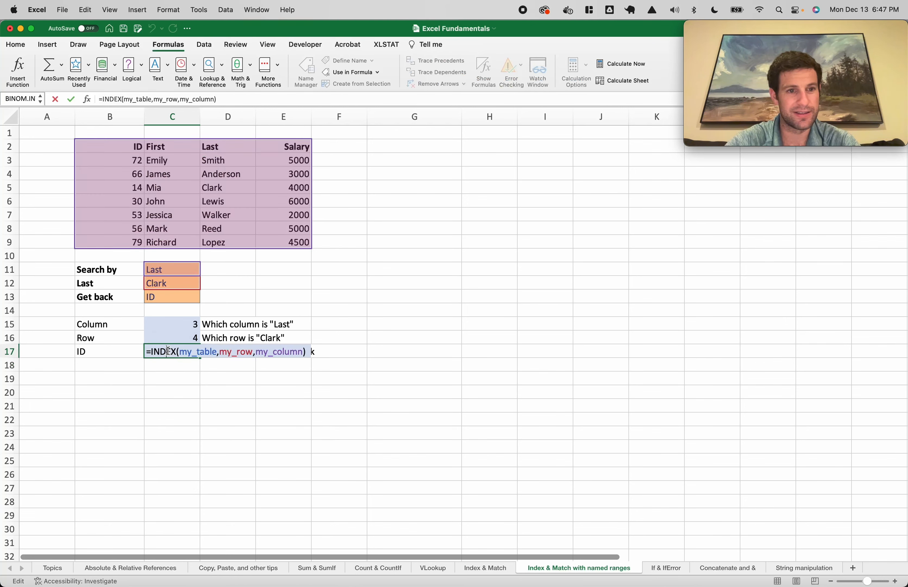
key(Escape)
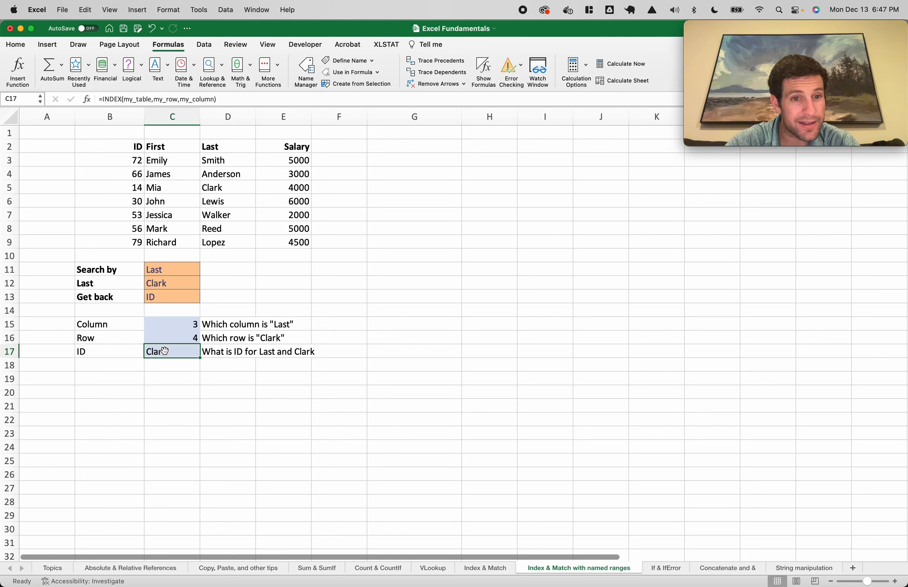
click(102, 350)
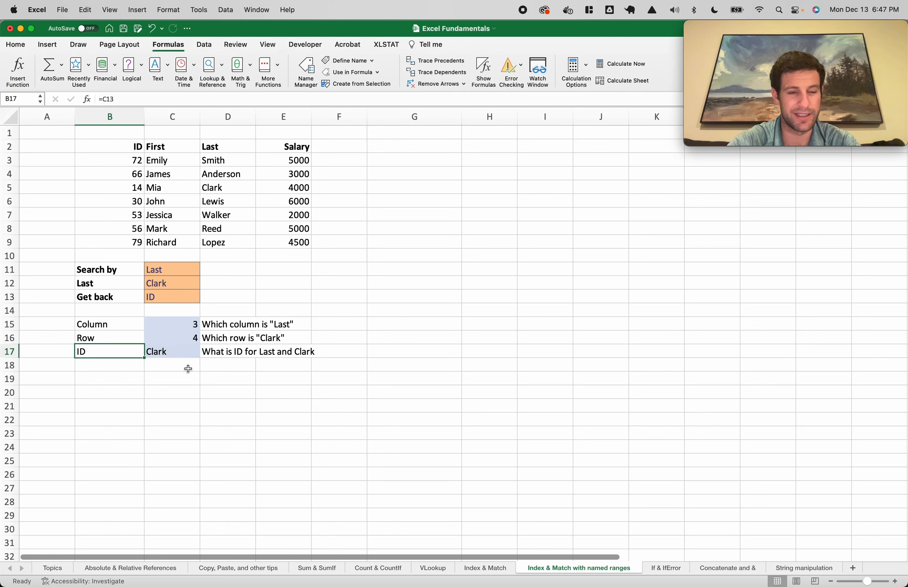
Replace my_column with 1 in C17's formula so it returns Clark's ID 14
double_click(177, 351)
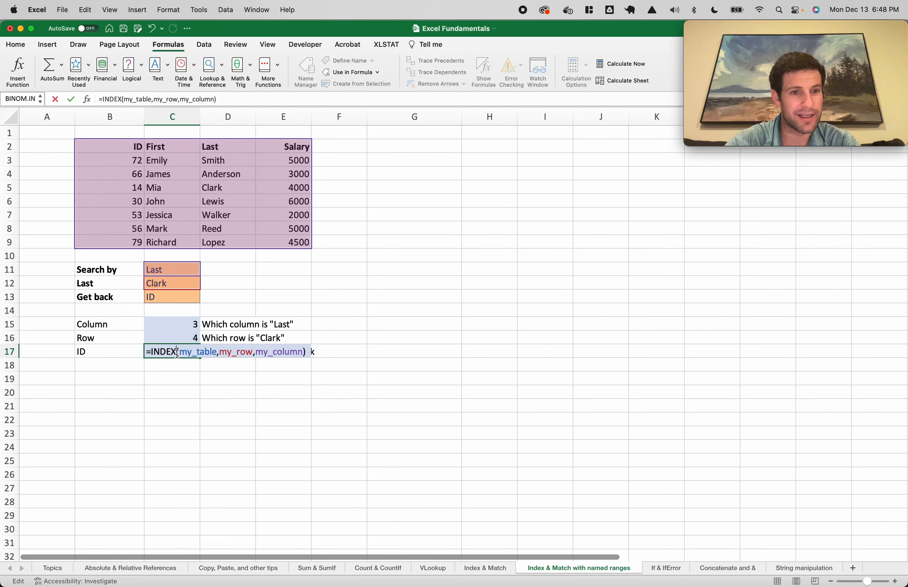
double_click(267, 352)
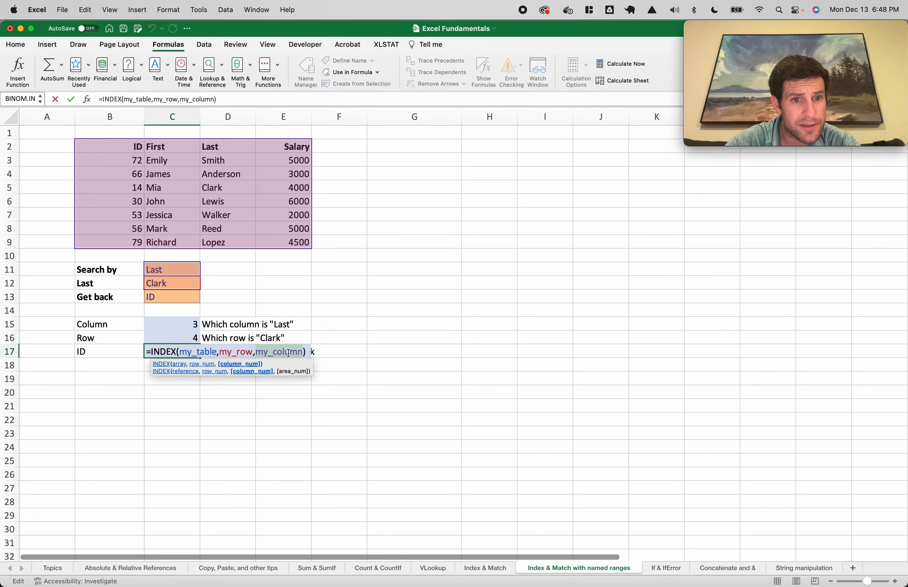
text(1)
key(Return)
click(166, 359)
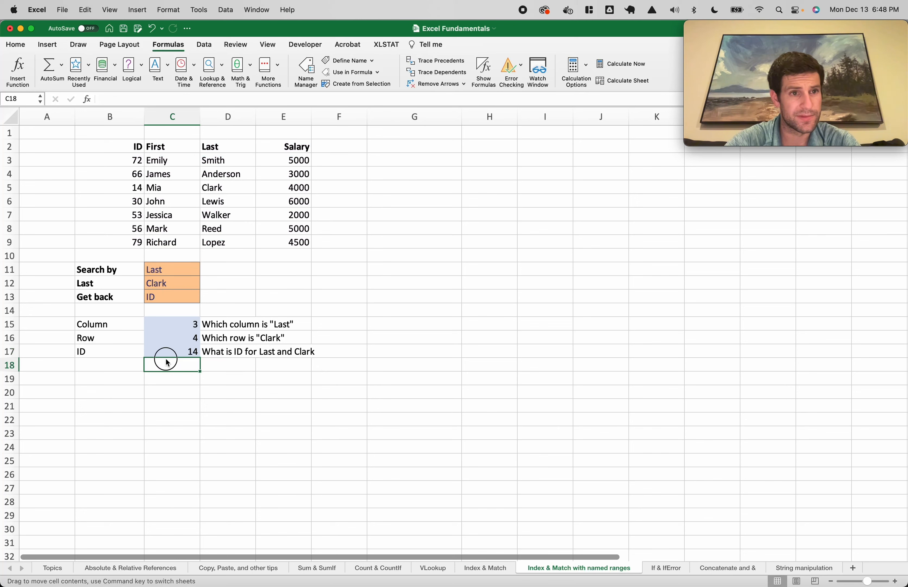
key(Up)
key(Up)
key(Up)
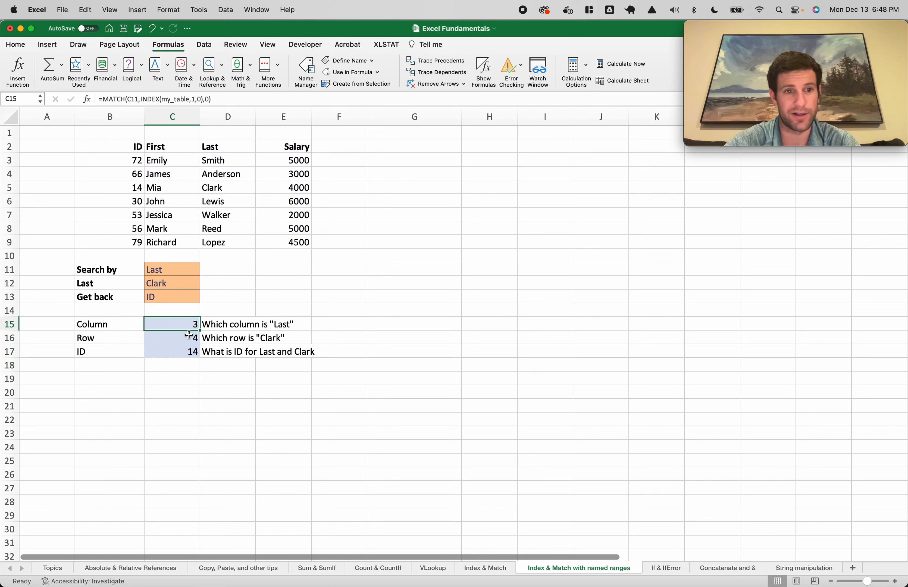
Set Search by to First in C11 and the search value to Jessica in C12
click(171, 281)
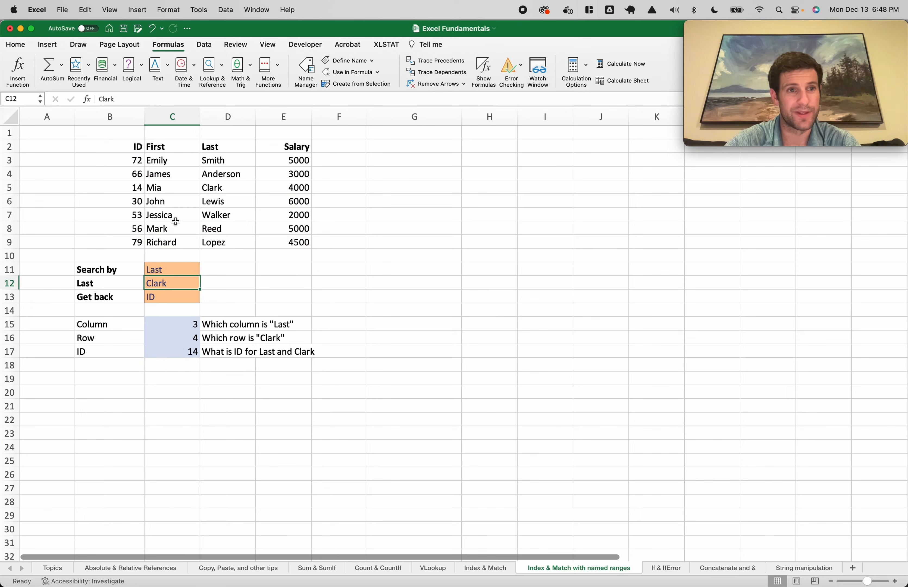
click(170, 269)
text(First)
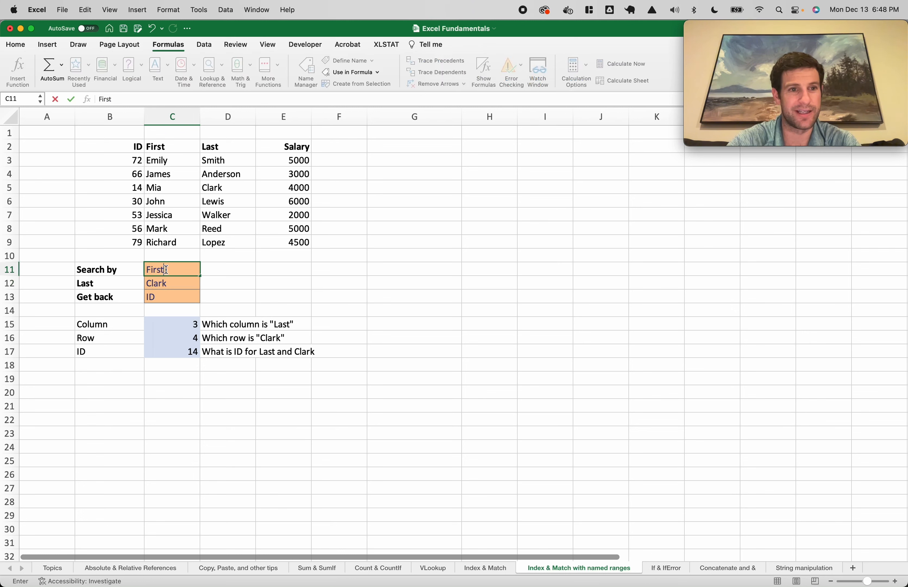
key(Return)
text(Jessica)
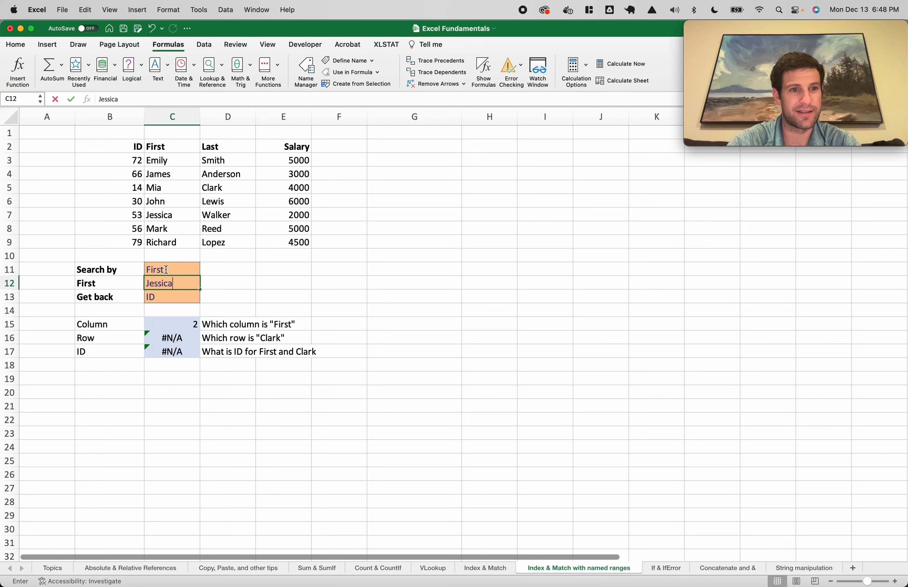
key(Return)
Inspect the ID, Column and Row formulas in C17, C15 and C16 without changing them
double_click(179, 353)
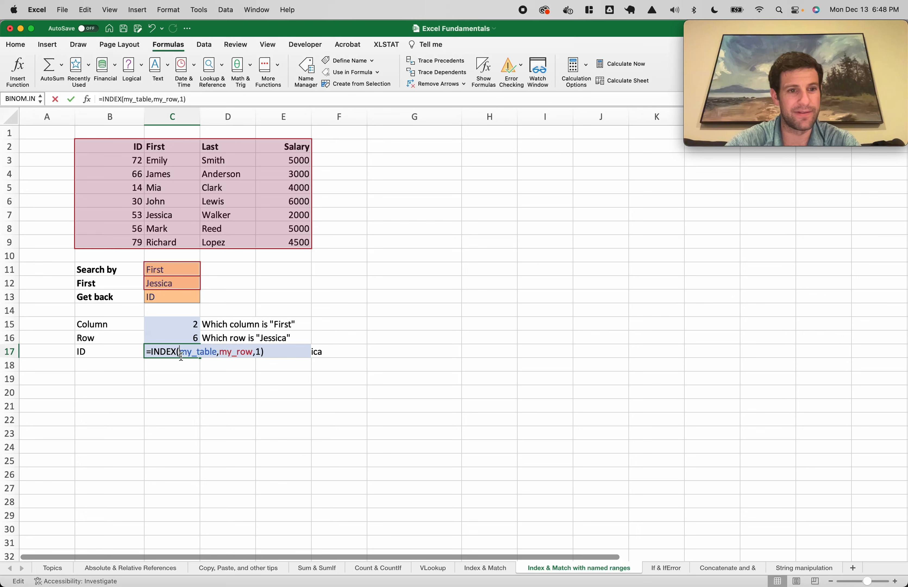
key(Escape)
double_click(171, 325)
key(Escape)
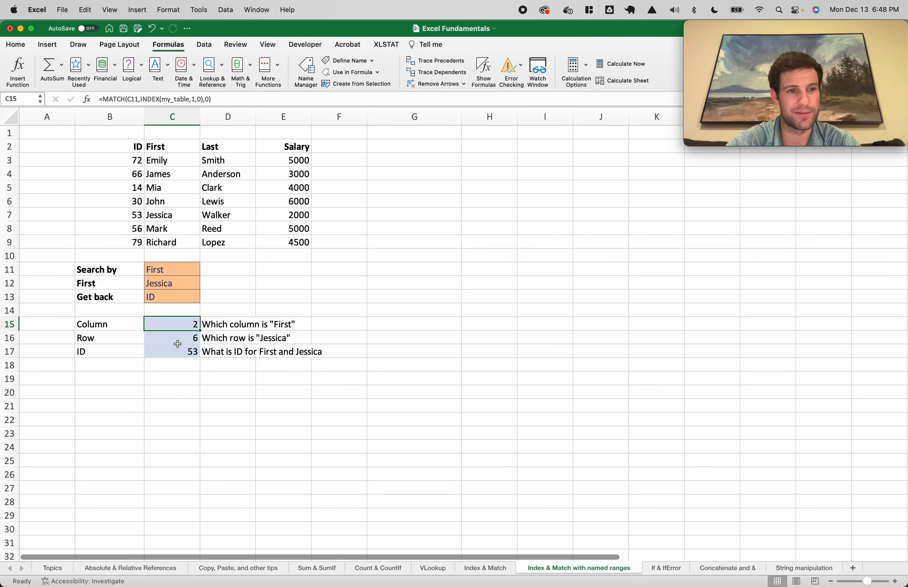
click(177, 347)
double_click(177, 340)
key(Escape)
double_click(180, 351)
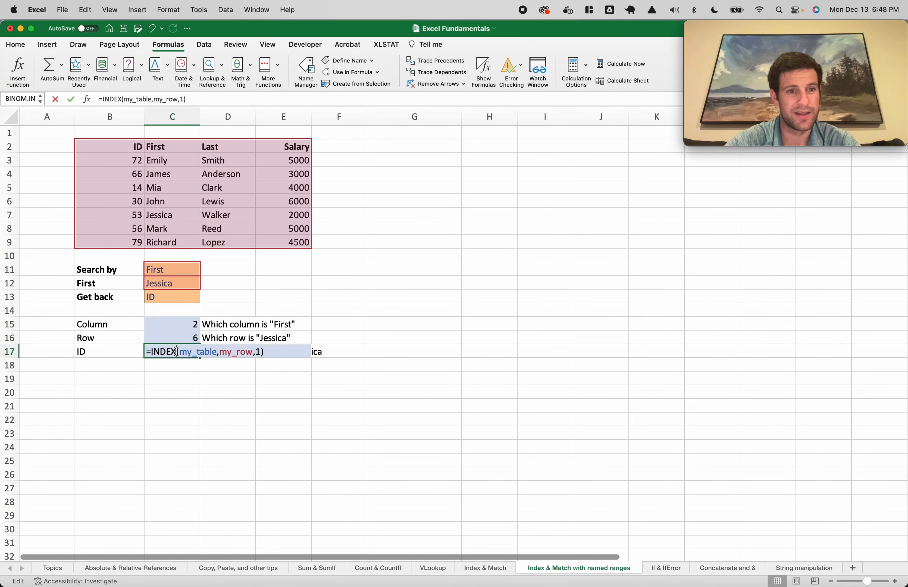
key(Escape)
Clear the Column and Row values in C15:C16, confirming C17 still returns 53
click(186, 324)
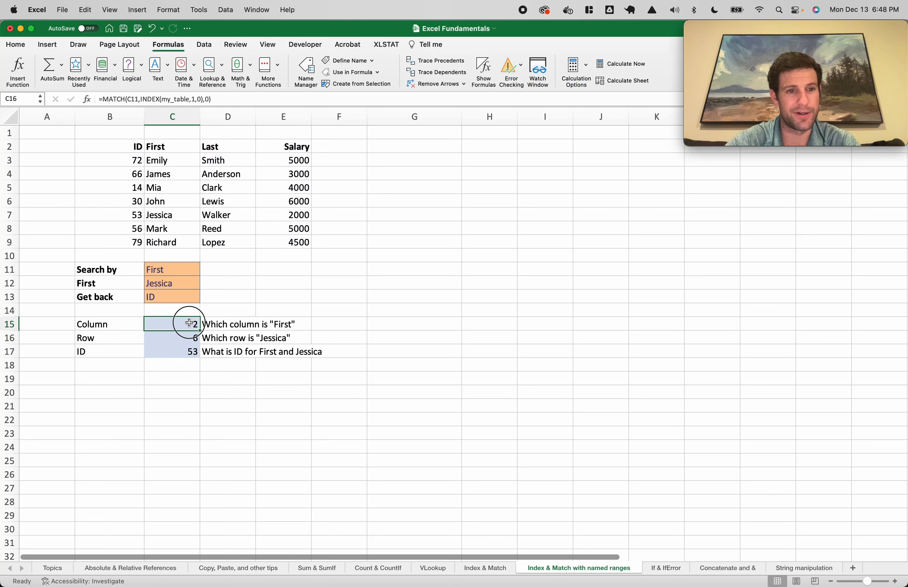
click(186, 335)
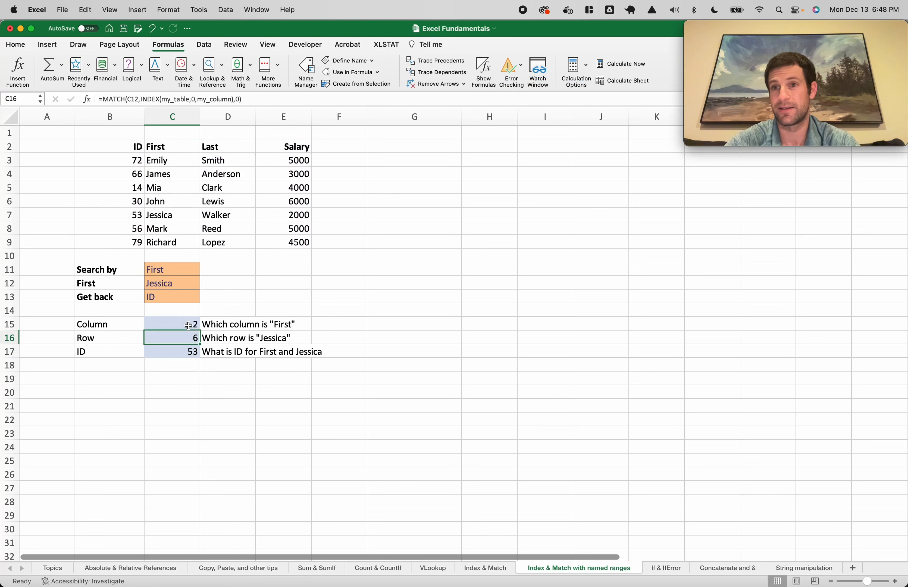
drag(164, 324, 175, 334)
key(Delete)
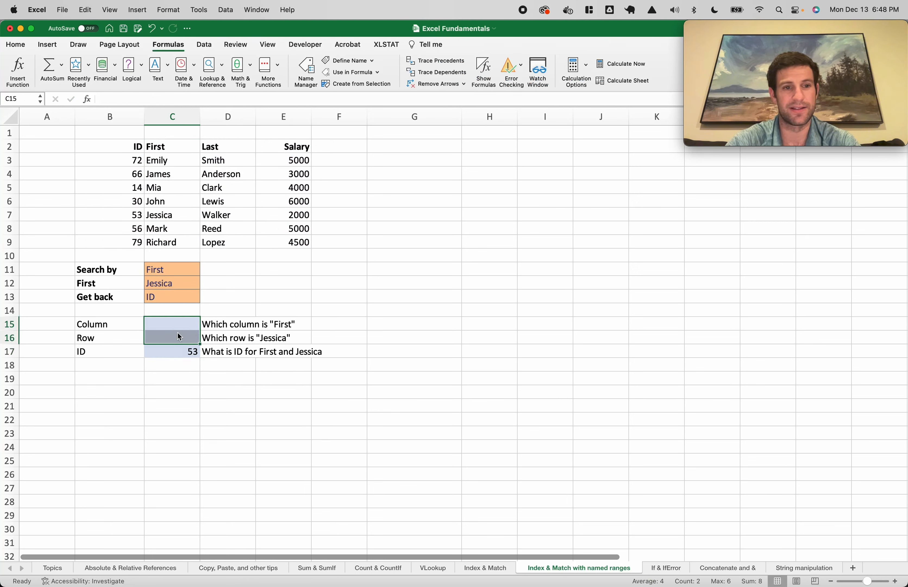
click(189, 365)
double_click(175, 355)
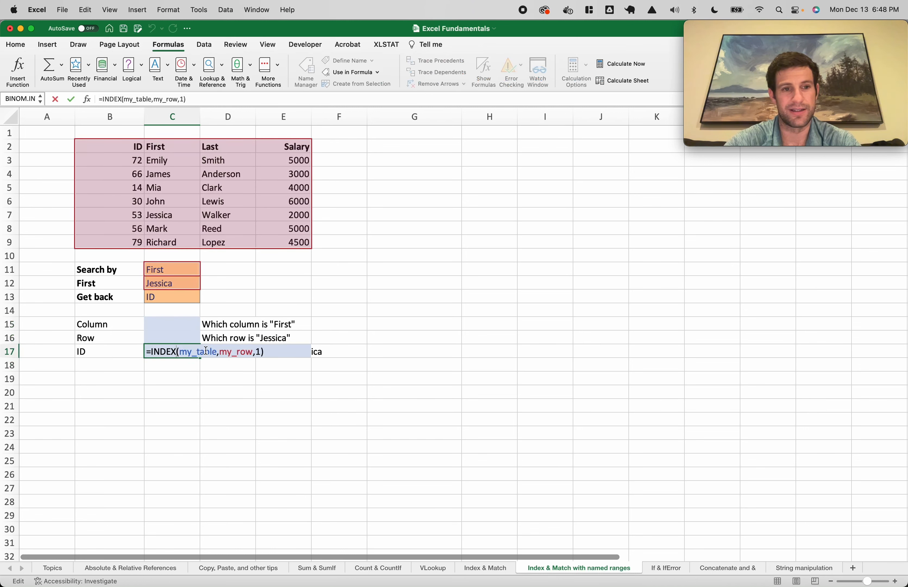
double_click(228, 350)
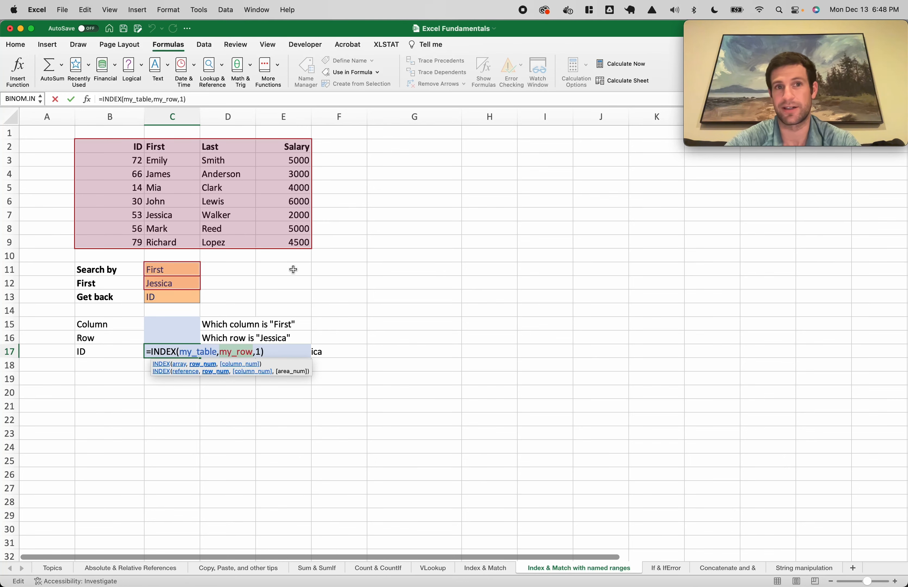
key(ctrl+Return)
click(303, 63)
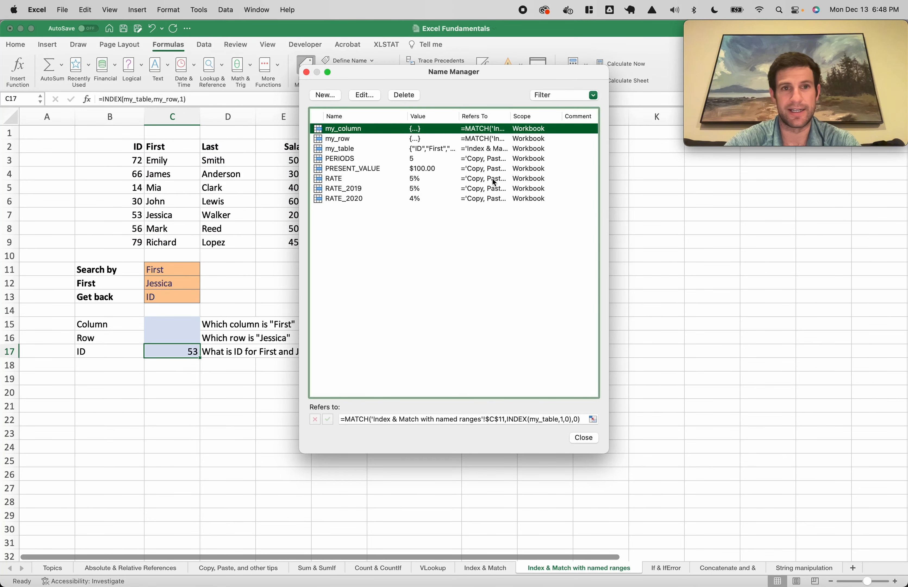
Review the my_row and my_column definitions, then close Name Manager
click(376, 138)
click(355, 128)
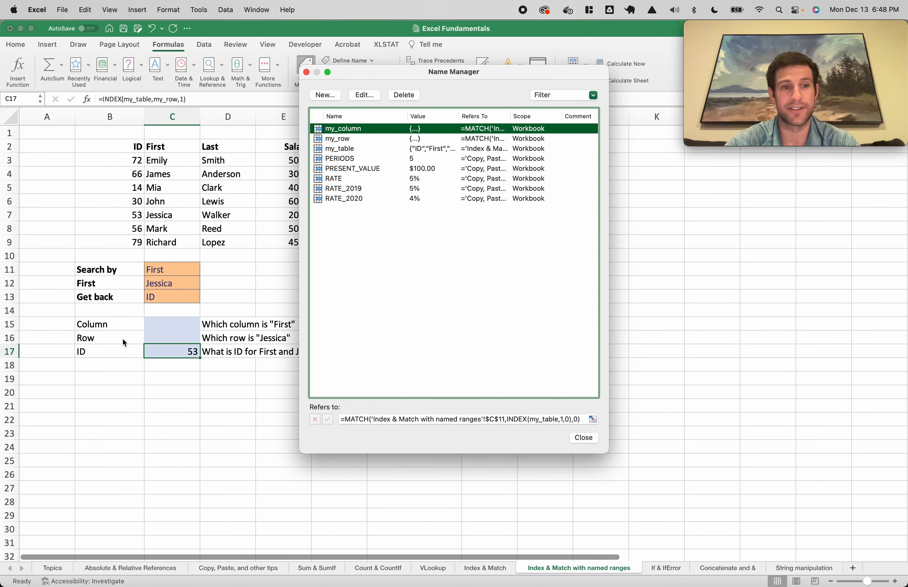
key(Escape)
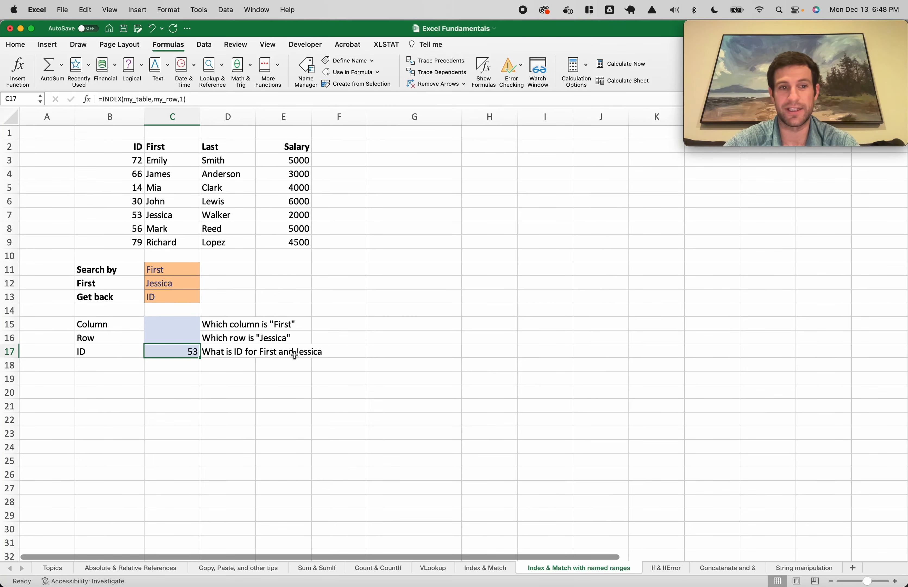
Delete rows 14–16, check the shifted ID formula, then undo to restore Column 2 and Row 6
click(9, 338)
shift+click(9, 310)
right_click(9, 310)
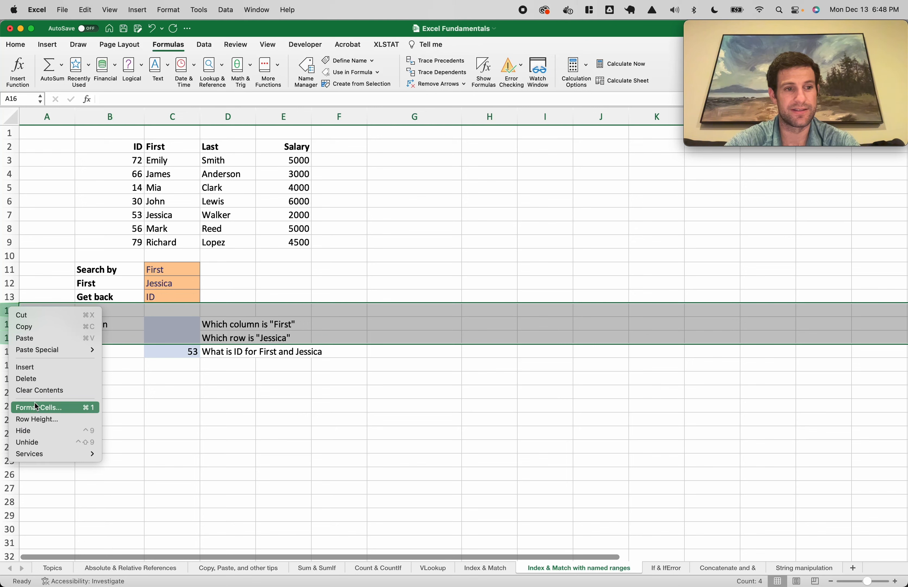
click(36, 378)
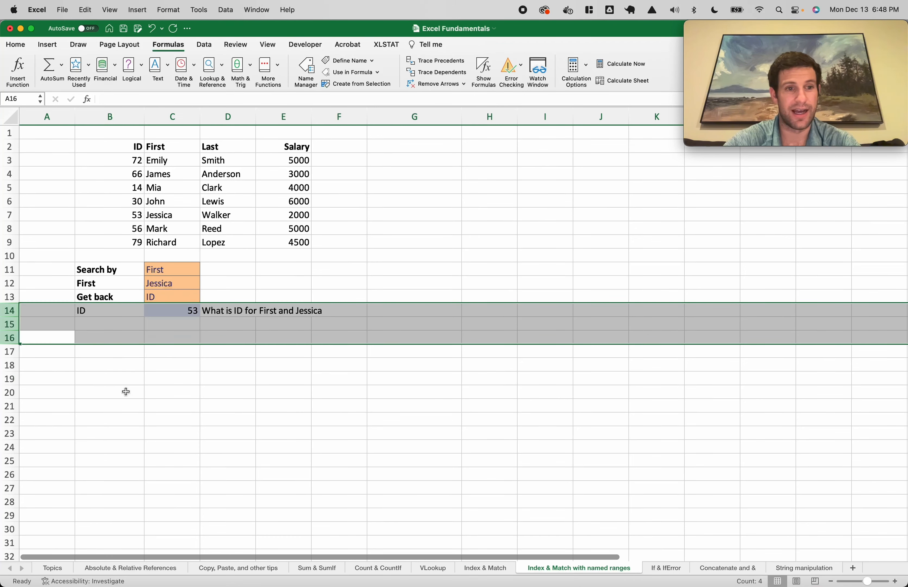
click(180, 364)
click(186, 301)
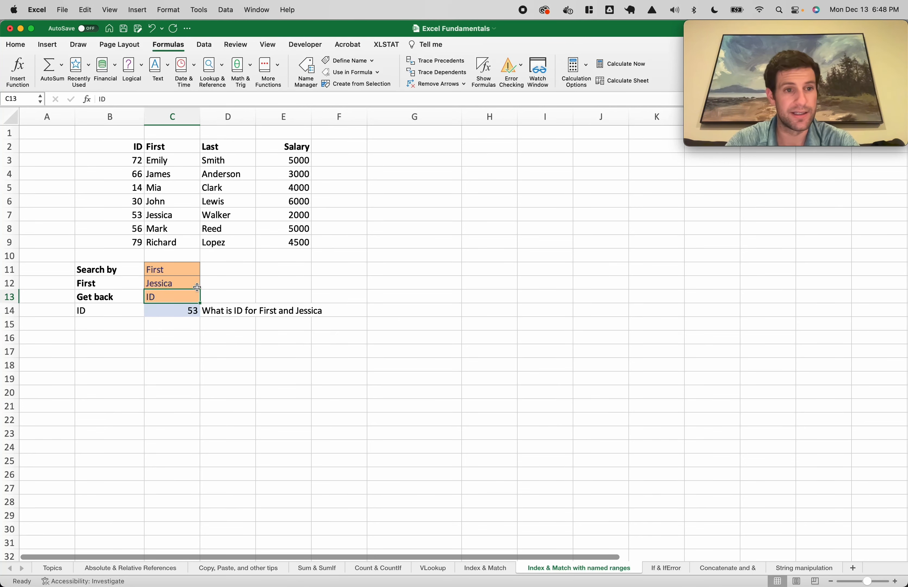
click(166, 268)
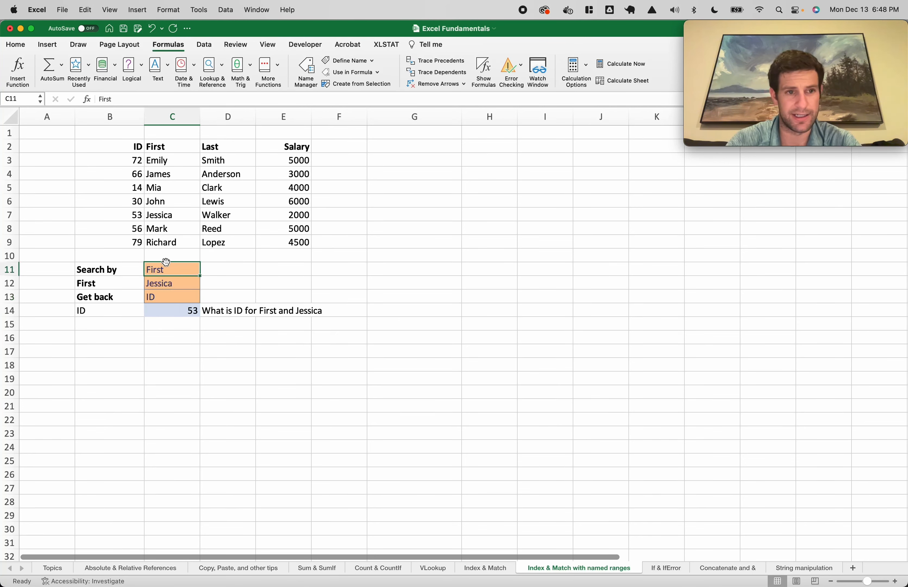
click(178, 310)
double_click(188, 311)
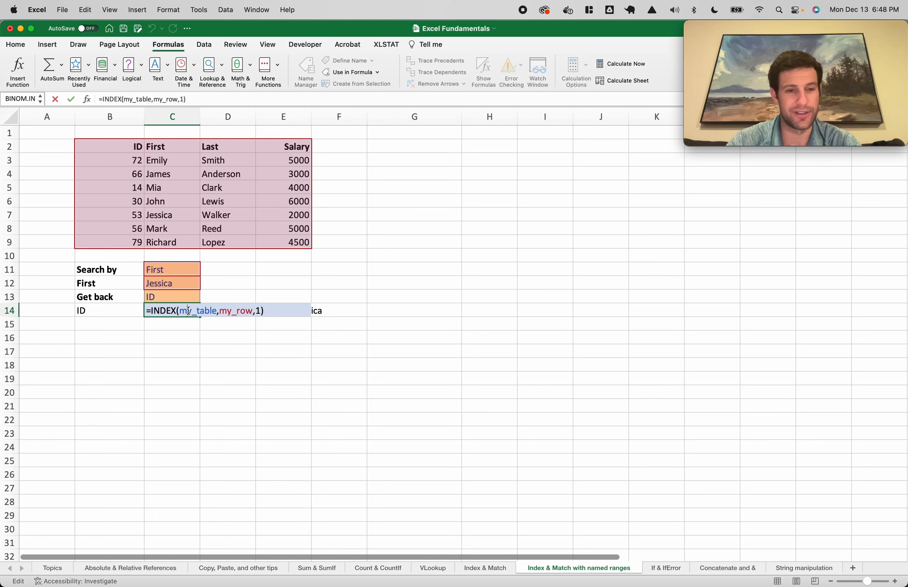
key(Escape)
key(super+z)
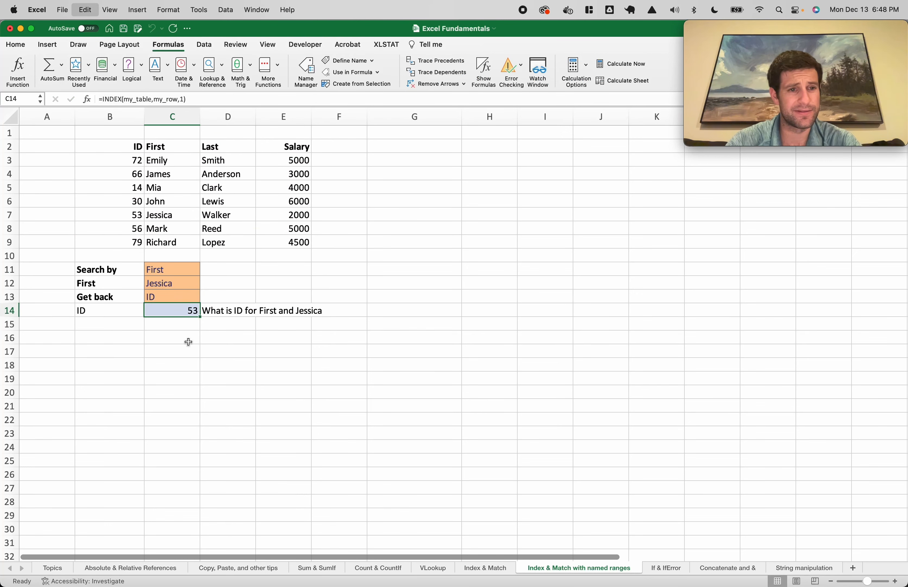
click(179, 338)
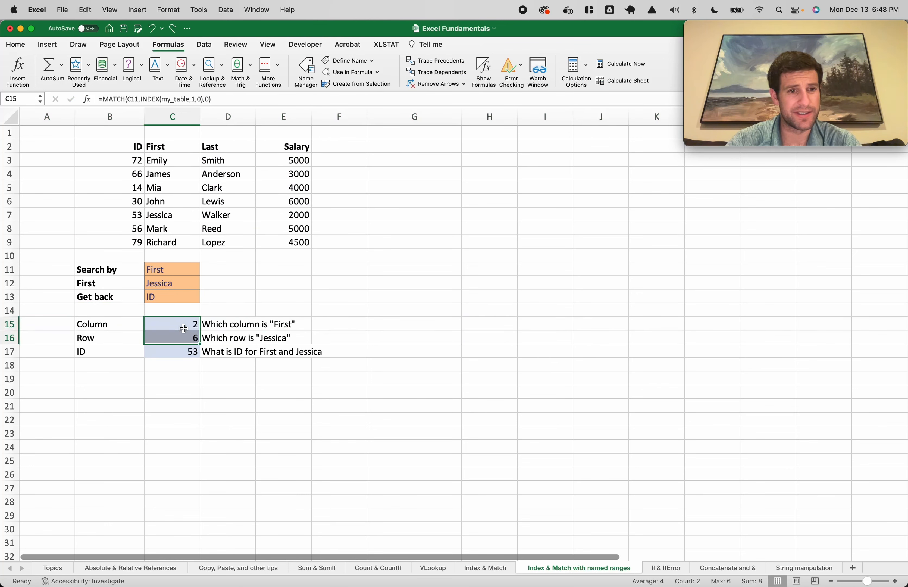
Replace the fixed 1 in C17's INDEX formula with a MATCH on C13 over INDEX(my_table,1)
click(188, 352)
double_click(164, 349)
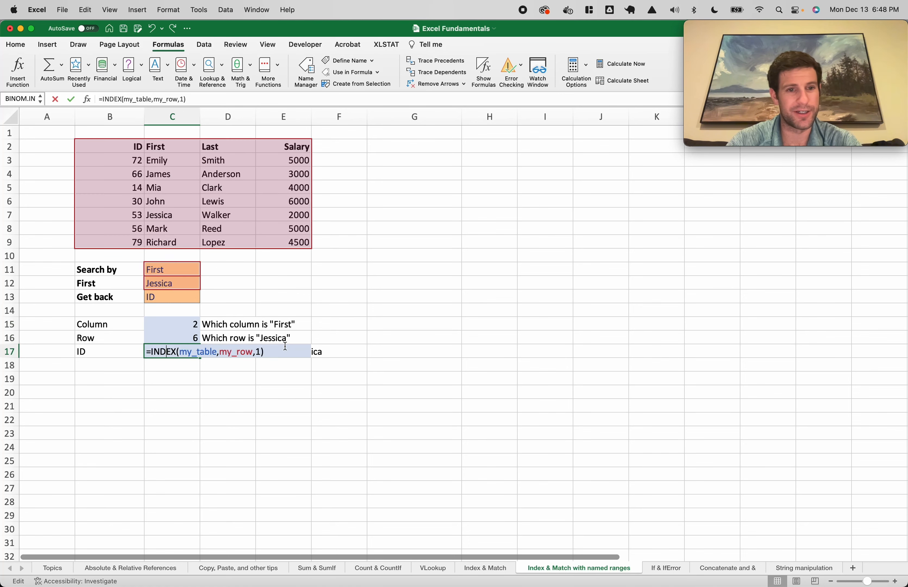
click(260, 351)
key(BackSpace)
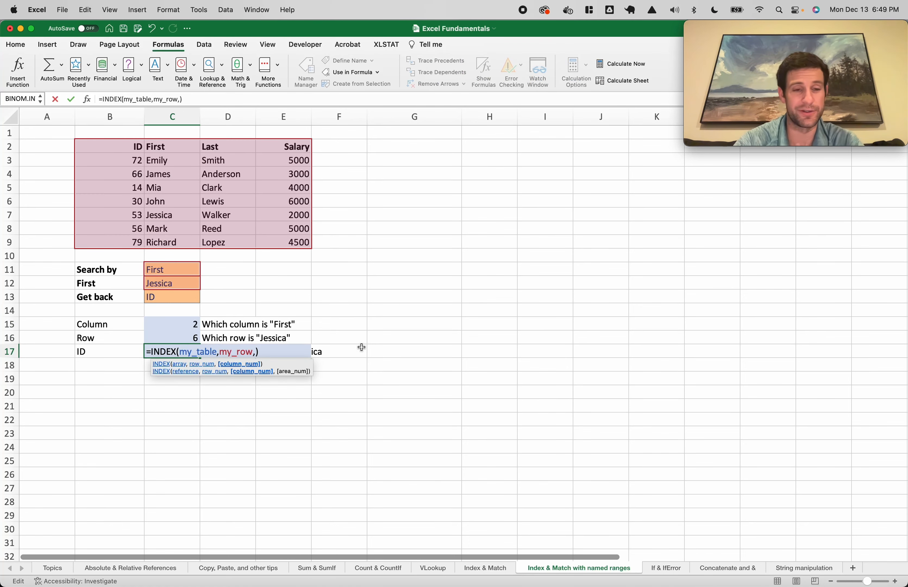
text(match()
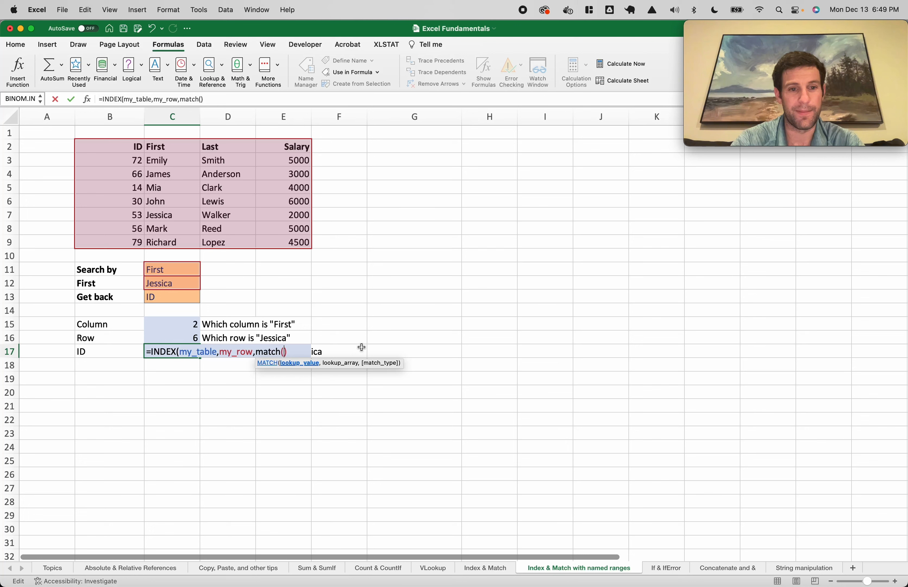
click(175, 299)
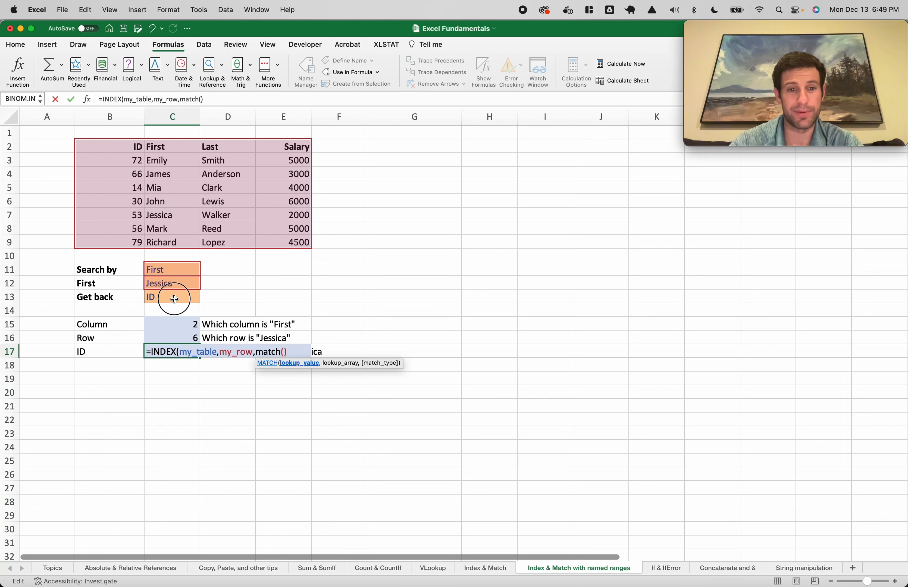
Complete C17 as =INDEX(my_table,my_row,MATCH(C13,INDEX(my_table,1,),0)) and accept Excel's correction, returning ID 53
text(,index(my_table,1,)
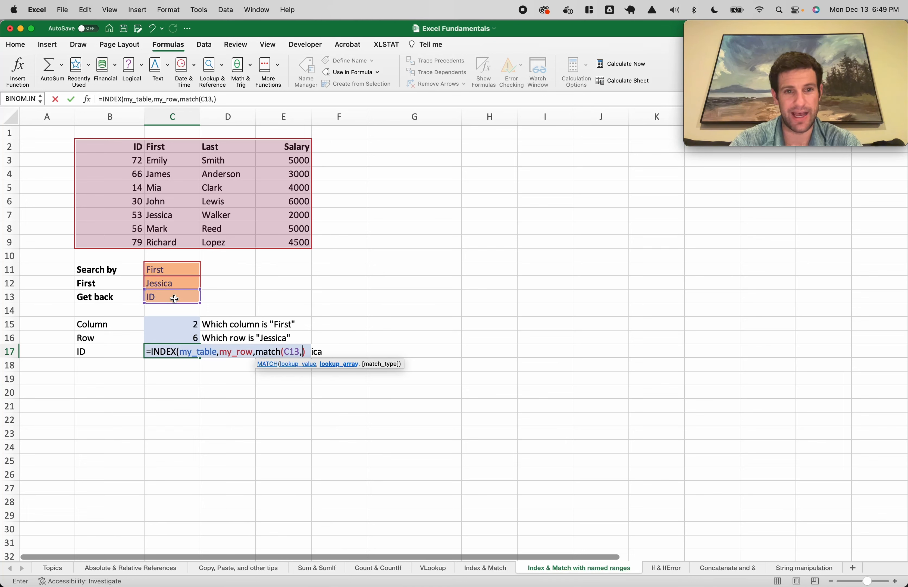
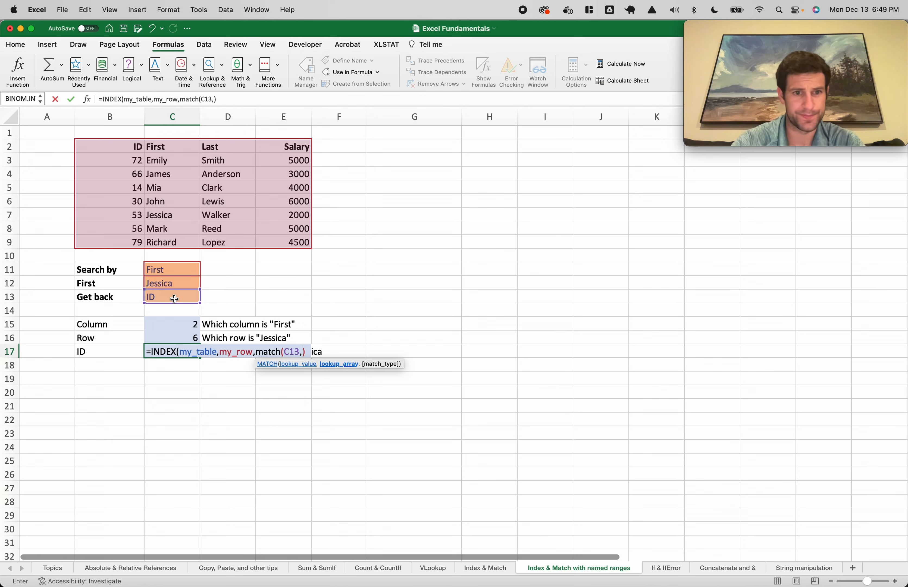
Complete C17 as =INDEX(my_table,my_row,MATCH(C13,INDEX(my_table,1,),0)) and accept Excel's correction, returning ID 53
text(index(my_table,1))
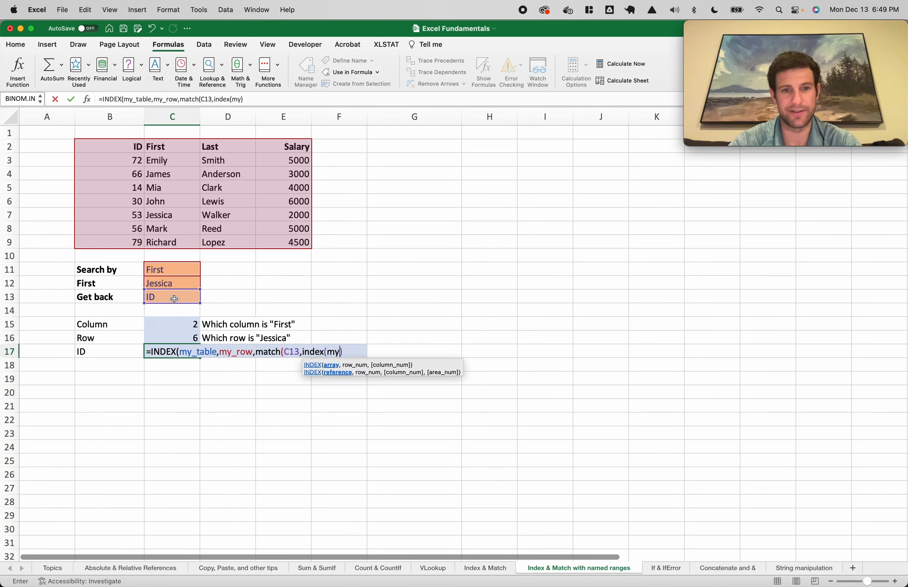
text(,)),)
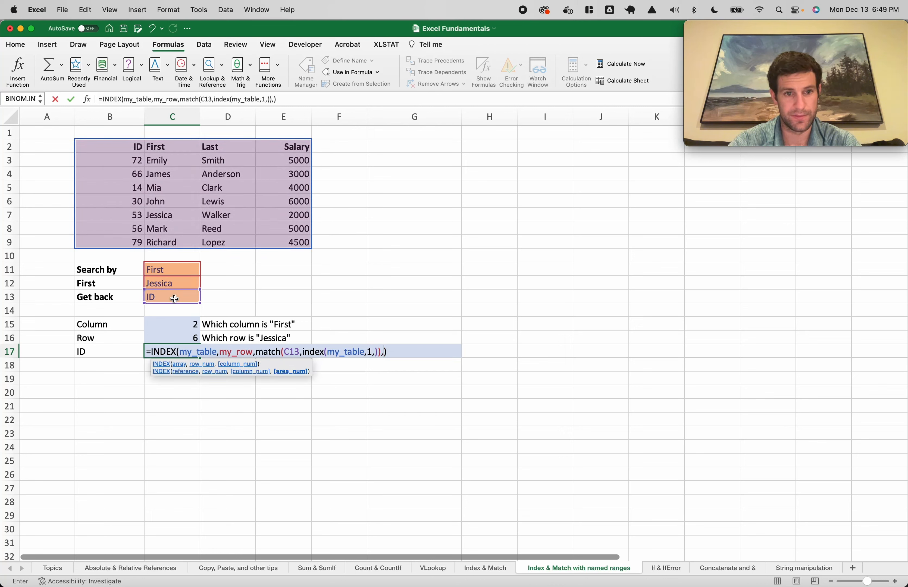
key(BackSpace)
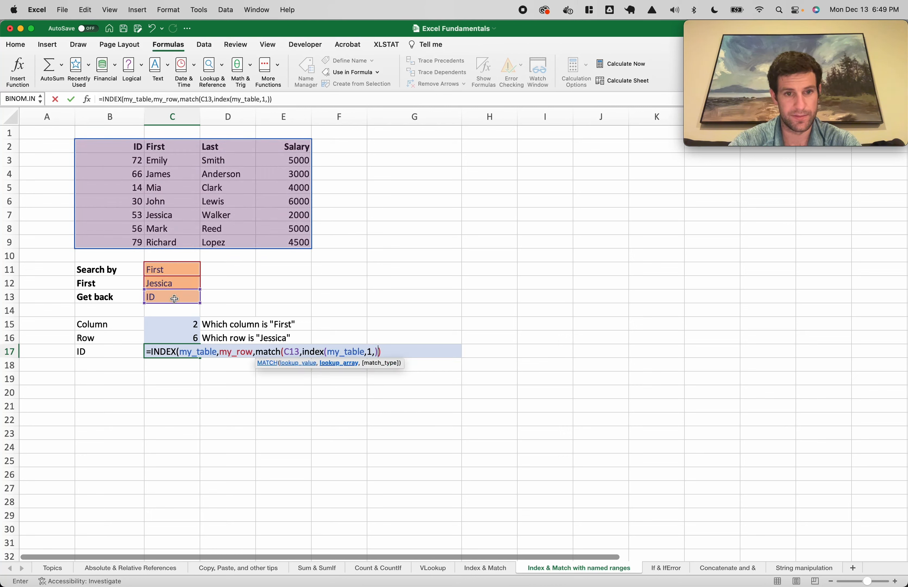
text(,0)
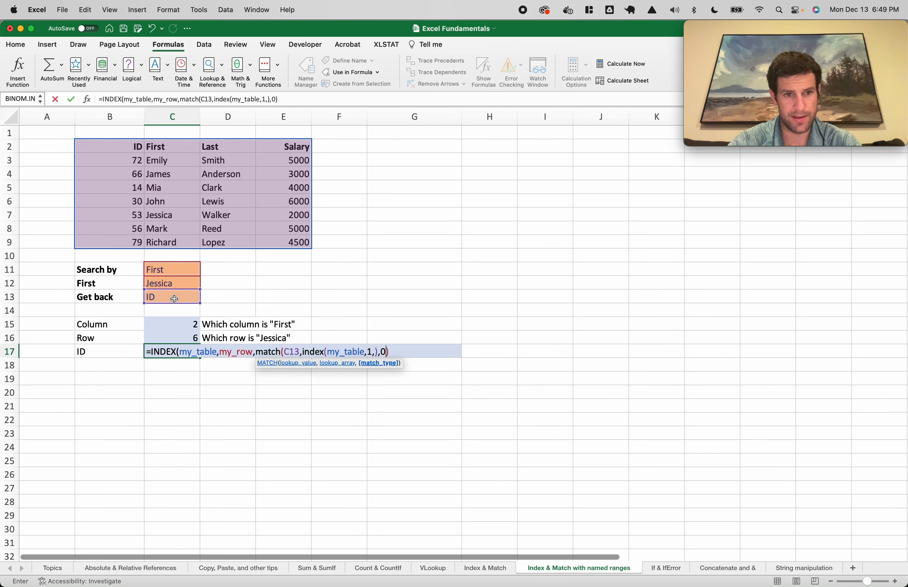
key(Return)
key(Return)
click(175, 350)
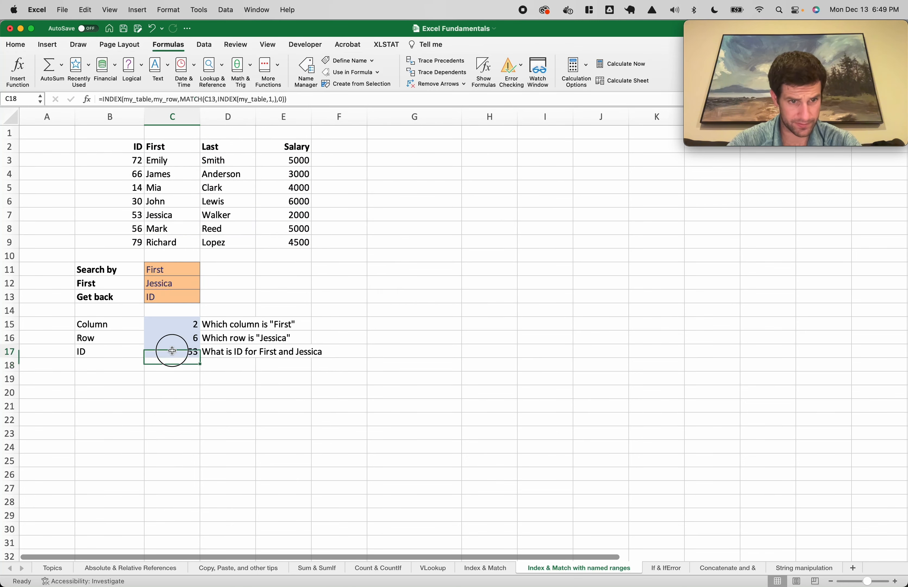
click(160, 302)
Set C13 to Salary and review the C15–C17 formulas, with C17 now returning 2000
text(Salary)
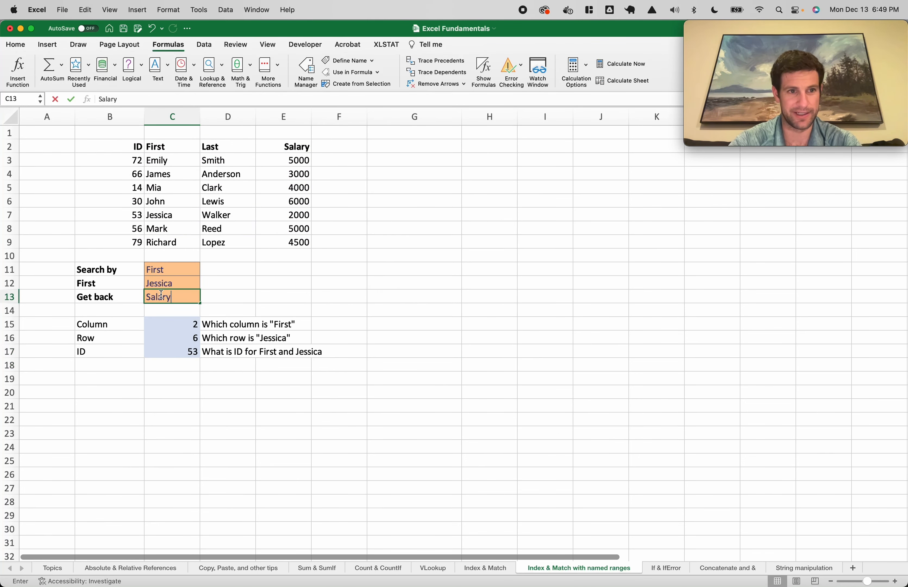
key(Return)
click(175, 351)
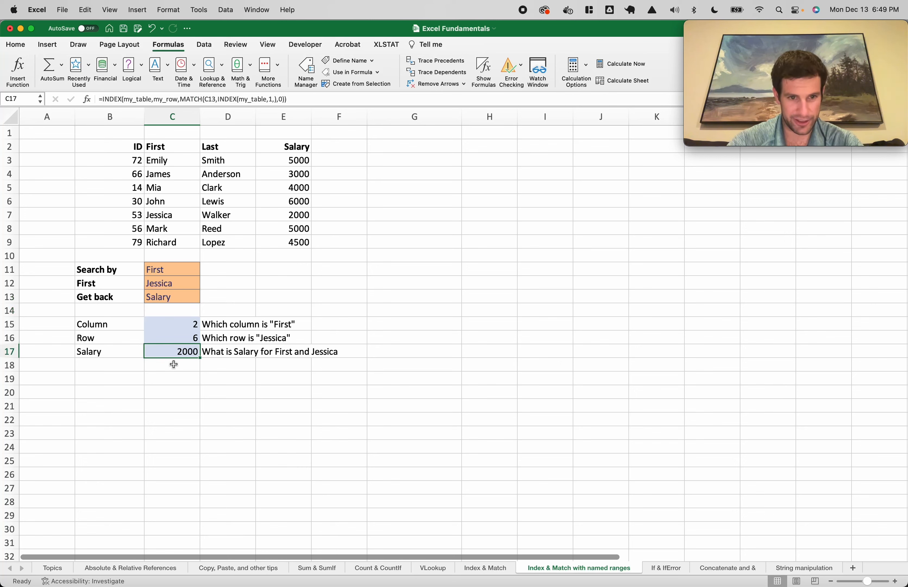
click(172, 324)
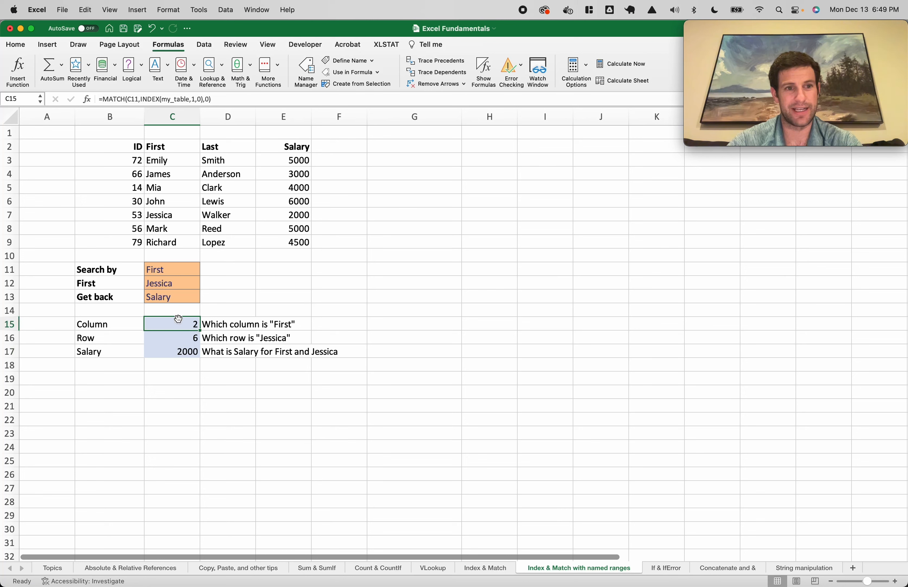
click(186, 338)
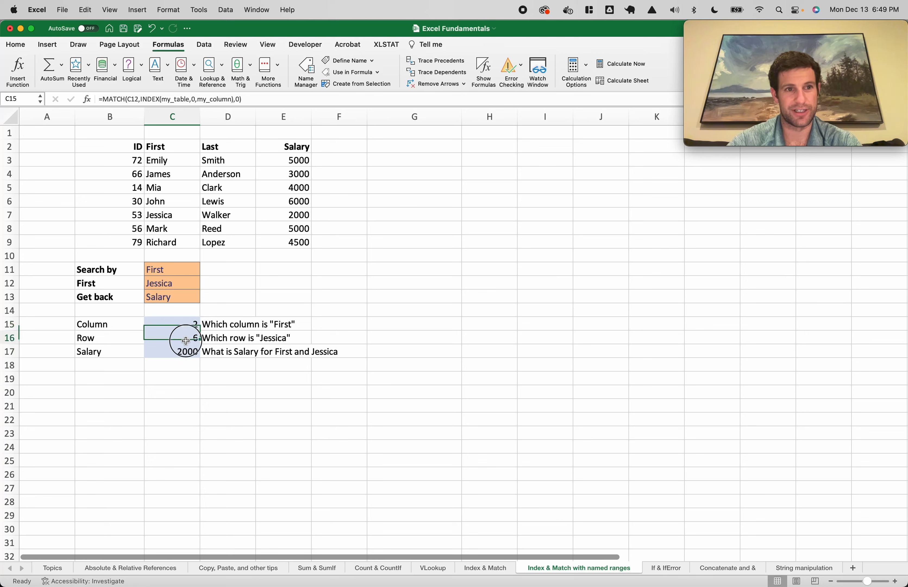
Copy C17's full INDEX/MATCH lookup formula text from the formula bar
double_click(165, 352)
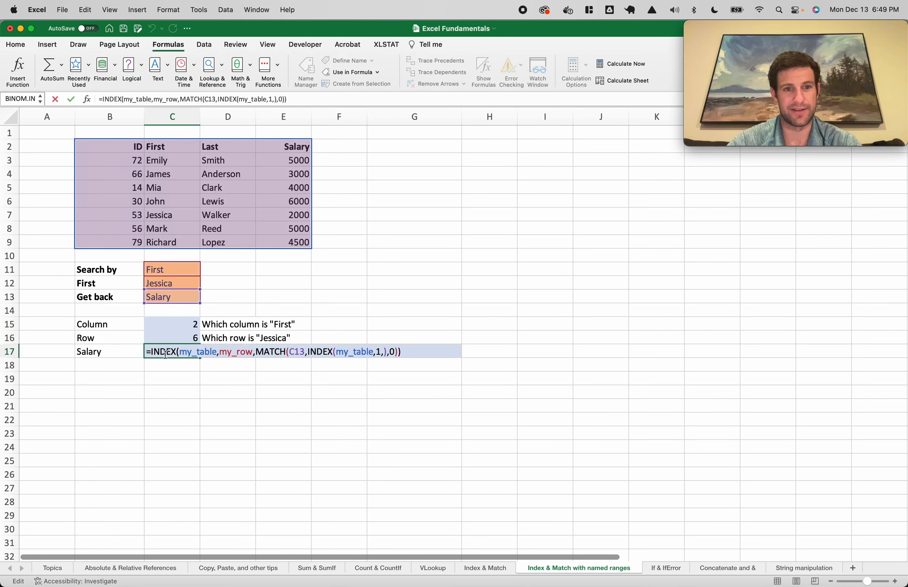
key(Escape)
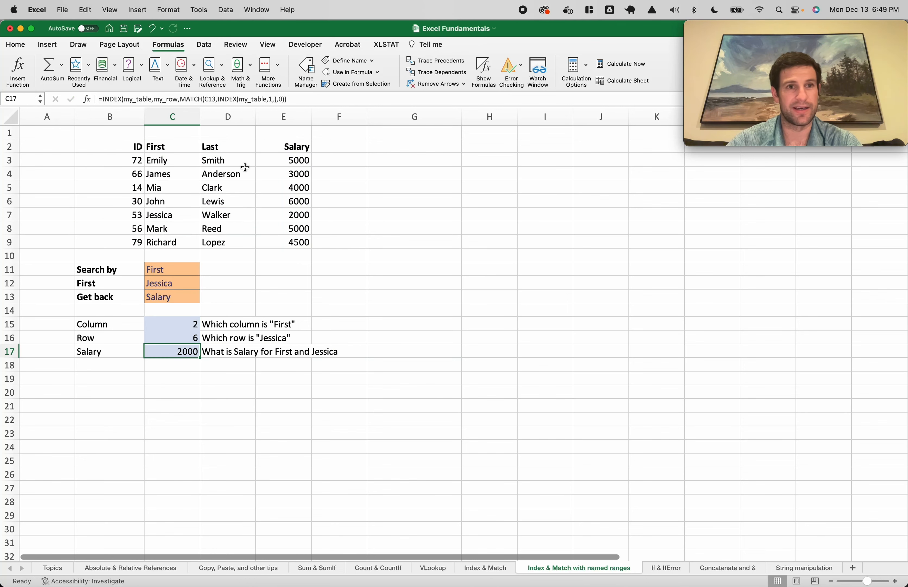
drag(316, 101, 84, 98)
key(super+c)
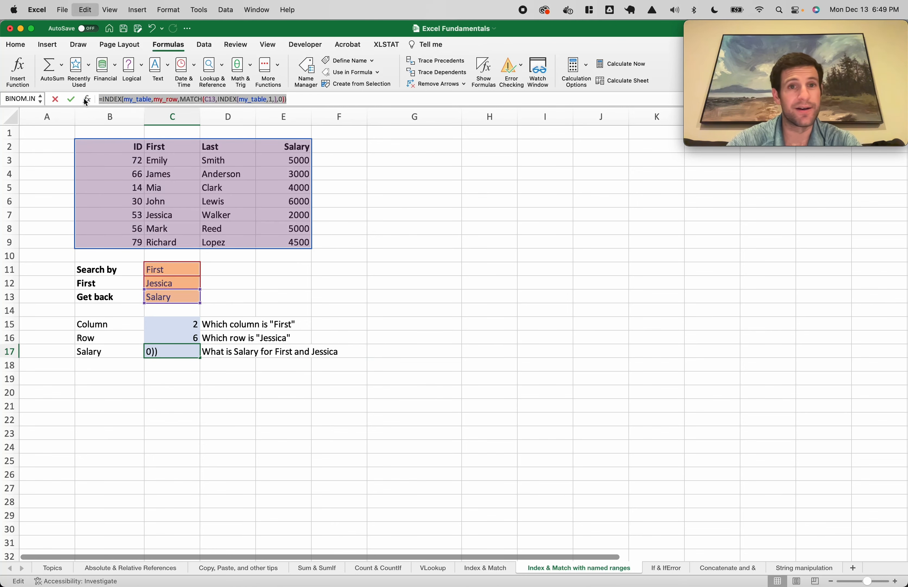
key(Escape)
click(301, 73)
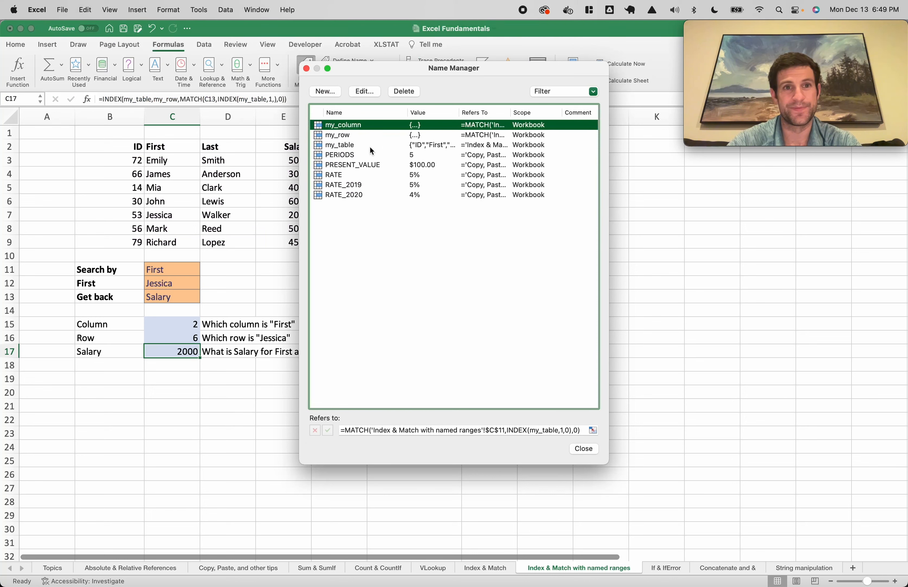
Create a new name 'salary' whose Refers to holds the pasted INDEX/MATCH lookup formula
click(333, 92)
text(salary)
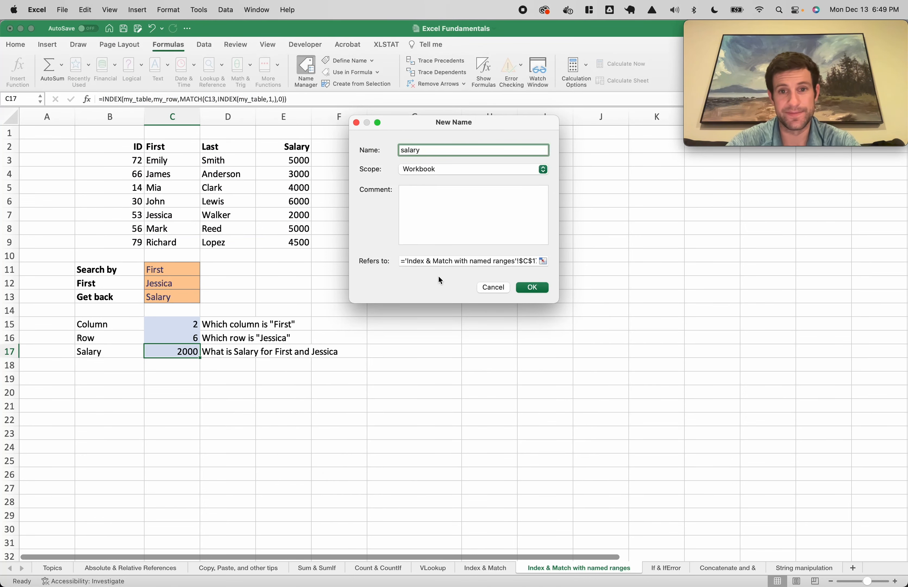
click(408, 260)
drag(408, 261, 309, 240)
triple_click(506, 261)
key(super+v)
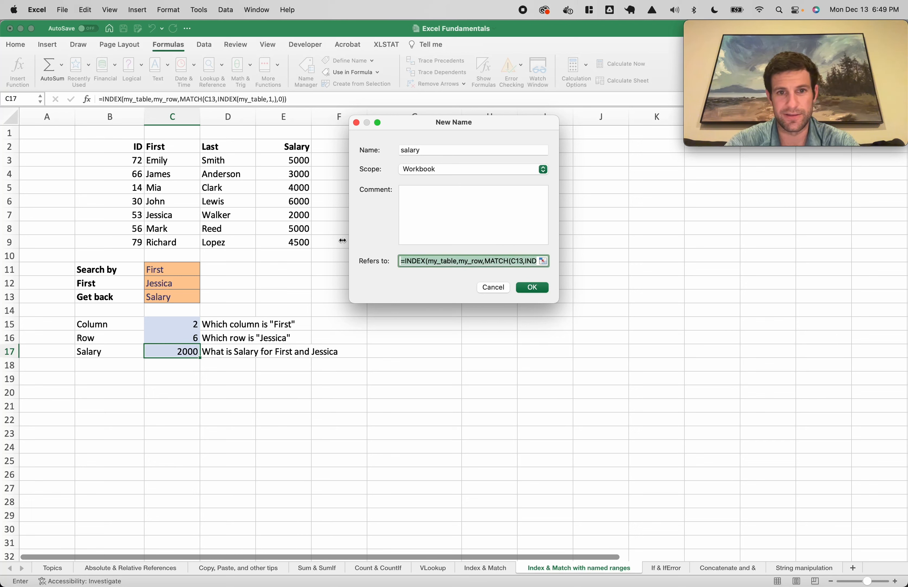
key(Return)
click(416, 391)
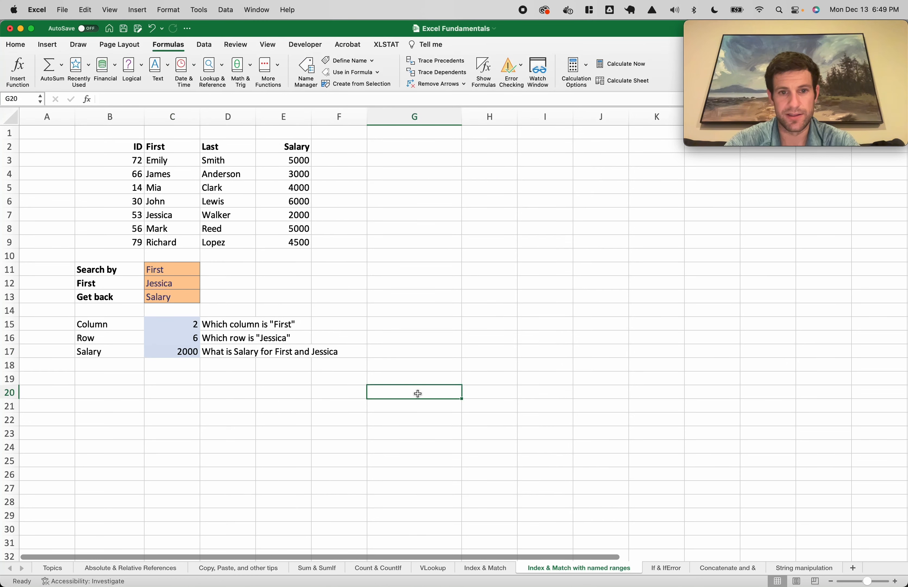
Test =salary in G20, clear it, then enter =salary in F11
text(=salary)
key(Return)
click(417, 392)
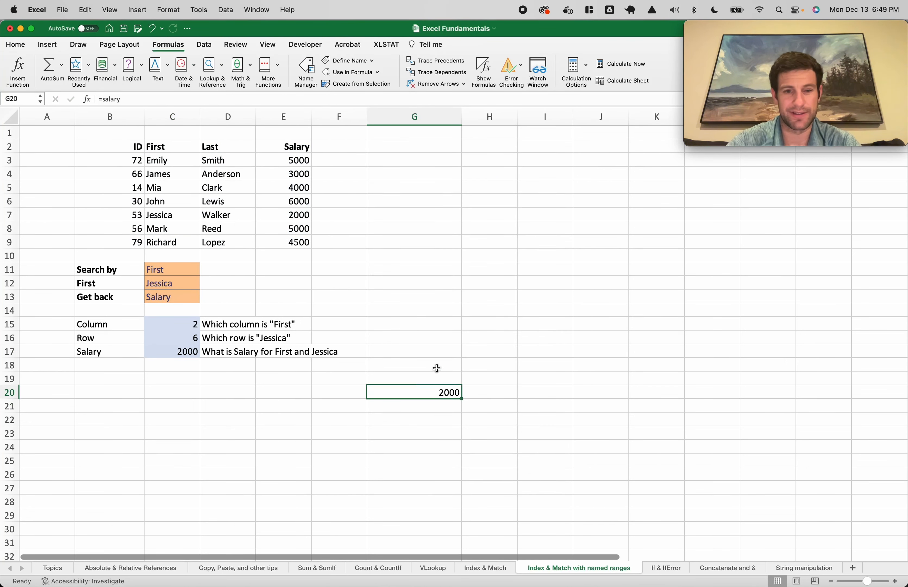
key(Delete)
click(346, 270)
text(=salary)
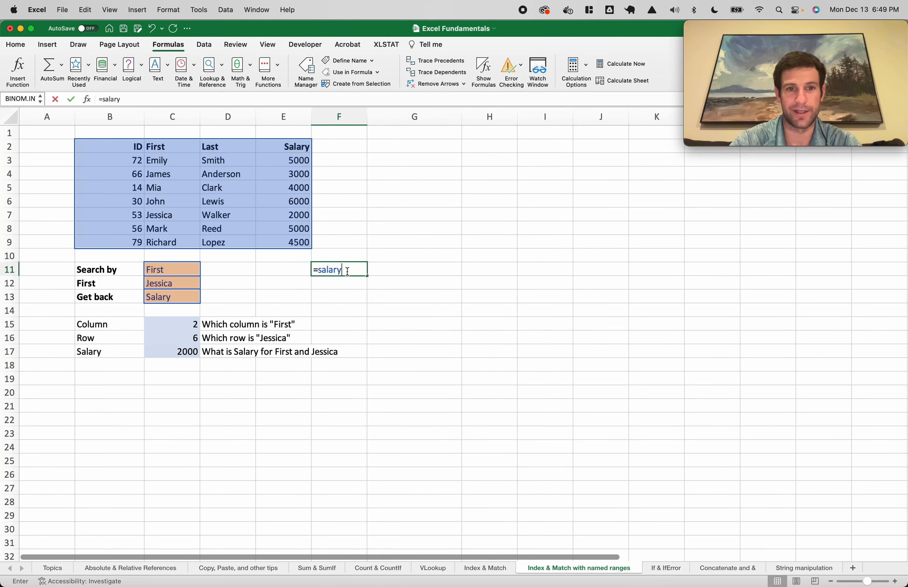
key(Return)
Switch the search to Last and Smith, try First, then undo back to Salary for 5000
click(165, 270)
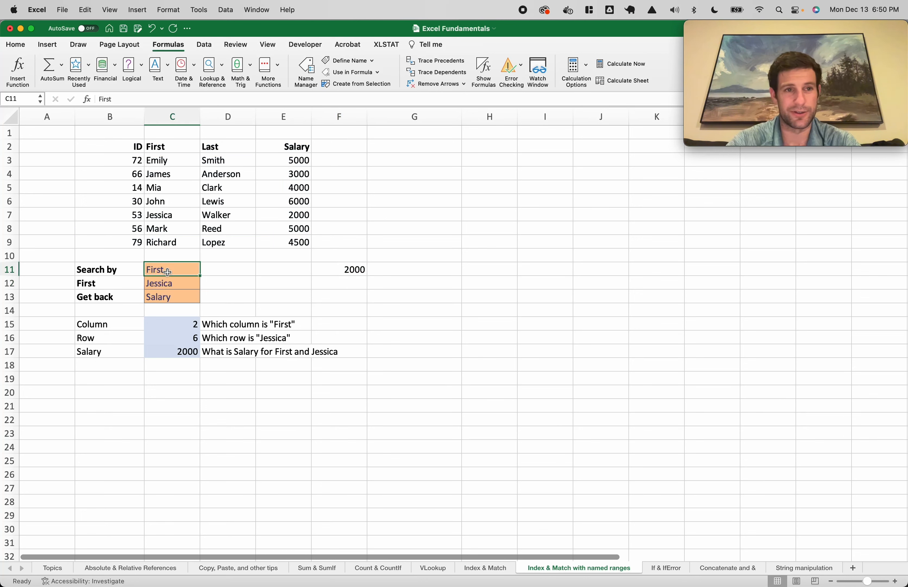
text(Last)
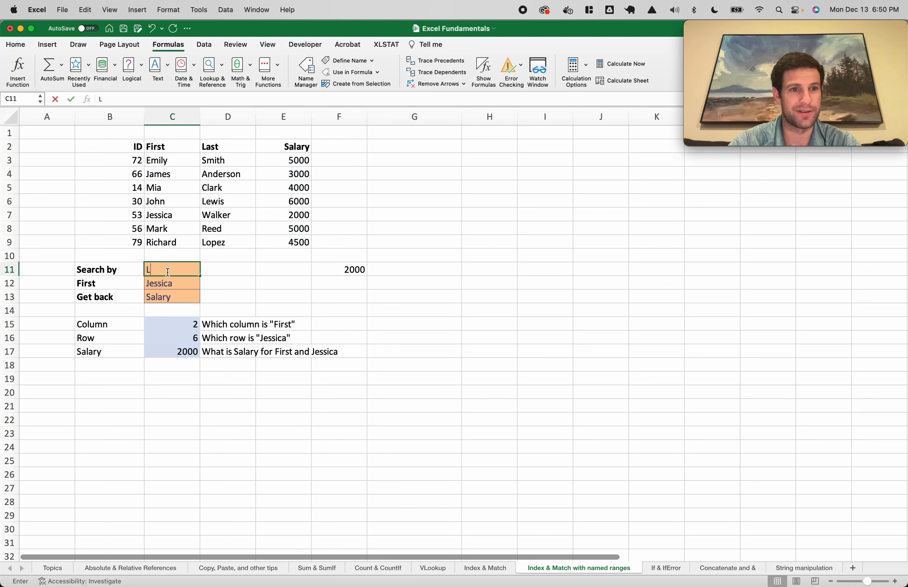
key(Return)
text(Smith)
key(Return)
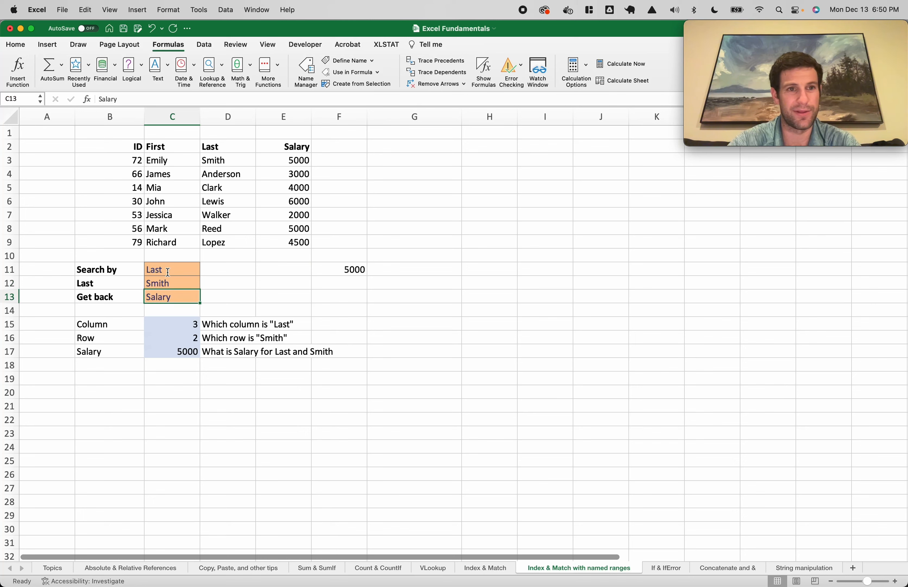
text(First)
key(Return)
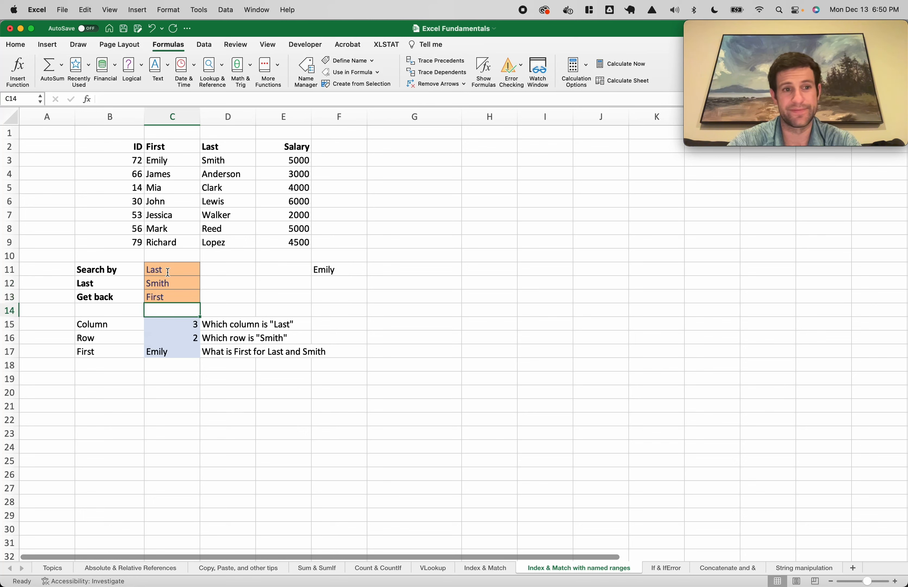
drag(165, 161, 214, 160)
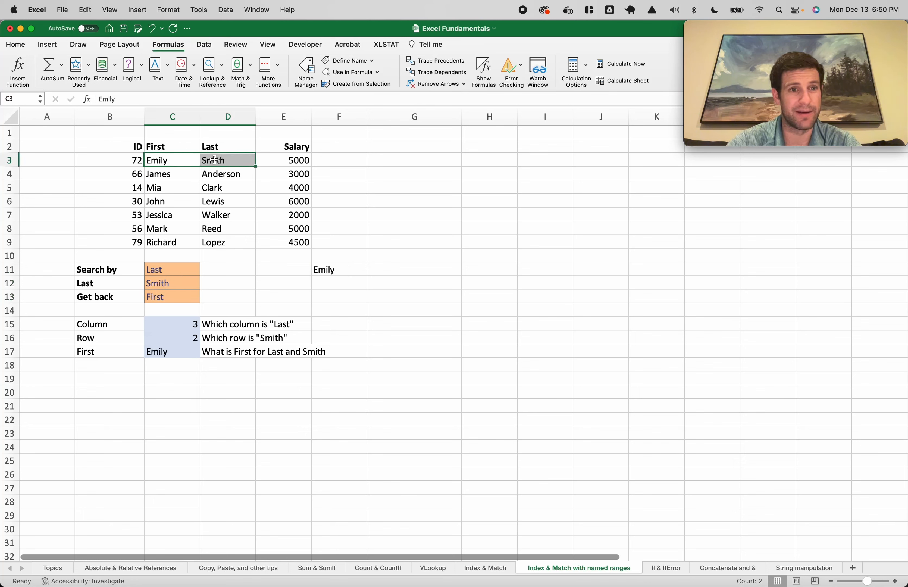
click(184, 285)
key(super+z)
click(190, 337)
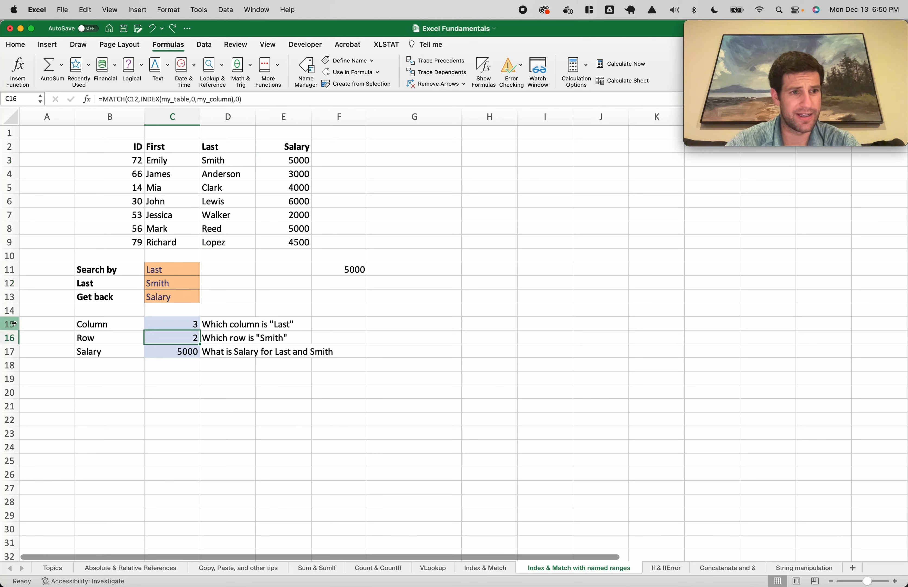
Delete the Column and Row helper rows 15–16
mouse_move(10, 324)
mouse_down()
mouse_move(8, 339)
mouse_move(9, 324)
mouse_up()
click(8, 338)
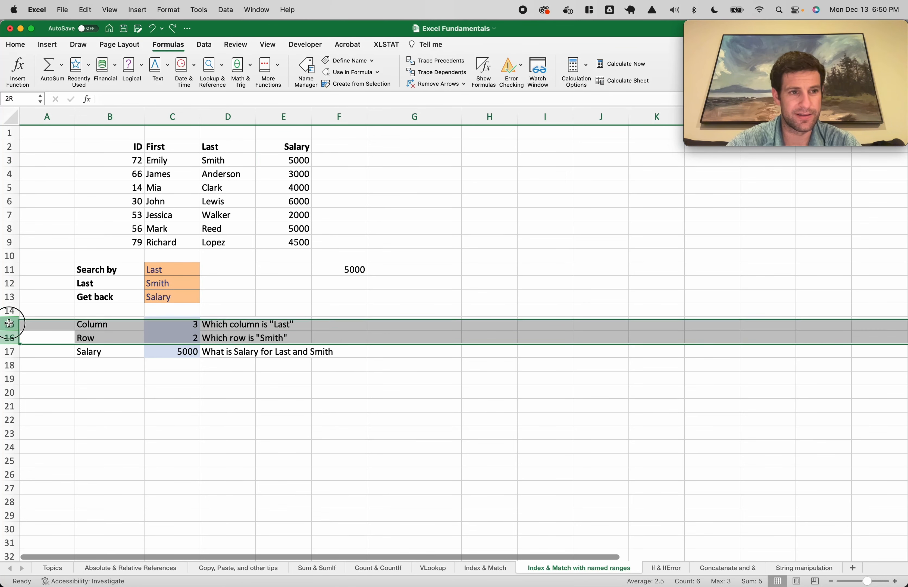
right_click(9, 324)
key(Escape)
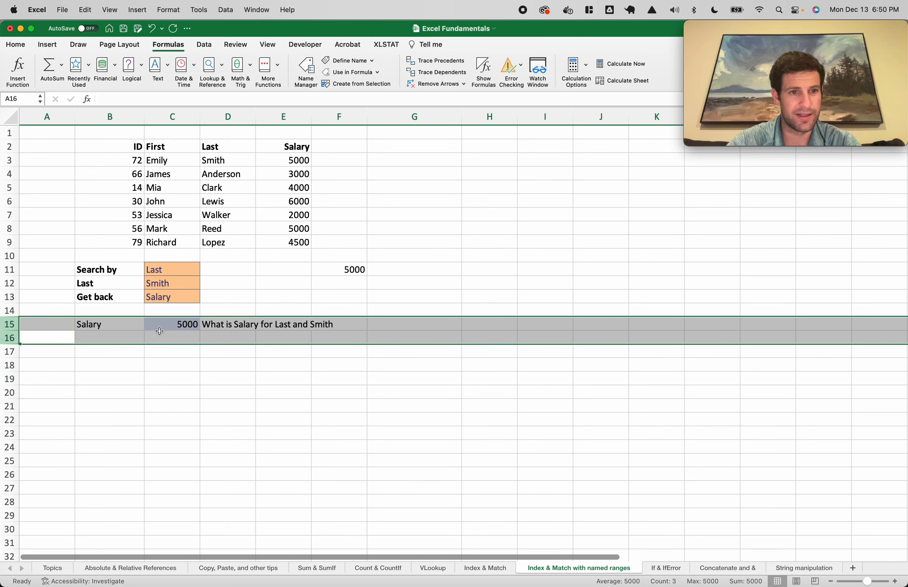
Replace the long lookup formula in C15 with =salary, still returning 5000
double_click(181, 325)
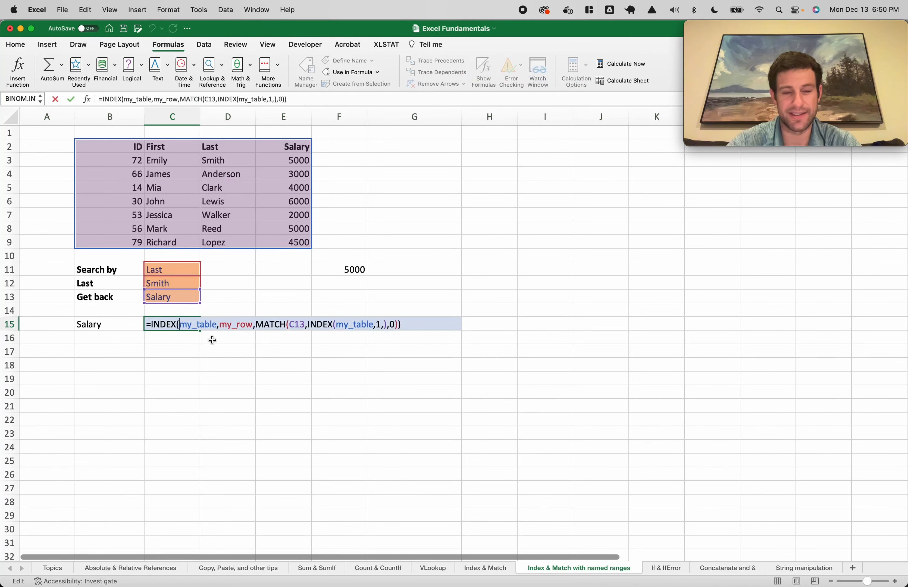
key(Escape)
text(=salary)
key(Return)
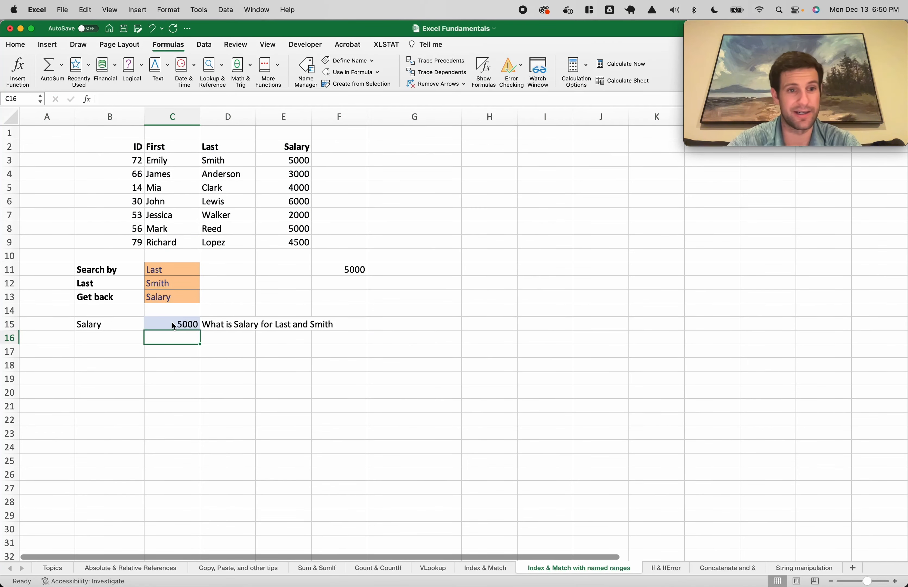
double_click(174, 326)
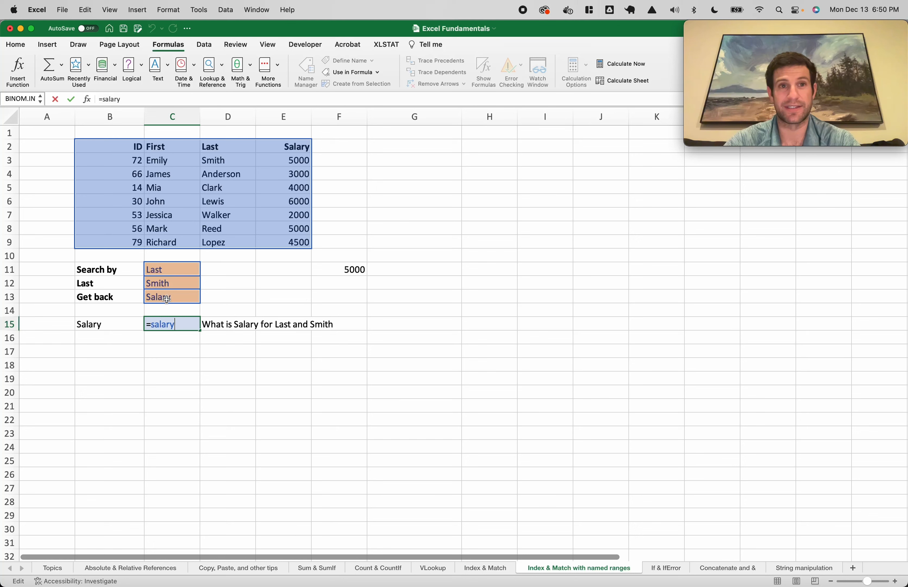
key(Escape)
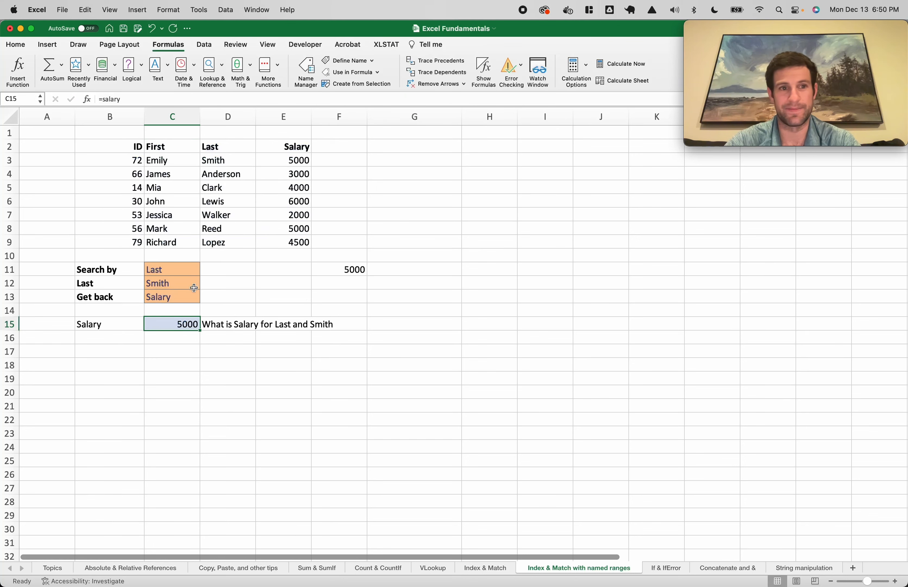
Read the my_row MATCH formula in Name Manager, then switch to the If & IfError sheet
click(305, 67)
click(340, 130)
double_click(340, 130)
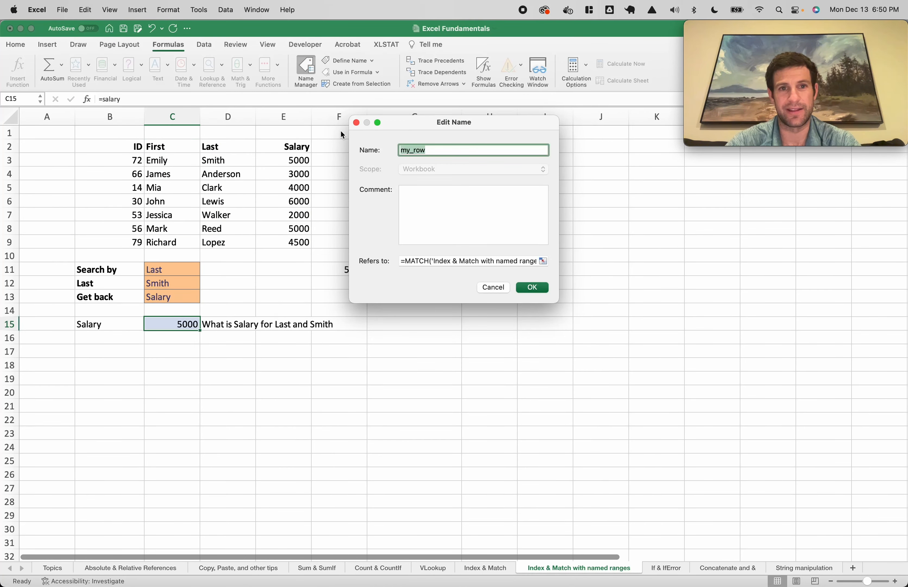
click(543, 261)
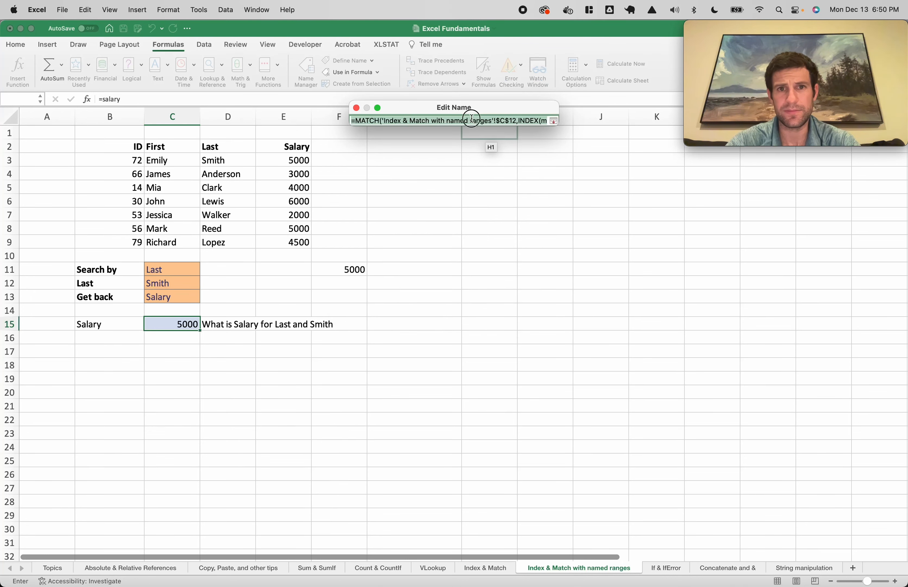
drag(443, 119, 616, 116)
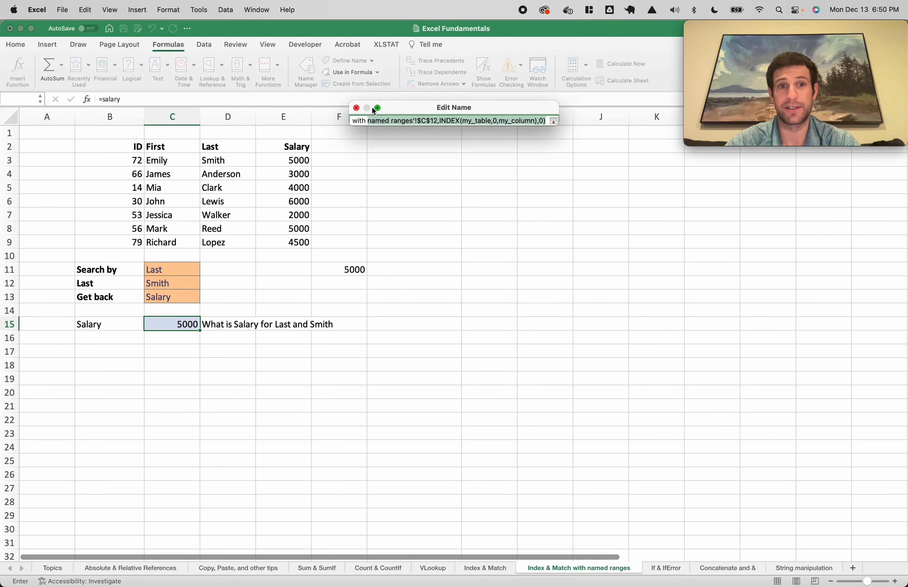
click(356, 108)
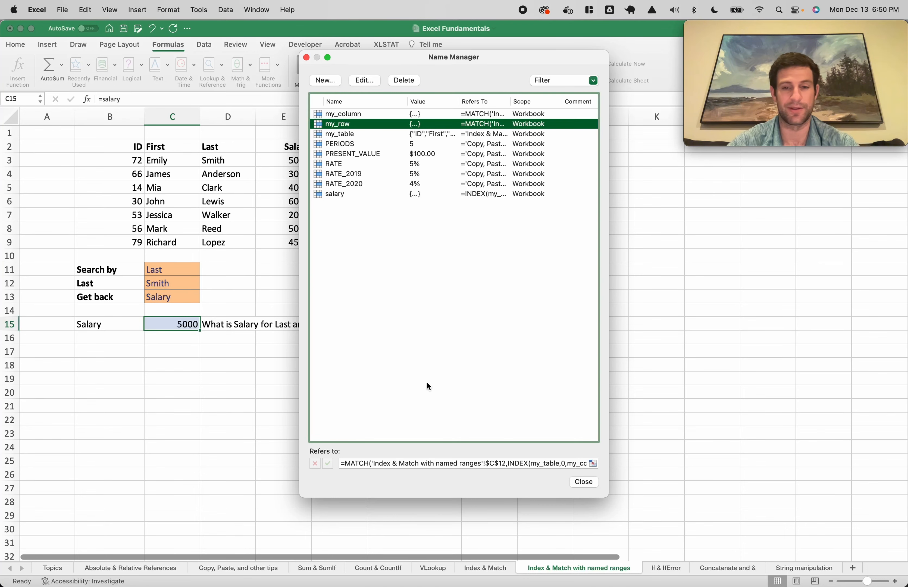
key(Escape)
click(174, 335)
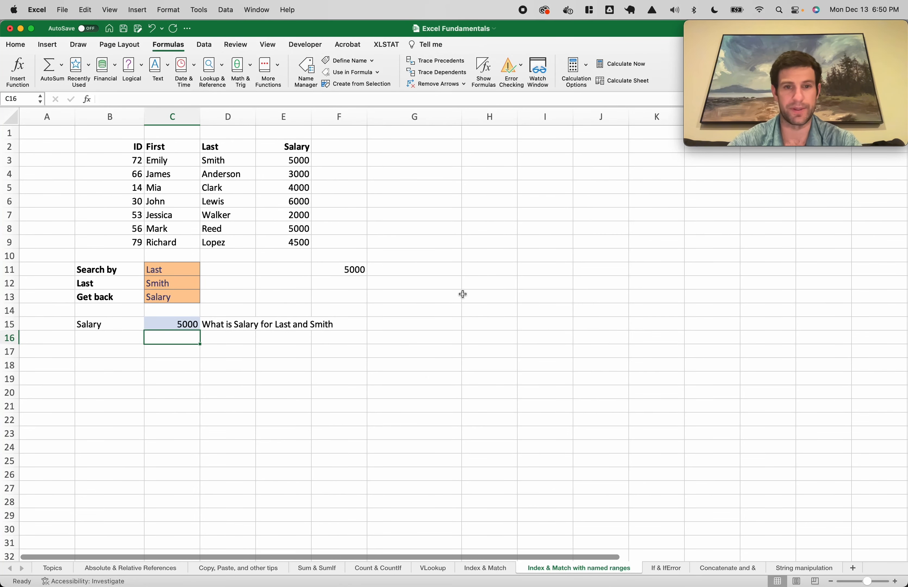
click(486, 319)
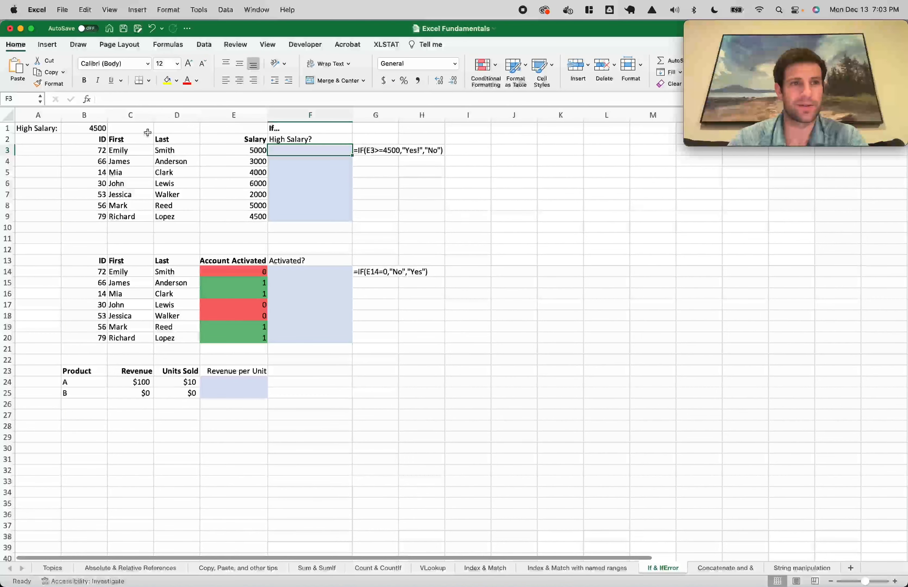
Review the salary table, the High Salary? column and the 4500 threshold in B1
click(106, 140)
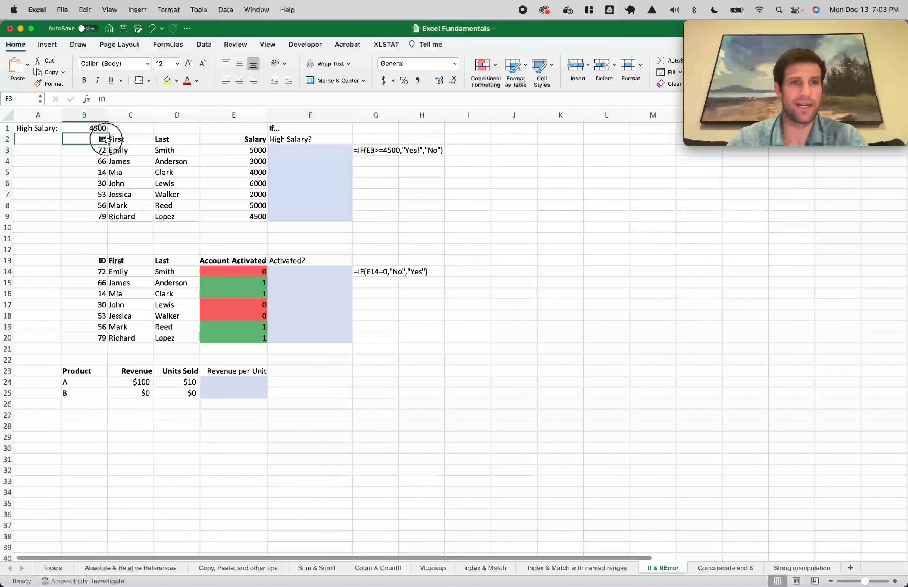
drag(106, 139, 242, 219)
click(300, 142)
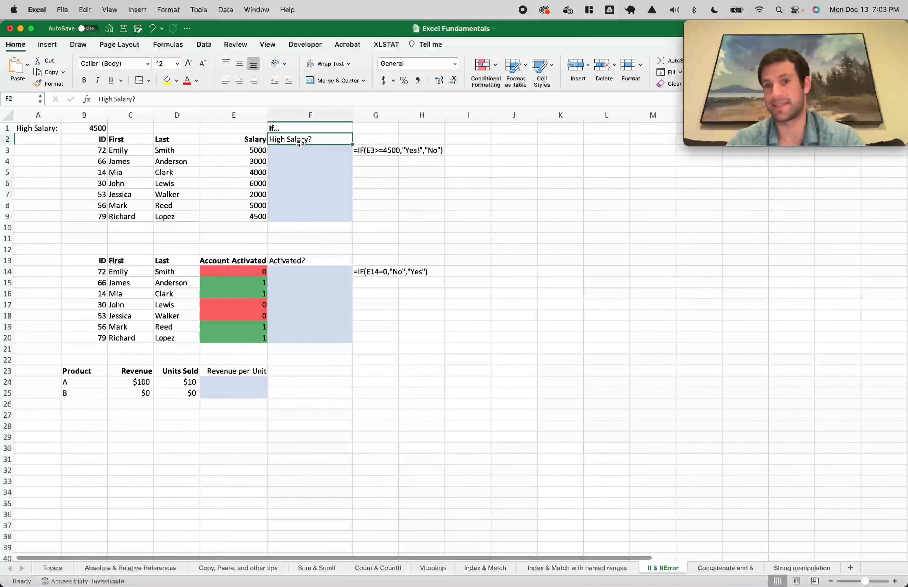
drag(80, 128, 7, 128)
click(117, 126)
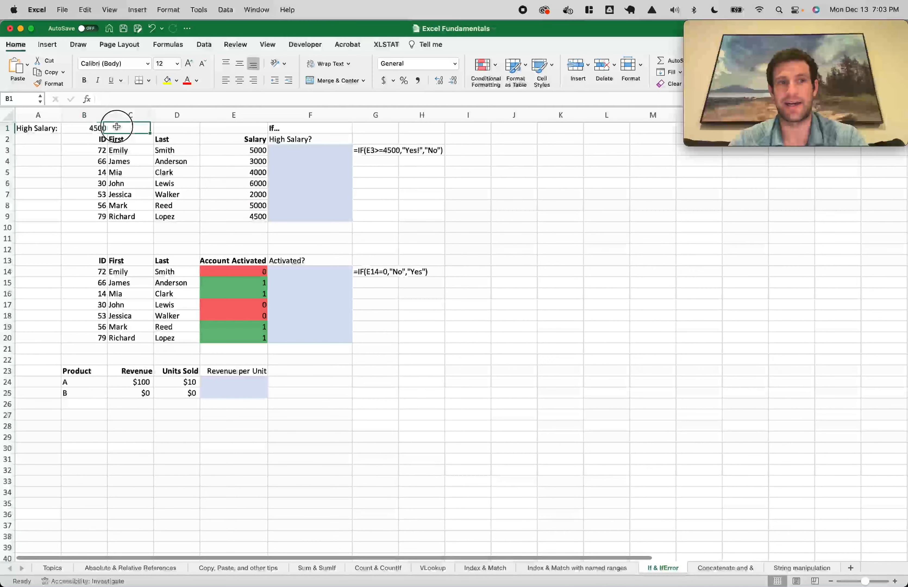
click(93, 128)
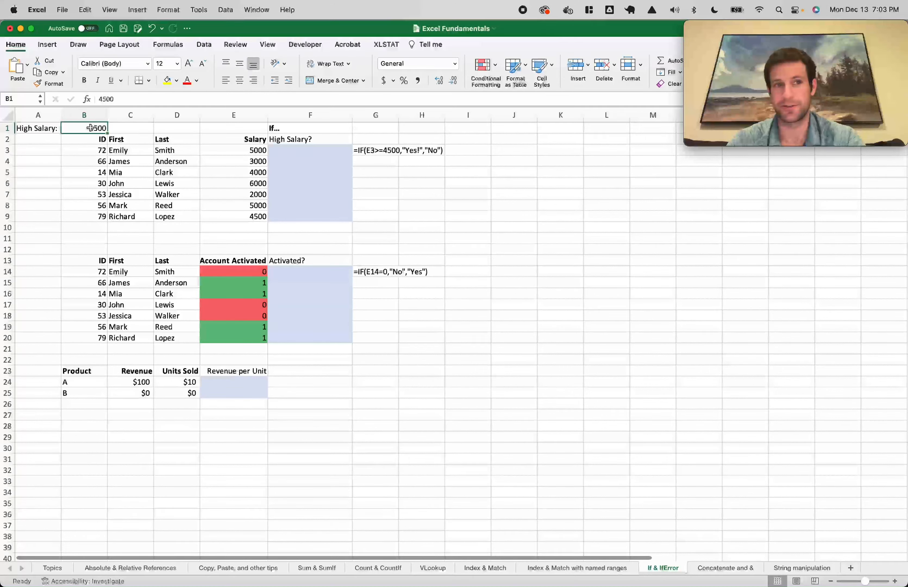
drag(289, 151, 294, 217)
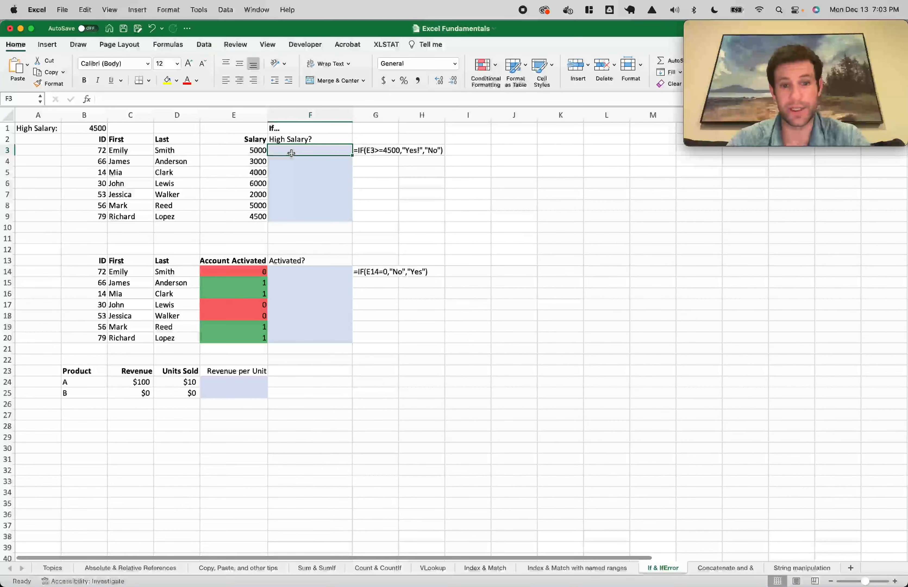
Enter =IF(E3>=$B$1,"Yes!","No") in F3
text(=IF()
click(248, 152)
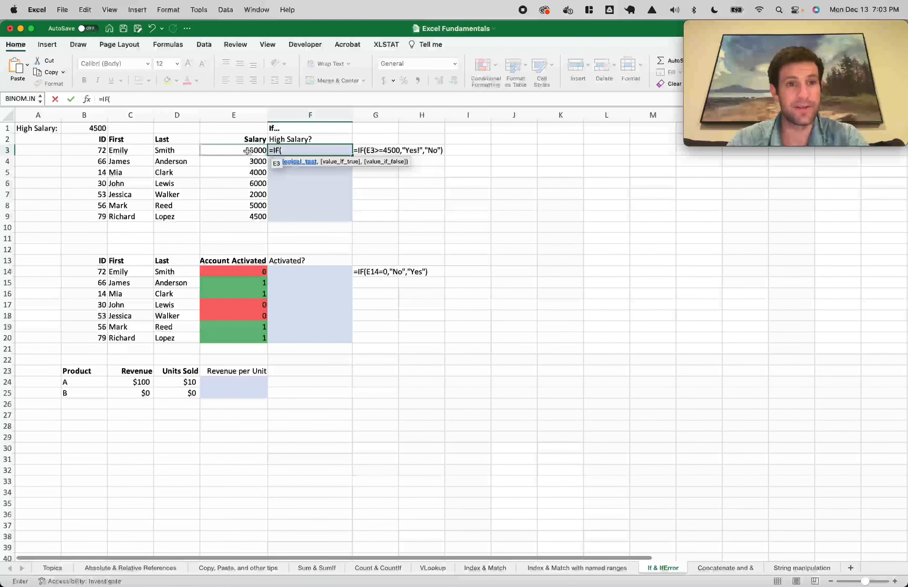
click(241, 151)
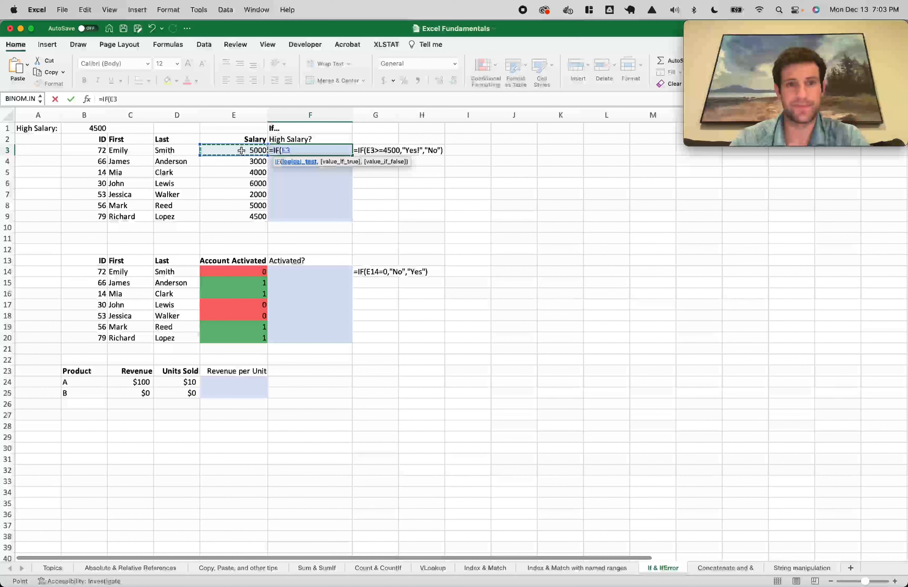
text(>=)
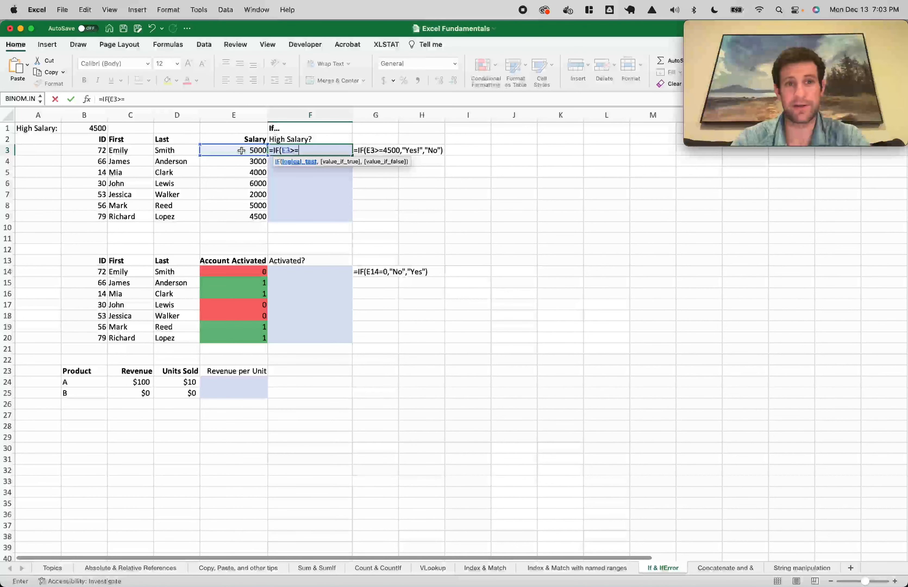
click(93, 129)
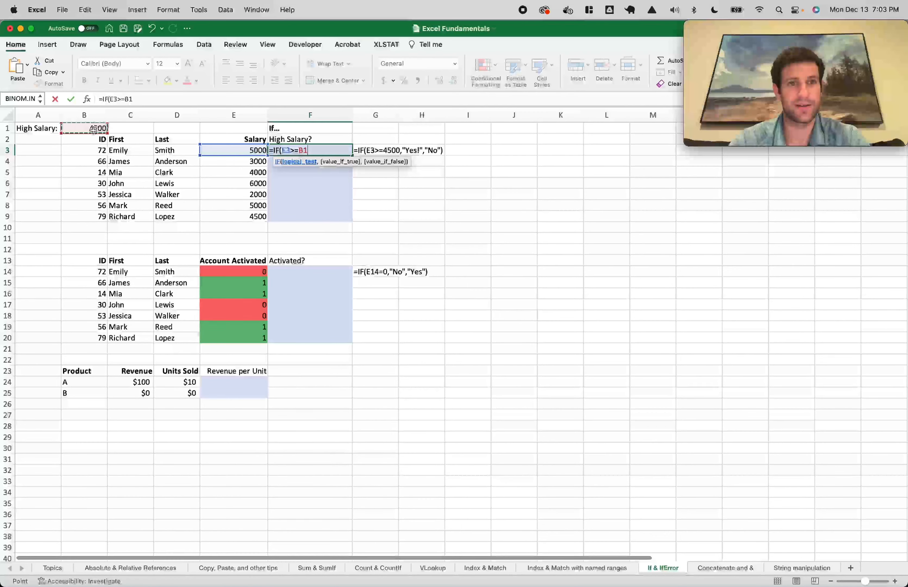
key(F4)
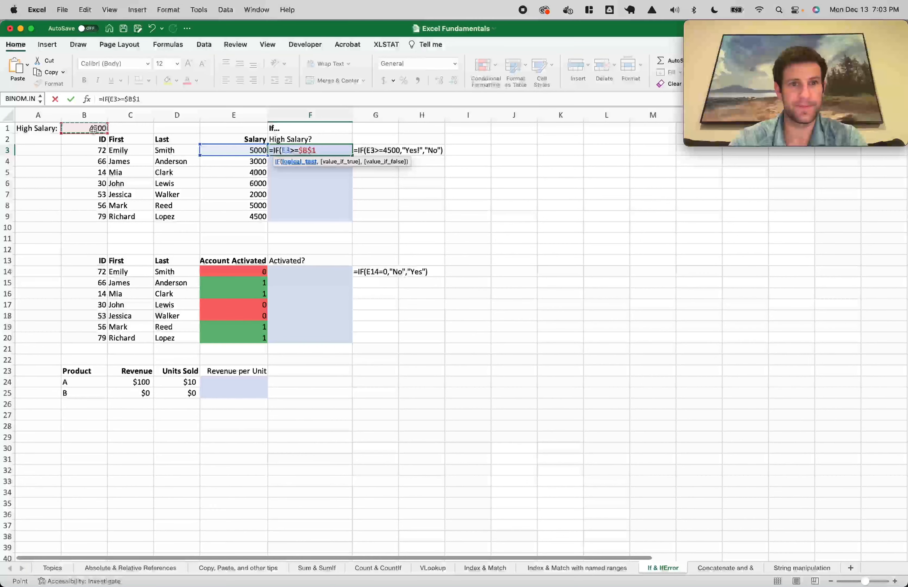
text(,)
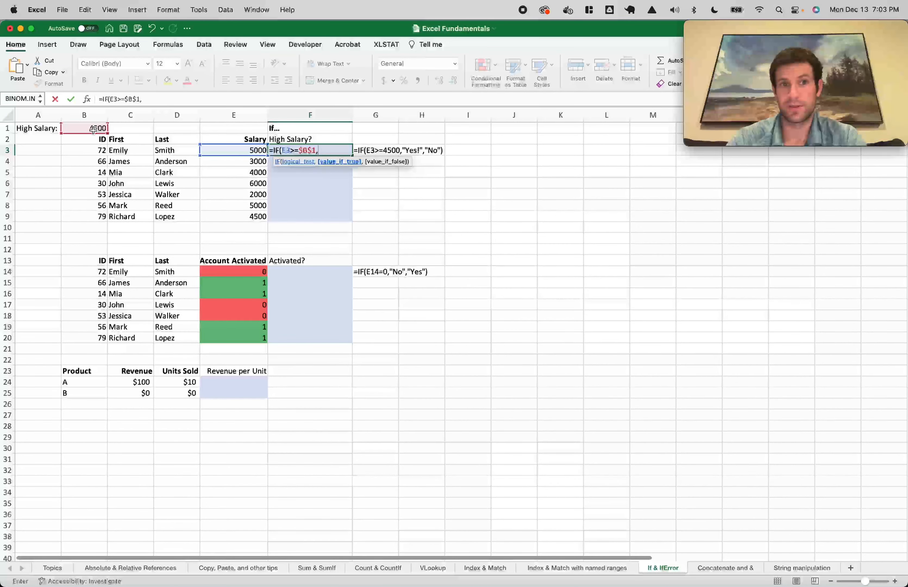
text("Yes!",)
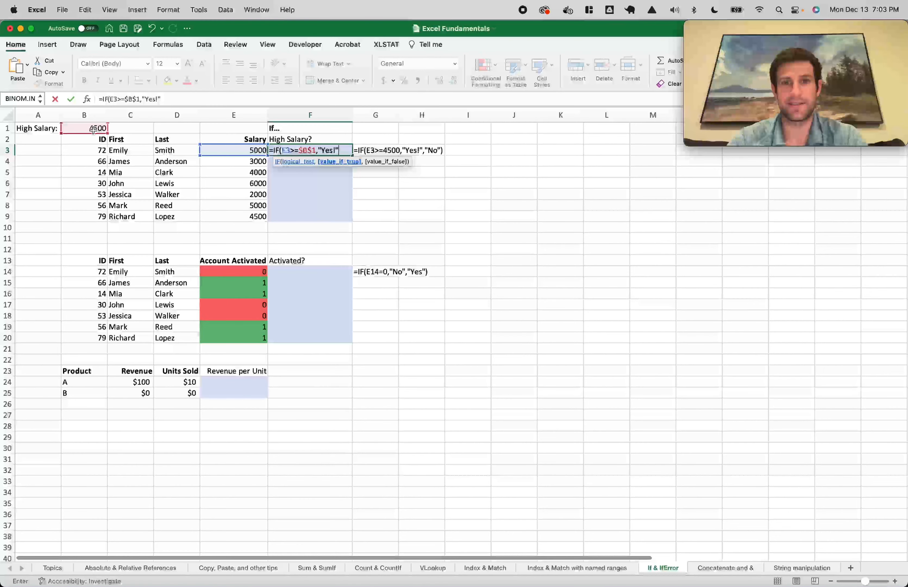
text("No")
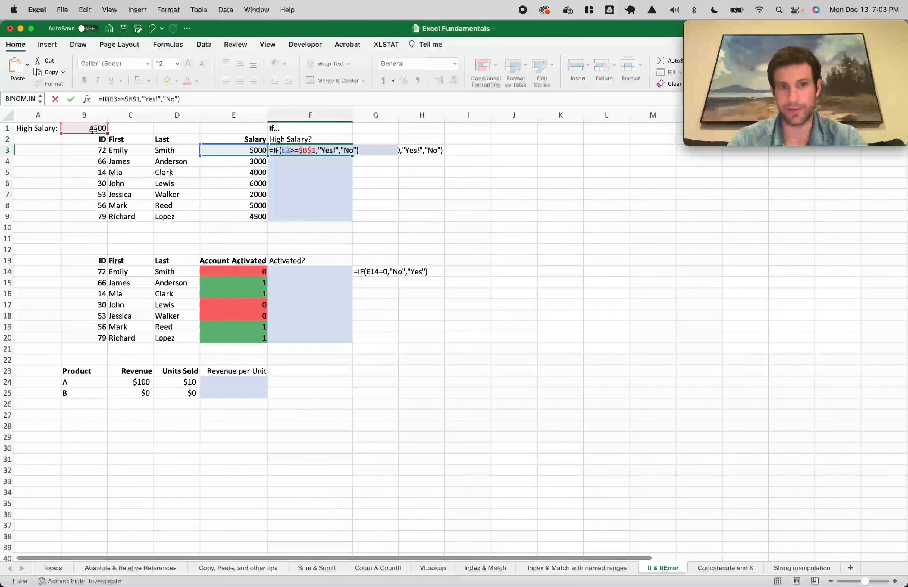
key(Return)
Fill the IF formula down through F9 and check the results against B1
drag(289, 149, 294, 211)
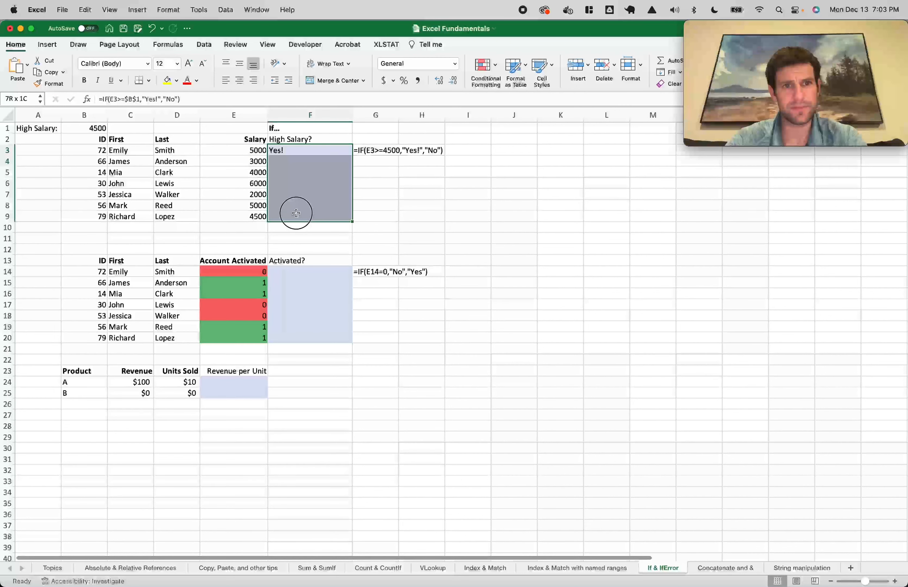
key(ctrl+d)
click(308, 212)
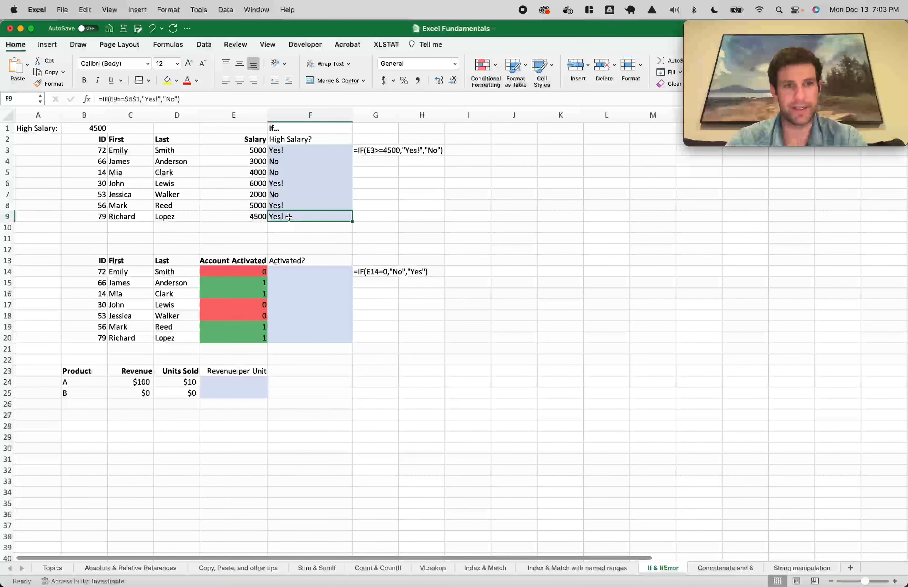
shift+click(263, 207)
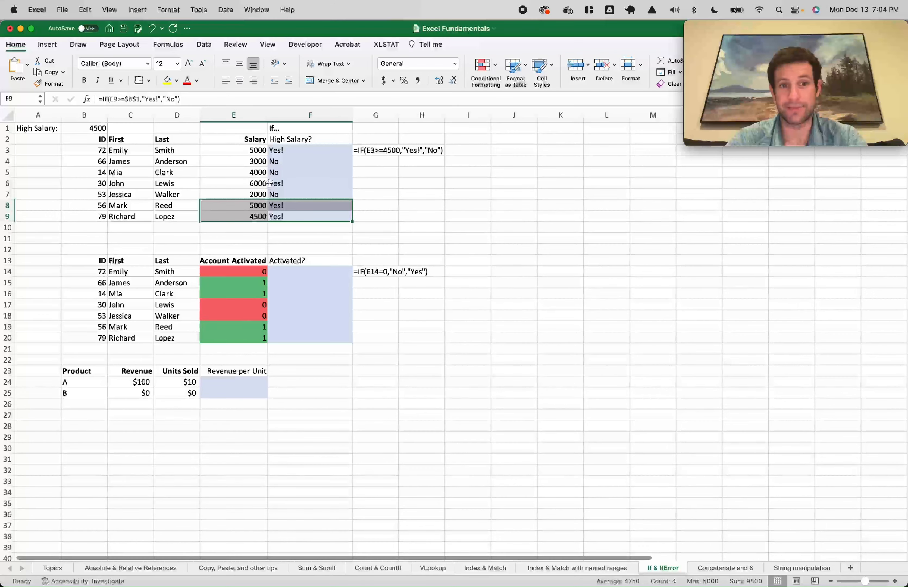
click(82, 128)
text(5)
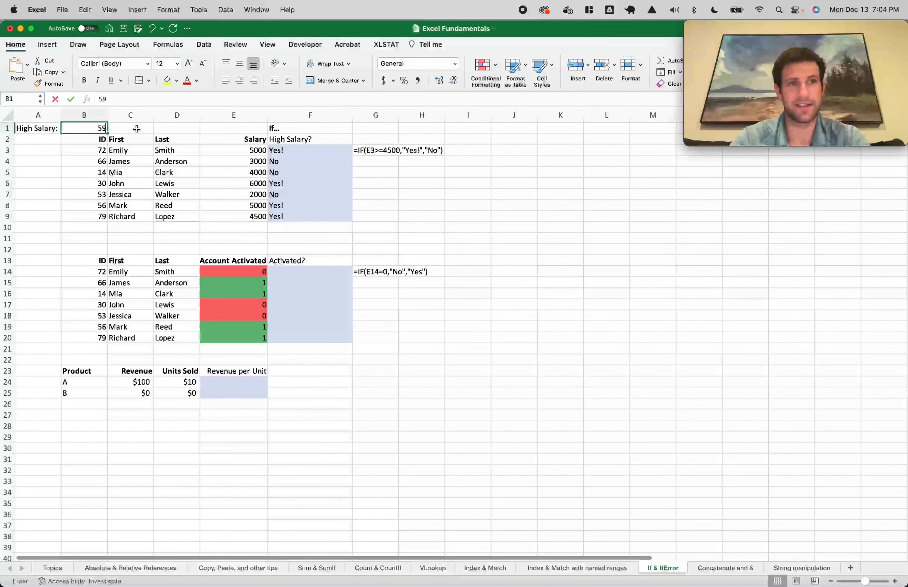
text(000)
key(Return)
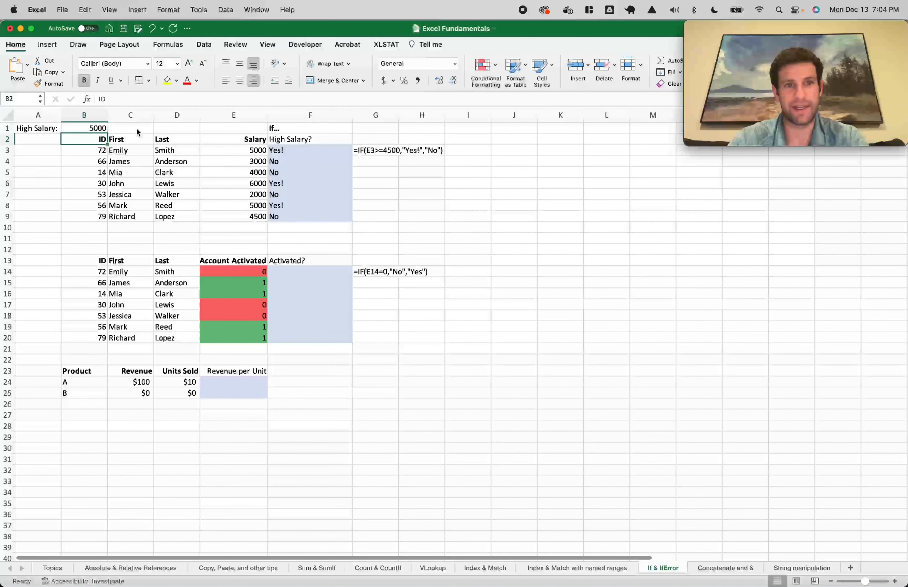
click(254, 216)
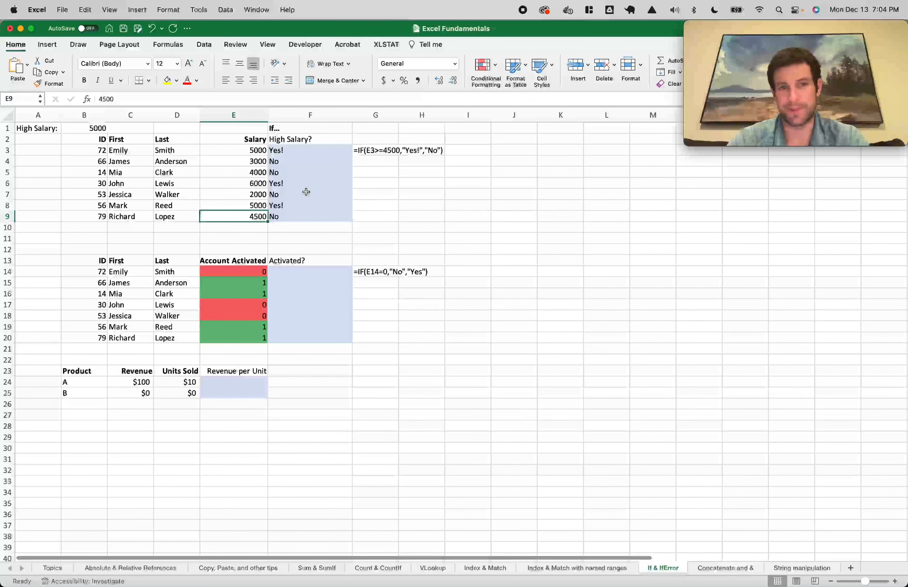
key(super+z)
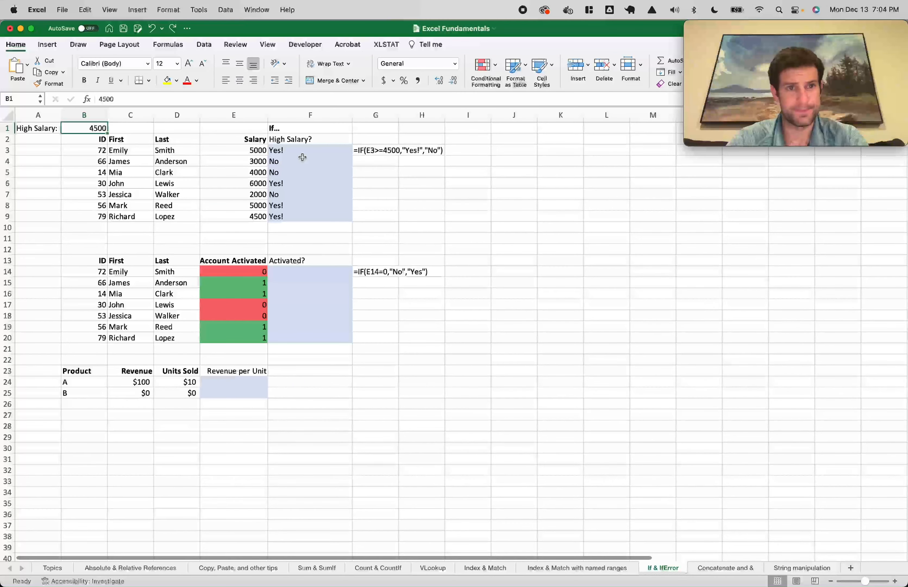
double_click(280, 150)
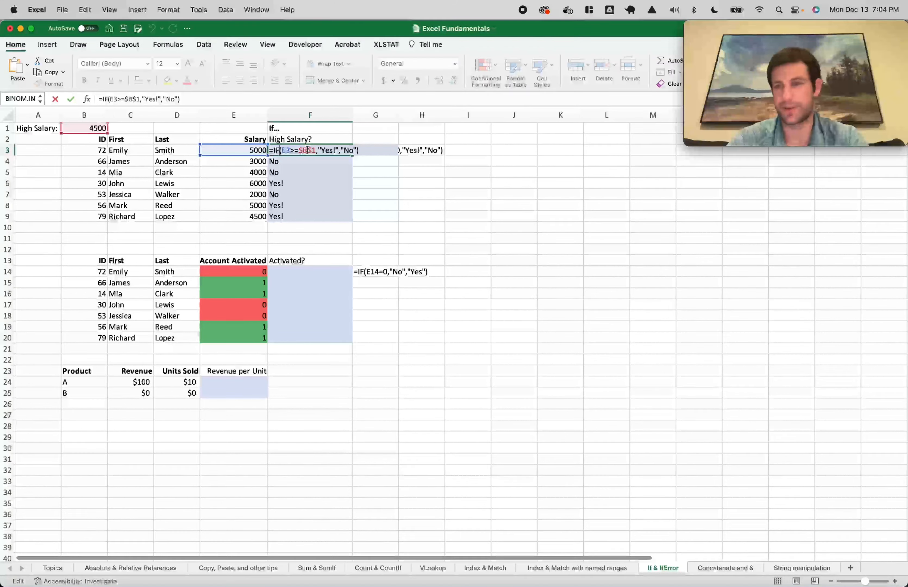
Rewrite F3 as =IF(AND(E3>$B$1,B3>50),"Yes!","No")
key(Escape)
text(=if()
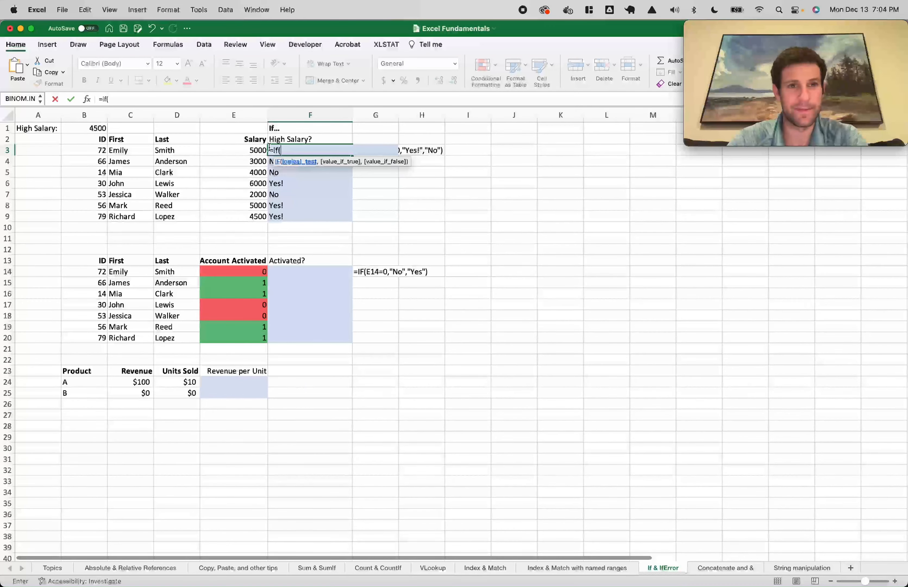
click(251, 150)
text(and()
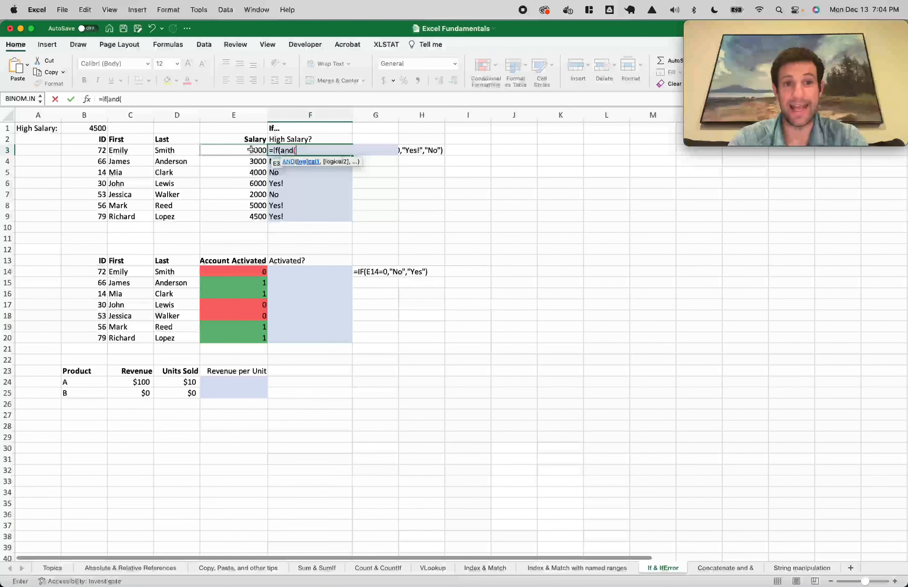
click(251, 149)
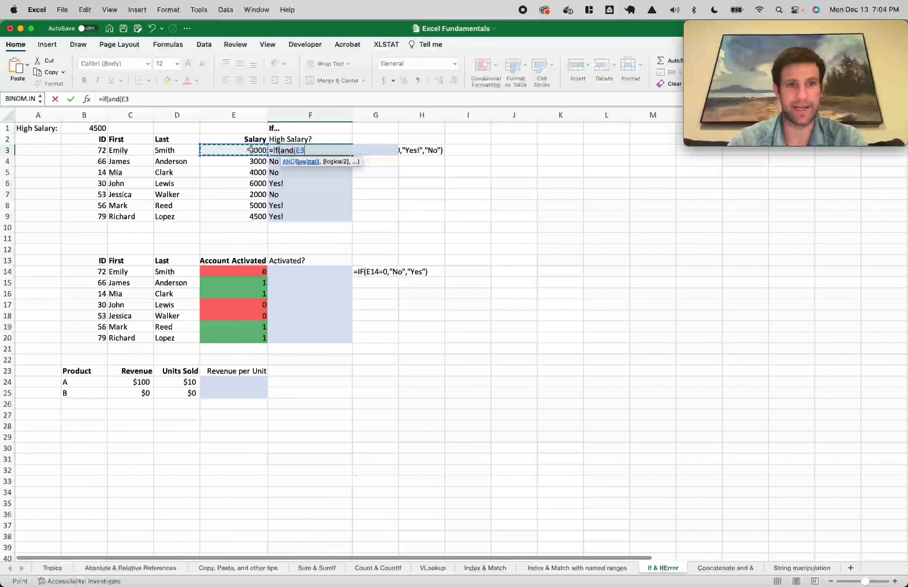
text(>)
click(97, 128)
key(F4)
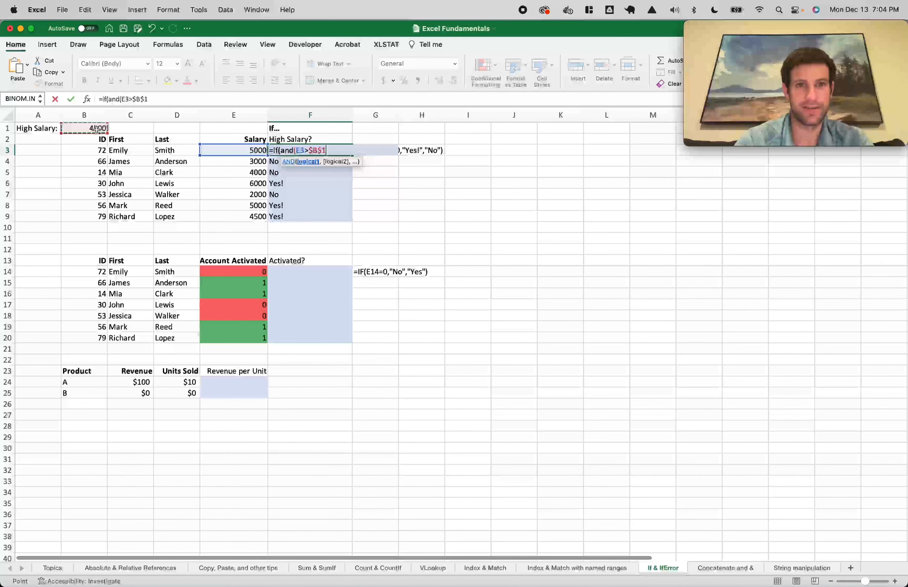
text(,)
click(85, 150)
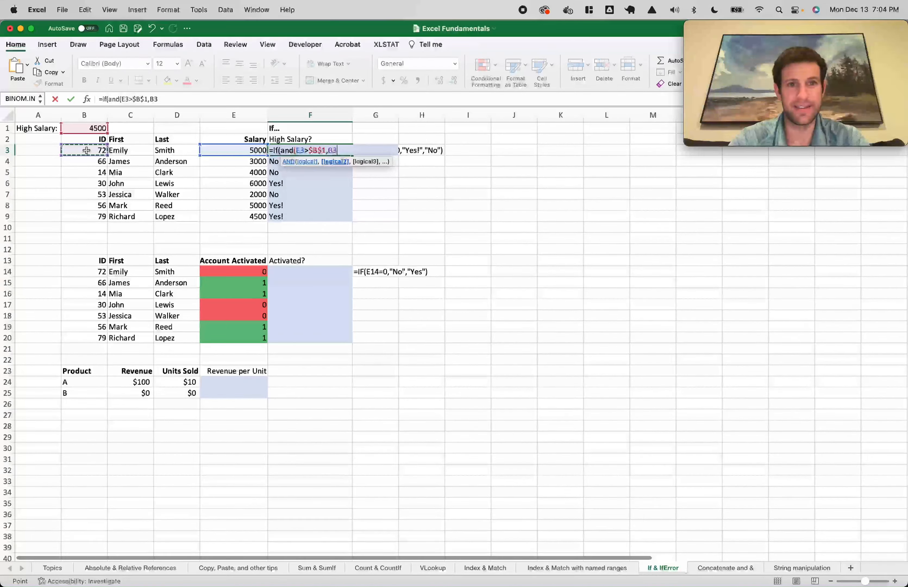
text(>)
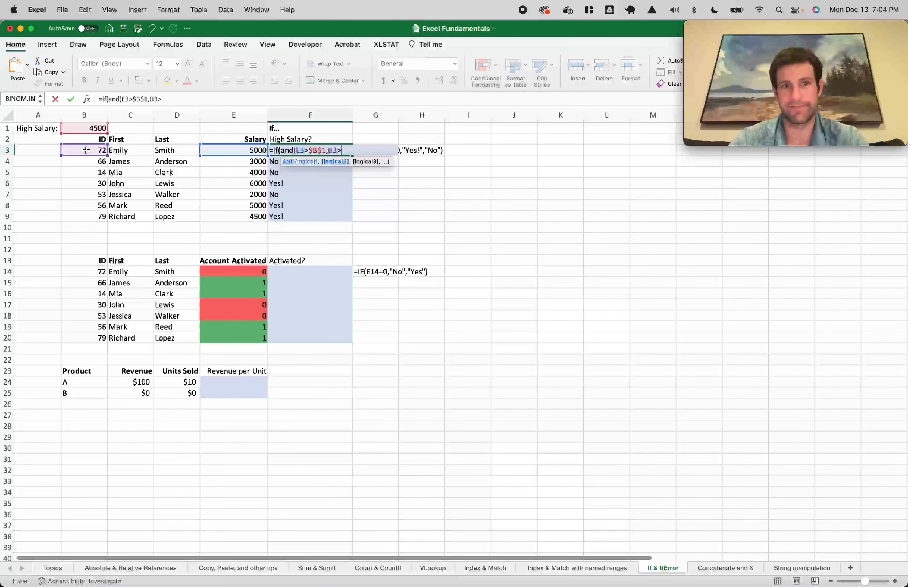
text(50)
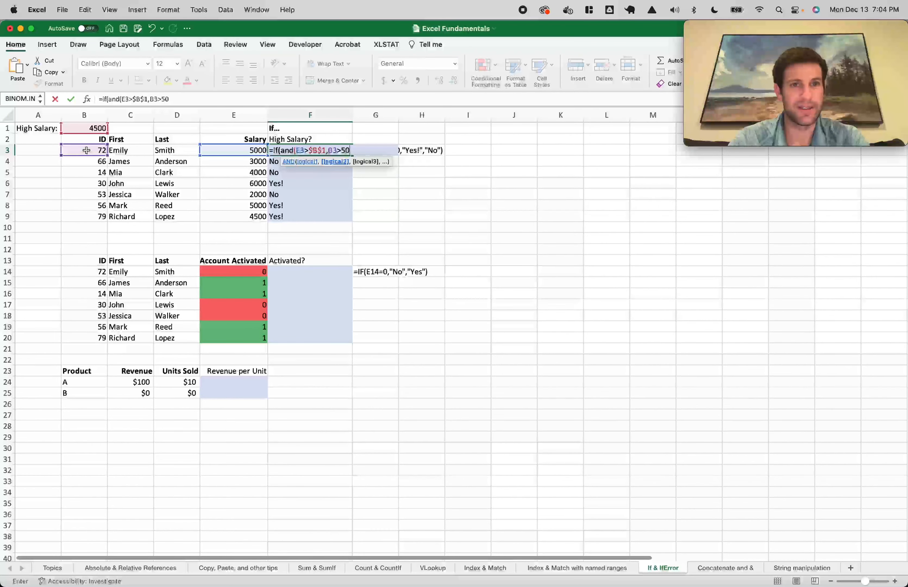
text(),)
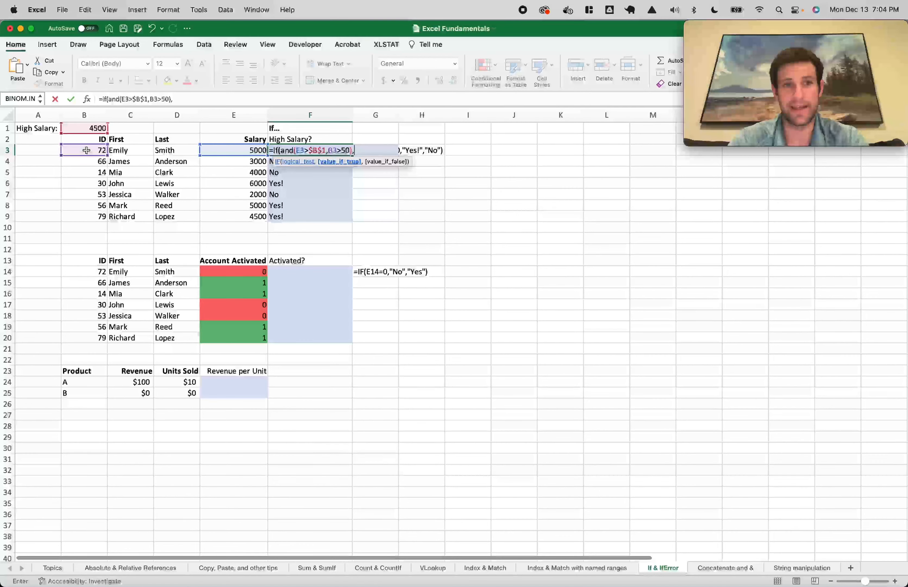
text("Yes!)
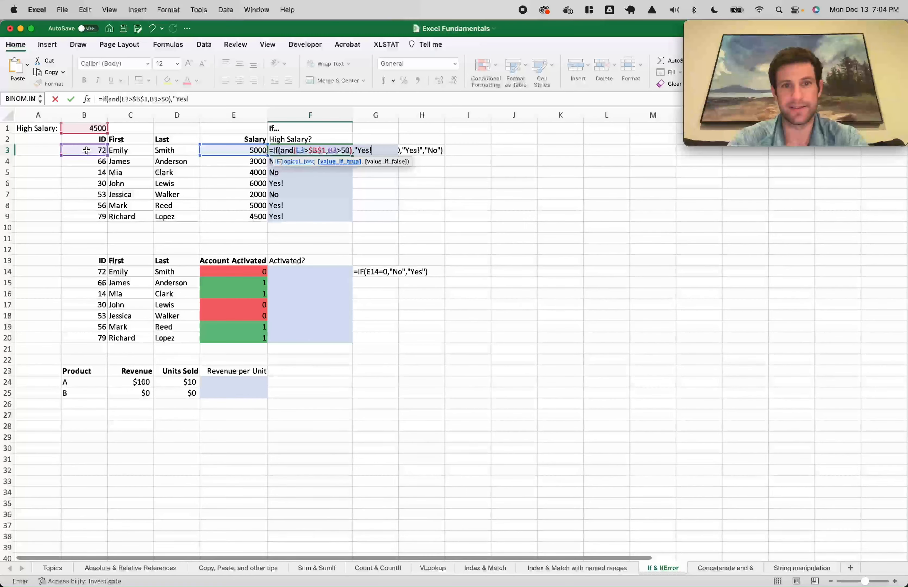
text(","No"))
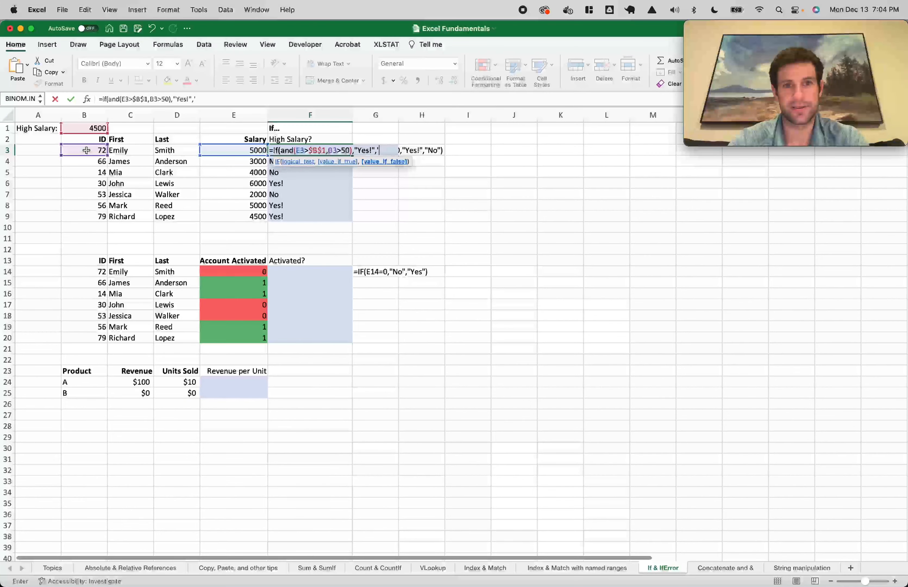
key(Return)
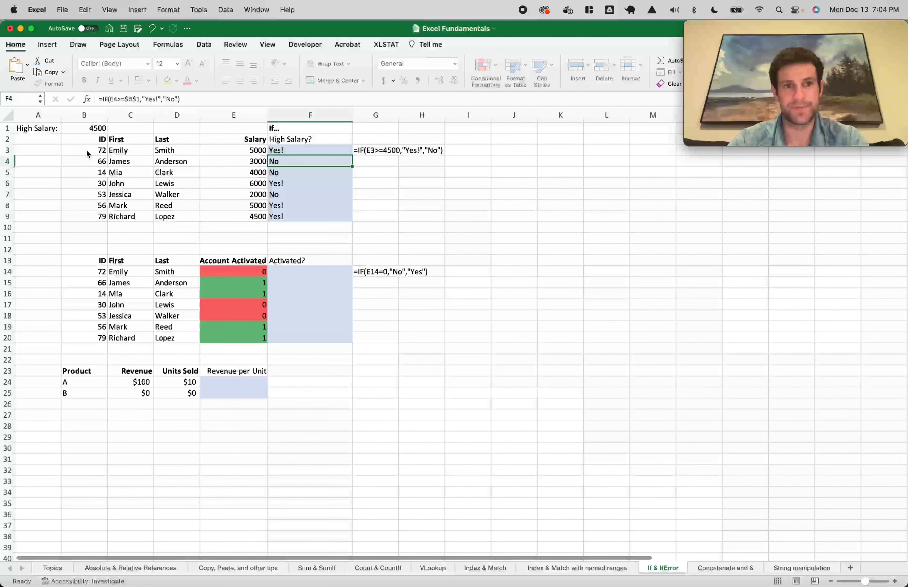
Rename the F2 header to 'High Salary and ID > 50'
click(313, 138)
double_click(314, 138)
key(BackSpace)
text(a)
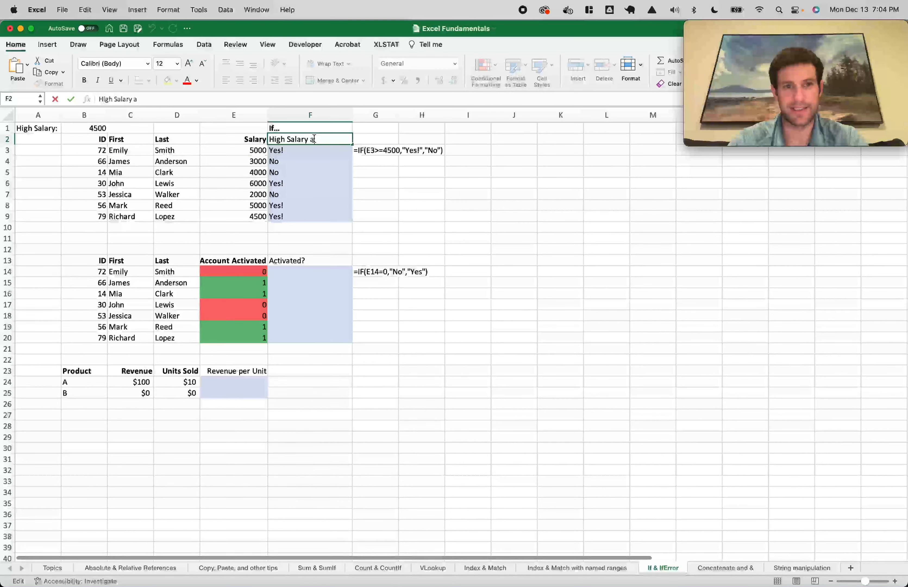
text(nd ID > )
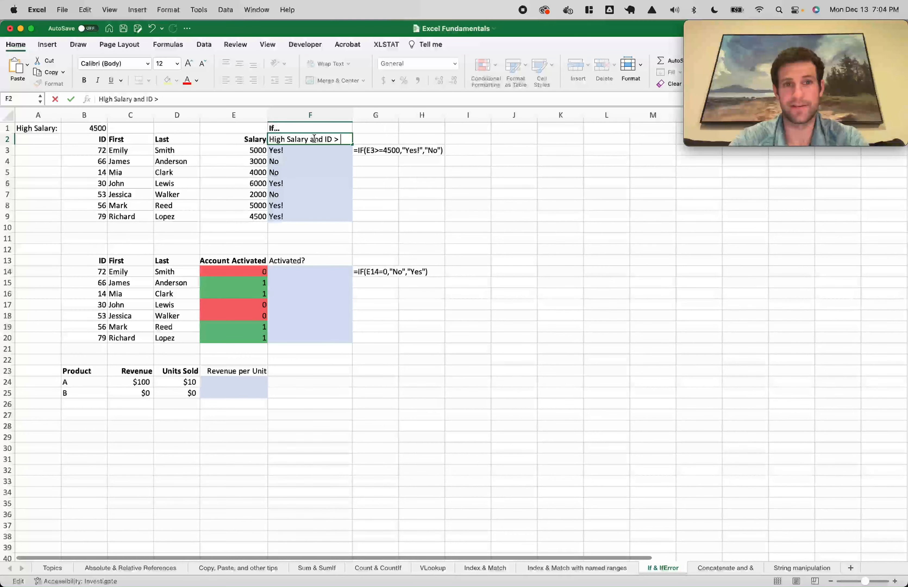
text(50)
key(Return)
Fill the AND formula down F3:F9 and inspect the copies in F6 and F9
shift+click(288, 215)
key(ctrl+d)
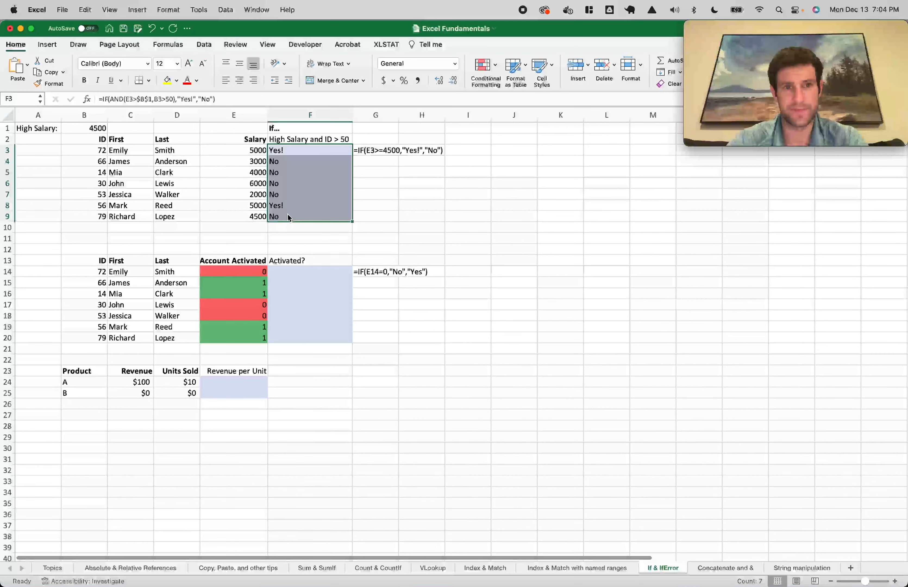
click(292, 184)
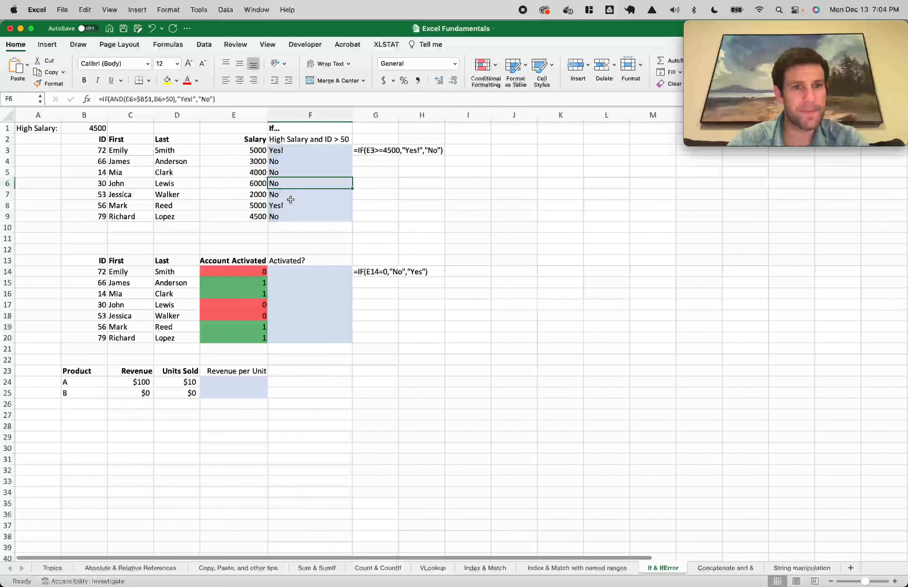
double_click(291, 217)
key(Escape)
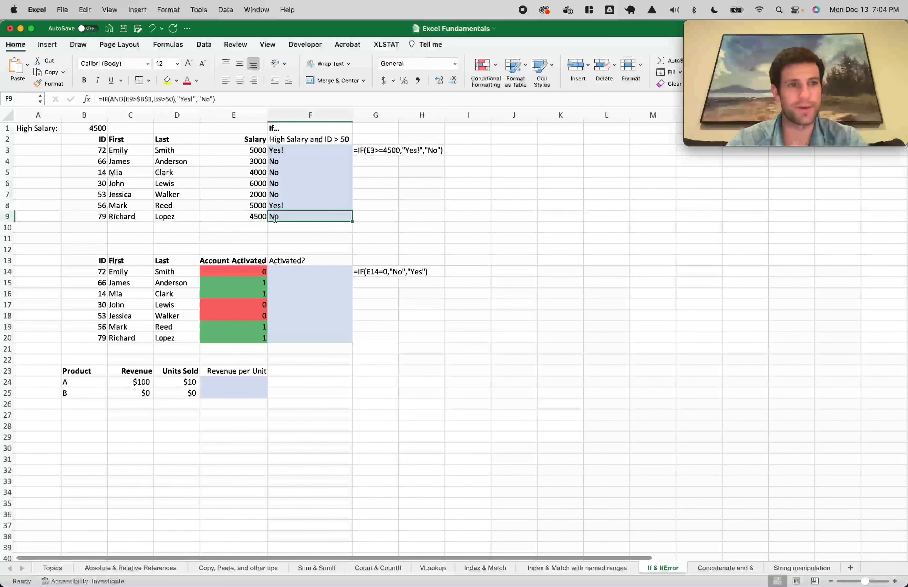
Change F3's salary comparison to >= and refill it down through F9
click(290, 153)
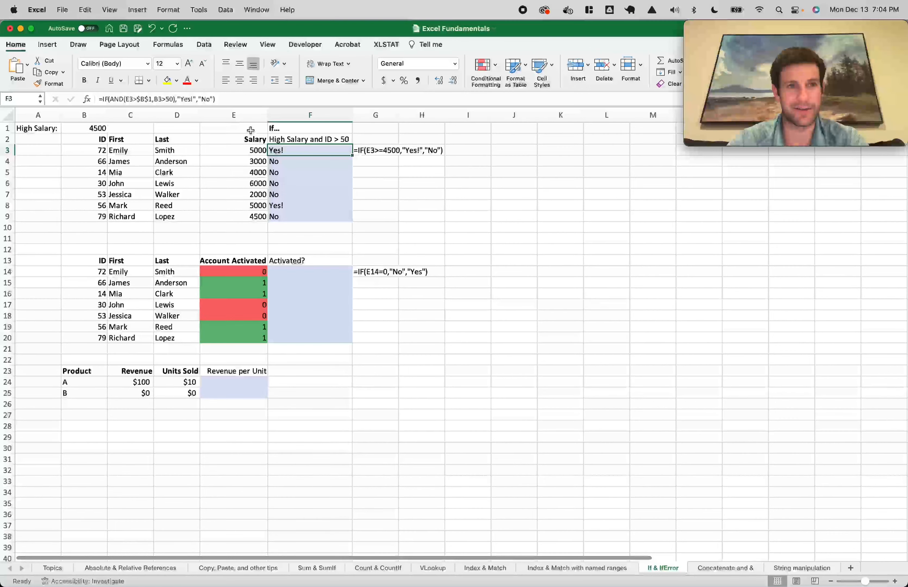
click(134, 100)
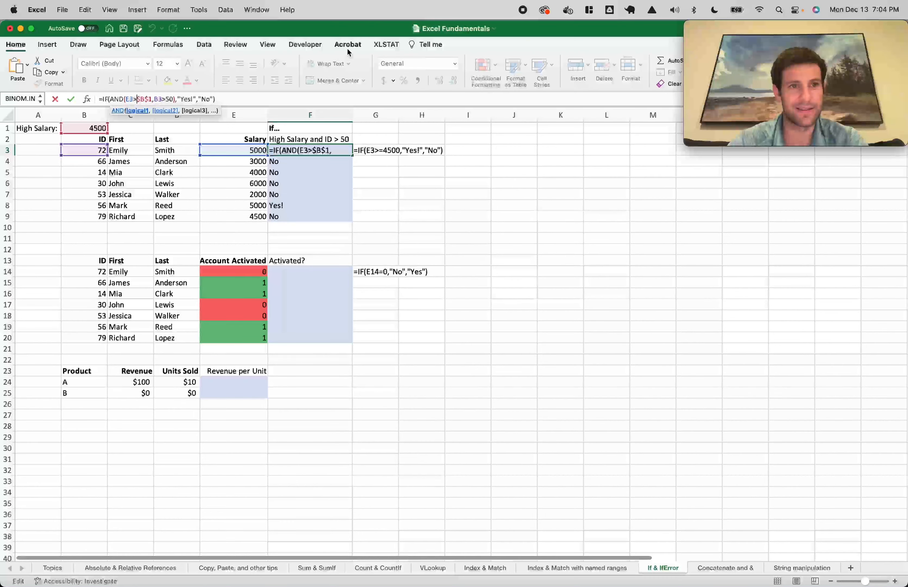
key(Return)
key(Up)
key(super+shift+Down)
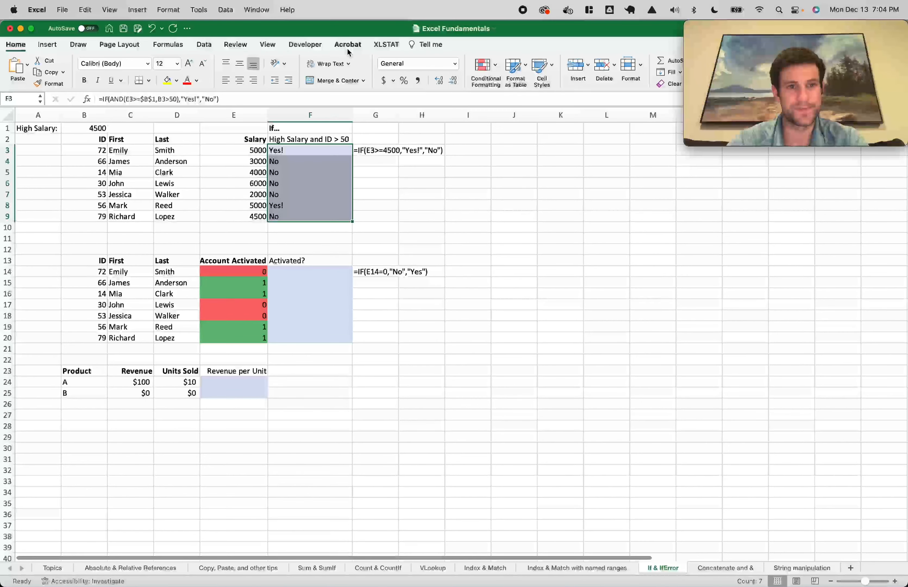
key(super+d)
Verify F6 gives No because the 6000 salary's ID 30 is not over 50
click(329, 216)
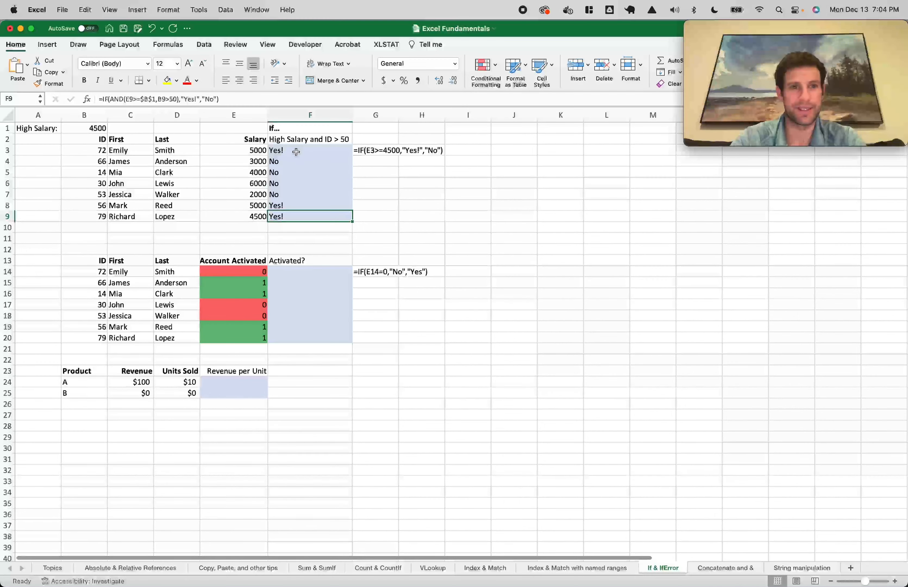
click(266, 184)
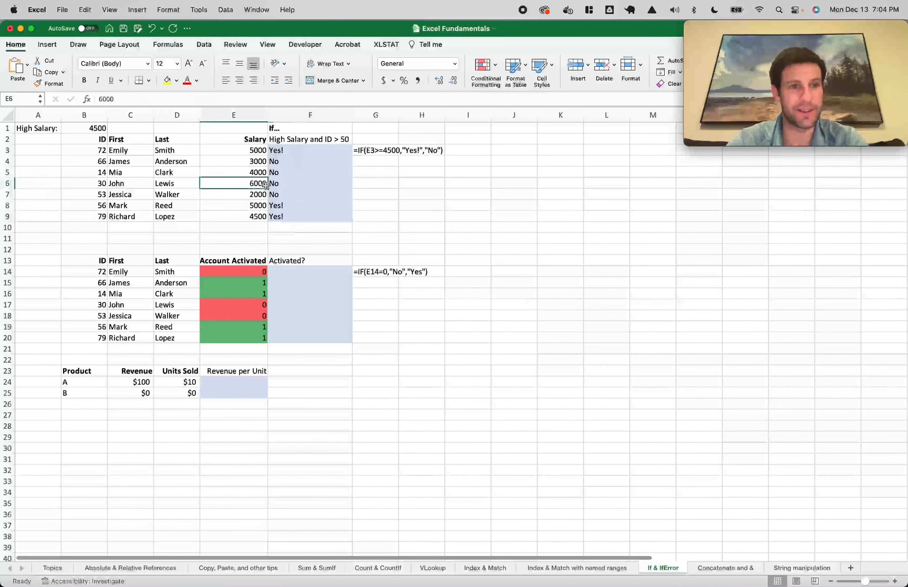
click(293, 186)
click(260, 184)
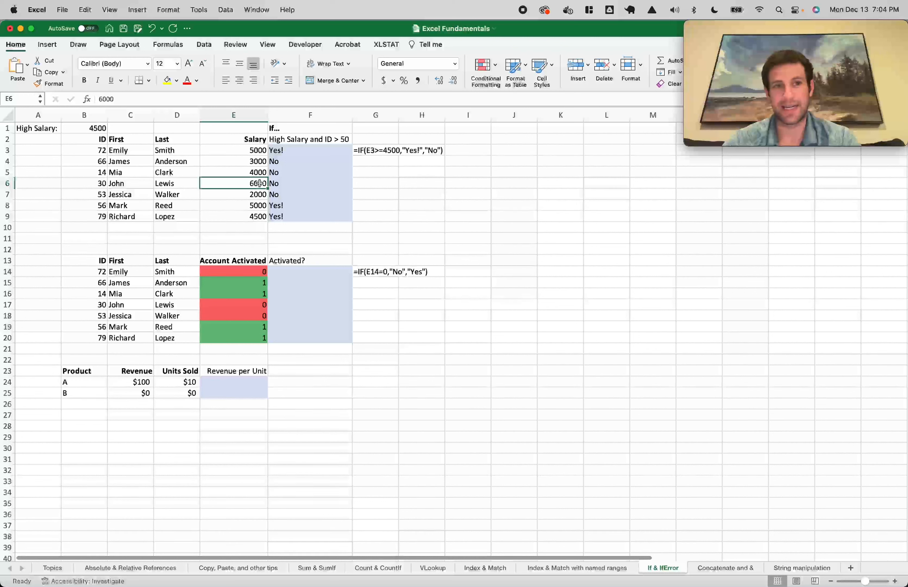
key(Left)
key(Left)
key(Left)
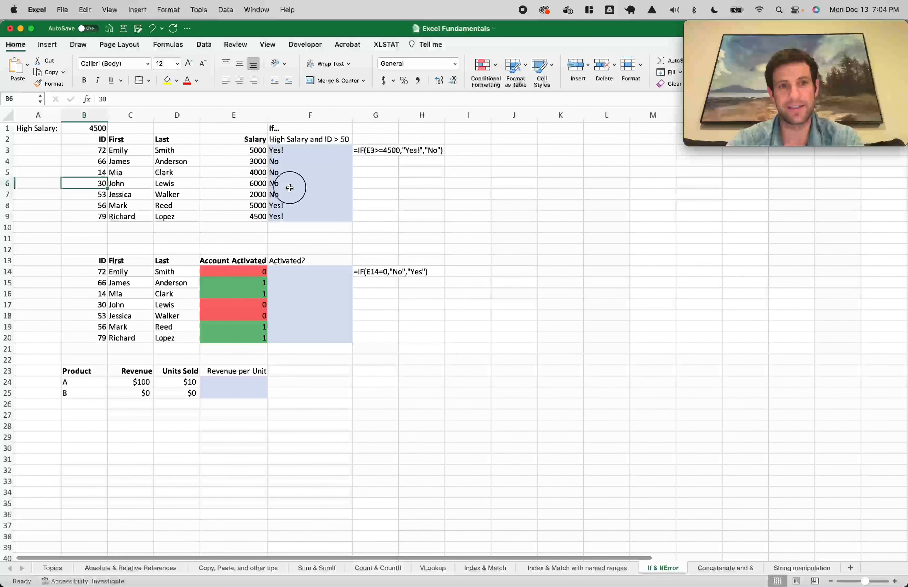
click(290, 185)
double_click(304, 185)
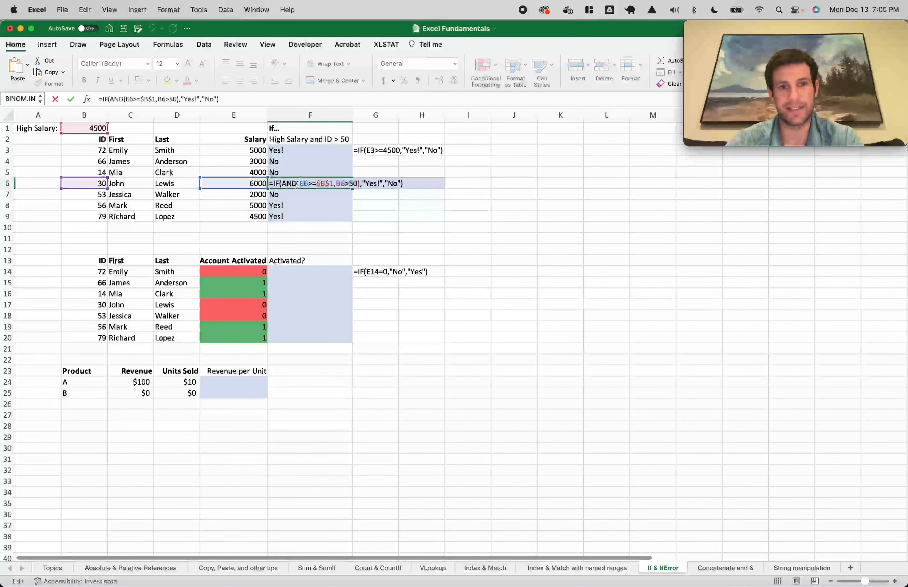
drag(299, 185, 354, 183)
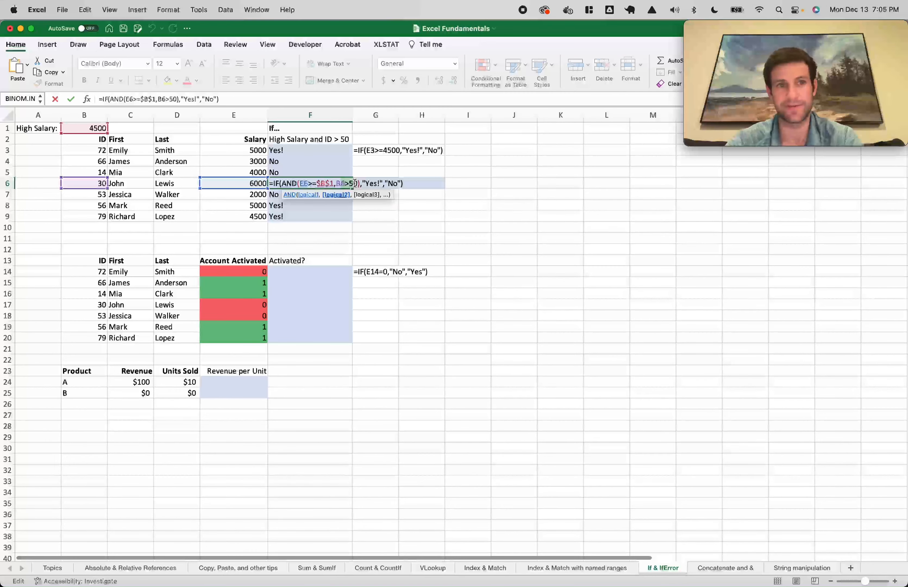
key(Escape)
click(314, 272)
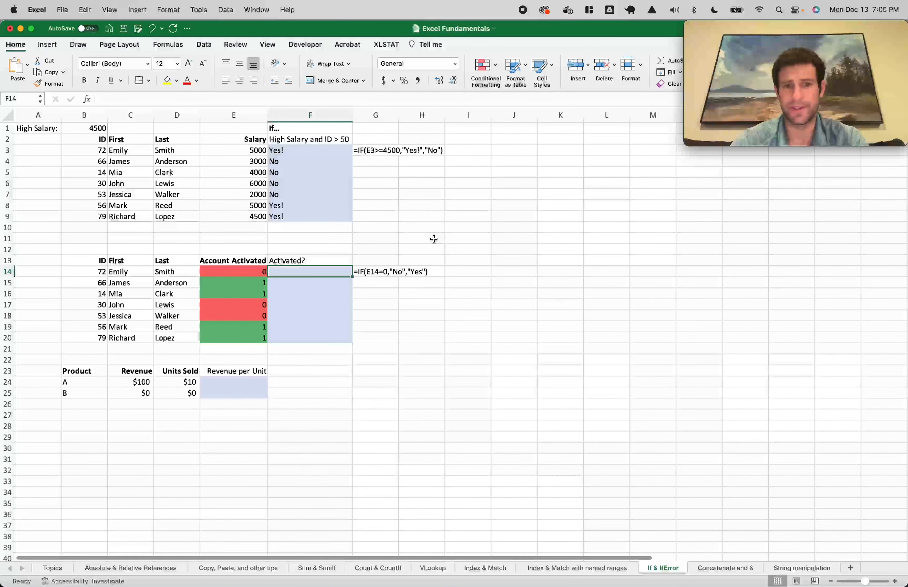
Fill F14:F20 with =IF(E14=0,"No","Yes") and review the No/Yes results
text(=if()
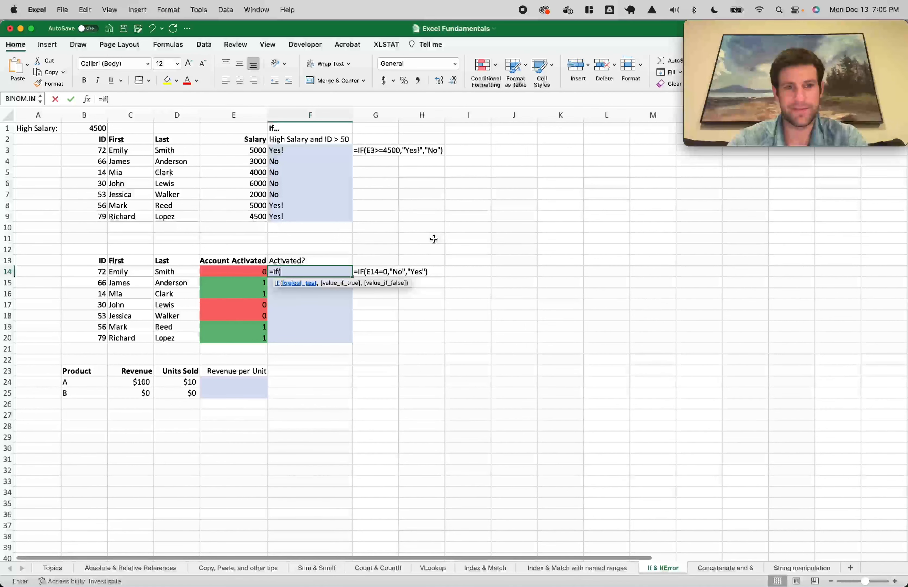
key(Left)
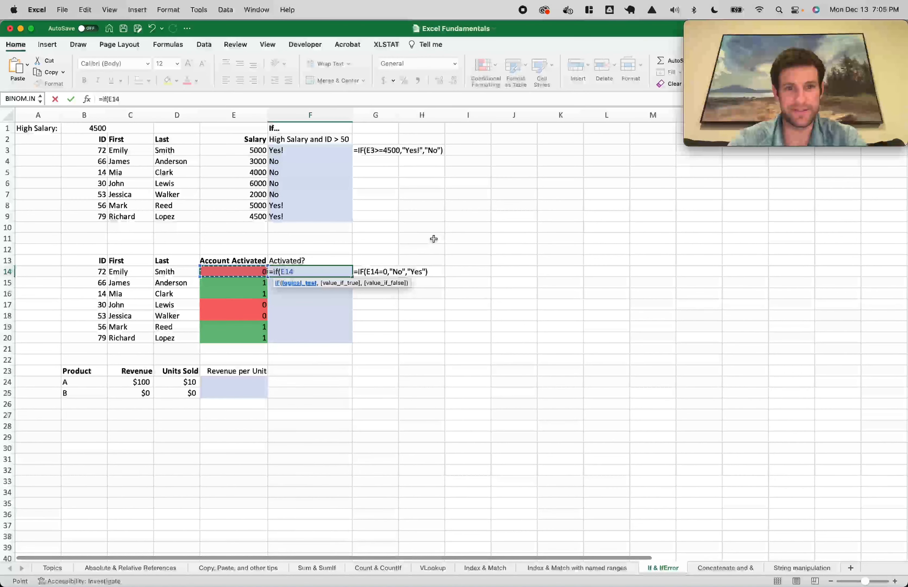
text(=0,"No","Yes"))
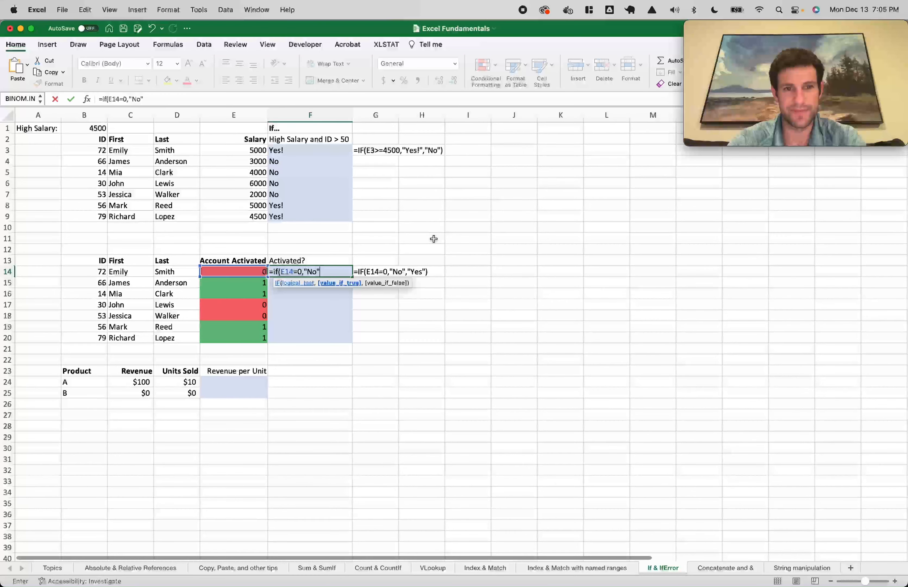
key(Return)
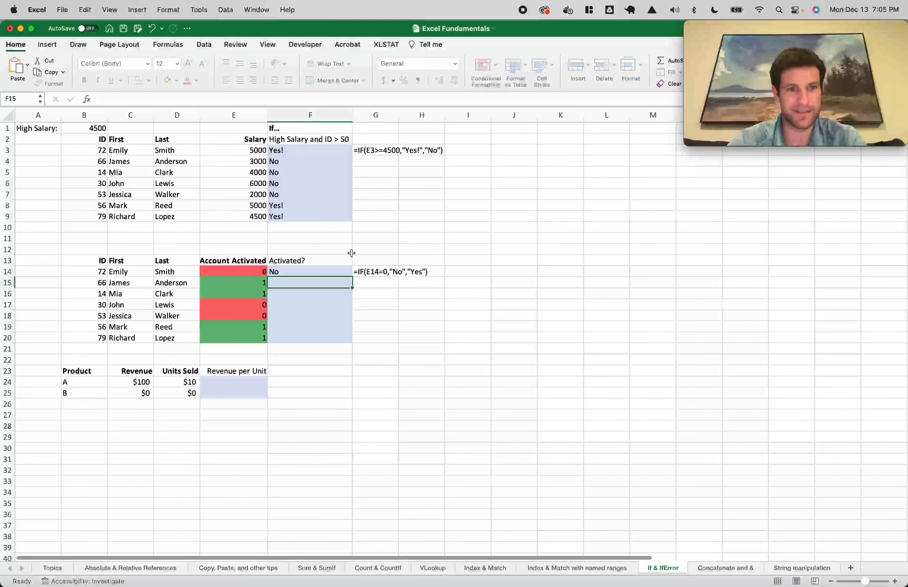
drag(292, 270, 293, 336)
key(ctrl+d)
click(306, 358)
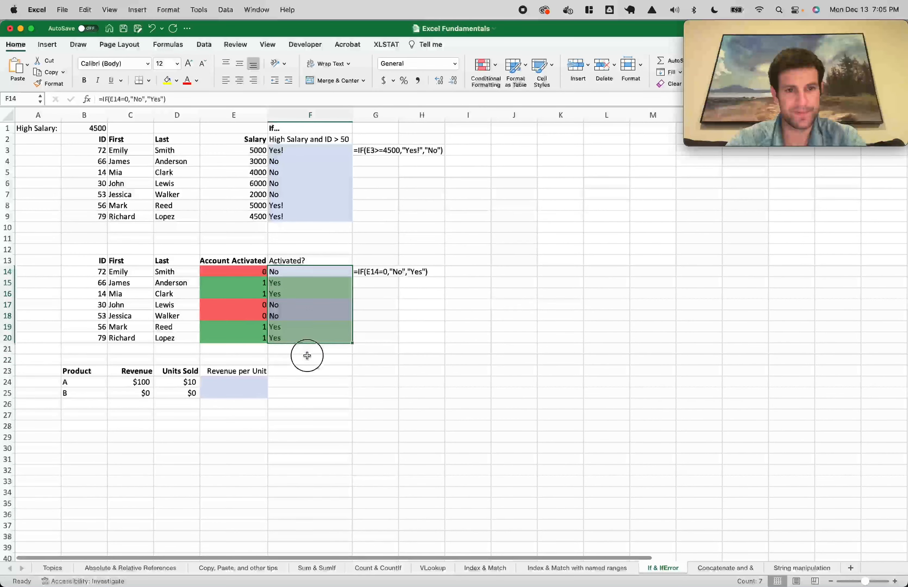
drag(310, 271, 311, 340)
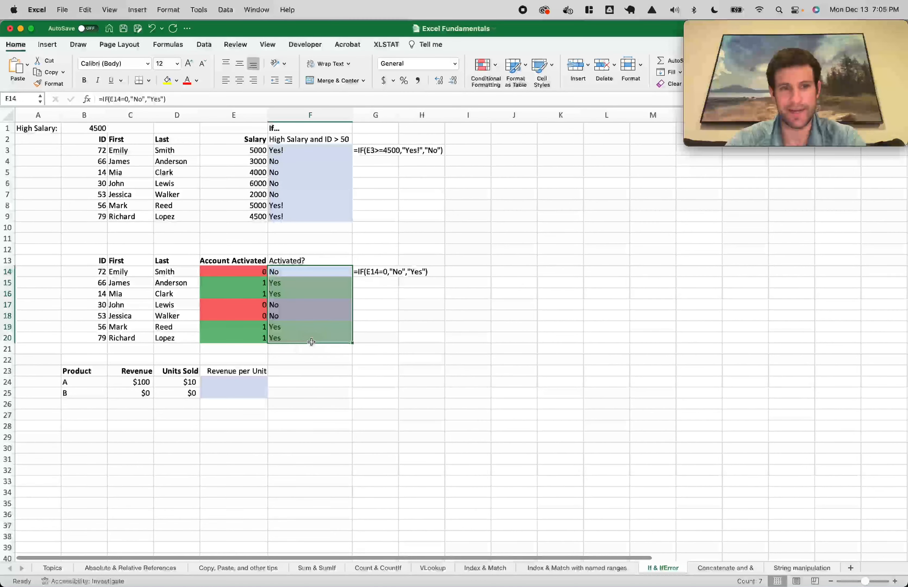
click(326, 371)
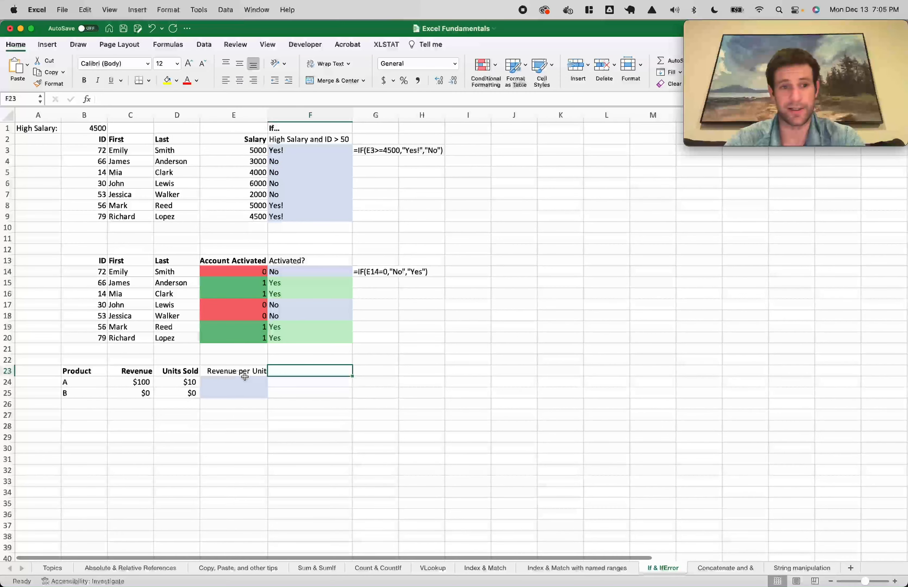
Make the Revenue per Unit heading bold
click(225, 375)
key(super+b)
click(233, 382)
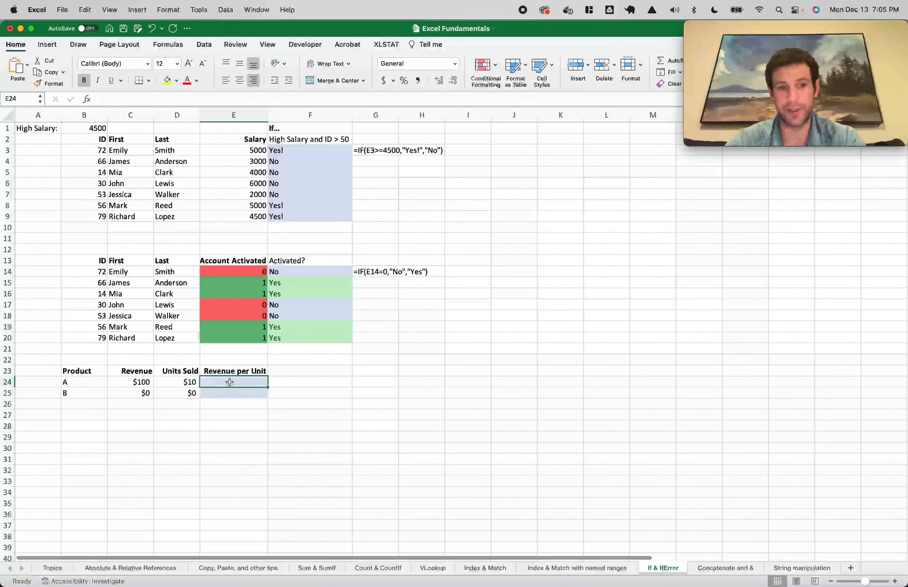
text(=)
key(Escape)
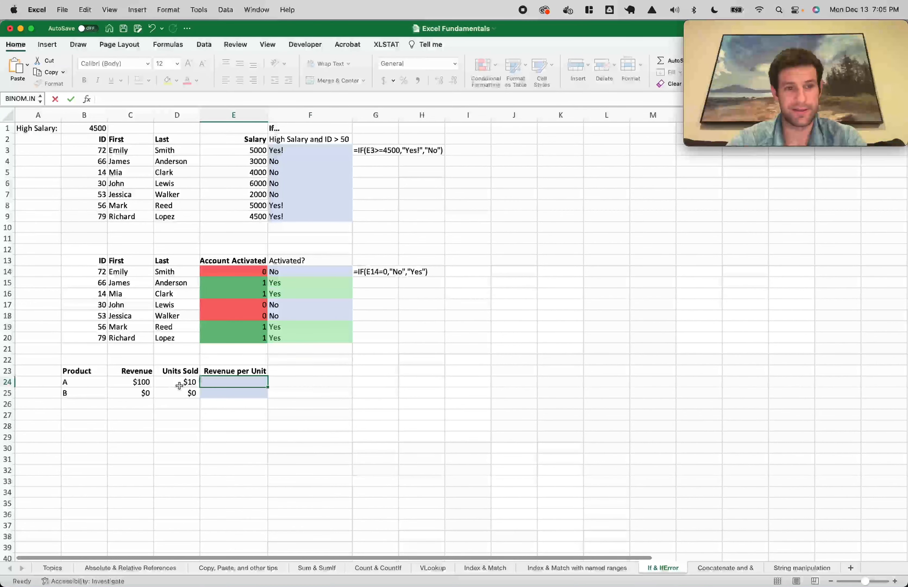
Set the Units Sold values in D24:D25 to the General number format
drag(183, 382, 188, 393)
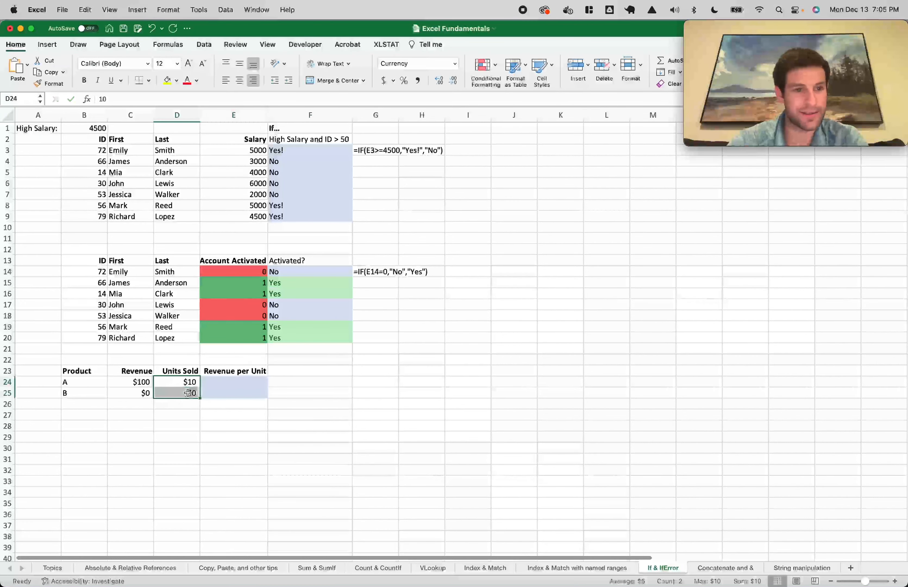
click(454, 63)
click(428, 85)
click(229, 416)
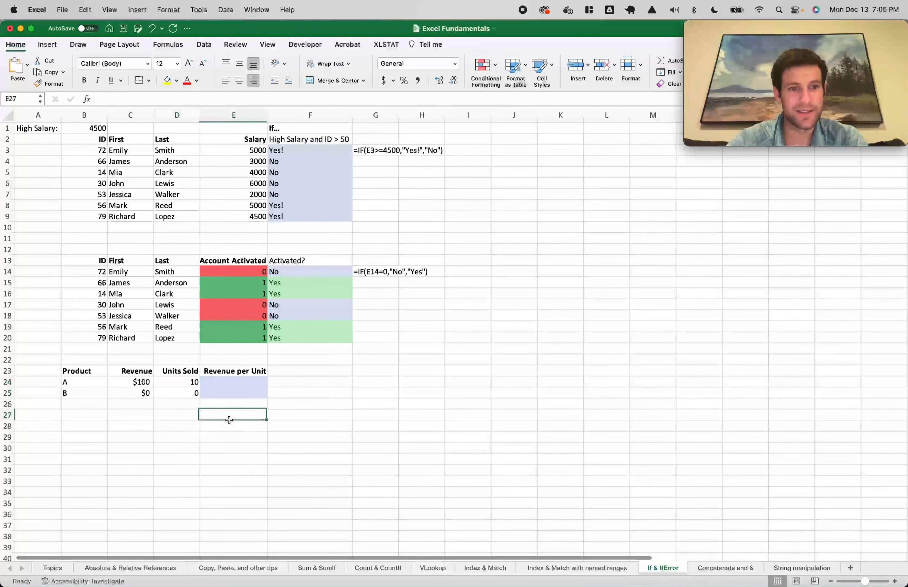
Enter =C24/D24 in E24 and fill it to E25, giving $10 and #DIV/0!
click(230, 379)
text(=)
click(135, 383)
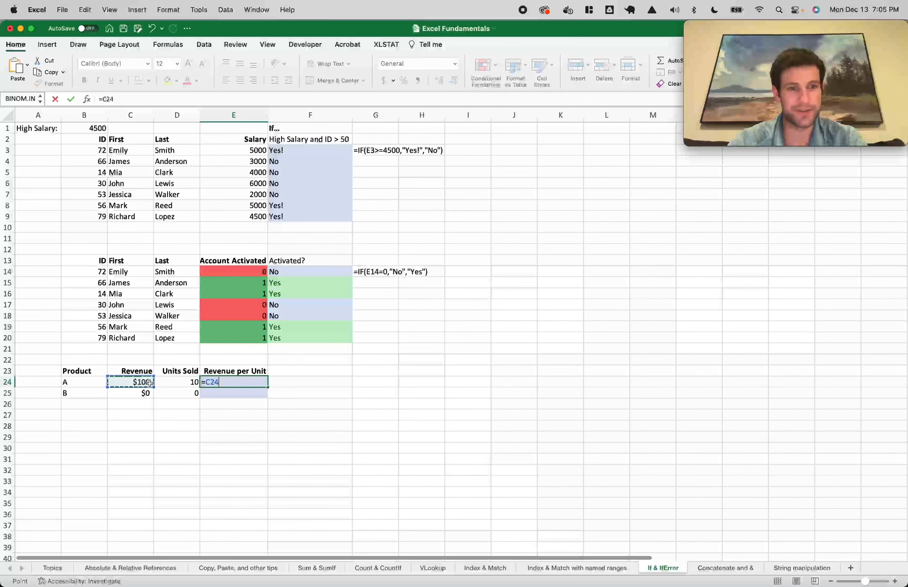
text(/)
click(167, 383)
key(Return)
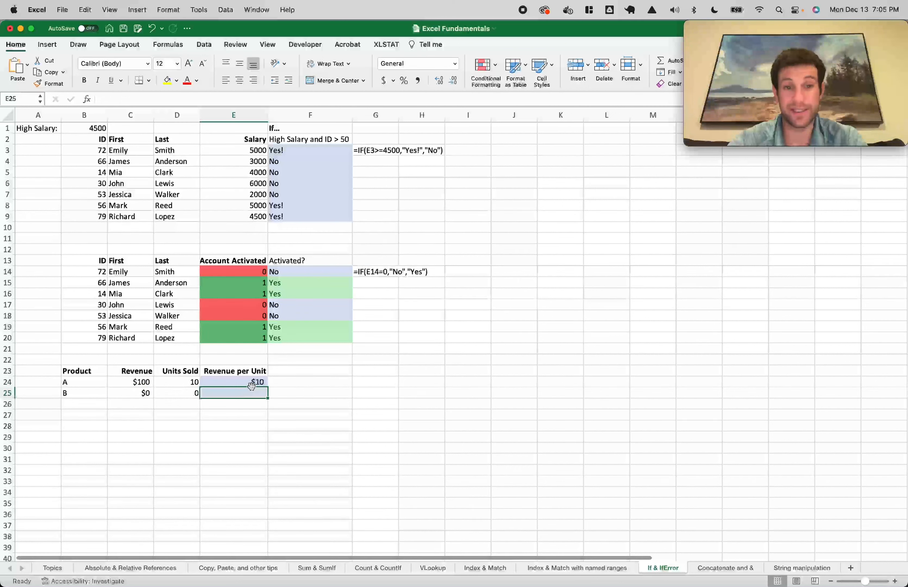
click(261, 382)
drag(266, 386, 264, 395)
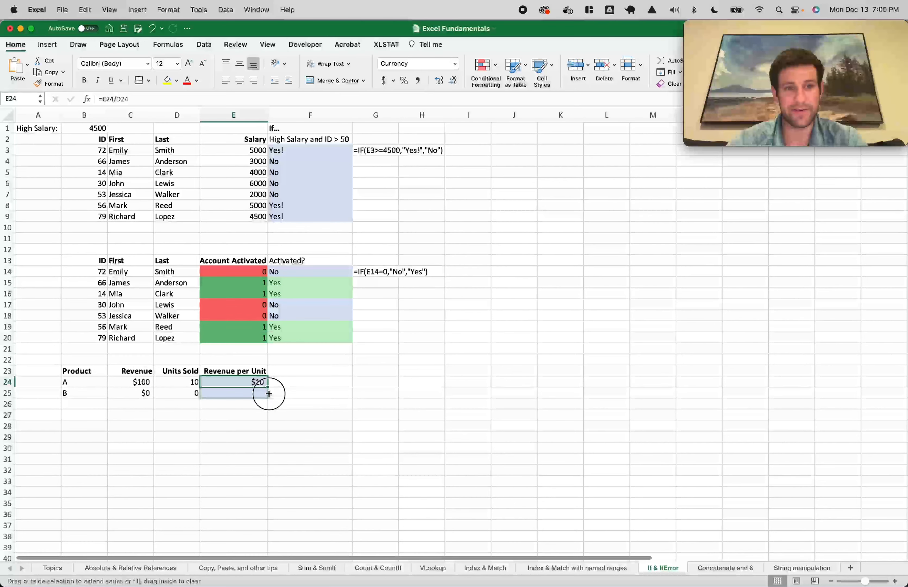
click(234, 393)
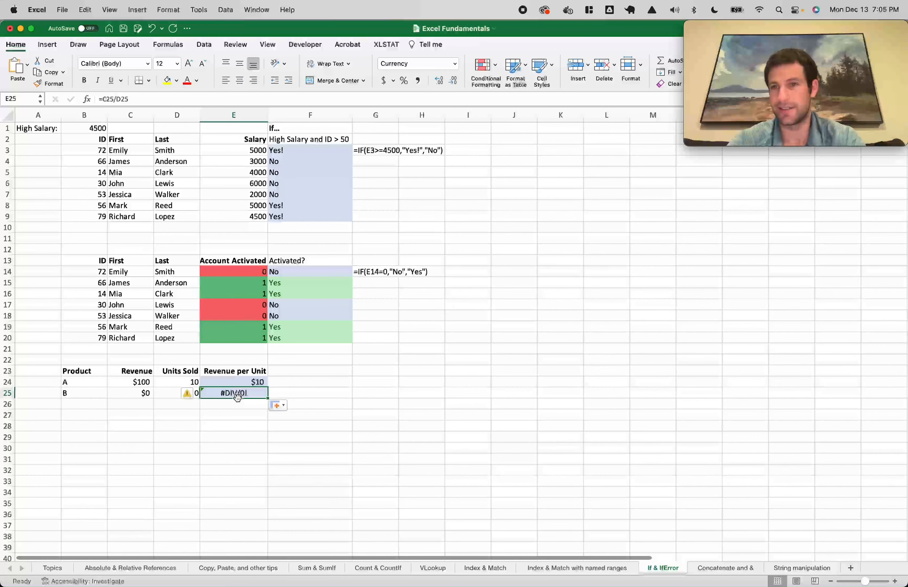
click(246, 382)
Wrap E24 in =IFERROR(C24/D24,"") and copy it to E25, leaving E25 blank
click(101, 98)
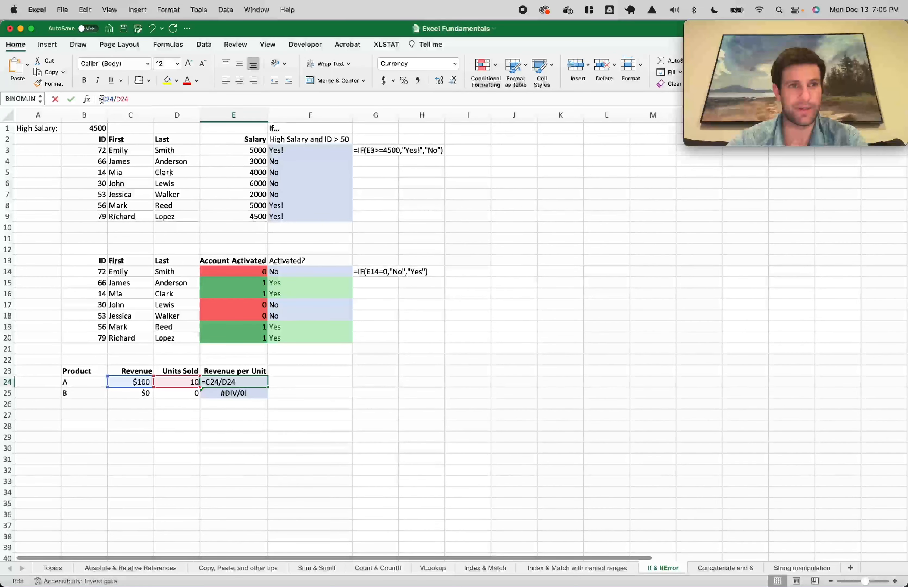
text(iferror()
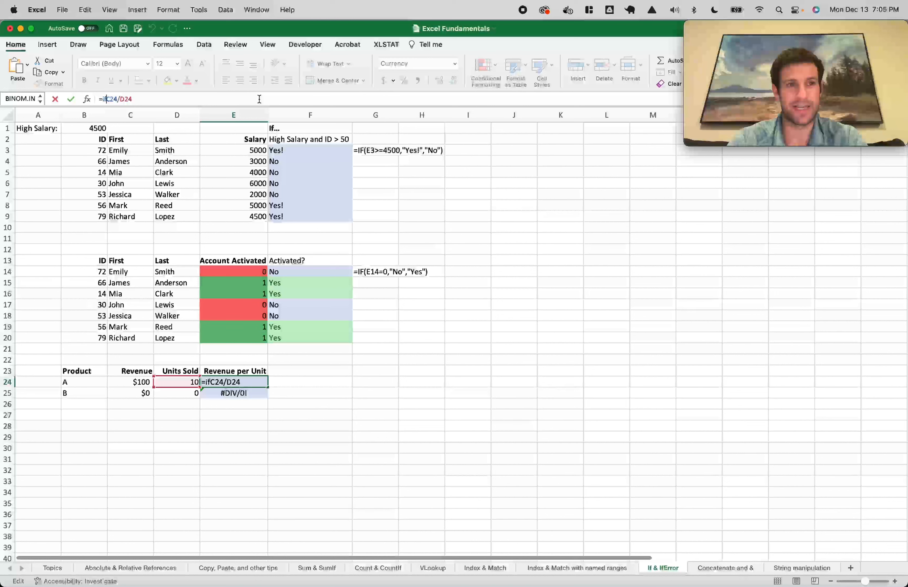
click(186, 98)
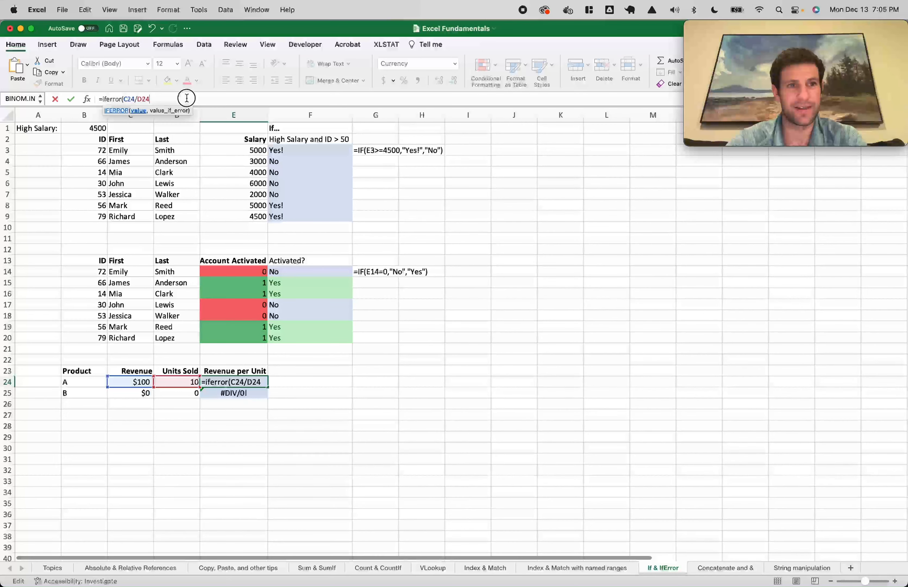
text(,")
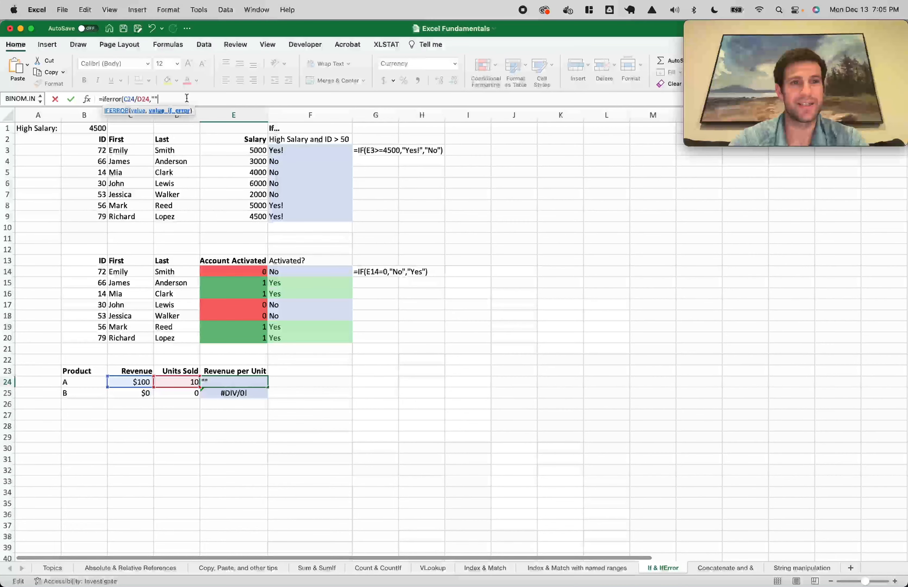
text("))
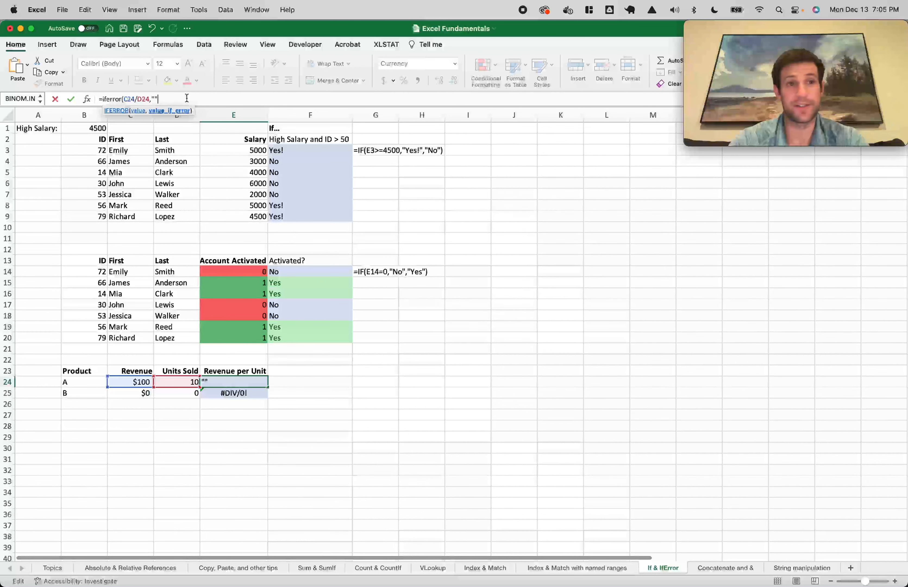
key(Return)
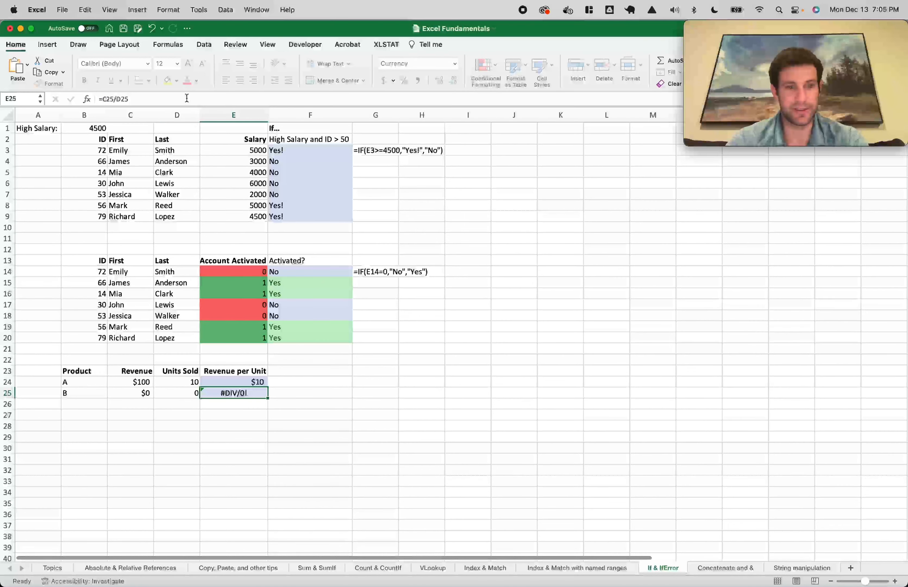
click(252, 382)
drag(267, 388, 269, 395)
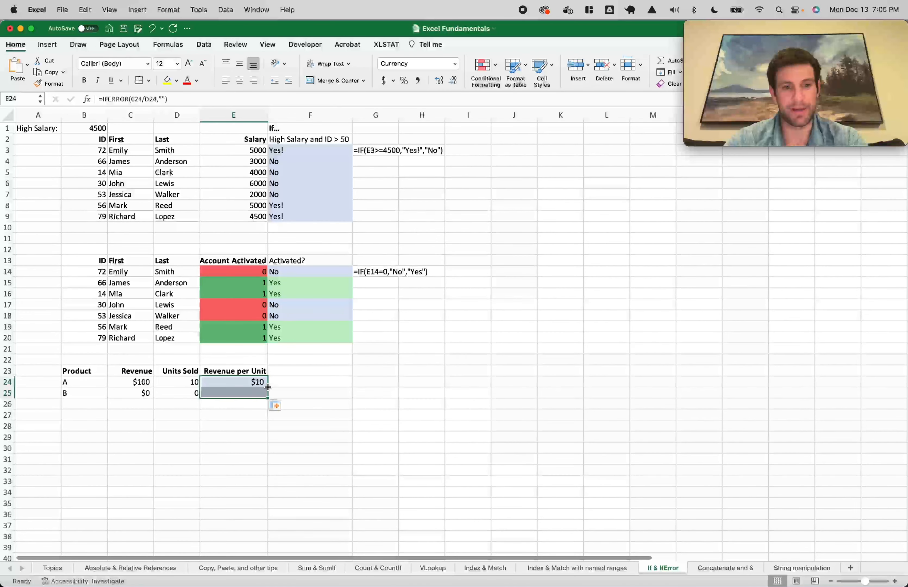
click(276, 408)
click(240, 415)
click(240, 394)
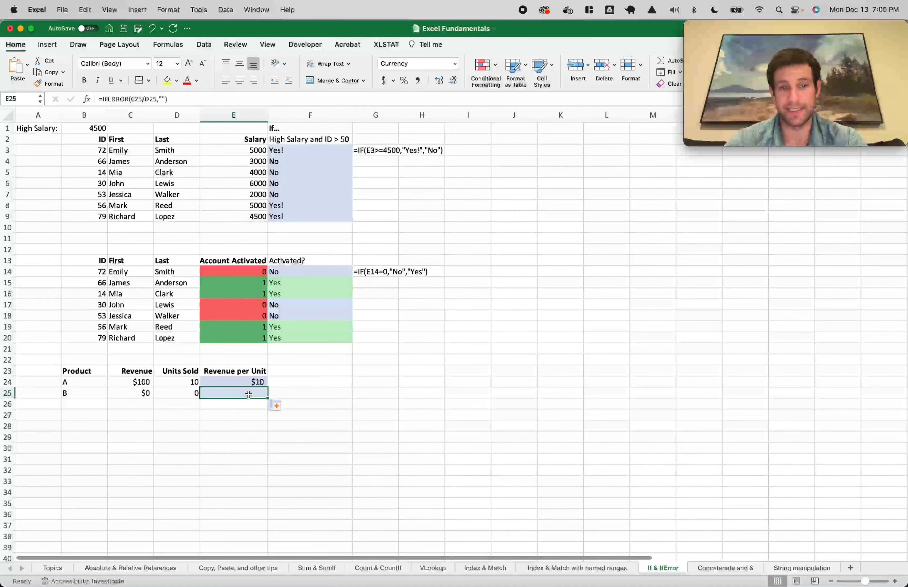
Change the IFERROR fallback to "No Sales" and fill E24 down to E25 with Ctrl+D
click(253, 382)
click(164, 100)
text(No )
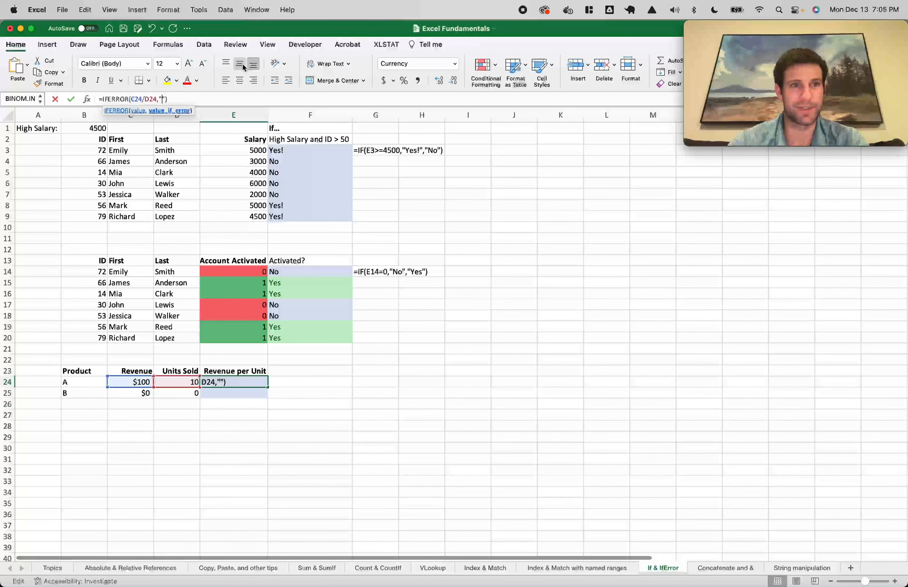
text(Sales)
key(Return)
key(shift+Up)
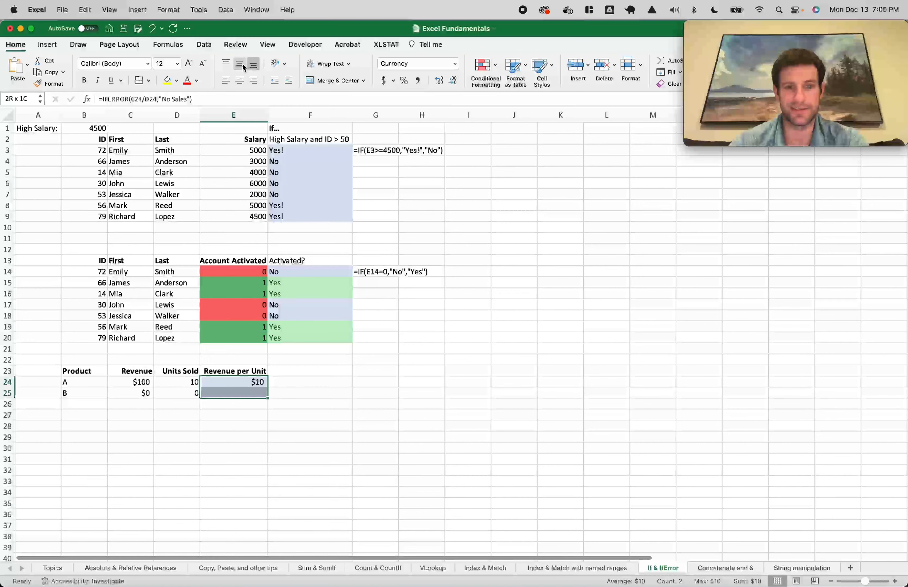
key(ctrl+d)
click(242, 393)
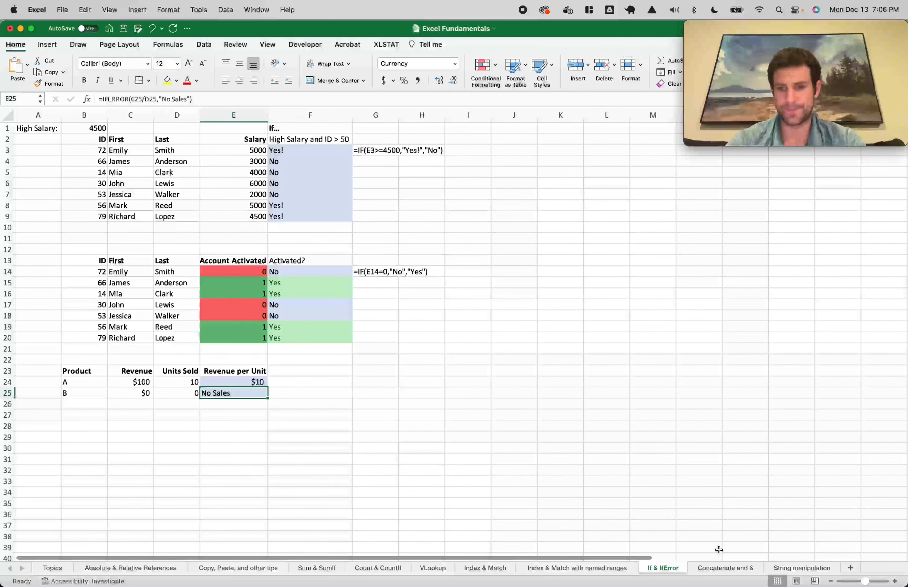
click(717, 568)
Zoom into the names tables and select the Combined Name header and Last name column
click(216, 197)
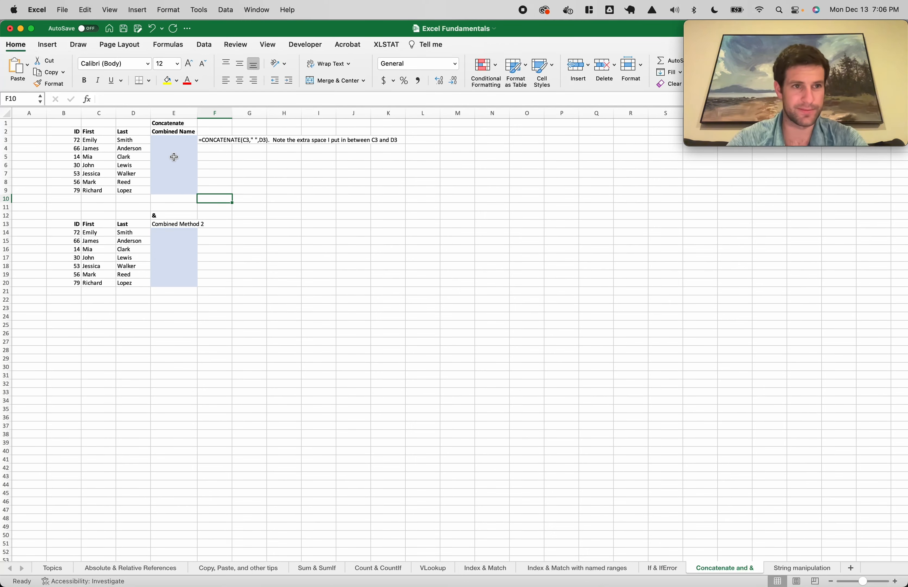
scroll(129, 143, up, 5)
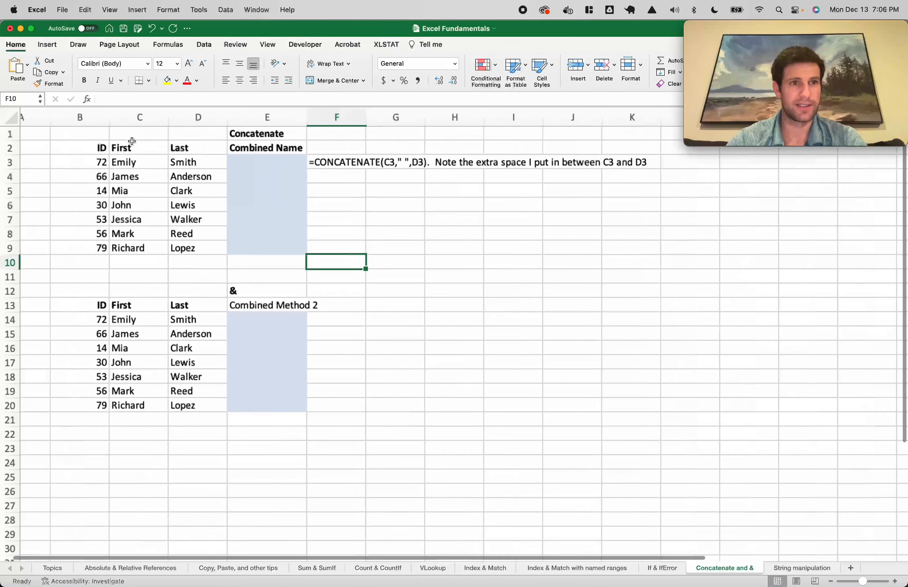
drag(169, 174, 133, 264)
click(228, 152)
drag(186, 149, 186, 260)
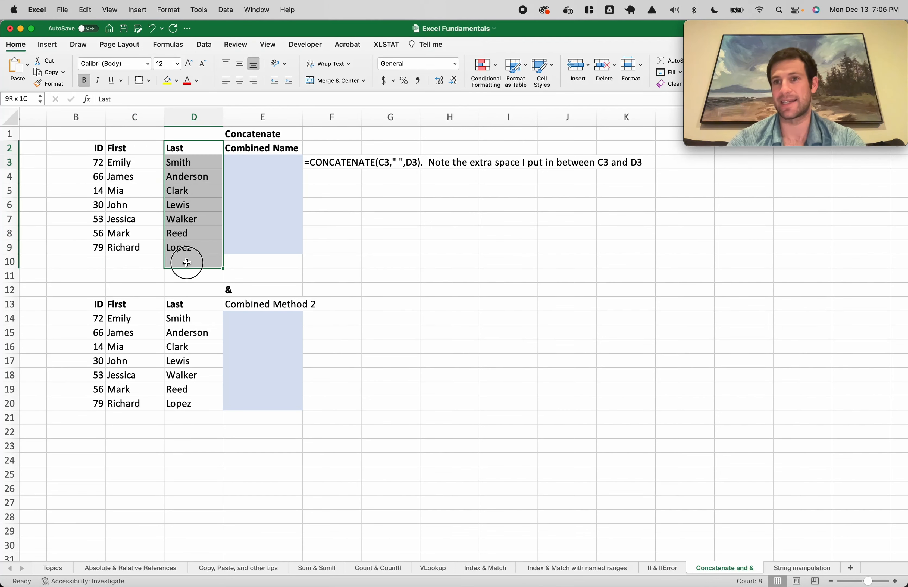
Enter =CONCATENATE(C3,D3) in E3 to join the first and last name
click(247, 158)
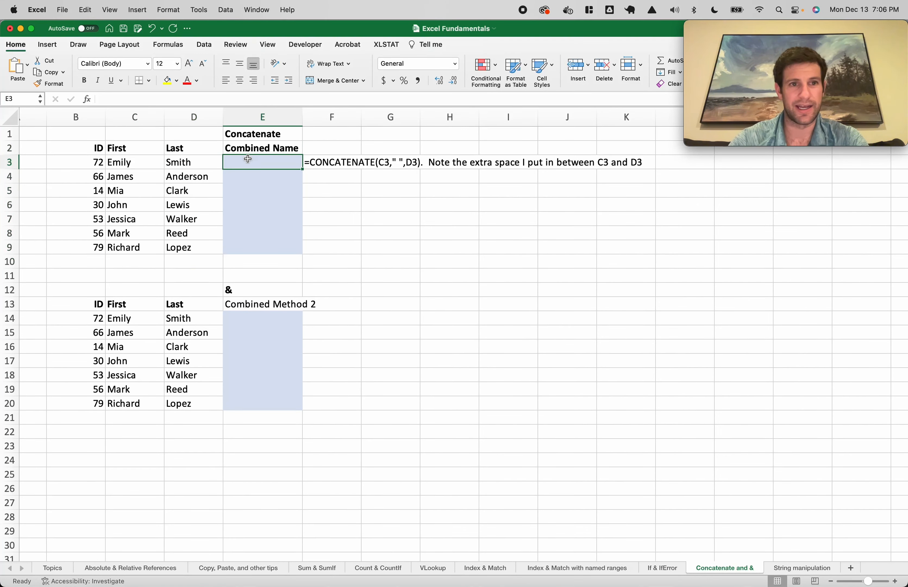
text(=concatenate()
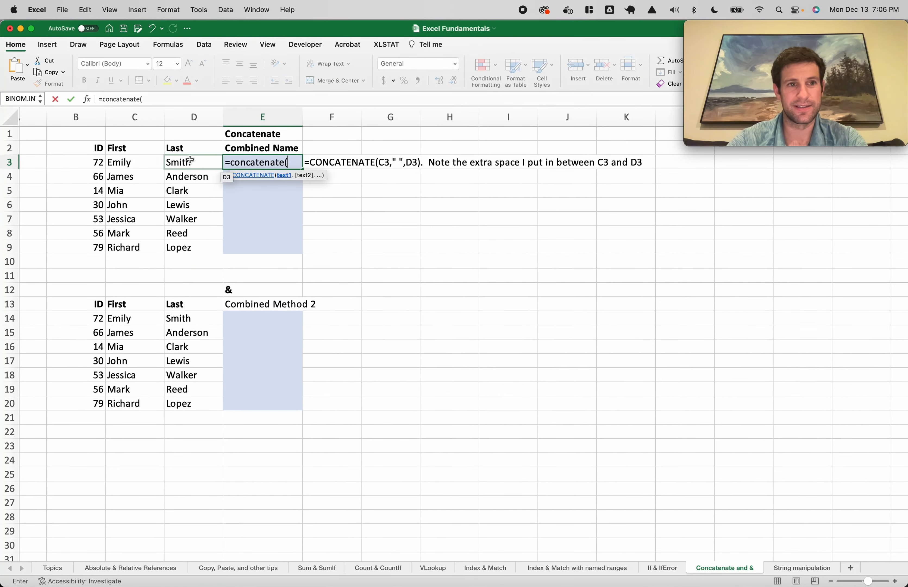
click(140, 161)
text(,)
click(178, 163)
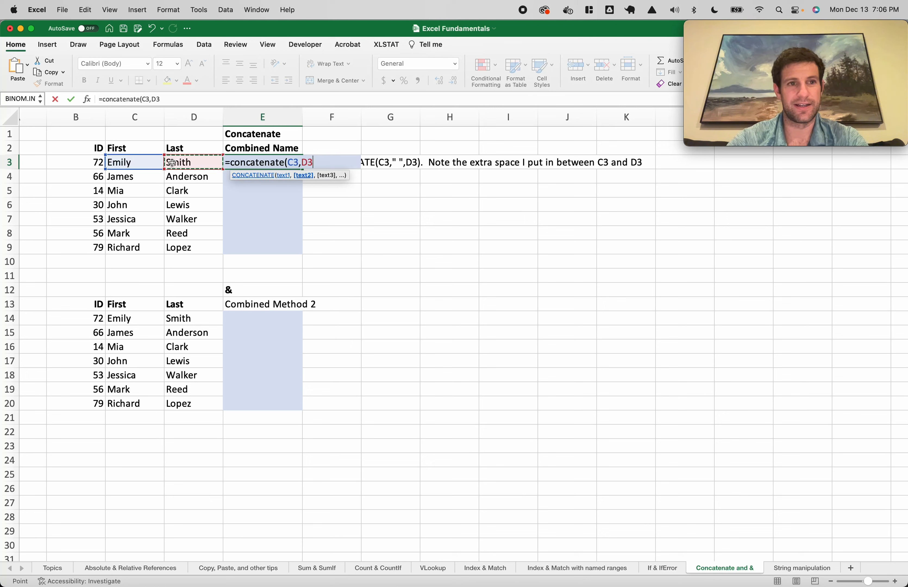
text())
key(Return)
Add a " " separator to E3's formula and fill it down through E9
click(258, 164)
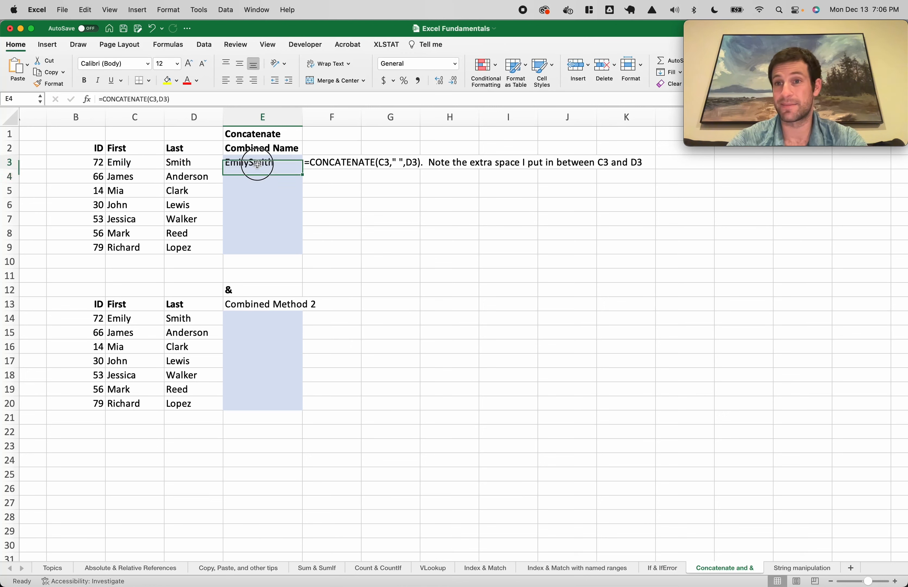
double_click(256, 163)
click(310, 164)
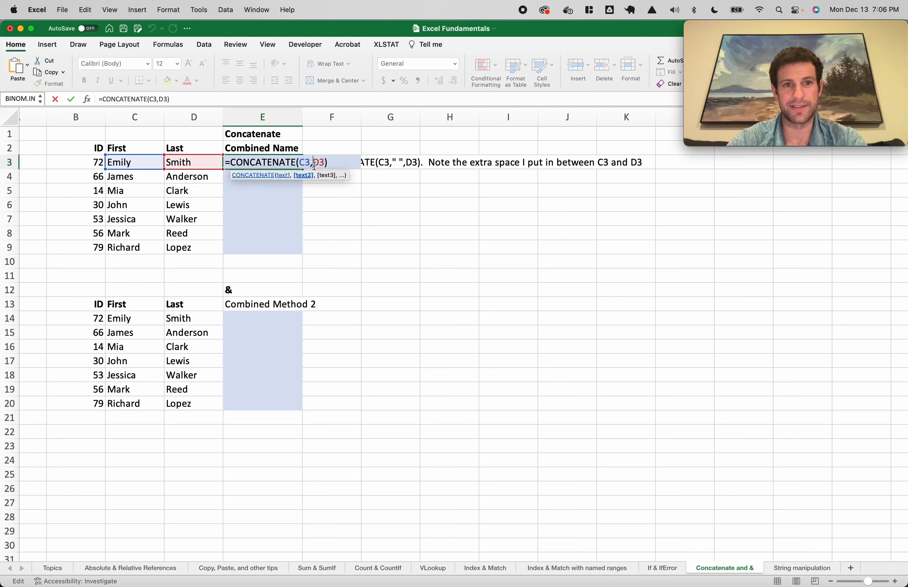
text(," ",)
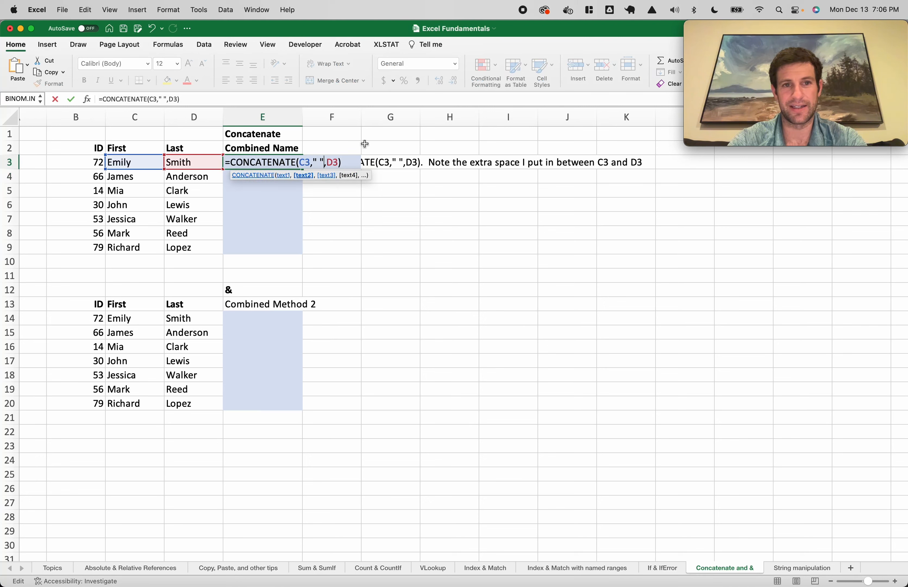
key(Return)
click(281, 168)
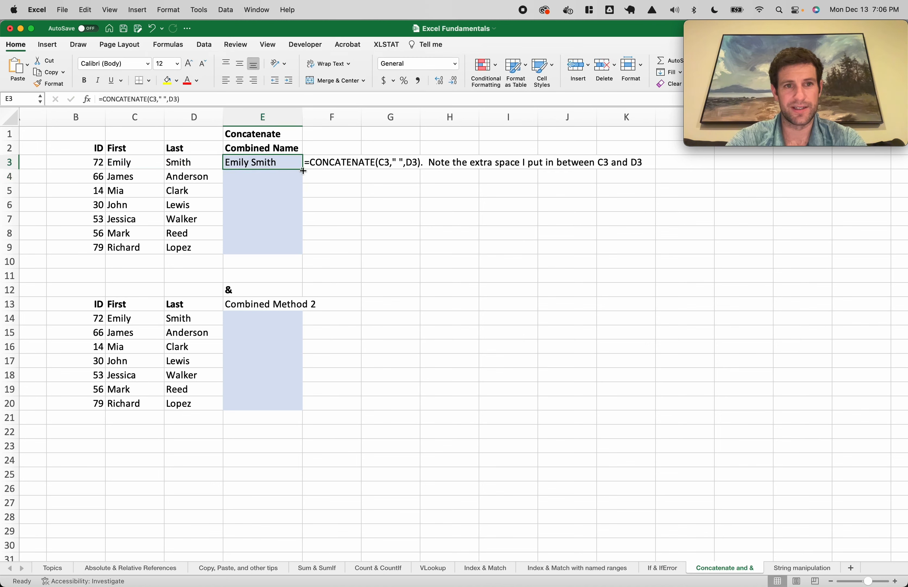
double_click(302, 170)
double_click(263, 247)
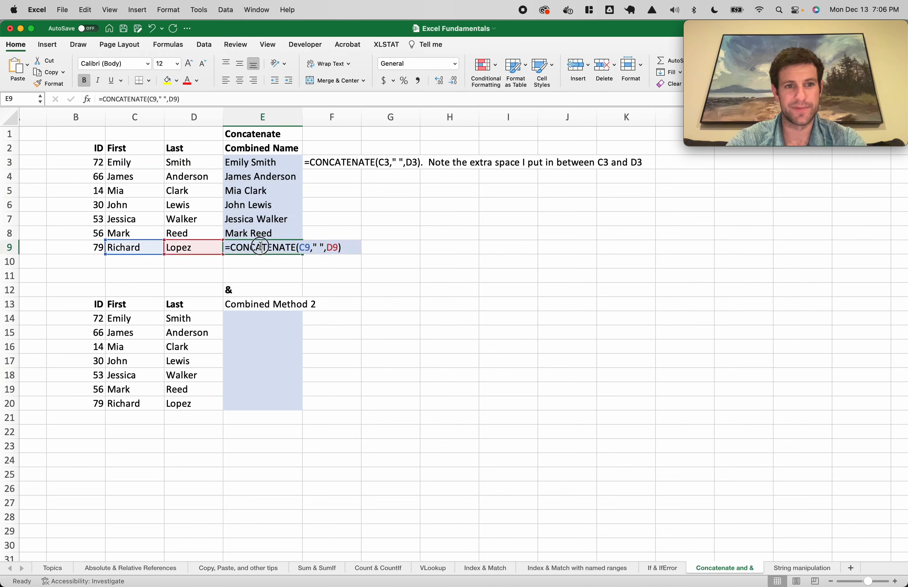
click(139, 248)
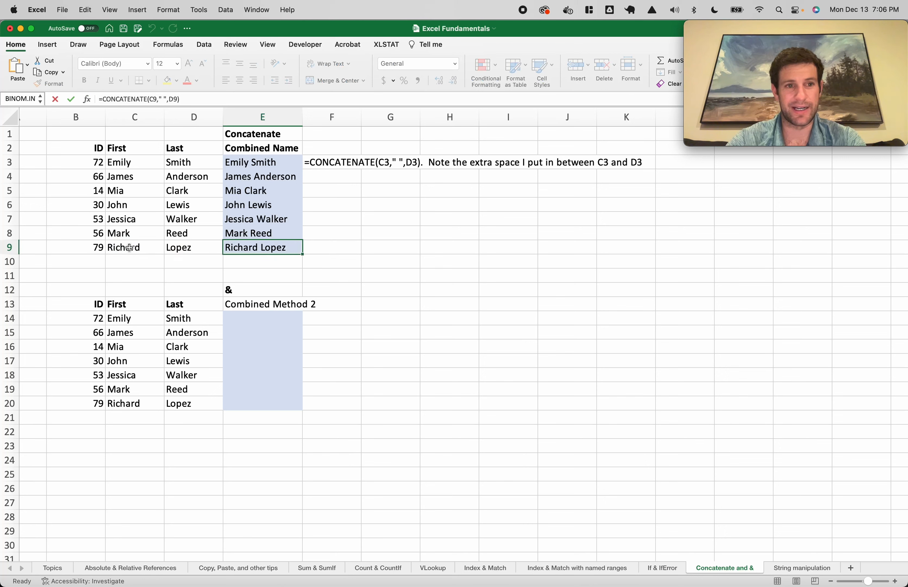
Change Mark to Markine to see the combined name update, then undo it
click(190, 247)
click(122, 233)
click(186, 236)
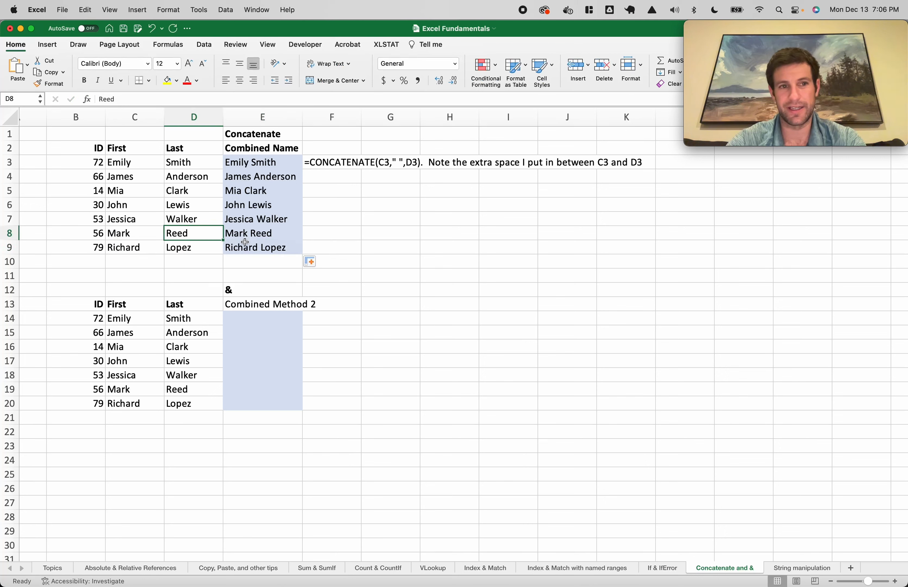
click(135, 240)
double_click(135, 237)
text(i)
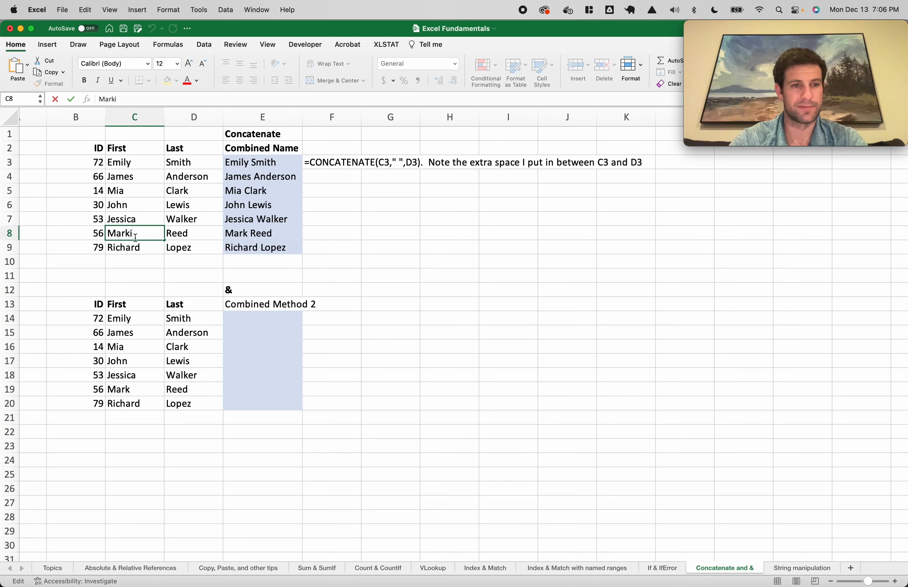
text(ne)
key(Return)
key(super+z)
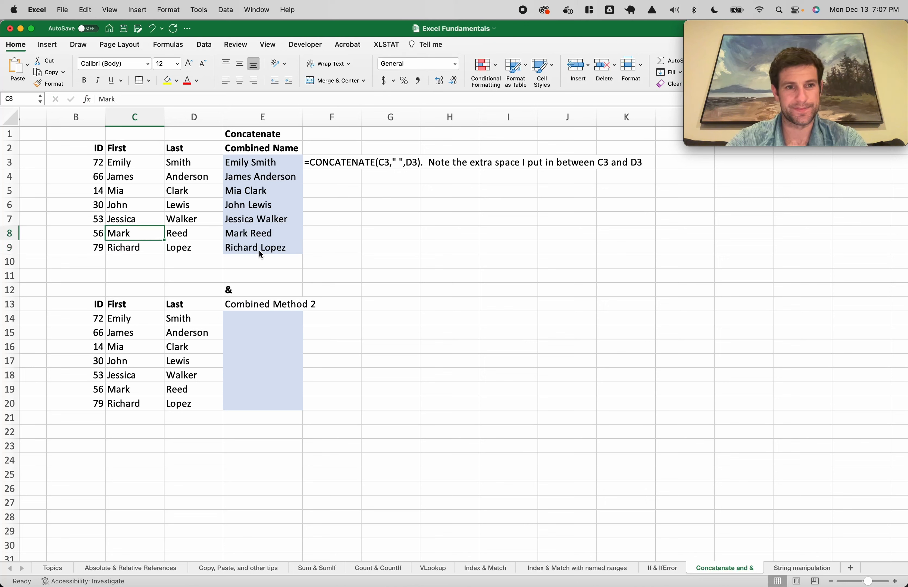
click(286, 317)
click(245, 293)
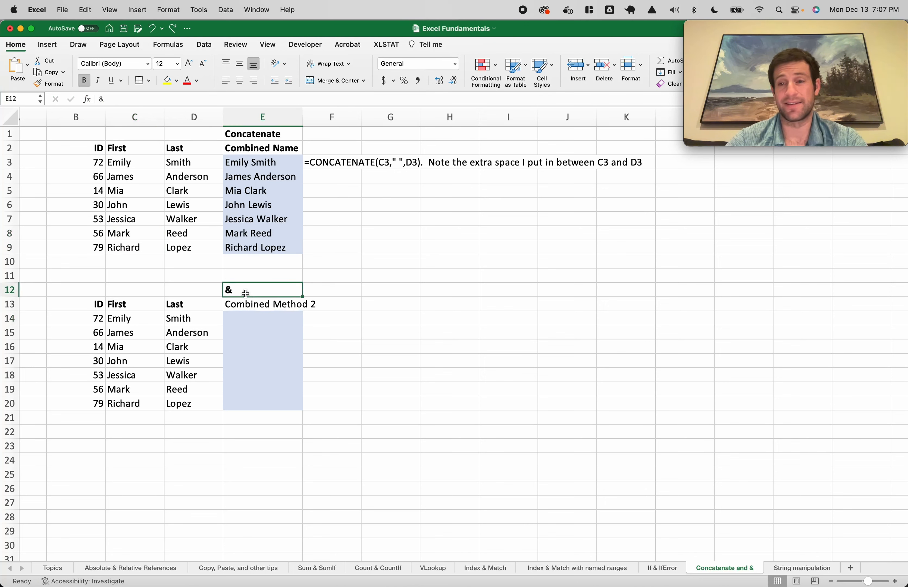
Enter =C14&" "&D14 in E14 and fill it down to row 20
click(267, 318)
text(=)
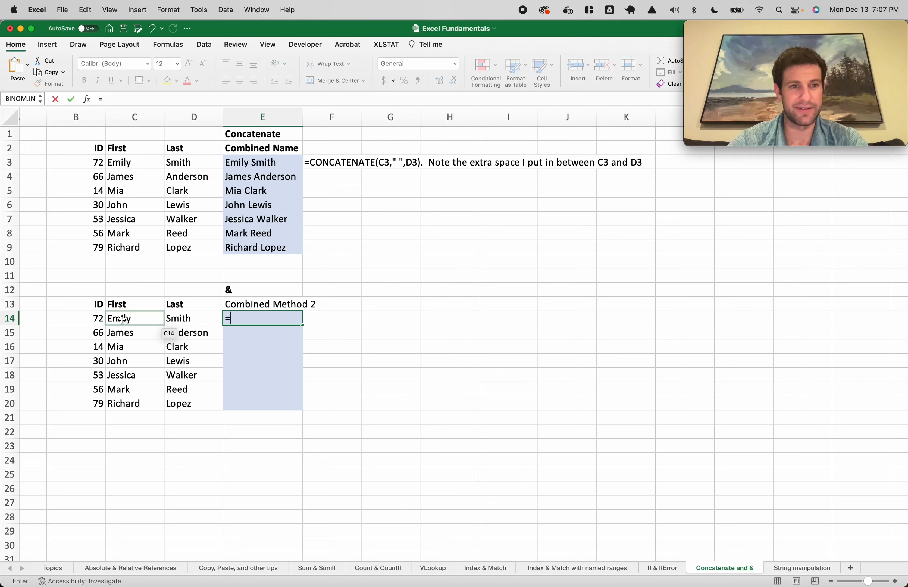
click(122, 319)
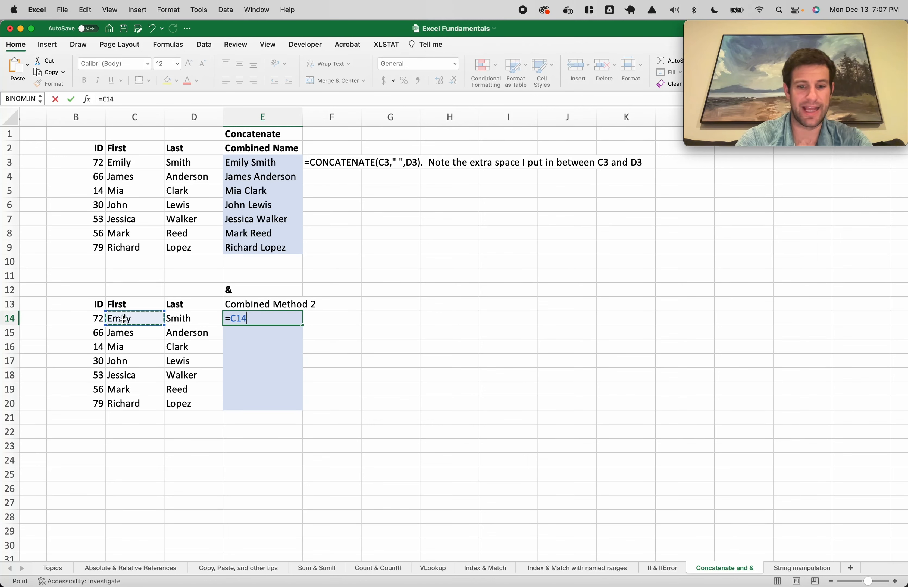
text(&" ")
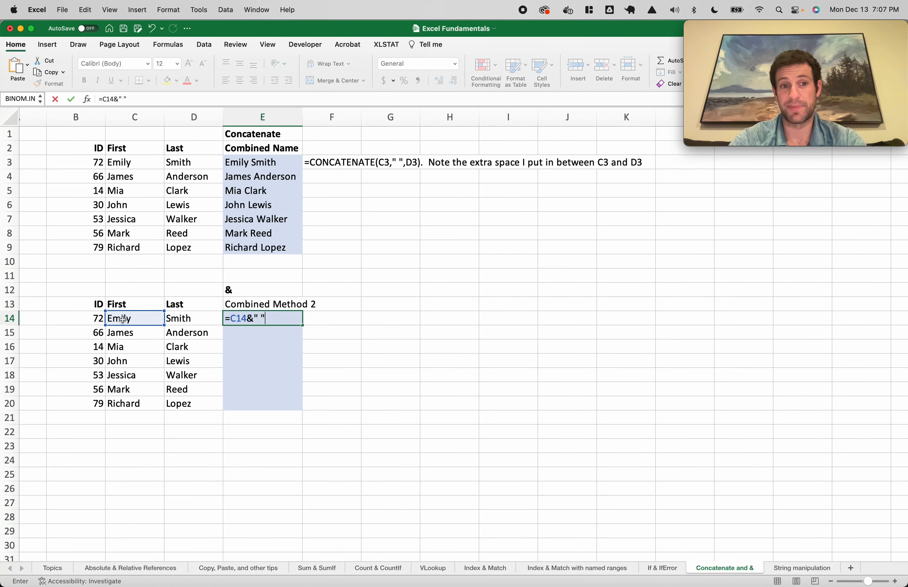
text(&)
click(186, 322)
key(Return)
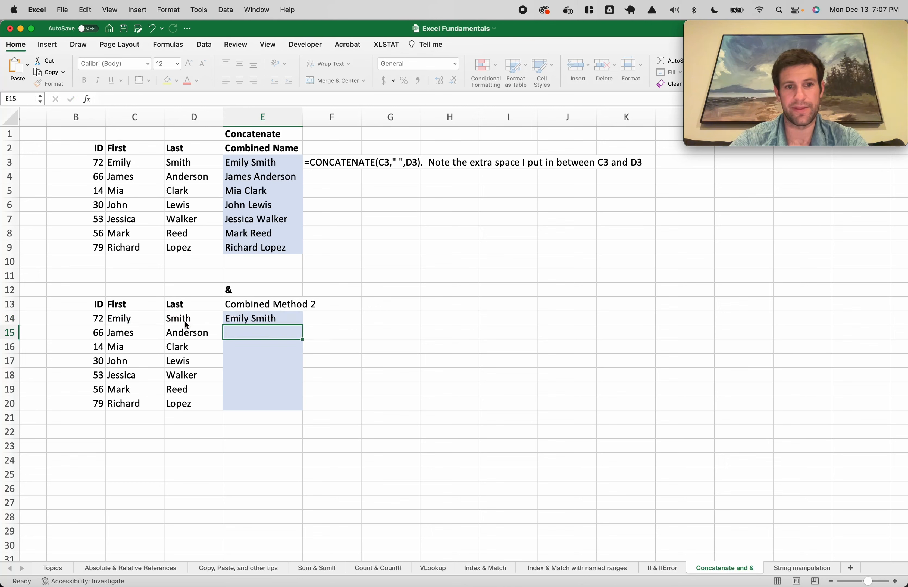
click(278, 322)
double_click(302, 326)
click(266, 401)
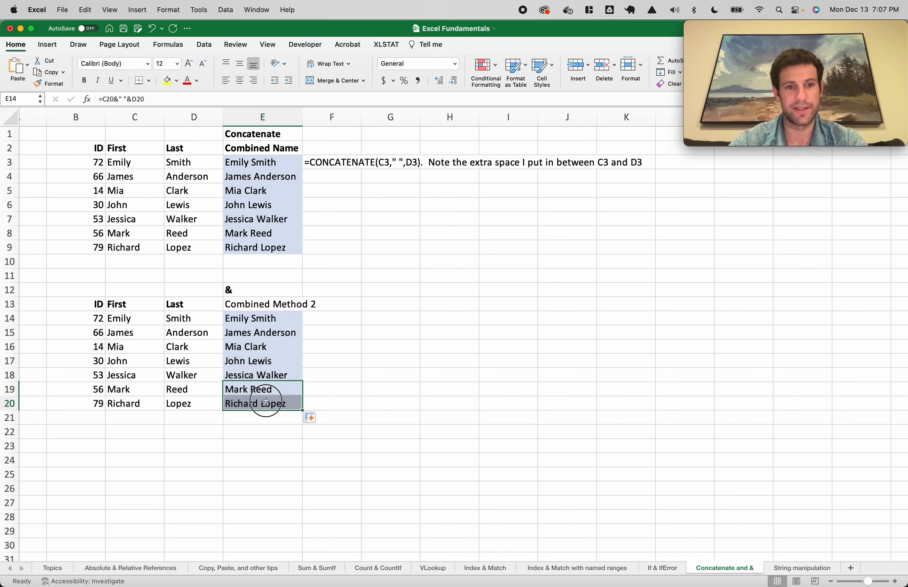
double_click(261, 319)
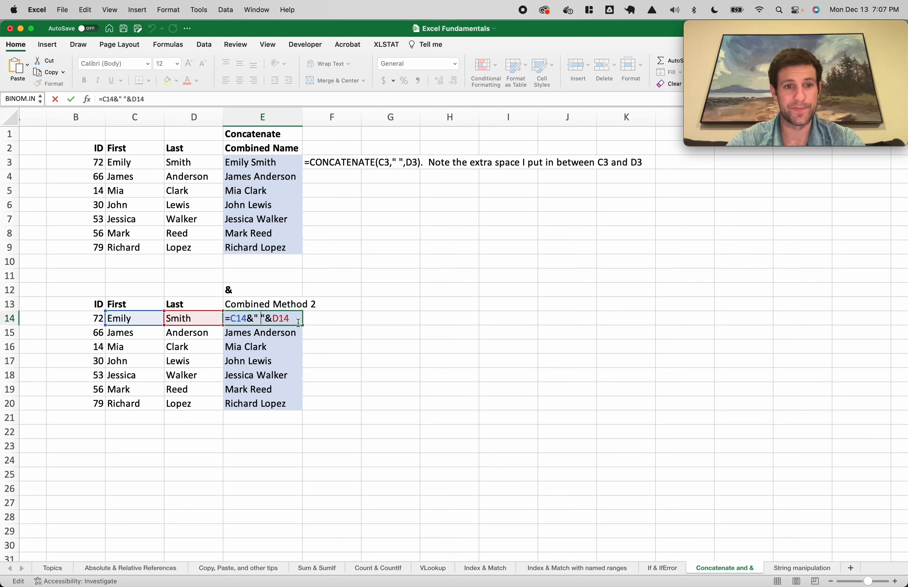
key(Escape)
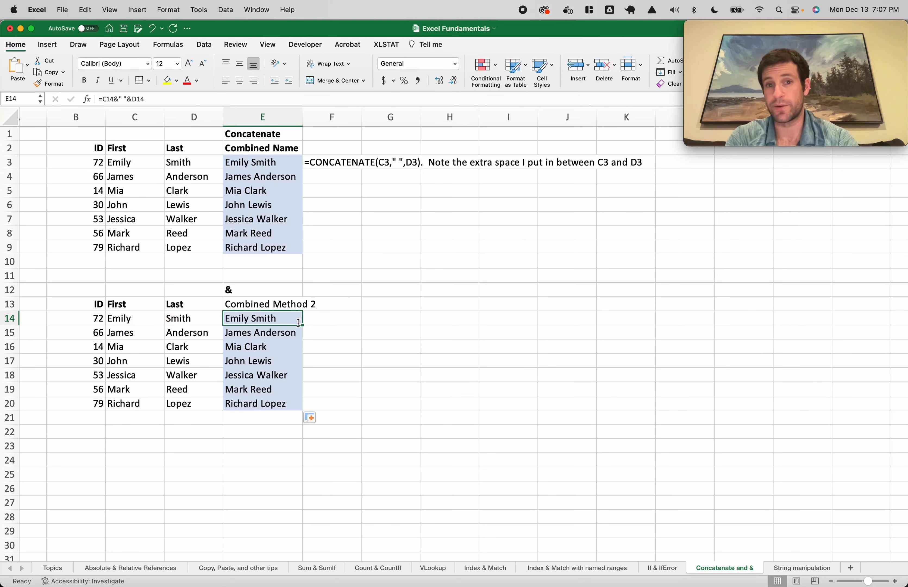
double_click(287, 322)
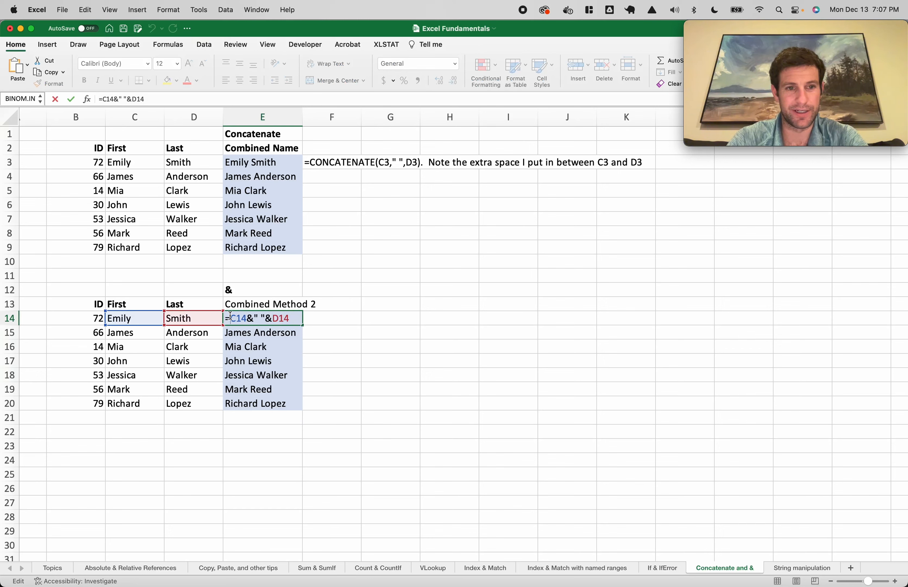
text(""")
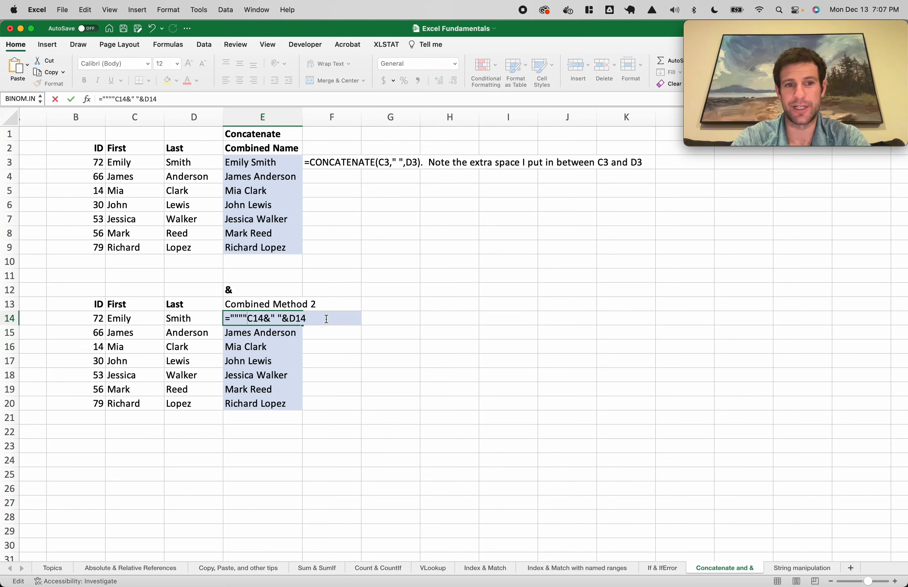
text(&C14&" "&D14&"")
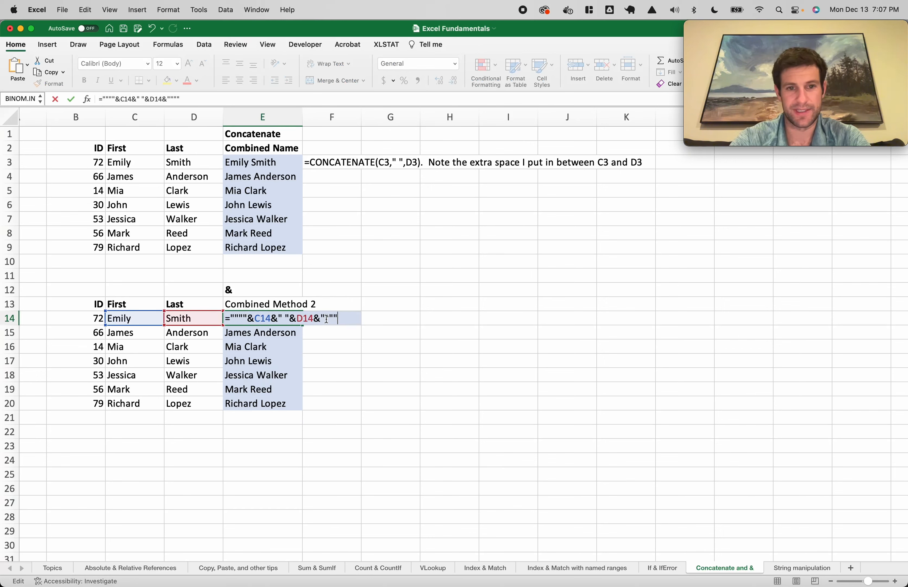
key(Return)
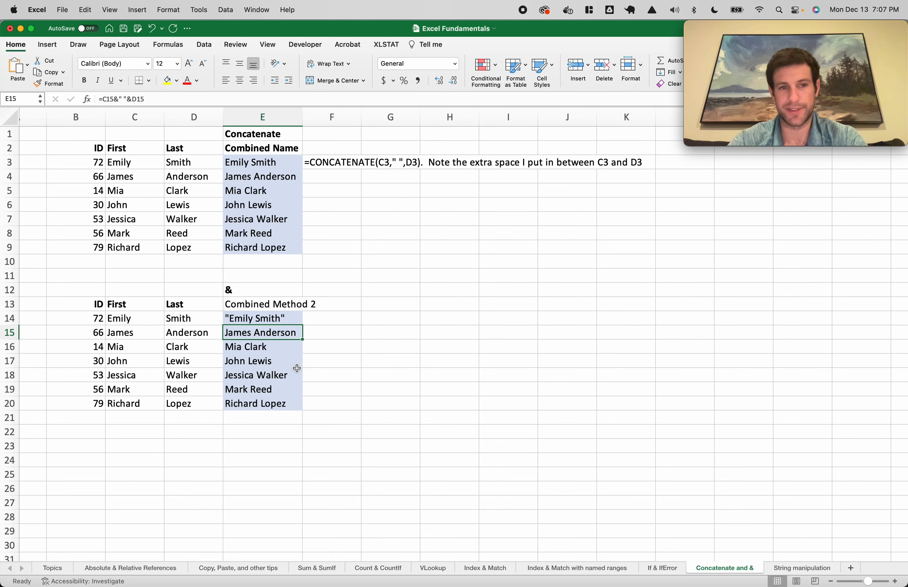
key(ctrl+Page_Down)
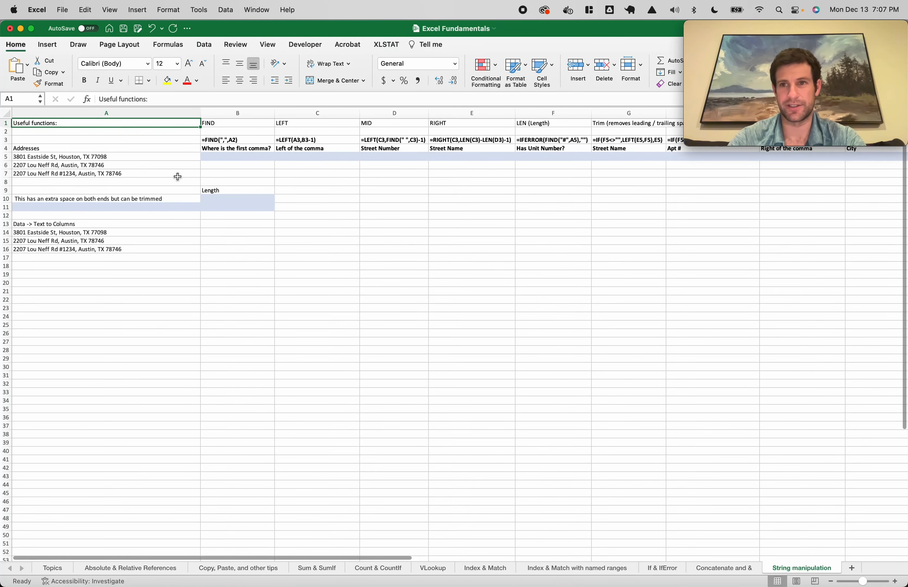
Zoom into the address table, then select A5 and the three addresses in A14:A16
scroll(84, 170, up, 5)
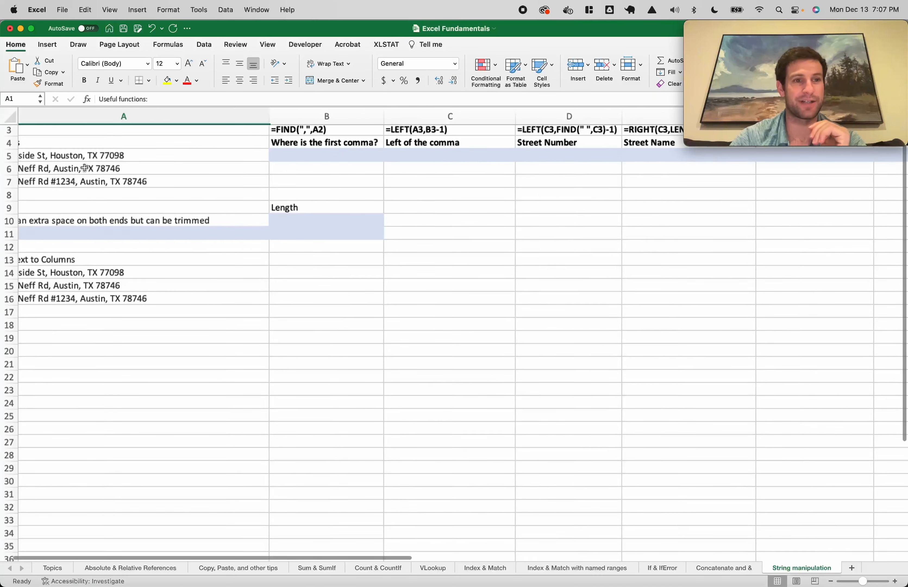
scroll(76, 170, up, 2)
scroll(77, 170, left, 2)
drag(71, 180, 109, 216)
click(68, 183)
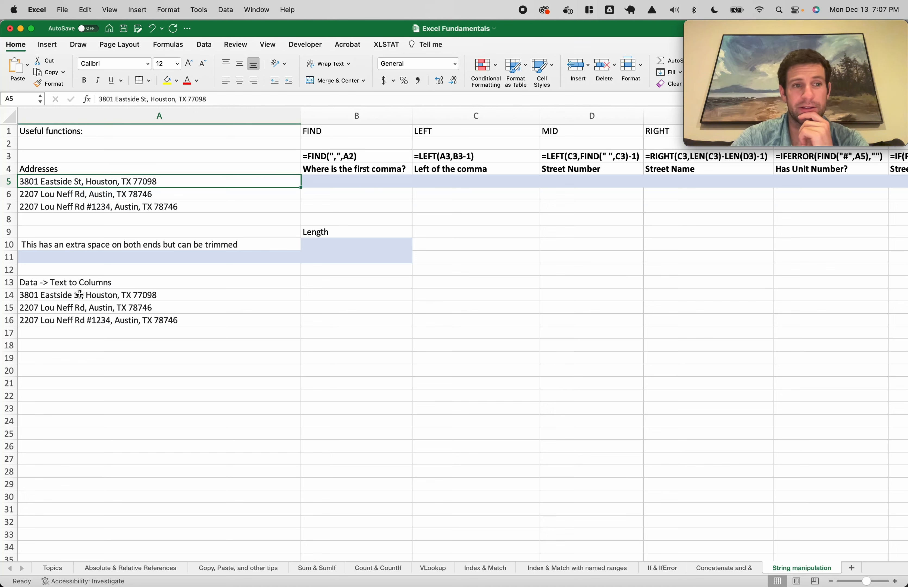
drag(79, 294, 120, 318)
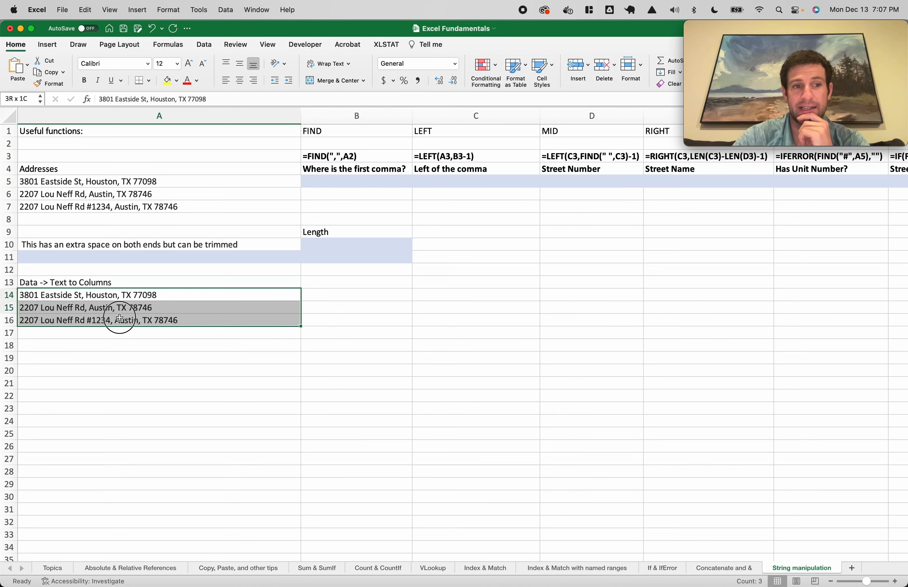
click(204, 46)
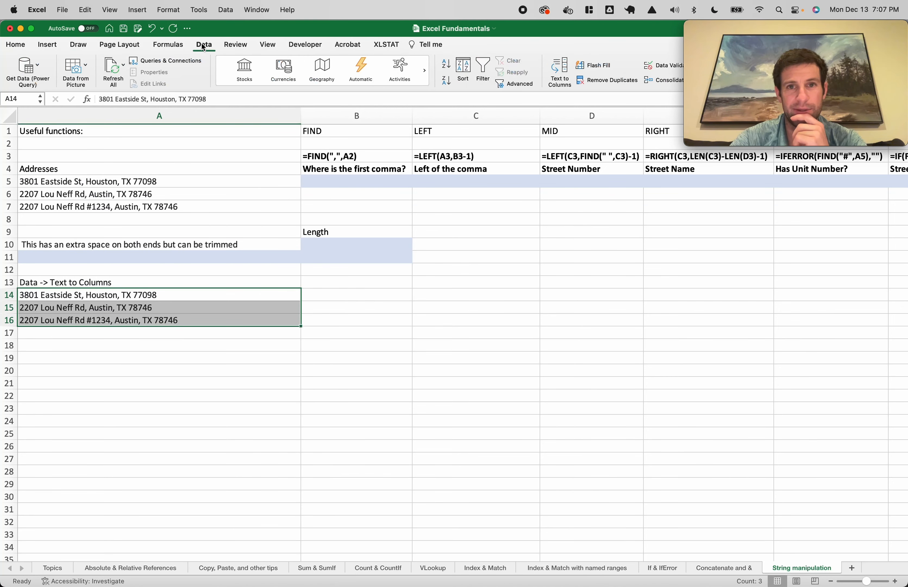
click(561, 69)
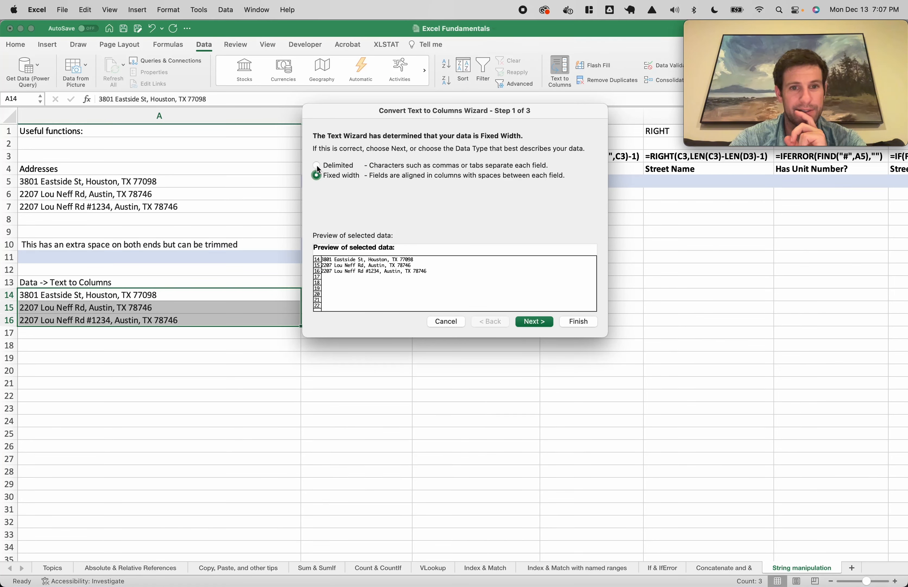
click(529, 323)
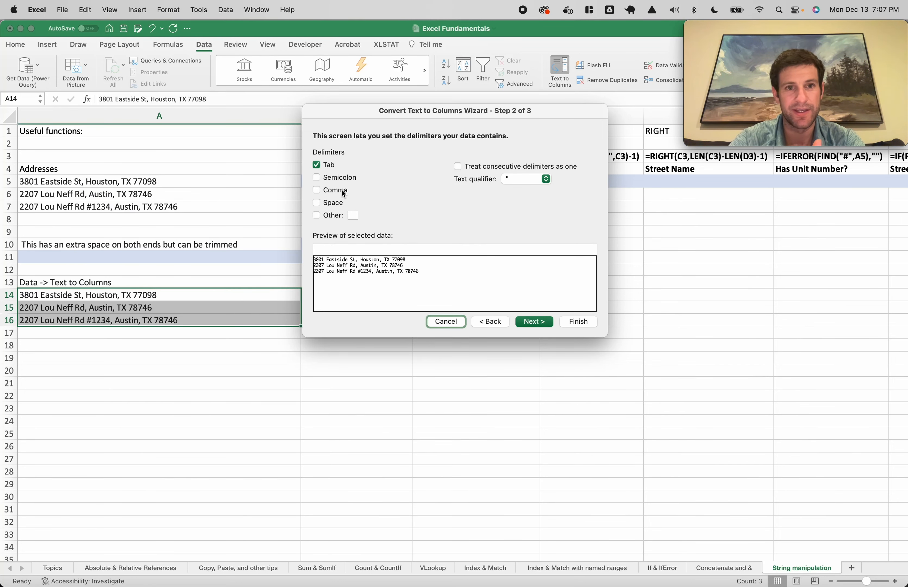
click(344, 193)
click(570, 322)
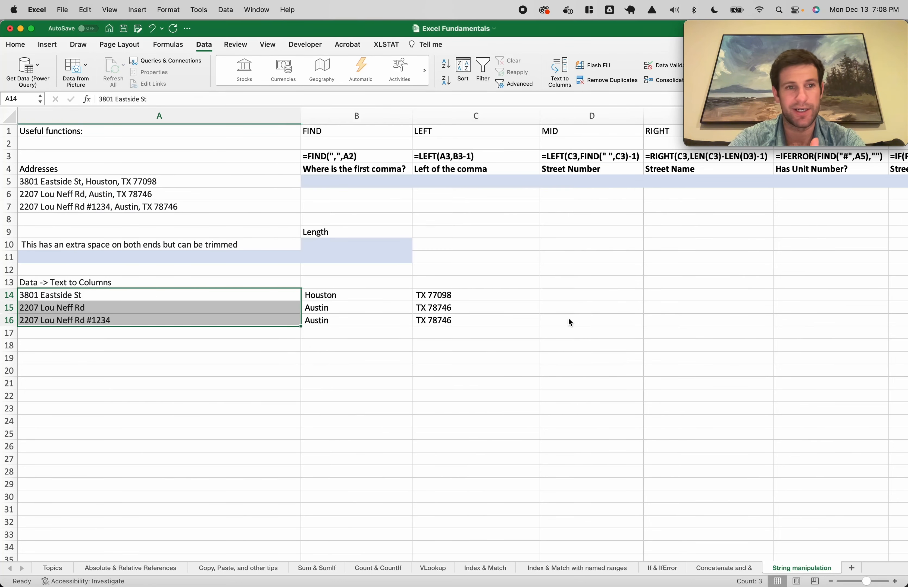
click(372, 357)
drag(200, 293, 426, 321)
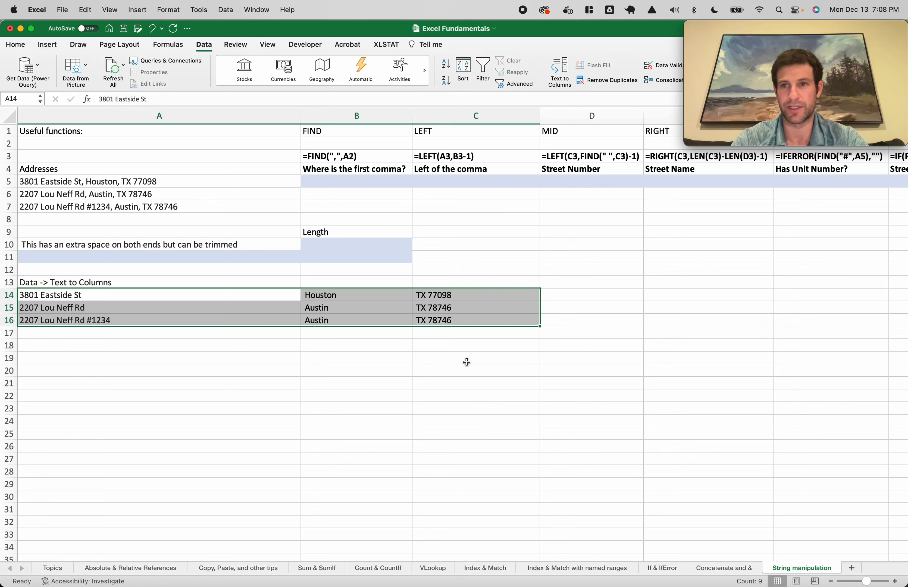
key(super+z)
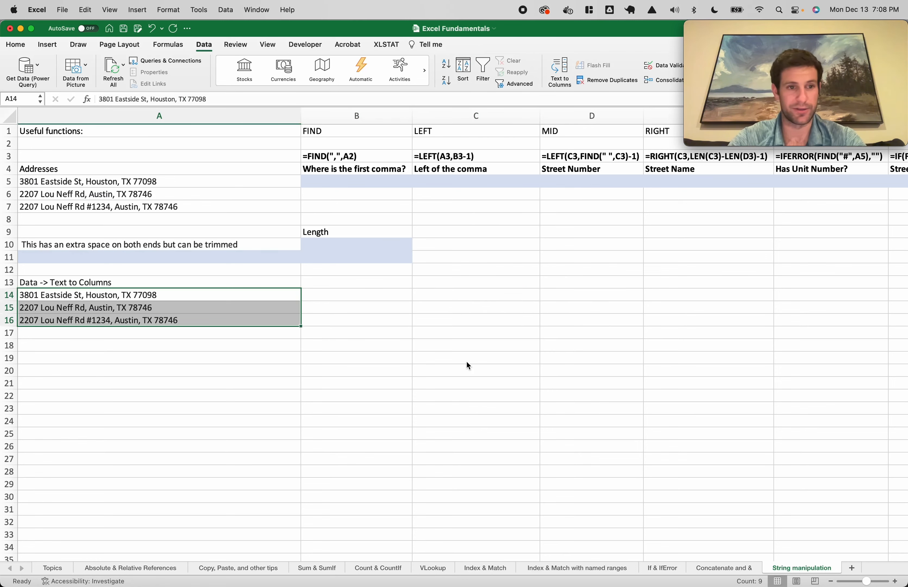
Enter =FIND(",",A5) in B5 and fill it to B7, giving 17, 17 and 23
click(239, 369)
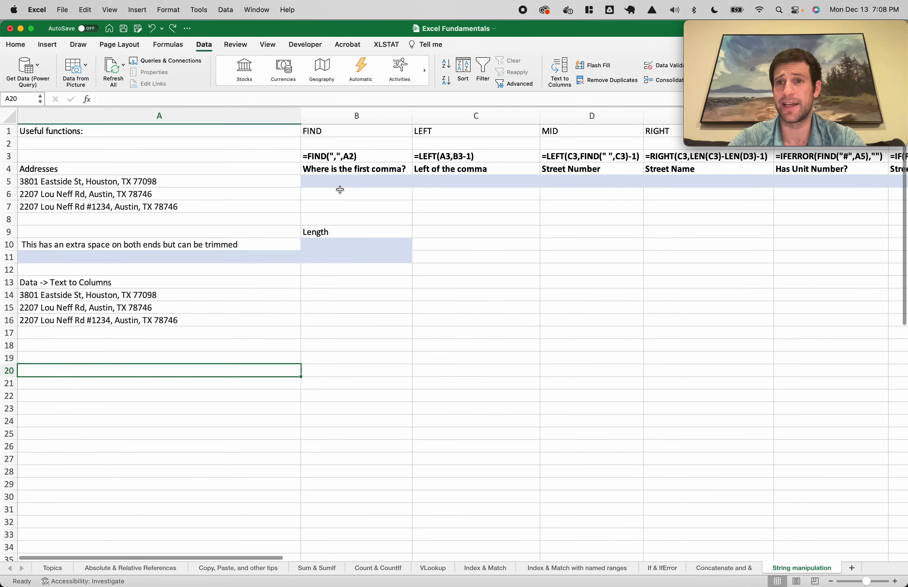
drag(94, 182, 102, 208)
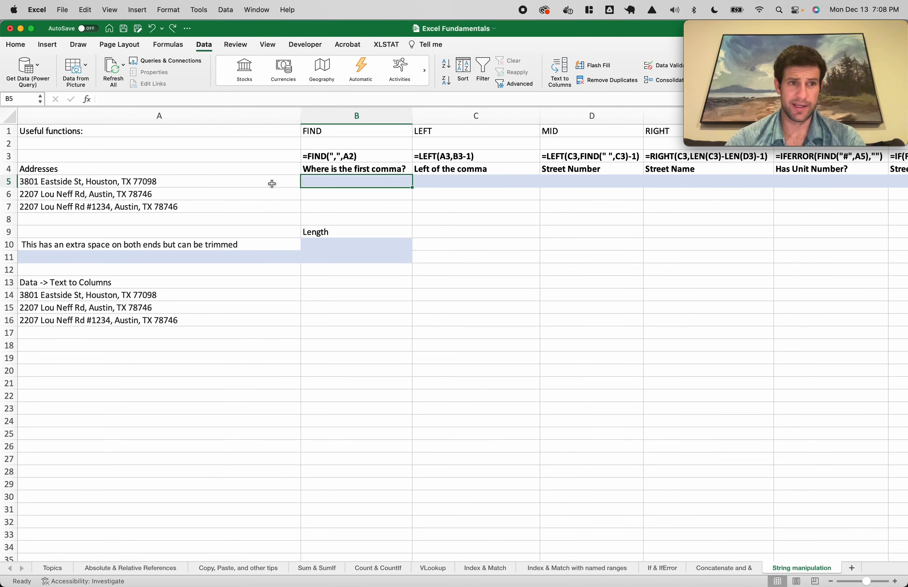
click(83, 182)
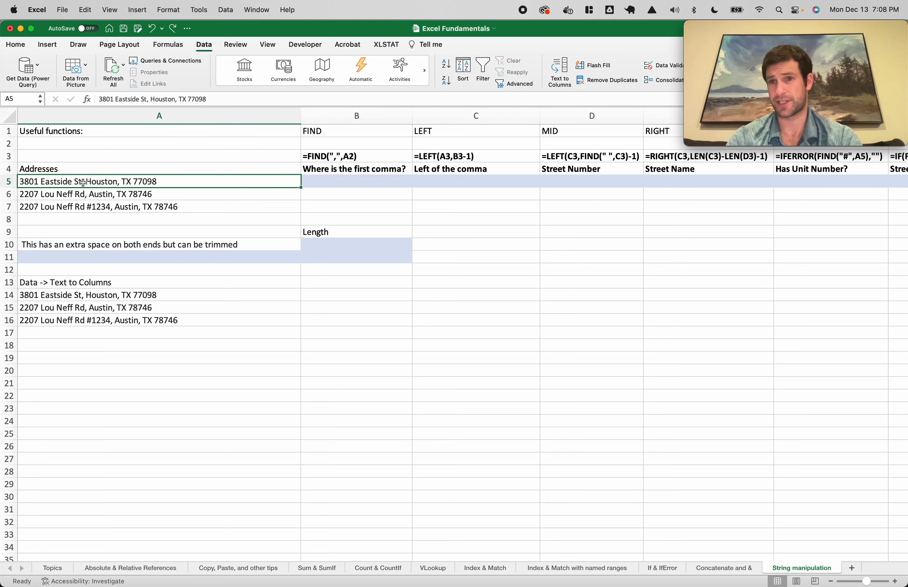
click(319, 185)
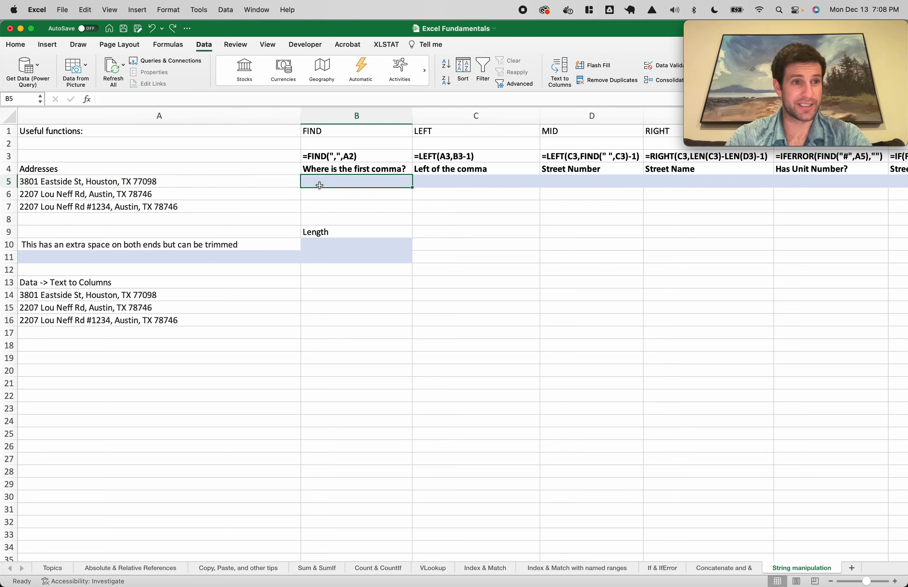
text(=find(",)
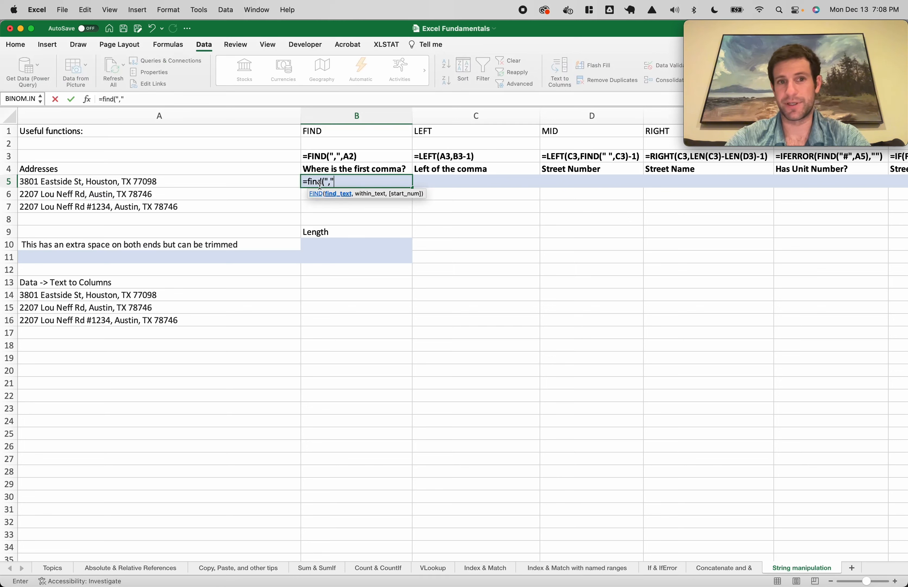
text(",)
click(183, 182)
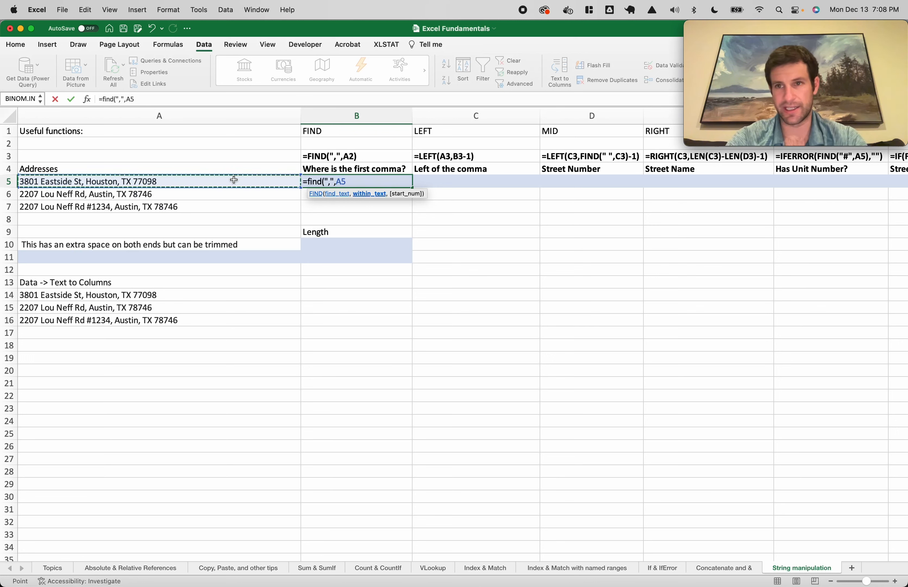
key(Return)
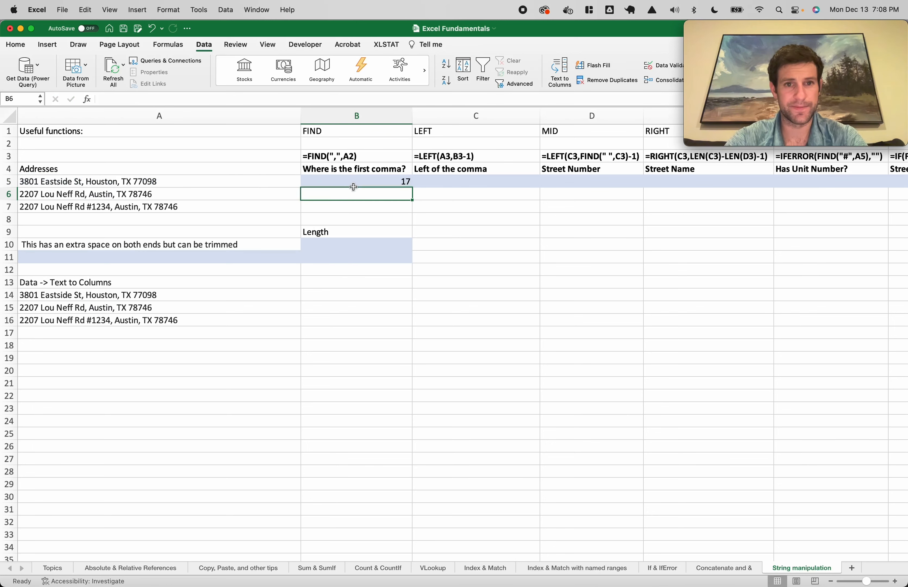
click(399, 183)
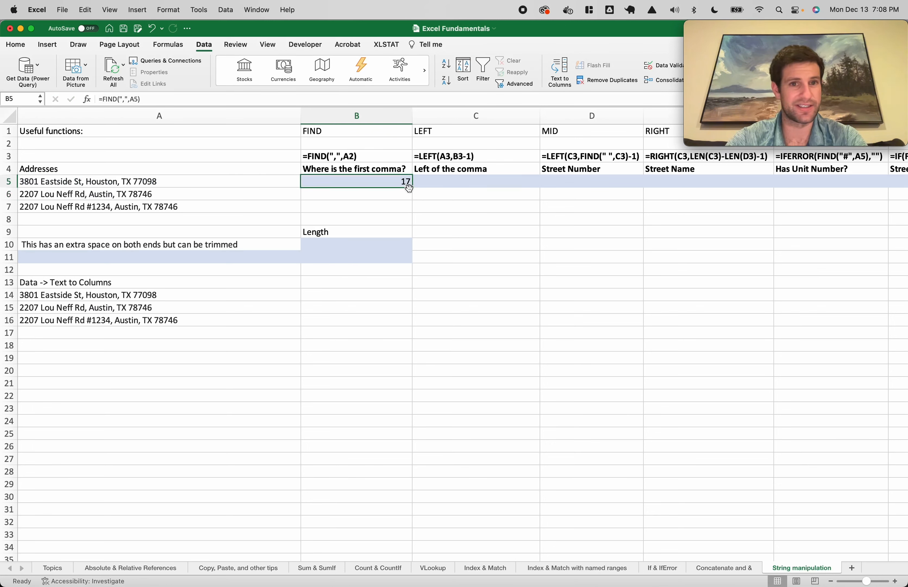
drag(411, 187, 406, 208)
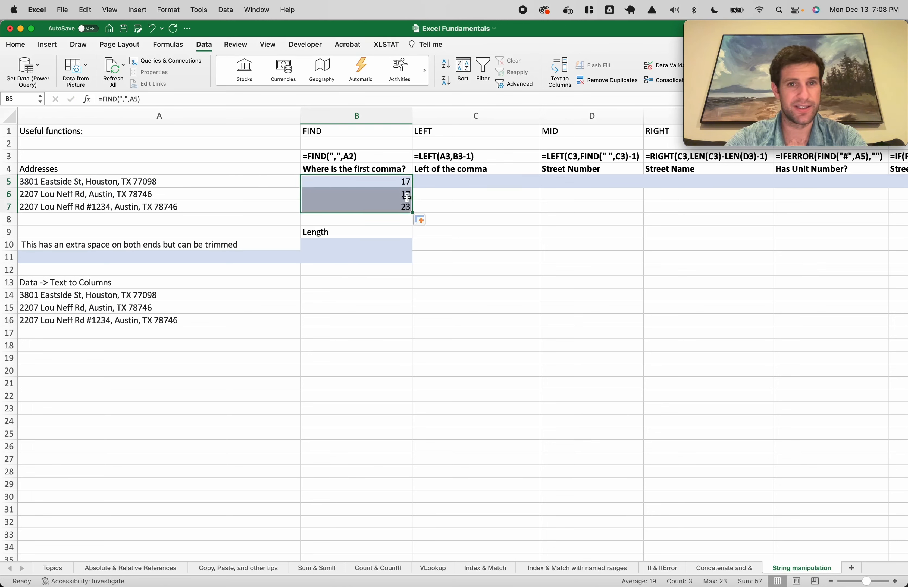
click(90, 208)
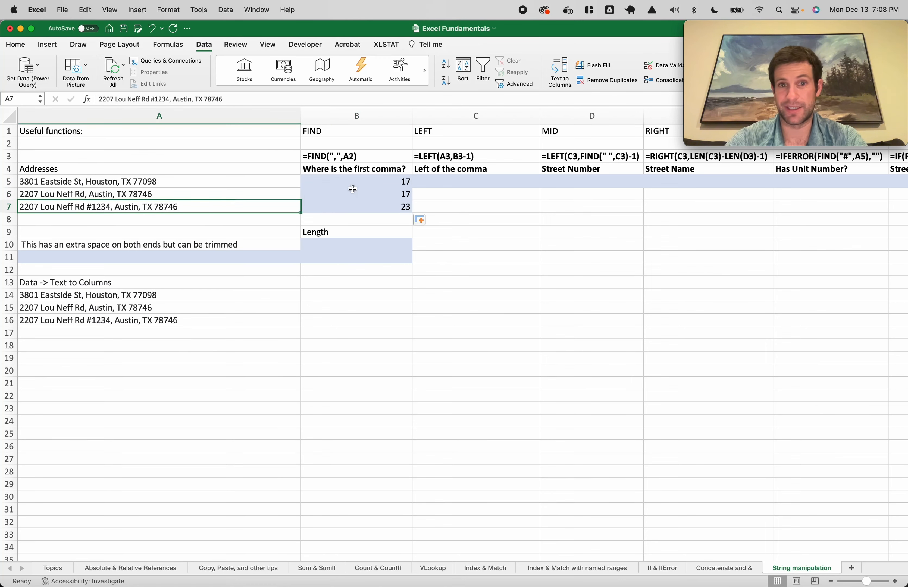
scroll(355, 189, right, 2)
scroll(400, 183, left, 2)
Enter =LEFT(A5,B5) in C5, which returns the street part ending in a comma
click(417, 180)
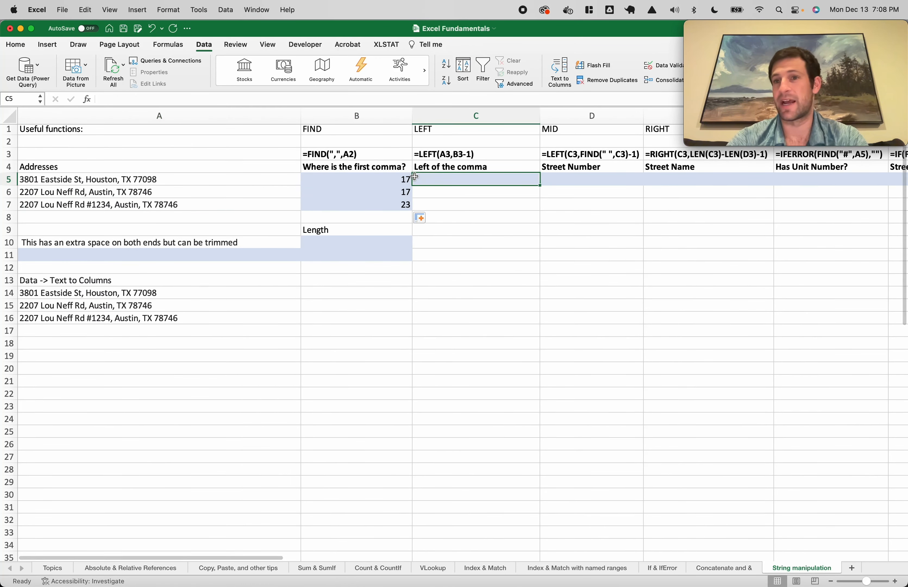
text(=left()
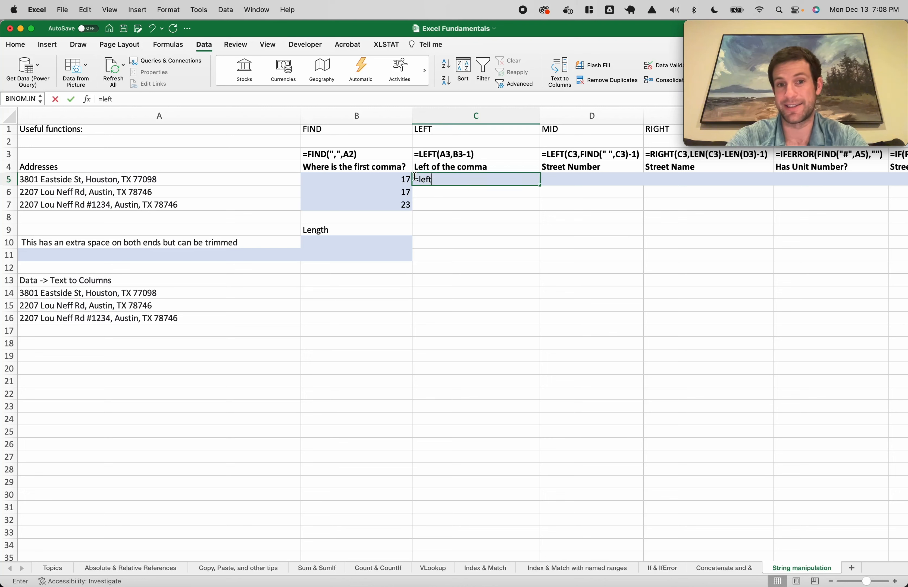
click(123, 183)
text(,)
click(341, 177)
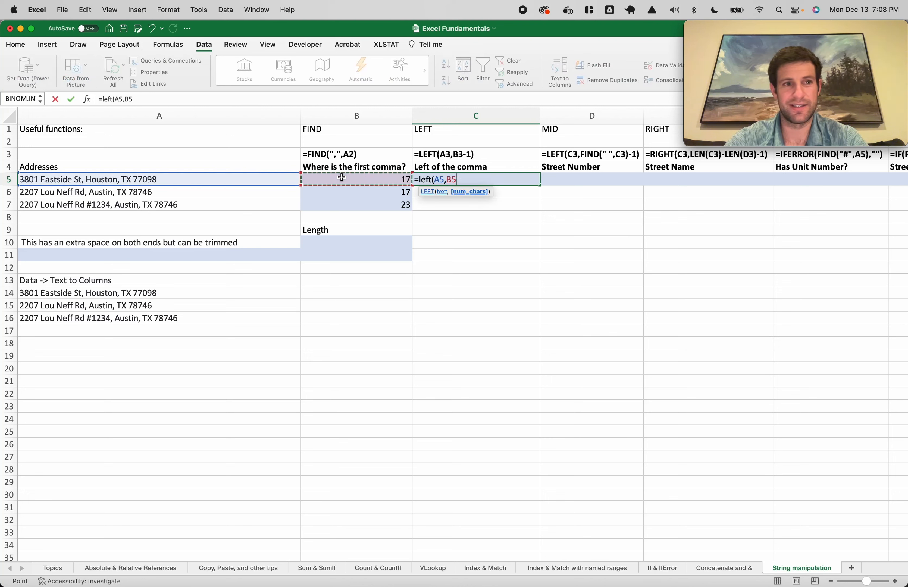
text())
key(Return)
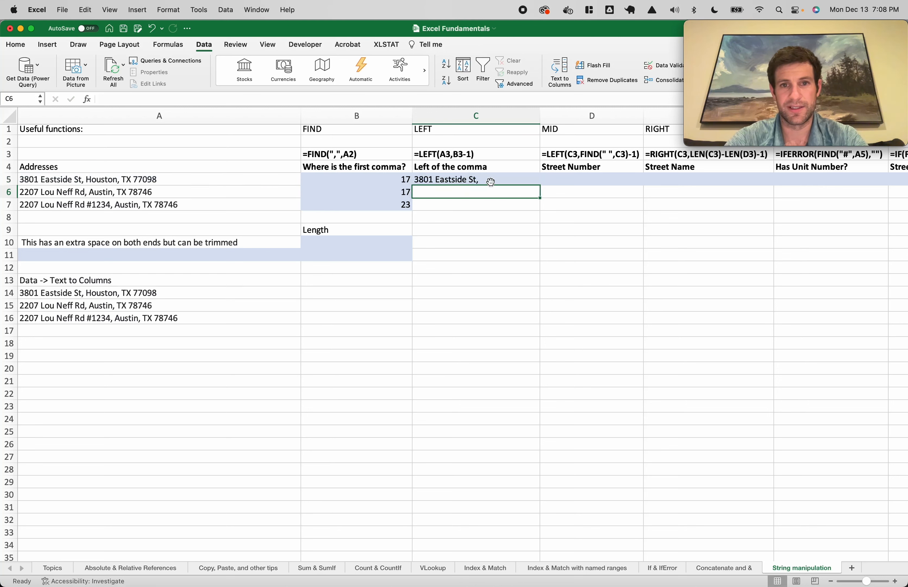
click(491, 178)
Change C5 to =LEFT(A5,B5-1) to drop the comma and fill it down to C7
double_click(492, 177)
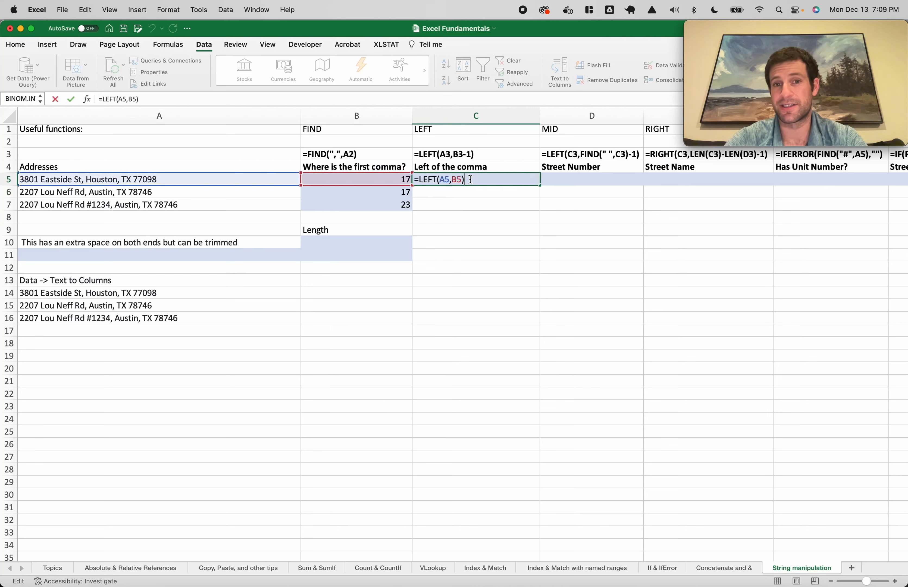
key(Left)
text(-1)
key(Return)
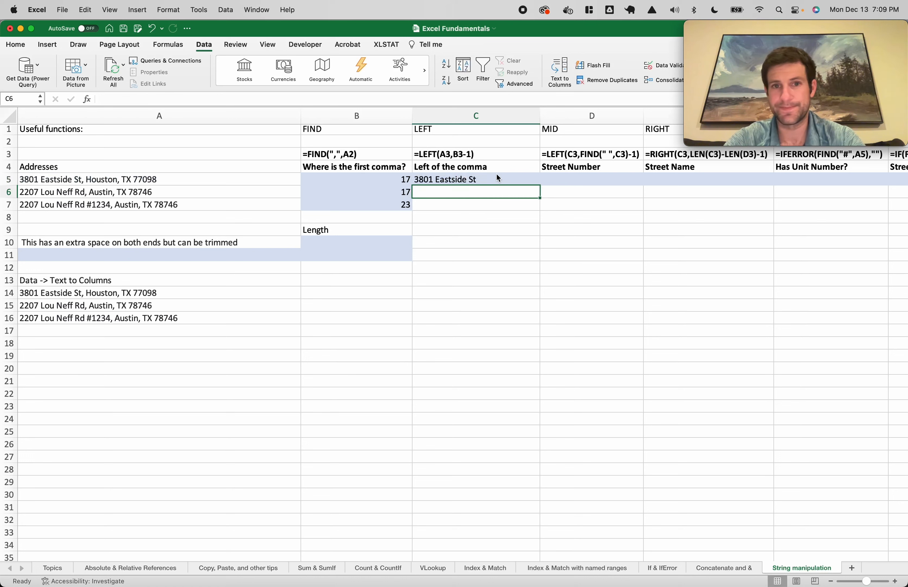
click(508, 178)
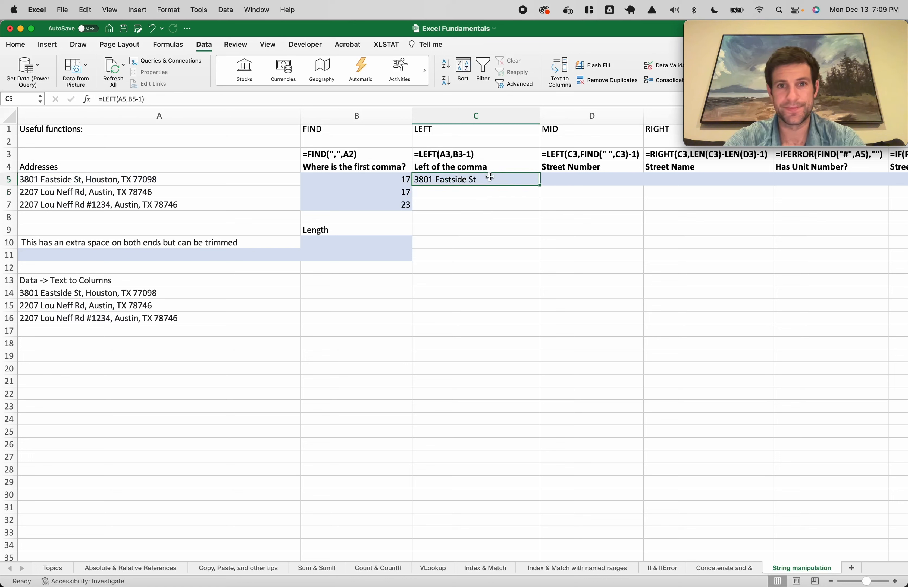
double_click(540, 186)
key(Up)
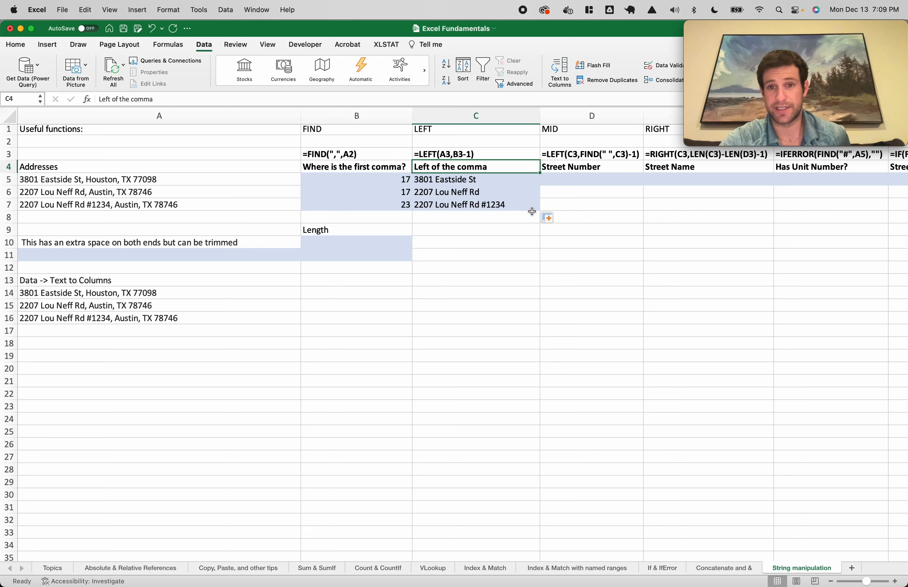
click(581, 181)
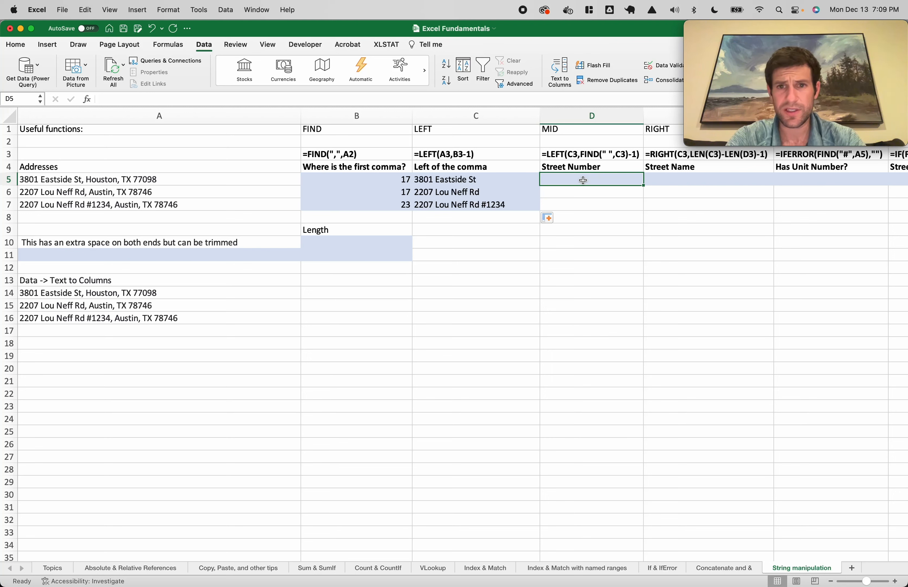
text(=left()
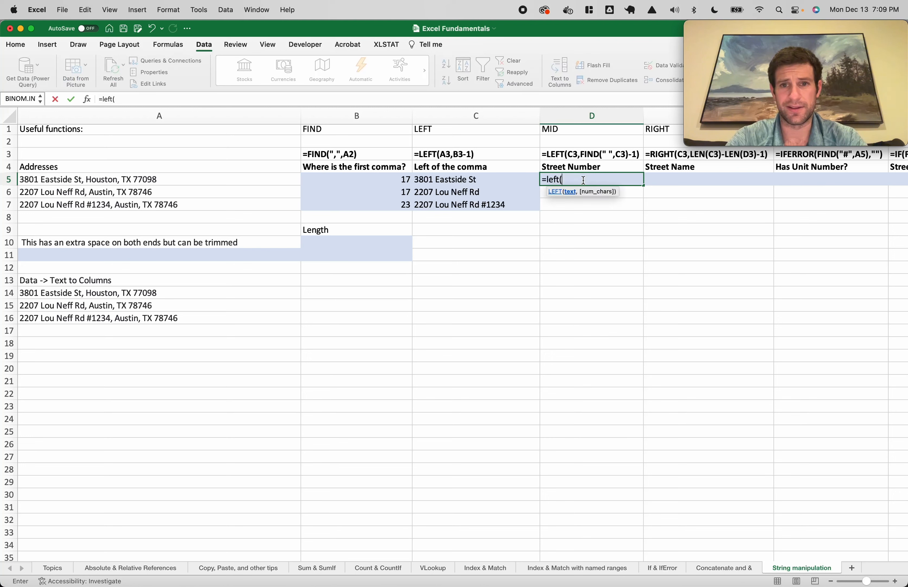
click(485, 175)
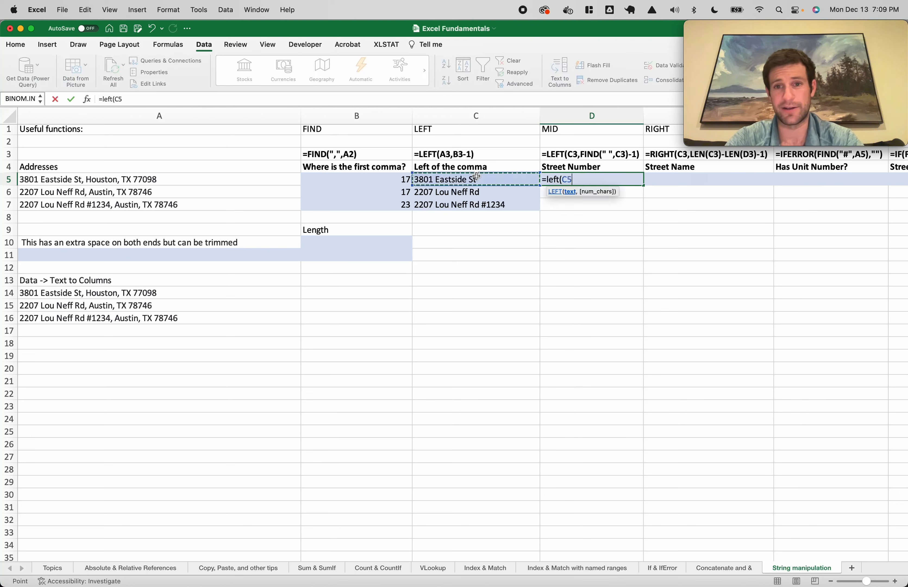
text(,find)
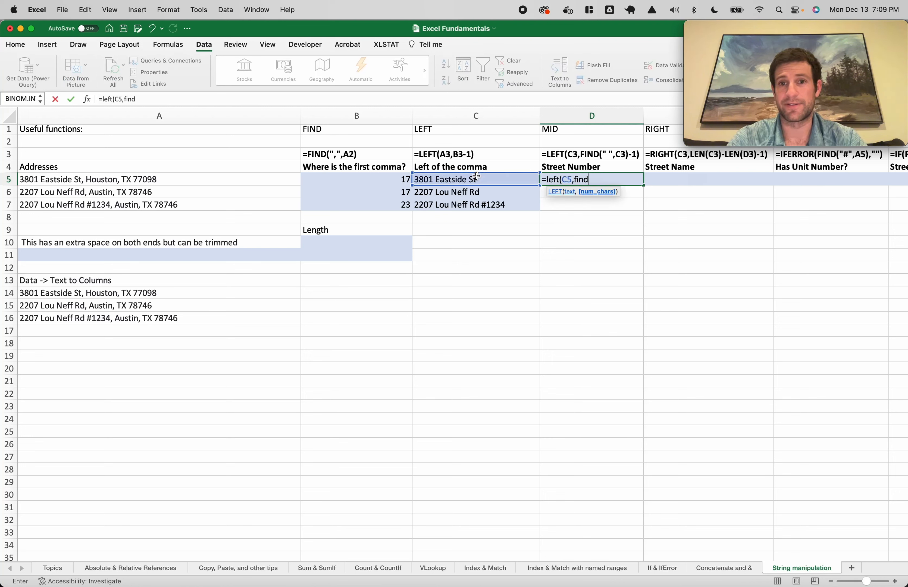
text((" ",)
click(477, 176)
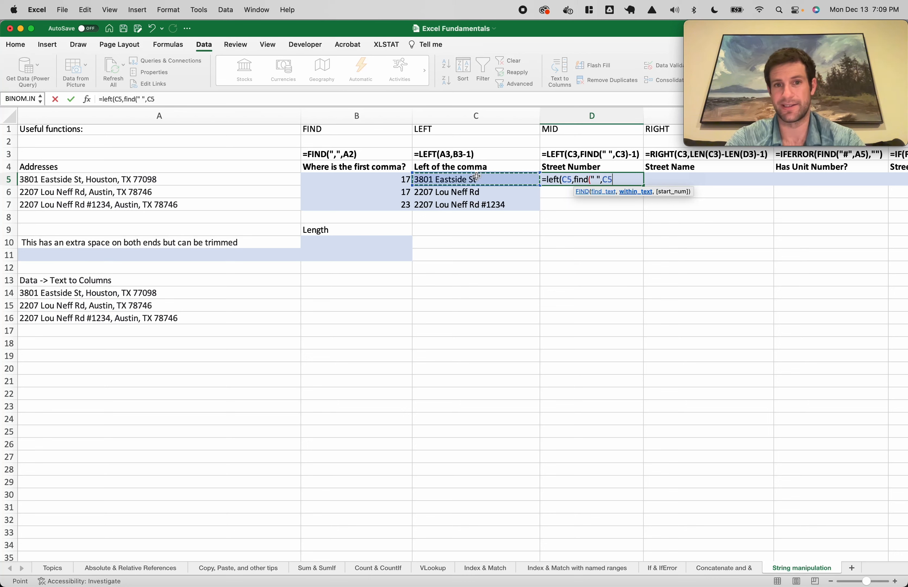
text())
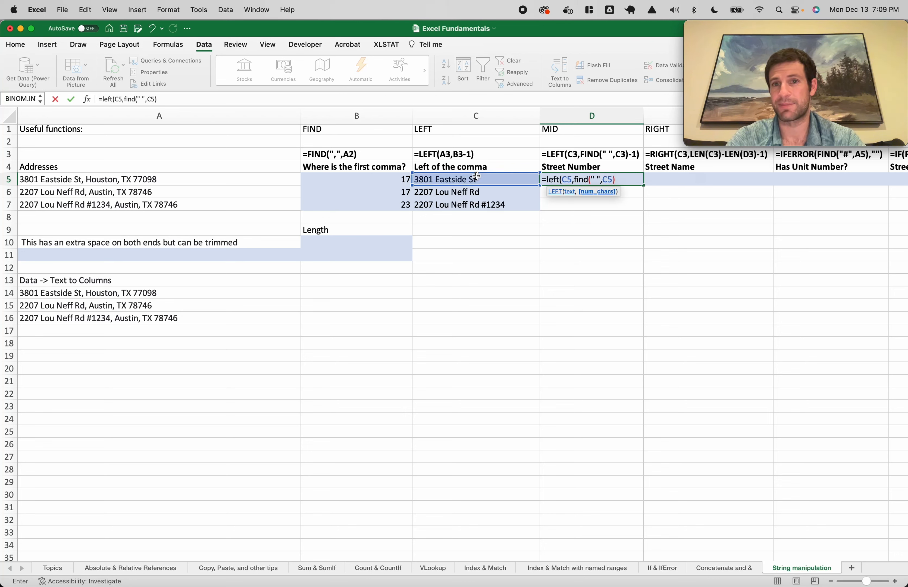
text(-1))
key(Return)
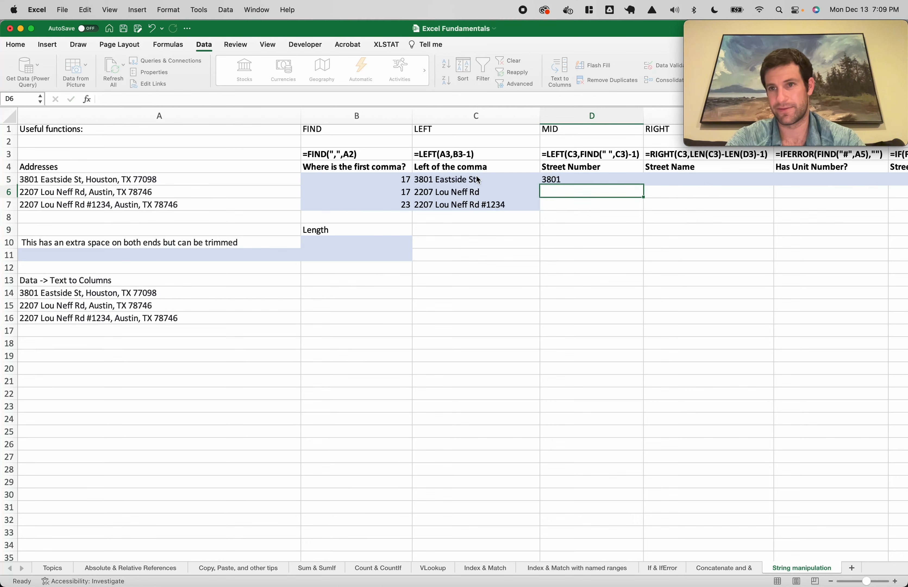
click(632, 180)
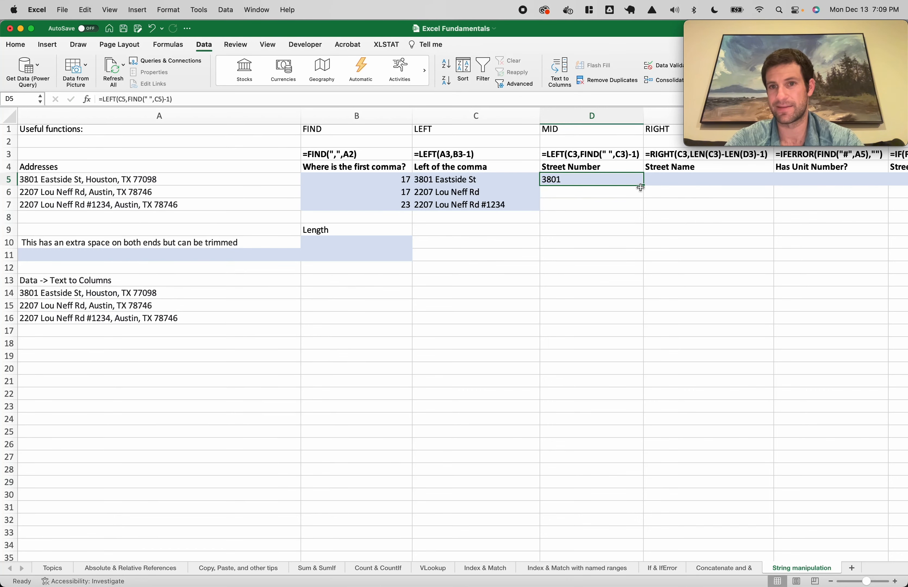
double_click(643, 185)
click(663, 181)
Enter =RIGHT(C5,LEN(C5)-LEN(D5)-1) in E5 to extract the street name
scroll(684, 179, right, 3)
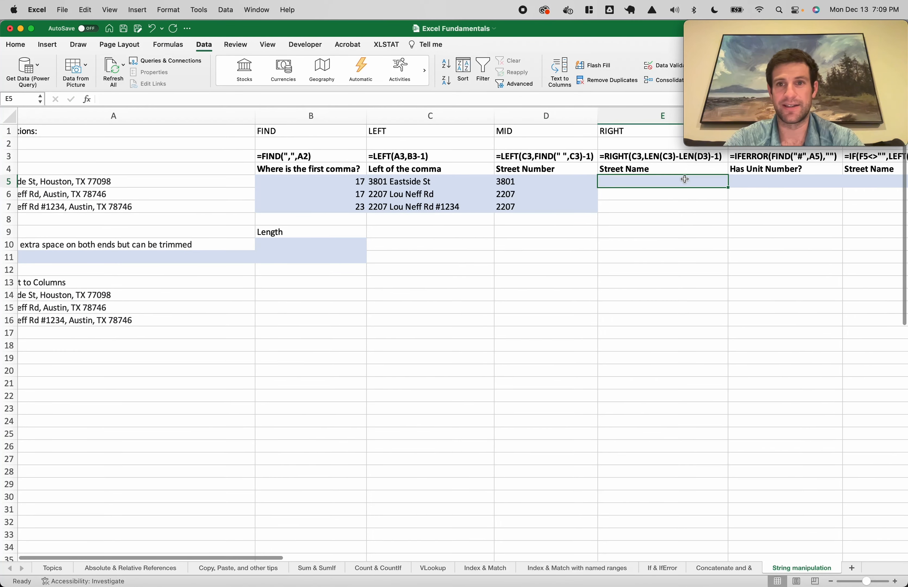
scroll(685, 179, left, 3)
scroll(685, 179, down, 1)
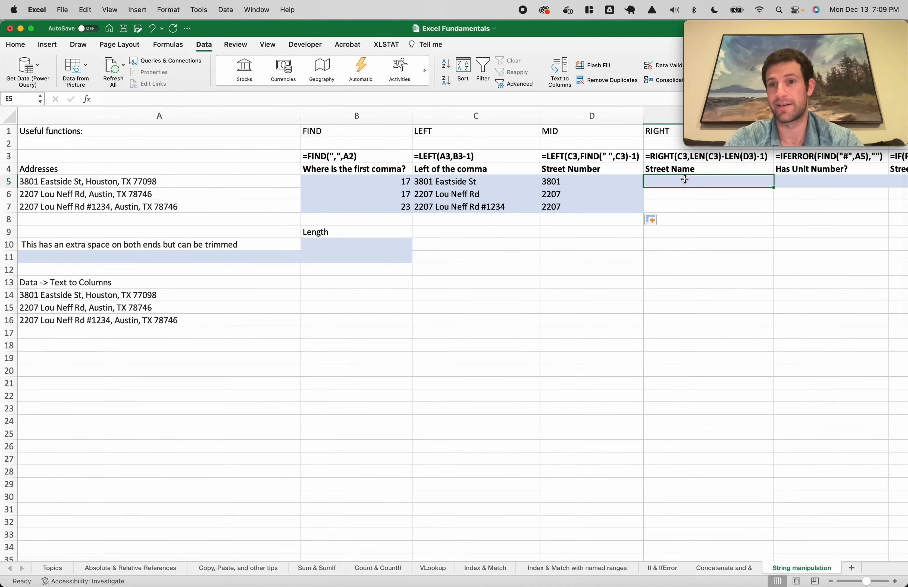
scroll(685, 179, right, 2)
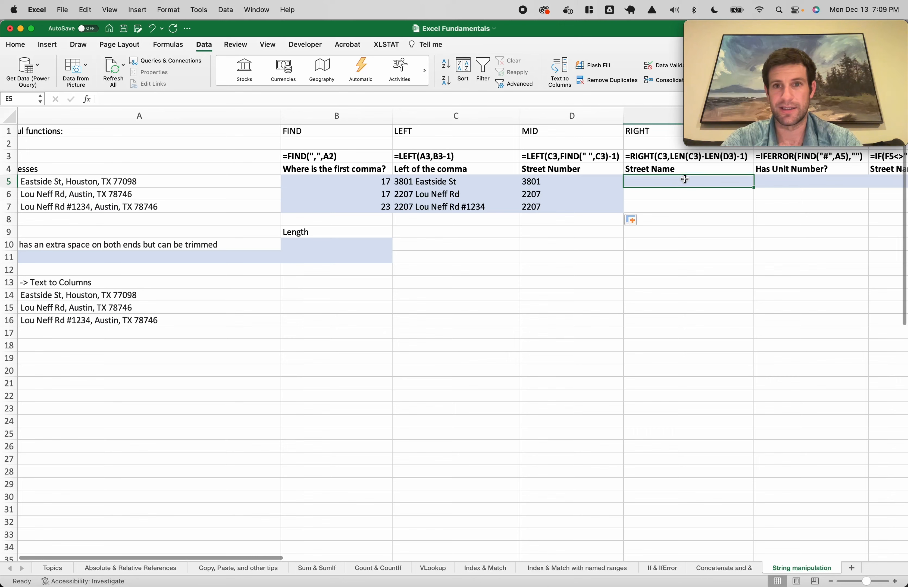
scroll(685, 180, left, 2)
text(=right()
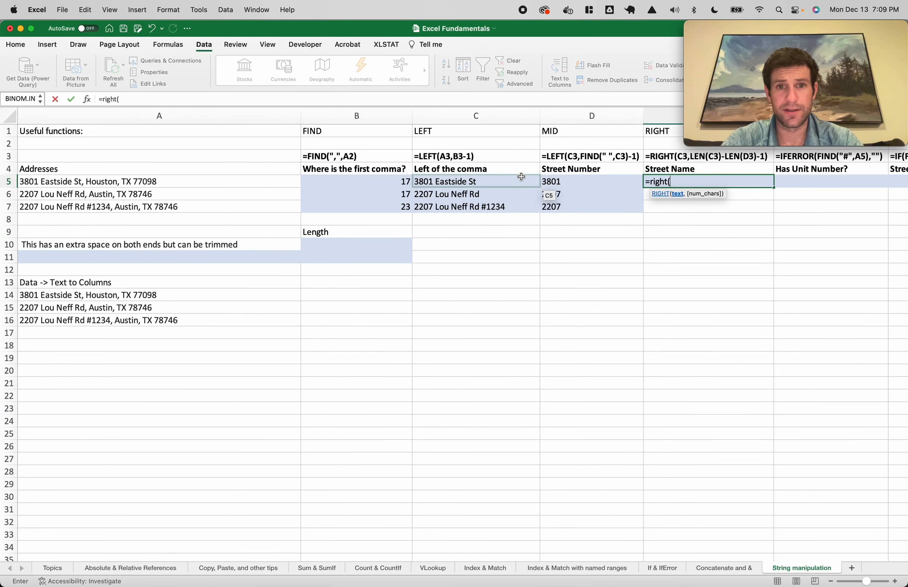
click(511, 179)
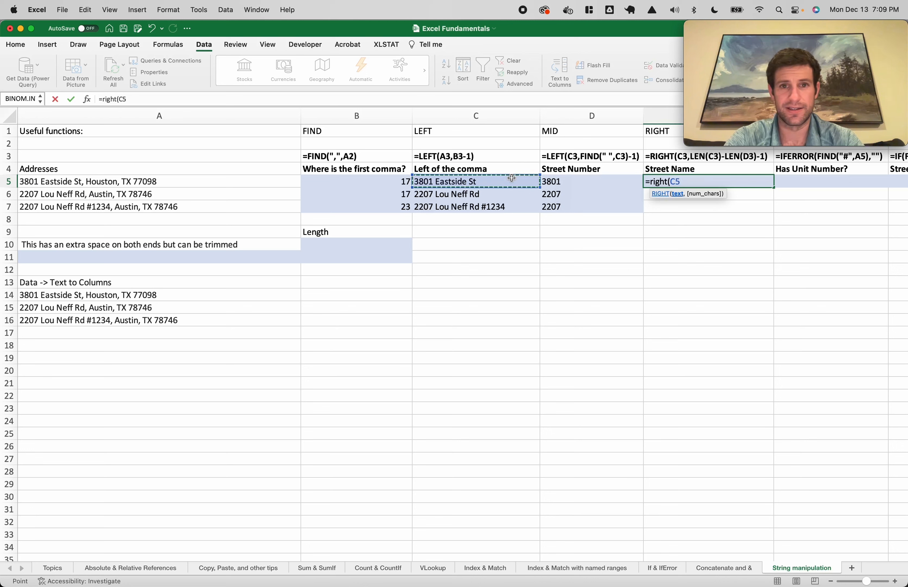
text(,)
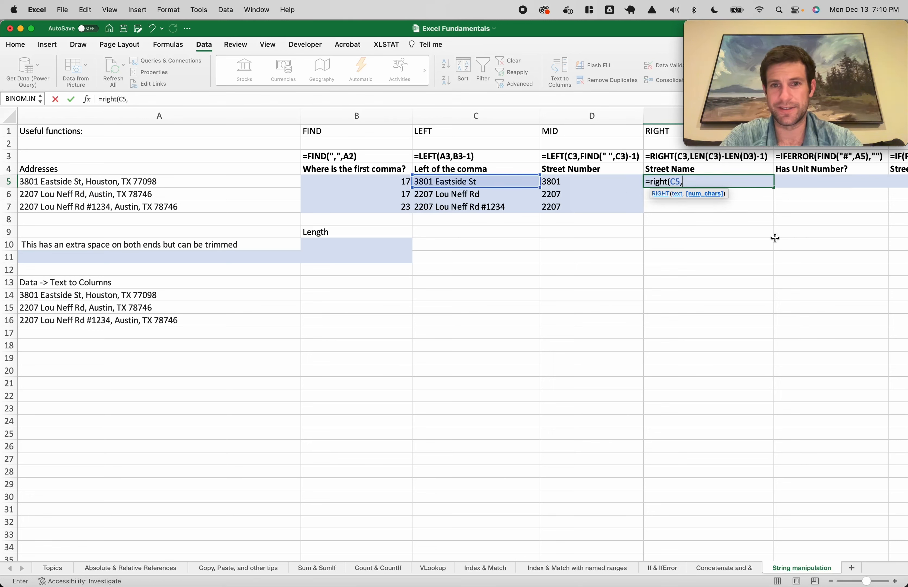
text(len()
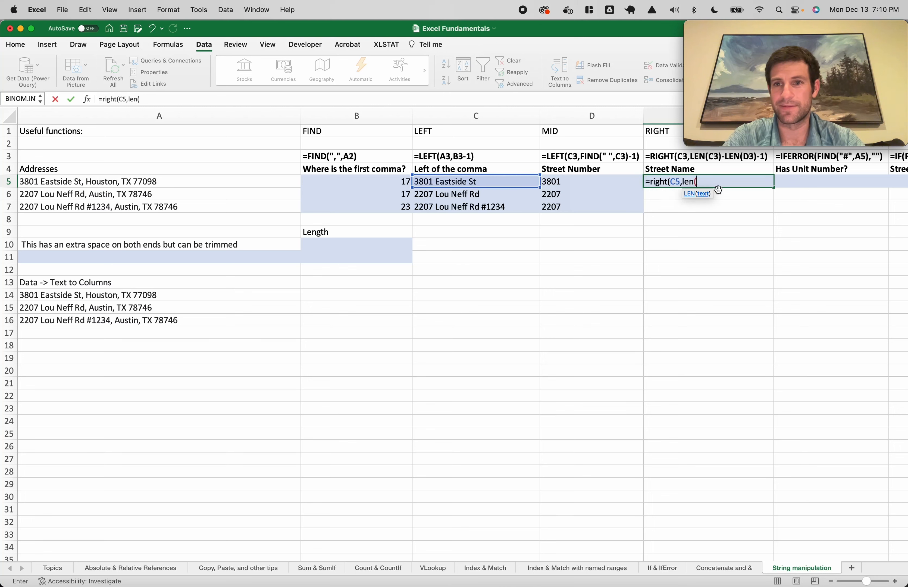
click(480, 184)
text()-len()
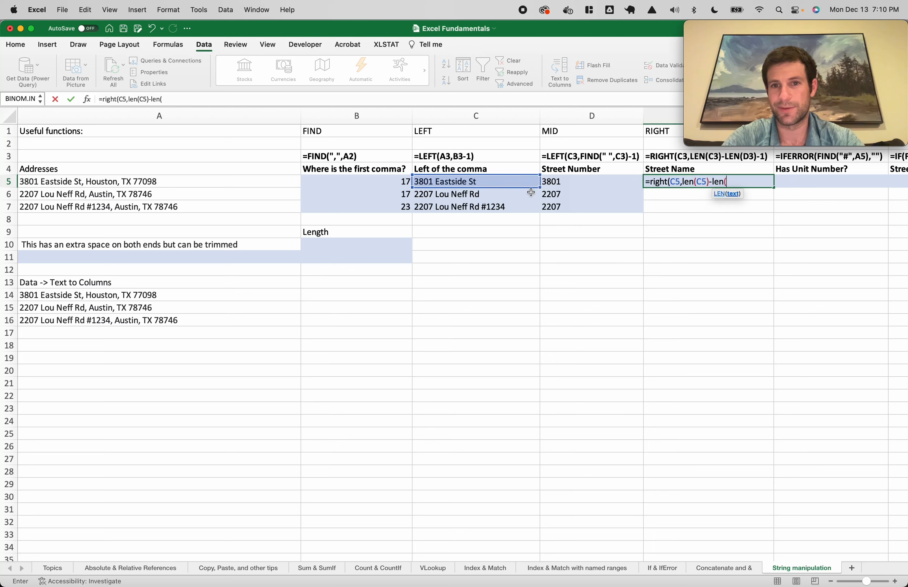
click(562, 183)
text()-)
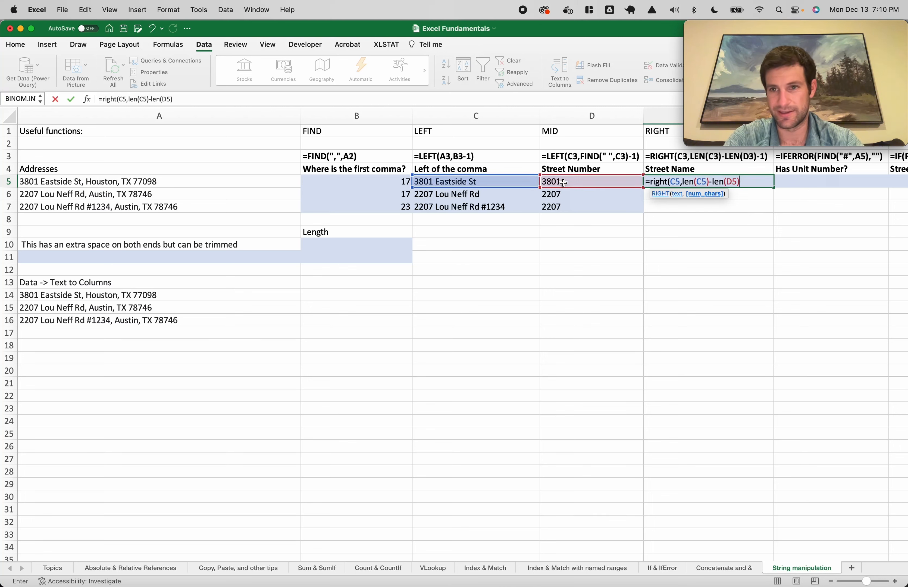
text(1))
key(Return)
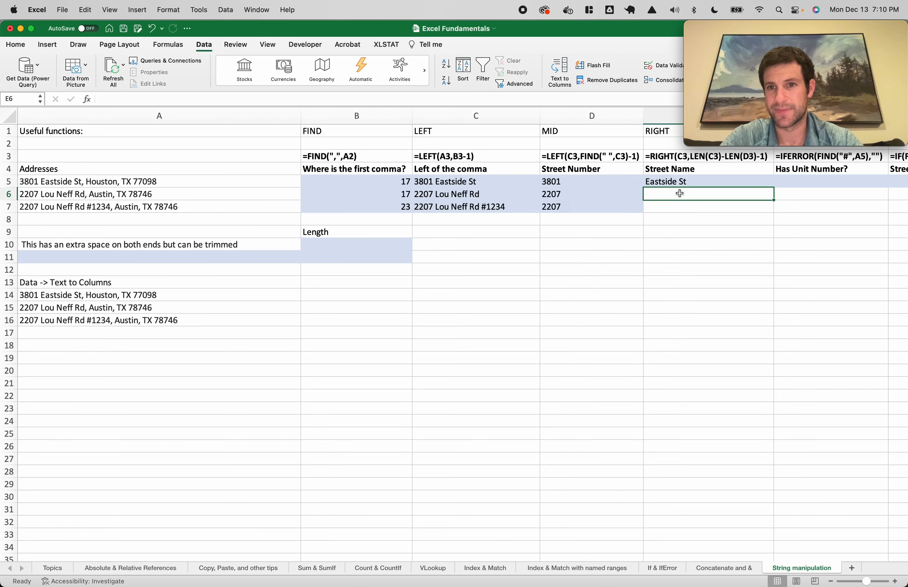
Copy the E5 formula down to E7, giving Eastside St, Lou Neff Rd and Lou Neff Rd #1234
click(690, 183)
drag(773, 187, 747, 212)
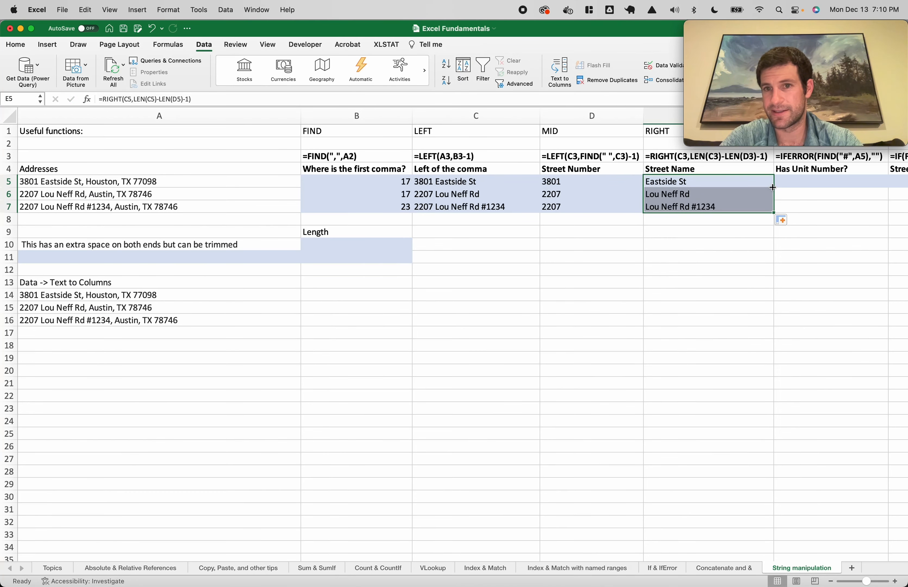
scroll(747, 212, right, 3)
click(786, 182)
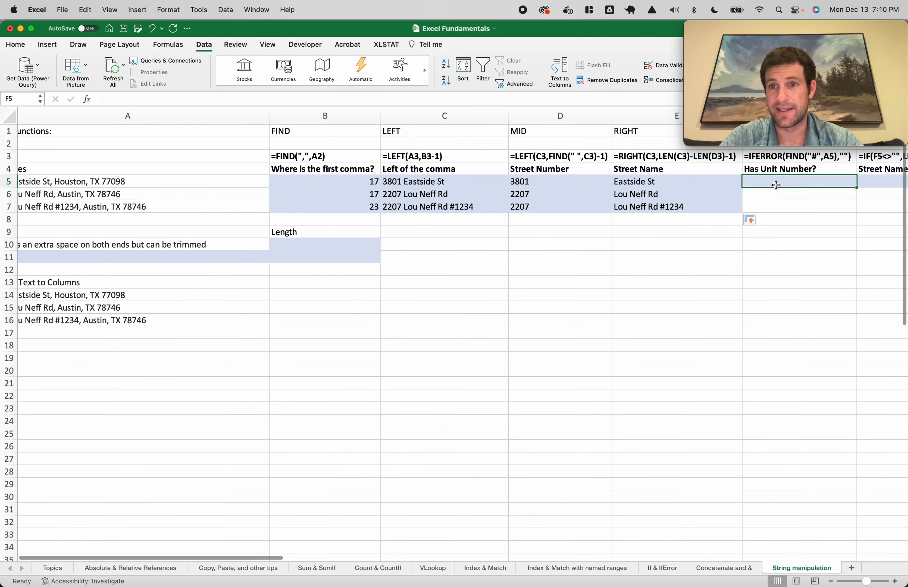
Enter =FIND("#",E5) in F5 and copy it down to F7
text(=)
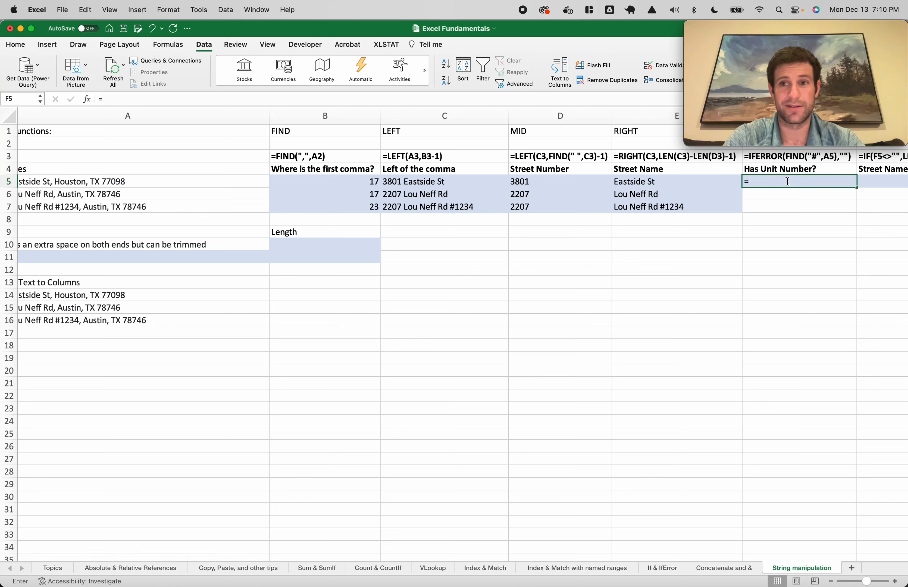
text(iferror()
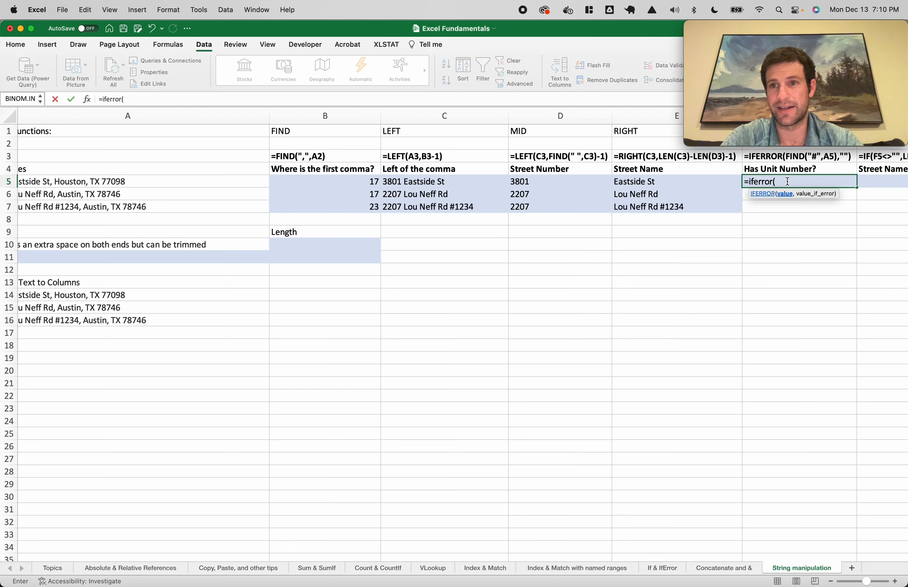
key(Escape)
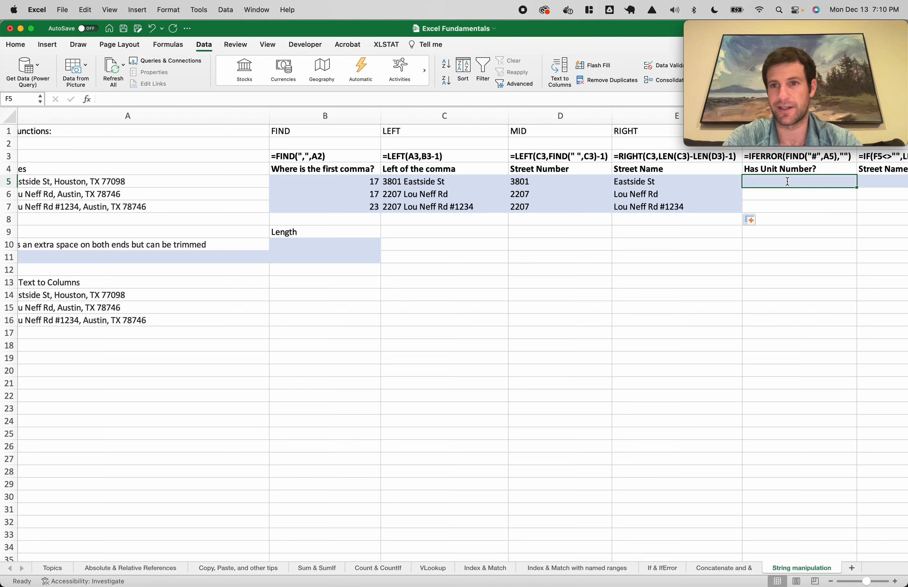
text(=find()
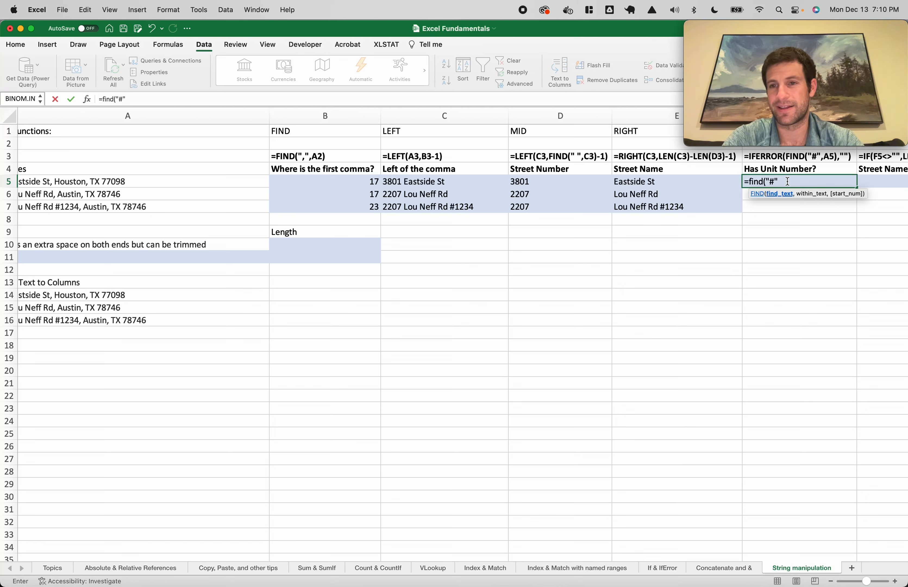
text("#")
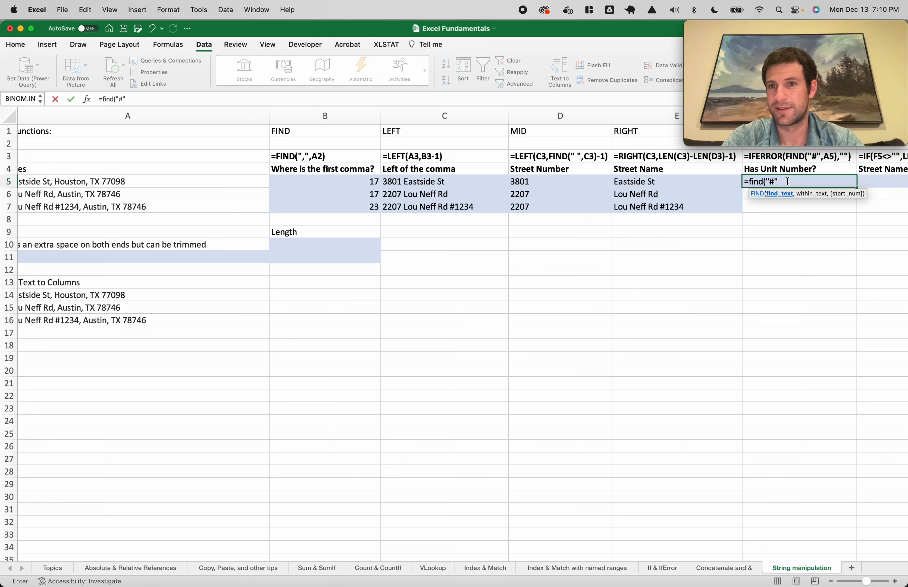
text(,)
click(700, 181)
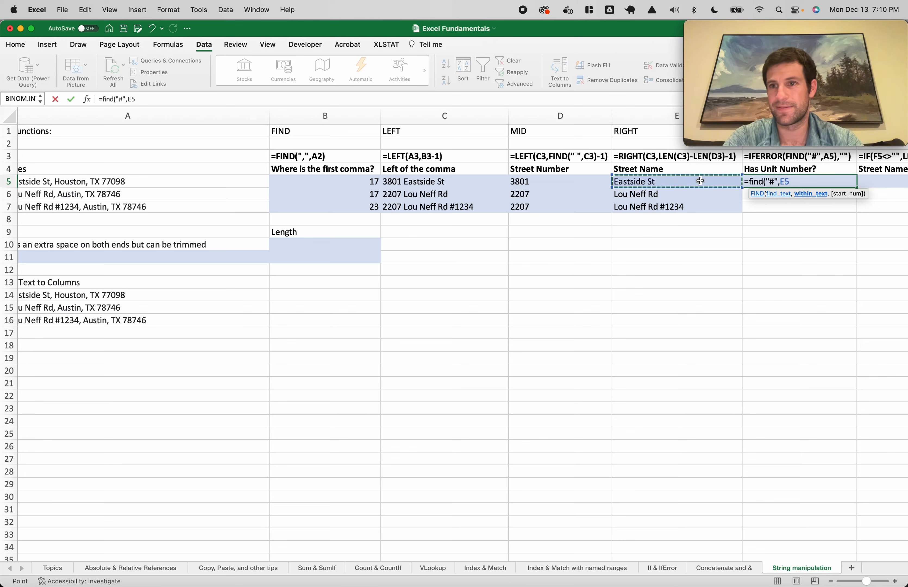
text())
key(Return)
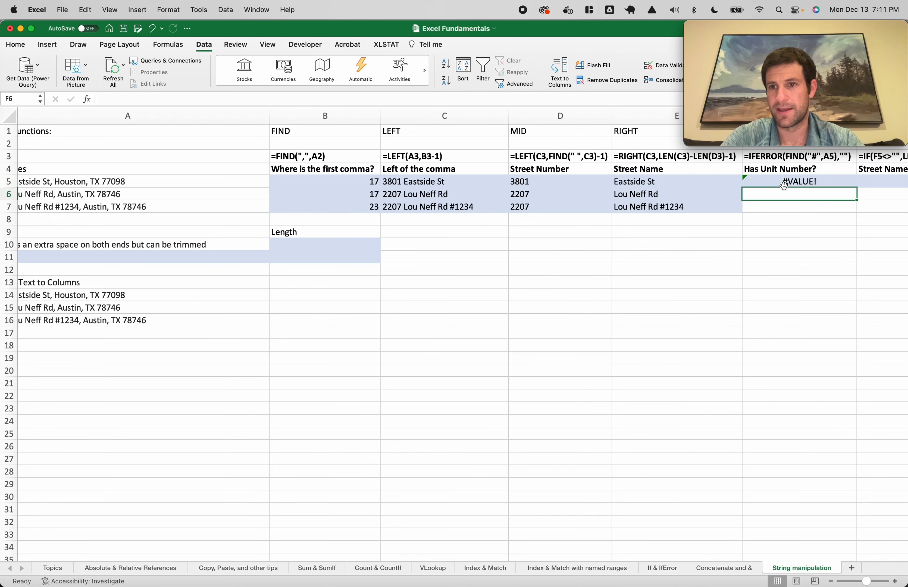
click(784, 185)
drag(856, 187, 854, 208)
Wrap F5 as =IFERROR(FIND("#",E5),"") and fill it down through F7
click(821, 197)
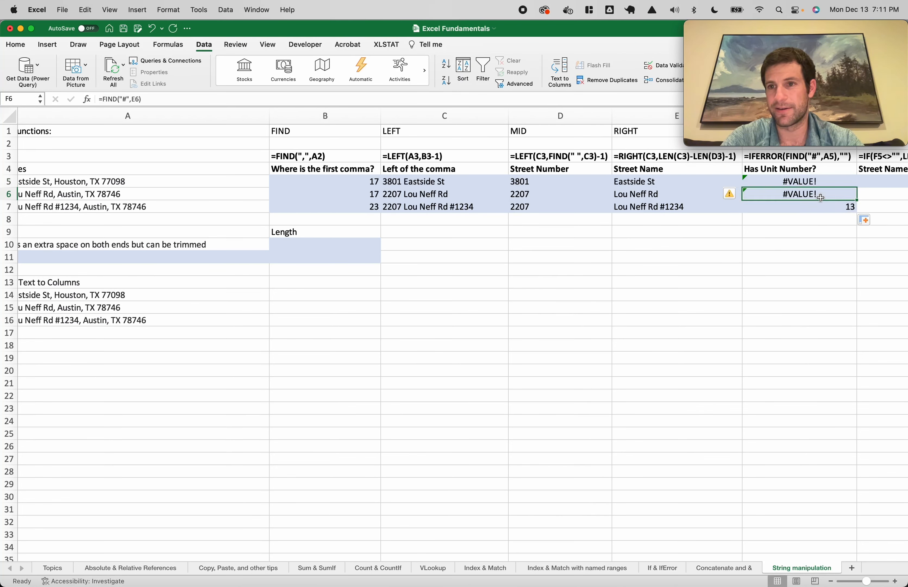
mouse_move(802, 181)
mouse_down()
mouse_move(803, 218)
mouse_move(794, 183)
mouse_up()
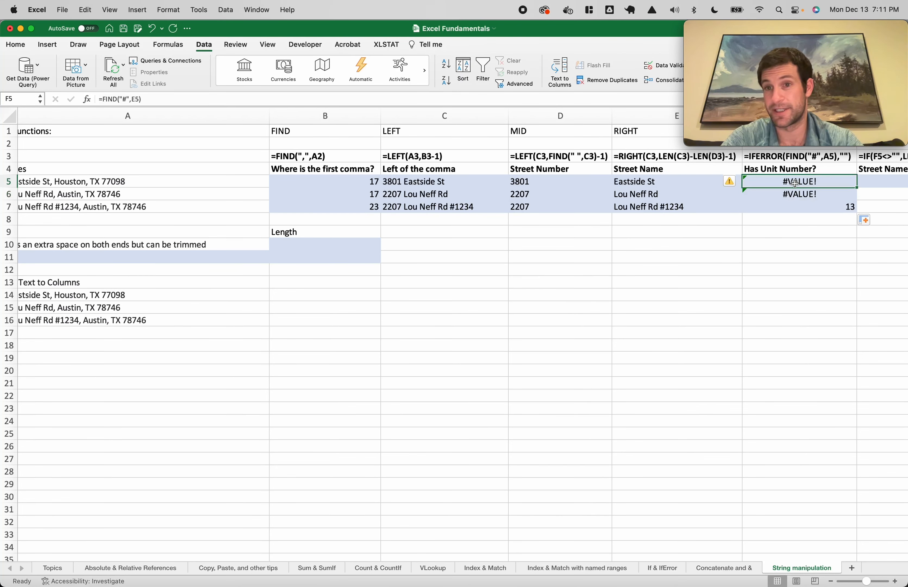
double_click(794, 183)
text(iferror()
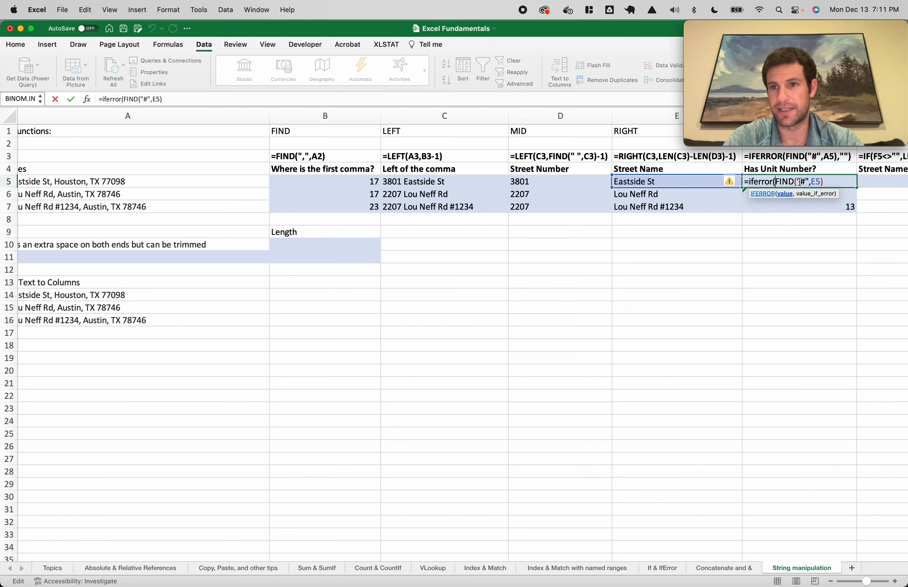
click(837, 183)
text(,""))
key(Return)
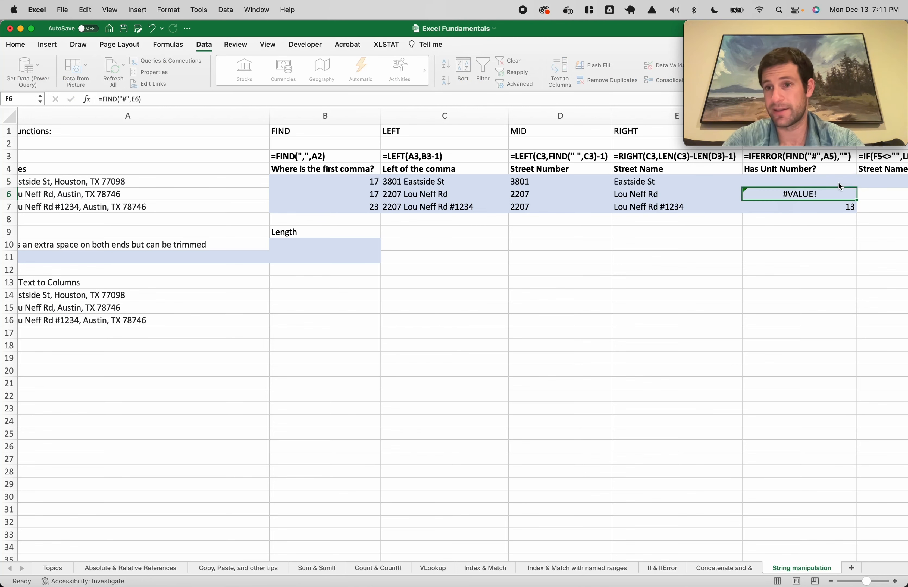
drag(839, 181, 839, 206)
key(ctrl+d)
scroll(749, 264, right, 7)
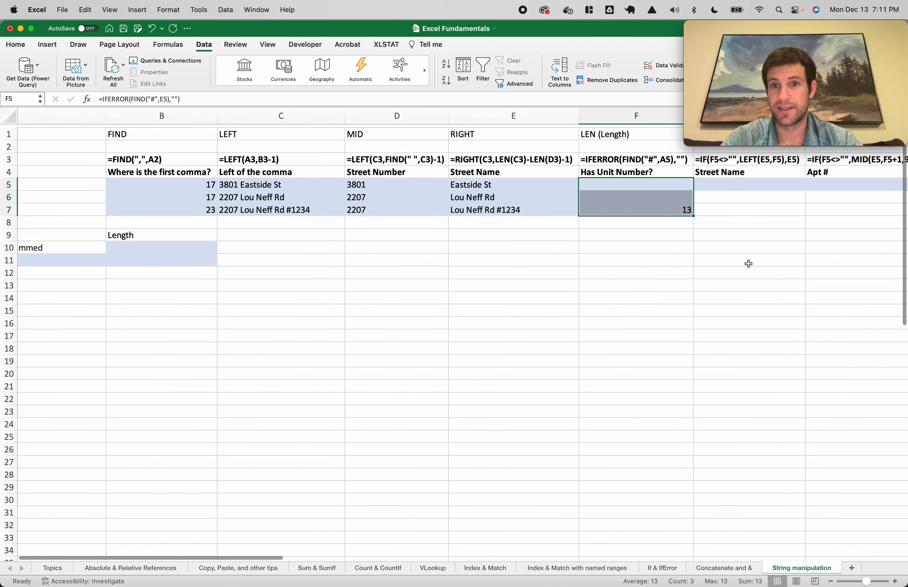
scroll(628, 253, left, 8)
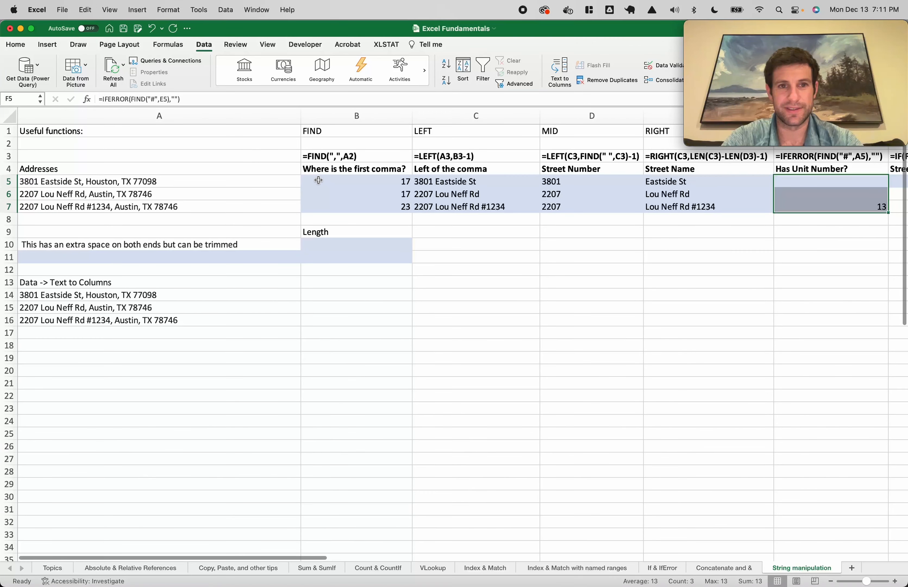
Freeze panes to keep the address column and header rows fixed
click(375, 181)
click(269, 45)
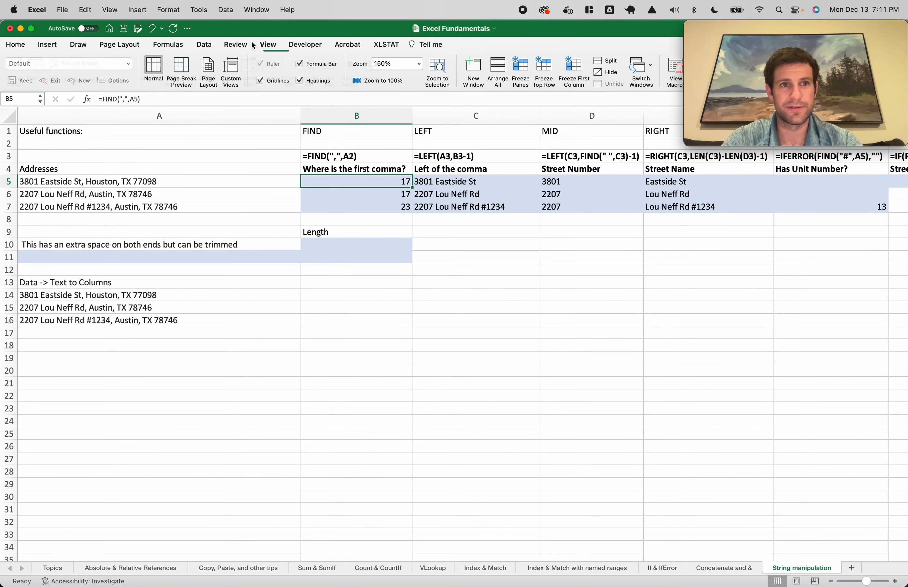
click(521, 71)
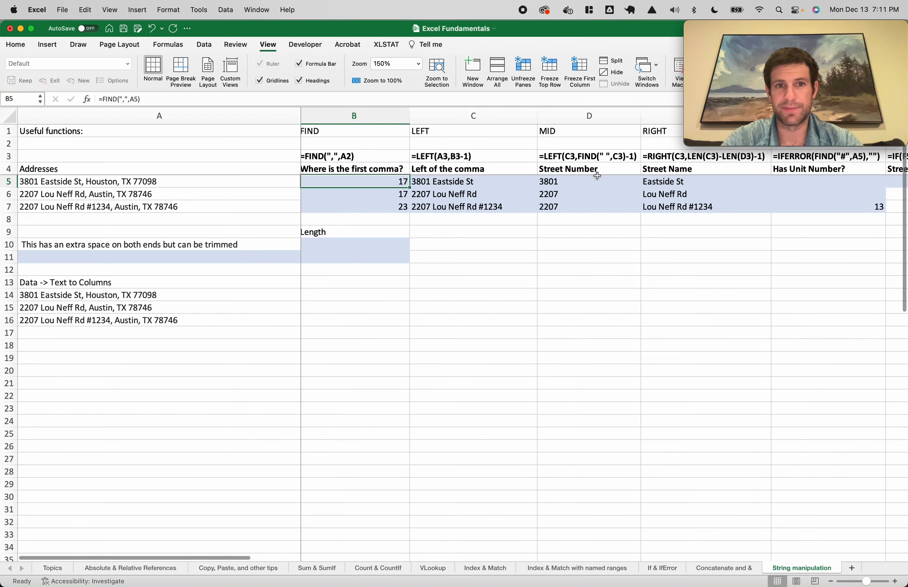
scroll(597, 176, right, 5)
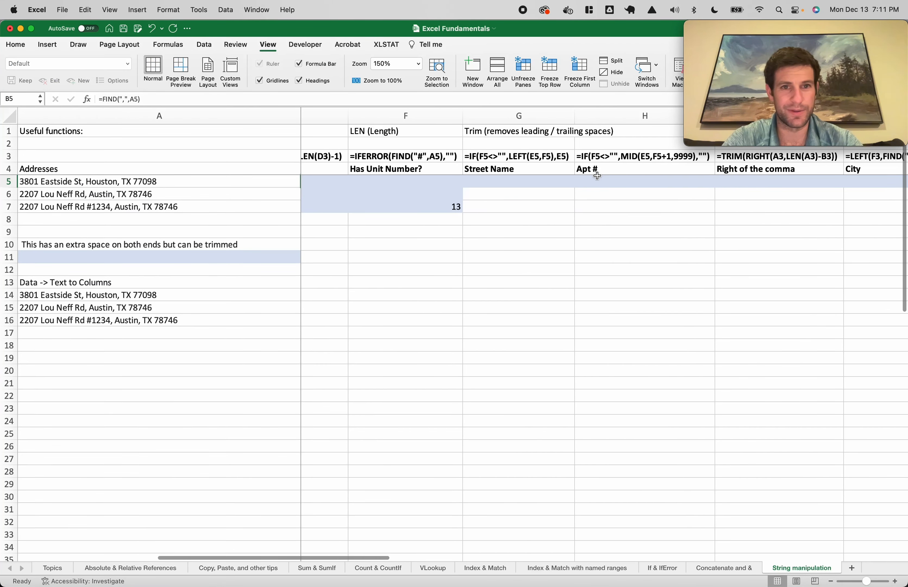
scroll(598, 176, left, 3)
click(513, 180)
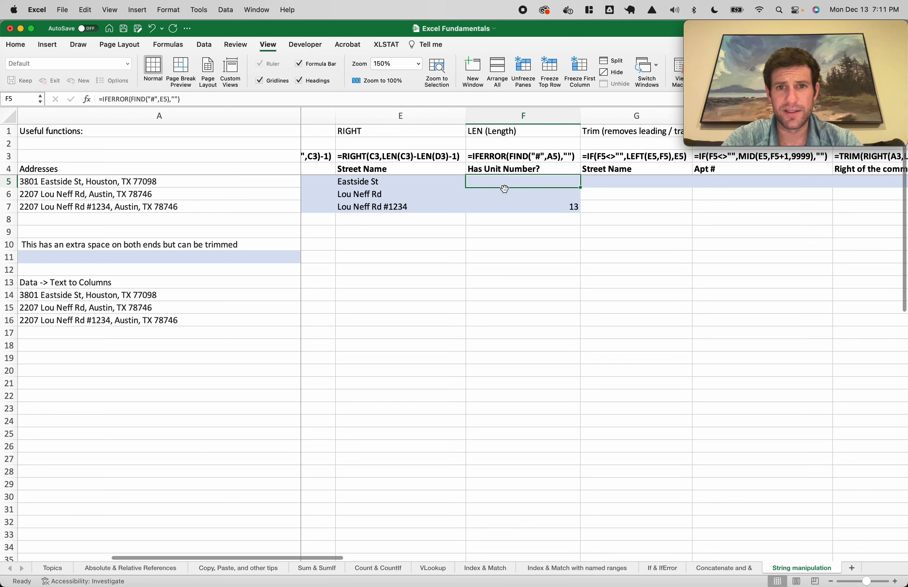
scroll(517, 186, right, 3)
Enter =IF(F5<>"",LEFT(E5,F5),E5) in G5, accepting Excel's suggested correction
click(602, 180)
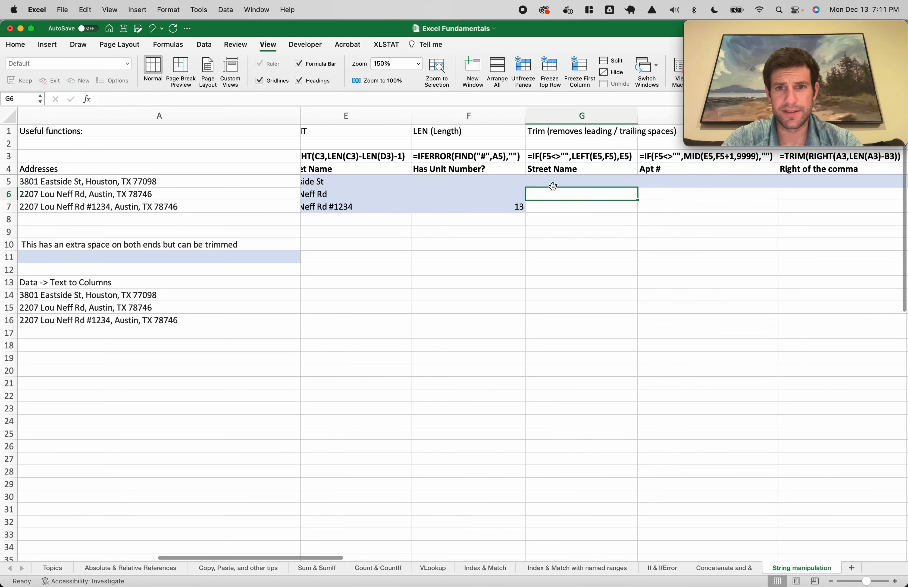
text(=if(F5<>)
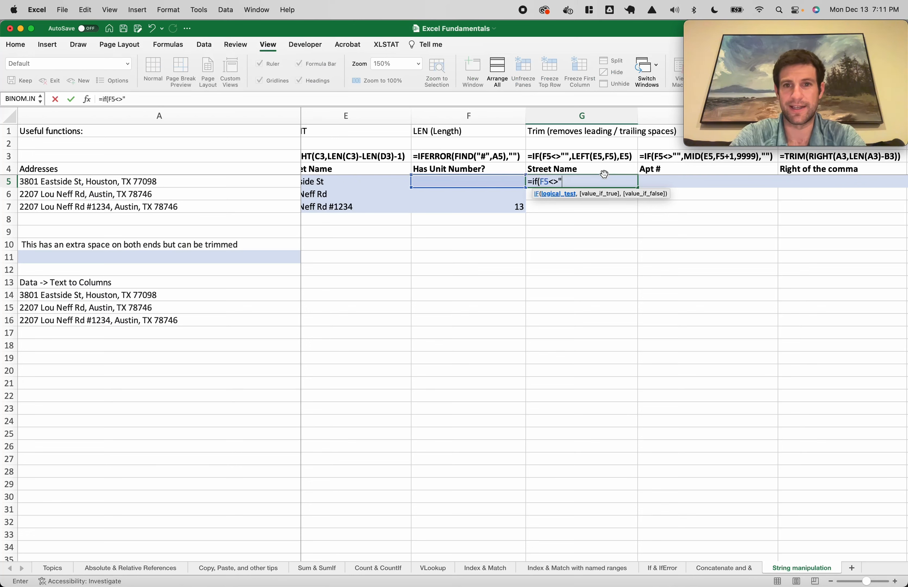
text("",lef)
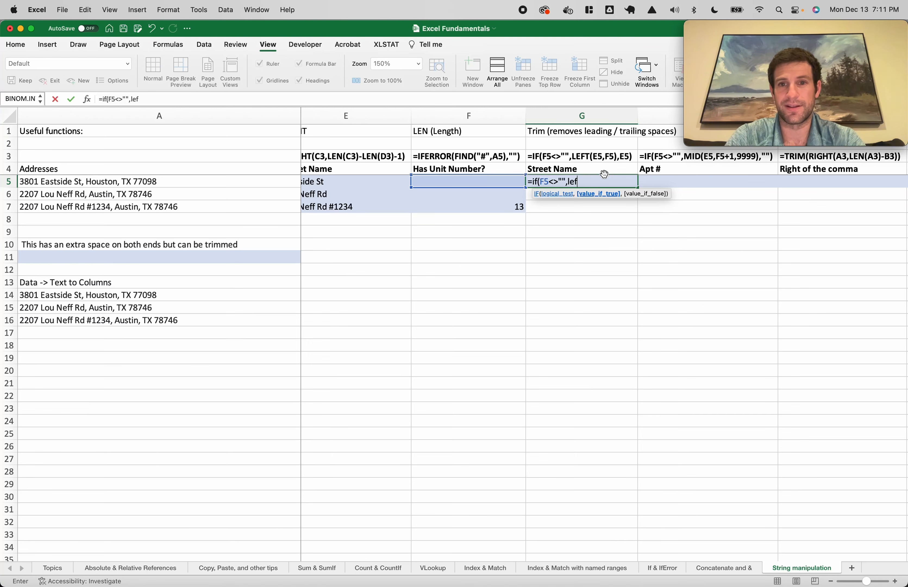
text(t()
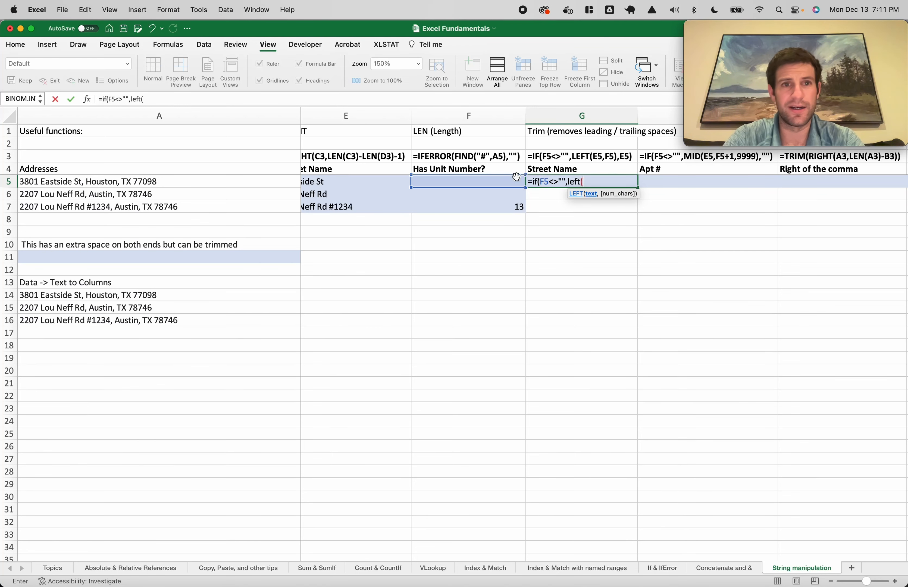
scroll(505, 180, left, 2)
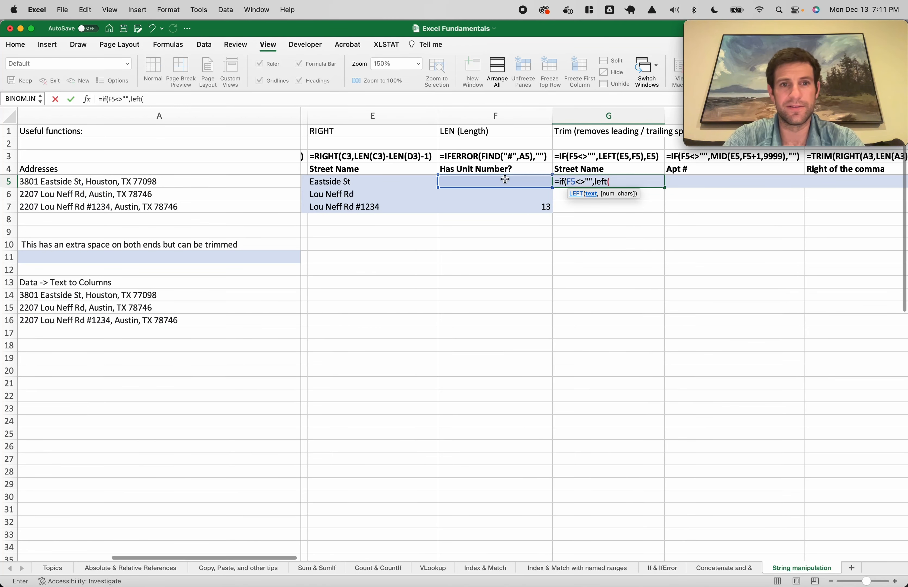
click(376, 181)
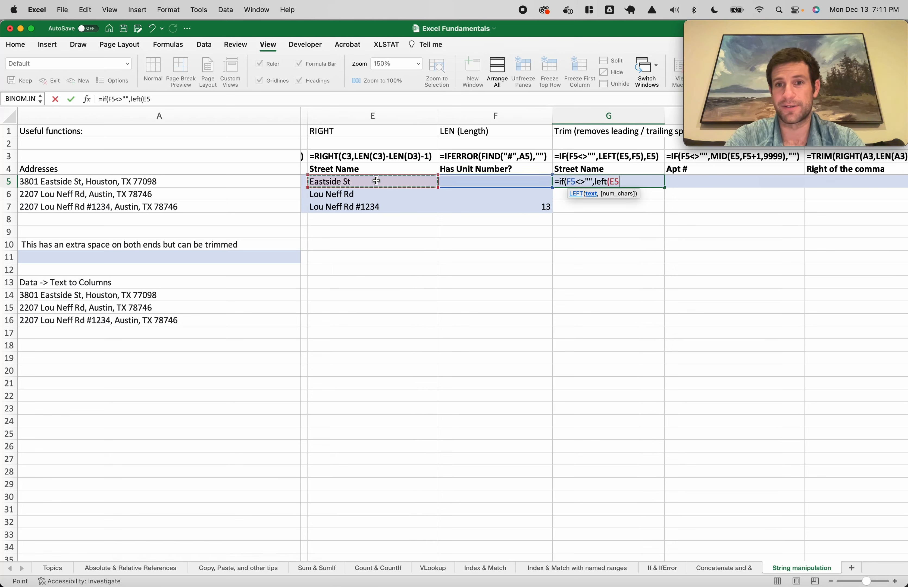
text(,)
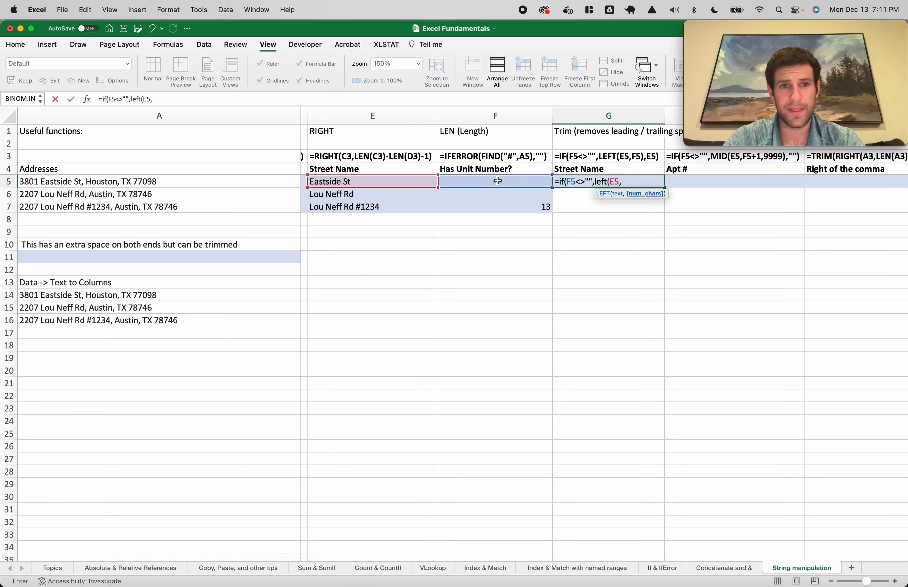
click(513, 182)
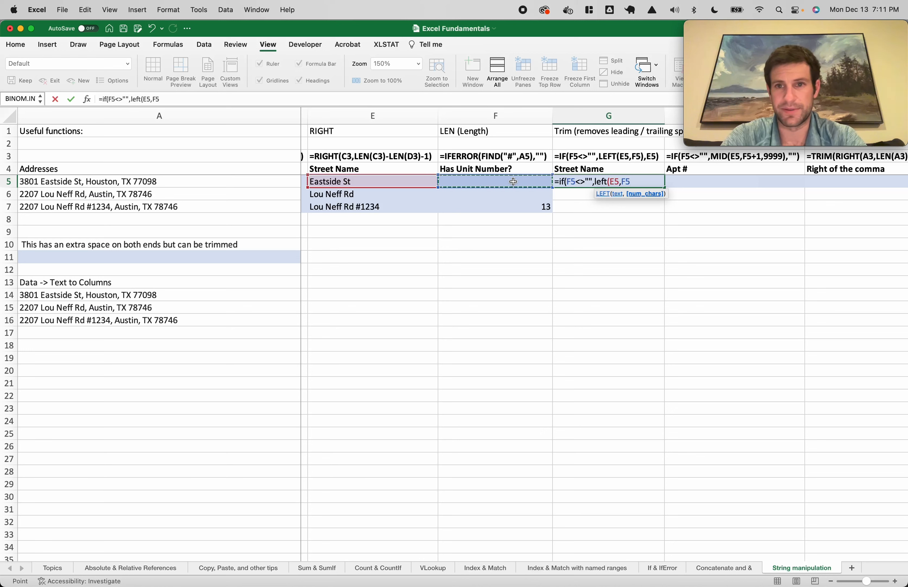
text(,)
key(BackSpace)
text(),)
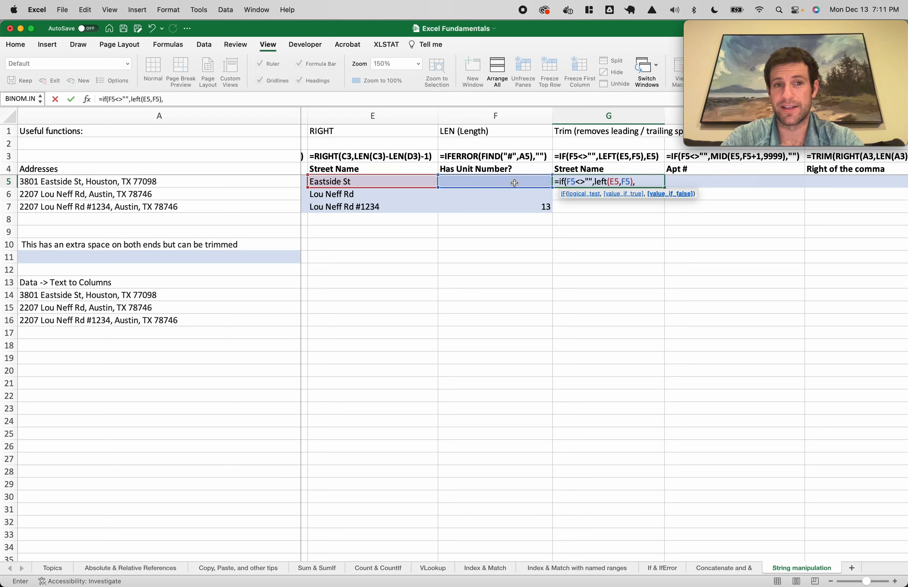
click(380, 184)
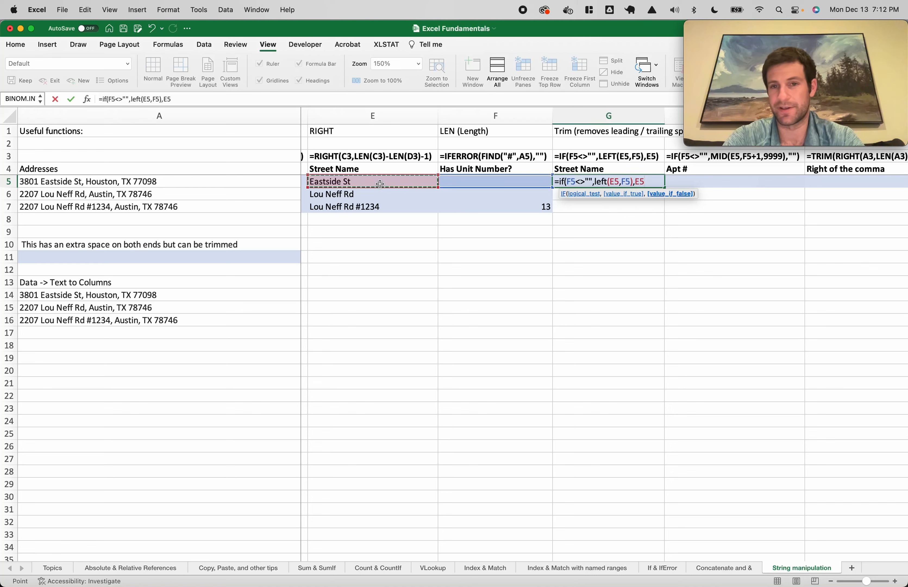
key(Return)
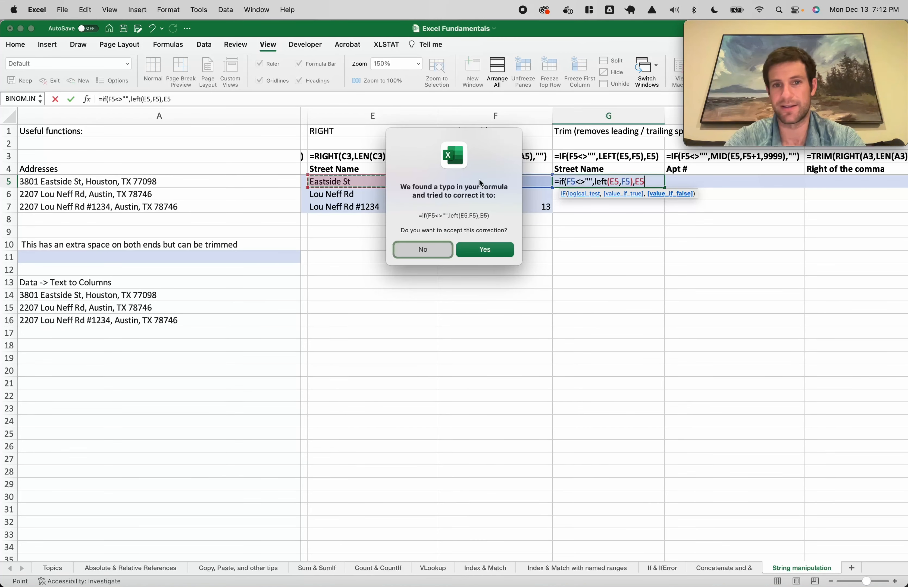
key(Return)
Copy the G5 formula down to G7 and check the G7 result
double_click(665, 188)
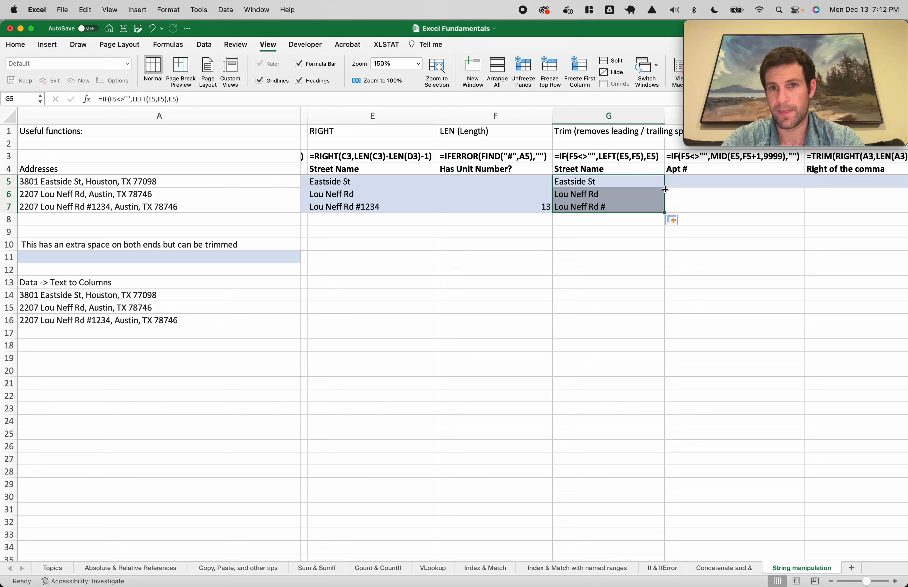
click(645, 229)
click(616, 201)
scroll(601, 205, right, 3)
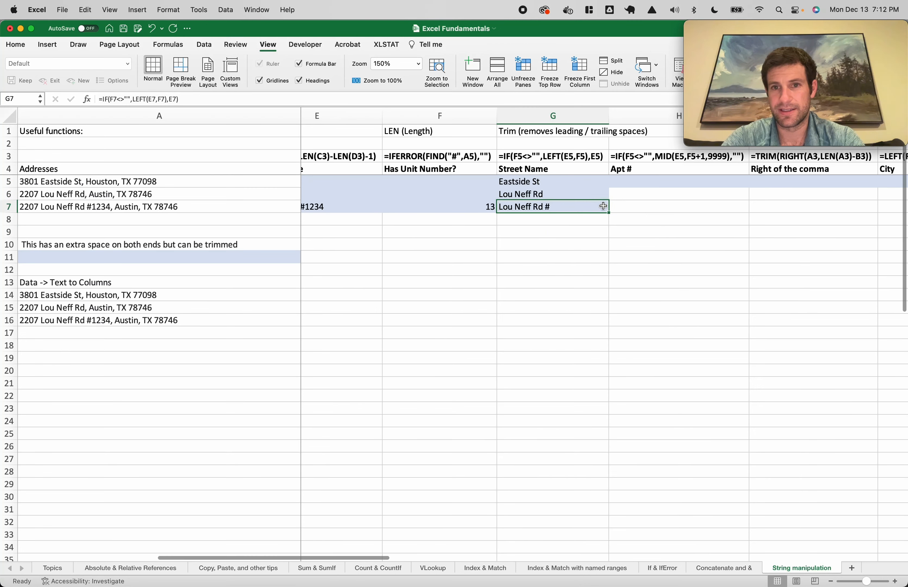
double_click(529, 208)
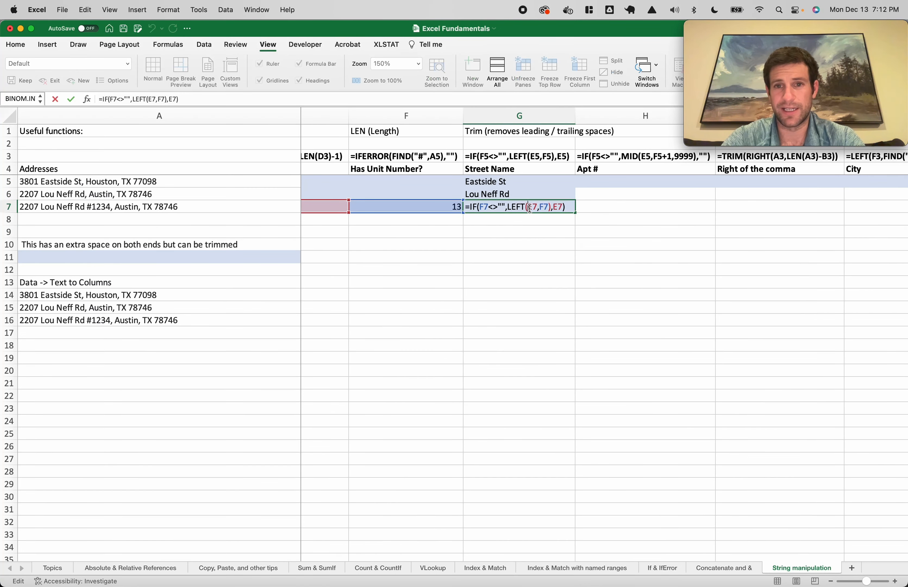
key(Escape)
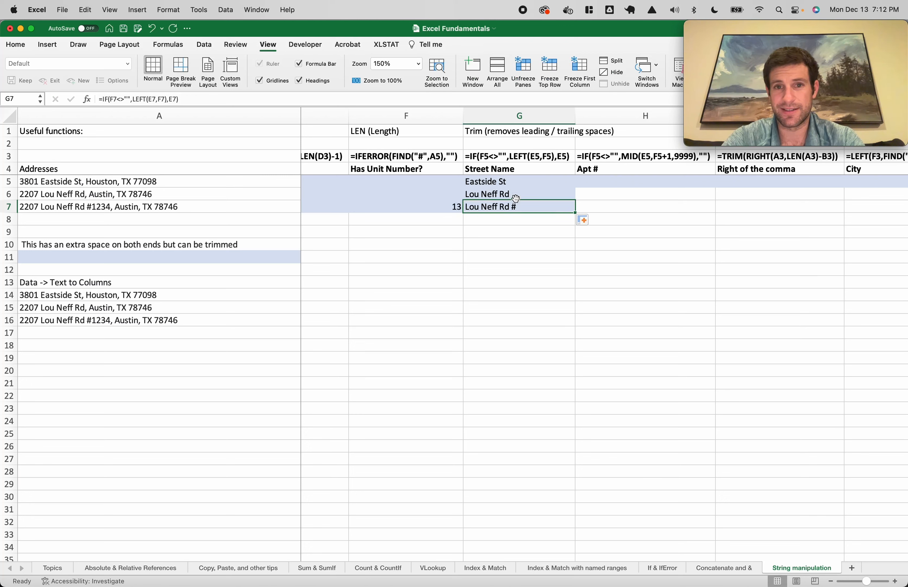
Correct G5 to =IF(F5<>"",LEFT(E5,F5-2),E5) and fill it down to G7
double_click(526, 184)
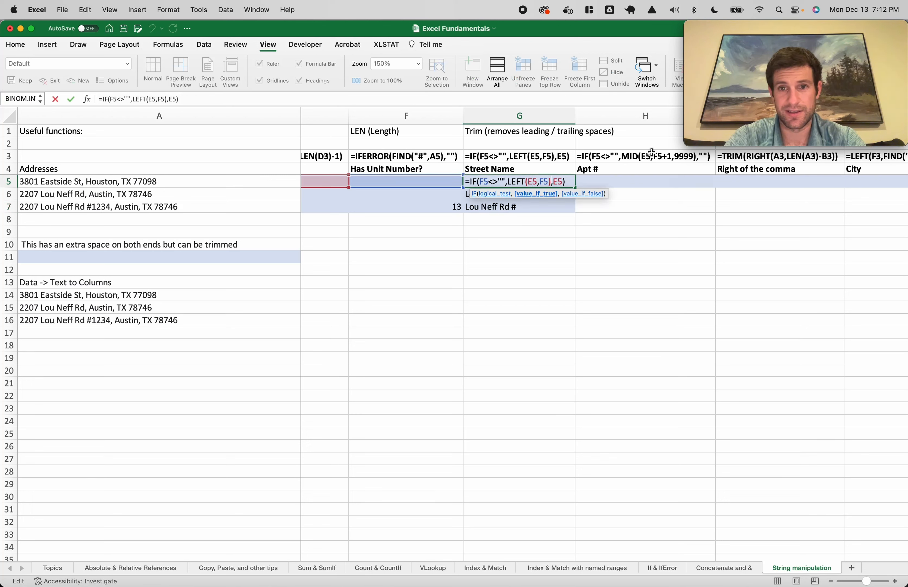
key(Left)
text(-2)
key(Return)
key(Up)
key(shift+Down)
key(shift+Down)
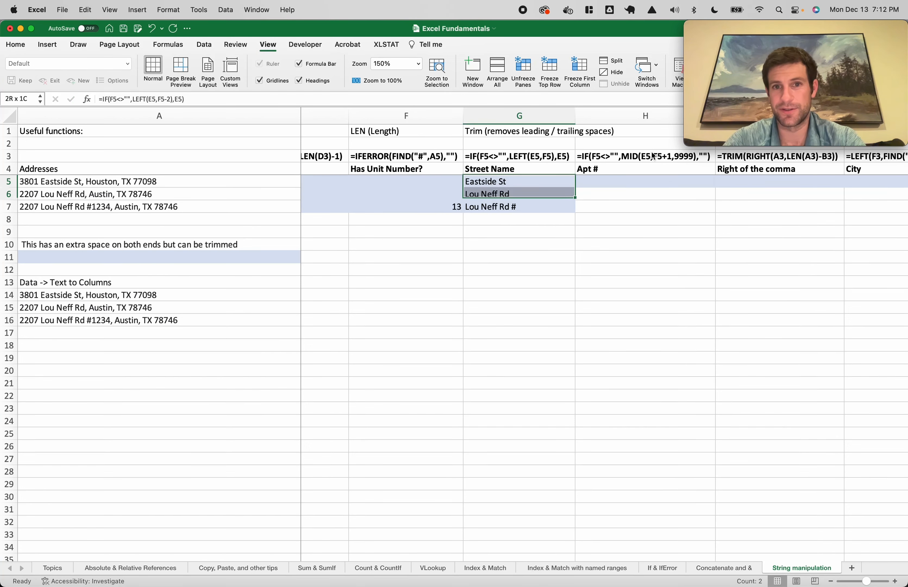
key(super+d)
Add -2 to the formula note in G3 and review the G5:G7 street names
double_click(553, 156)
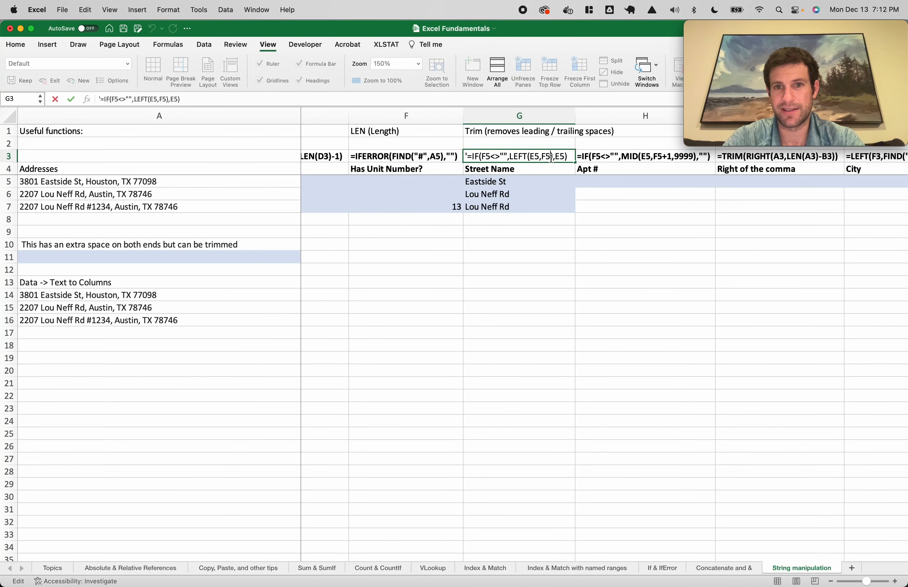
text(-2)
key(Return)
scroll(621, 177, left, 2)
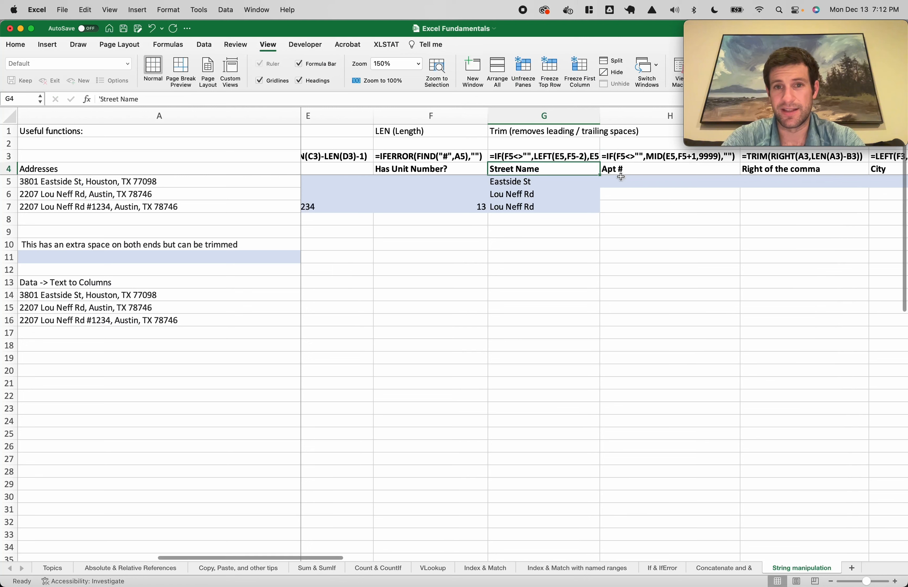
click(641, 180)
drag(564, 182, 578, 208)
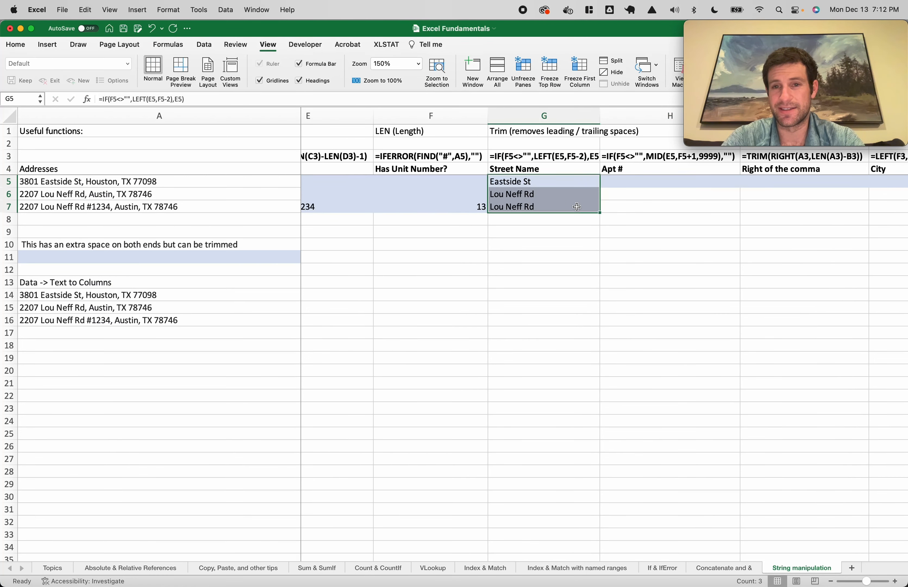
click(655, 158)
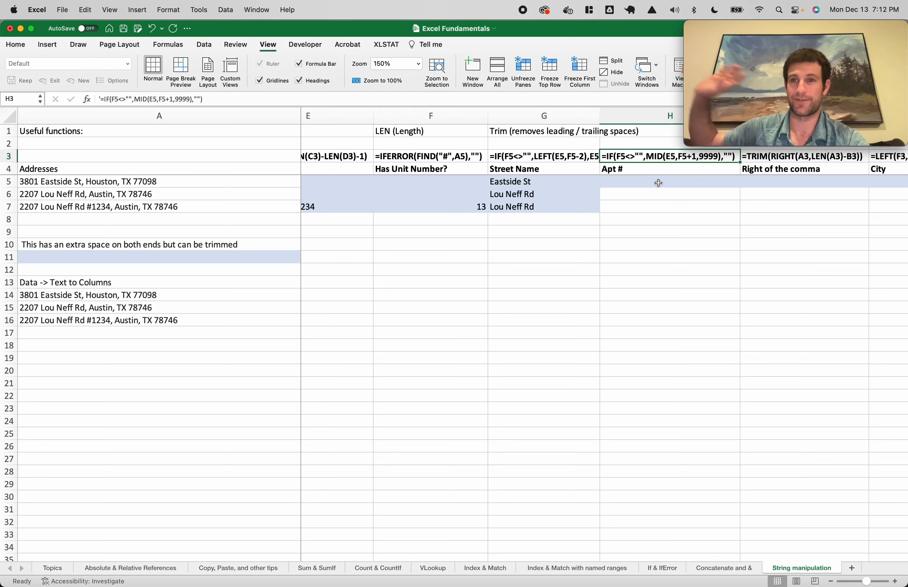
click(658, 183)
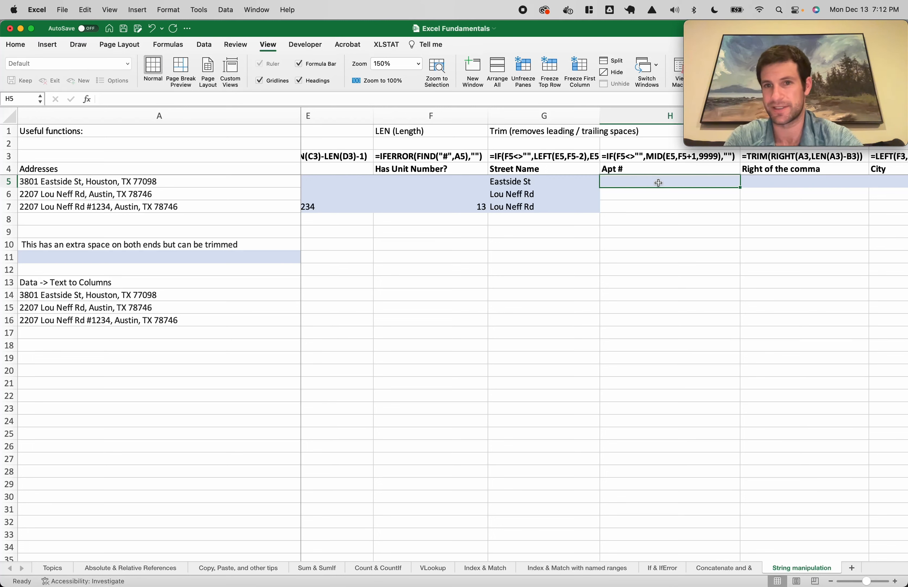
Enter =IF(F5<>"",MID(E5,F5+1,9999),"") in H5 to extract the apartment number
text(=if()
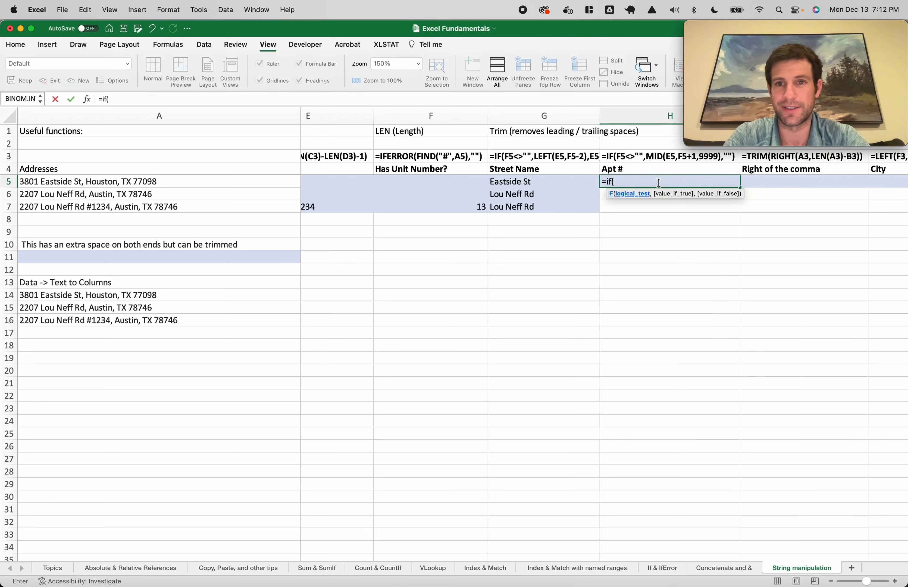
click(438, 180)
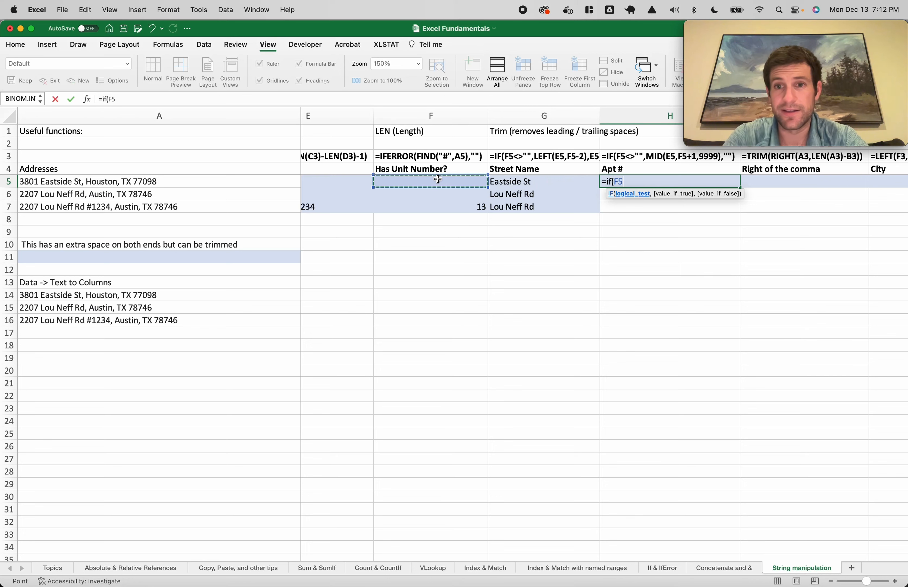
text(<>")
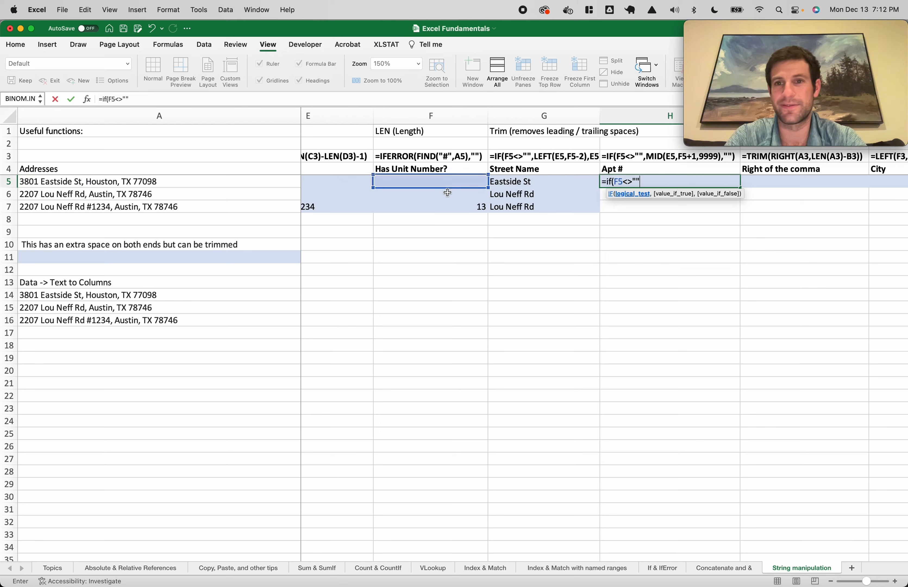
text(",mid()
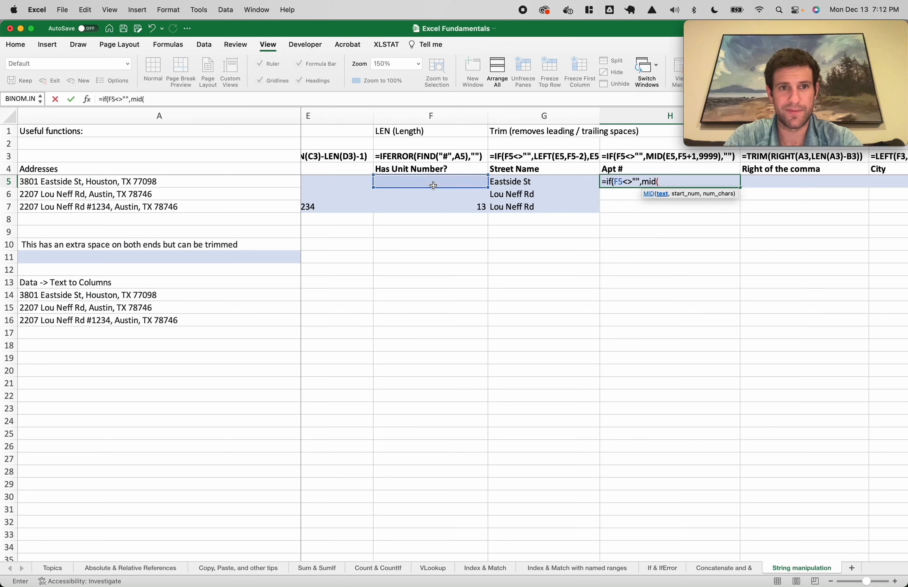
scroll(433, 185, left, 3)
click(411, 184)
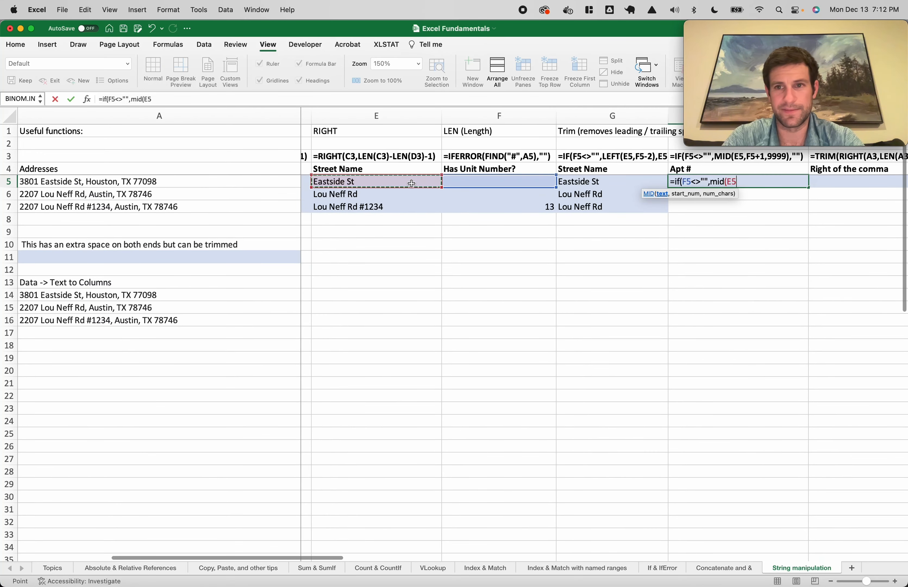
scroll(411, 183, right, 2)
scroll(411, 183, left, 2)
text(,)
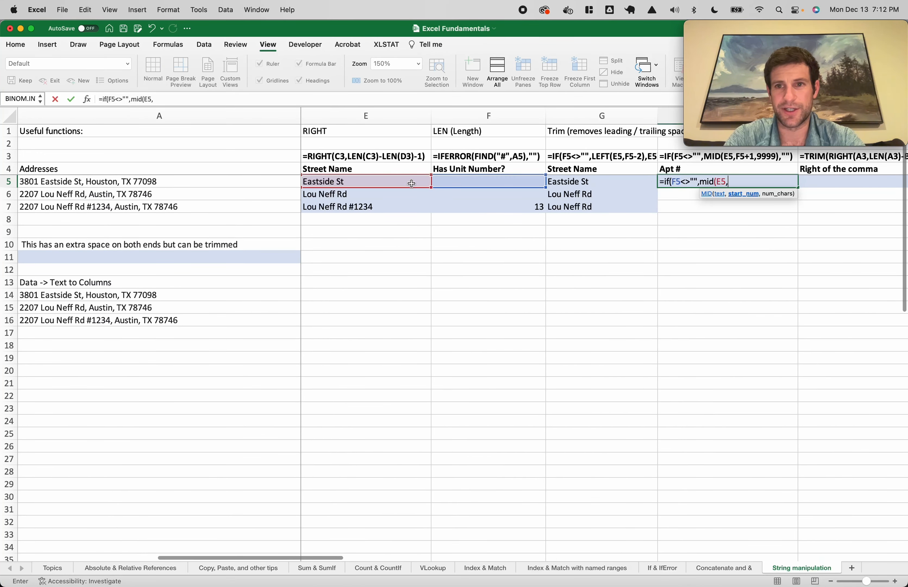
click(527, 181)
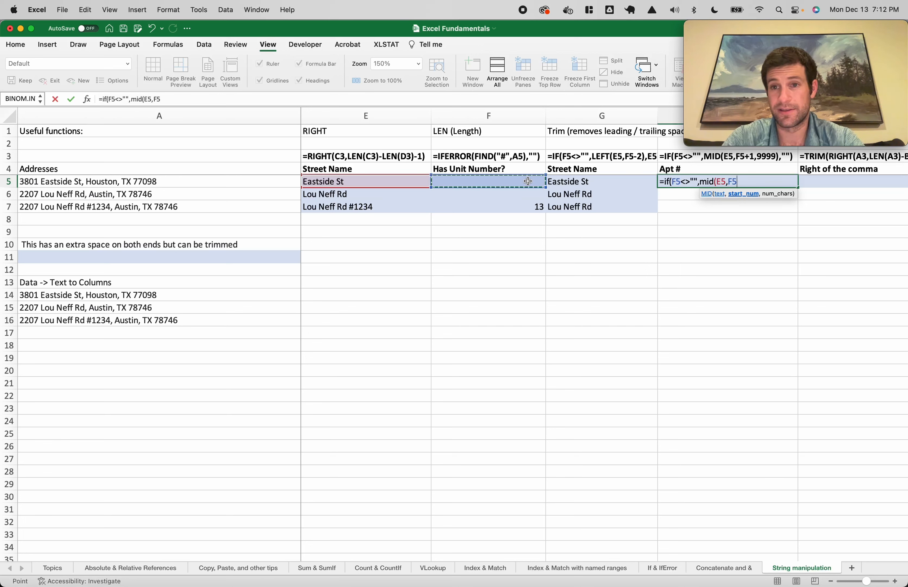
text(+)
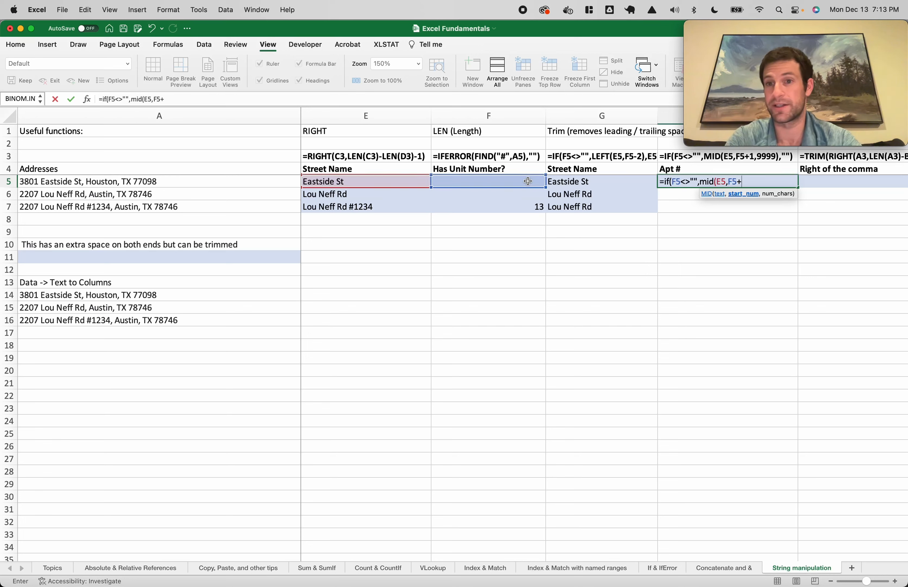
text(1,9999),)
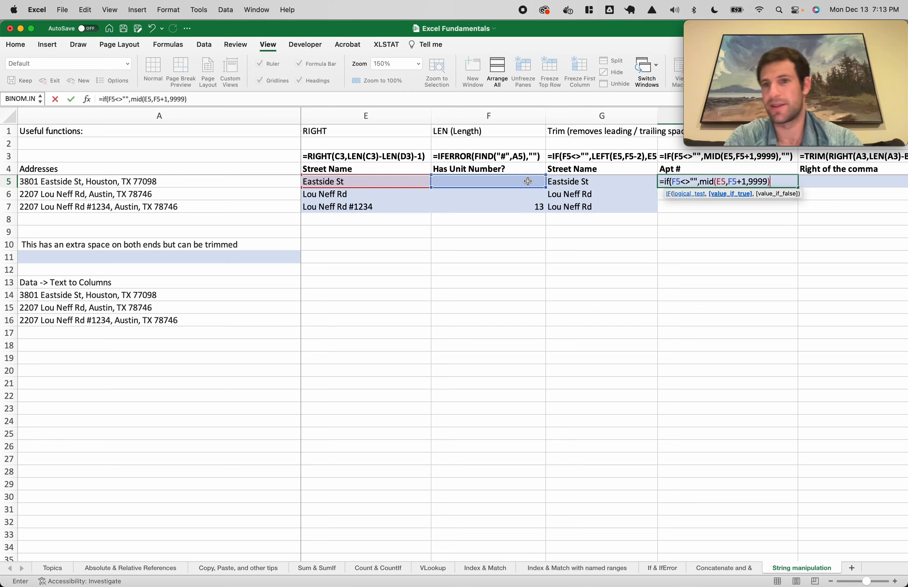
text(""))
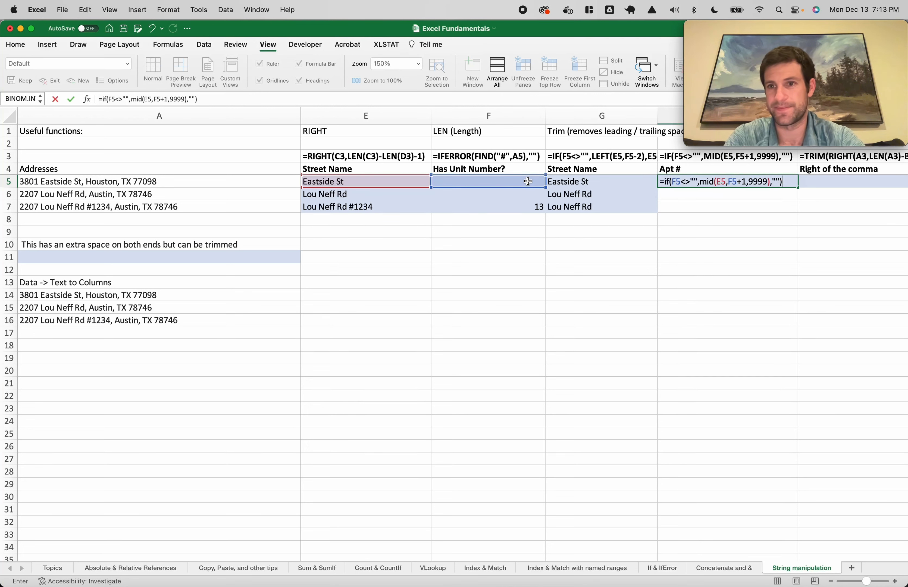
key(Return)
Copy the H5 formula down to H7, showing 1234 for the third address
click(758, 182)
double_click(797, 188)
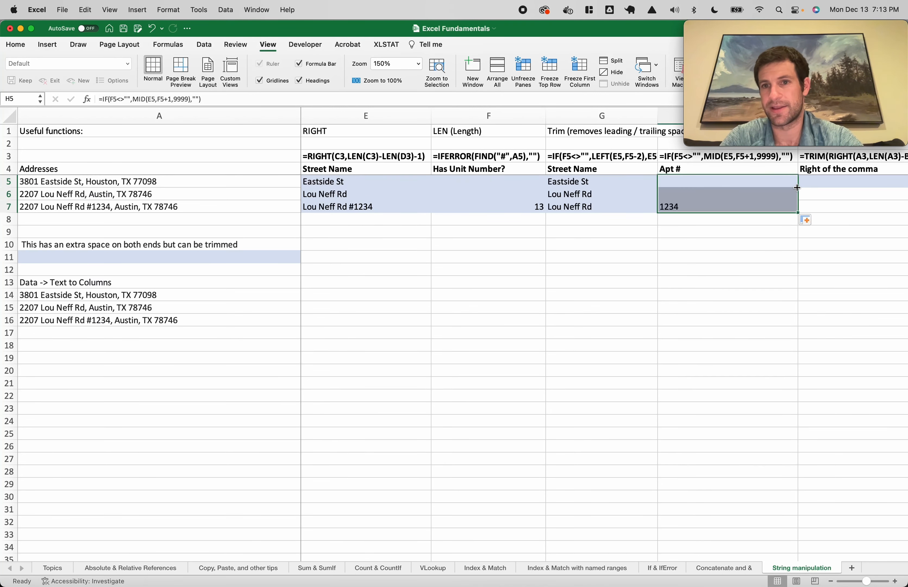
click(742, 229)
click(694, 206)
scroll(694, 206, right, 2)
scroll(694, 207, right, 5)
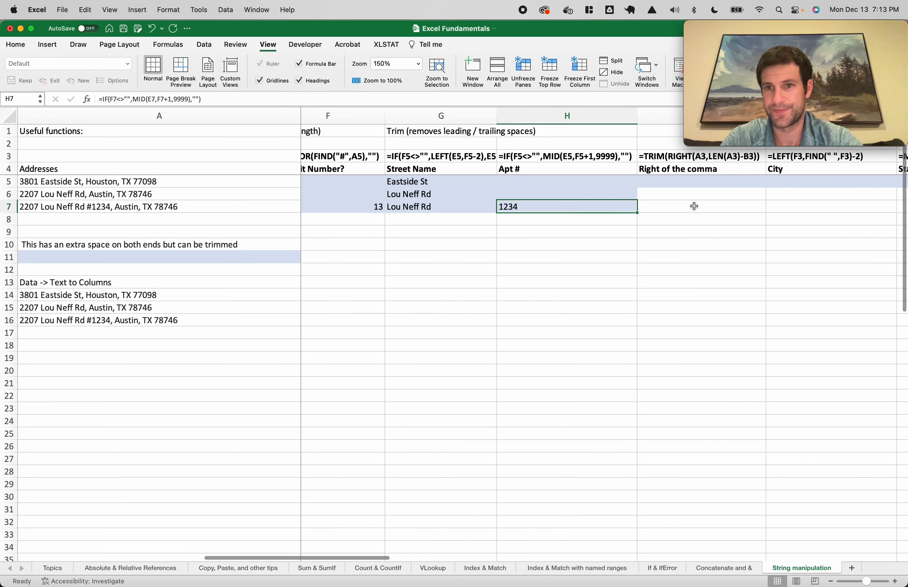
scroll(608, 200, right, 2)
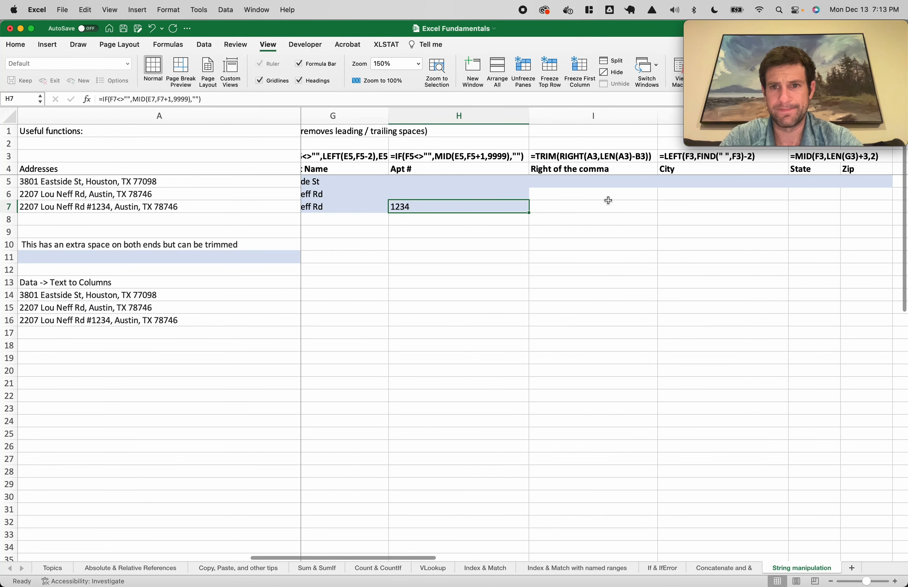
double_click(453, 206)
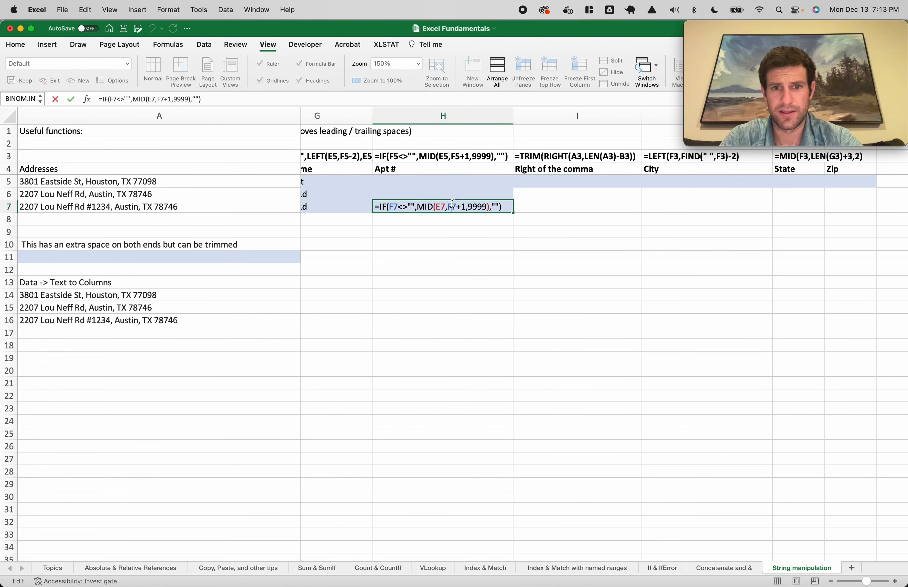
key(Escape)
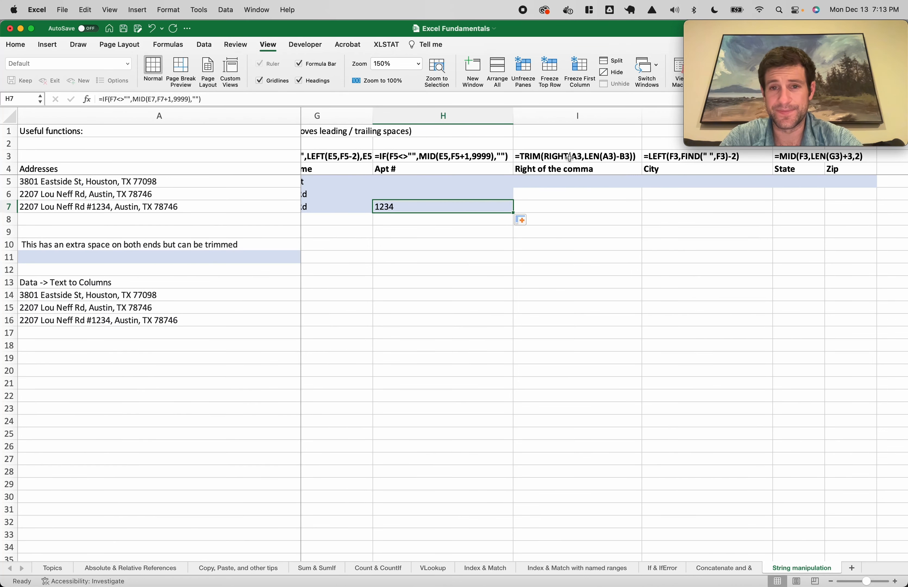
scroll(582, 164, left, 1)
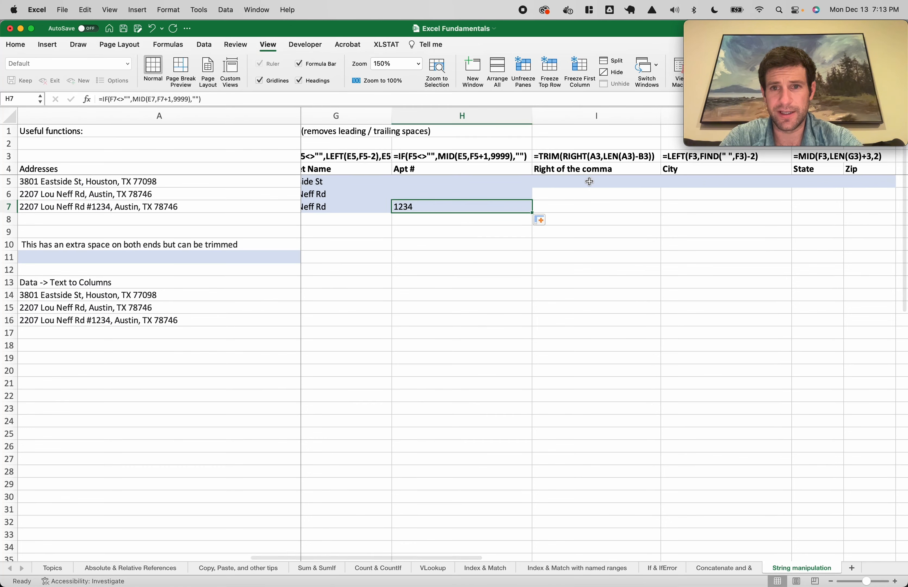
drag(575, 156, 576, 170)
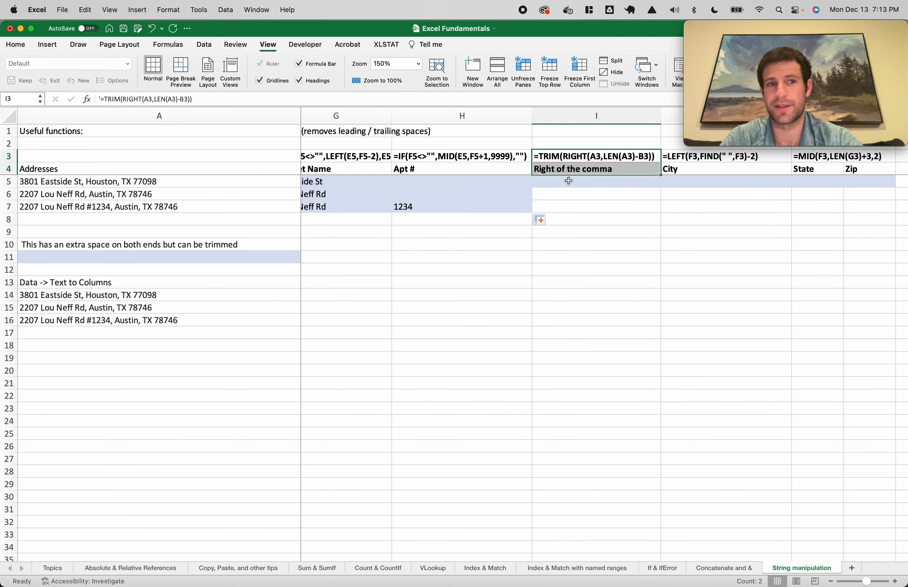
click(569, 182)
scroll(487, 183, left, 15)
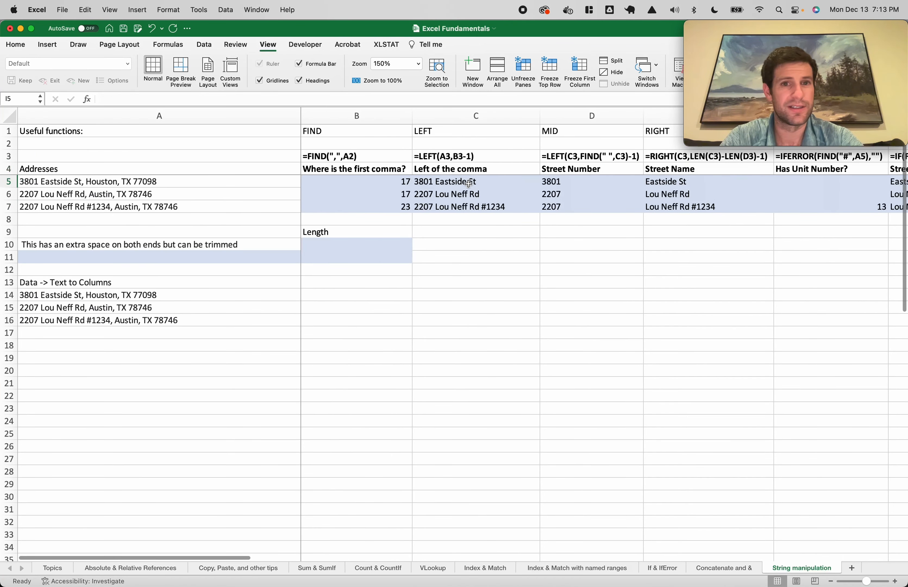
drag(368, 182, 367, 206)
drag(439, 183, 447, 207)
click(42, 193)
click(101, 182)
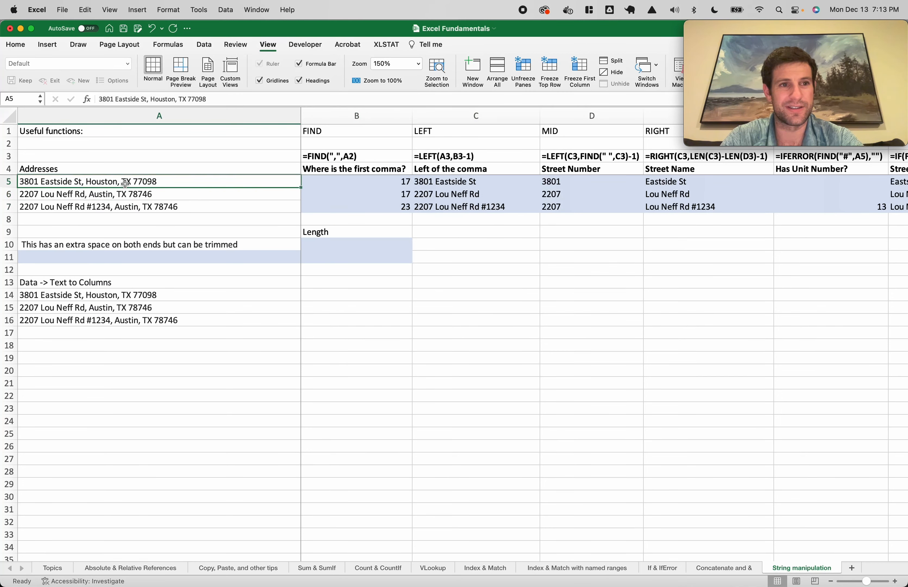
click(523, 195)
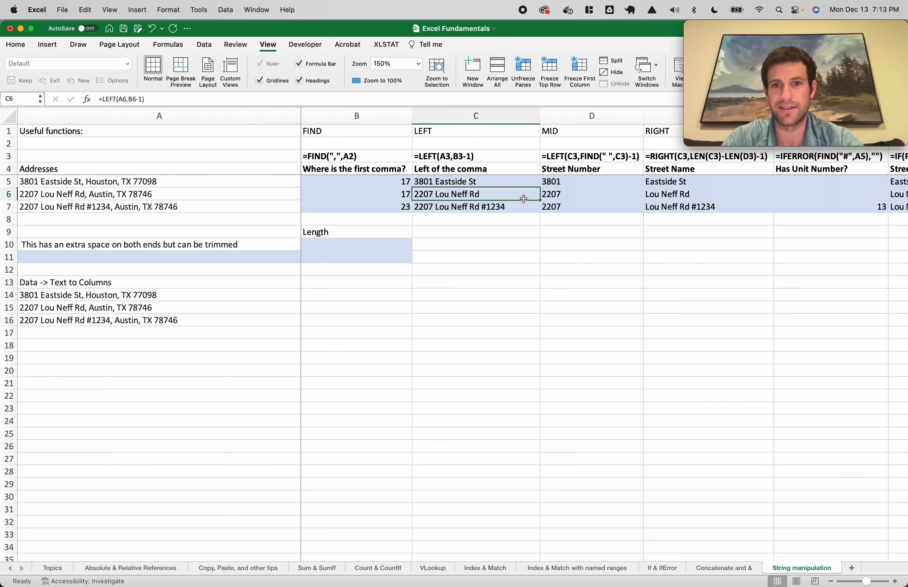
double_click(523, 194)
key(Escape)
scroll(524, 199, right, 3)
scroll(524, 198, right, 3)
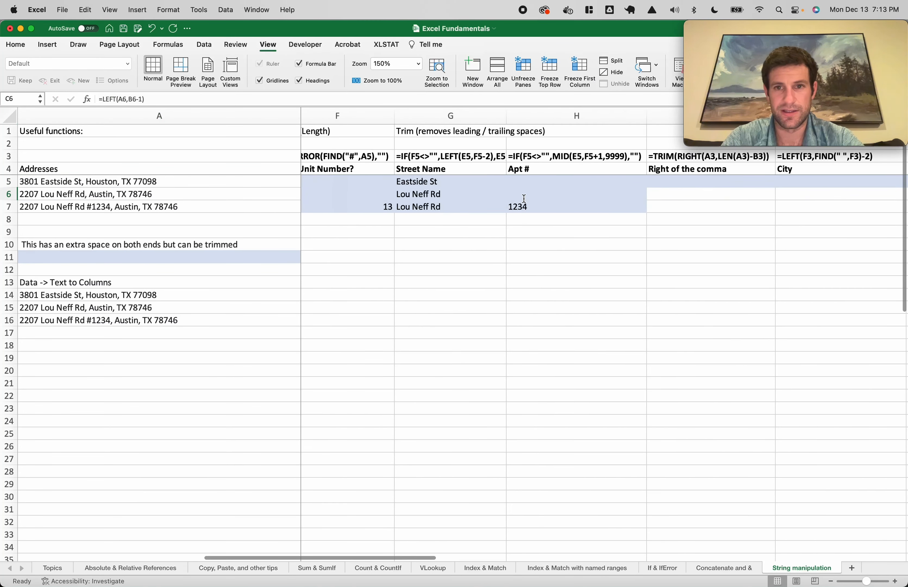
scroll(580, 187, right, 2)
click(594, 186)
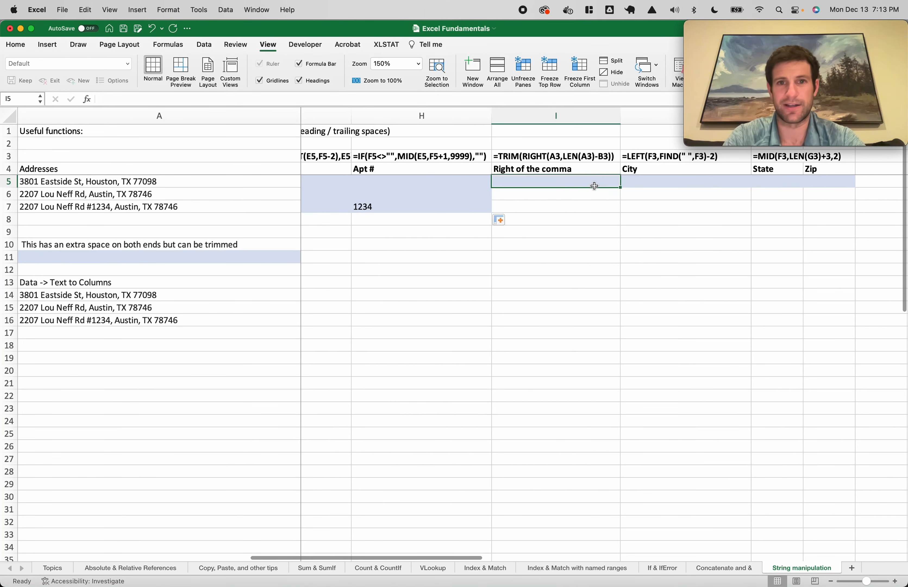
Begin a RIGHT/LEN formula in I5 on the Houston address, then cancel it
text(=right()
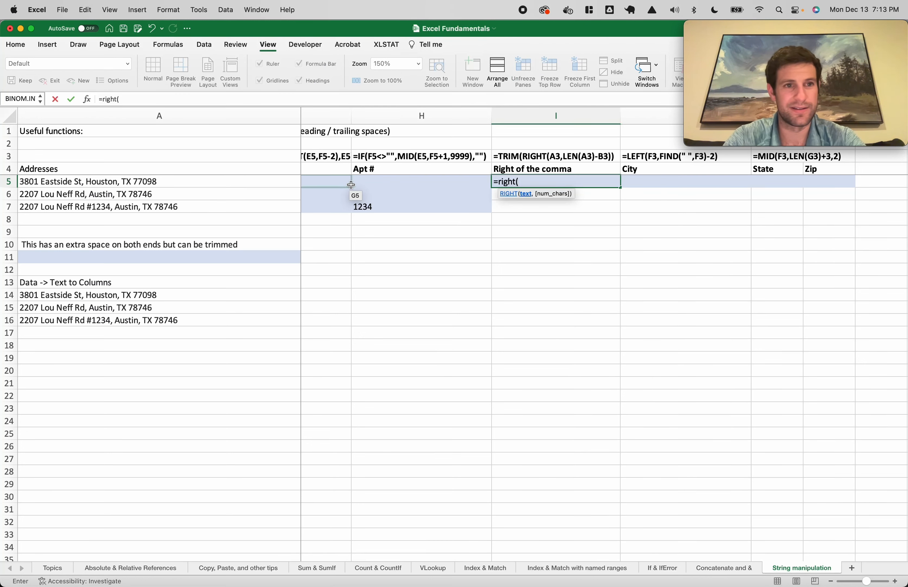
click(271, 182)
text(,)
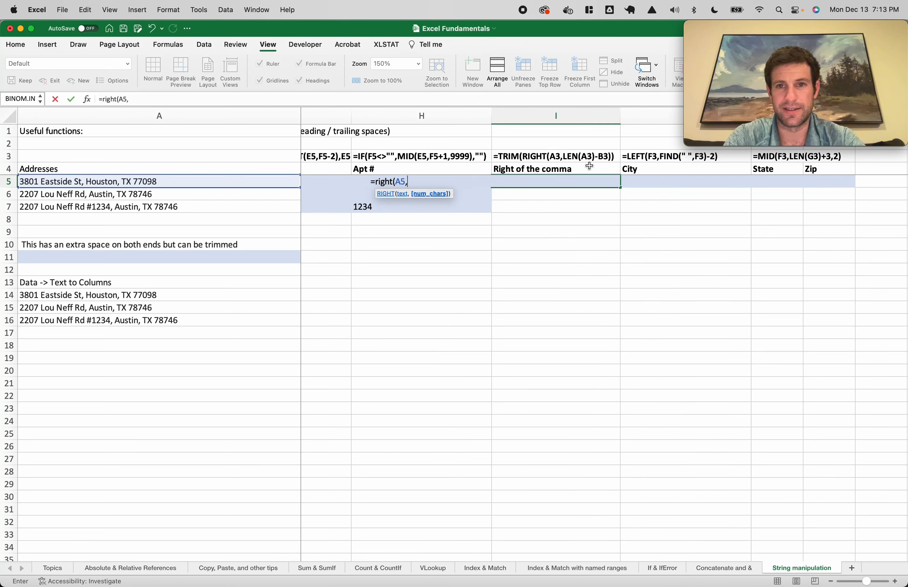
text(len()
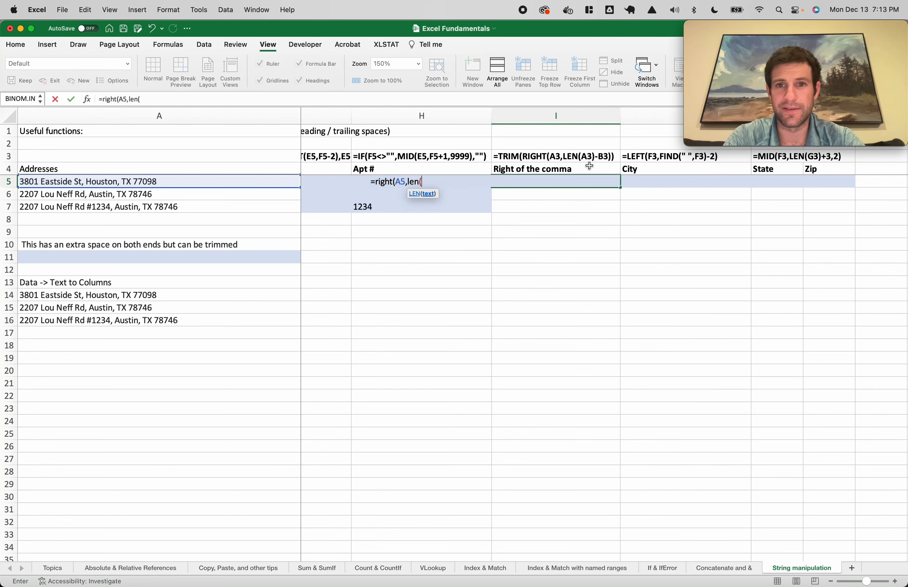
scroll(590, 166, left, 10)
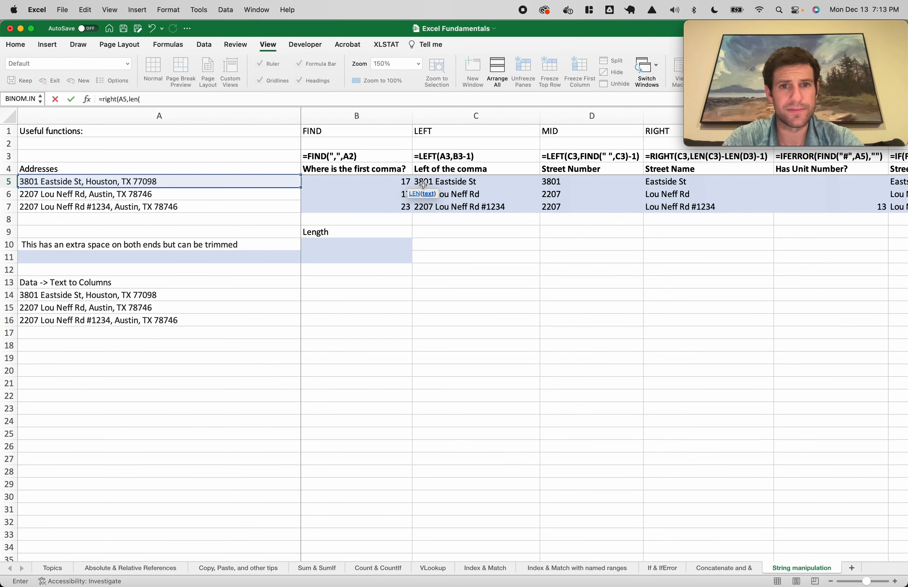
key(Escape)
scroll(680, 183, right, 10)
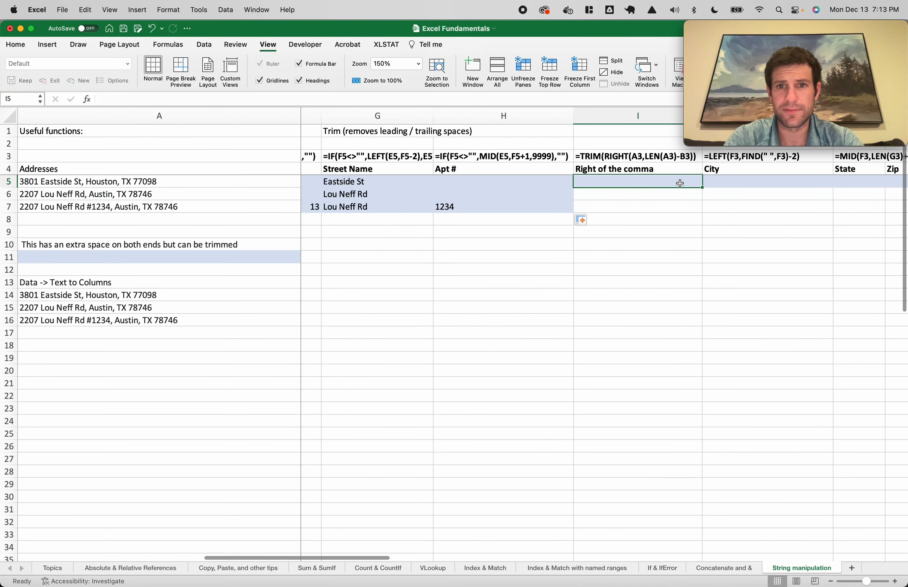
Change the A3 references in the I3 example formula to A5
double_click(616, 155)
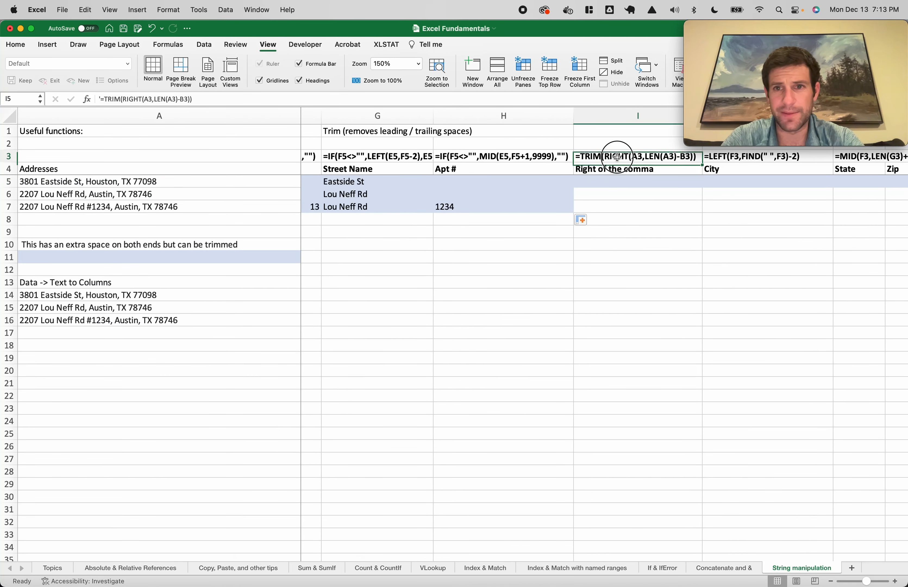
click(642, 156)
key(BackSpace)
text(5)
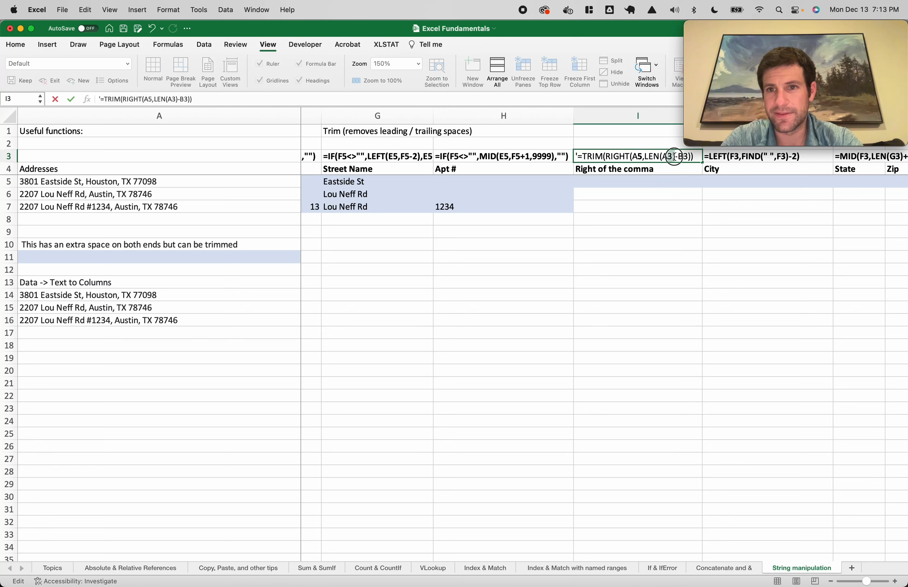
click(678, 156)
key(BackSpace)
text(5)
right_click(682, 160)
click(681, 157)
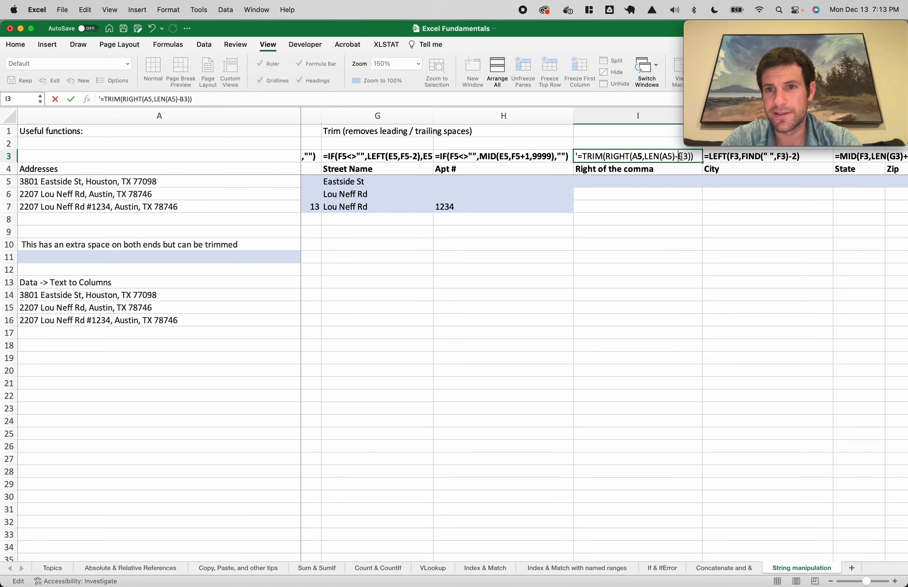
right_click(684, 157)
click(680, 157)
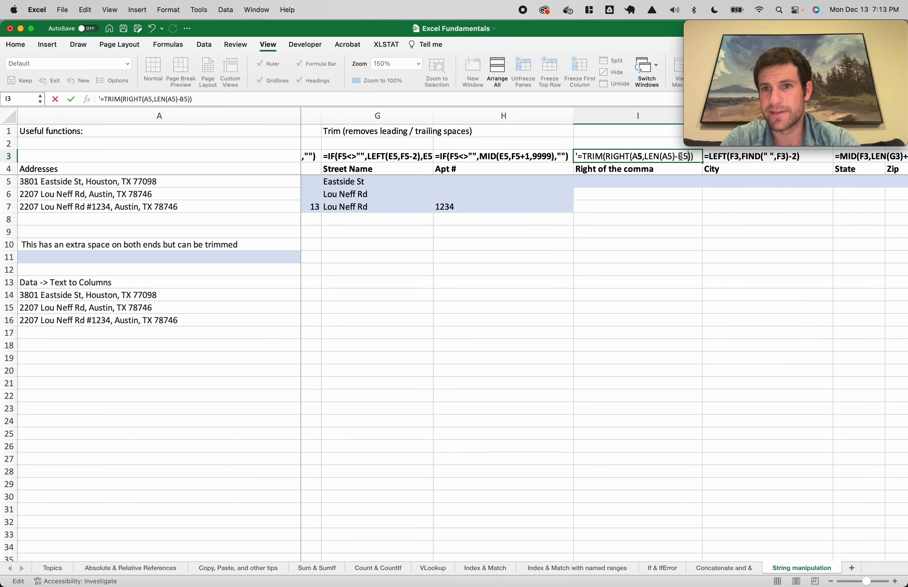
key(Return)
Enter =RIGHT(A5,LEN(A5)-B5) for the Houston address and move it into I5
click(615, 185)
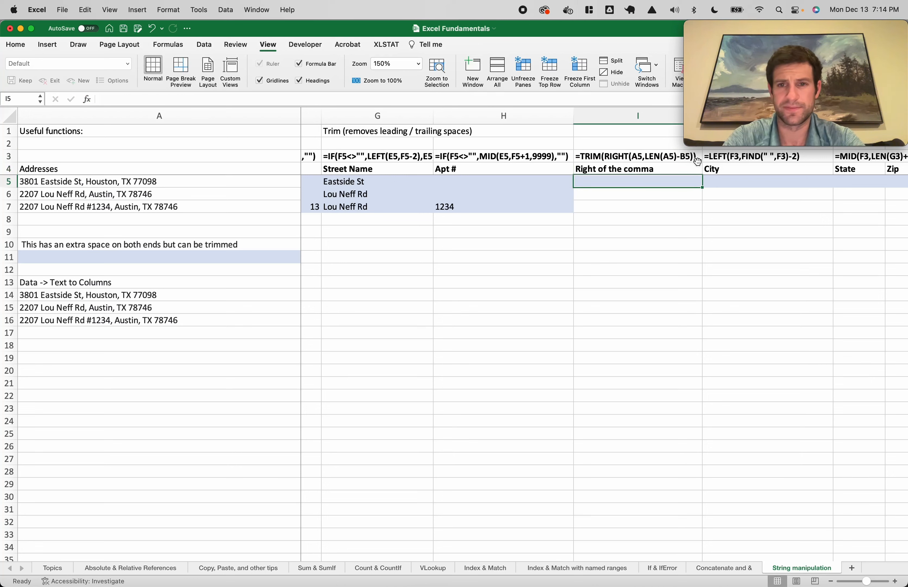
text(=right()
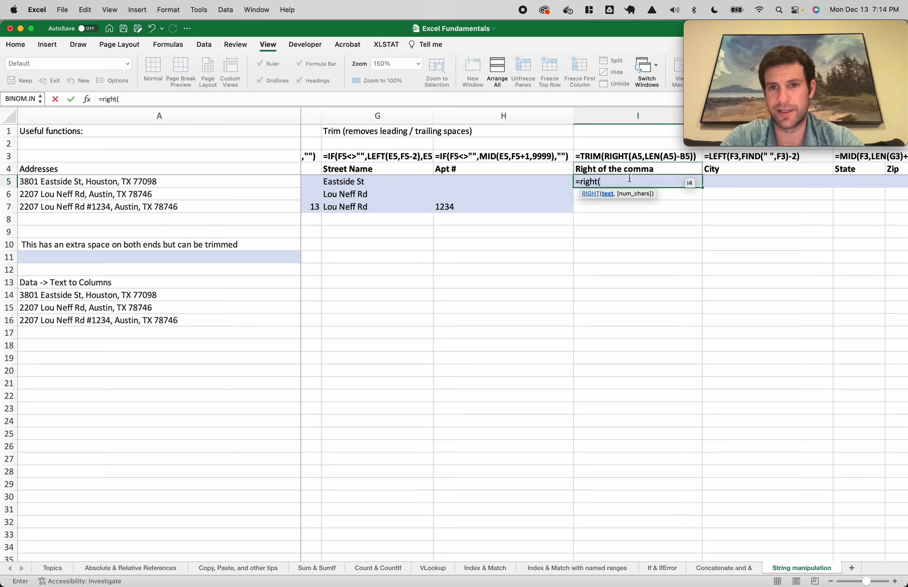
text(a5,l)
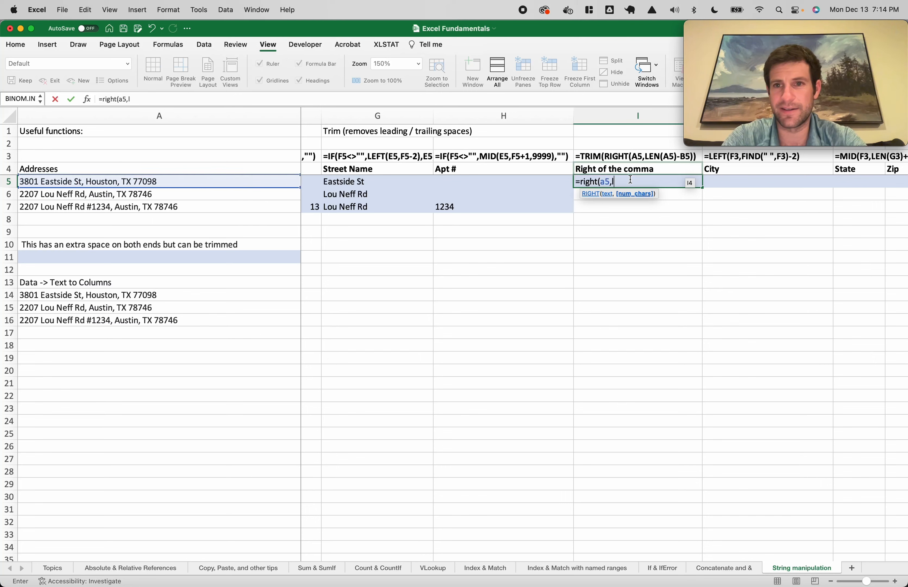
text(en(a5)-b)
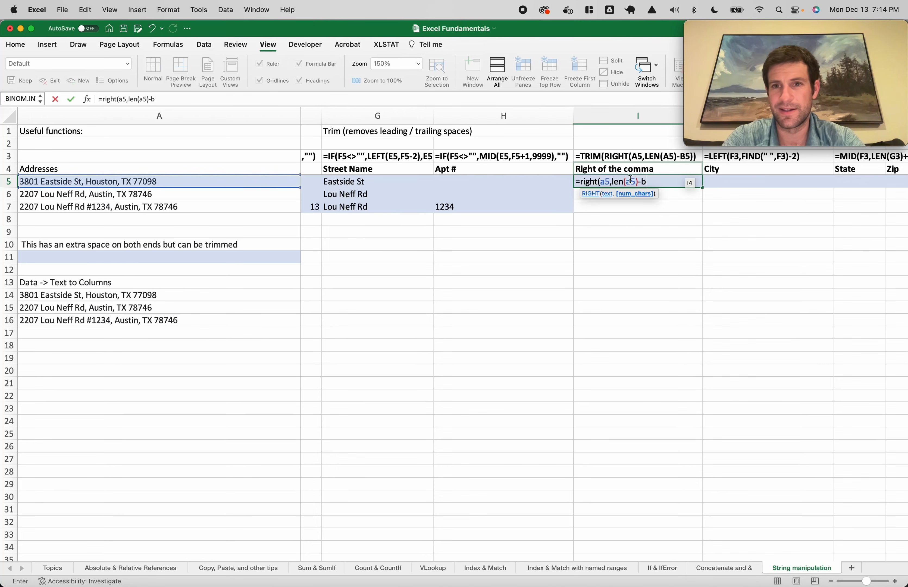
text(5)
scroll(630, 180, left, 15)
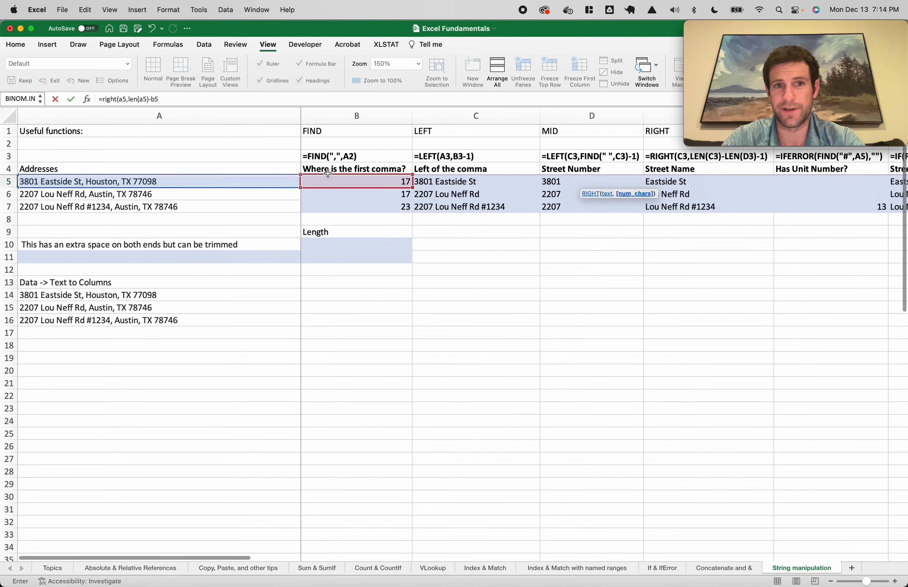
scroll(376, 180, right, 10)
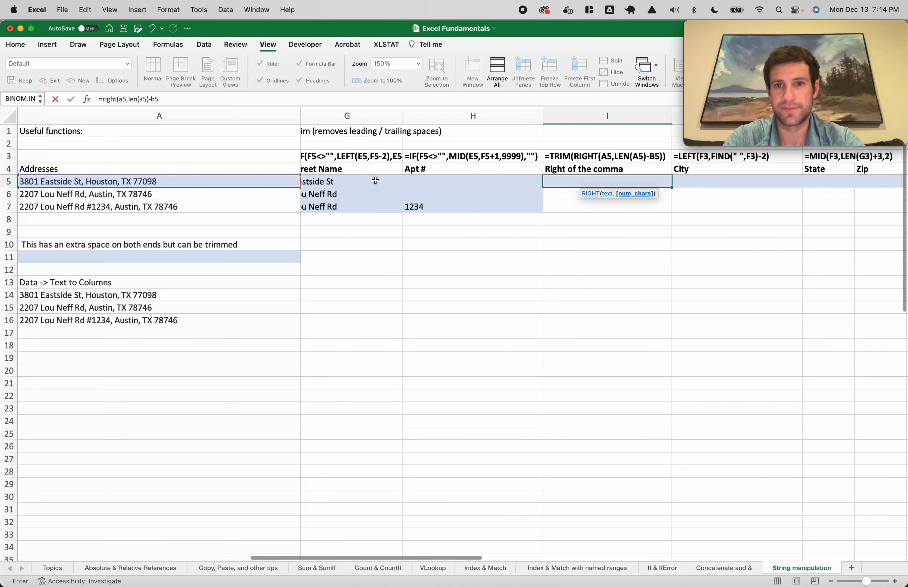
text())
key(Return)
scroll(375, 181, left, 5)
scroll(668, 199, right, 2)
drag(667, 199, 643, 181)
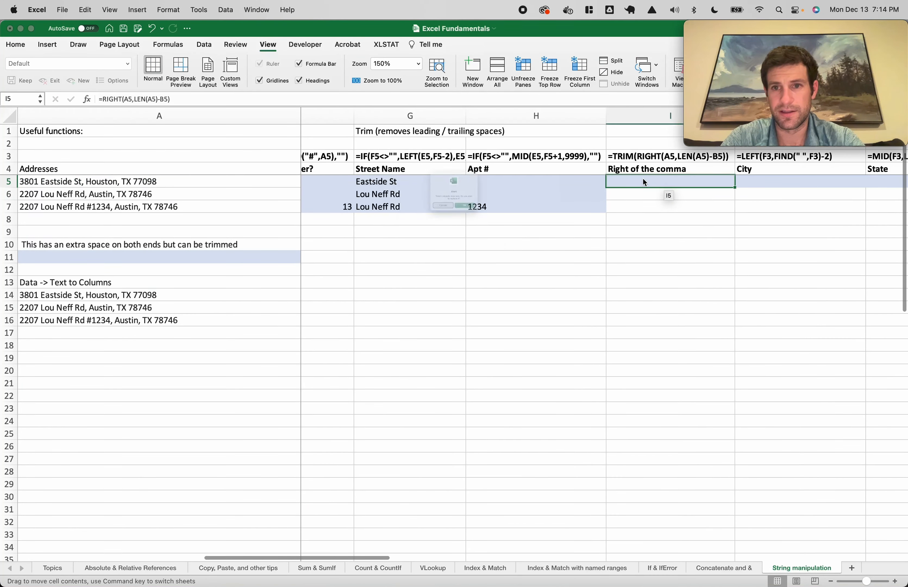
Fix the parentheses in I5's formula and accept Excel's suggested correction
key(Return)
double_click(644, 181)
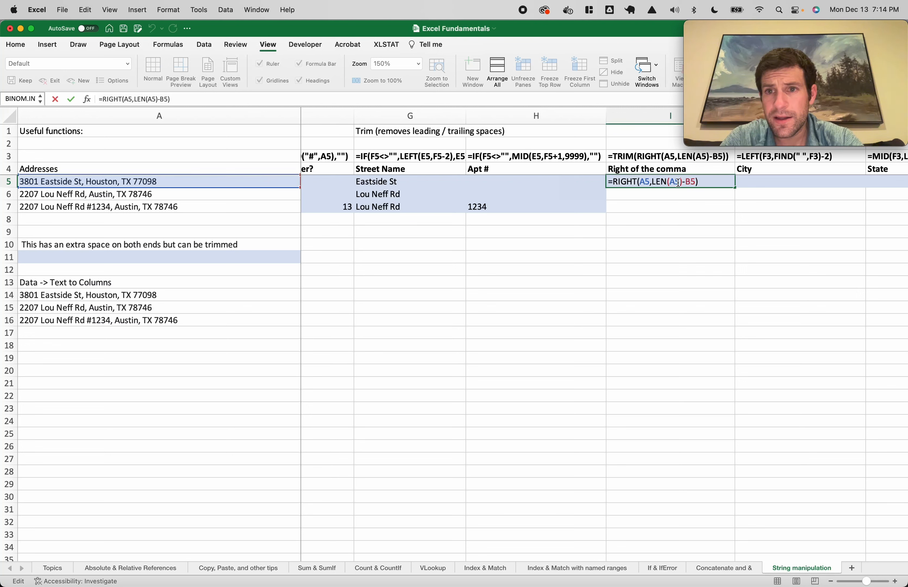
click(683, 182)
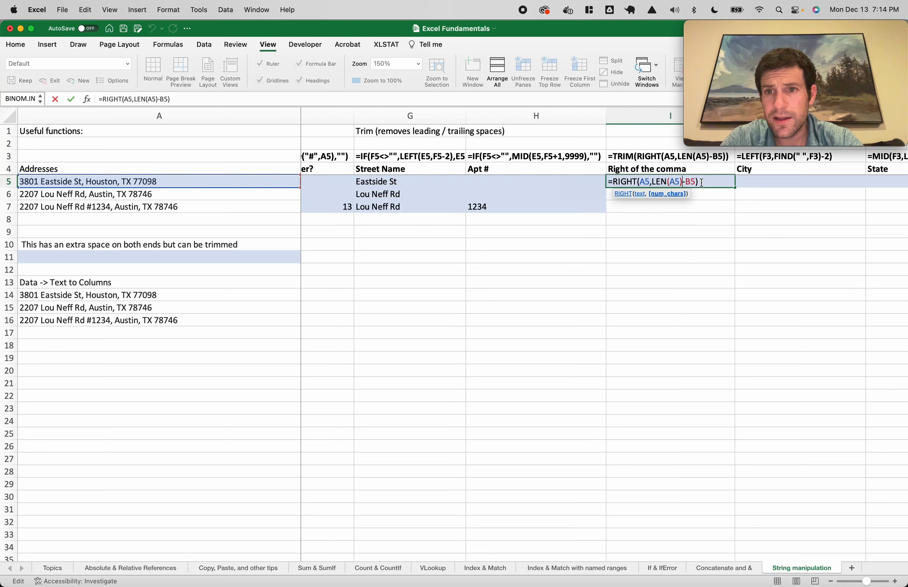
key(BackSpace)
click(681, 181)
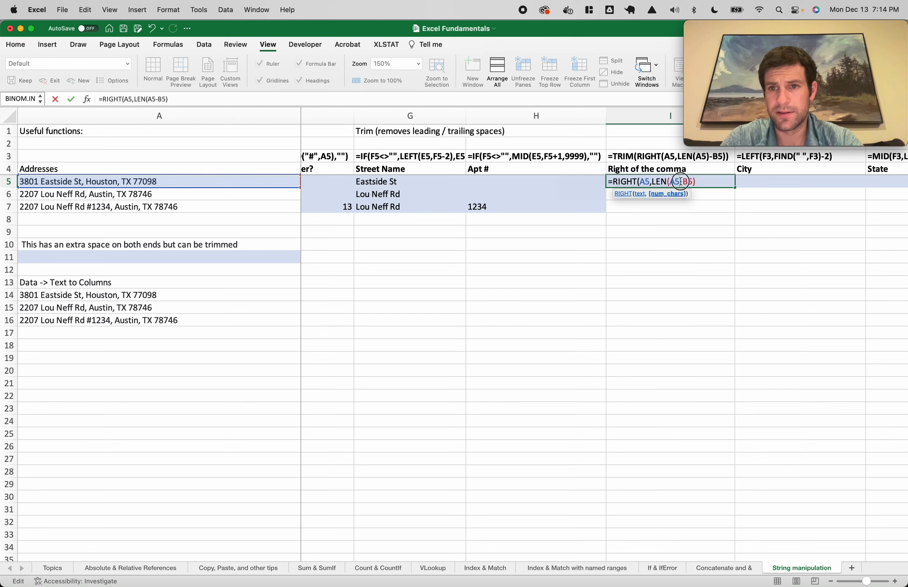
text())
click(711, 182)
text())
key(Return)
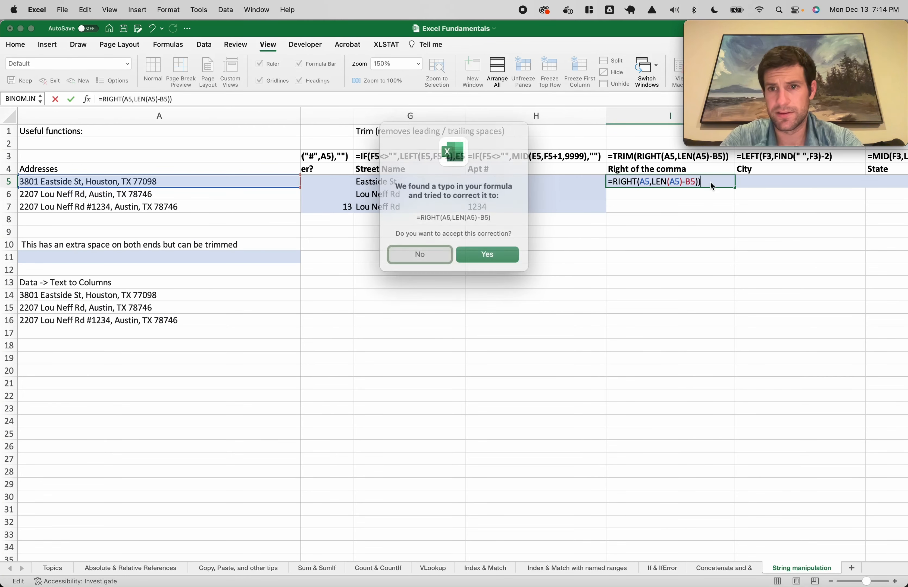
key(Return)
Wrap I5's formula in TRIM to give =TRIM(RIGHT(A5,LEN(A5)-B5))
click(672, 184)
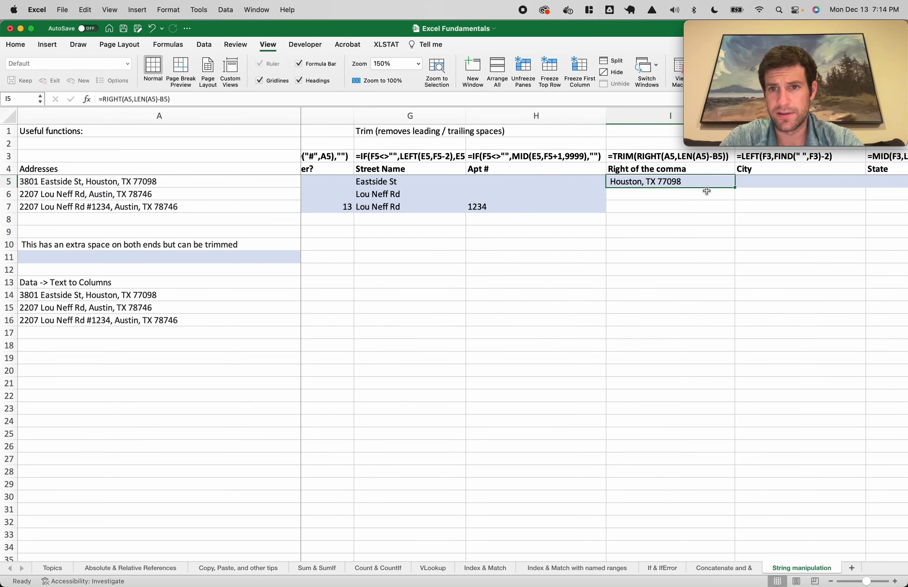
double_click(612, 184)
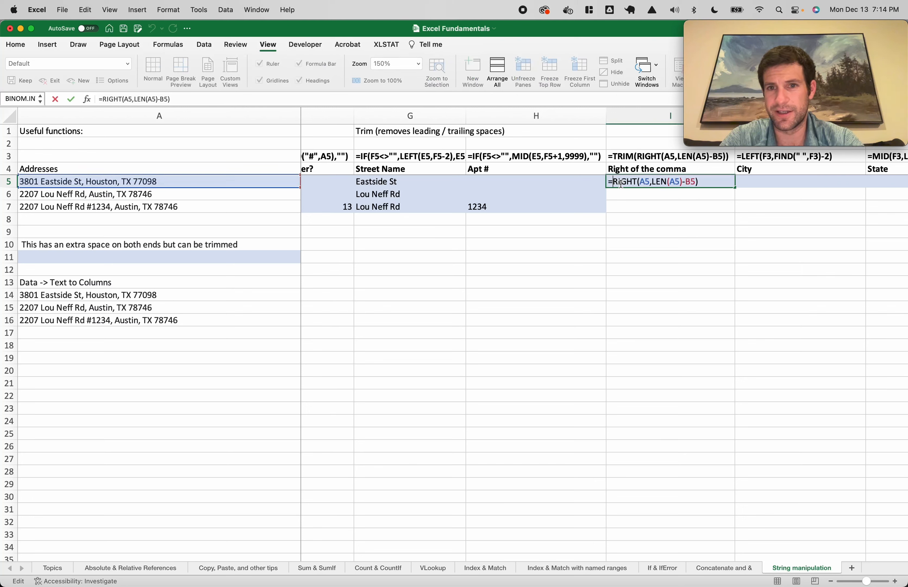
text(trim()
click(719, 184)
text())
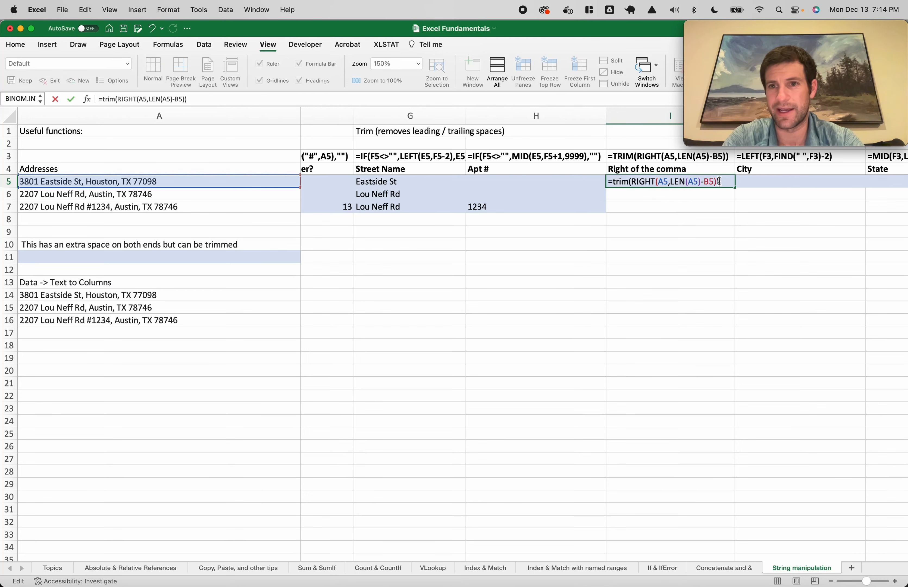
key(Return)
Fill the trimmed formula down from I5 to I7
click(692, 179)
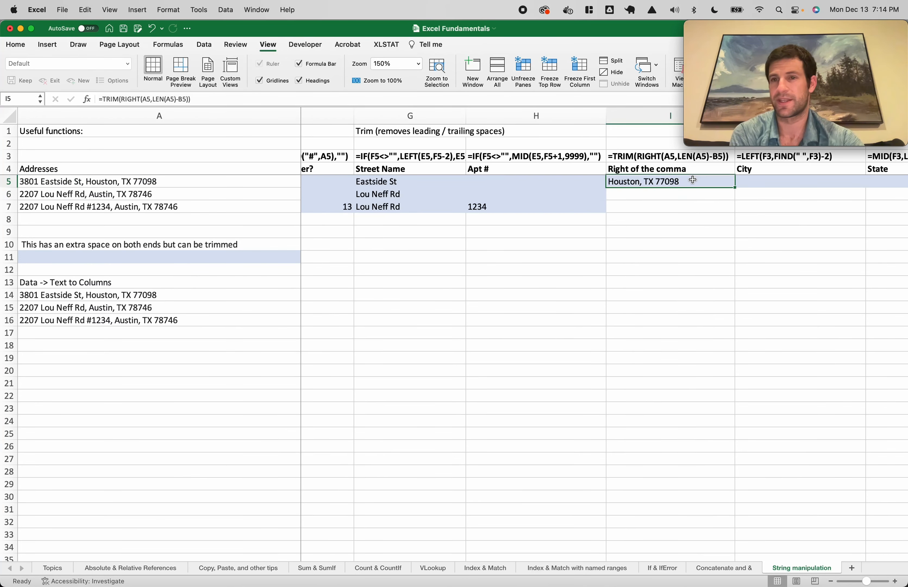
double_click(727, 182)
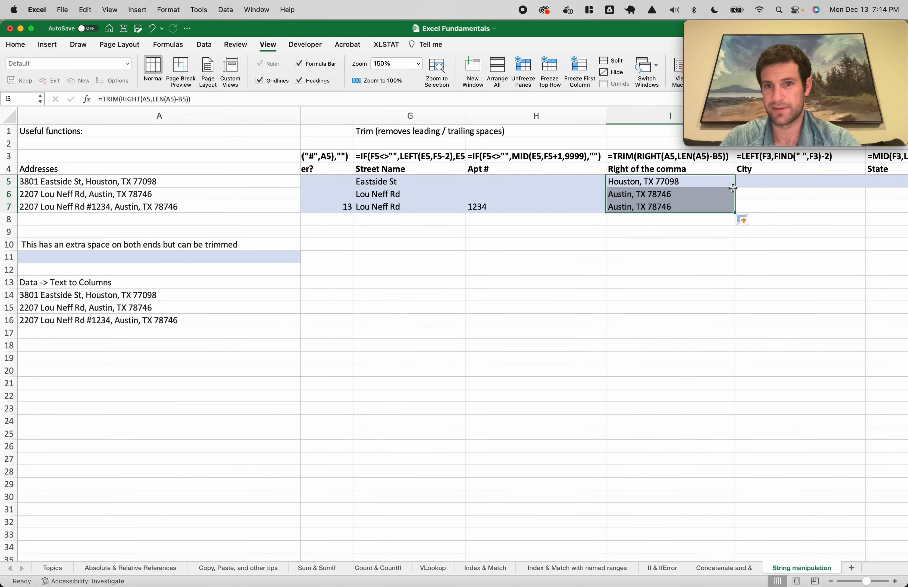
scroll(695, 196, right, 3)
scroll(582, 185, right, 3)
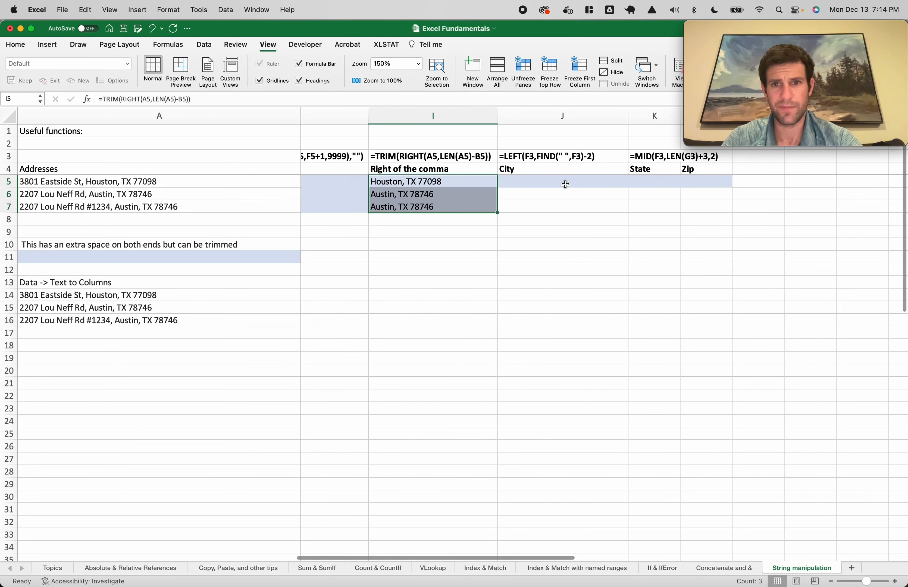
Begin a LEFT formula in J5, then abandon it
click(504, 206)
click(513, 184)
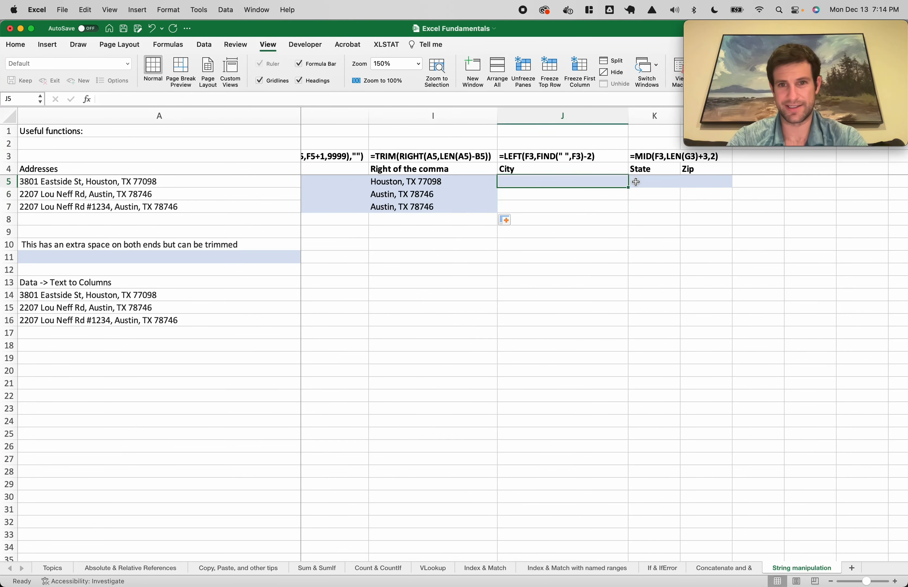
text(=left()
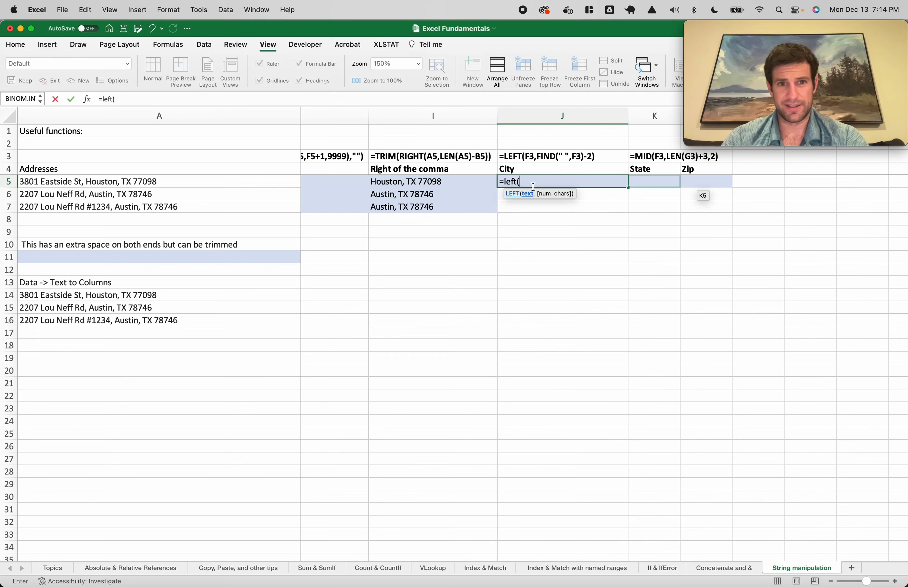
scroll(476, 238, left, 5)
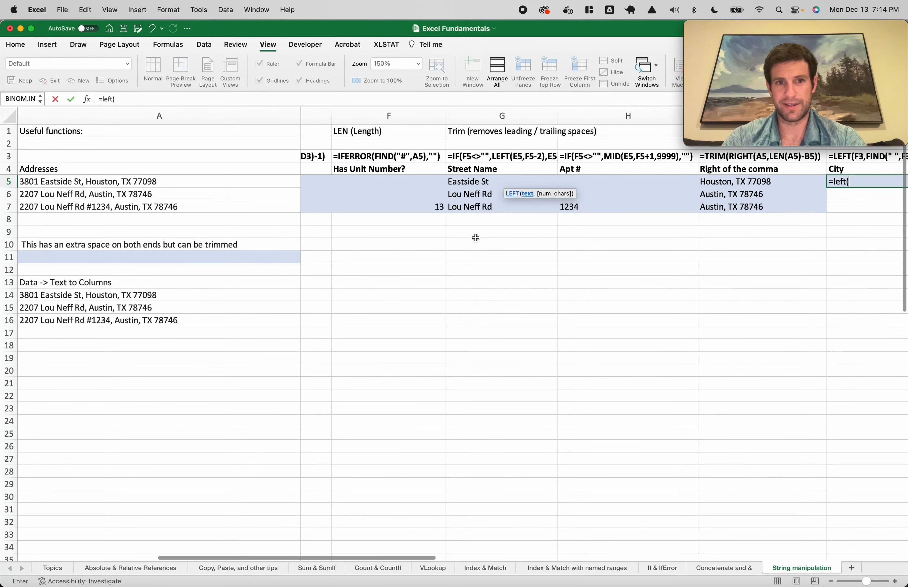
scroll(436, 217, left, 2)
scroll(436, 217, right, 5)
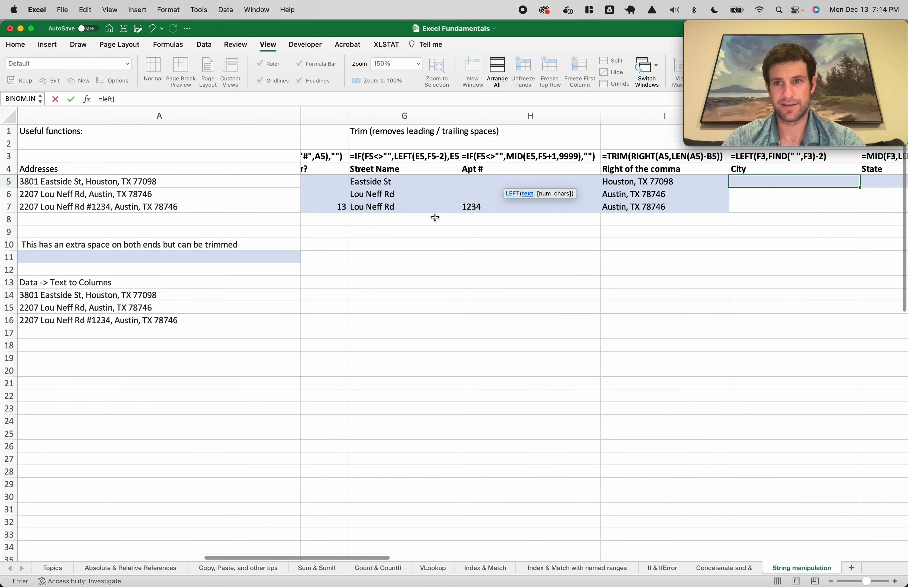
scroll(435, 218, right, 5)
scroll(446, 212, left, 3)
key(Escape)
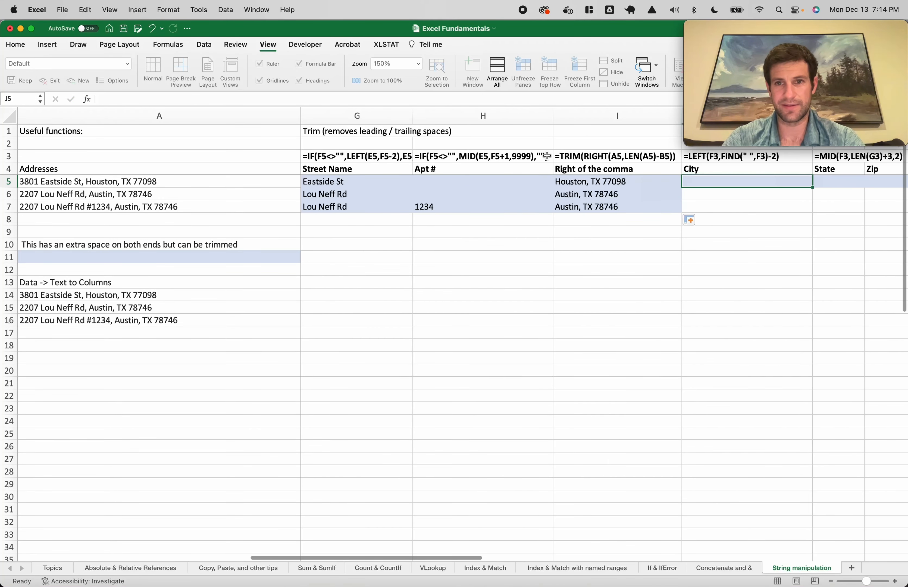
scroll(547, 156, right, 3)
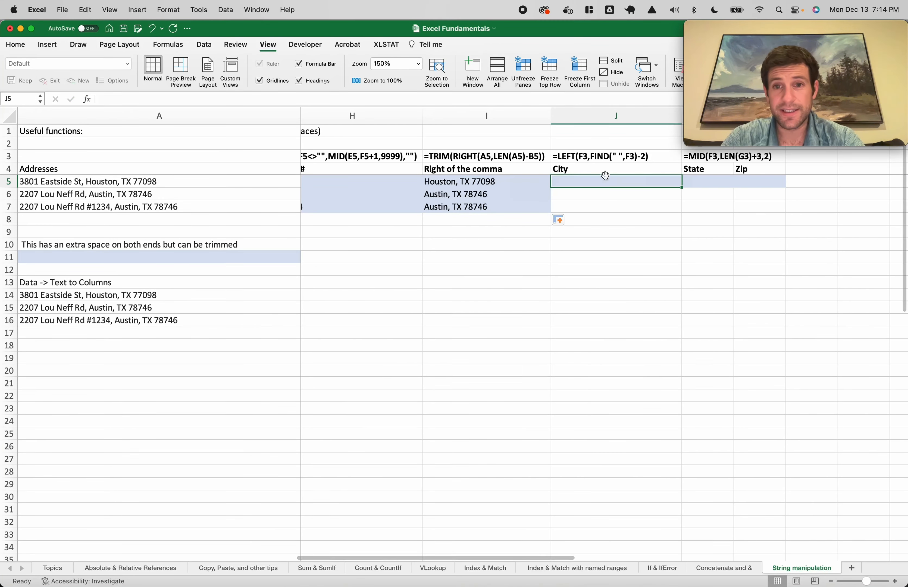
Replace both F3 references in the J3 example formula with I5
double_click(588, 157)
key(BackSpace)
text(I)
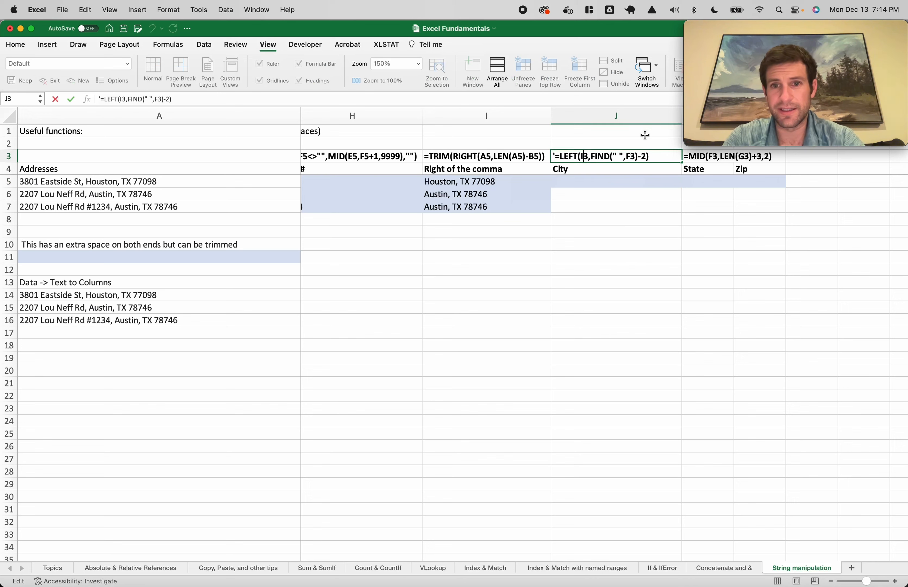
text(5)
key(Return)
double_click(632, 156)
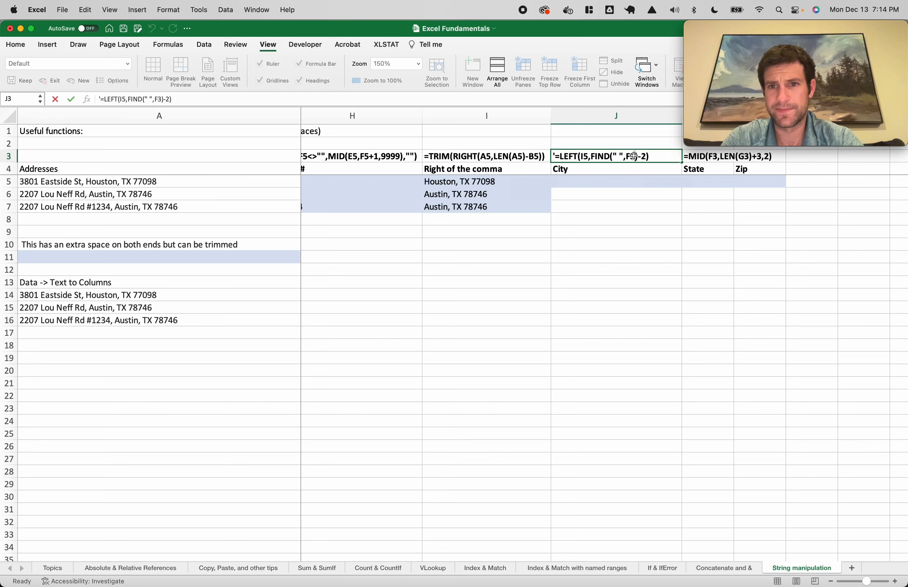
key(Escape)
double_click(633, 156)
key(BackSpace)
key(BackSpace)
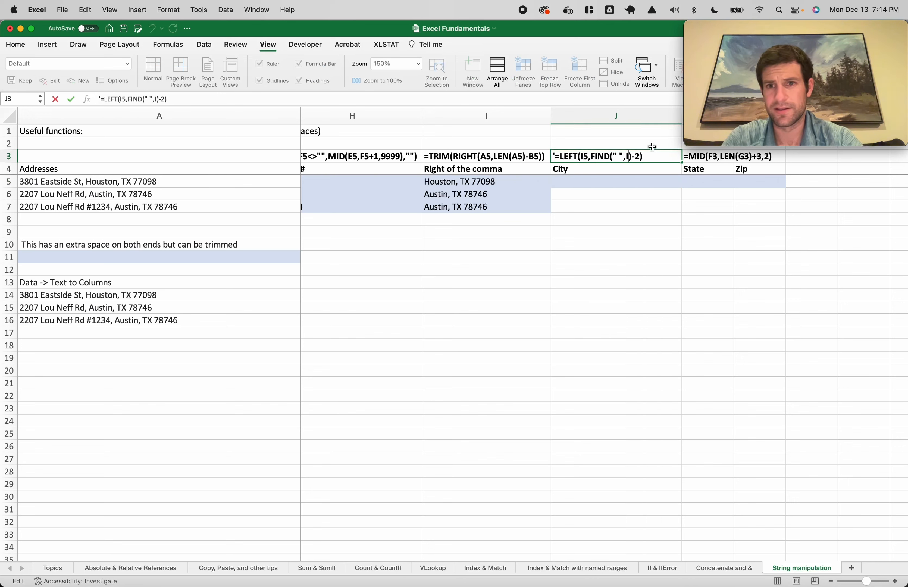
text(I5)
key(Return)
Enter a LEFT/FIND formula in J5 that cuts I5's text at the separator, minus 1
click(581, 182)
text(=left()
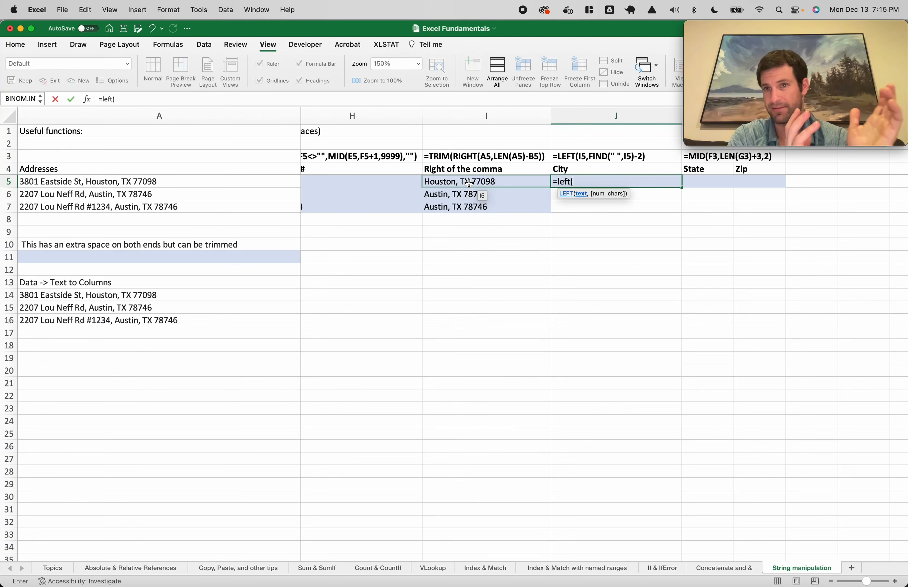
click(469, 183)
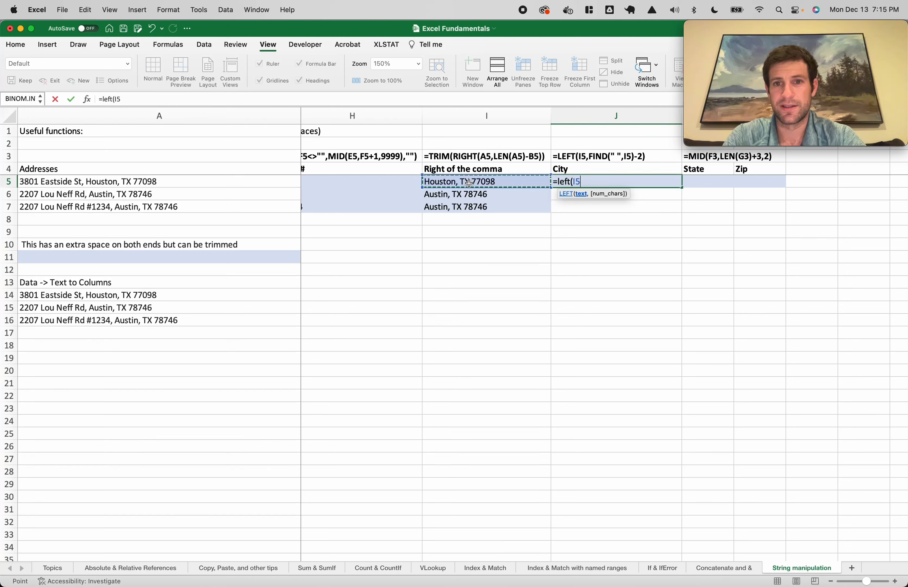
text(,find(" ")
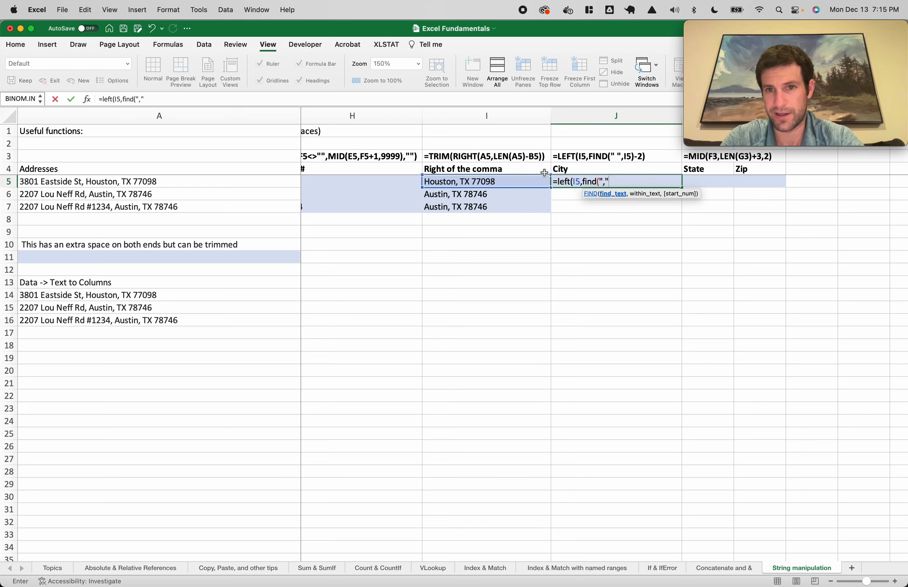
text(,)
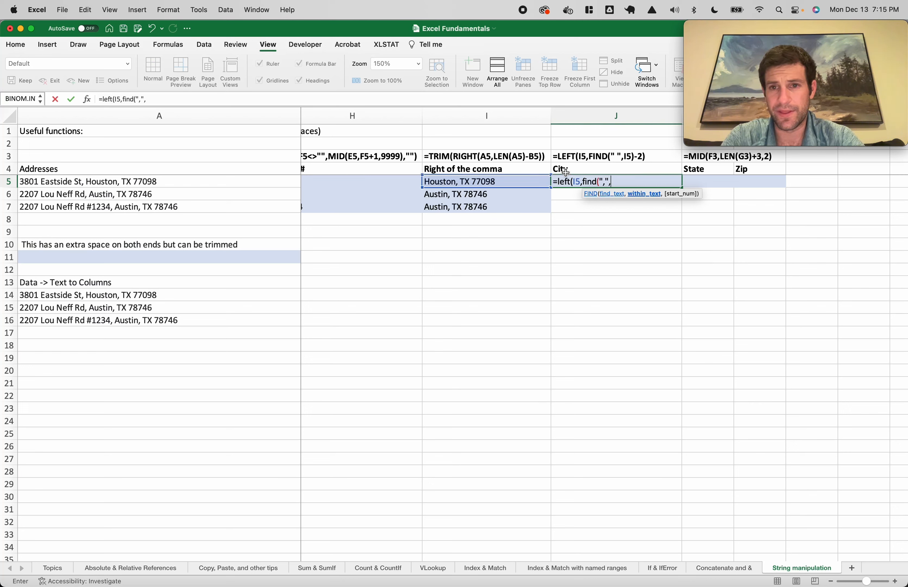
click(478, 184)
text()-1))
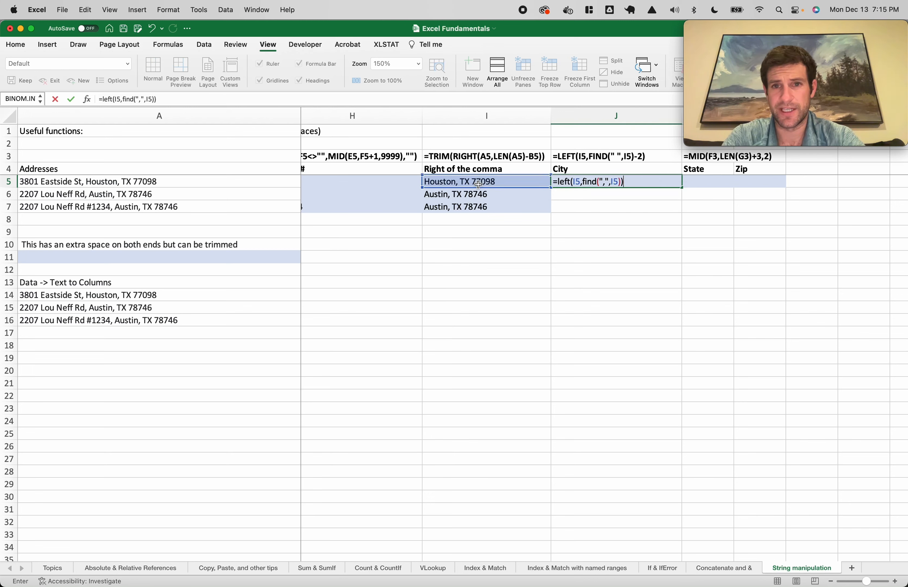
key(Return)
Switch the search character to a comma and fix J5's formula to =LEFT(I5,FIND(",",I5)-1)
double_click(592, 181)
click(618, 156)
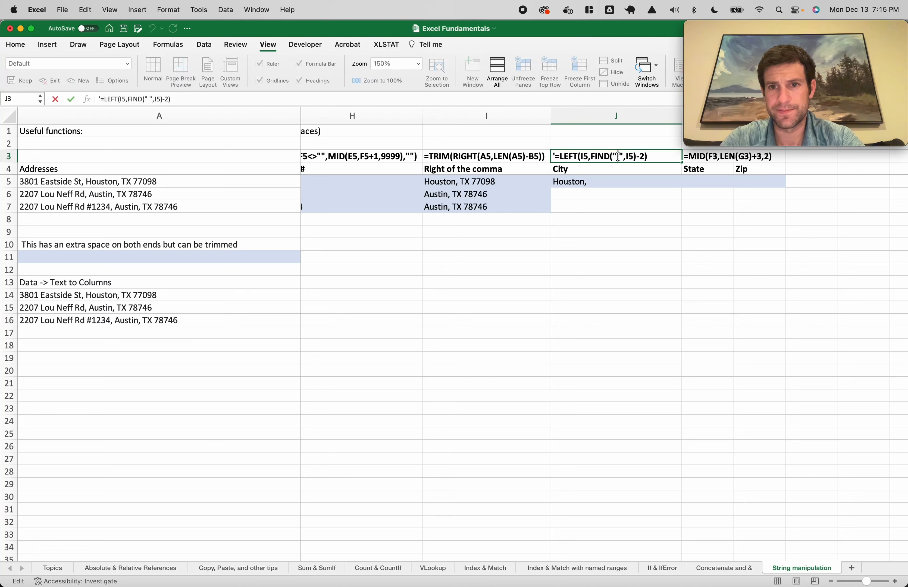
key(BackSpace)
text(,)
key(Return)
double_click(614, 182)
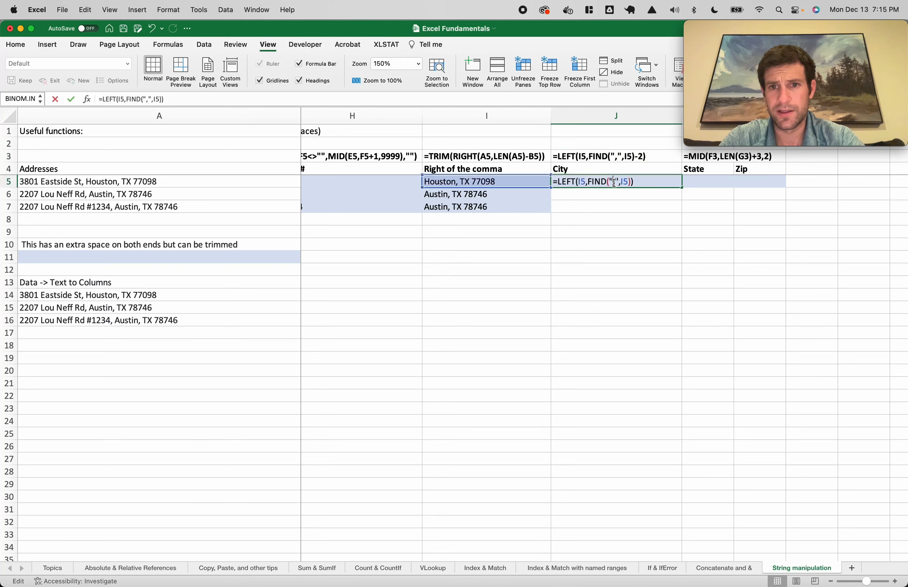
click(628, 182)
key(Right)
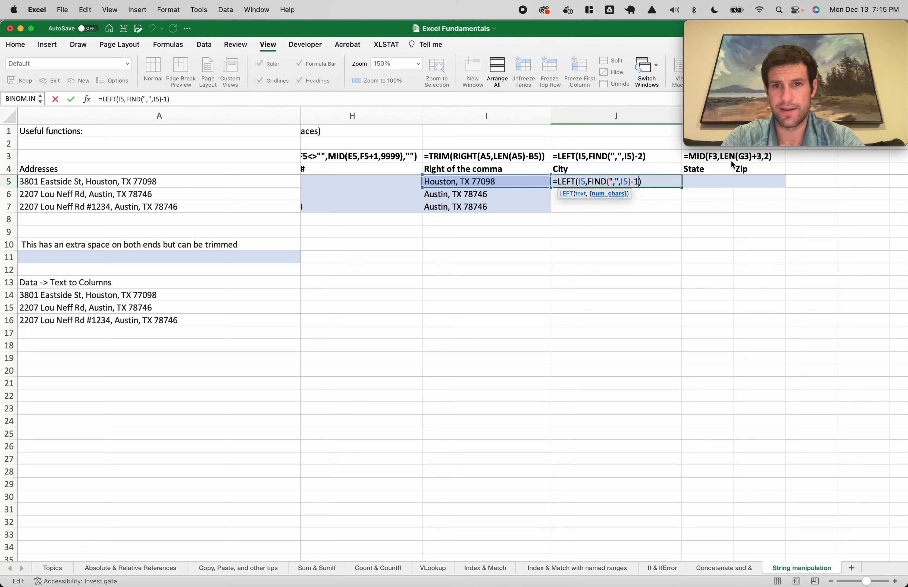
key(Return)
Change the subtraction in the J3 example formula to -1
double_click(606, 182)
key(Escape)
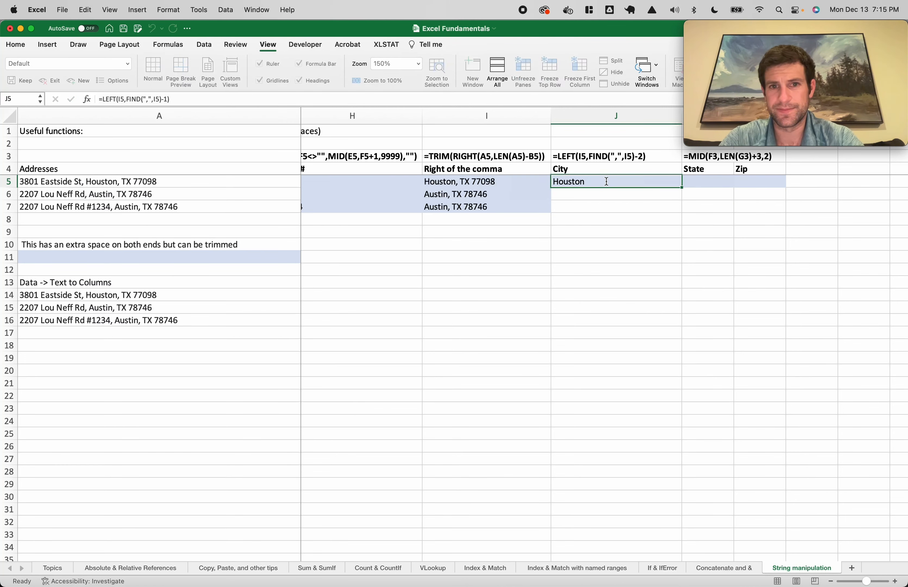
double_click(638, 156)
text(1)
key(Return)
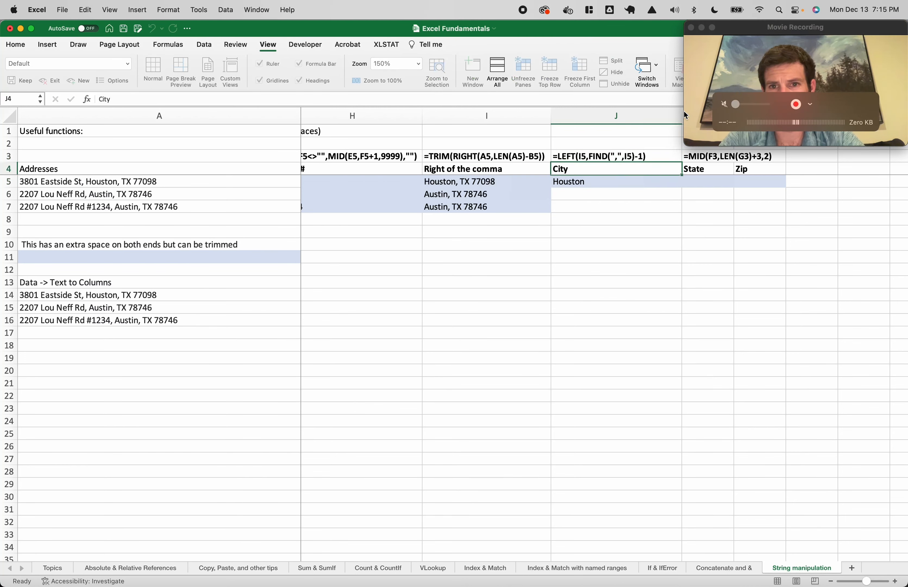
Copy the city formula from J5 down to J7
click(653, 183)
double_click(681, 187)
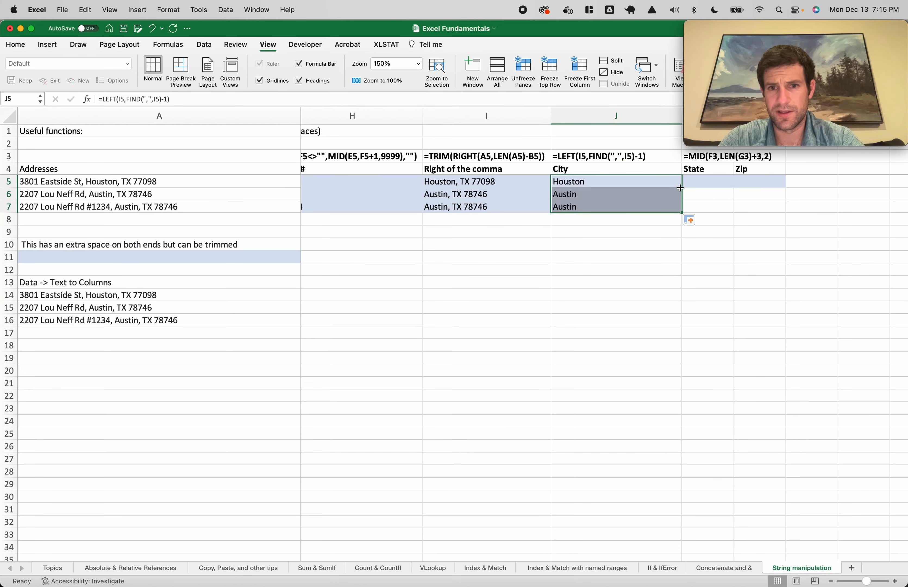
scroll(679, 189, right, 3)
Change the K3 State example formula to =MID(I5,LEN(I5)+3,2)
click(622, 186)
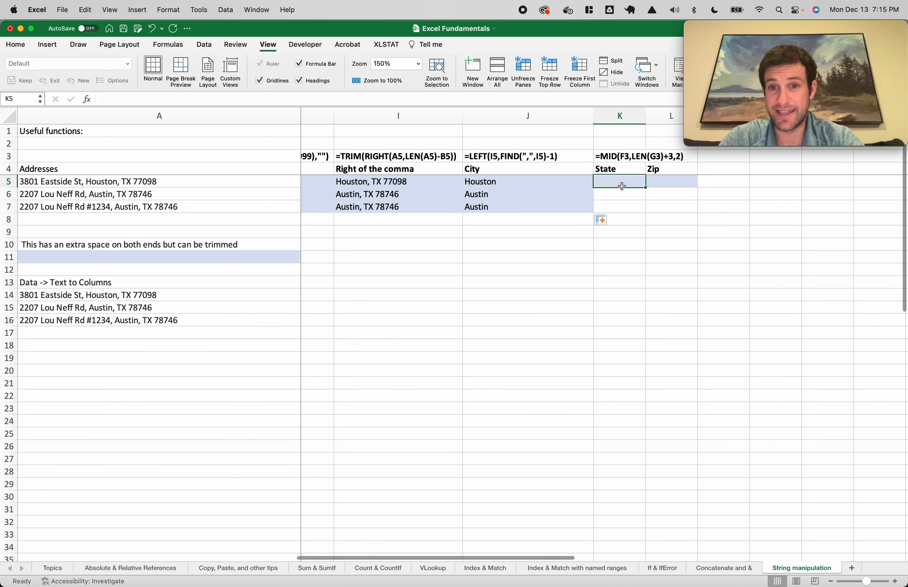
text(=mid()
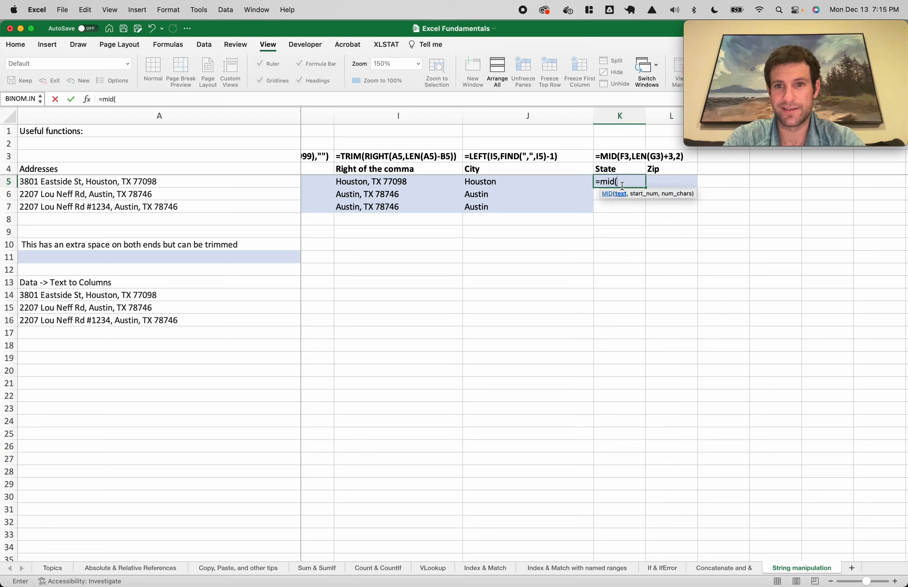
key(Escape)
click(618, 156)
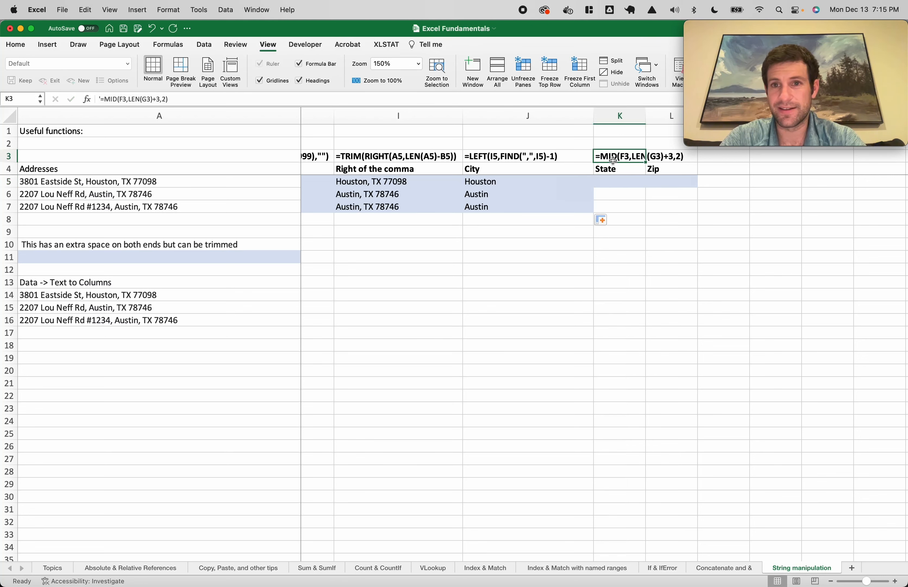
click(123, 99)
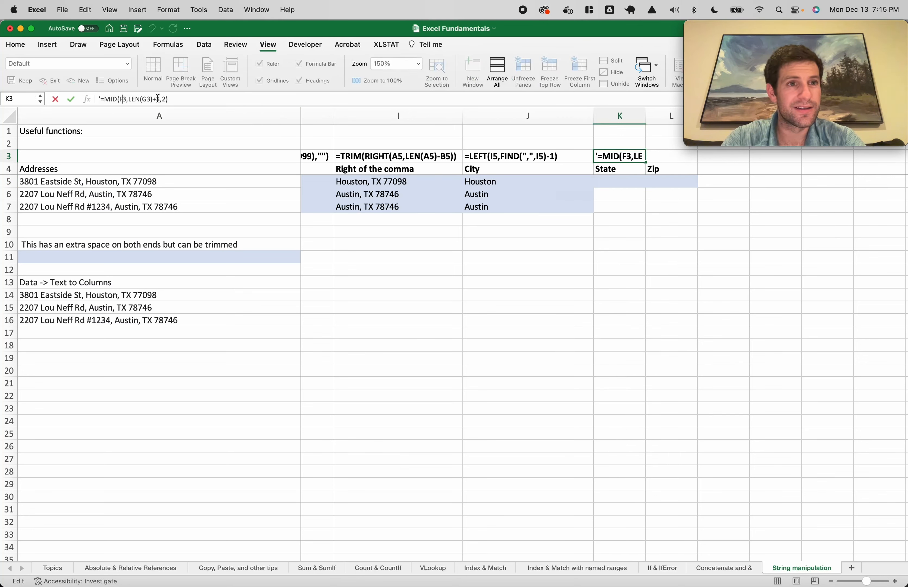
key(BackSpace)
key(BackSpace)
text(I5)
click(148, 100)
key(BackSpace)
key(BackSpace)
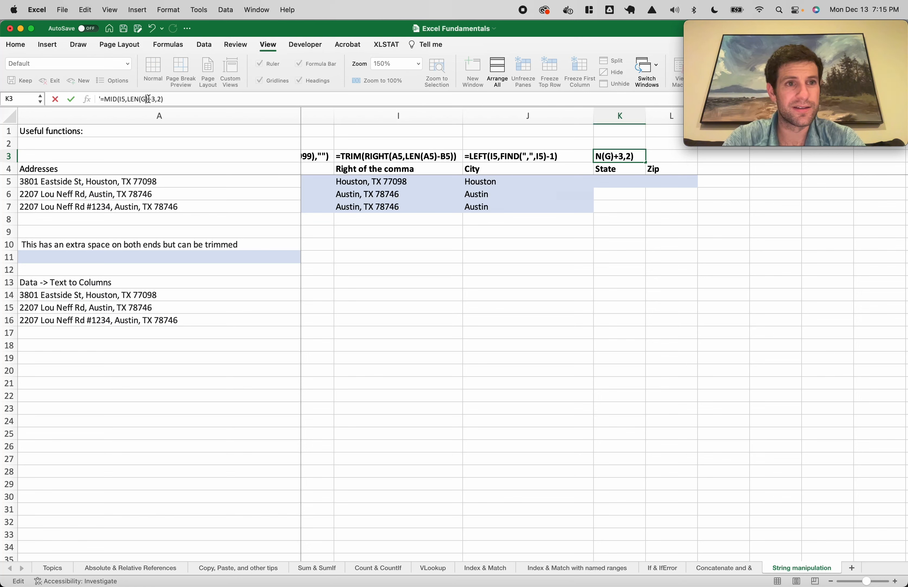
text(I5)
key(Return)
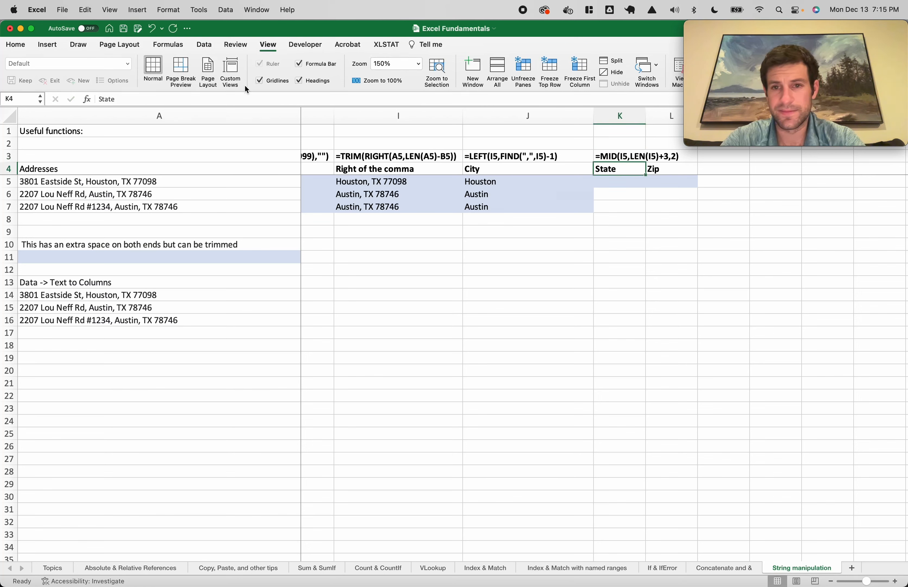
Try a FIND formula in K5, cancel it, and review J5's city formula
key(Down)
text(=find()
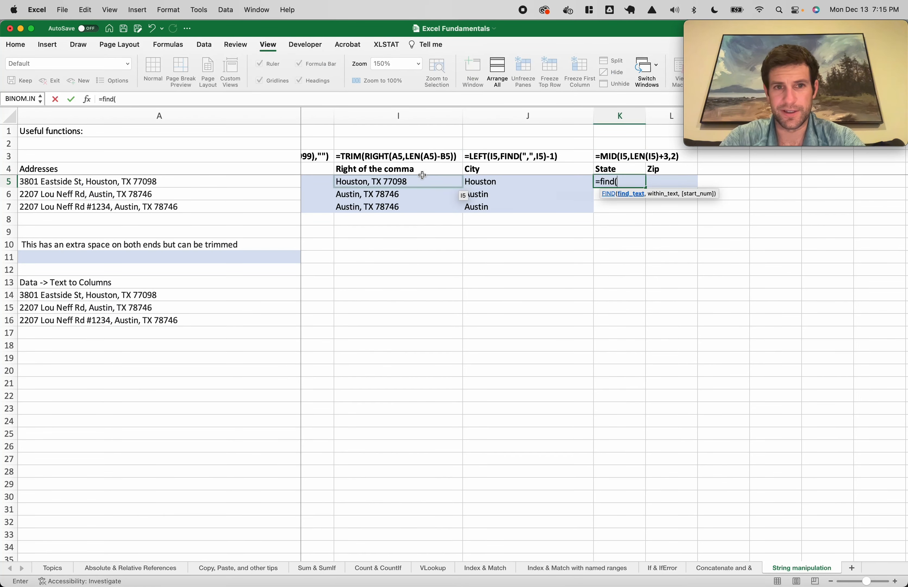
click(443, 185)
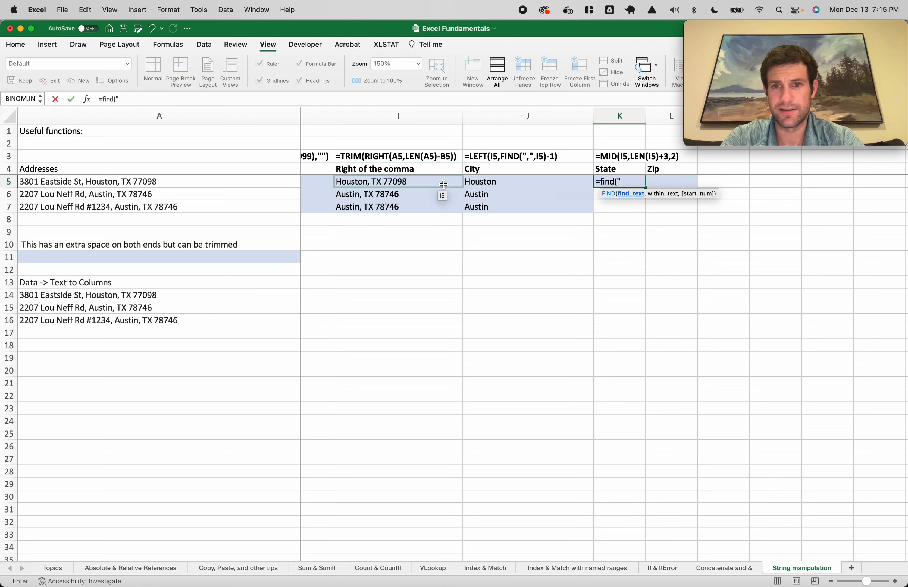
key(Escape)
click(490, 184)
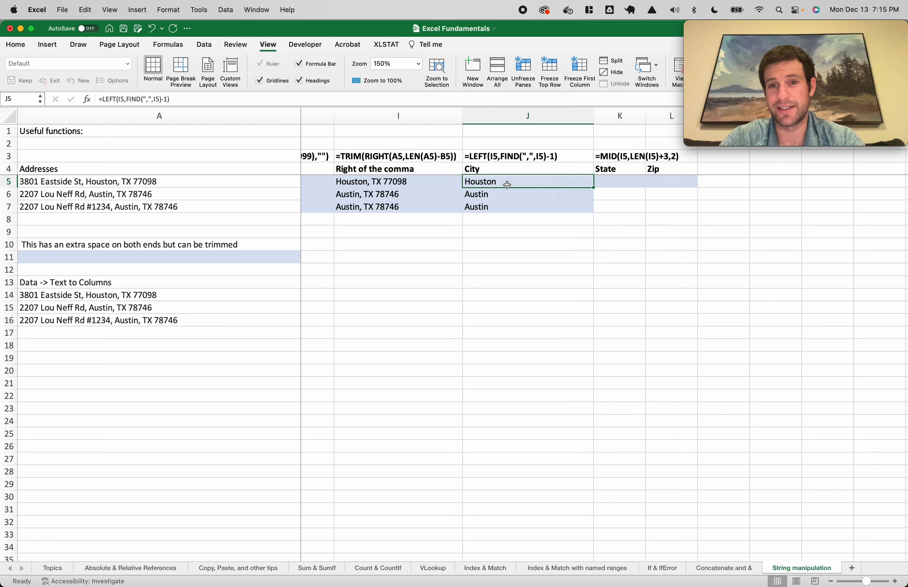
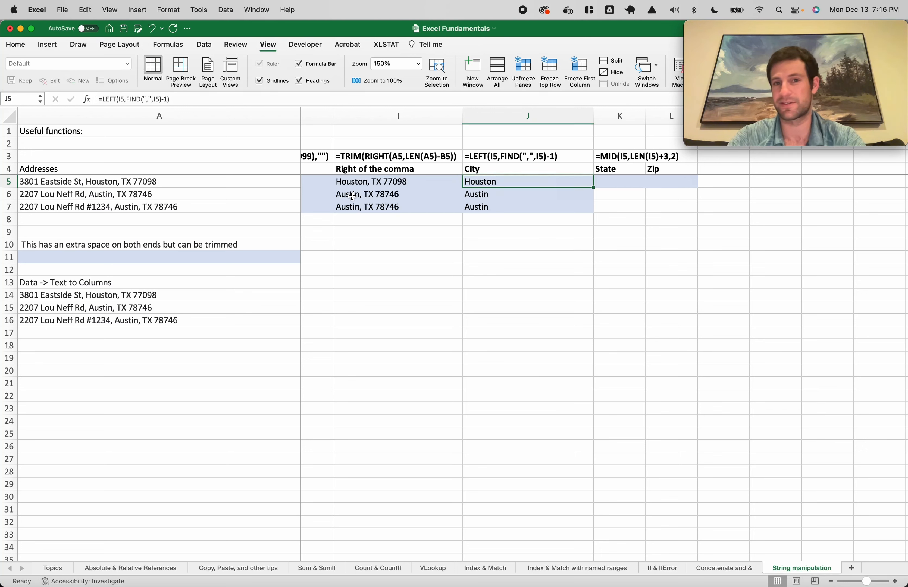
Enter =MID(I5,LEN(J5)+3,2) in K5 and fill it down to K7 to get state TX
click(611, 181)
text(=)
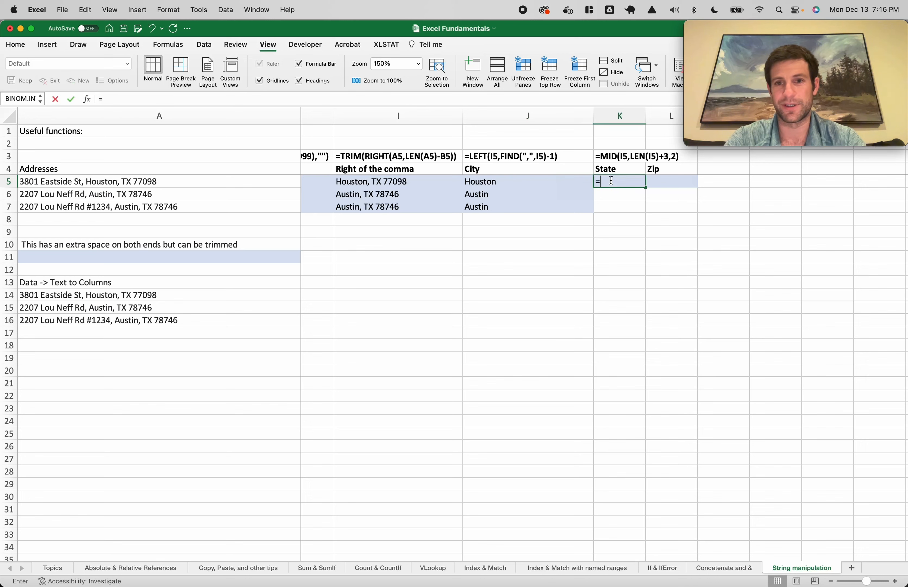
text(mid()
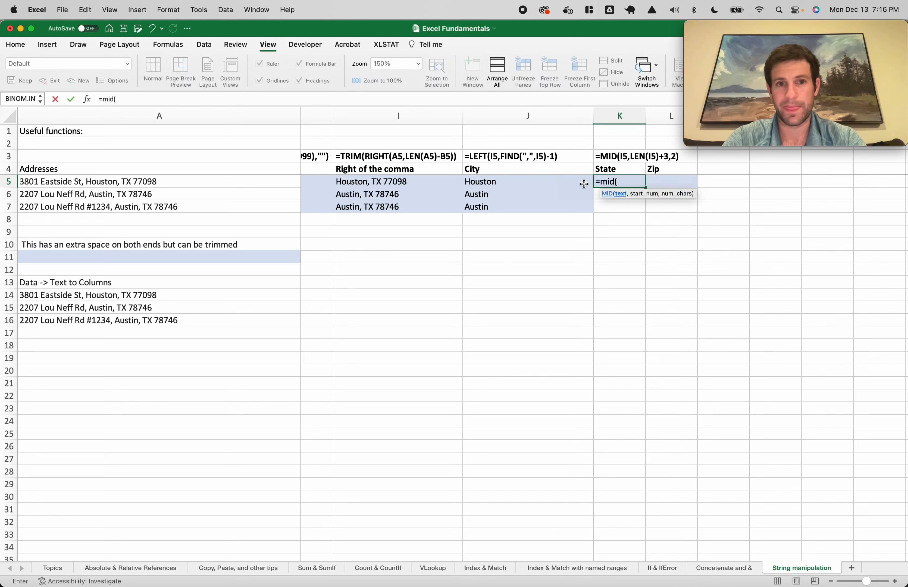
click(418, 185)
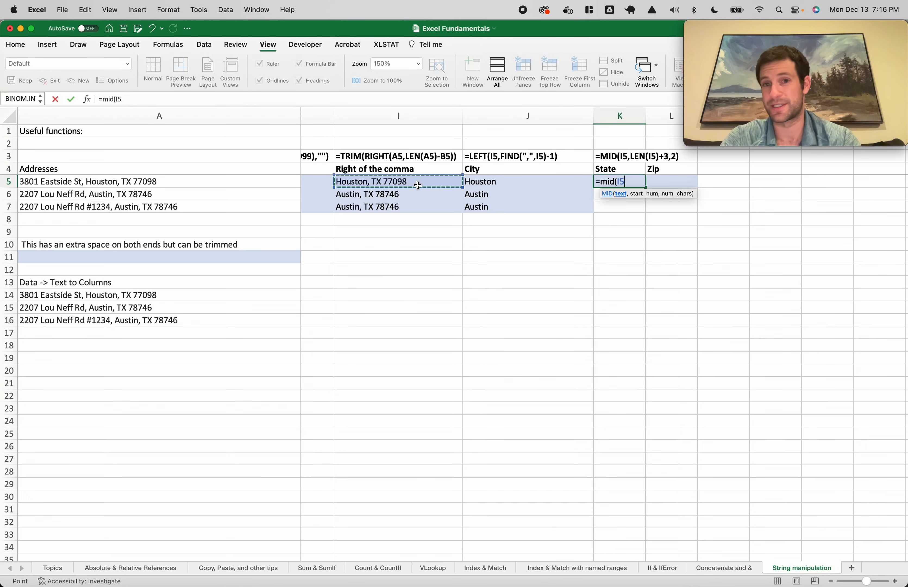
text(,len()
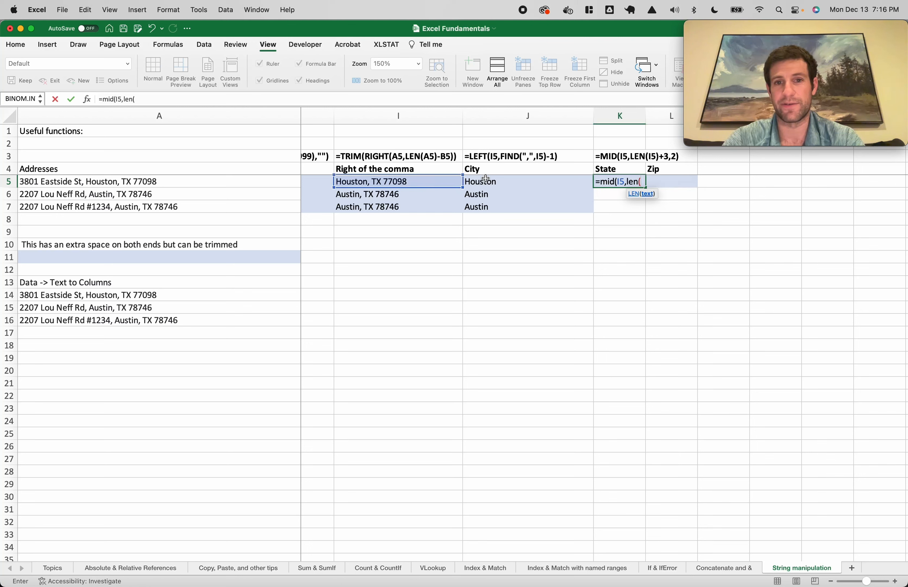
click(492, 182)
text()+3)
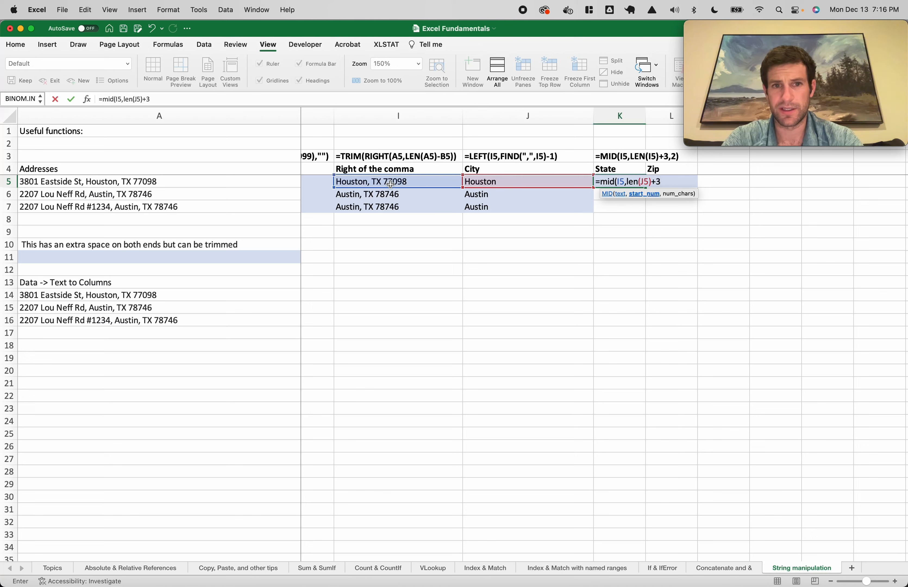
text(,2))
key(Return)
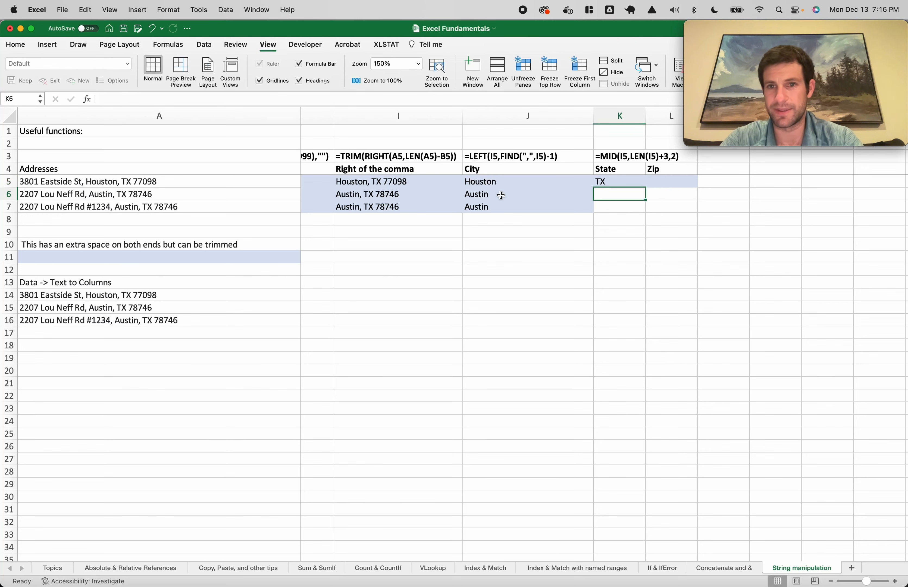
click(625, 182)
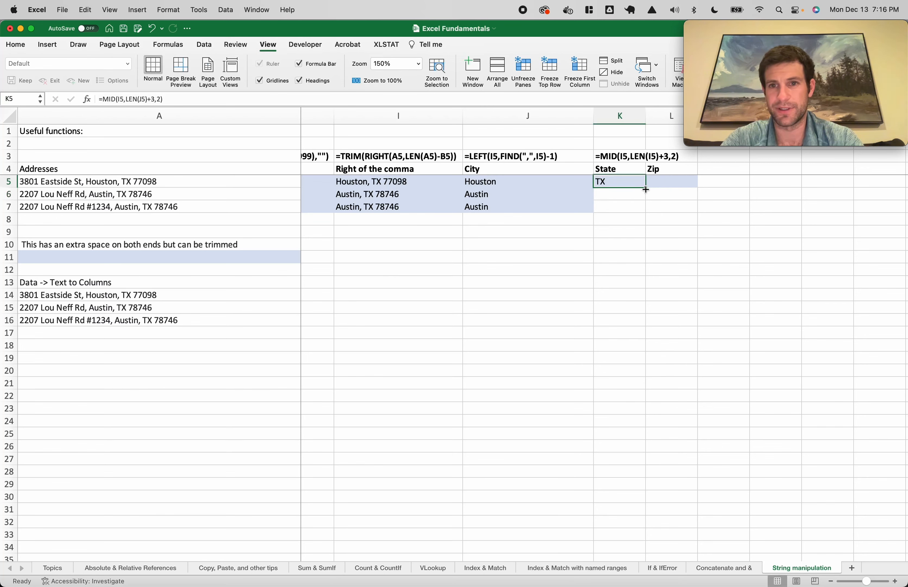
drag(646, 189, 646, 210)
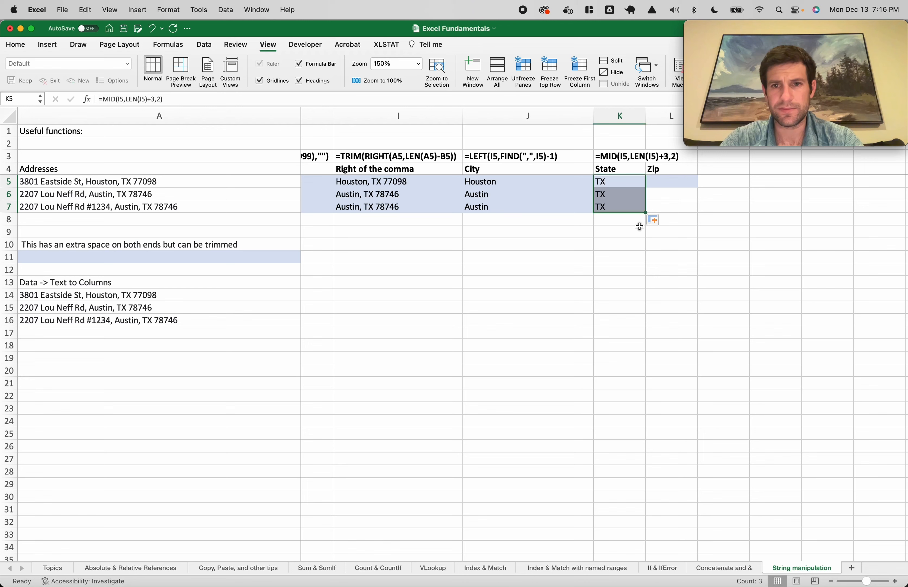
Enter =RIGHT(I5,5) in L5 and fill it down to extract zips 77098, 78746, 78746
click(662, 188)
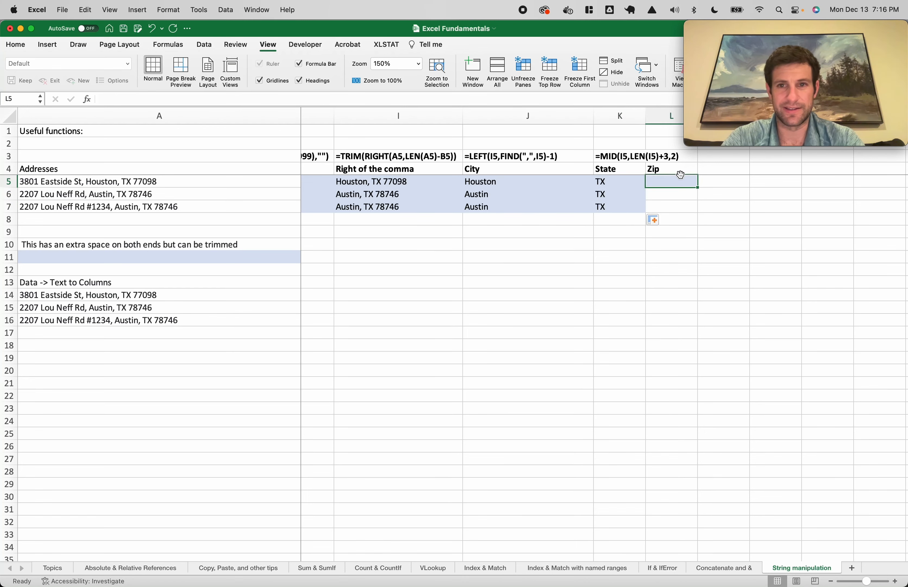
text(=right()
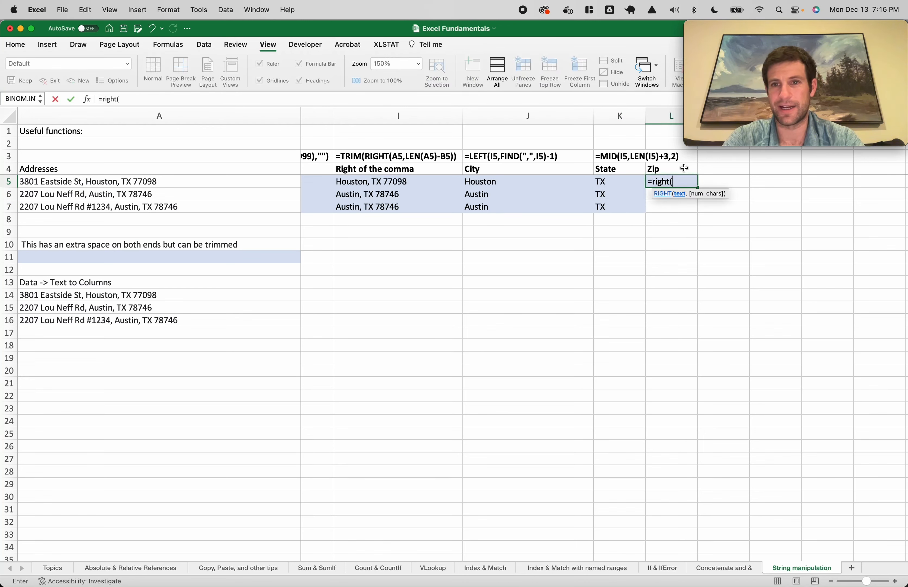
click(425, 183)
text(,5)
key(Return)
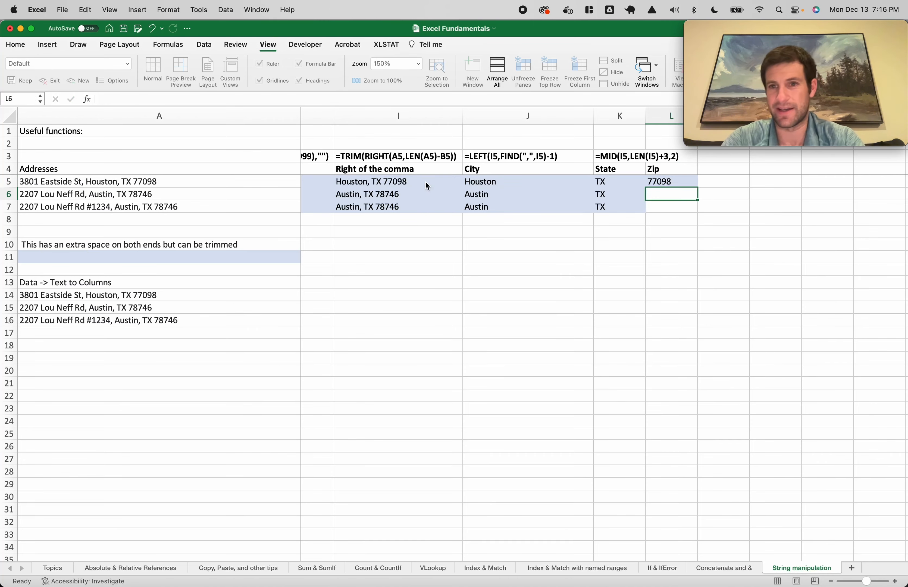
click(670, 182)
double_click(697, 188)
click(611, 207)
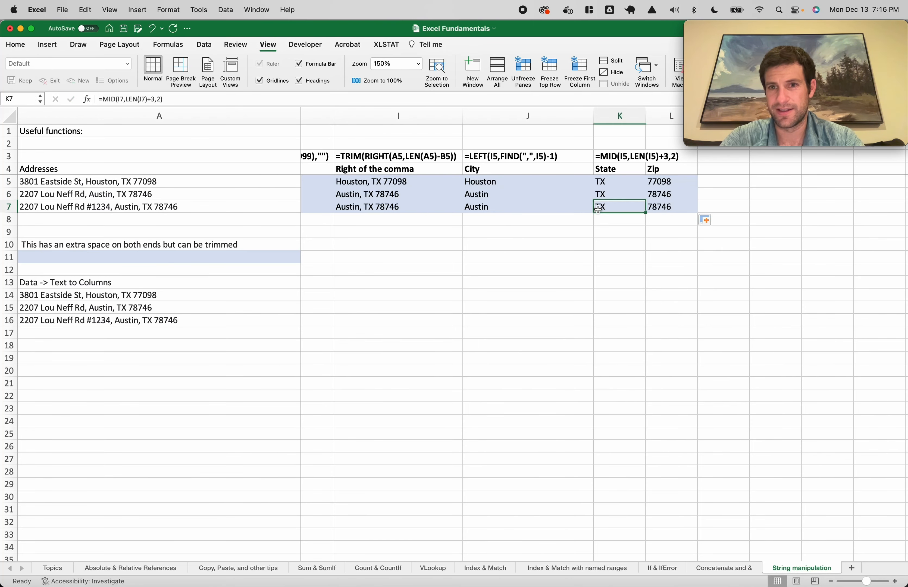
Unfreeze the panes on the String manipulation sheet
scroll(597, 209, left, 10)
scroll(597, 210, down, 5)
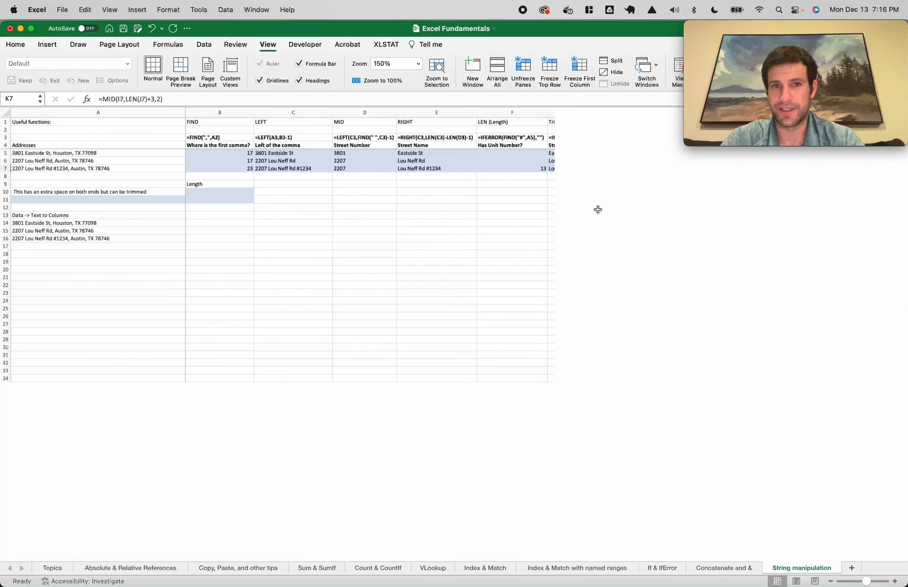
scroll(598, 210, right, 10)
click(423, 180)
scroll(336, 172, left, 6)
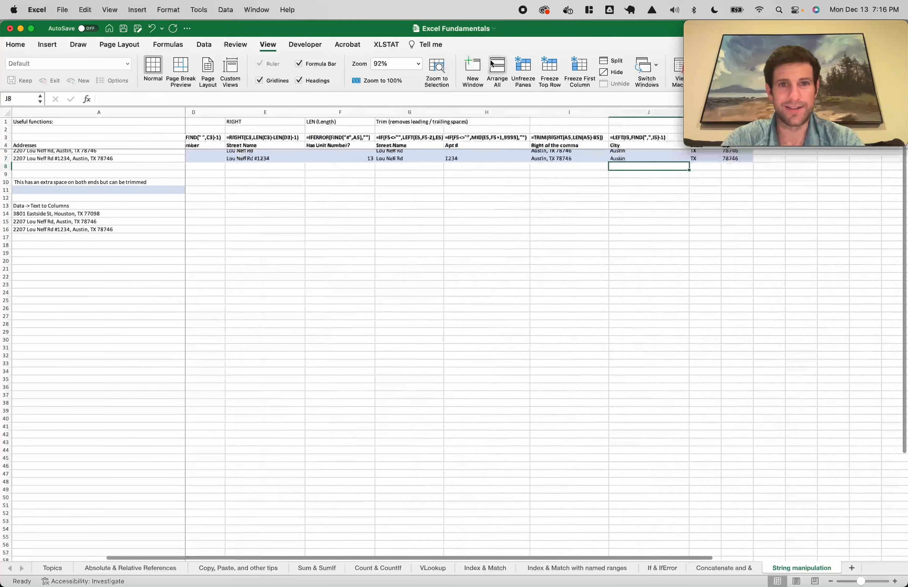
click(523, 71)
Scroll back to column A and go to the Length section's padded sentence
scroll(468, 201, right, 3)
scroll(468, 201, up, 2)
scroll(468, 201, left, 3)
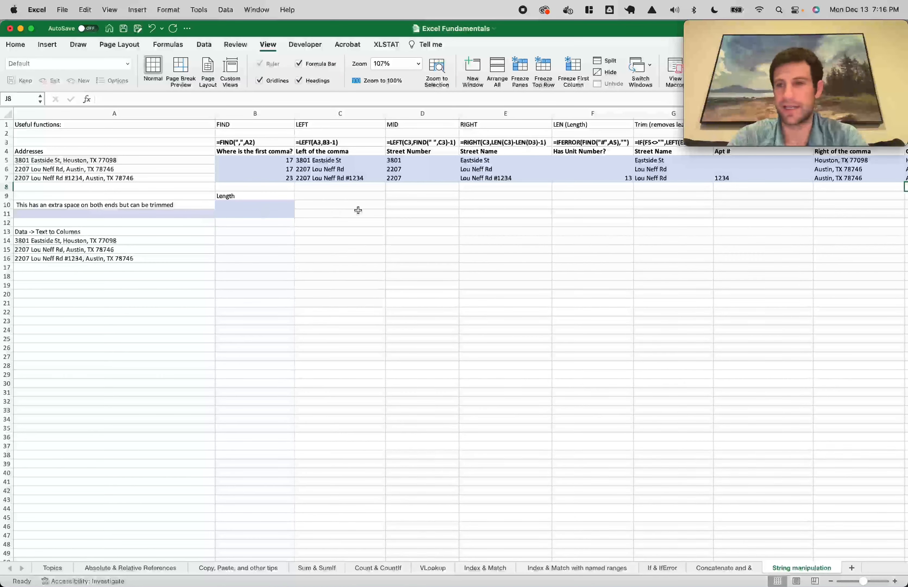
click(274, 195)
click(151, 194)
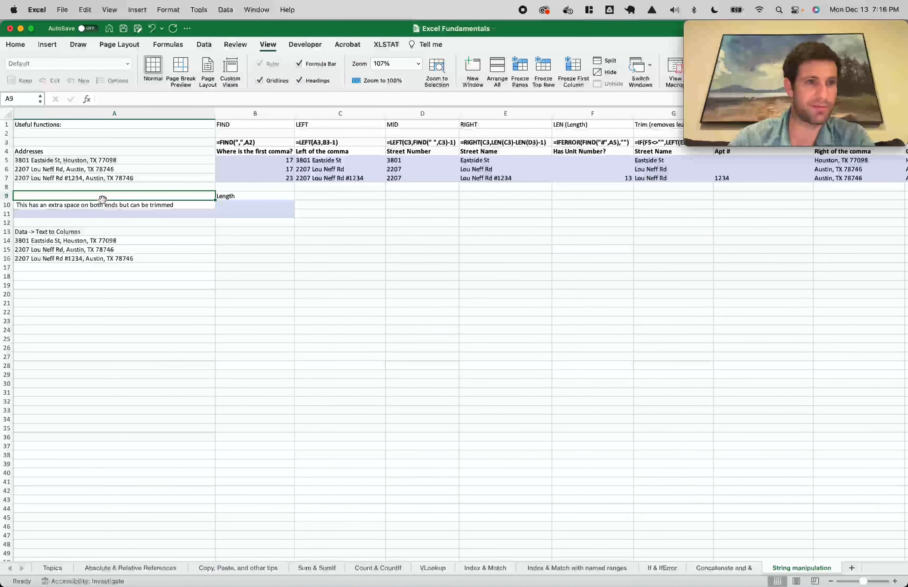
Enter =LEN(A10) in B10 to show the padded sentence's length of 57
click(122, 204)
click(225, 206)
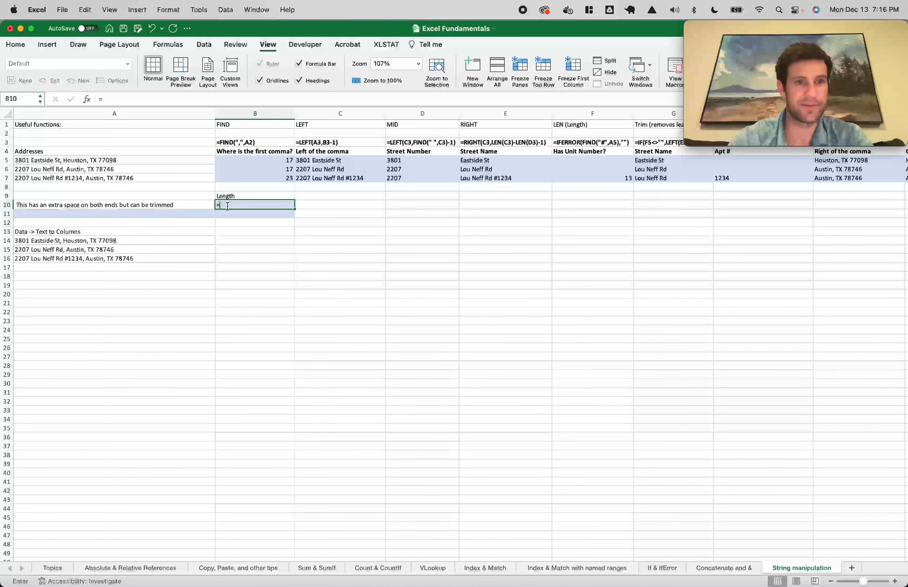
text(=len()
click(148, 209)
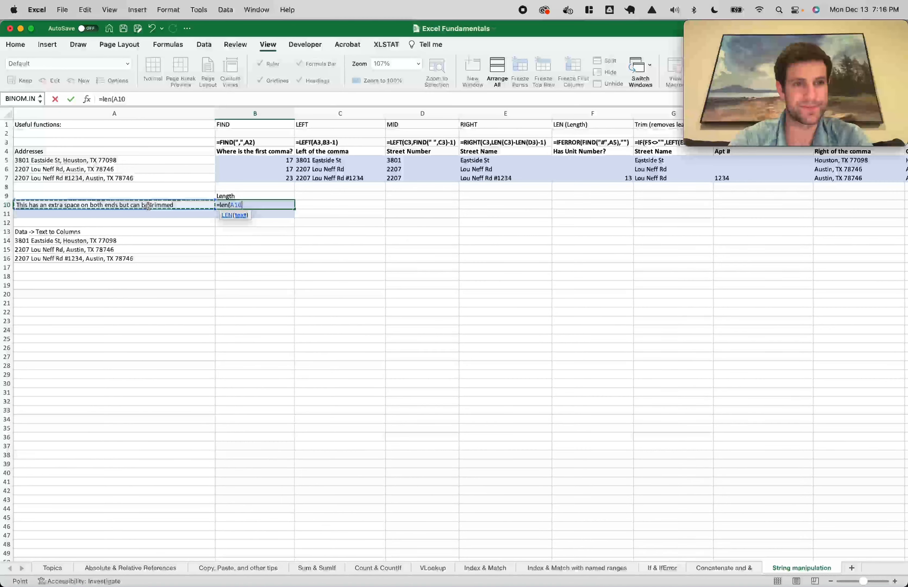
key(Return)
click(290, 207)
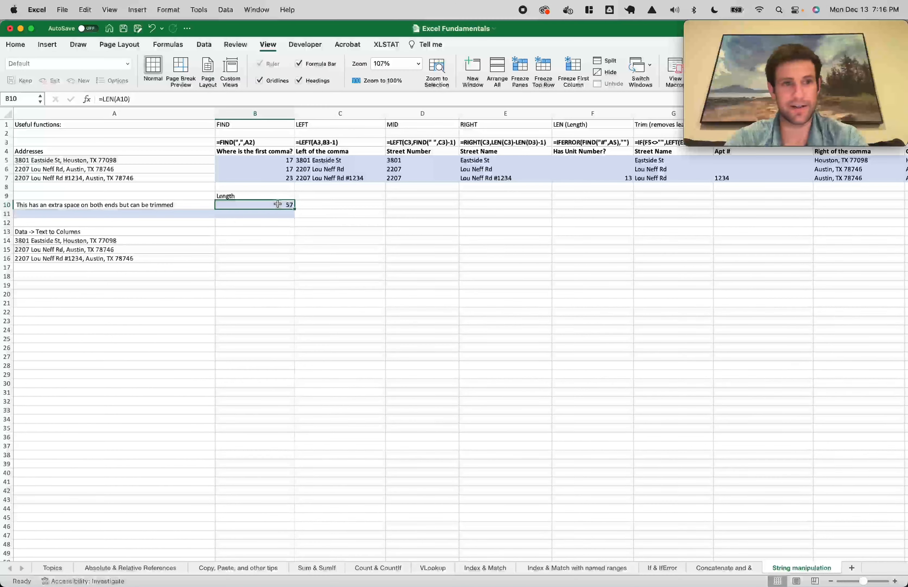
Put =TRIM(A10) in A11 and fill the LEN formula into B11, showing 55
click(182, 214)
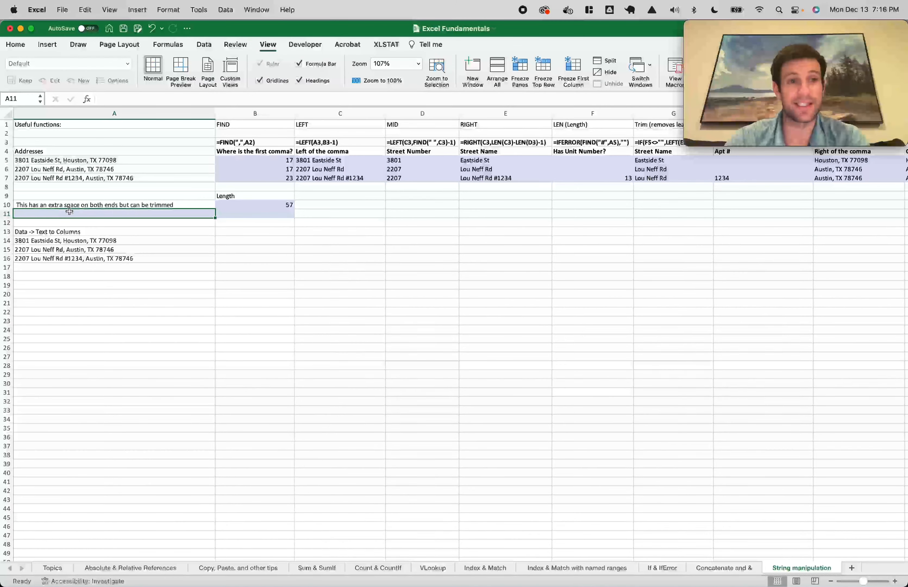
text(=trim()
click(101, 205)
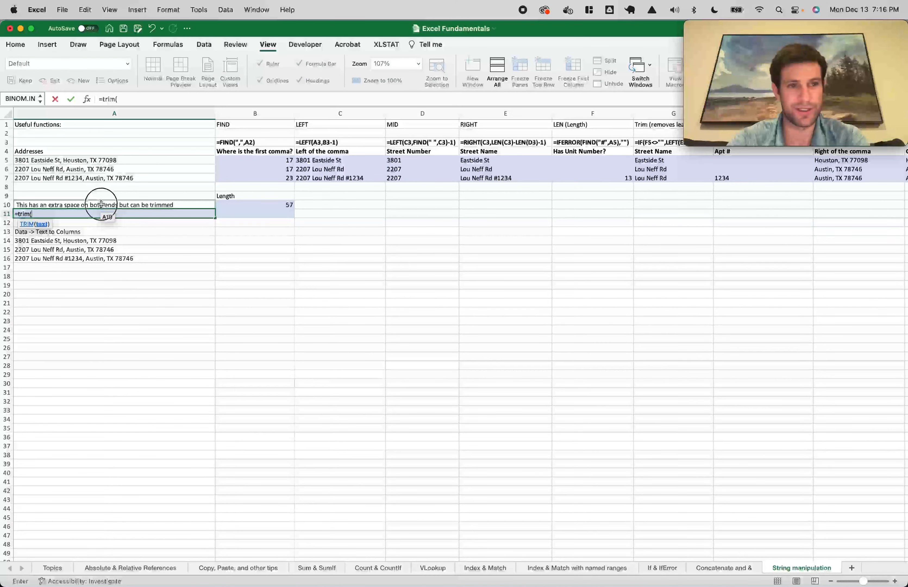
text())
key(Tab)
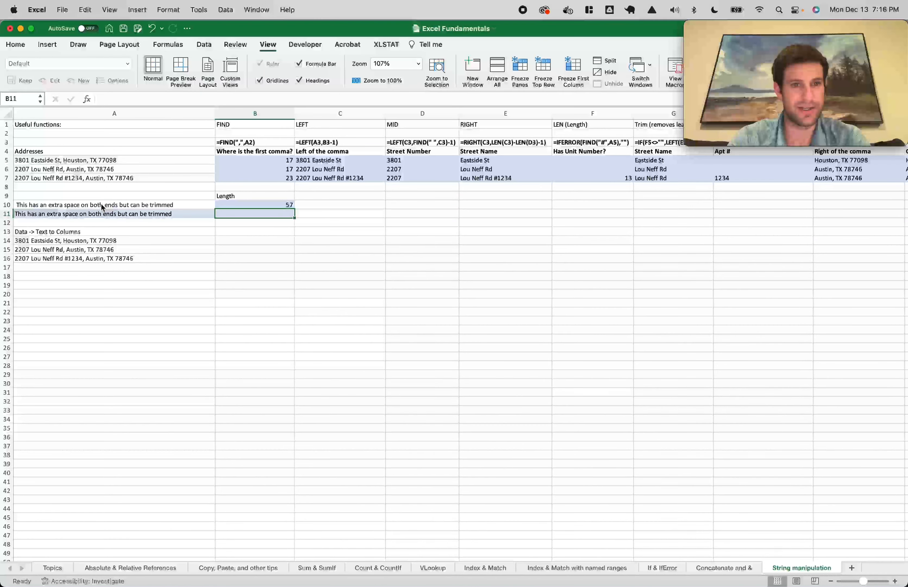
key(Up)
key(shift+Down)
key(ctrl+d)
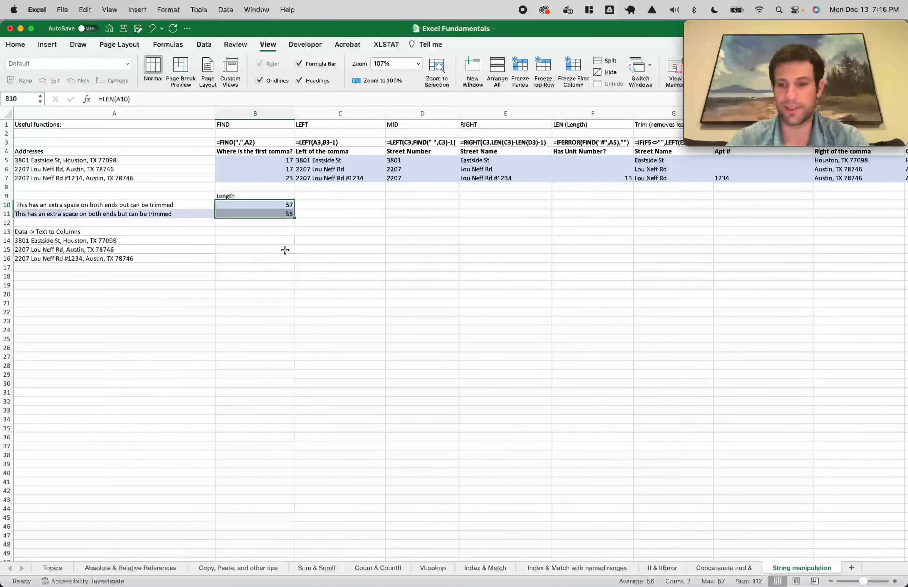
click(300, 219)
click(273, 214)
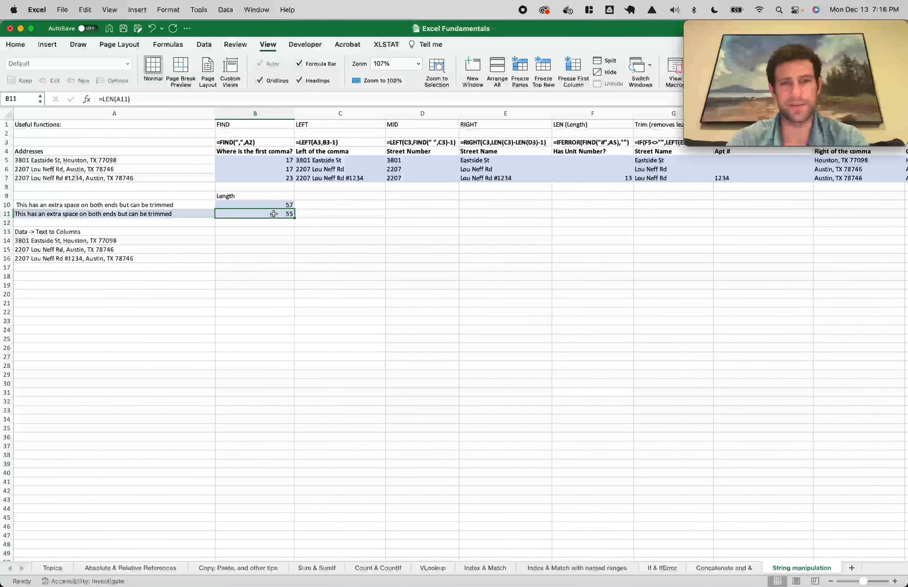